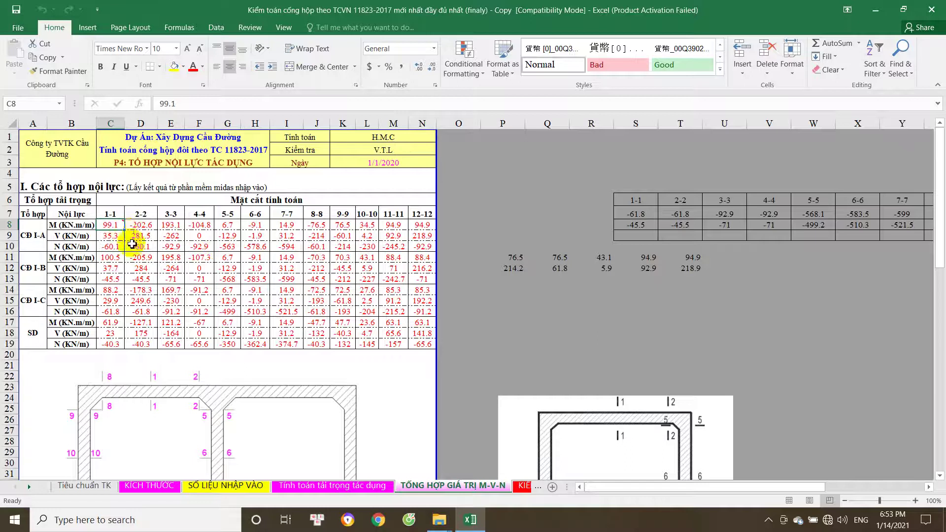
- Review the load combinations CĐ I-A, CĐ I-B, CĐ I-C and SD in the internal force table
scroll(190, 384, "down", 2)
scroll(190, 333, "up", 1)
scroll(157, 297, "down", 1)
scroll(121, 270, "up", 1)
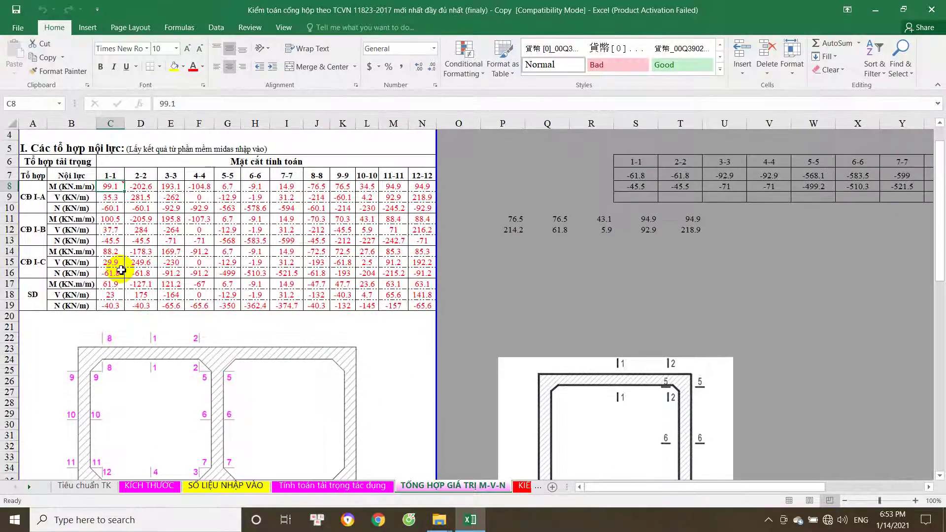
left_click(38, 198)
left_click(32, 237)
left_click(34, 261)
left_click(38, 300)
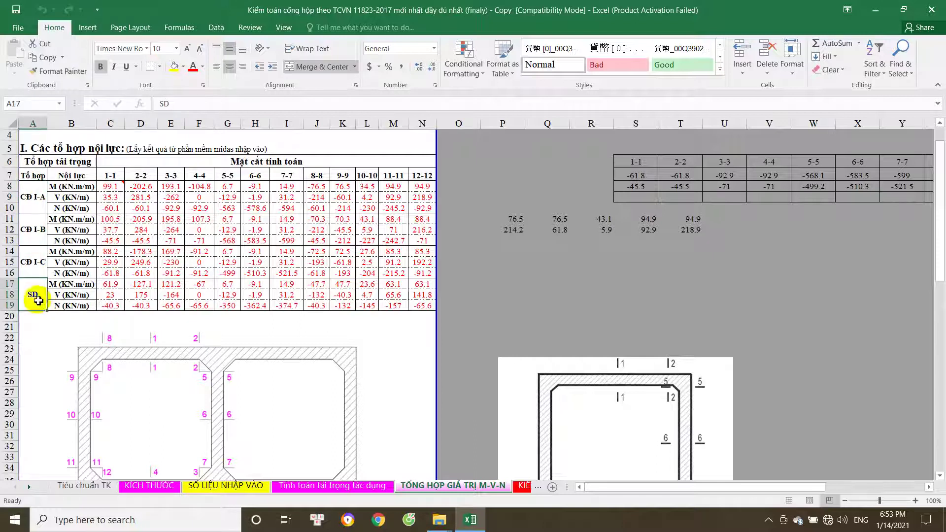
- Check the CĐ I-A moment values across the calculation sections, starting and ending at section 1-1
left_click(114, 190)
left_click(170, 189)
left_click(204, 188)
left_click(260, 190)
left_click(114, 190)
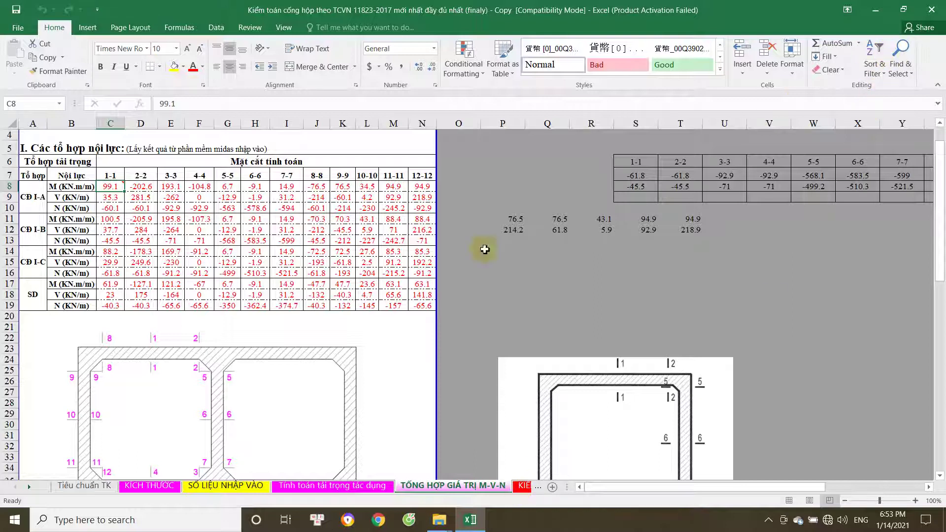
- Look over the TỔNG HỢP GIÁ TRỊ M-V-N section diagram and bring up the KIỂM TOÁN CỐNG sheet
left_click(524, 485)
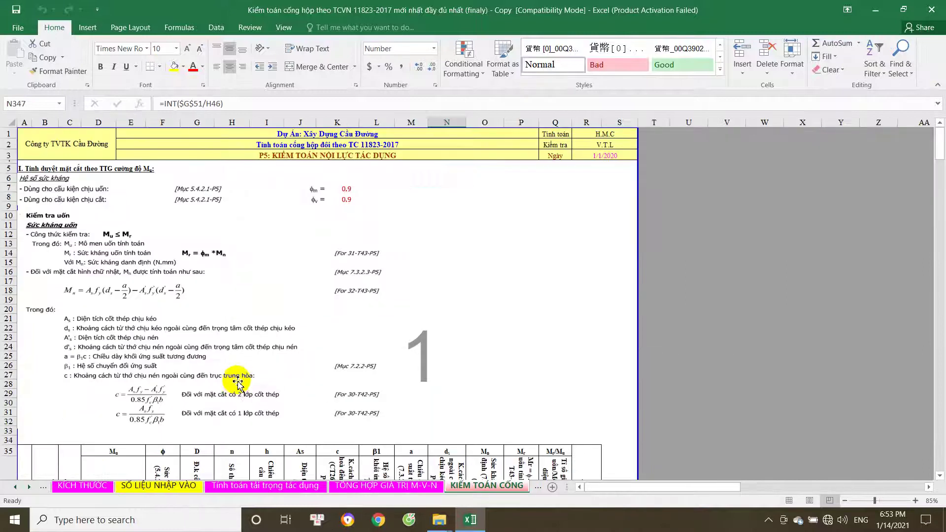
left_click(403, 487)
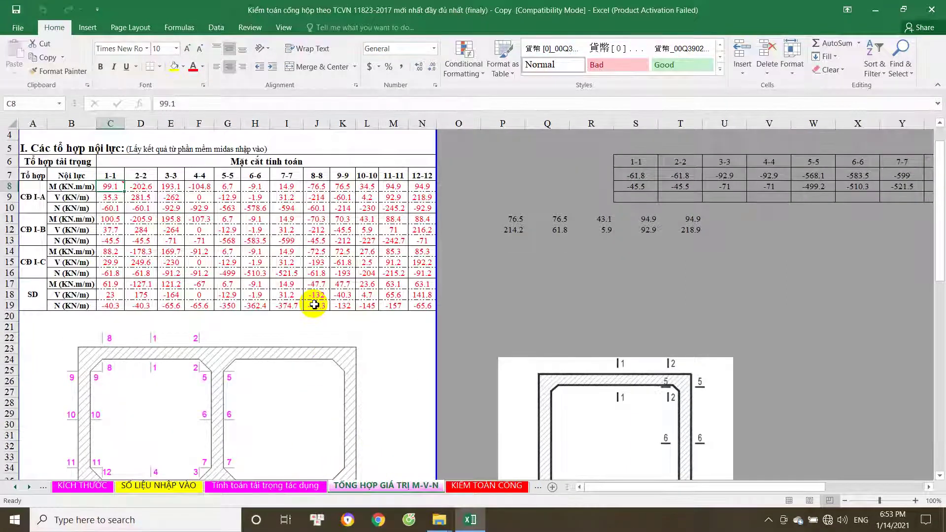
scroll(313, 304, "down", 2)
left_click(276, 243)
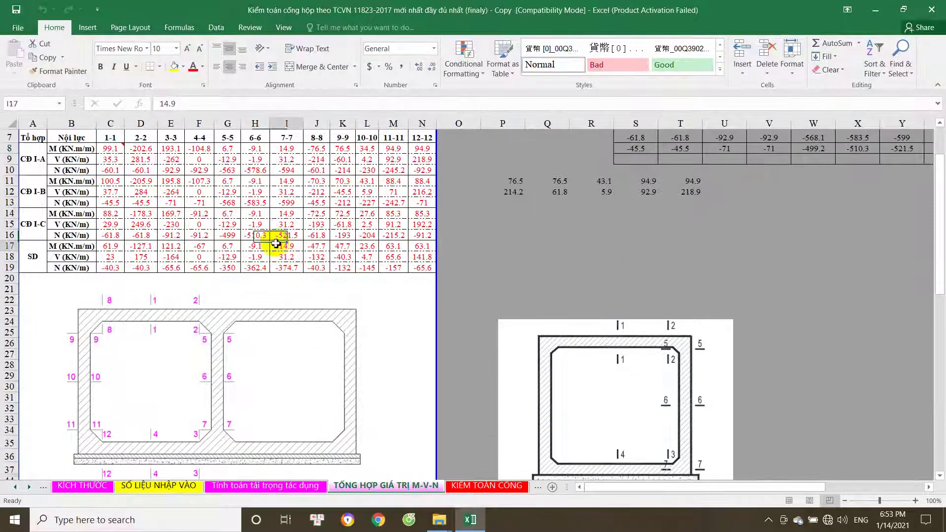
left_click(472, 487)
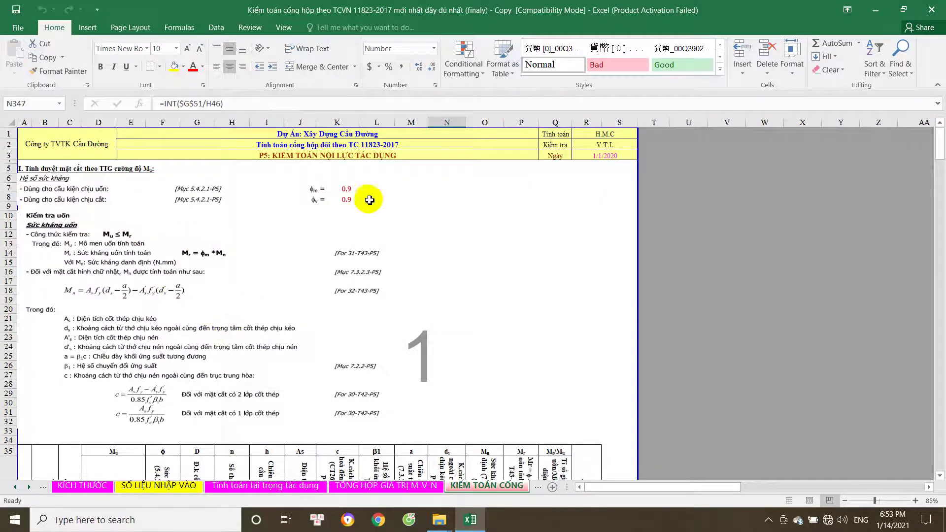
- Examine the resistance factors for bending and shear, the flexural formulas and the bending check table
scroll(288, 359, "down", 9)
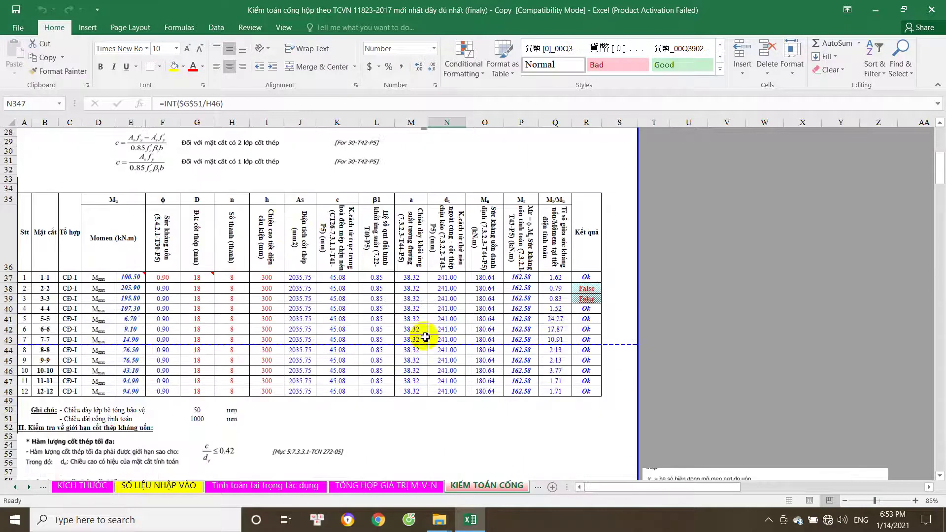
left_click(153, 282)
scroll(156, 285, "up", 7)
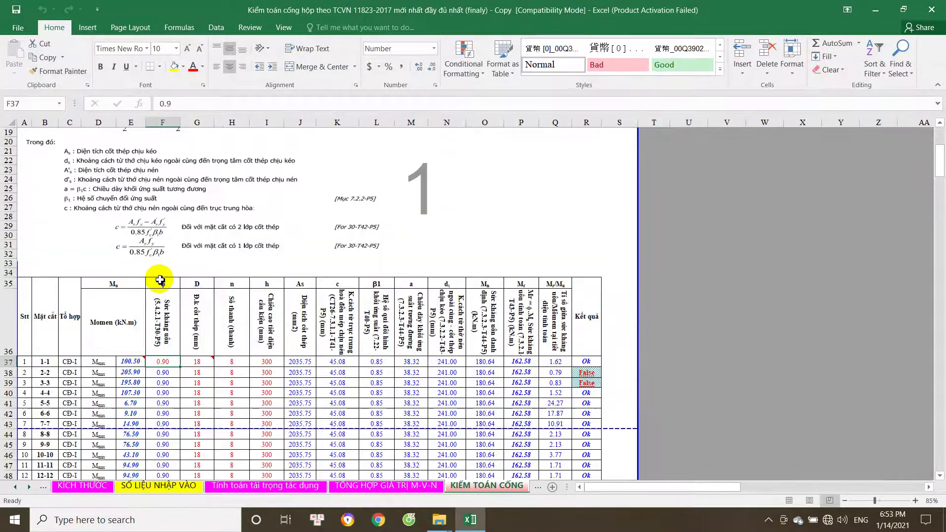
scroll(71, 190, "up", 3)
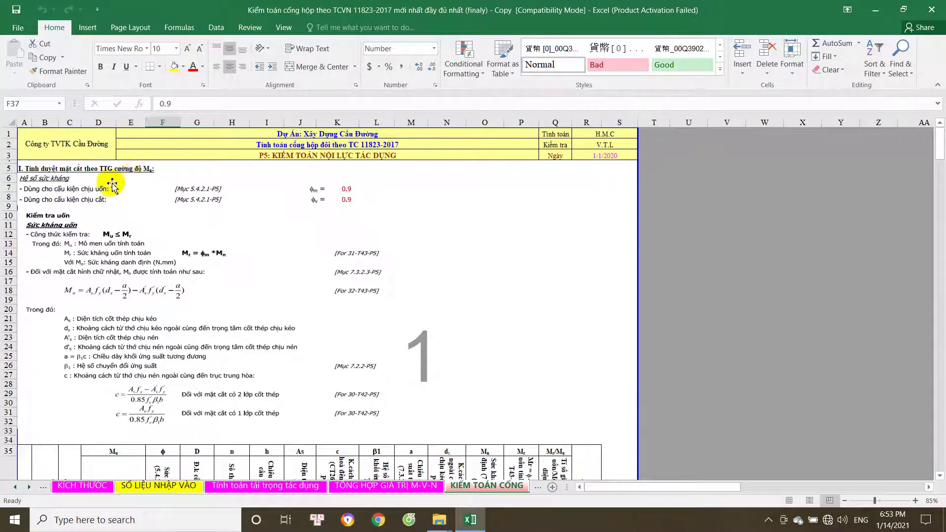
scroll(120, 296, "down", 6)
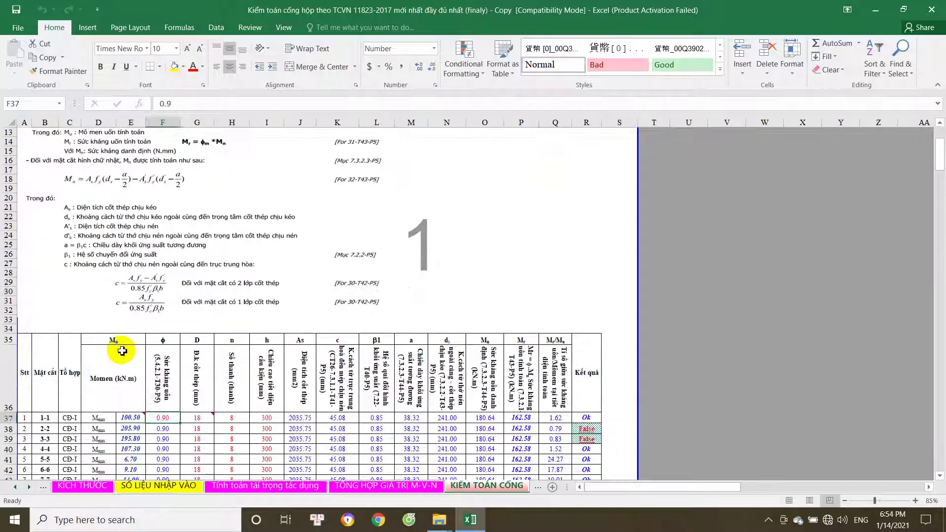
scroll(133, 302, "up", 6)
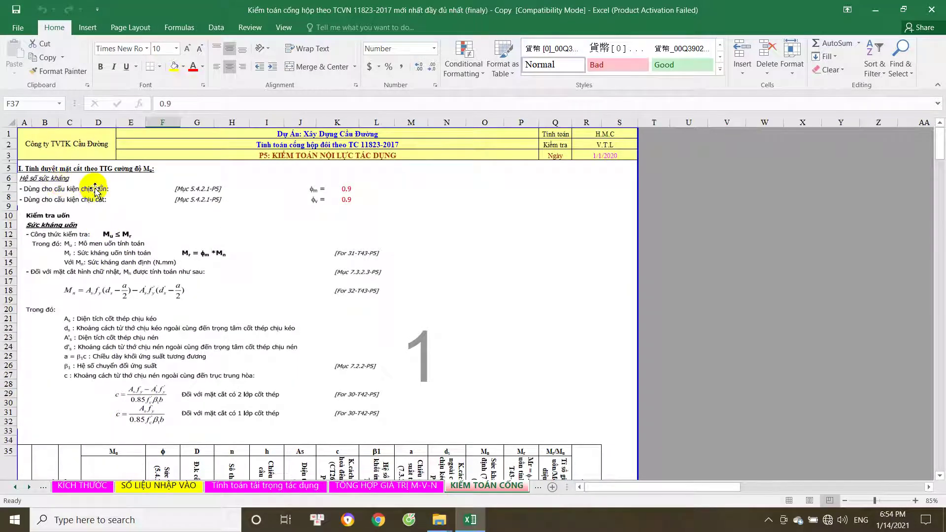
scroll(96, 347, "down", 5)
scroll(126, 369, "down", 2)
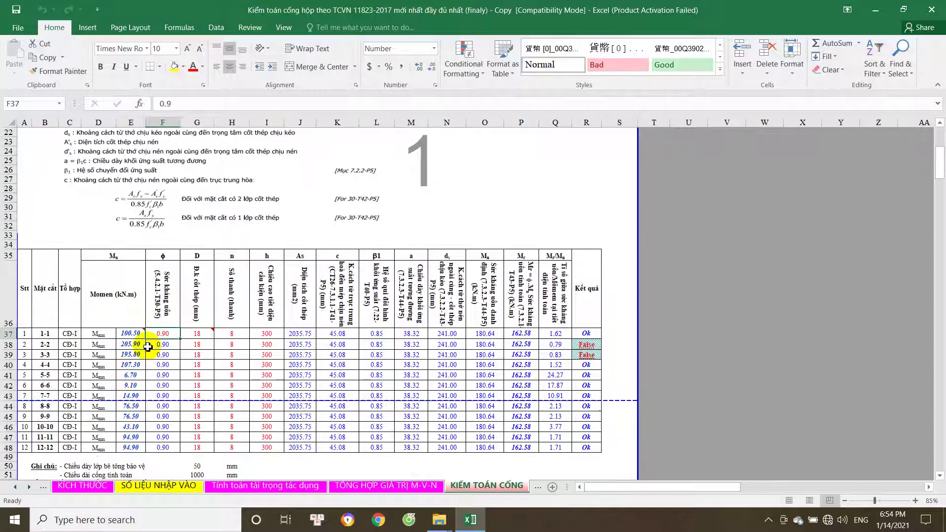
- Inspect the moment formulas of the first two sections, plus the φ factor and bar diameter D for section 1-1
left_click(133, 336)
left_click(135, 341)
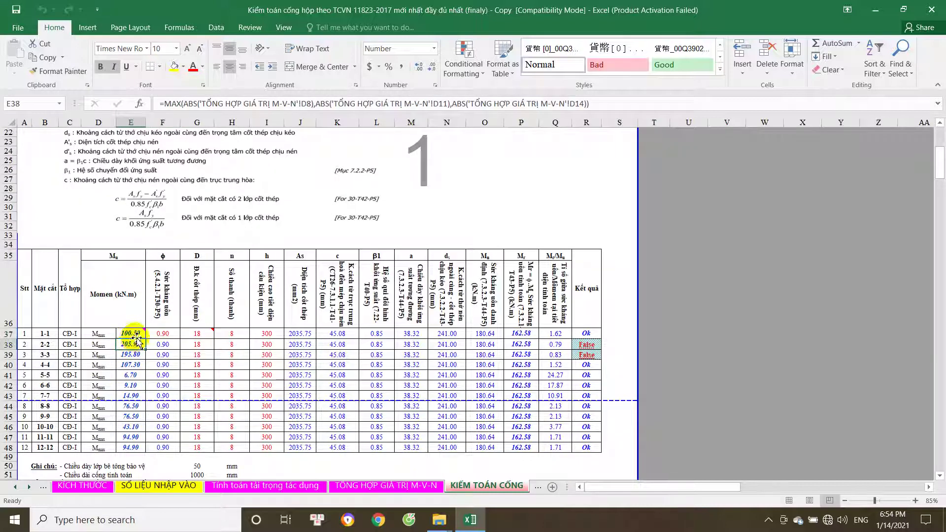
scroll(123, 398, "down", 1)
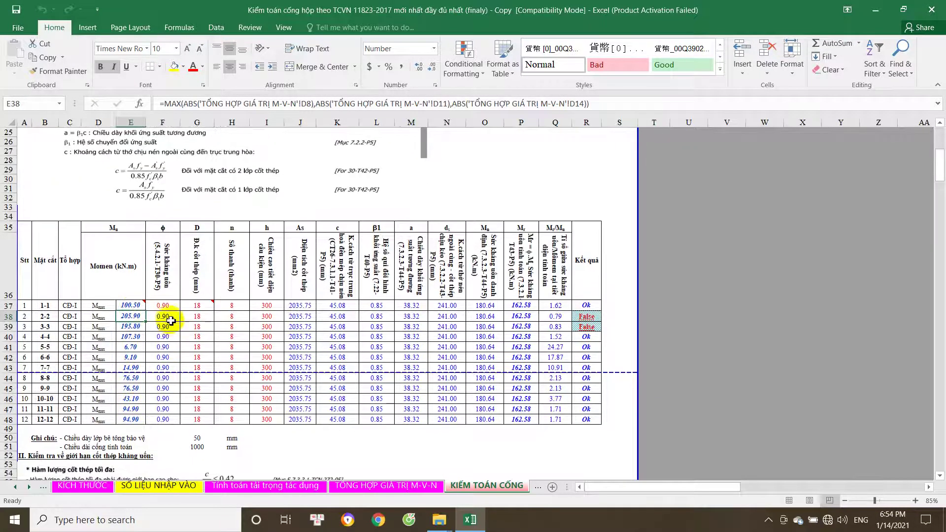
left_click(170, 306)
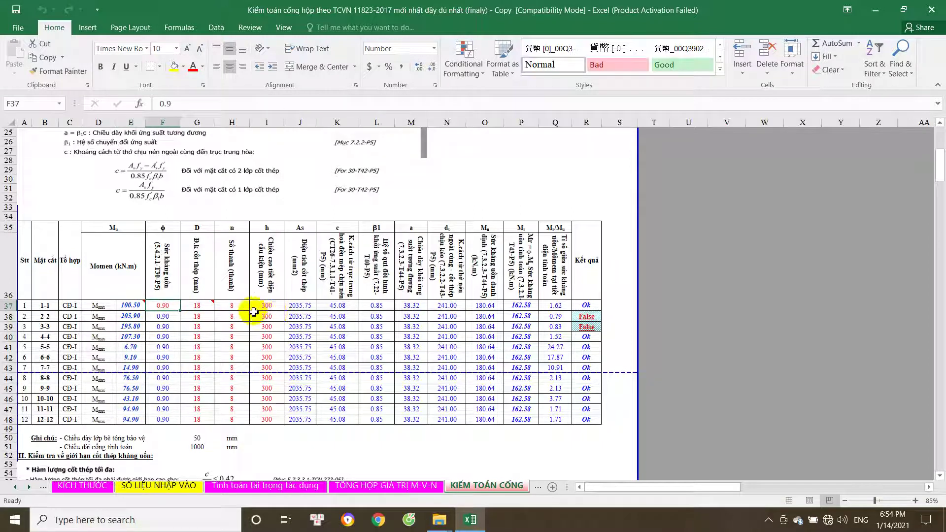
left_click(204, 309)
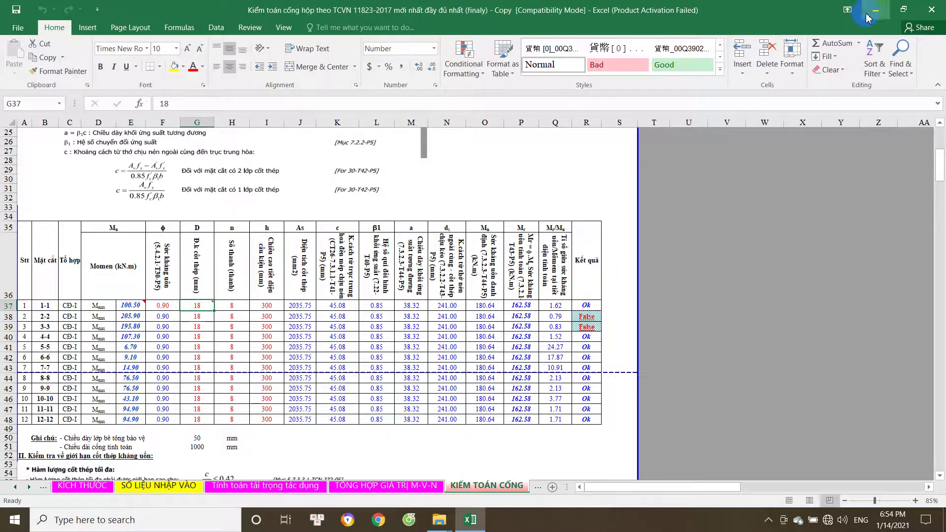
- Open the drawing "cống đôi 2x(3x3) Km9+622" from the desktop folder "bản vẽ" in AutoCAD and maximize its window
left_click(868, 18)
left_click(718, 211)
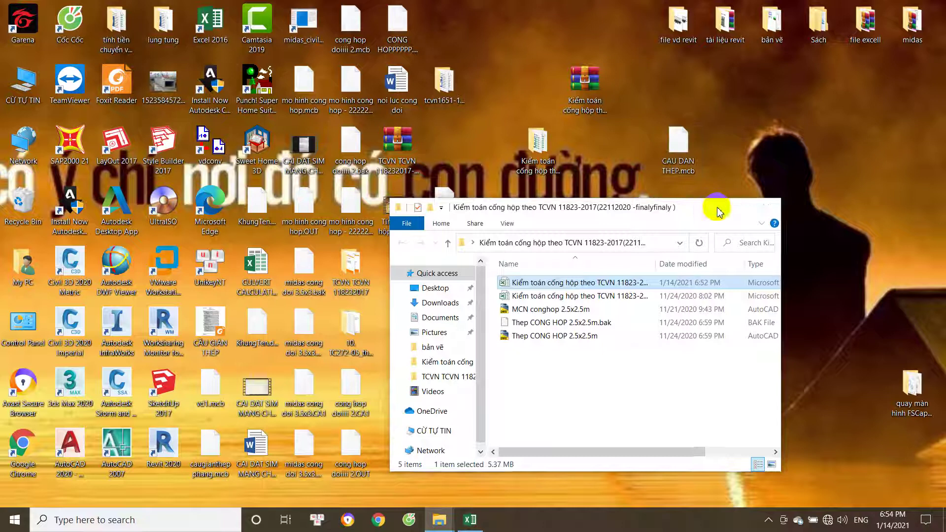
left_click(776, 37)
double_click(774, 38)
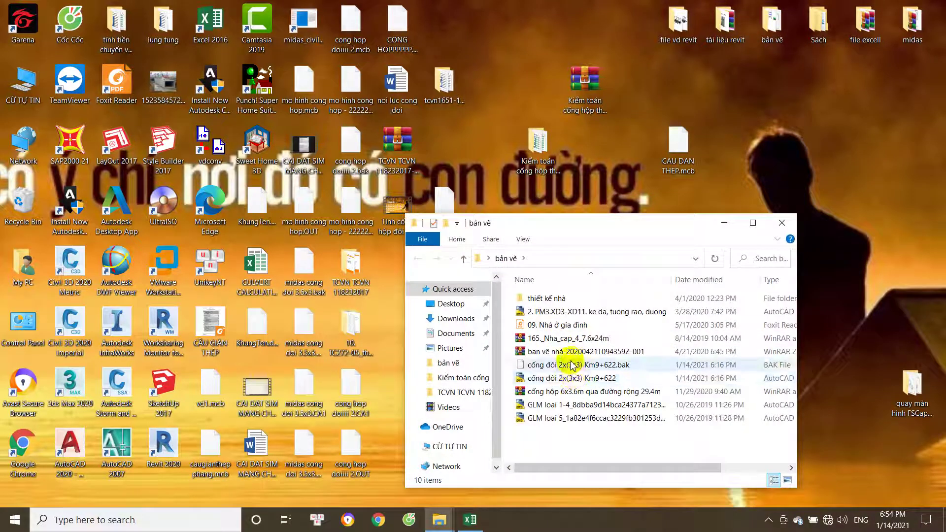
left_click(584, 382)
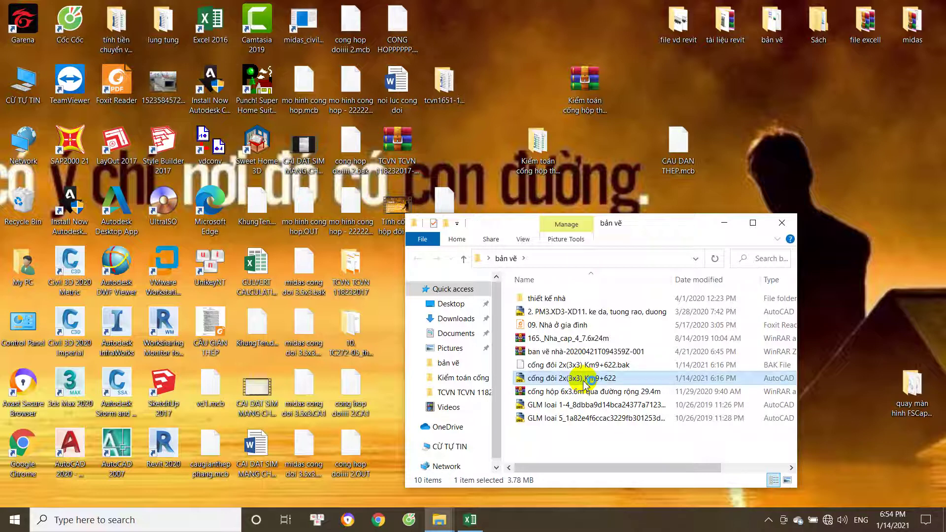
double_click(584, 382)
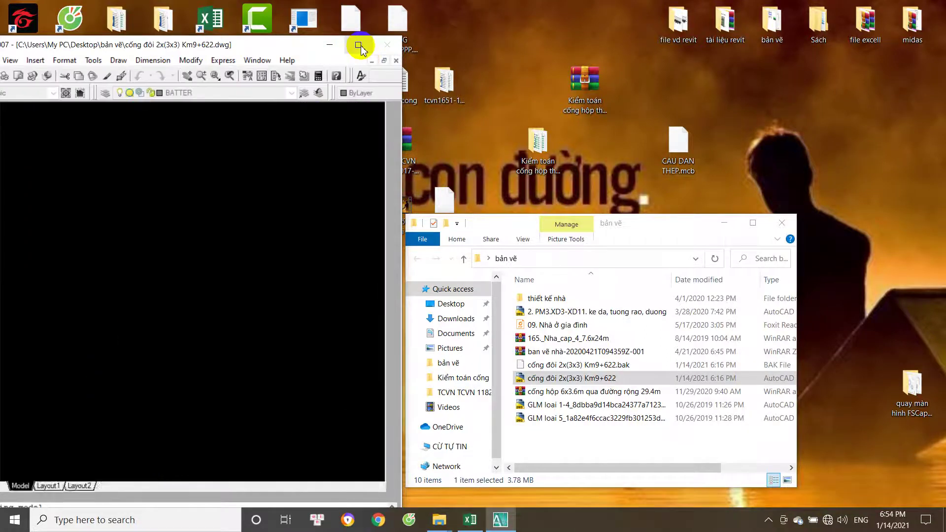
left_click(359, 44)
- Examine the double culvert's dimensioned outline, including the cell's clear width and height and the wall and slab thicknesses
scroll(492, 243, "down", 3)
scroll(468, 258, "up", 6)
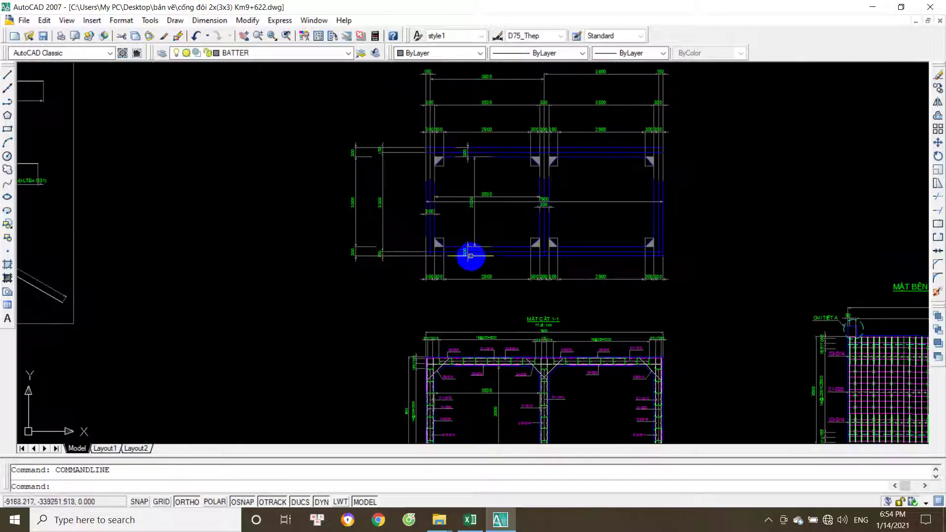
scroll(478, 180, "up", 3)
left_click(469, 160)
left_click(425, 212)
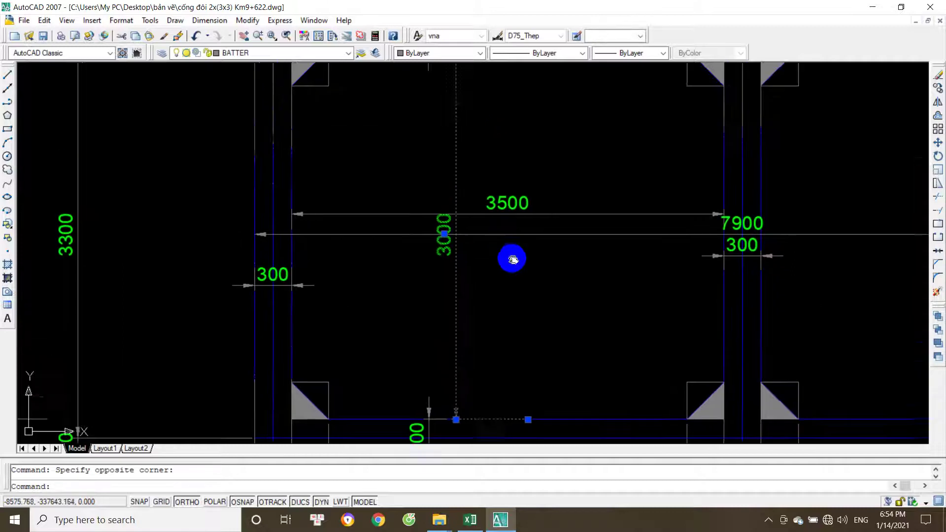
key("Escape")
scroll(622, 243, "down", 4)
scroll(640, 222, "up", 3)
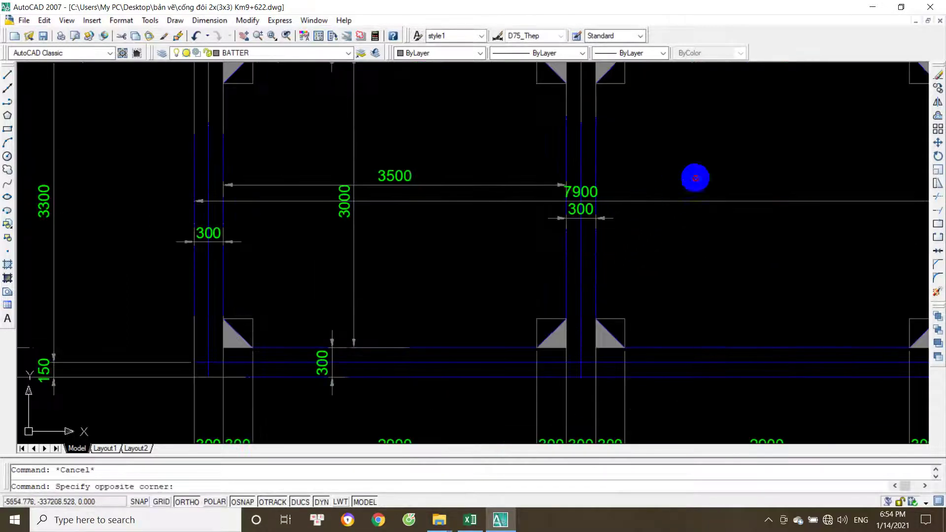
scroll(631, 252, "down", 2)
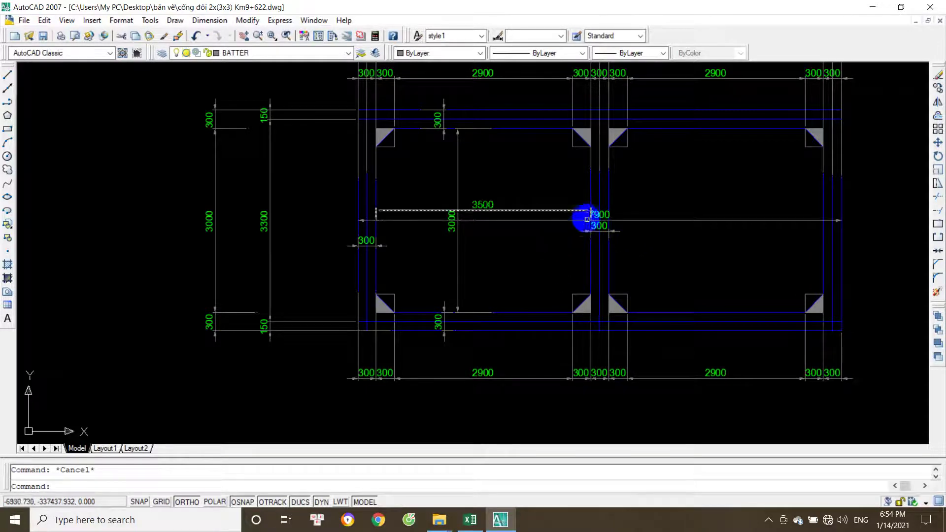
- Glance at the Excel bending check table, then return to AutoCAD and examine the reinforcement layout of section MẶT CẮT 1-1
left_click(499, 442)
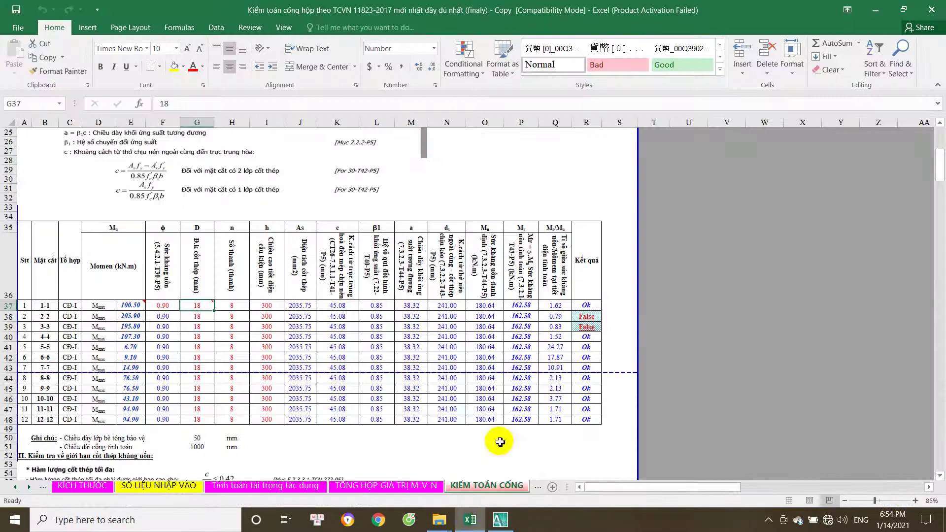
left_click(874, 9)
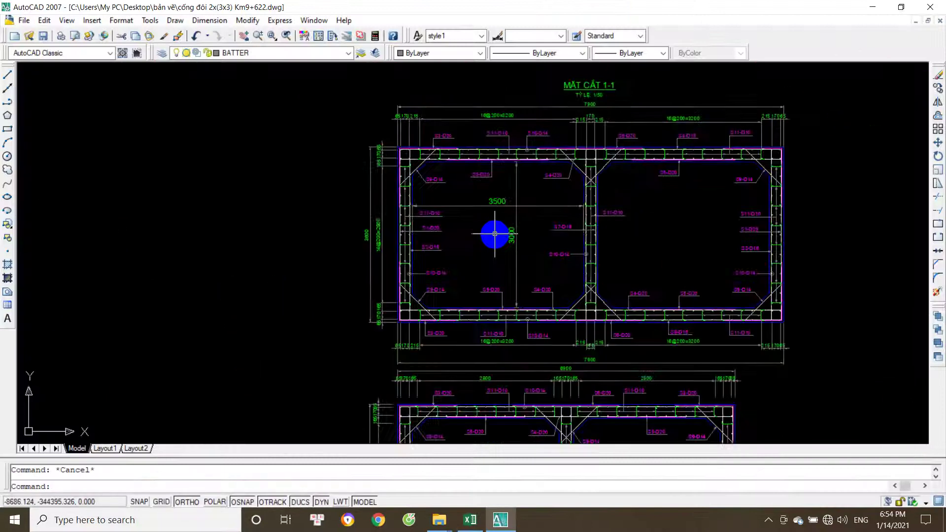
left_click_drag(621, 213, 616, 228)
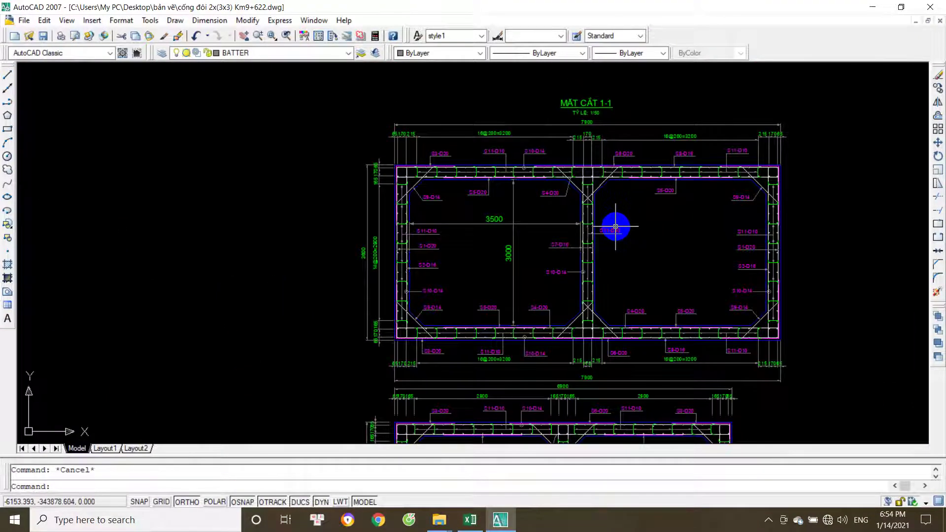
scroll(533, 238, "up", 2)
scroll(610, 251, "down", 2)
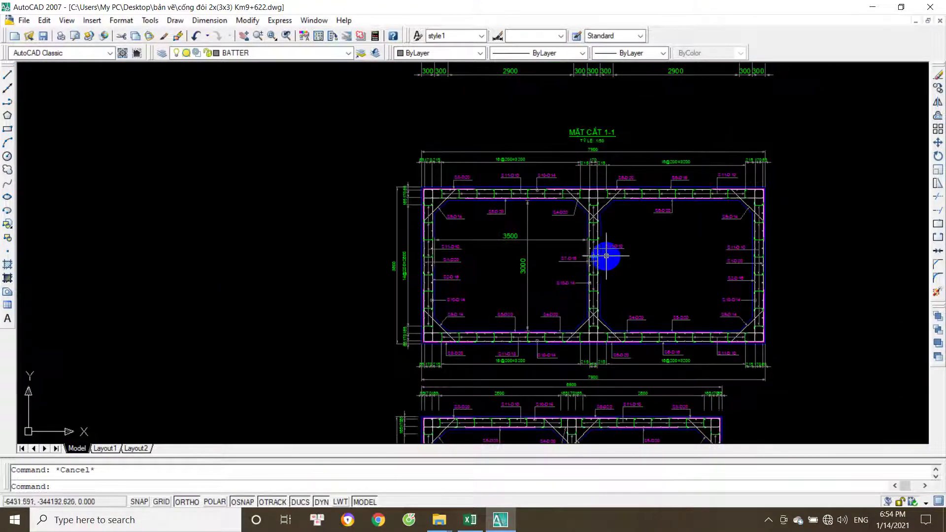
- Restore the AutoCAD and Excel windows to a smaller size so the drawing and the check table sit side by side
left_click(900, 6)
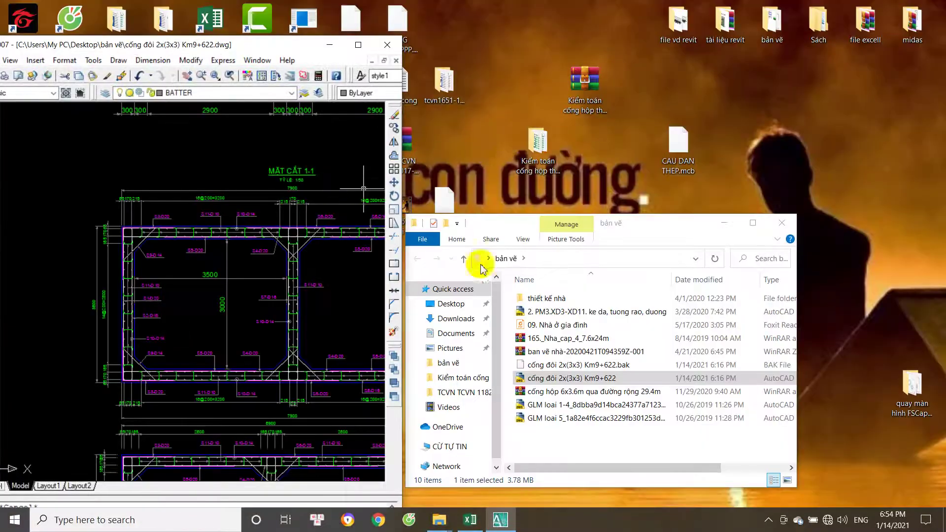
left_click_drag(270, 49, 293, 68)
left_click(473, 521)
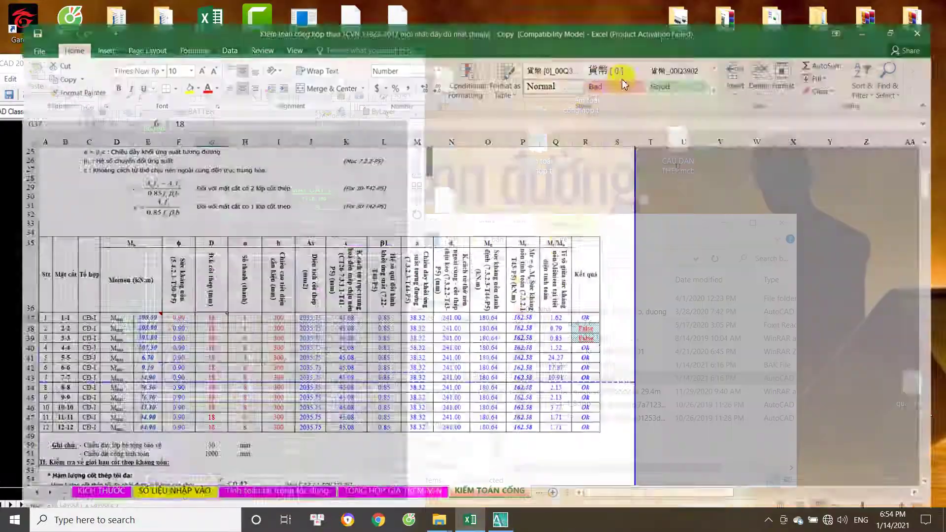
left_click(909, 13)
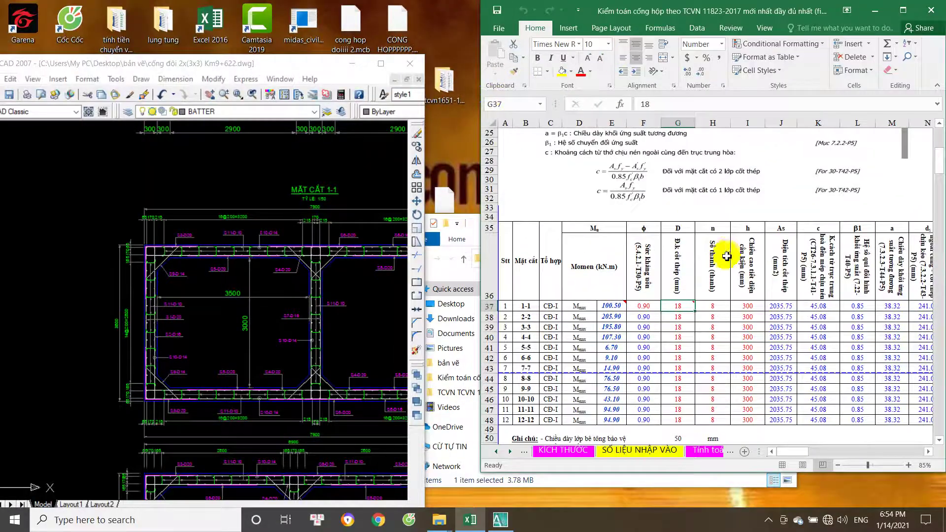
- Compare the rebar labels in section MẶT CẮT 1-1 with the bar diameter and bar count columns of the check table
scroll(726, 256, "down", 2)
left_click(261, 325)
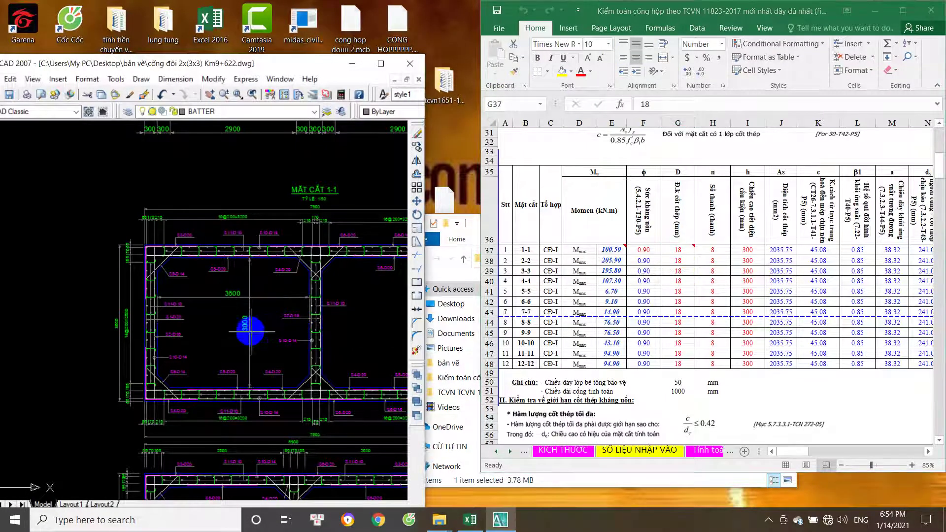
scroll(237, 312, "up", 4)
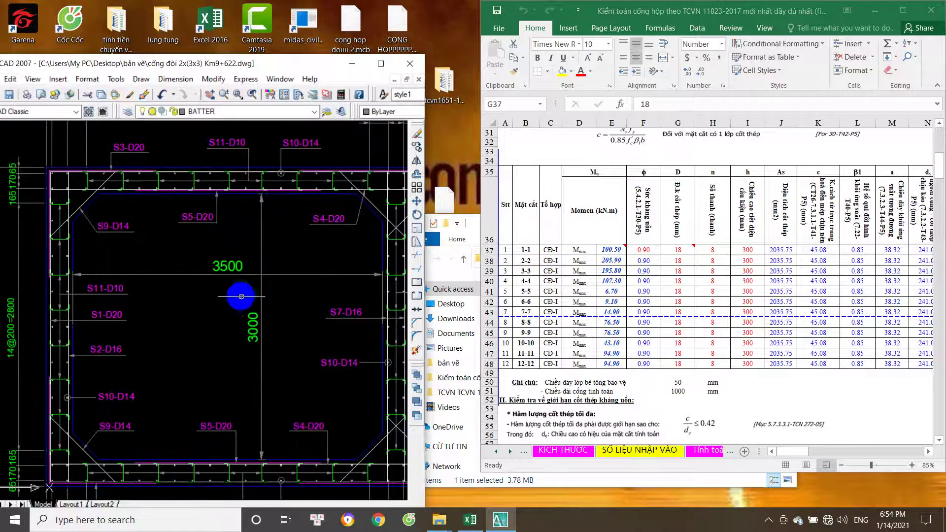
scroll(241, 302, "down", 4)
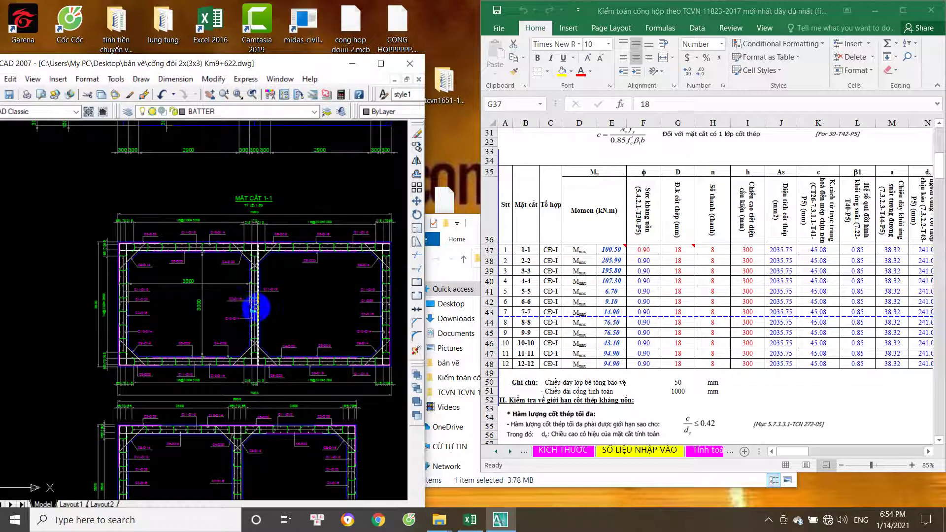
scroll(254, 308, "down", 6)
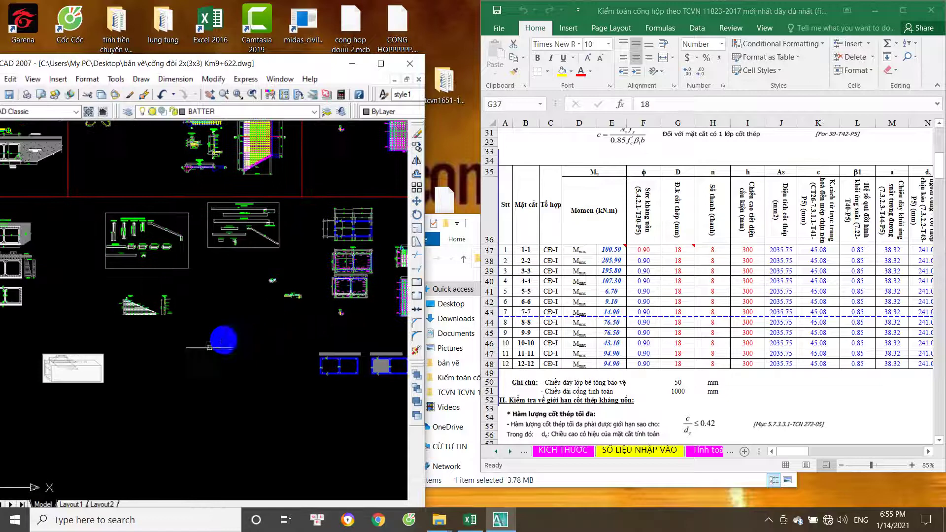
scroll(158, 317, "up", 5)
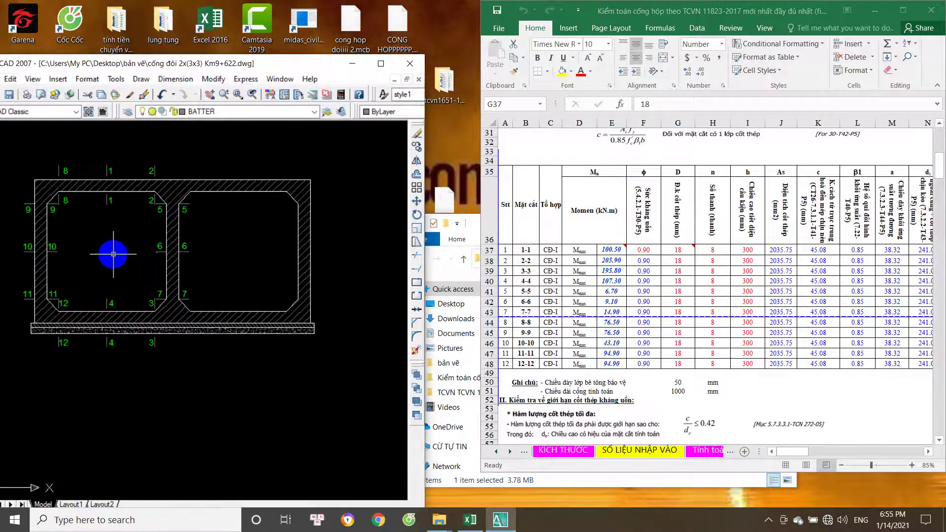
type("do")
key("Return")
scroll(141, 262, "down", 3)
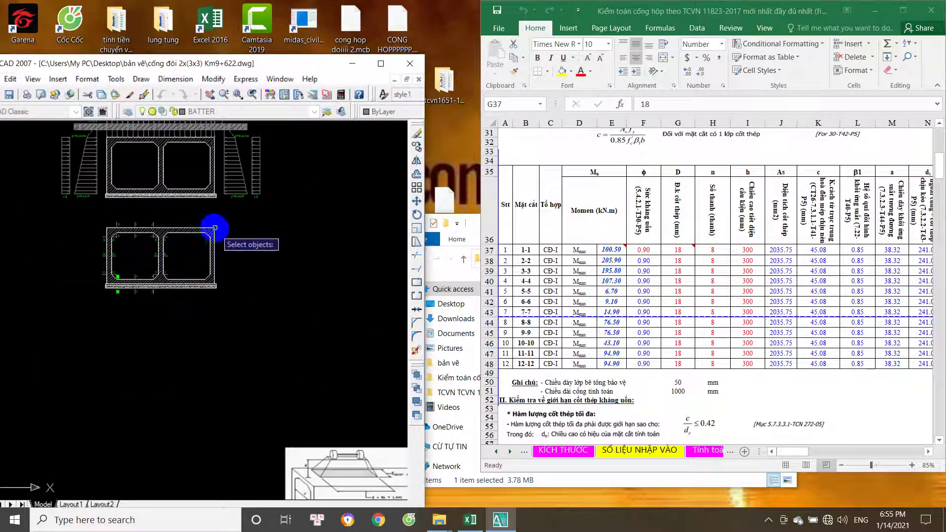
left_click(301, 197)
left_click(80, 323)
key("Return")
left_click(144, 273)
scroll(169, 342, "down", 6)
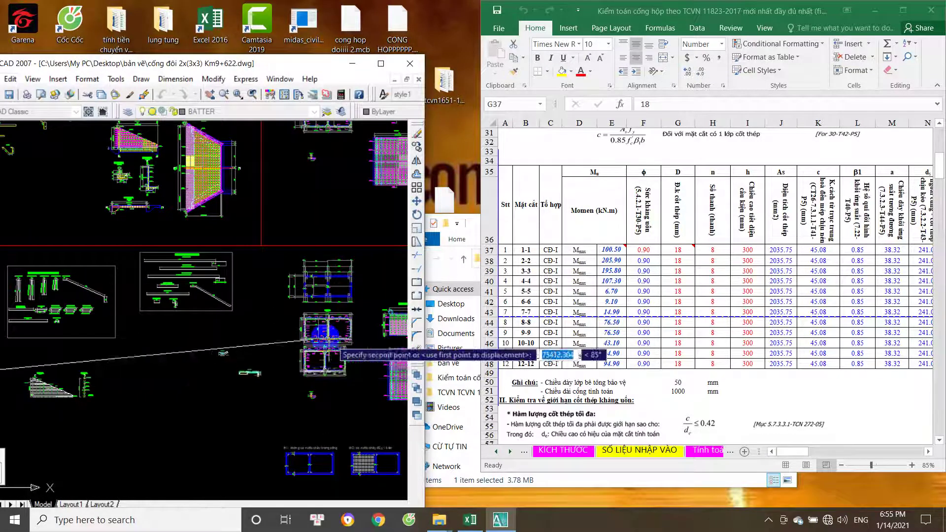
scroll(211, 320, "up", 8)
scroll(201, 283, "down", 4)
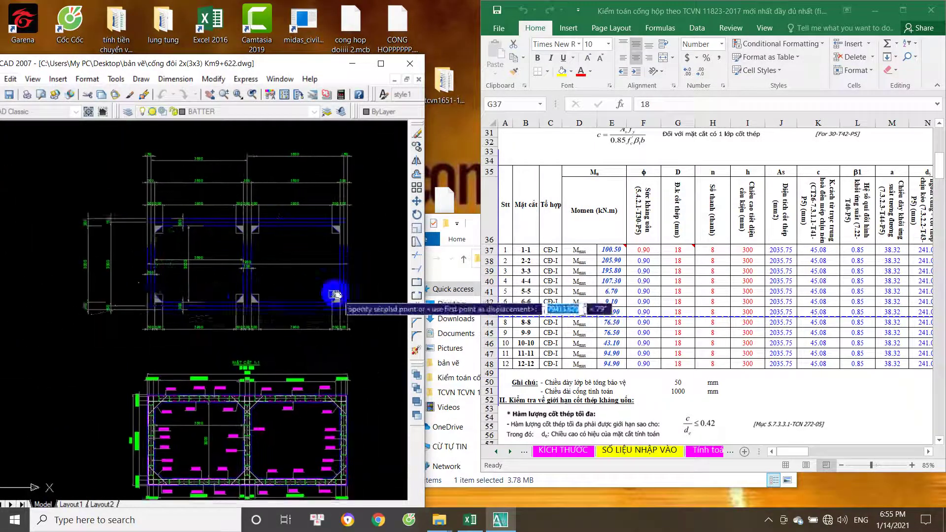
scroll(140, 403, "up", 5)
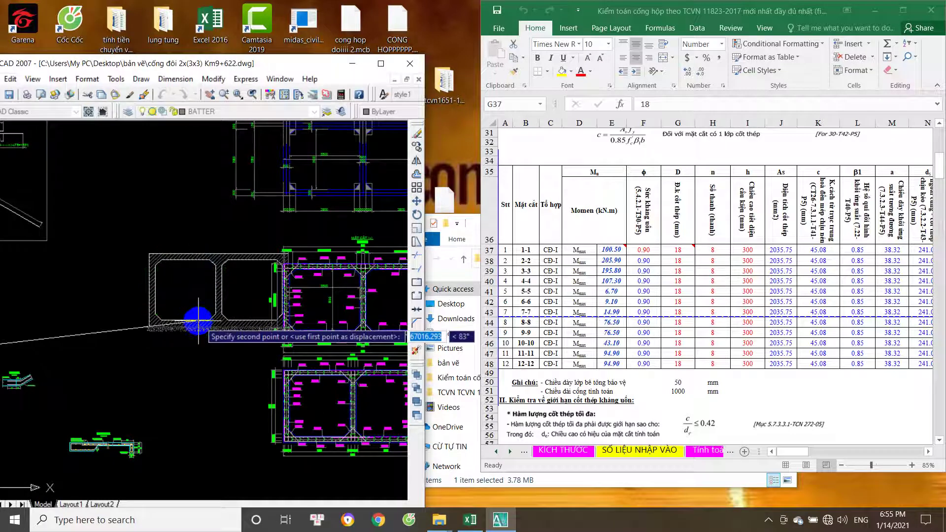
key("Escape")
- Maximize the AutoCAD window so the drawing fills the whole screen
scroll(179, 315, "down", 3)
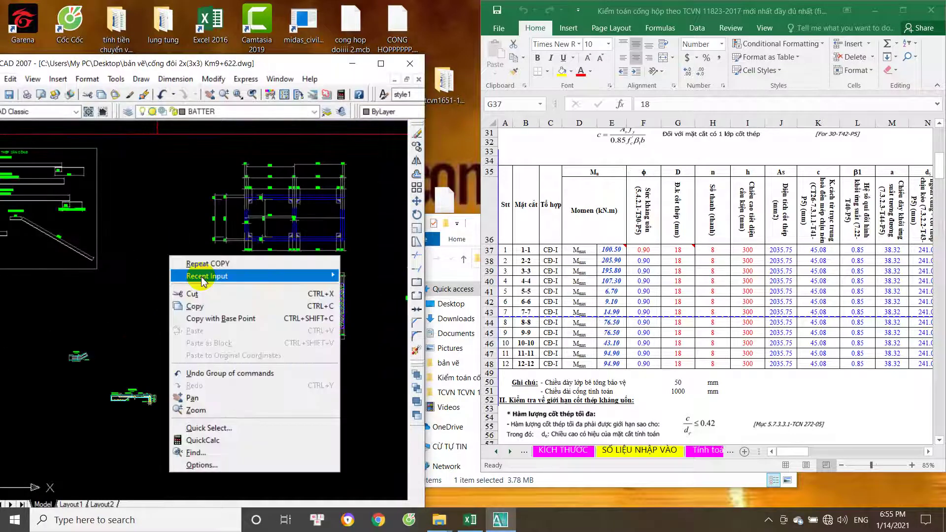
right_click(170, 257)
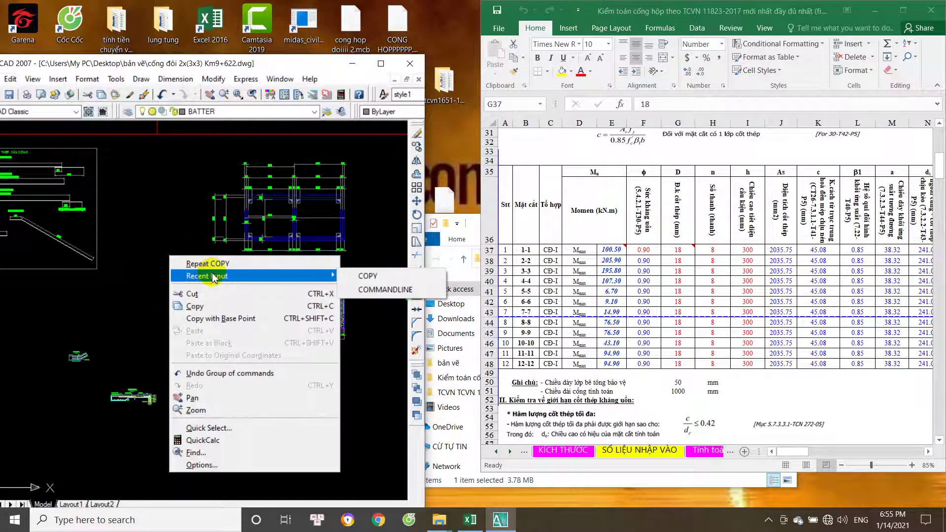
left_click(382, 64)
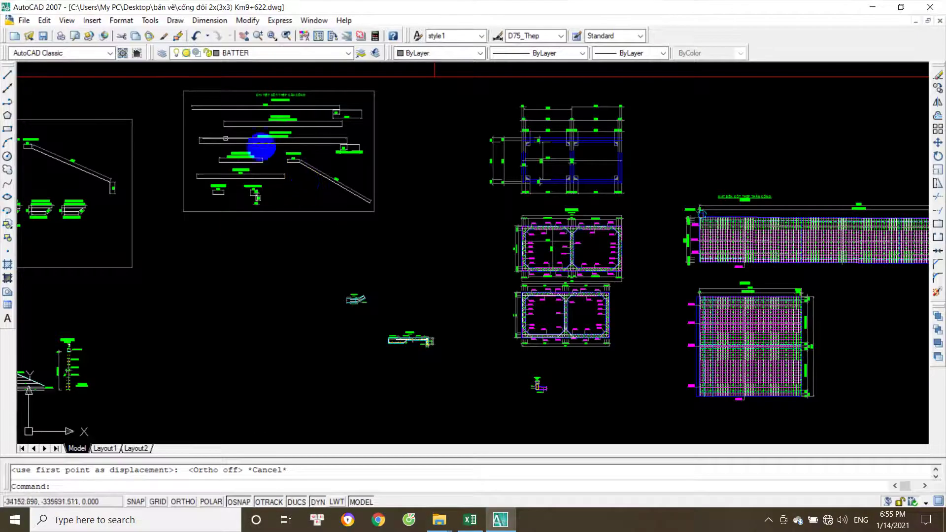
- Try dividing model space into two viewports with the Horizontal configuration
left_click(67, 20)
mouse_move(79, 78)
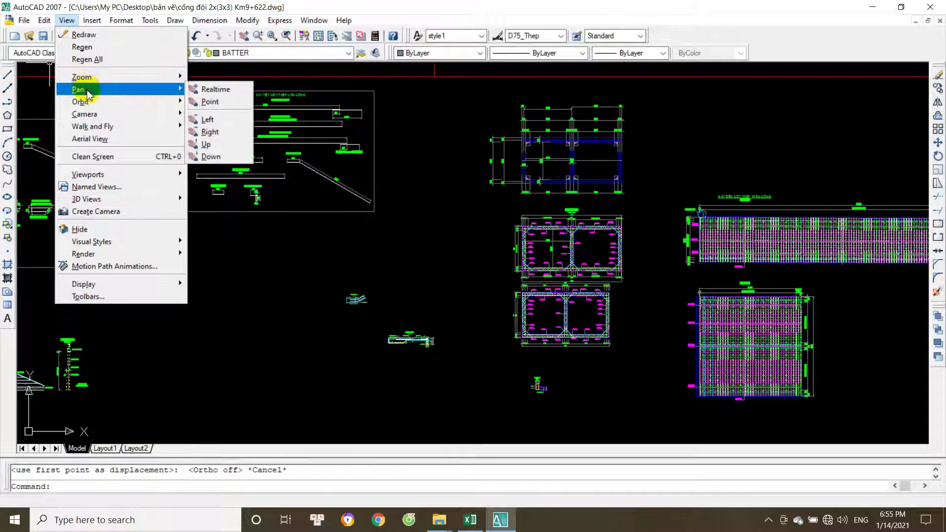
mouse_move(148, 175)
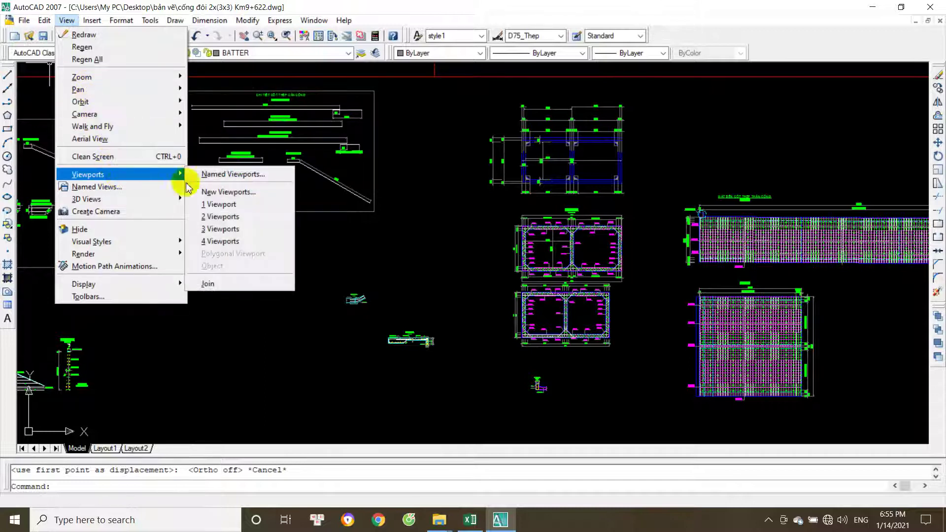
left_click(234, 217)
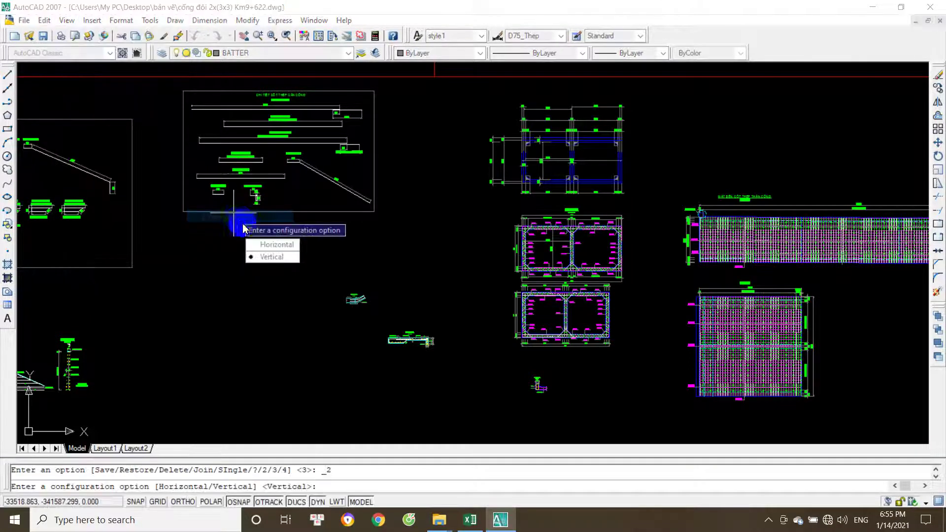
left_click(272, 245)
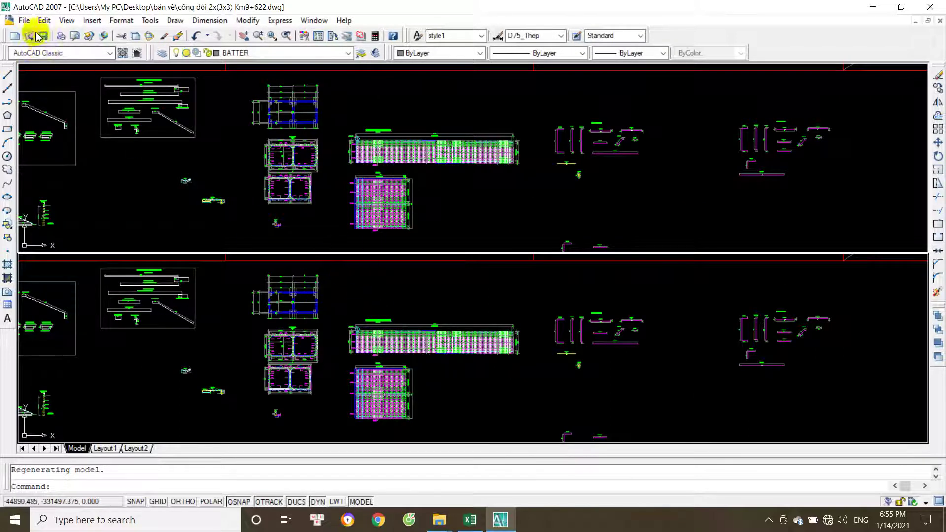
- Return model space to a single viewport
left_click(65, 20)
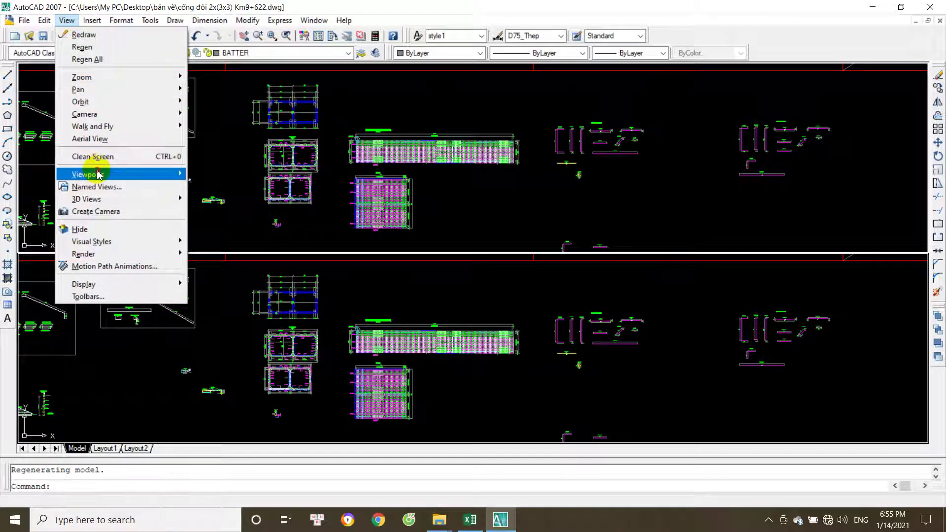
mouse_move(96, 174)
left_click(217, 203)
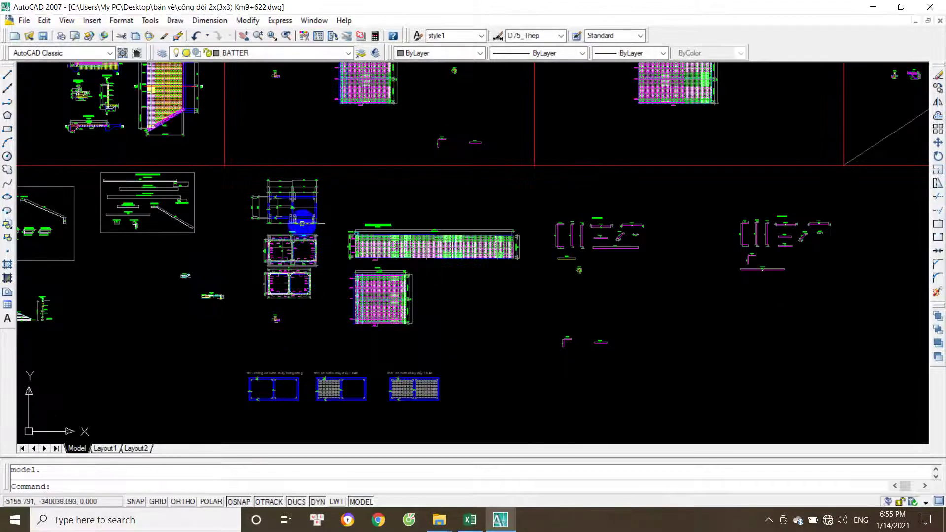
- Divide model space into two side-by-side viewports using the Vertical configuration
scroll(305, 223, "down", 4)
left_click(66, 20)
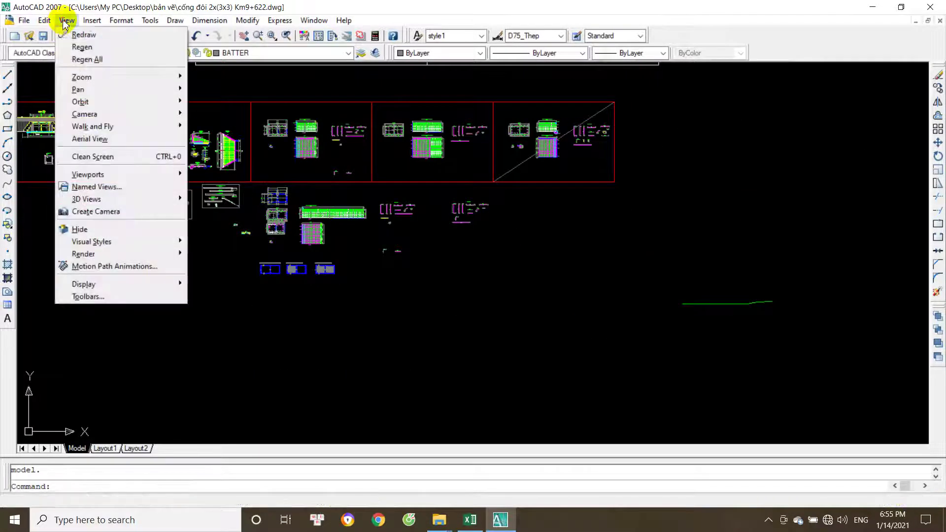
mouse_move(111, 174)
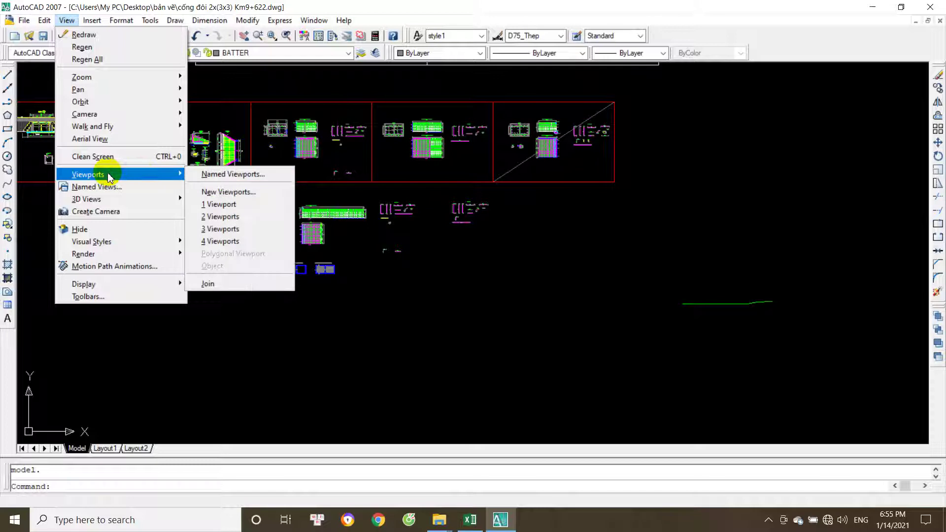
left_click(251, 217)
left_click(272, 228)
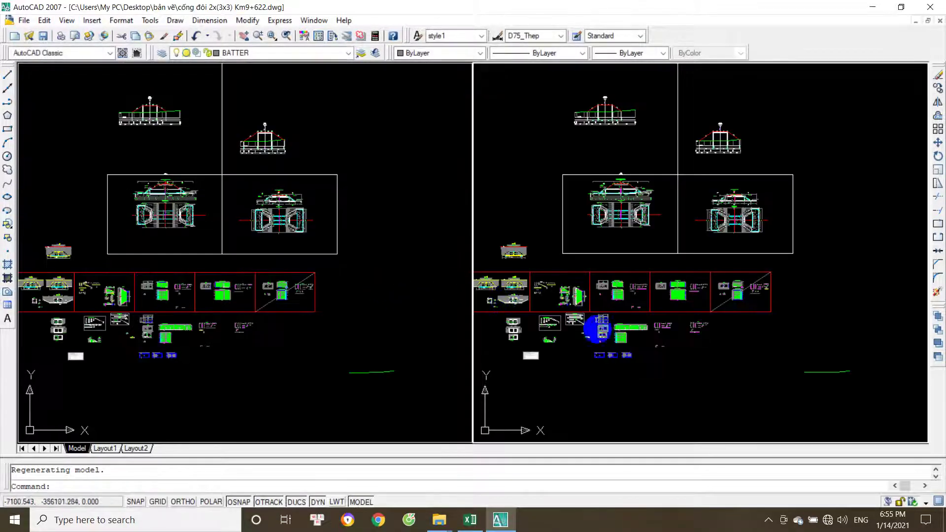
- Frame the double culvert's reinforcement section MẶT CẮT 1-1 in one of the two viewports
scroll(628, 360, "up", 5)
scroll(616, 316, "up", 5)
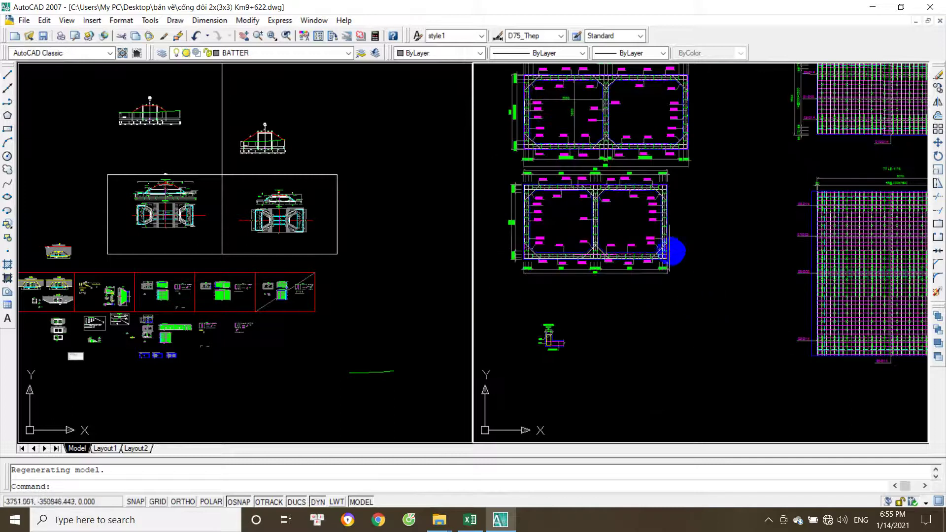
scroll(616, 227, "up", 2)
scroll(655, 249, "down", 2)
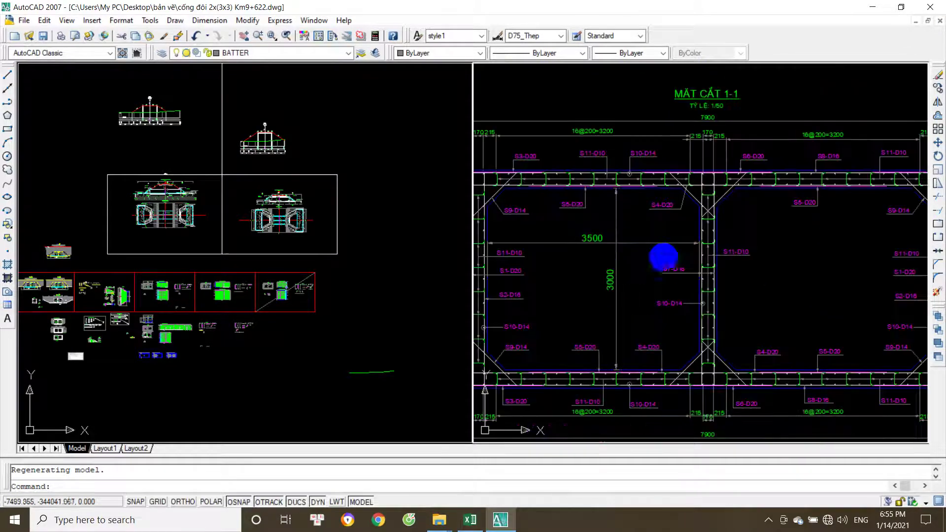
scroll(656, 258, "up", 2)
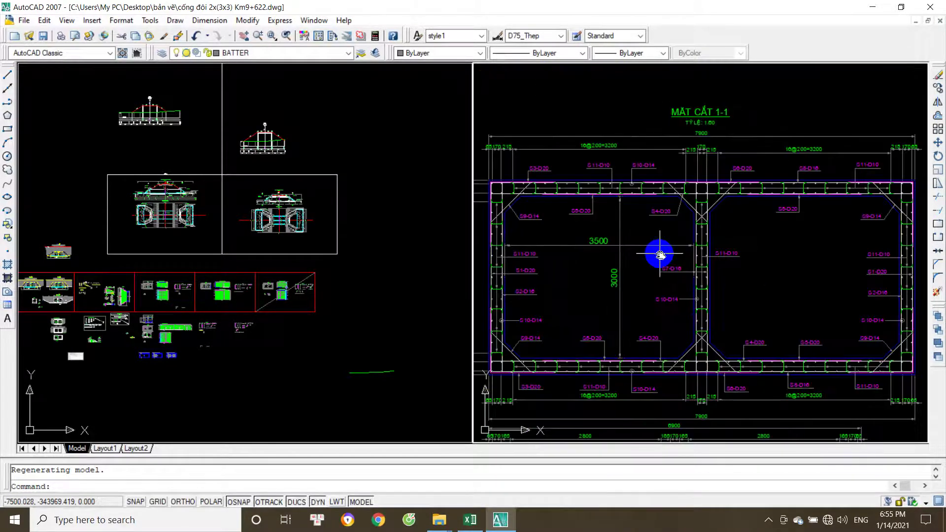
left_click_drag(659, 253, 671, 247)
- Frame the hatched culvert diagram with check sections numbered 1 to 12 in the other viewport
scroll(220, 359, "down", 4)
scroll(182, 351, "up", 6)
scroll(185, 352, "up", 3)
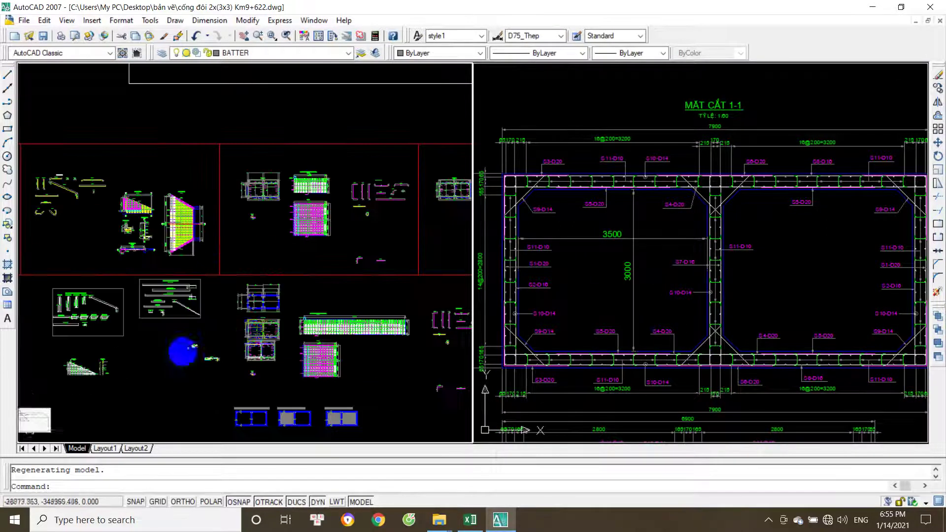
left_click(468, 137)
left_click(470, 138)
scroll(380, 377, "up", 5)
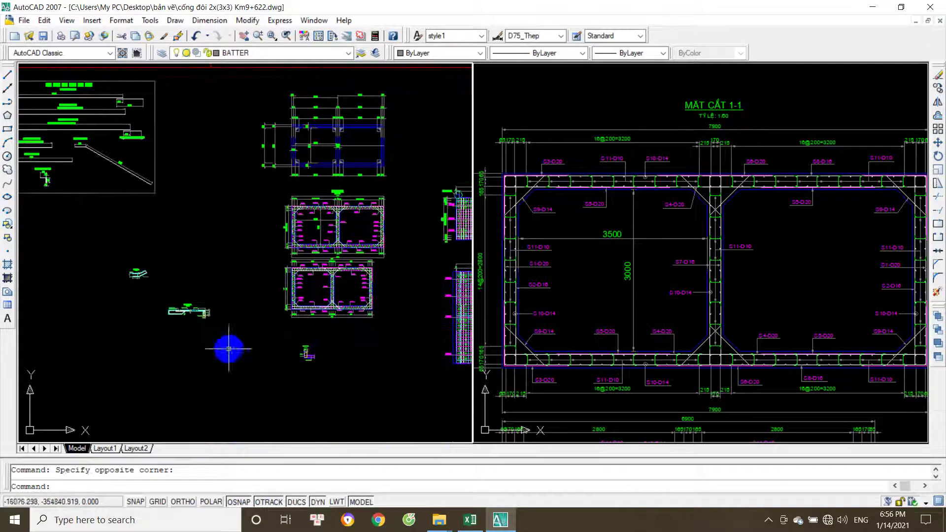
scroll(228, 348, "up", 8)
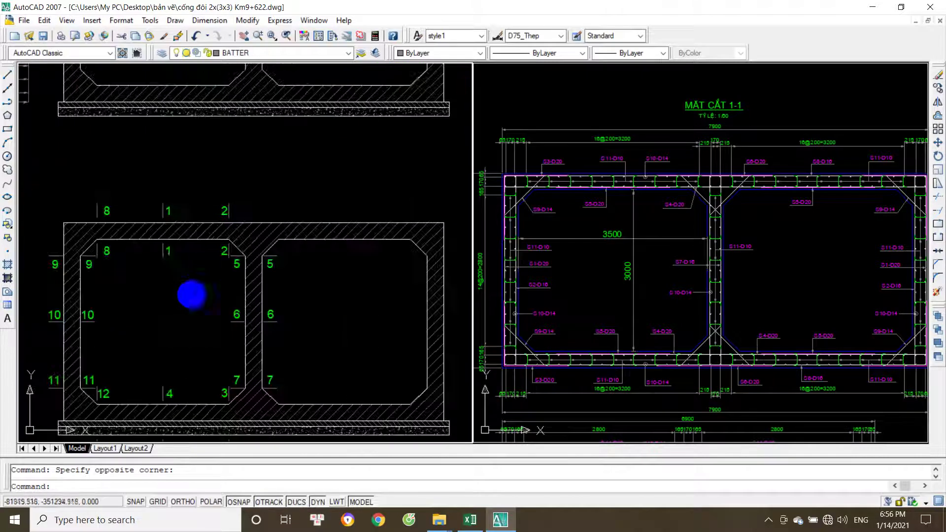
scroll(293, 253, "up", 4)
scroll(293, 270, "down", 3)
left_click_drag(304, 249, 333, 249)
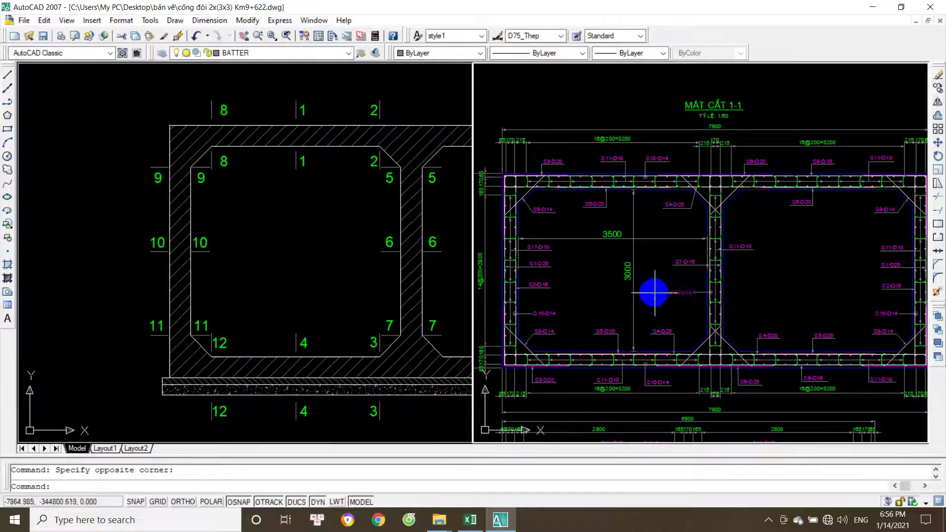
- Examine the rebar labels along the outer wall and top slab of the first cell in section MẶT CẮT 1-1
scroll(702, 302, "up", 4)
left_click_drag(705, 312, 705, 314)
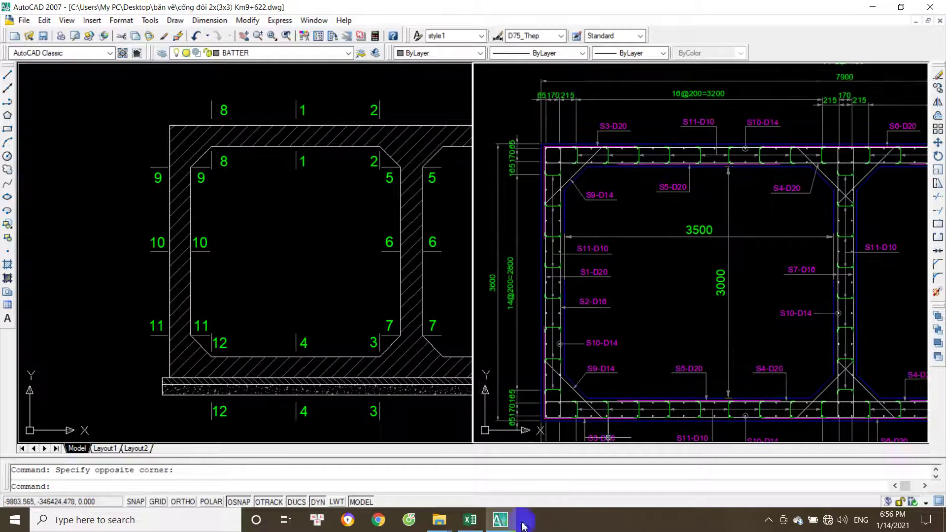
scroll(608, 192, "up", 3)
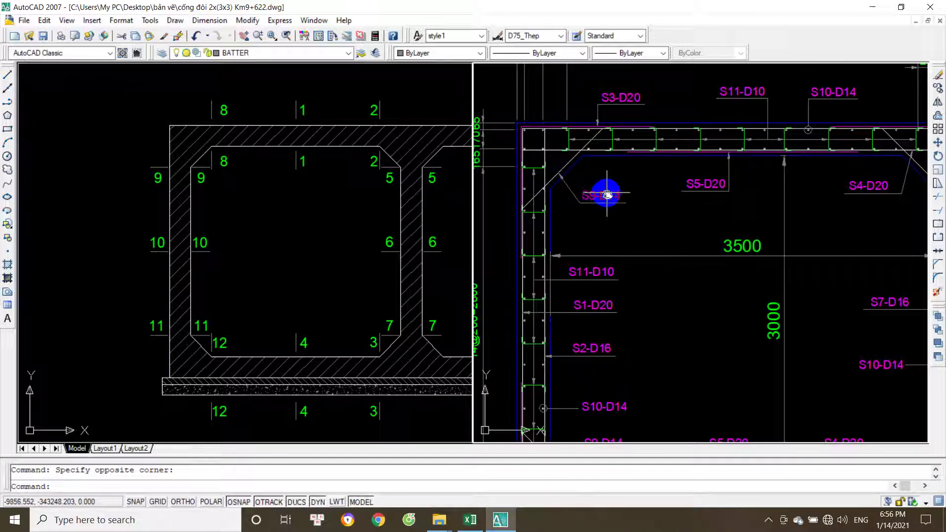
mouse_move(781, 270)
left_mouse_down()
mouse_move(749, 271)
mouse_move(764, 274)
left_mouse_up()
scroll(707, 209, "down", 2)
scroll(693, 217, "up", 4)
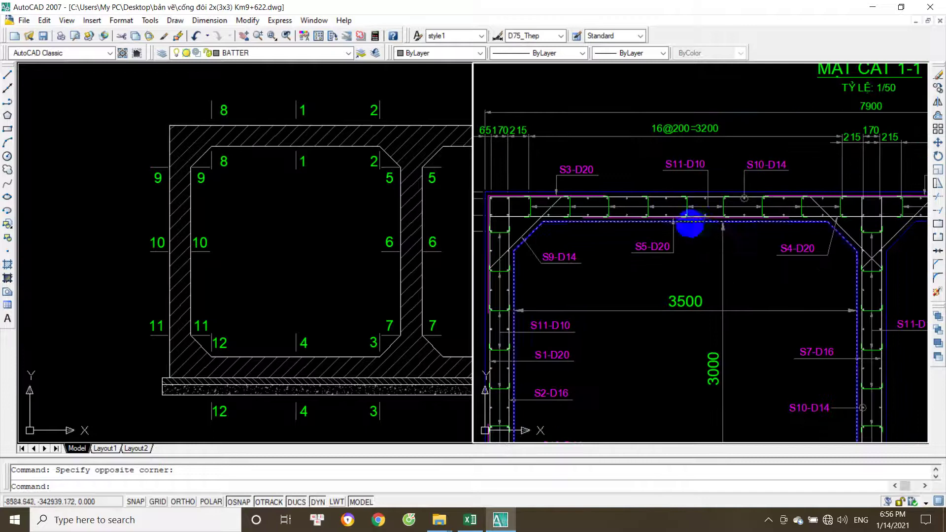
- Examine the top slab's inner-face bars S5-D20 at midspan and S4-D20 at the haunch against numbered check sections 1 and 2
scroll(668, 268, "down", 1)
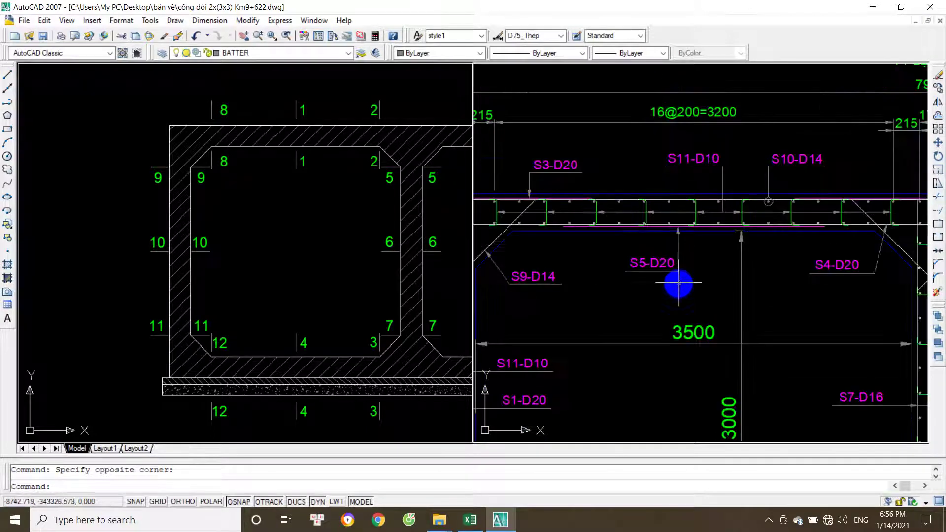
scroll(668, 287, "up", 1)
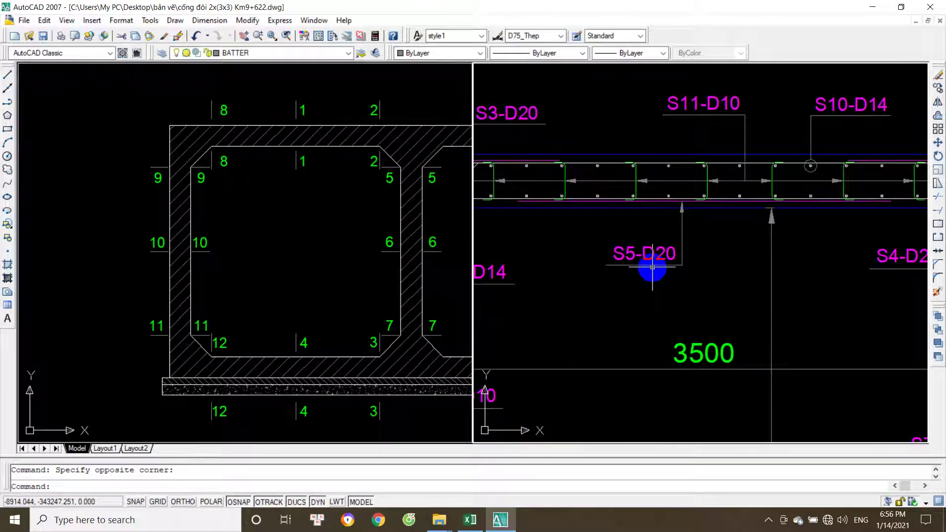
scroll(652, 267, "down", 1)
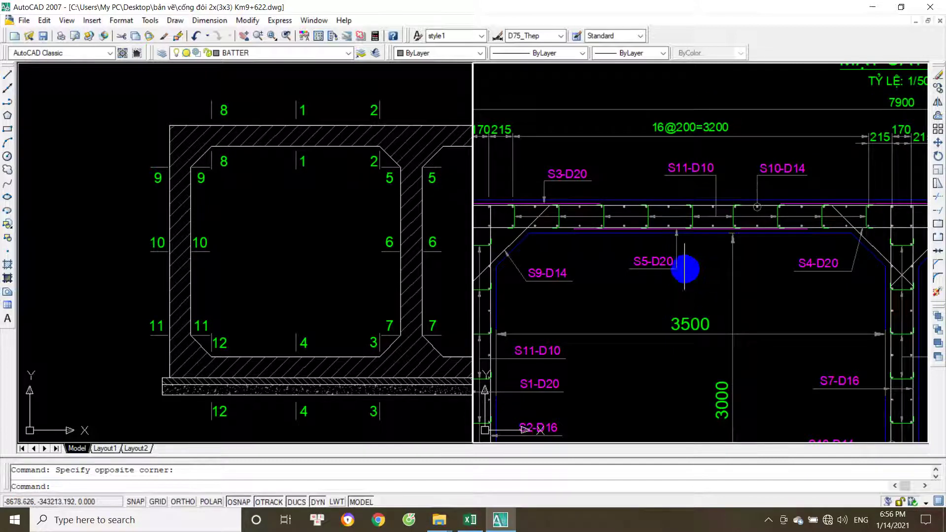
scroll(687, 270, "up", 5)
scroll(686, 253, "down", 4)
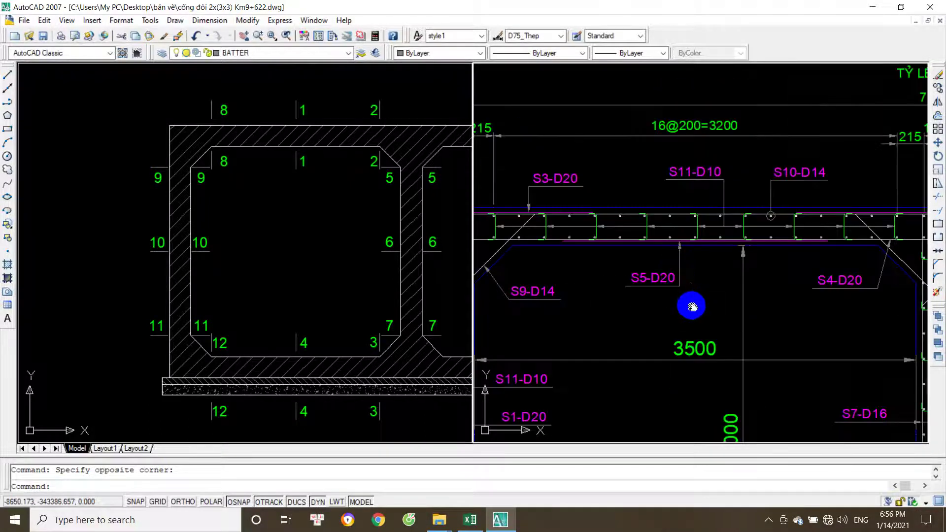
scroll(857, 204, "up", 4)
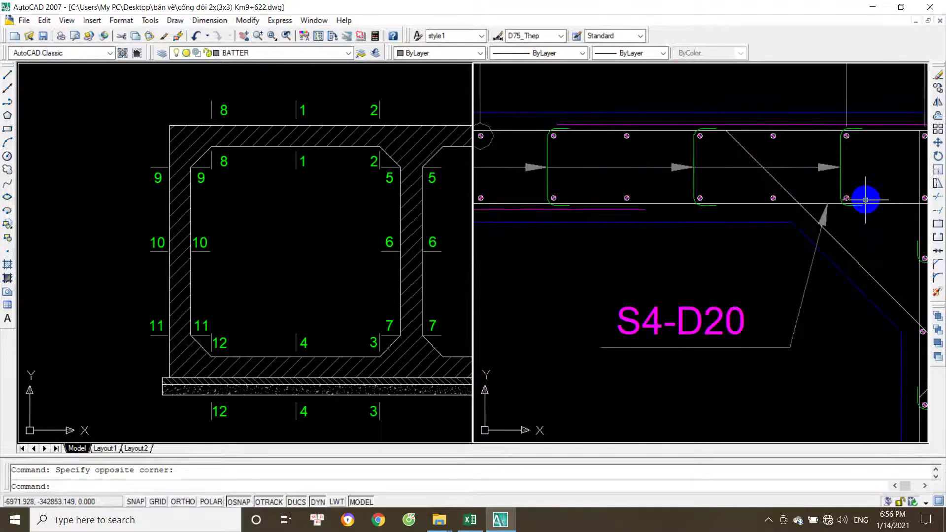
scroll(794, 226, "down", 4)
left_click_drag(591, 254, 662, 249)
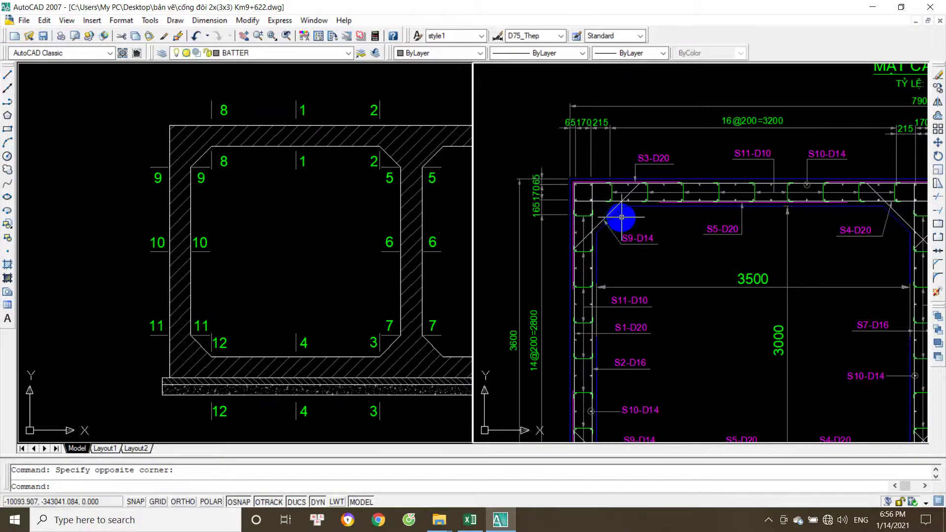
scroll(622, 217, "down", 4)
scroll(667, 241, "up", 5)
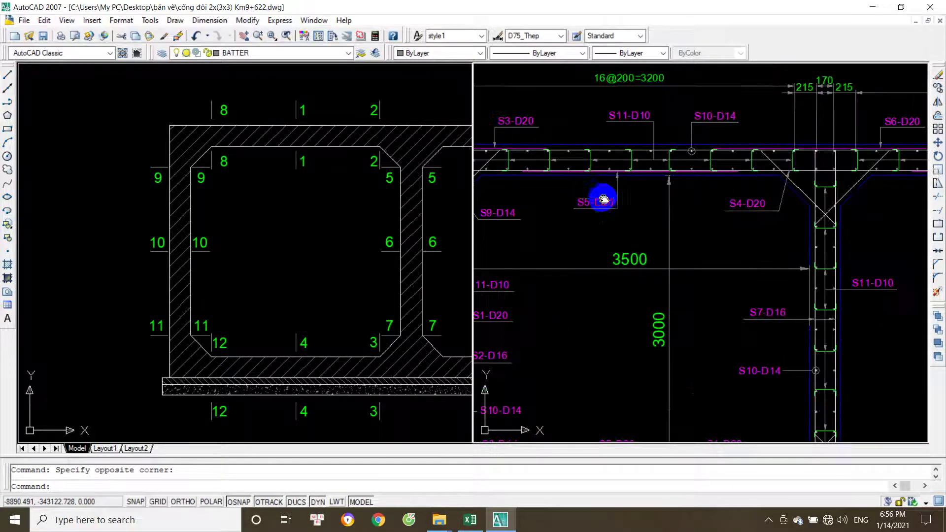
- Highlight bar S5-D20 under the first cell's top slab and examine how far it extends between the haunches, including near S4-D20
left_click_drag(602, 197, 688, 198)
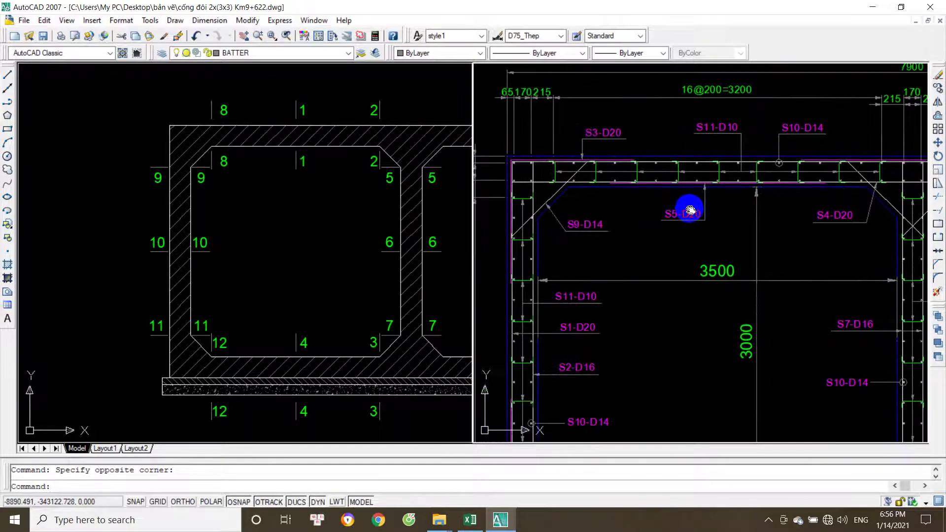
scroll(709, 183, "up", 3)
left_click(712, 178)
left_click(697, 189)
key("Escape")
scroll(690, 199, "down", 3)
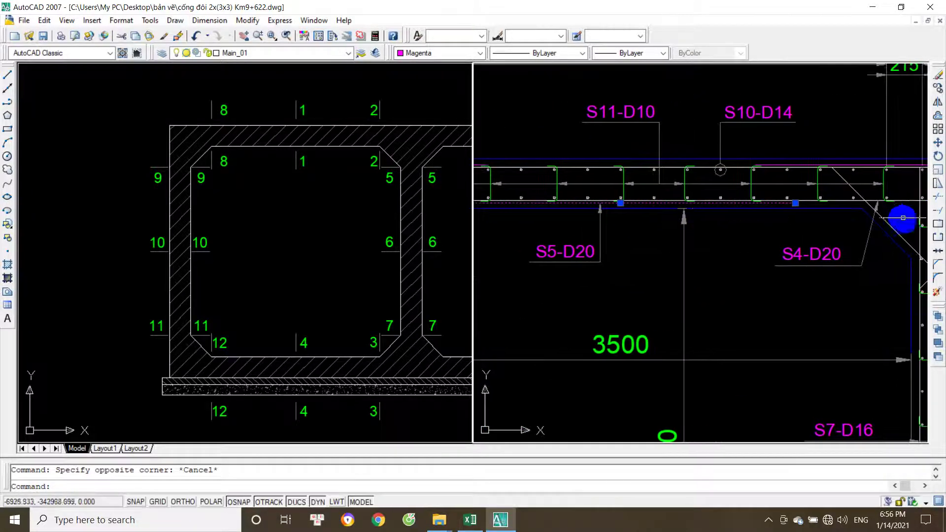
scroll(895, 220, "up", 3)
scroll(841, 269, "down", 4)
left_click_drag(841, 269, 719, 264)
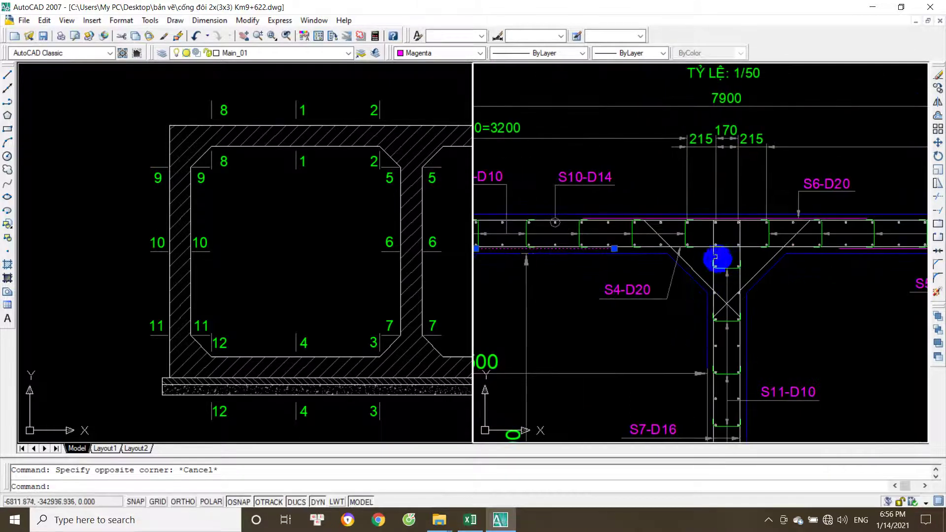
key("Escape")
left_click_drag(586, 317, 705, 266)
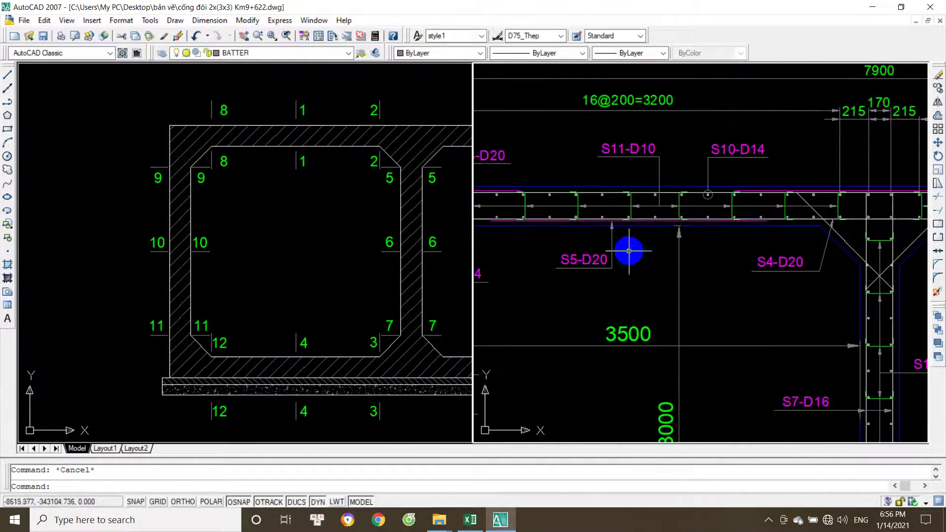
scroll(630, 270, "down", 5)
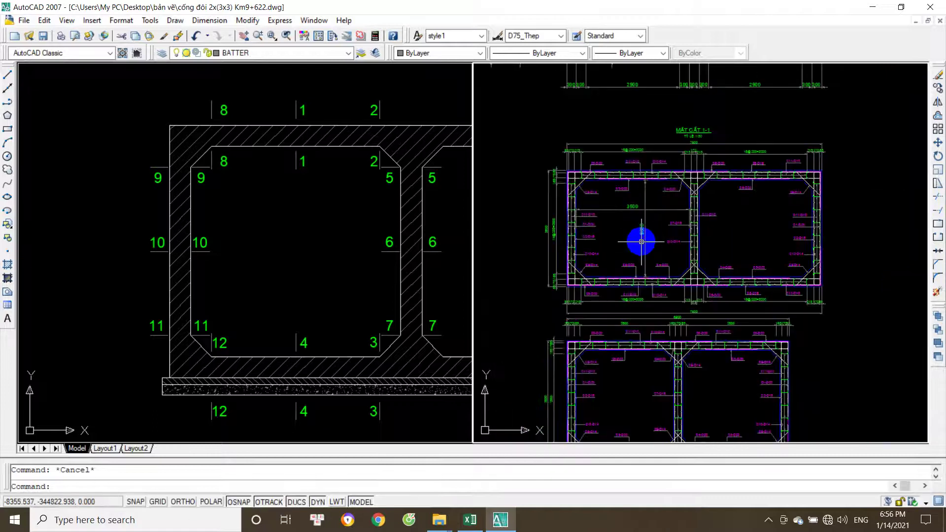
scroll(665, 232, "up", 5)
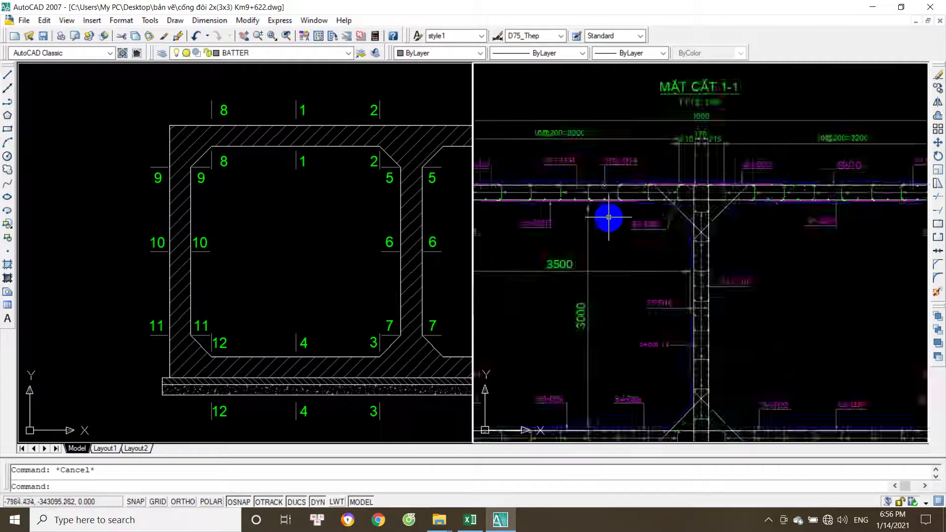
- Switch to the Excel check table and set the bar diameter D for section 1-1 to 20 mm
left_click(470, 519)
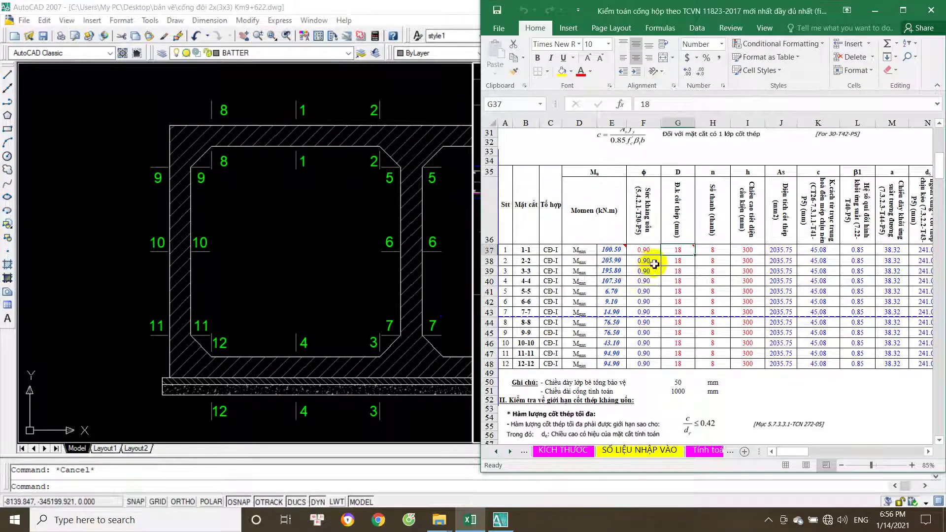
type("20")
key("Tab")
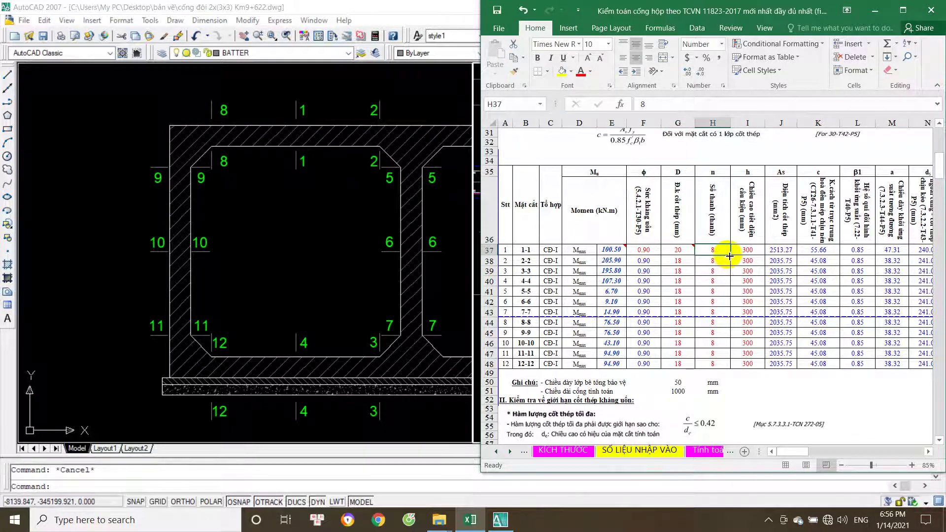
left_click(748, 249)
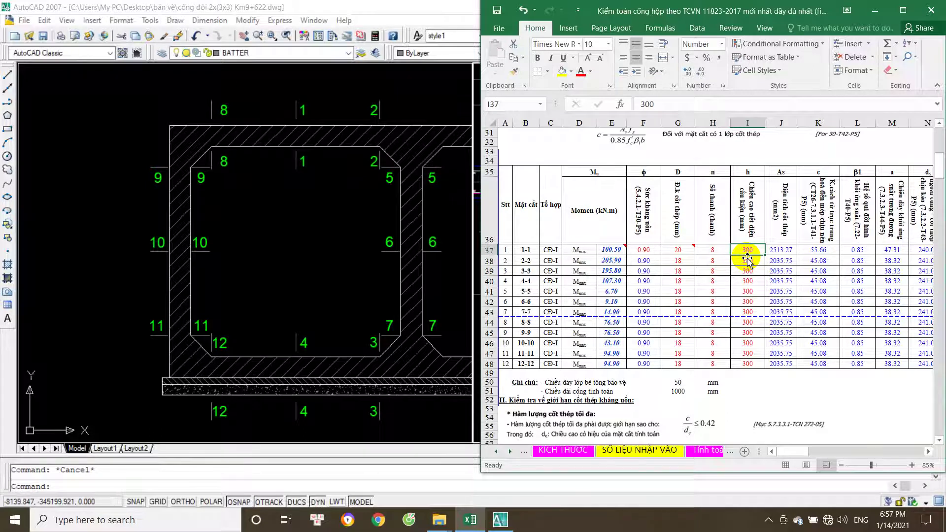
- Switch to AutoCAD and measure the top slab's thickness near check section 1 with a linear dimension, without placing it
left_click(361, 245)
scroll(332, 127, "up", 2)
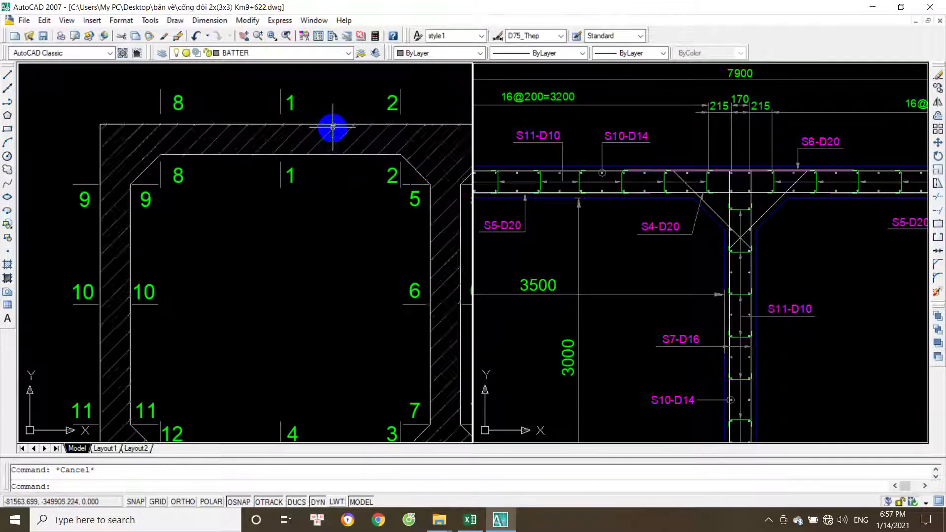
type("d")
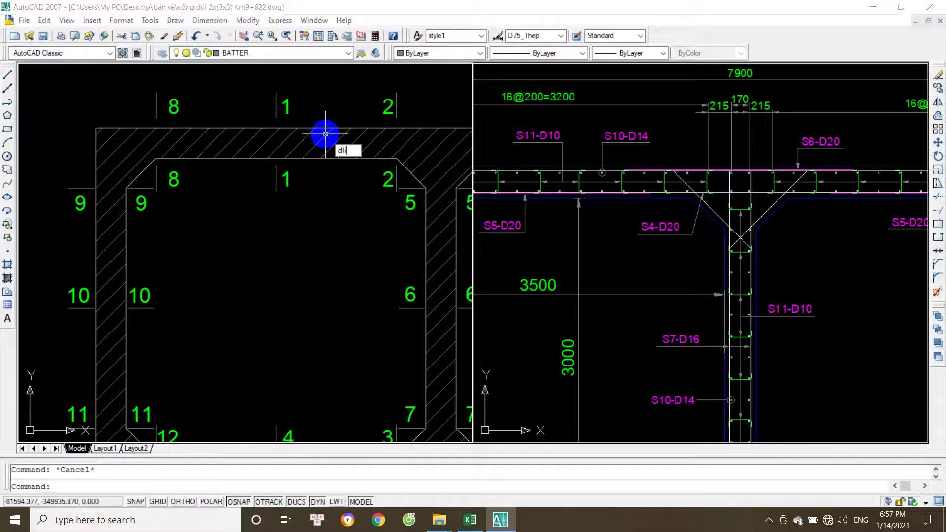
type("li")
key("Return")
left_click(344, 158)
left_click(345, 128)
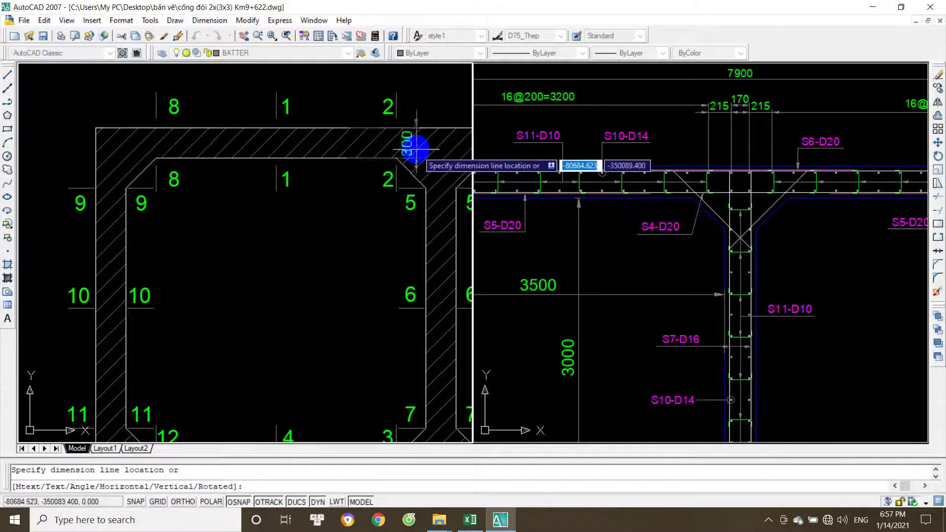
scroll(396, 153, "up", 2)
key("Escape")
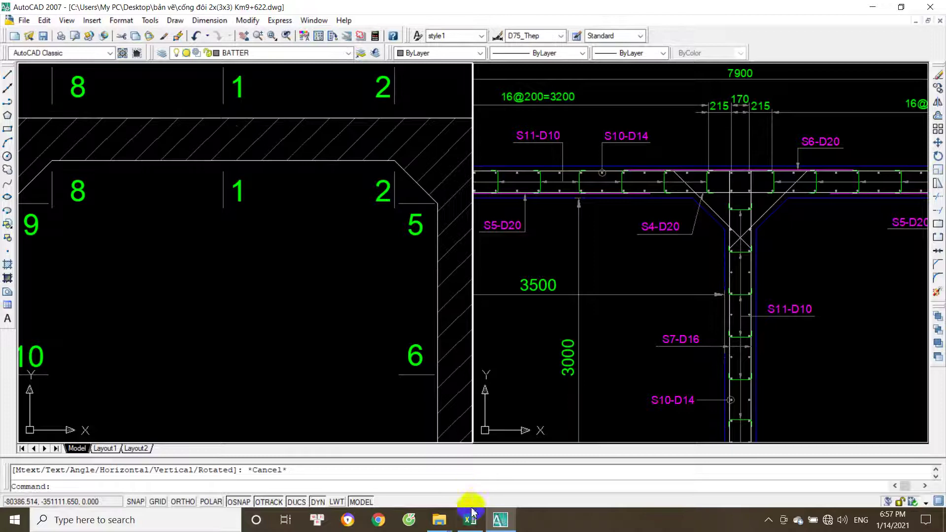
- Return to Excel and review section 1-1's height h and bar count n, ending on section 2-2's bar diameter
left_click(469, 519)
left_click(735, 257)
left_click(785, 250)
left_click(763, 252)
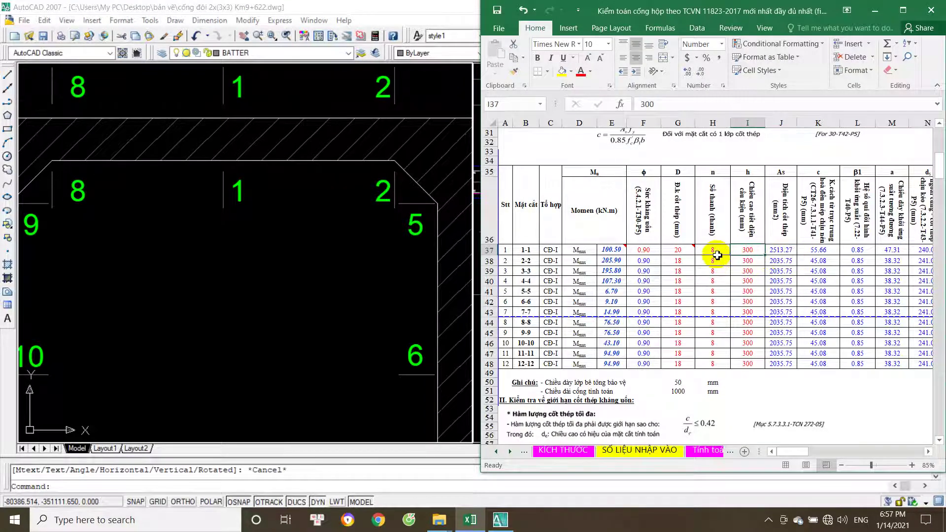
left_click(715, 251)
left_click(683, 261)
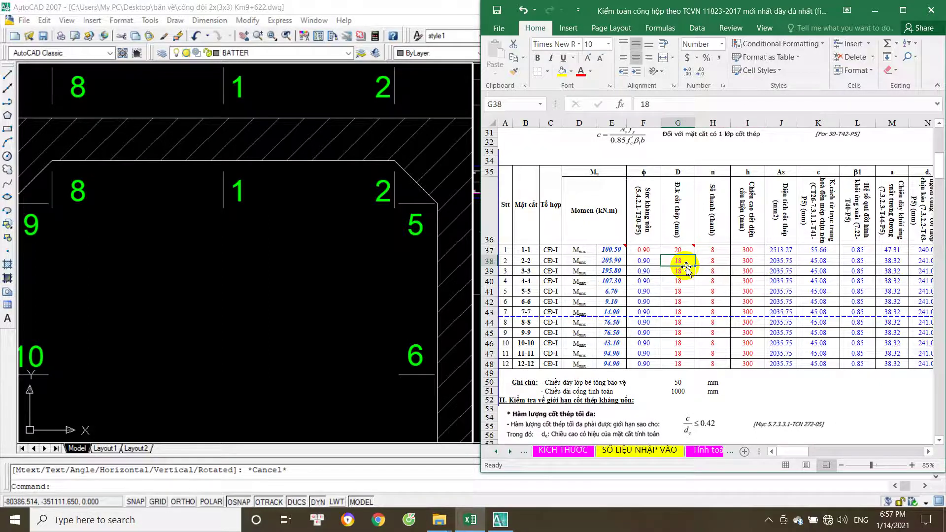
- Switch to AutoCAD and compare check section 2 with the top slab bars near the haunch in section MẶT CẮT 1-1
left_click(342, 294)
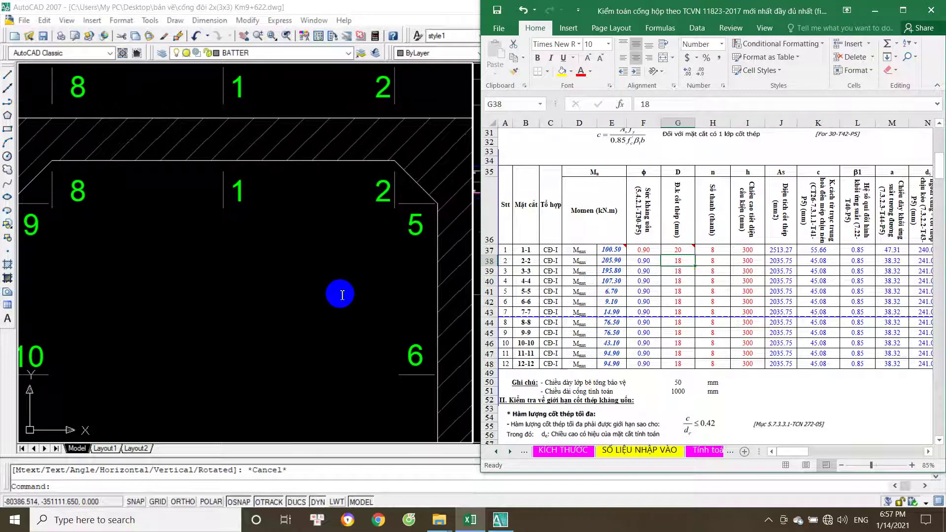
scroll(341, 295, "down", 3)
scroll(392, 272, "up", 3)
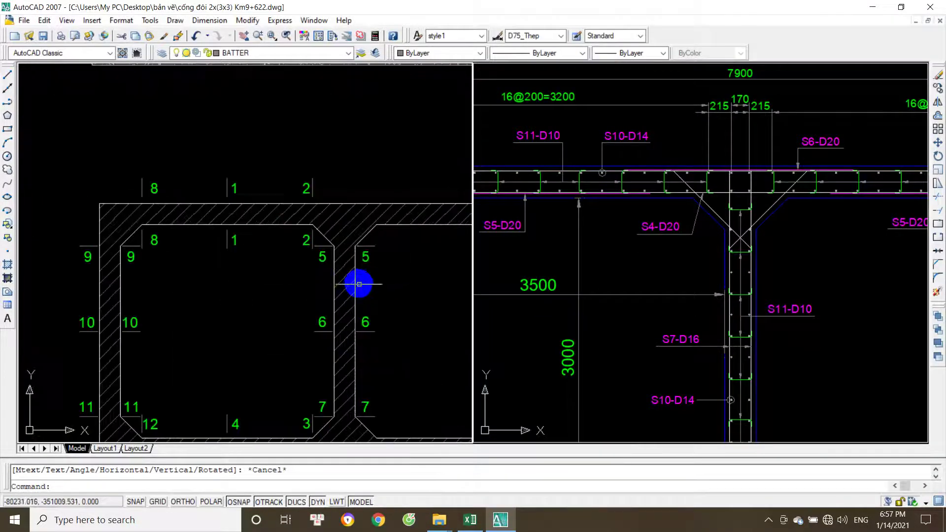
scroll(383, 245, "down", 2)
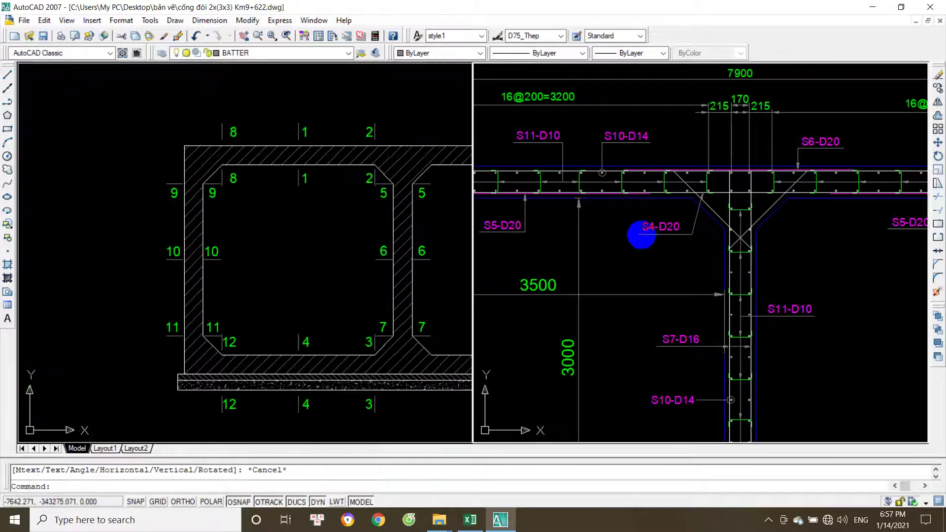
left_click_drag(642, 232, 720, 259)
scroll(682, 271, "down", 3)
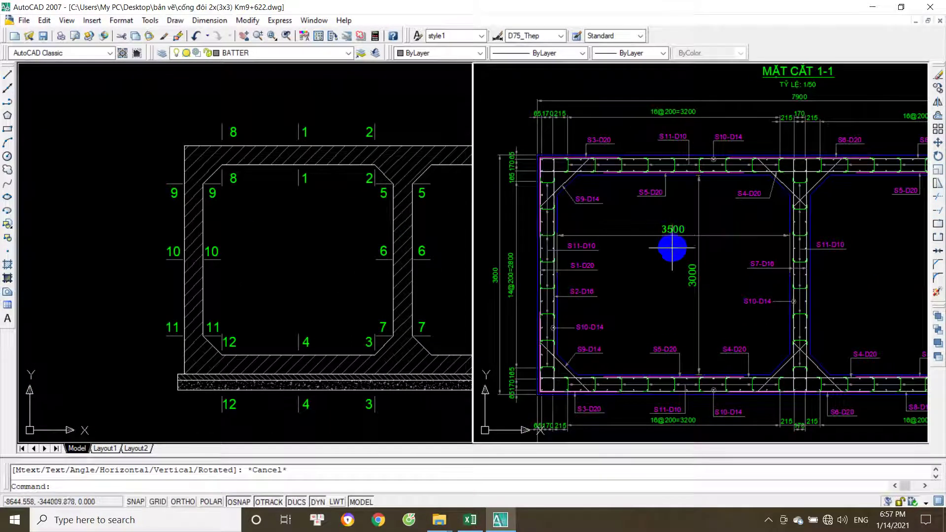
scroll(677, 260, "up", 3)
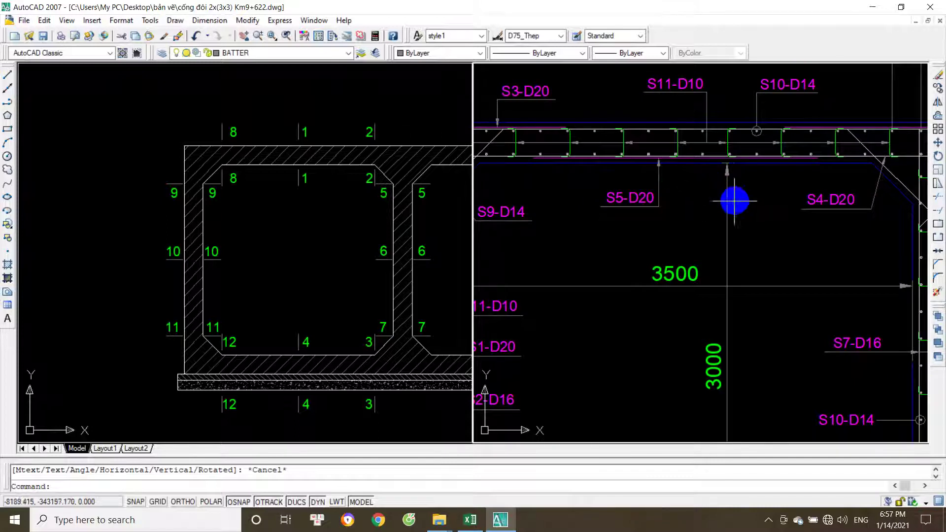
scroll(697, 212, "down", 1)
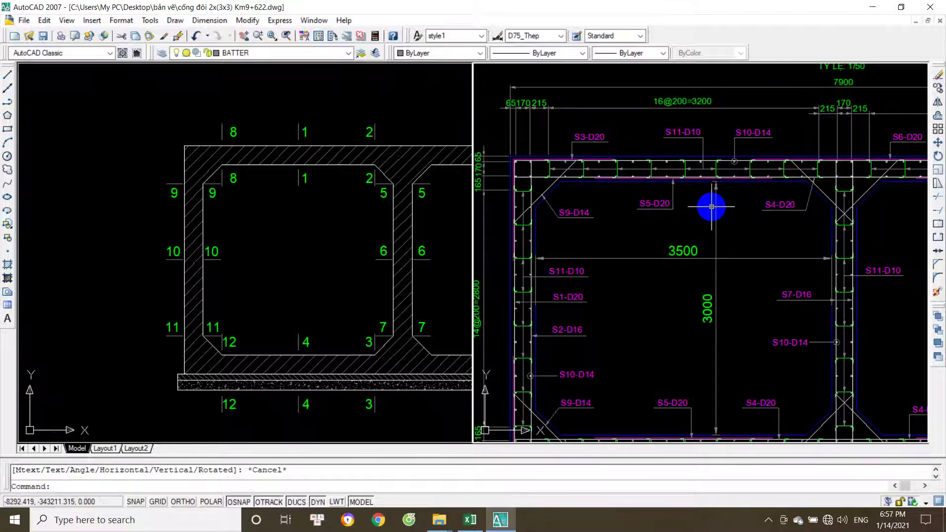
- Look over section MẶT CẮT 1-1 and the neighbouring drawings to find the side reinforcement view of the culvert barrel
scroll(710, 207, "down", 4)
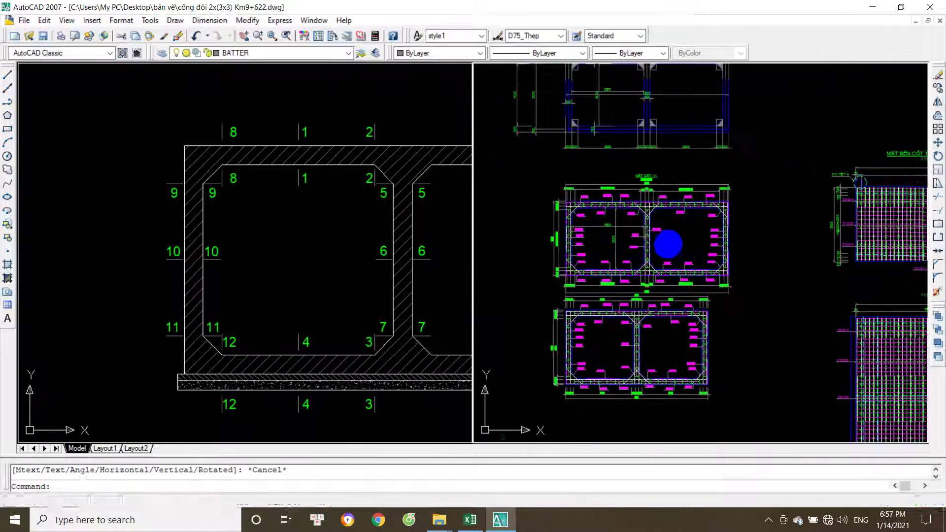
scroll(601, 207, "up", 5)
scroll(601, 201, "down", 6)
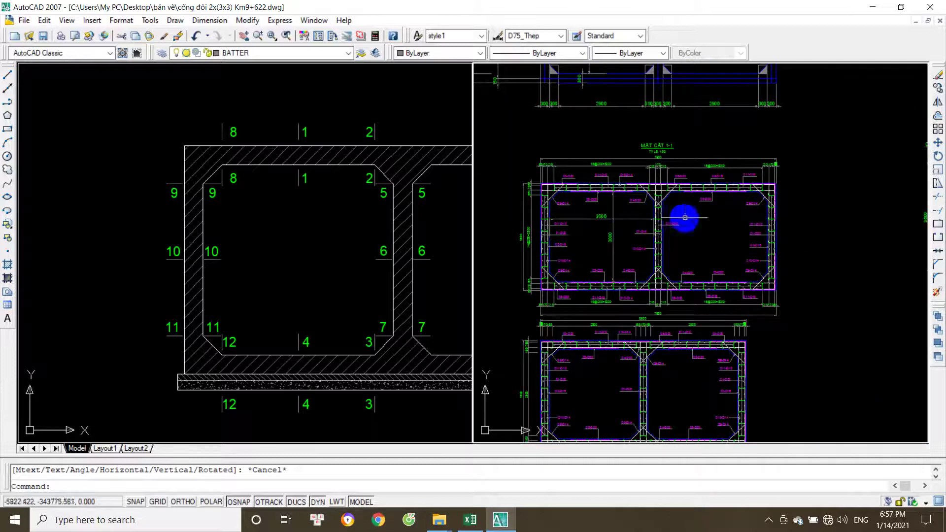
scroll(755, 238, "up", 4)
scroll(755, 238, "up", 1)
scroll(748, 239, "down", 4)
scroll(793, 235, "up", 2)
scroll(793, 235, "up", 5)
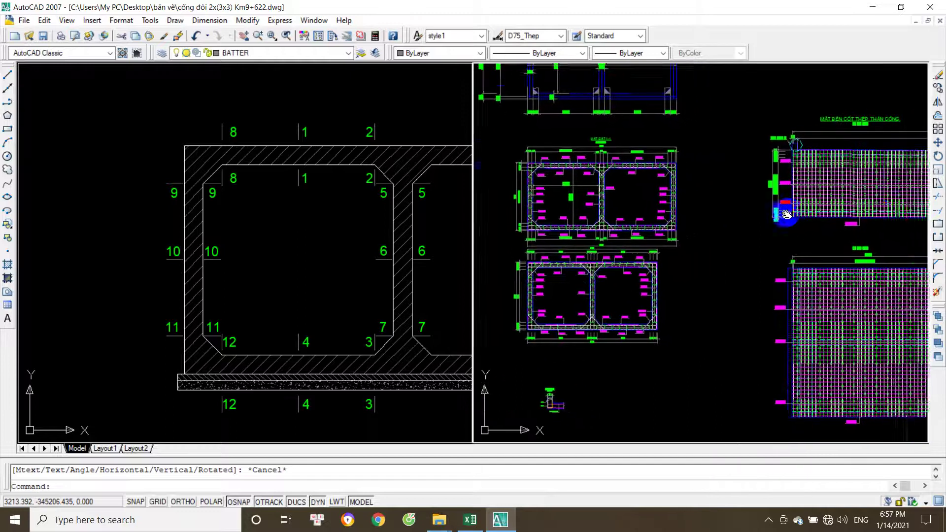
- Examine the arrangement of bars S1-D20 and S3-D14 along the culvert barrel's side reinforcement view
scroll(630, 256, "up", 2)
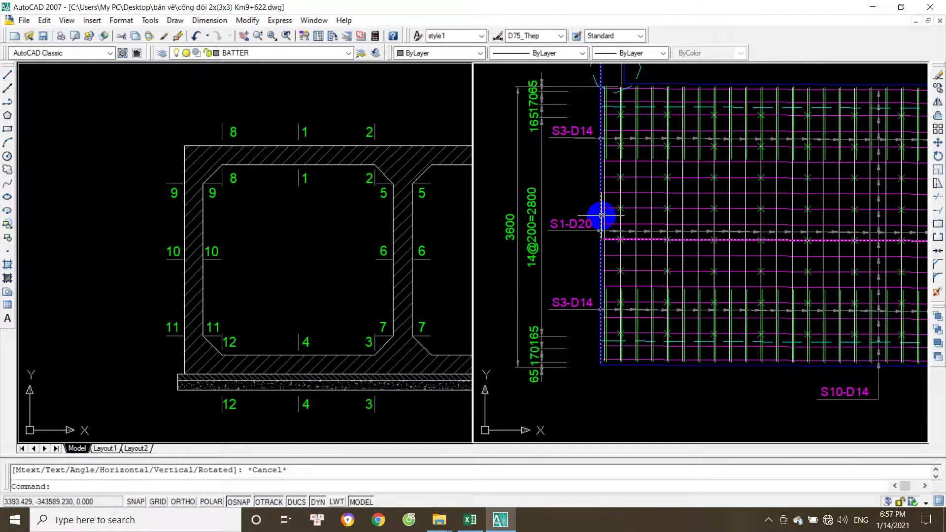
scroll(601, 215, "down", 4)
scroll(574, 268, "up", 5)
scroll(781, 204, "down", 5)
scroll(876, 274, "up", 2)
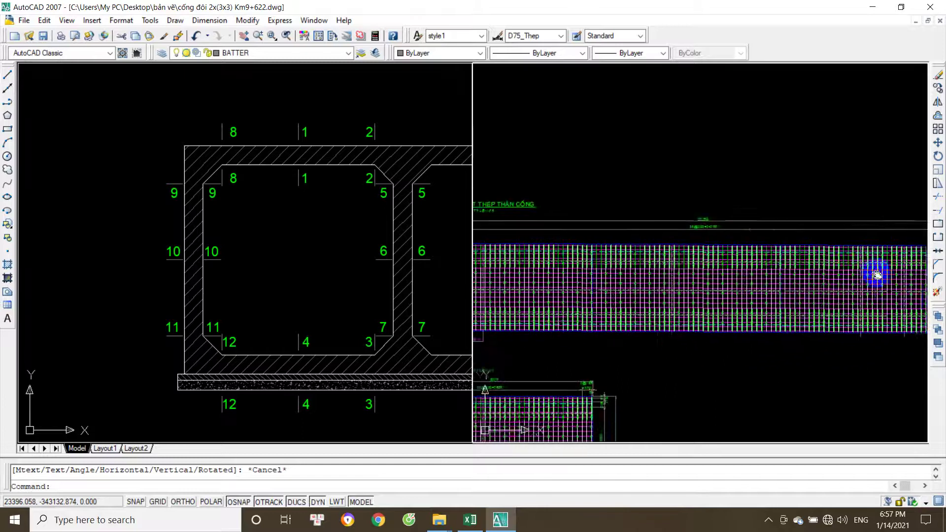
scroll(876, 274, "down", 4)
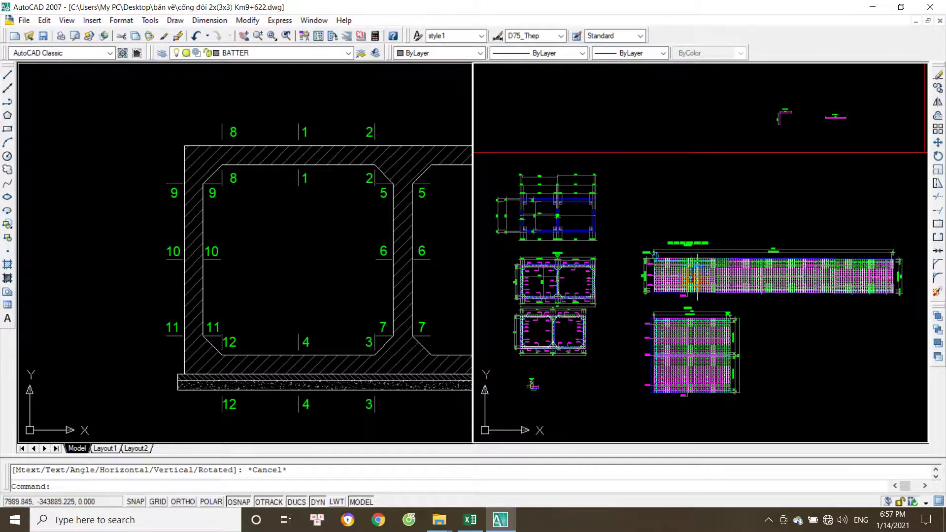
scroll(671, 274, "up", 4)
scroll(638, 270, "down", 6)
scroll(665, 286, "up", 2)
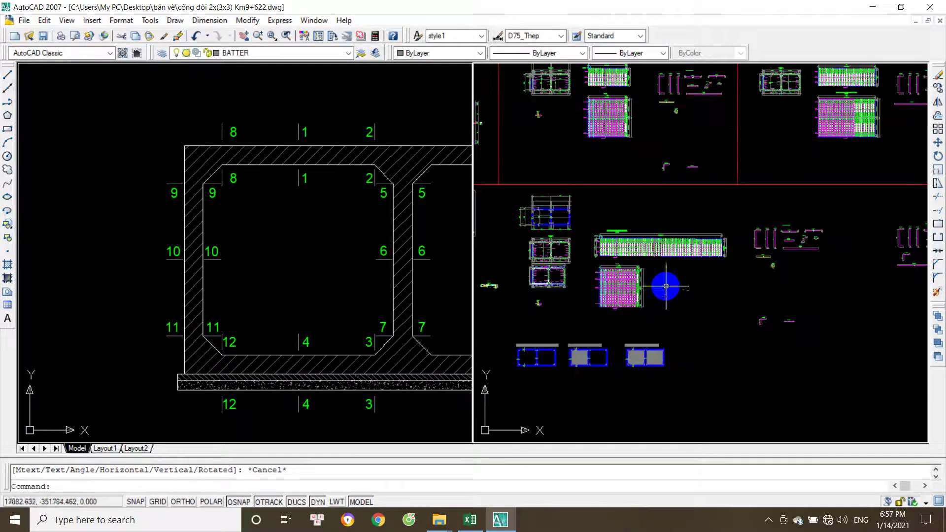
- Locate another culvert segment's section MẶT CẮT 1-1 and its side and plan reinforcement views in the drawing
left_click_drag(678, 264, 726, 335)
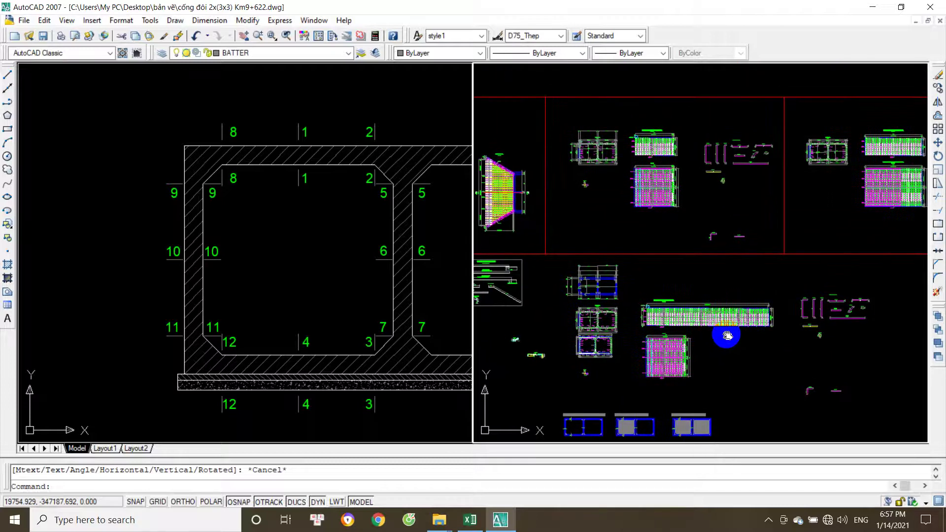
scroll(576, 112, "up", 5)
scroll(624, 252, "up", 2)
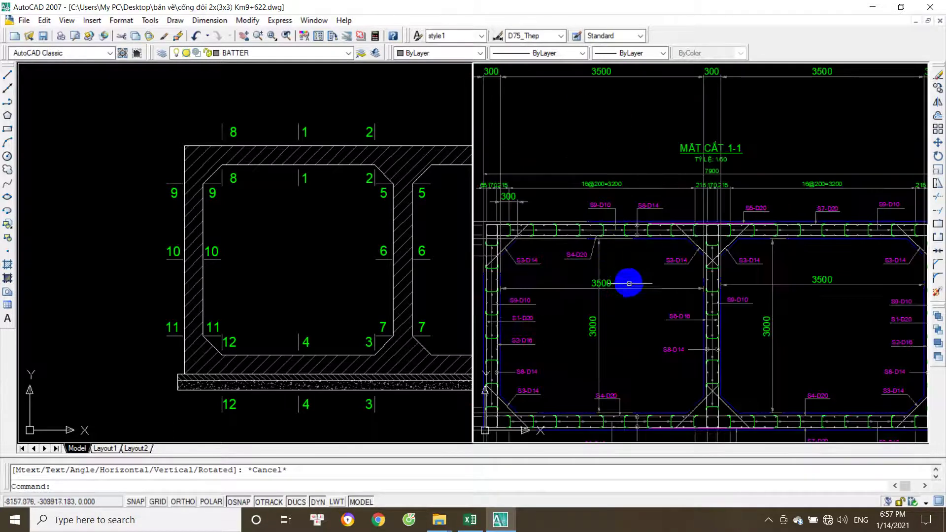
scroll(628, 283, "down", 5)
scroll(711, 300, "up", 2)
left_click_drag(691, 244, 717, 197)
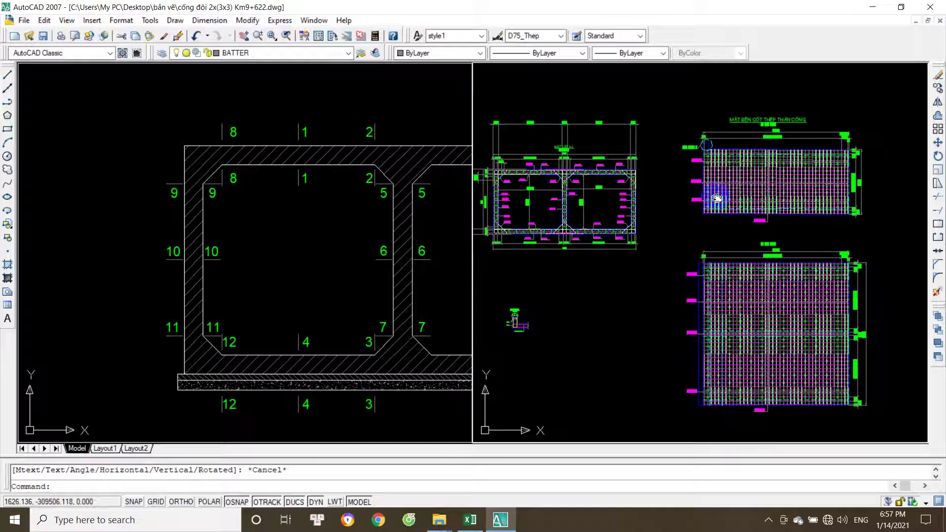
scroll(729, 192, "down", 2)
left_click_drag(794, 205, 683, 236)
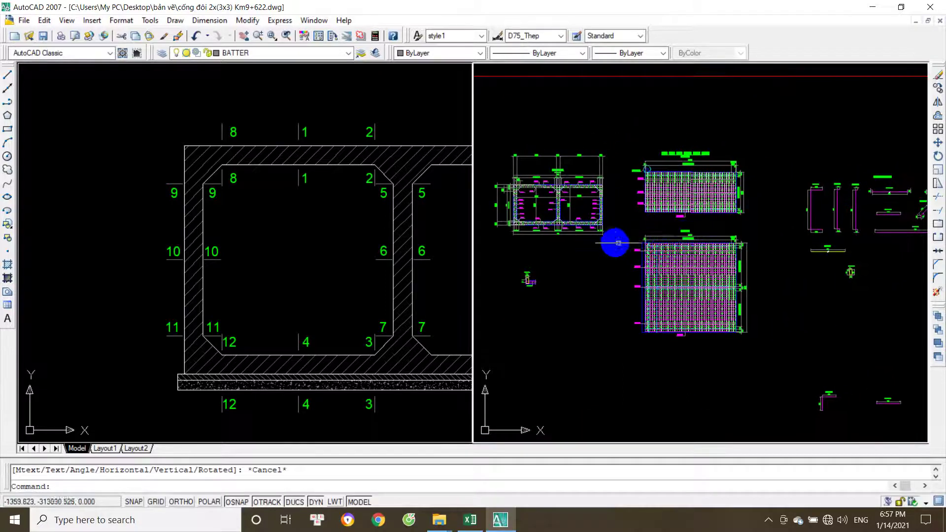
- Examine the spacing and extent of bars S7-D20 and S5-D20 in that segment's 1/75 reinforcement plan
scroll(616, 242, "up", 1)
scroll(664, 288, "up", 5)
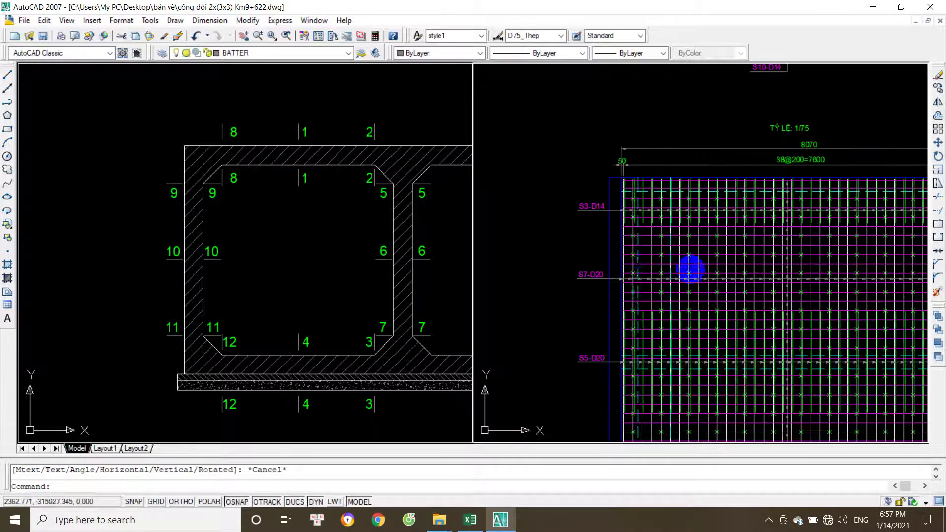
scroll(675, 222, "down", 2)
scroll(636, 150, "up", 2)
scroll(634, 154, "up", 3)
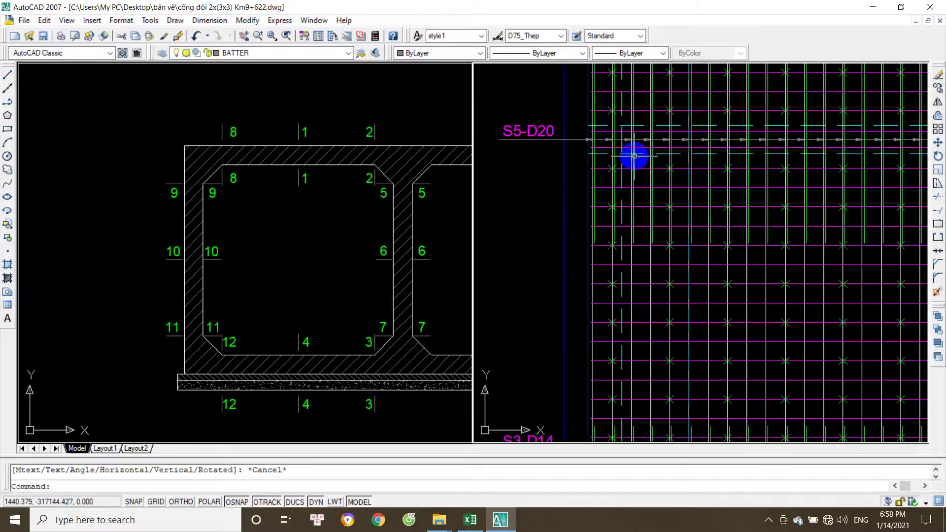
scroll(609, 241, "down", 6)
scroll(608, 243, "up", 6)
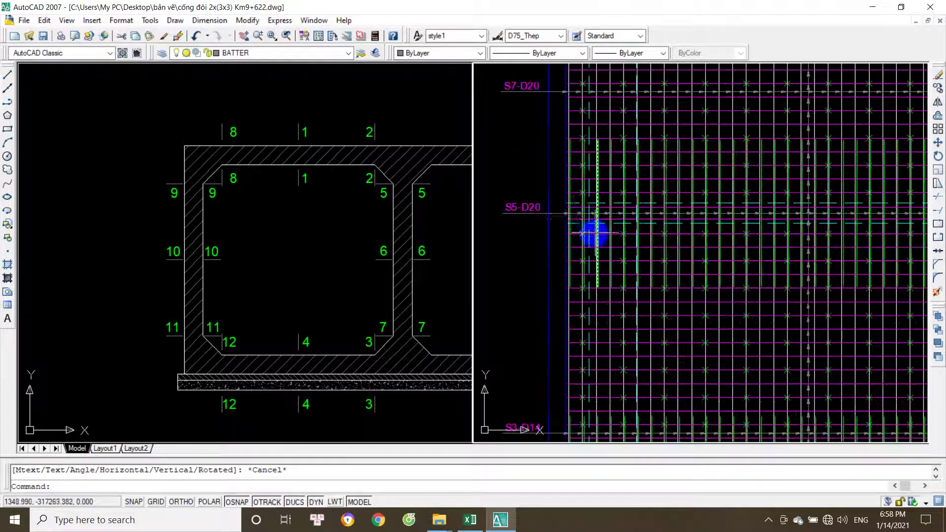
- Look over the 1/75 reinforcement plan for the layout and extent of bars S3-D14, S7-D20 and S5-D20
scroll(572, 227, "down", 6)
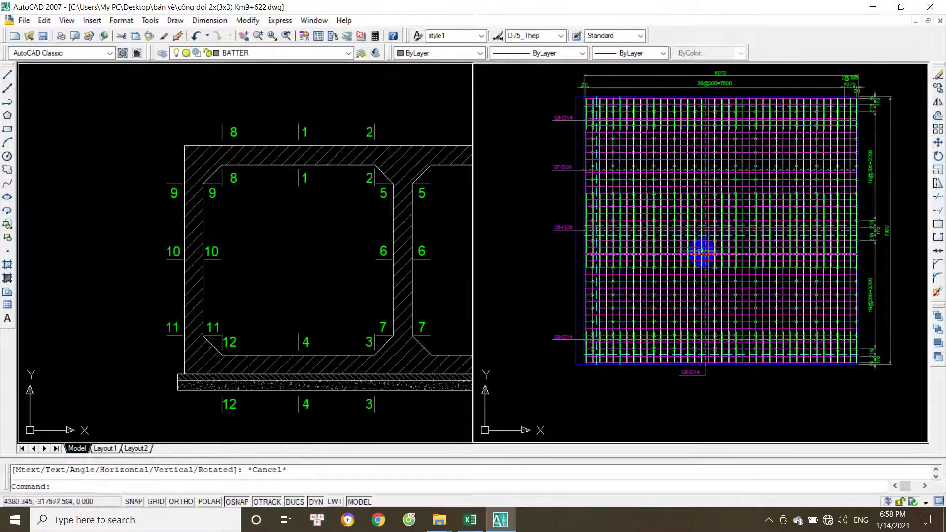
scroll(585, 325, "up", 5)
scroll(651, 308, "down", 5)
scroll(707, 361, "up", 3)
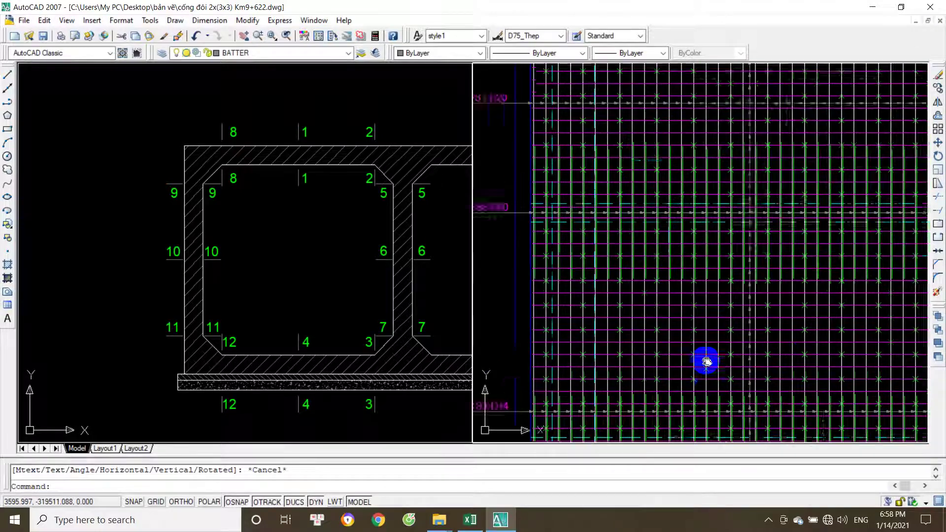
scroll(582, 338, "down", 3)
left_click_drag(583, 338, 557, 352)
scroll(570, 317, "down", 2)
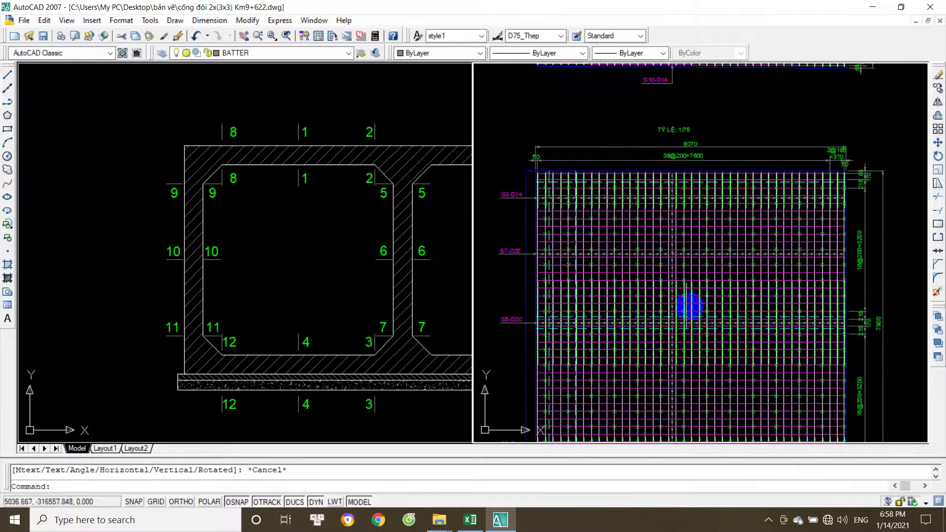
scroll(684, 200, "down", 2)
scroll(648, 224, "up", 5)
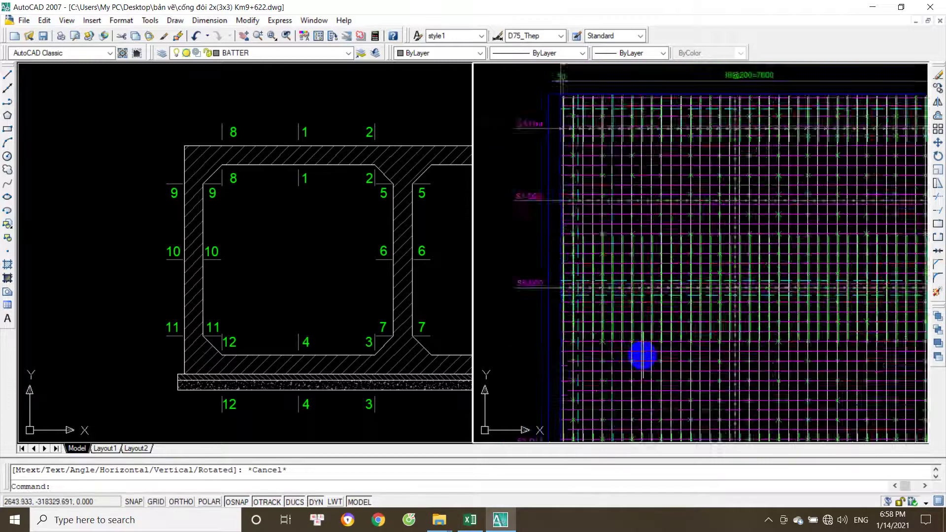
scroll(699, 246, "down", 2)
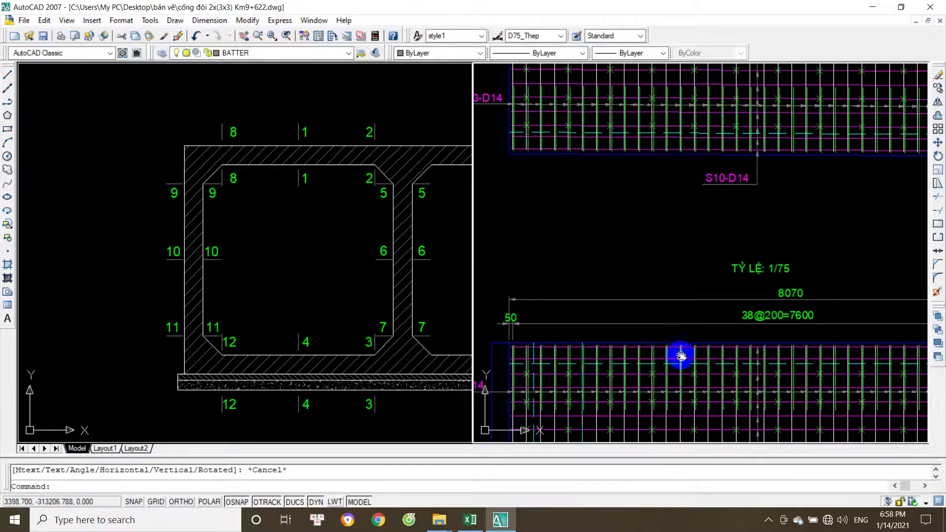
- Examine where the short S5-D20 bars over the middle wall start and end in the 1/75 reinforcement plan
scroll(680, 354, "up", 2)
scroll(643, 244, "down", 2)
scroll(633, 200, "up", 2)
left_click_drag(608, 365, 643, 215)
scroll(615, 190, "up", 5)
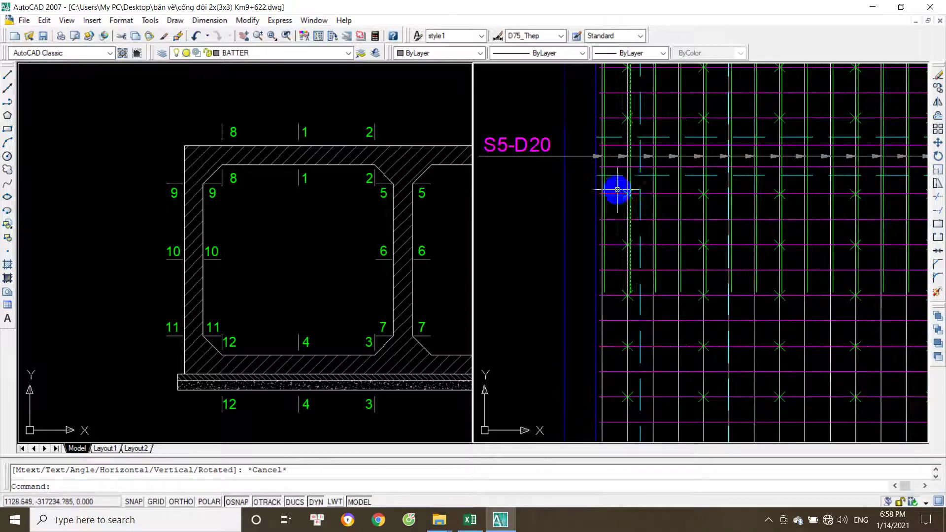
scroll(634, 160, "down", 3)
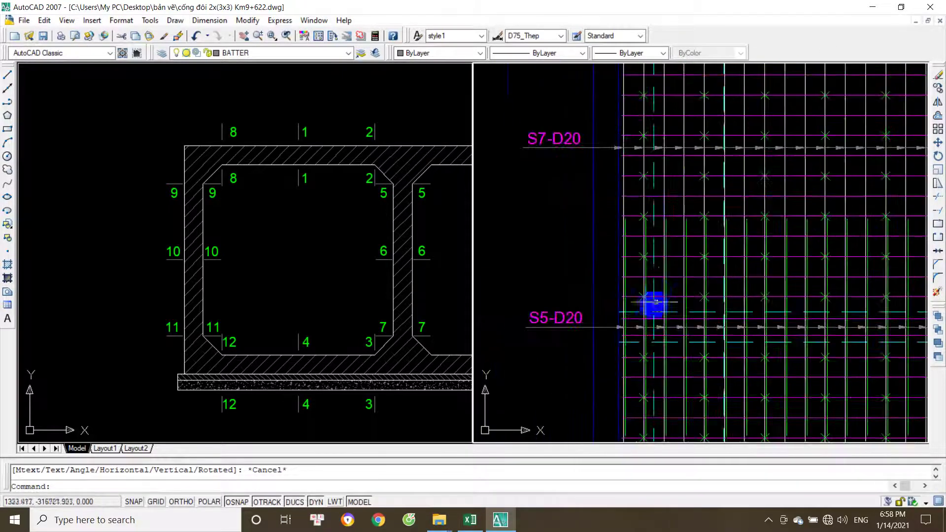
- Highlight a long bar running past the S7-D20 label to check its extent in the plan, and clear the selection
left_click_drag(653, 262, 633, 344)
scroll(642, 277, "up", 3)
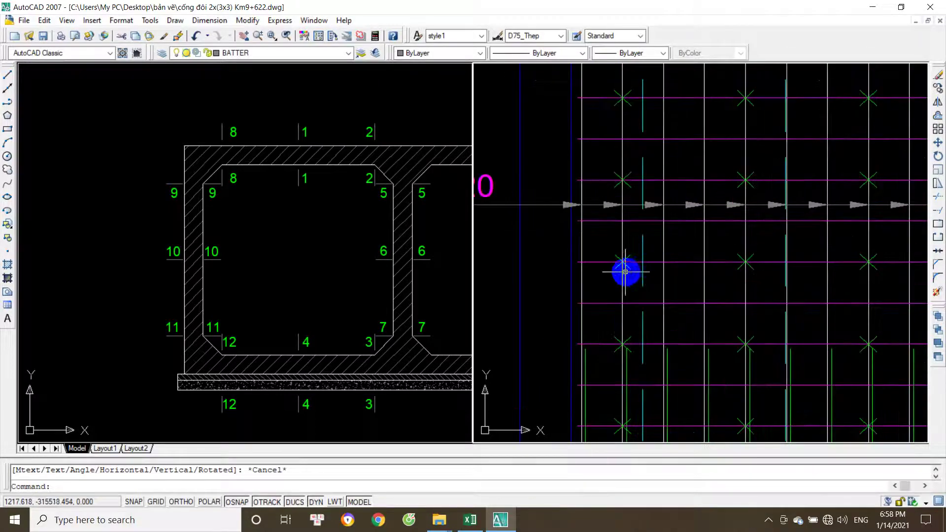
scroll(640, 300, "down", 5)
key("Escape")
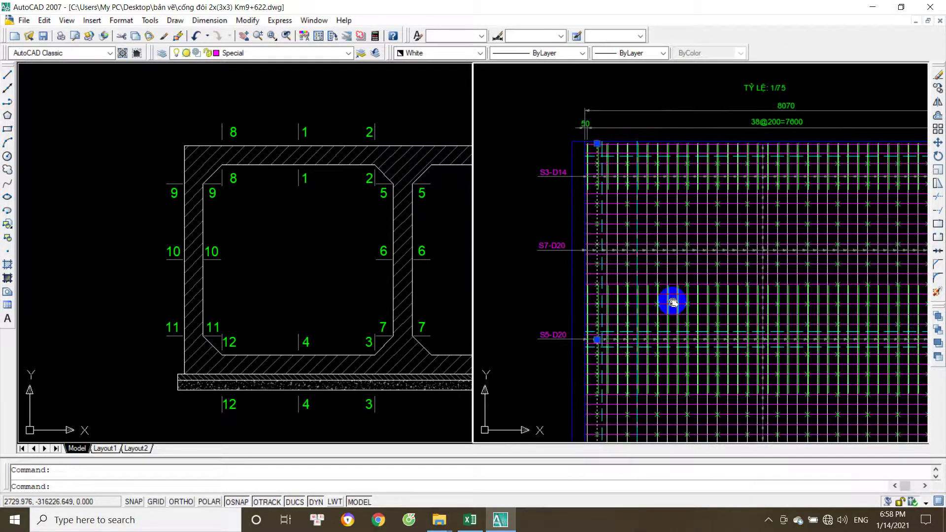
scroll(592, 348, "up", 6)
scroll(677, 283, "down", 3)
scroll(631, 277, "up", 2)
scroll(631, 277, "down", 3)
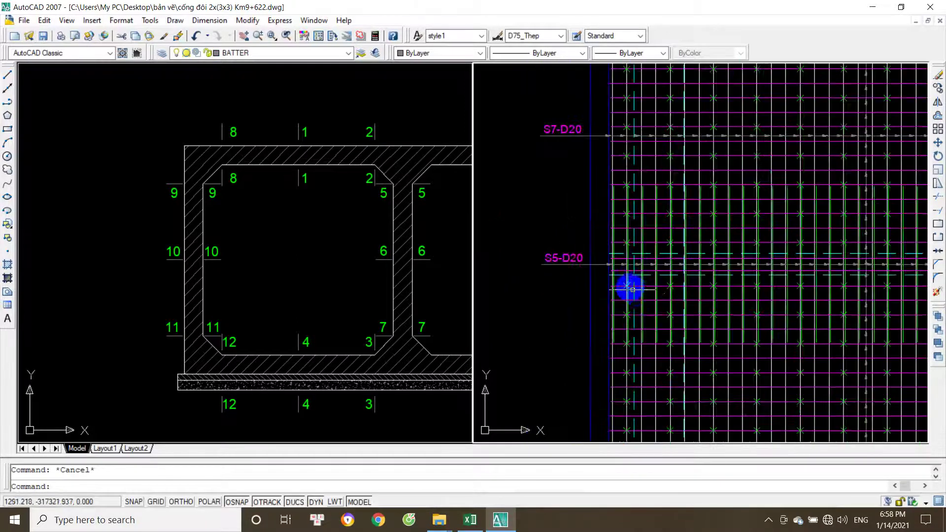
- Measure the spacing between the first two S5-D20 bars in the plan with a linear dimension, without placing it
scroll(584, 274, "up", 3)
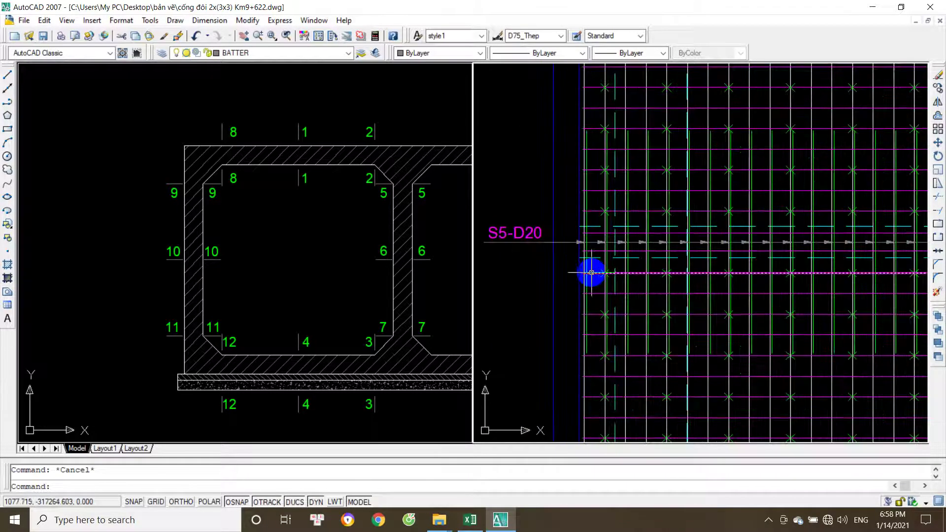
type("dli")
key("Return")
scroll(608, 267, "up", 3)
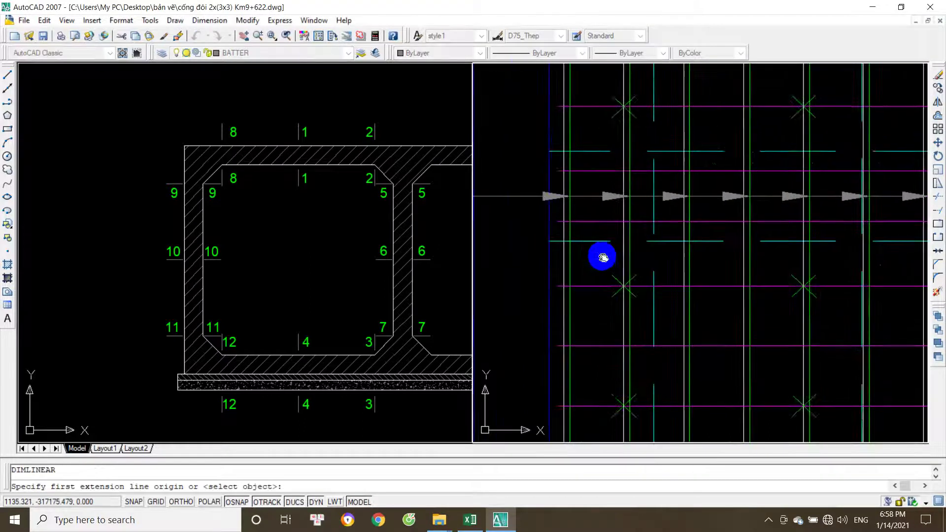
left_click(564, 264)
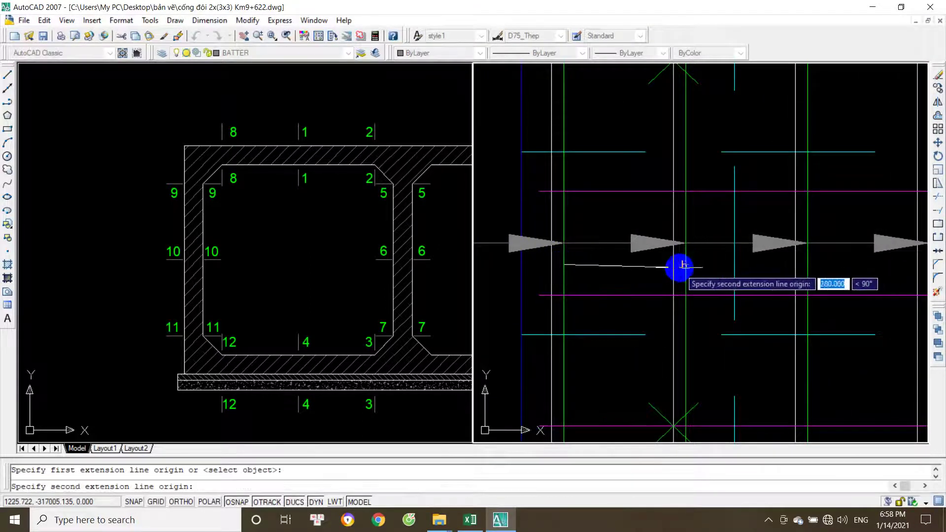
left_click(685, 264)
key("Escape")
key("Return")
left_click(564, 284)
left_click(685, 276)
key("Escape")
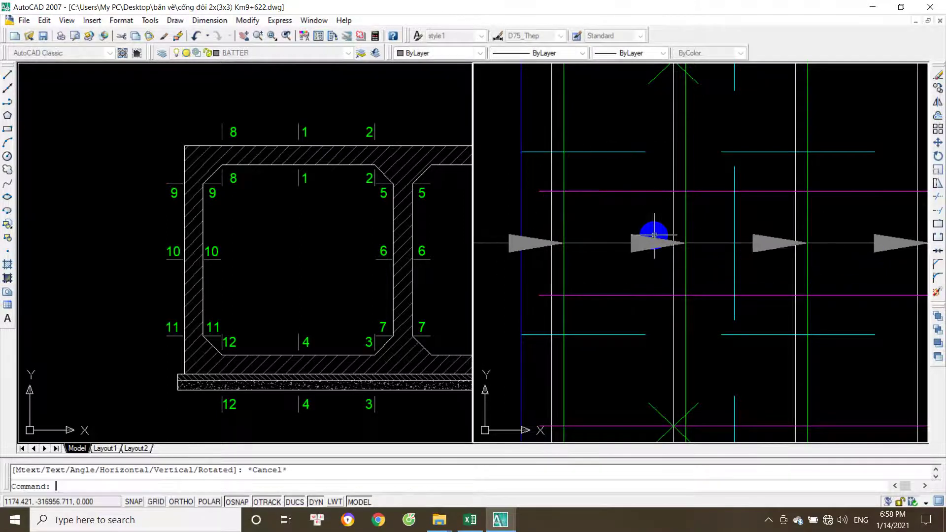
- Compare section 1-1's bar diameter and bar count in the Excel table with the S7-D20 and S5-D20 bars in the AutoCAD plan
scroll(627, 387, "down", 5)
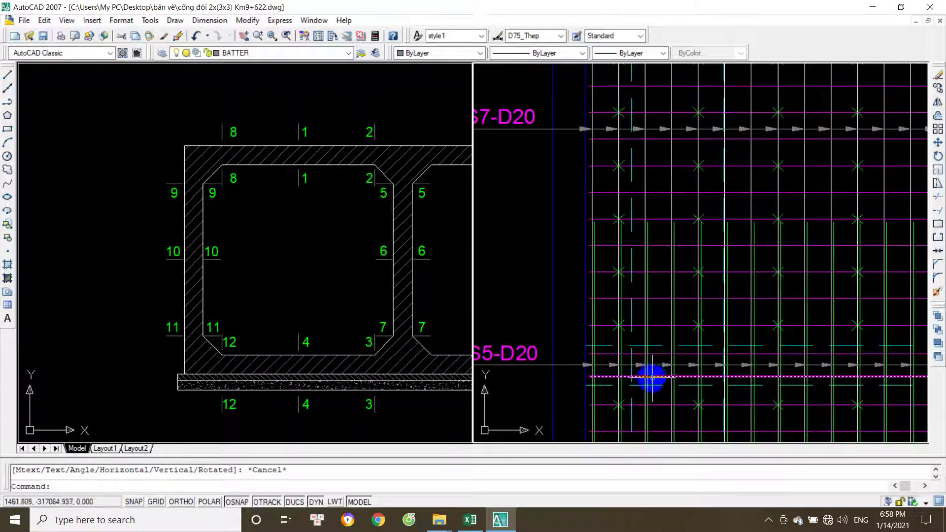
scroll(651, 374, "up", 2)
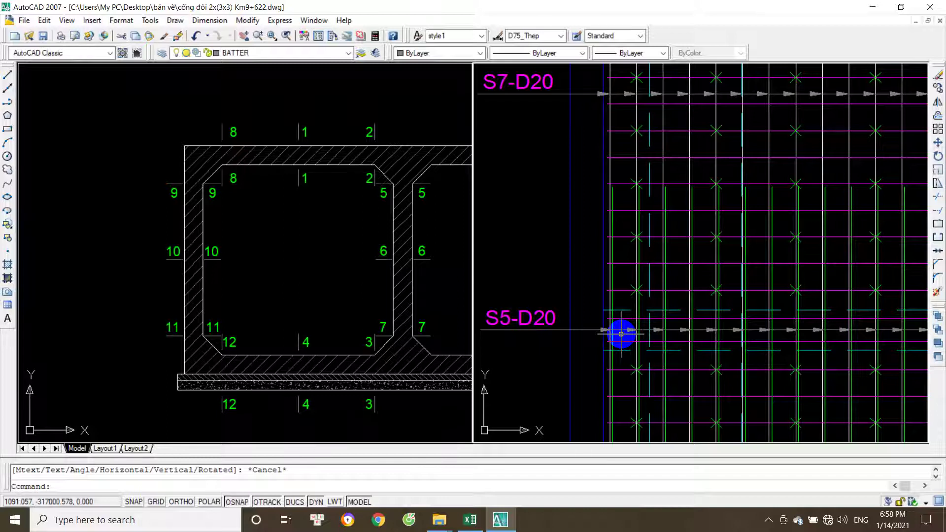
left_click(470, 520)
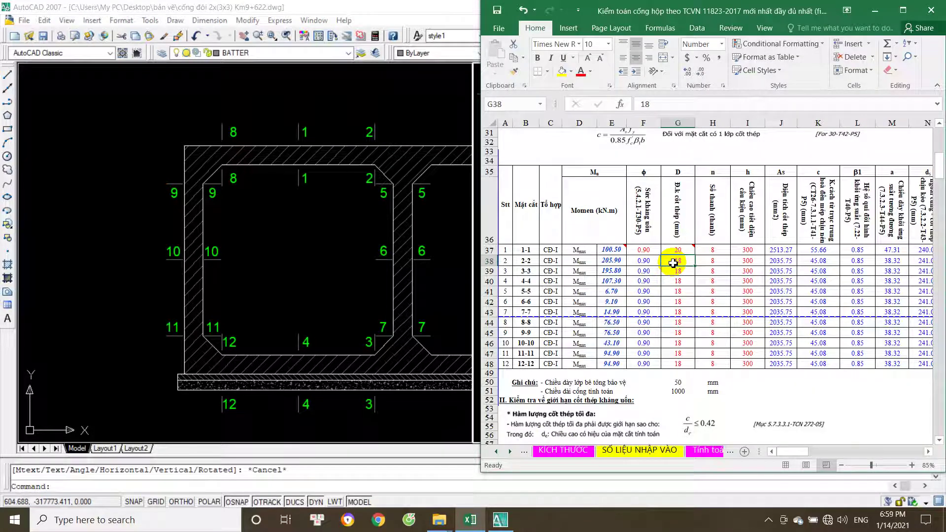
mouse_move(680, 252)
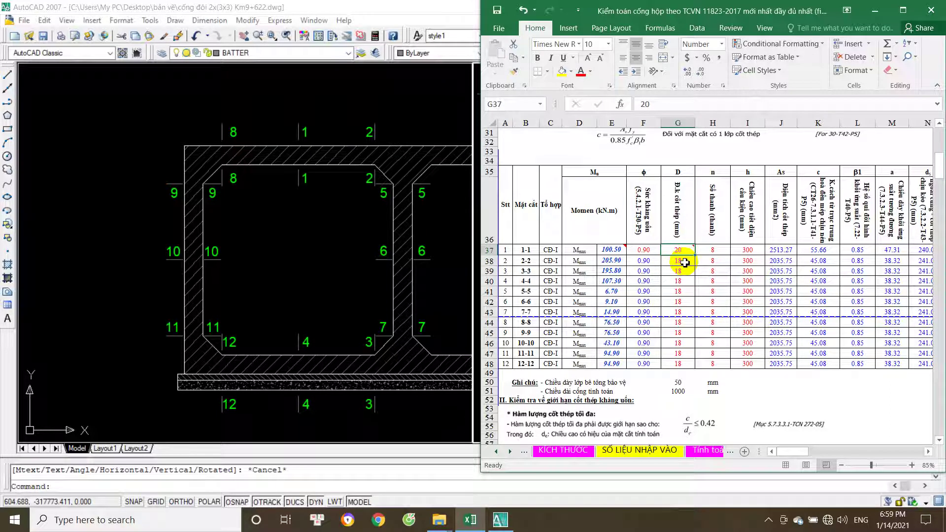
left_click(712, 251)
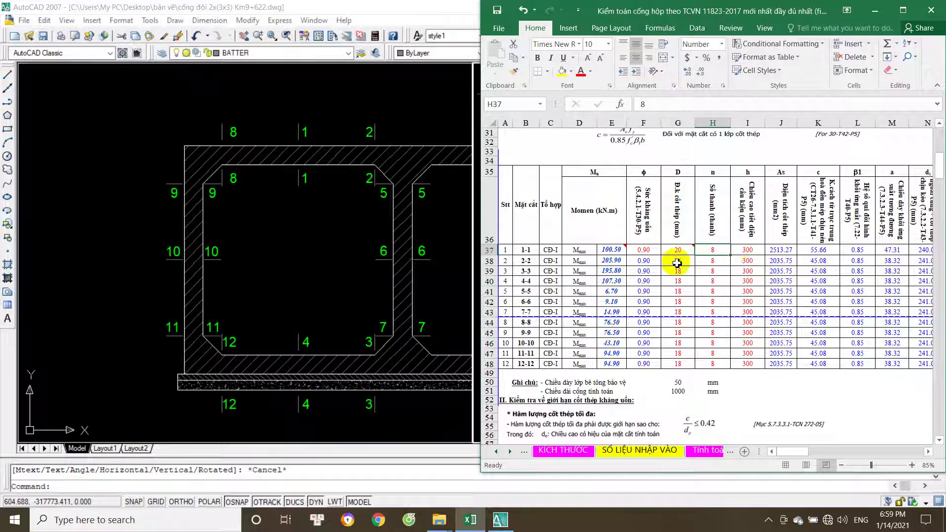
left_click(464, 305)
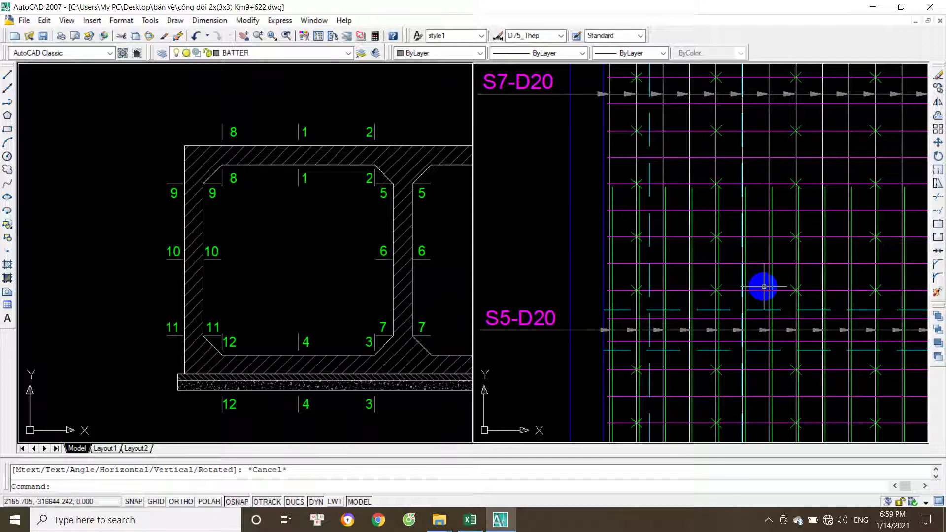
left_click(470, 520)
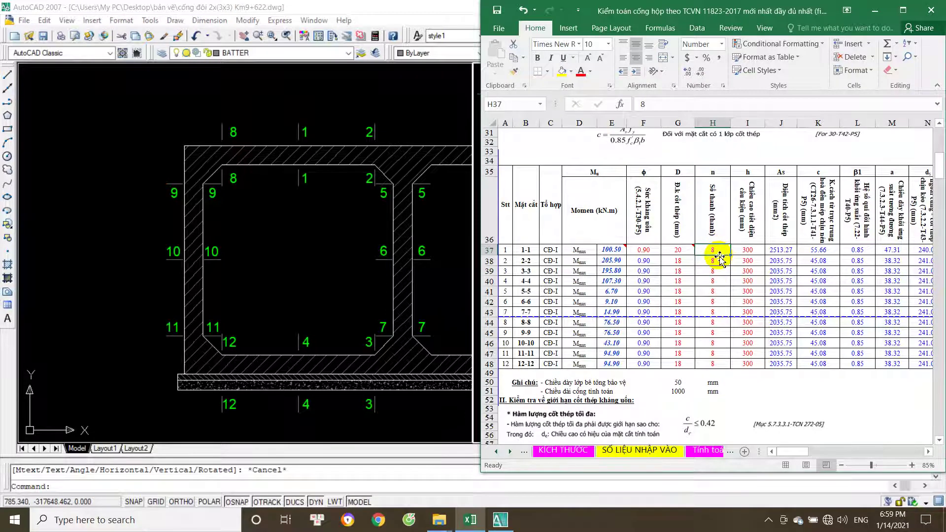
- Review section 1-1's row in the Excel table, from the section height to the resistance-to-moment ratio and the check result
key("Right")
key("Right")
key("Right")
key("Right")
key("Right")
key("Right")
key("Right")
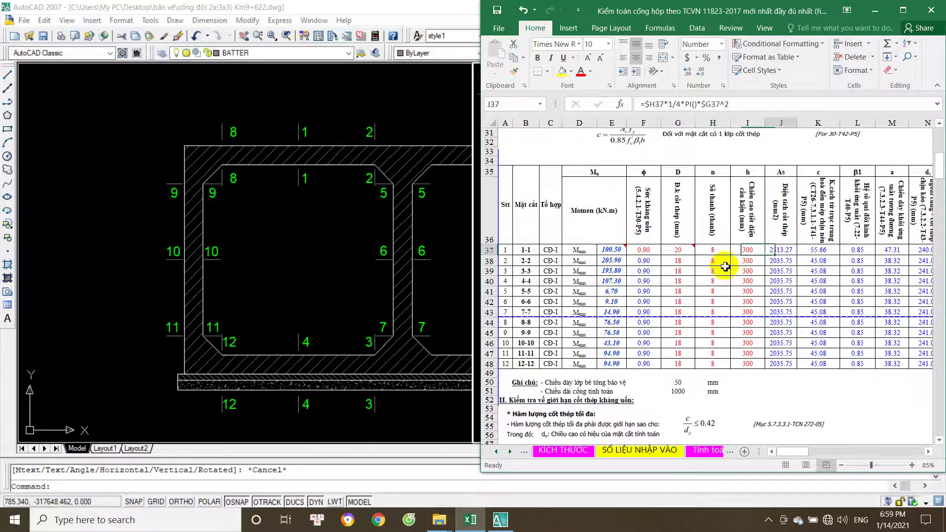
key("Right")
key("Right")
key("Right")
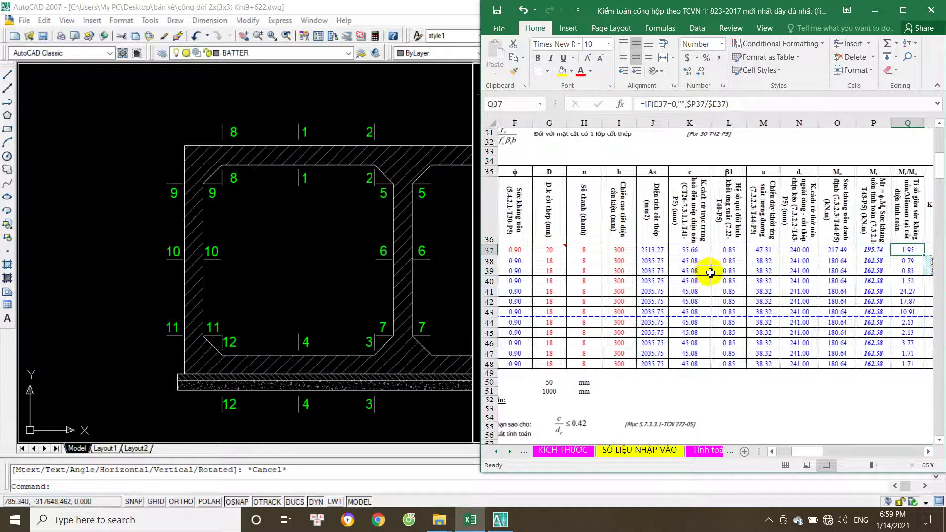
key("Left")
key("Left")
key("Left")
key("Left")
key("Left")
key("Left")
key("Left")
key("Left")
key("Left")
key("Left")
key("Left")
key("Left")
key("Left")
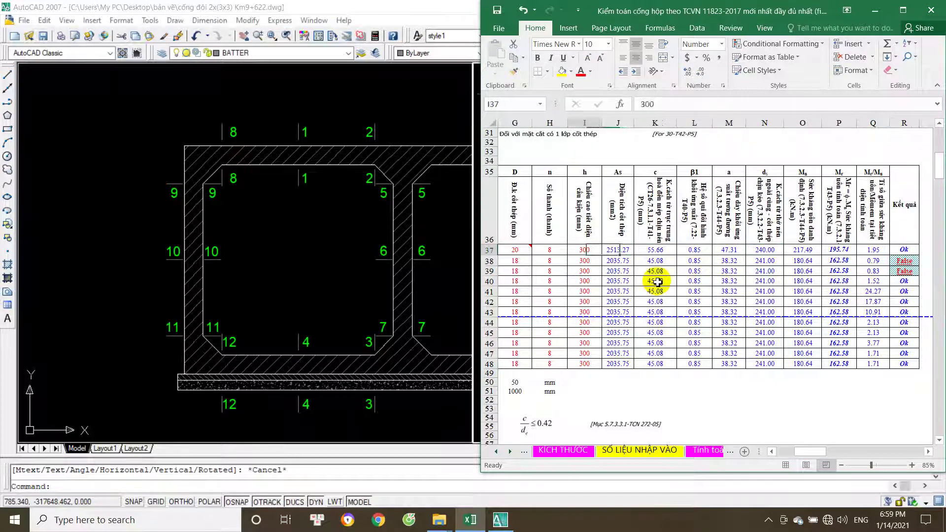
key("Right")
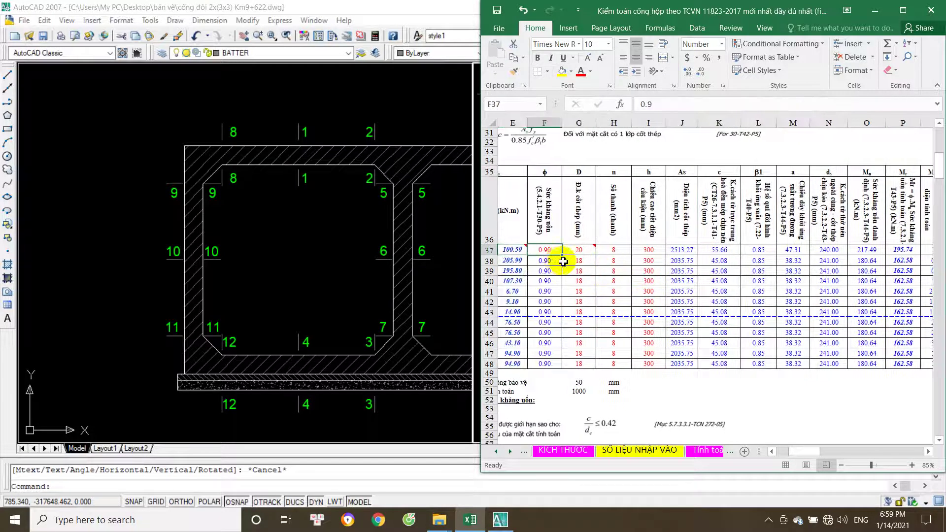
- Check section 1-1's bar count and section 2-2's bar diameter and resistance factor in the table
left_click(605, 250)
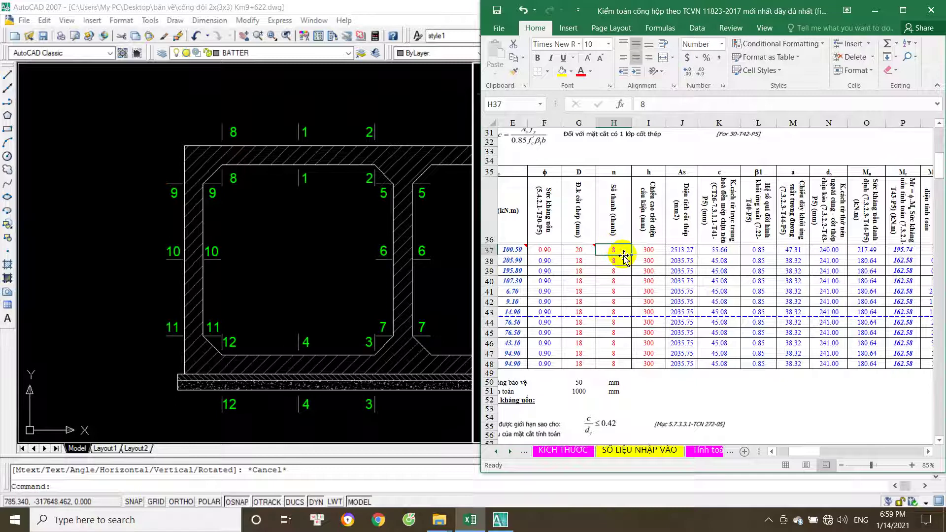
left_click(580, 264)
key("Left")
key("Left")
key("Left")
key("Right")
key("Left")
key("Right")
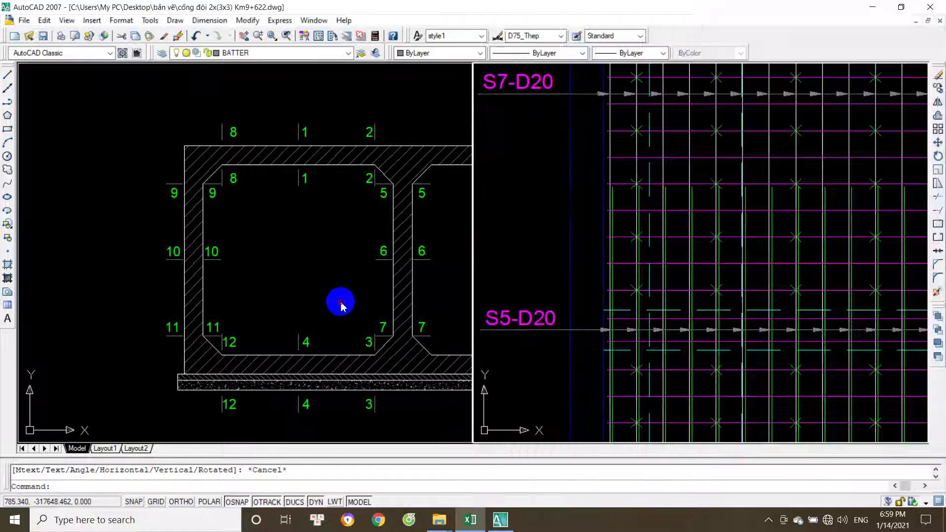
- Switch to AutoCAD and locate the joint of top slab and middle wall in section MẶT CẮT 1-1
left_click(338, 302)
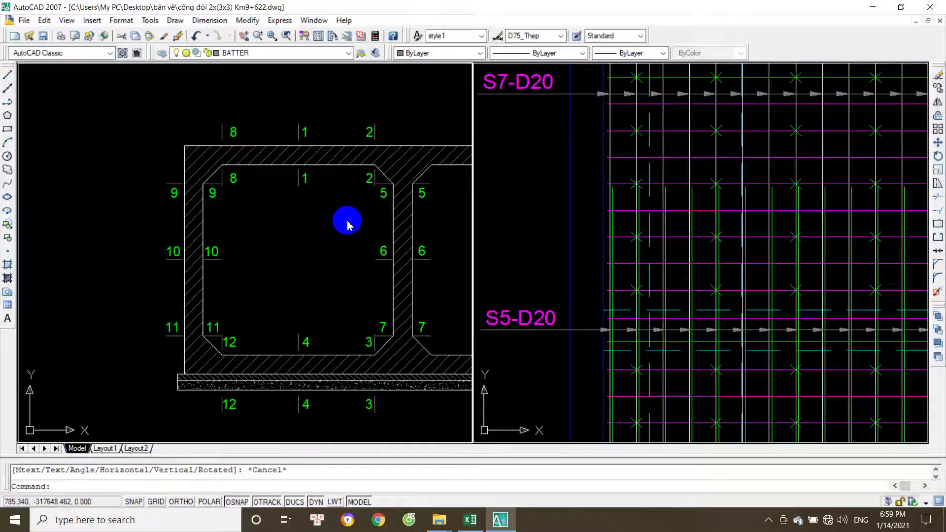
left_click(749, 211)
scroll(634, 338, "down", 4)
scroll(673, 231, "up", 4)
scroll(674, 231, "down", 6)
scroll(743, 243, "up", 6)
scroll(651, 249, "up", 3)
left_click_drag(637, 272, 688, 259)
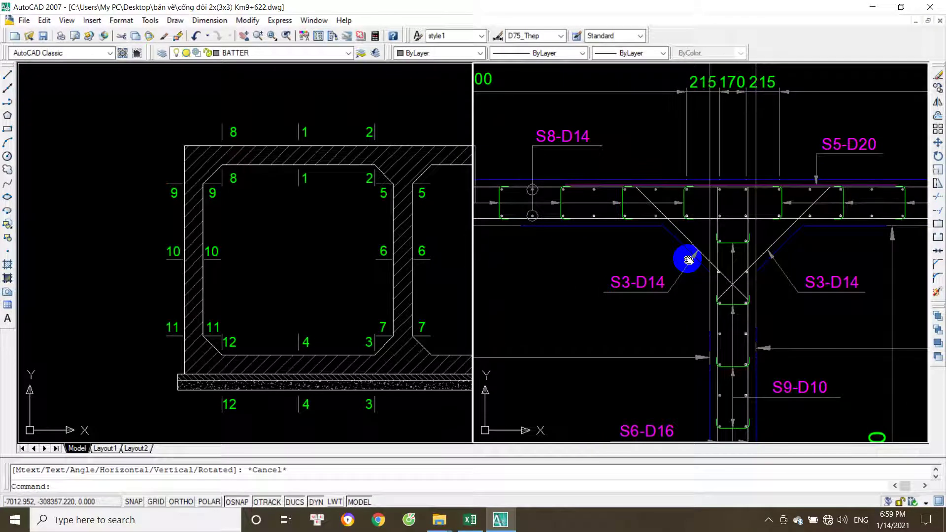
- Examine top slab bars S5-D20, S7-D20 and S4-D20 beside the middle wall in section MẶT CẮT 1-1
scroll(690, 241, "down", 2)
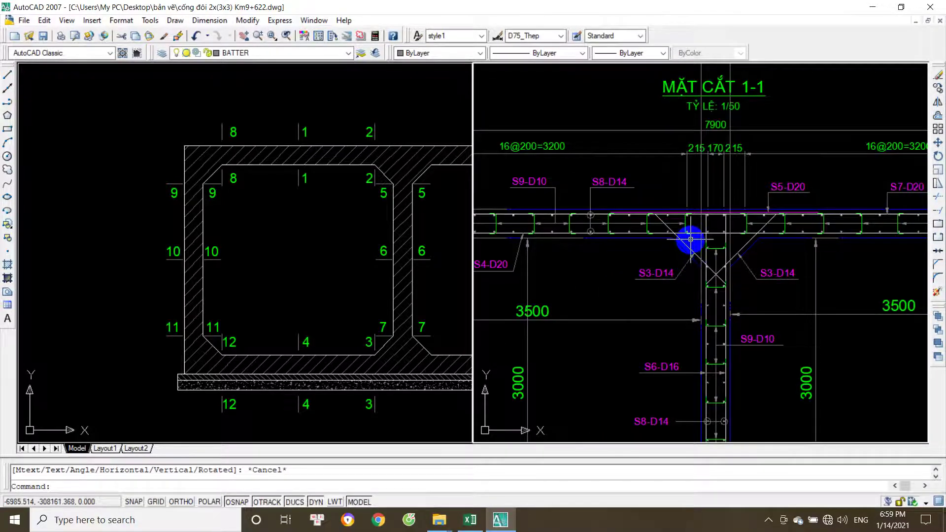
scroll(675, 247, "up", 3)
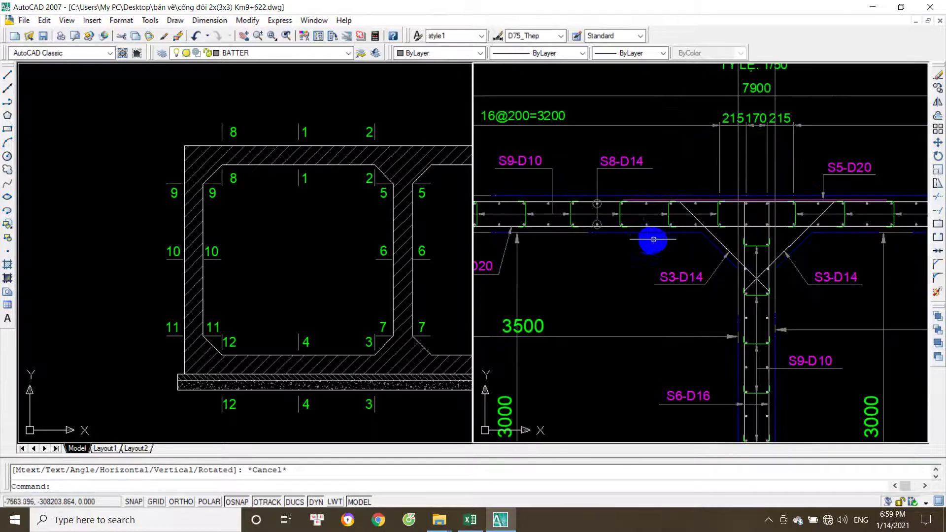
scroll(756, 249, "down", 2)
scroll(677, 236, "up", 2)
scroll(677, 236, "up", 2)
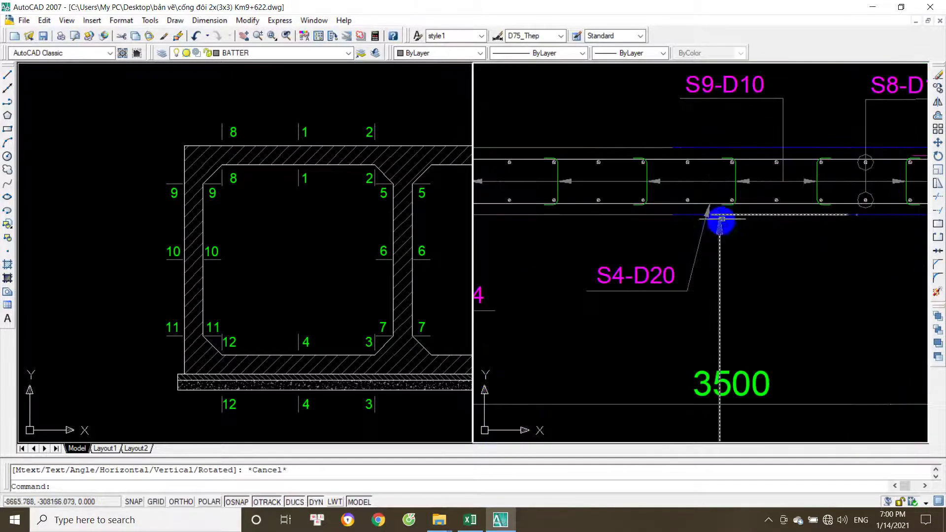
scroll(700, 205, "down", 5)
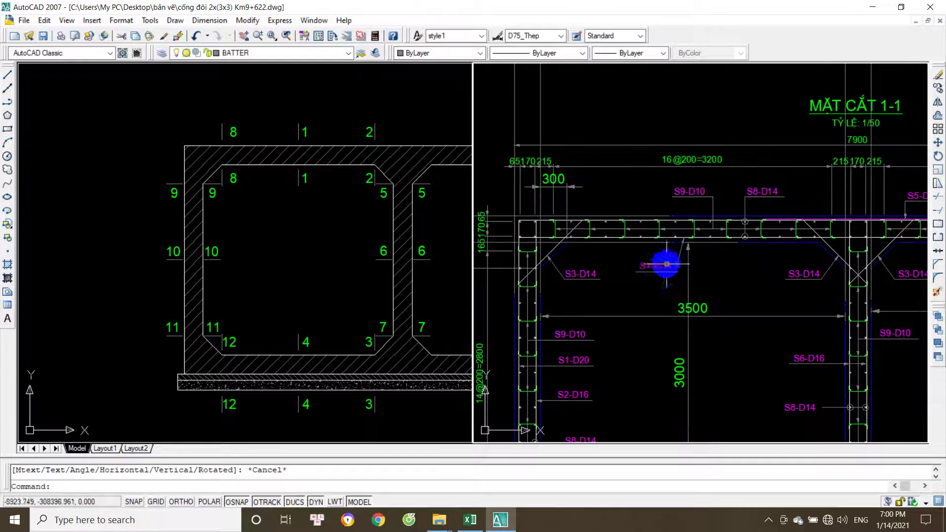
- Inspect the drawing below section MẶT CẮT 1-1 by highlighting individual objects, and clear the selection
scroll(666, 278, "down", 4)
scroll(671, 270, "up", 2)
scroll(671, 334, "up", 4)
scroll(655, 306, "up", 5)
left_click(648, 248)
mouse_move(593, 298)
left_mouse_down()
mouse_move(799, 281)
mouse_move(714, 286)
left_mouse_up()
key("Escape")
left_click(737, 257)
key("Escape")
- Switch to Excel and set section 2-2's bar diameter to 20 mm and its bar count to 4
left_click(482, 525)
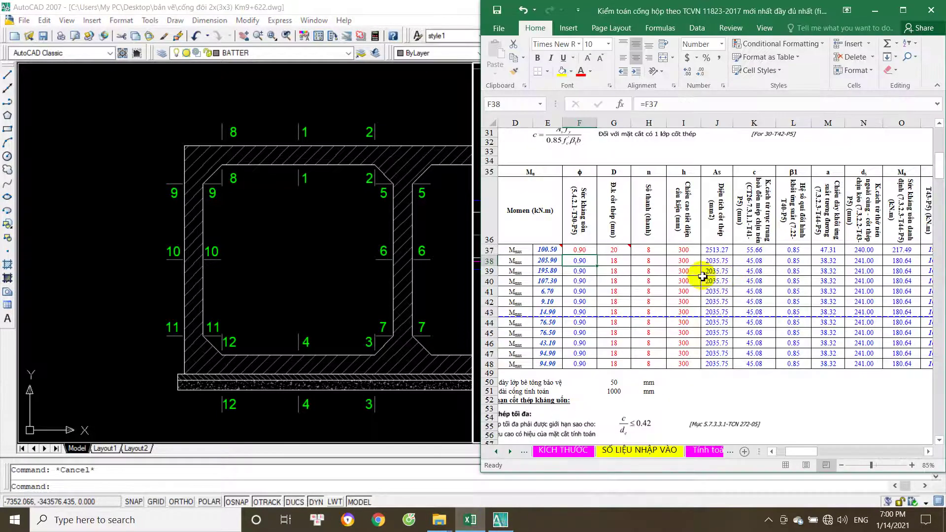
type("3")
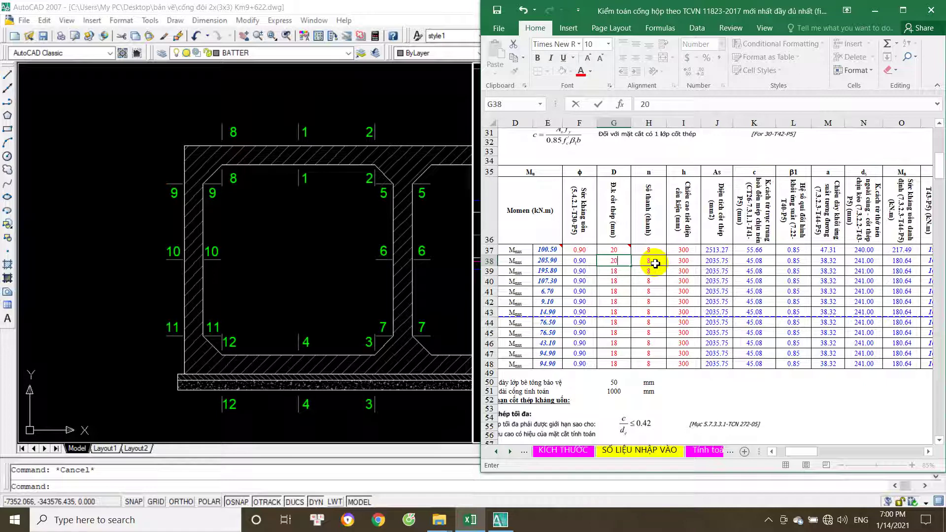
left_click(655, 264)
type("4")
key("Right")
key("Right")
key("Right")
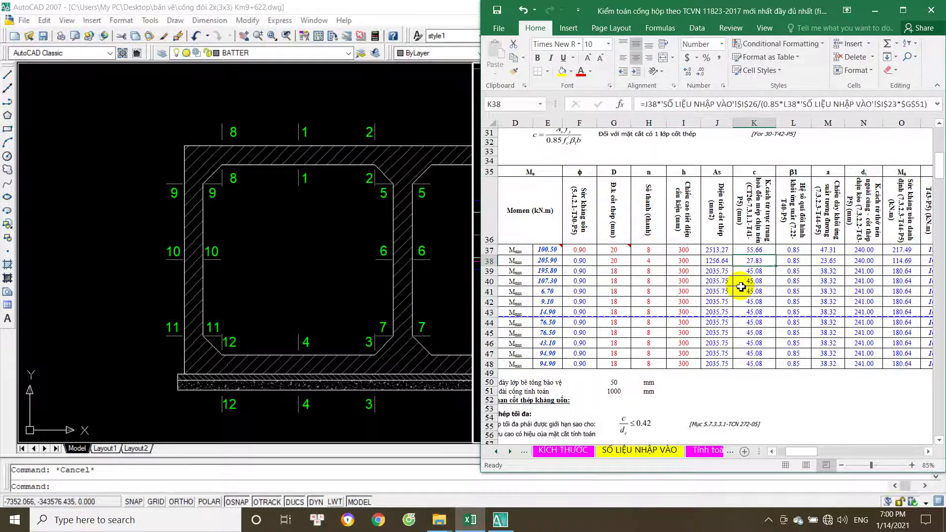
- Review section 2-2's row across to the resistance-to-moment ratio, and return to its thickness value
key("Right")
key("Right")
key("Right")
key("Right")
key("Right")
key("Right")
key("Right")
key("Right")
key("Right")
key("Right")
key("Right")
key("Left")
key("Left")
key("Left")
key("Left")
key("Left")
key("Left")
key("Left")
key("Left")
key("Left")
key("Left")
key("Left")
key("Left")
key("Left")
key("Left")
key("Left")
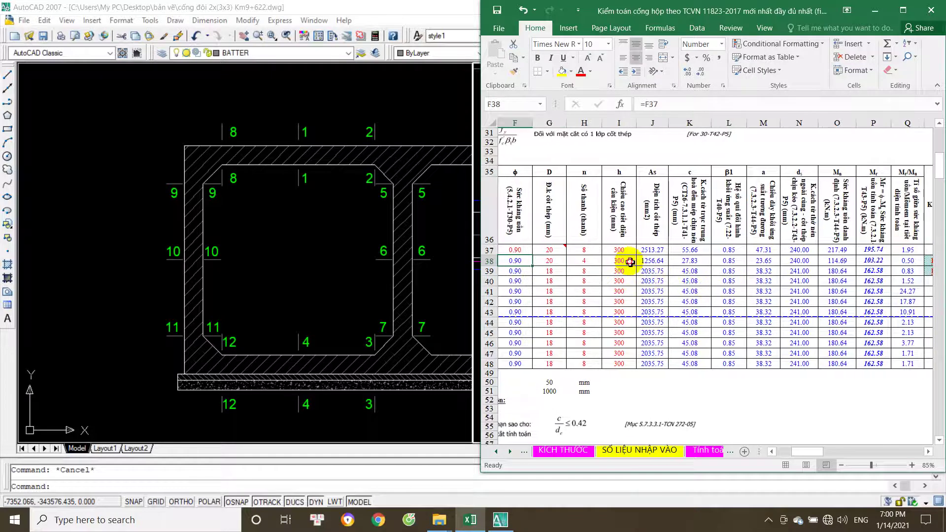
key("Right")
key("Right")
key("Right")
- Switch to AutoCAD and examine the S4-D20 bars where the top slab meets the middle wall
left_click(350, 265)
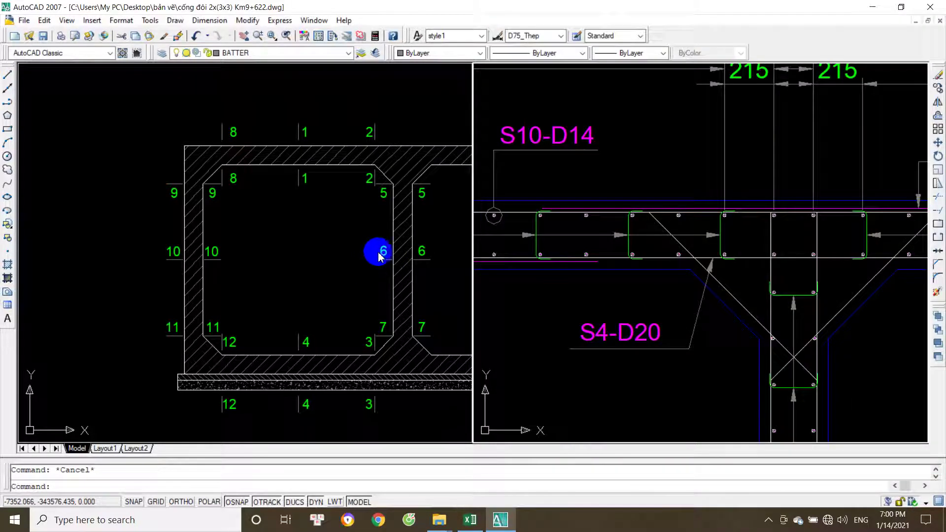
left_click(655, 325)
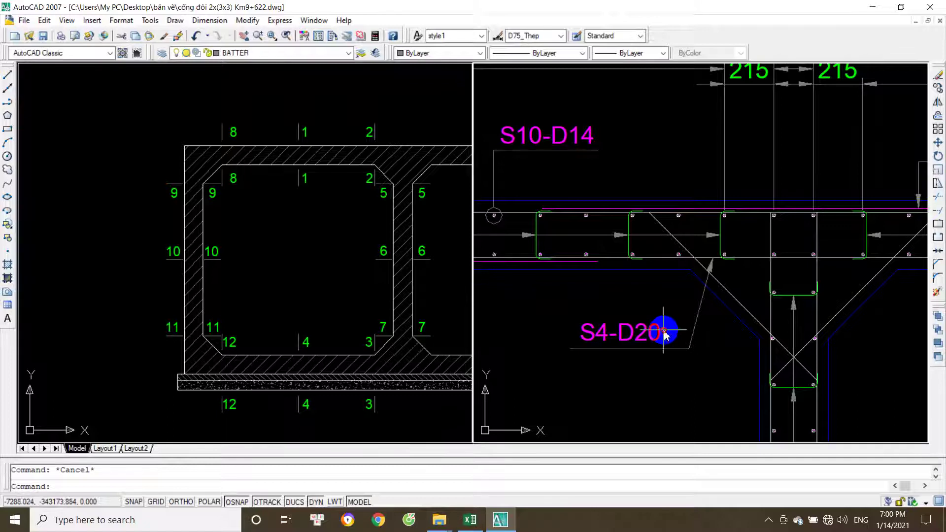
scroll(693, 268, "down", 1)
scroll(697, 276, "up", 3)
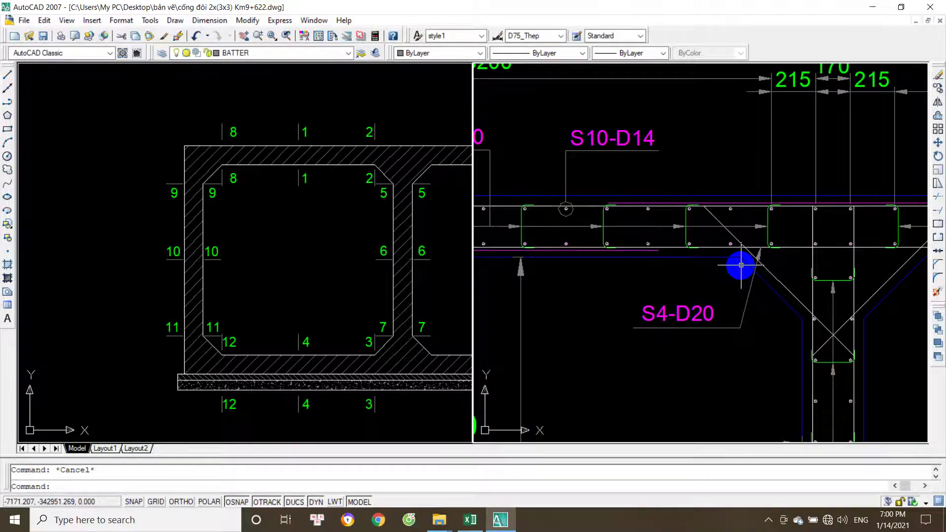
scroll(734, 268, "down", 3)
scroll(724, 243, "up", 4)
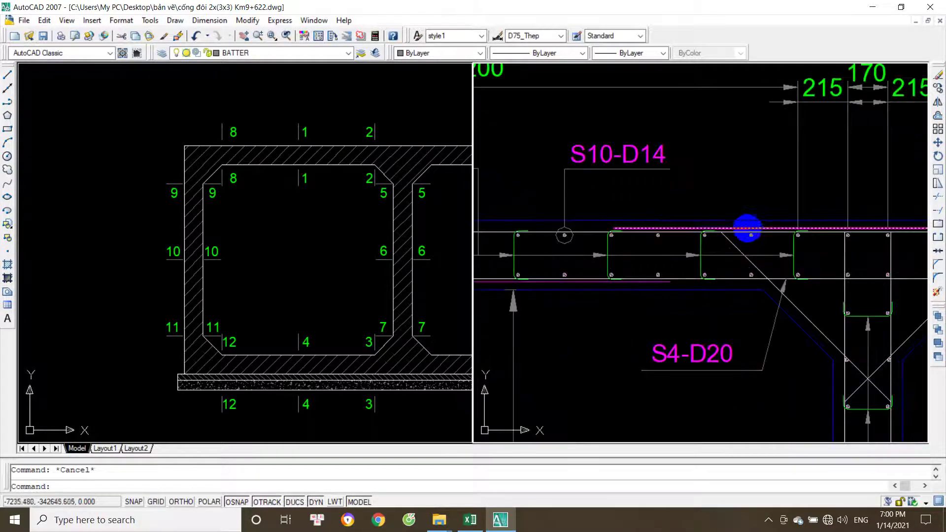
- Highlight the upper bars of the top slab beside the middle wall to inspect them, and clear the selection
scroll(747, 227, "up", 4)
left_click(728, 236)
left_click(704, 295)
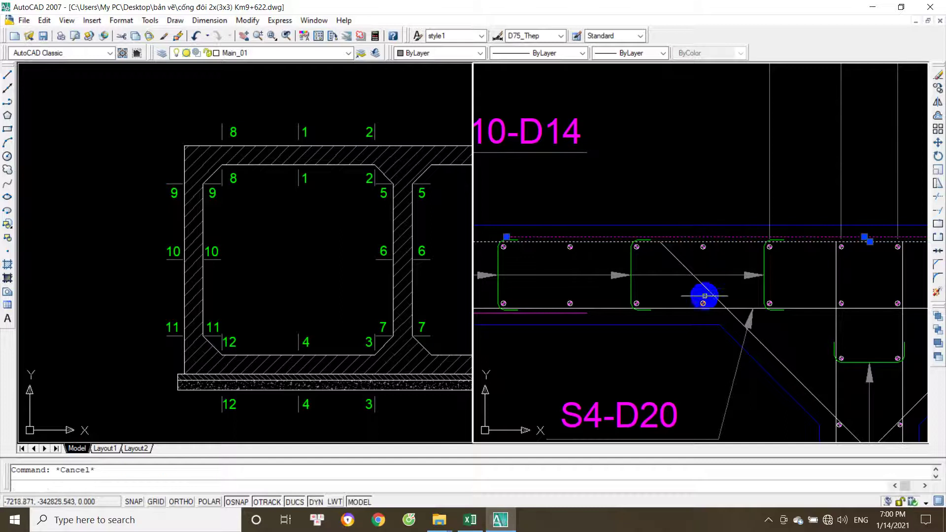
left_click(735, 232)
scroll(714, 286, "down", 2)
left_click(714, 285)
key("Escape")
scroll(714, 286, "down", 2)
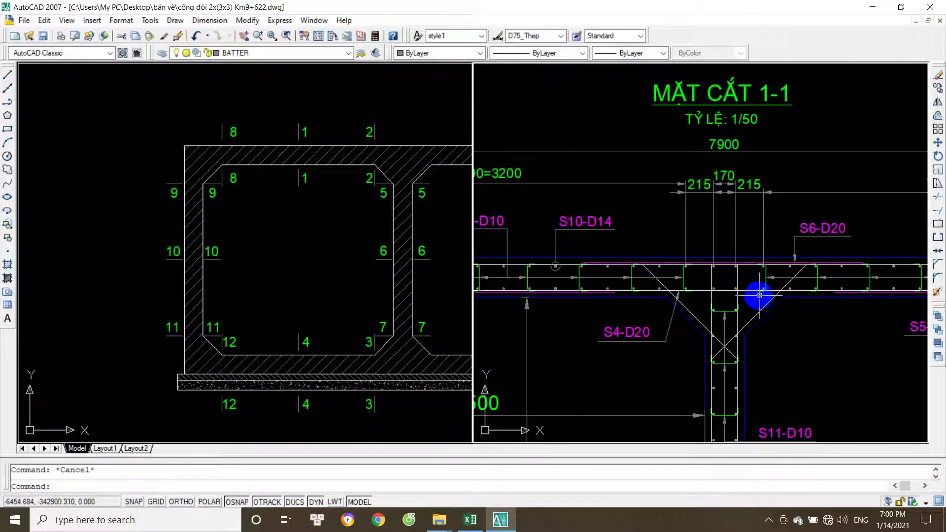
- Inspect the S6-D20 bar in the top slab over the middle wall and clear the selection
scroll(655, 286, "up", 2)
scroll(729, 275, "down", 2)
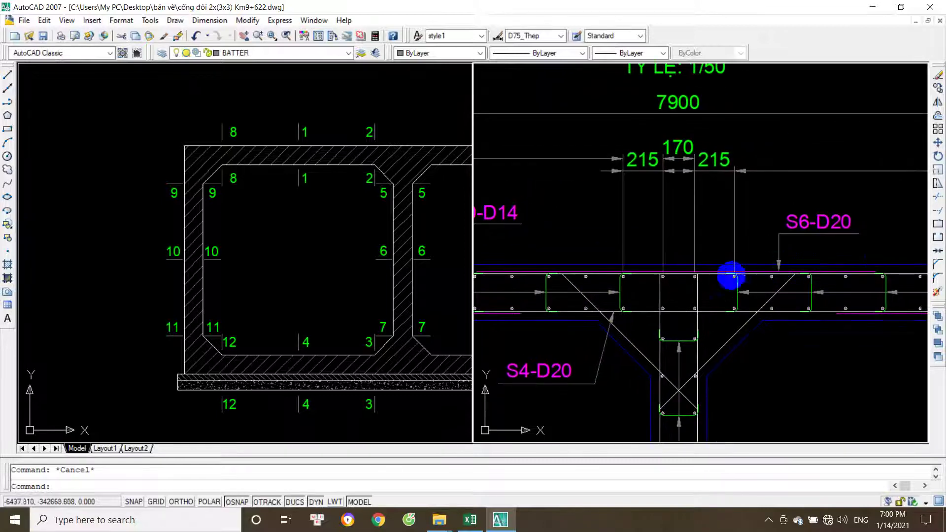
scroll(758, 286, "up", 1)
left_click(760, 217)
scroll(752, 296, "down", 5)
scroll(603, 263, "up", 2)
key("Escape")
- Locate the 1/75 slab reinforcement plan below the side view MẶT BÊN CỐT THÉP THÂN CỐNG
scroll(690, 258, "up", 4)
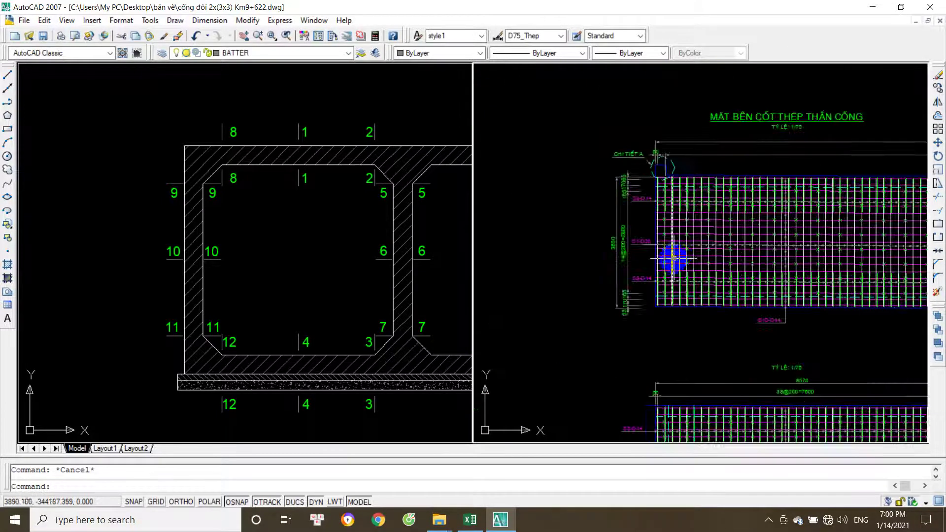
scroll(679, 252, "down", 4)
scroll(681, 317, "up", 3)
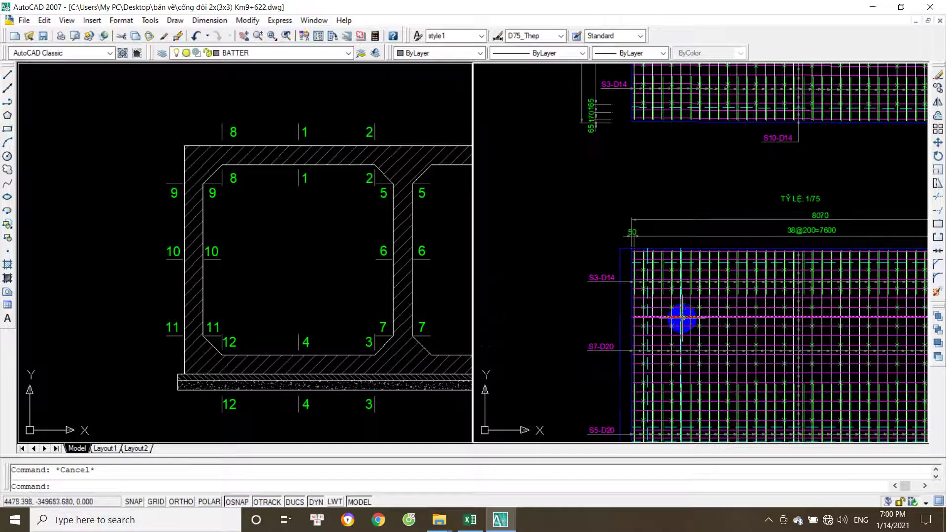
scroll(684, 316, "down", 5)
scroll(682, 338, "up", 2)
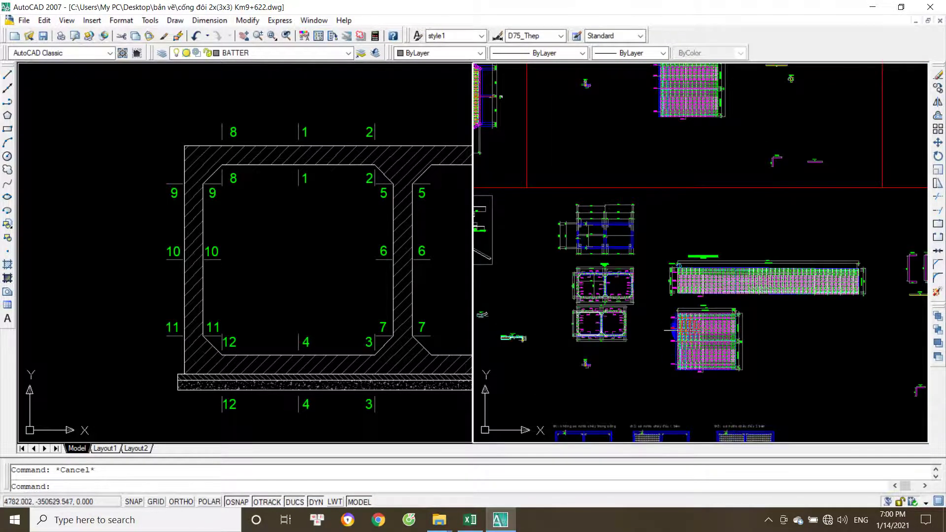
scroll(682, 329, "up", 5)
scroll(711, 321, "up", 3)
scroll(711, 321, "down", 2)
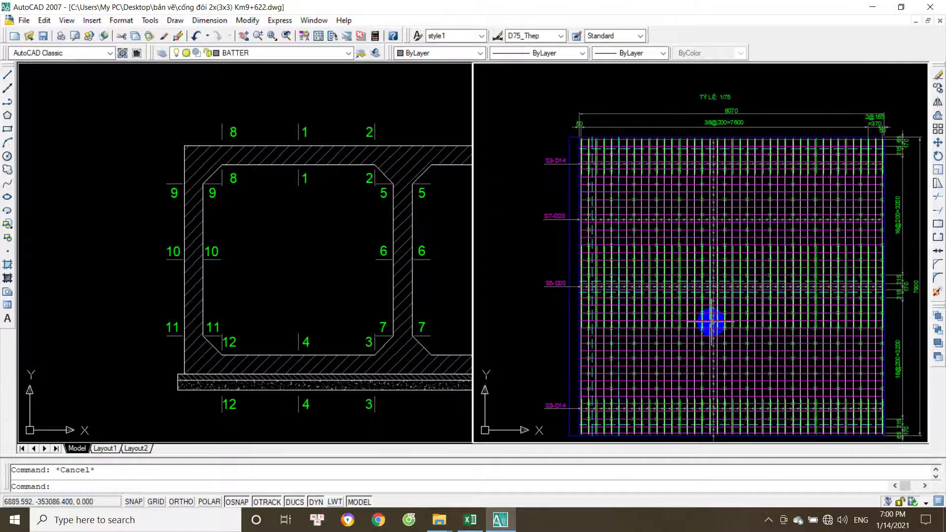
- Examine the arrangement of the S5-D20 and S7-D20 bars near the start of the slab reinforcement plan
scroll(640, 311, "up", 2)
scroll(583, 256, "up", 2)
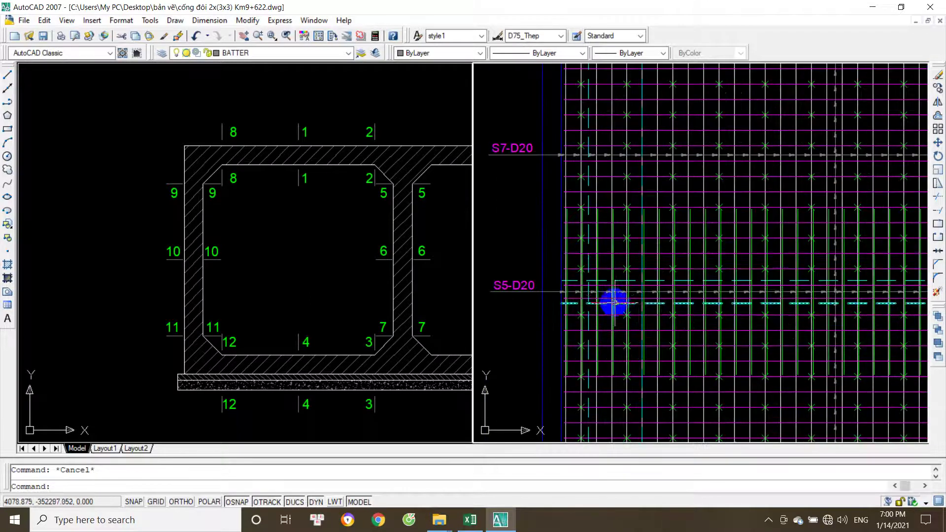
scroll(616, 302, "up", 2)
scroll(596, 305, "down", 3)
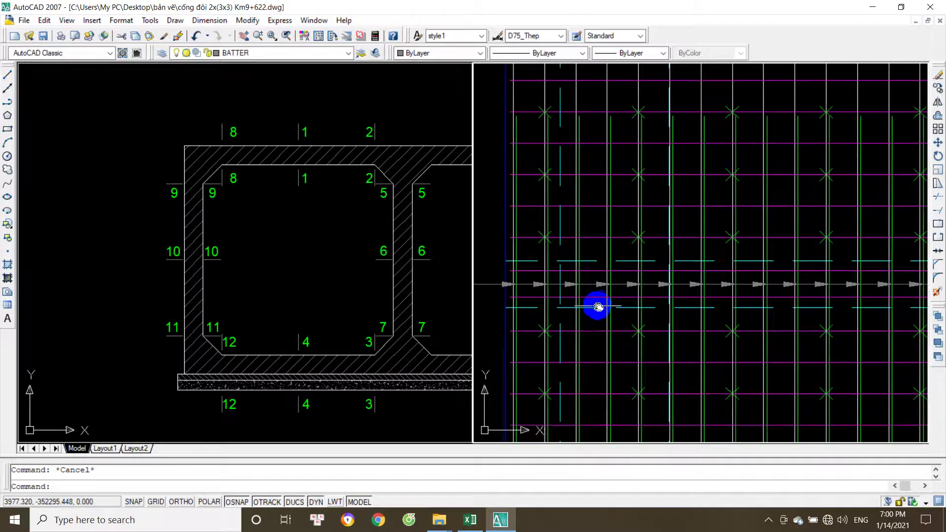
scroll(637, 328, "down", 5)
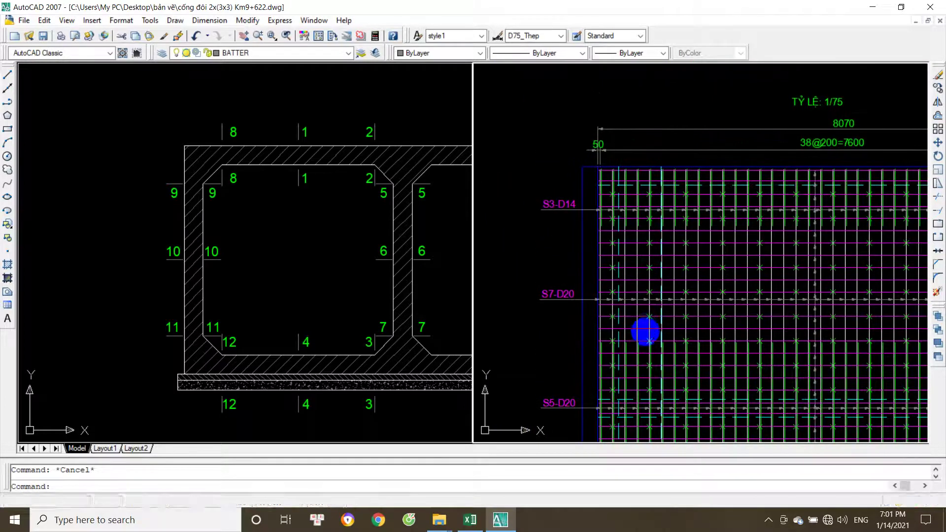
scroll(635, 327, "down", 5)
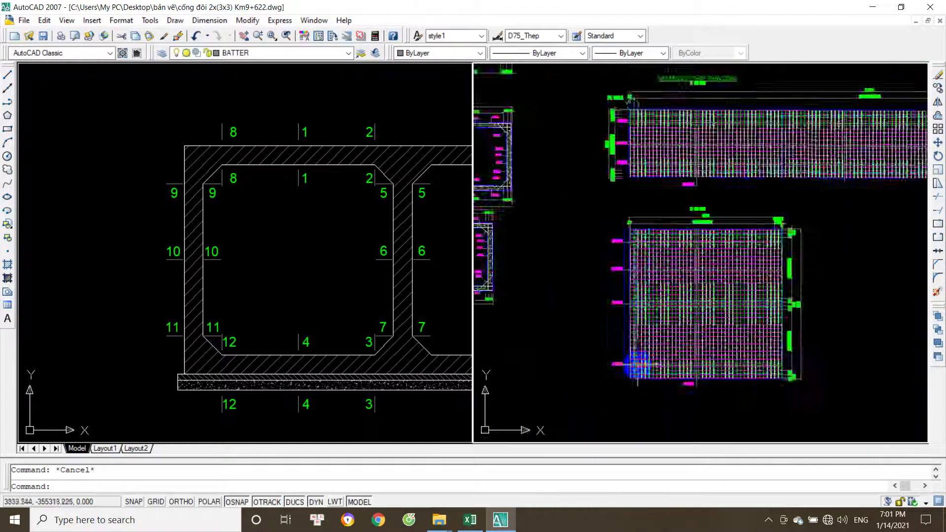
scroll(635, 341, "up", 1)
scroll(684, 390, "up", 2)
scroll(660, 371, "down", 2)
scroll(699, 323, "up", 5)
scroll(735, 348, "up", 3)
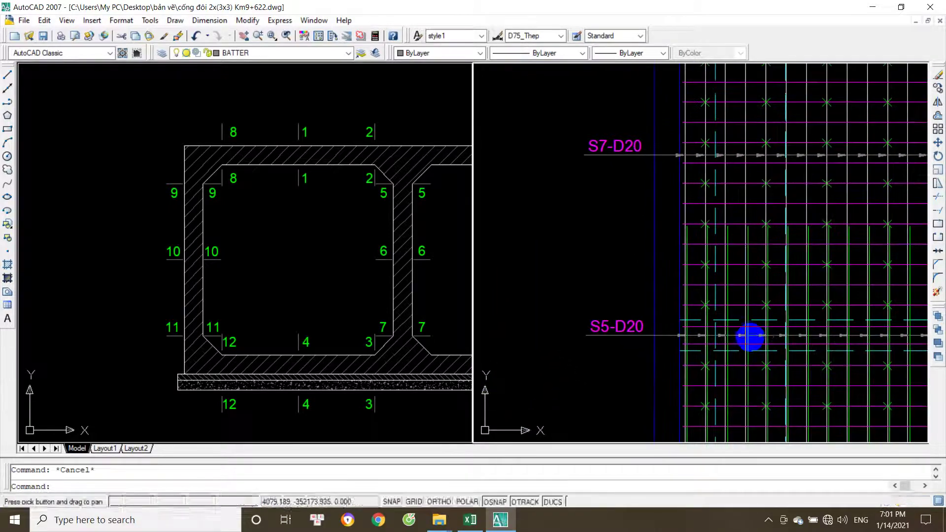
- Start a linear dimension and compare the plan's S5-D20 bars with the top slab bars in section MẶT CẮT 1-1
type("d")
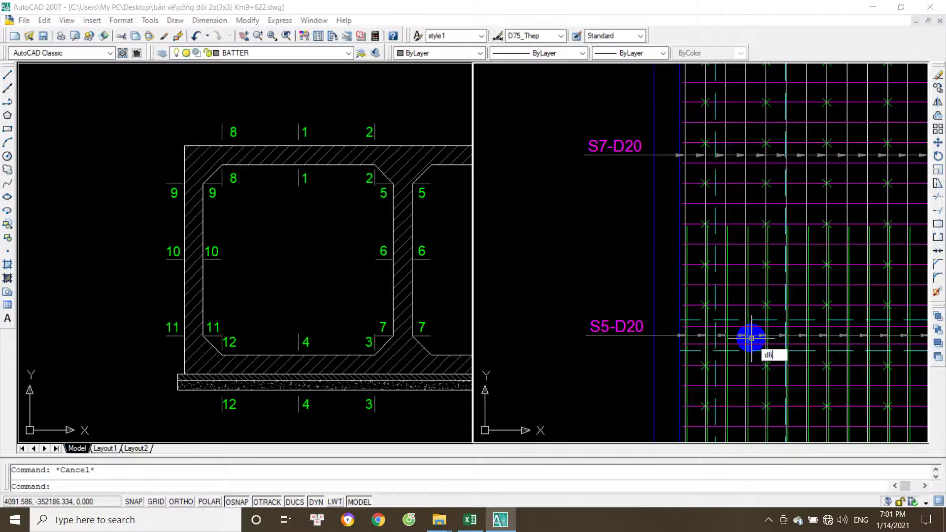
type("li")
key("Return")
scroll(709, 350, "down", 6)
scroll(666, 346, "up", 1)
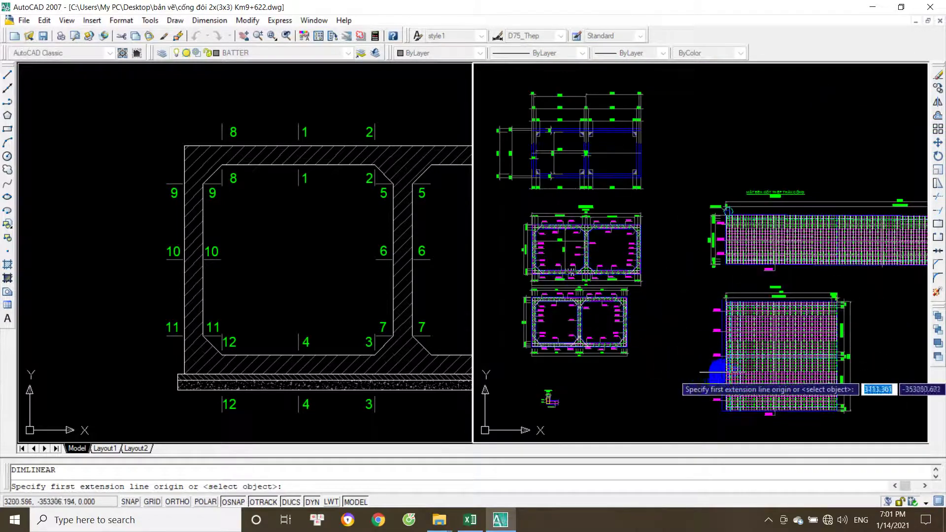
scroll(719, 371, "up", 6)
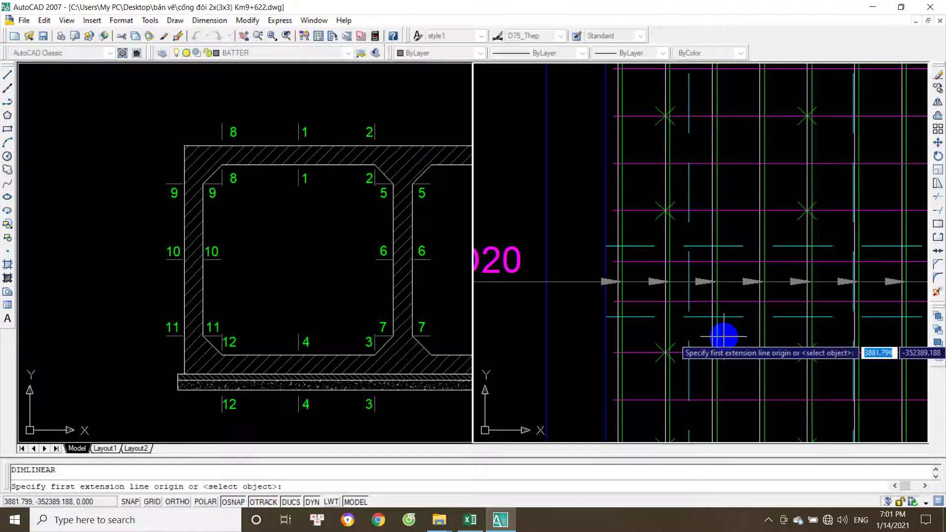
scroll(723, 336, "down", 5)
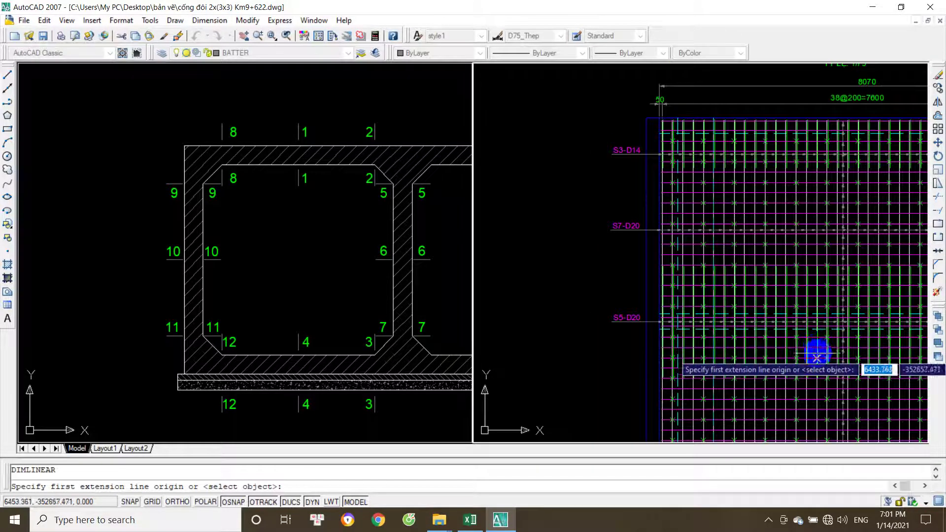
scroll(816, 356, "down", 4)
scroll(593, 195, "up", 6)
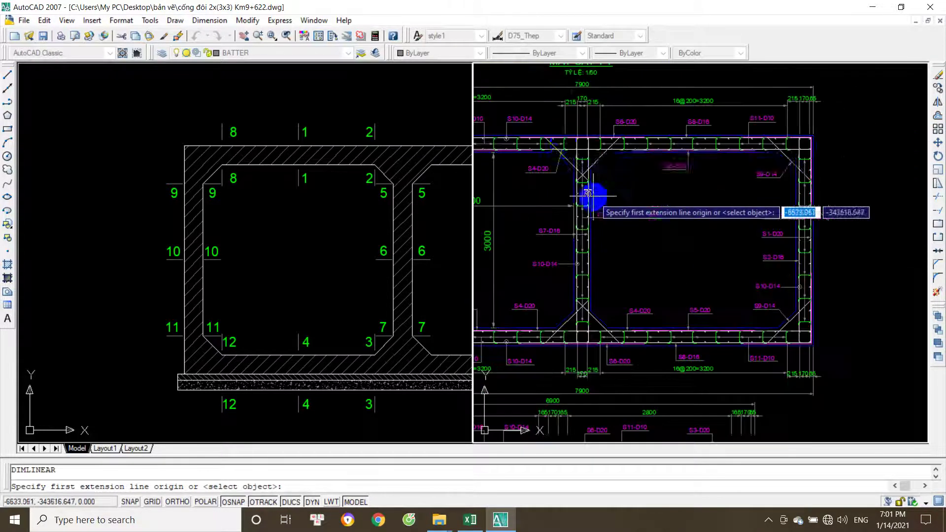
scroll(596, 154, "down", 8)
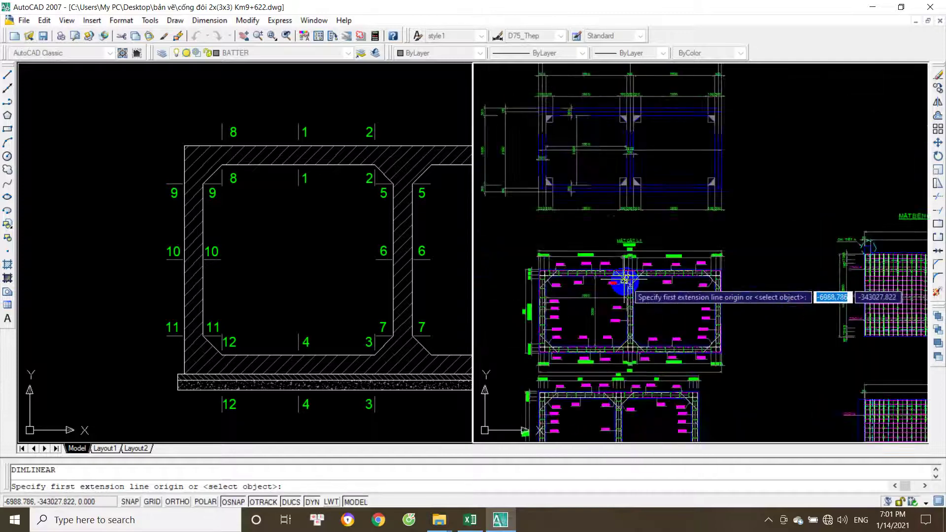
- Examine the S5-D20 and S7-D20 bars in the other culvert's slab reinforcement plan
scroll(663, 338, "up", 8)
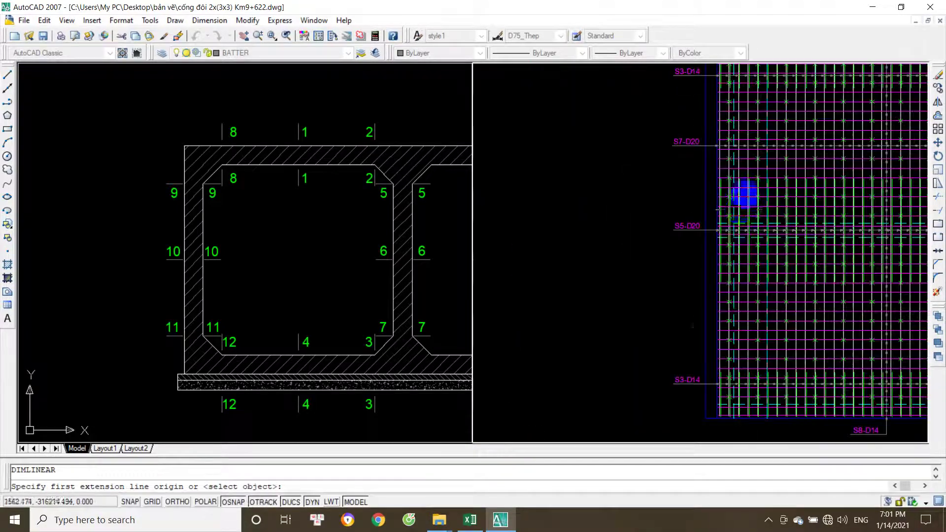
scroll(610, 339, "down", 8)
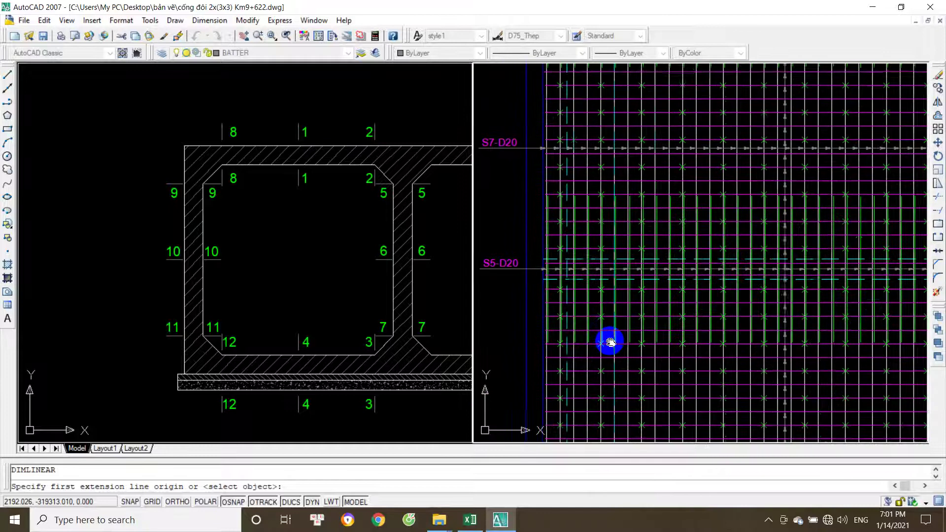
scroll(612, 338, "up", 8)
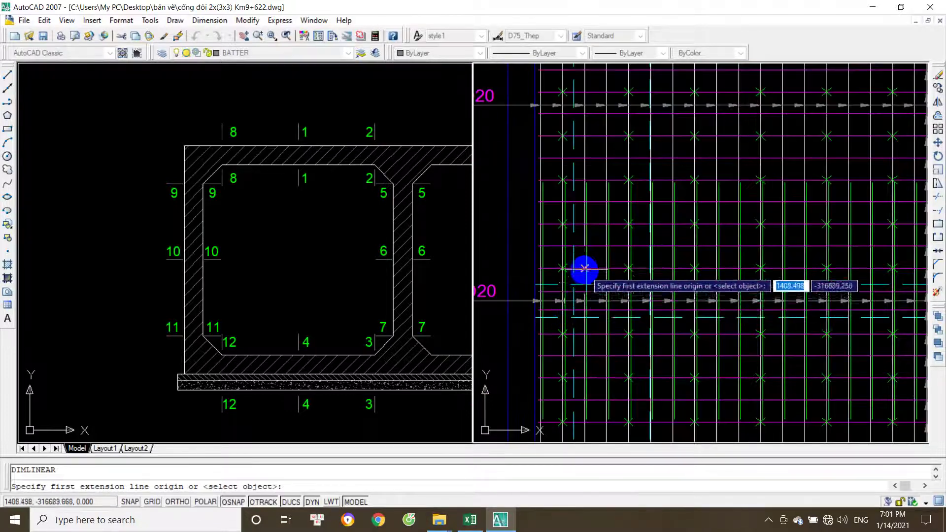
scroll(663, 246, "down", 8)
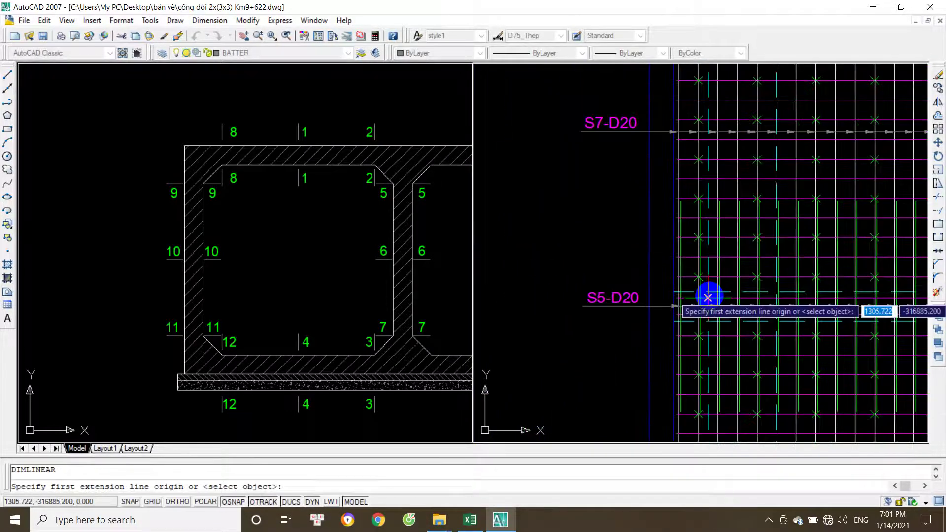
scroll(675, 332, "up", 6)
scroll(741, 299, "down", 4)
scroll(553, 205, "up", 6)
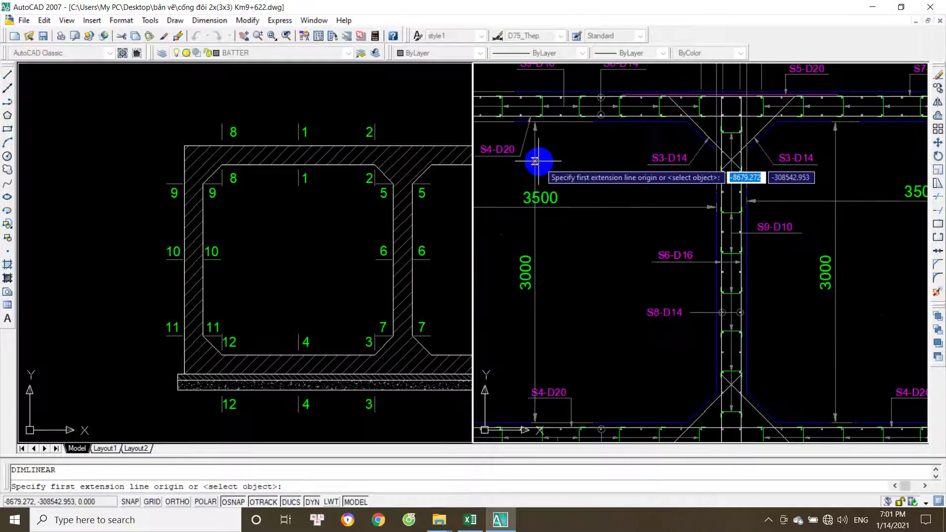
- Compare the top slab bars in the other culvert's section with the S5-D20 and S7-D20 bars in its slab plan
left_click_drag(540, 157, 654, 234)
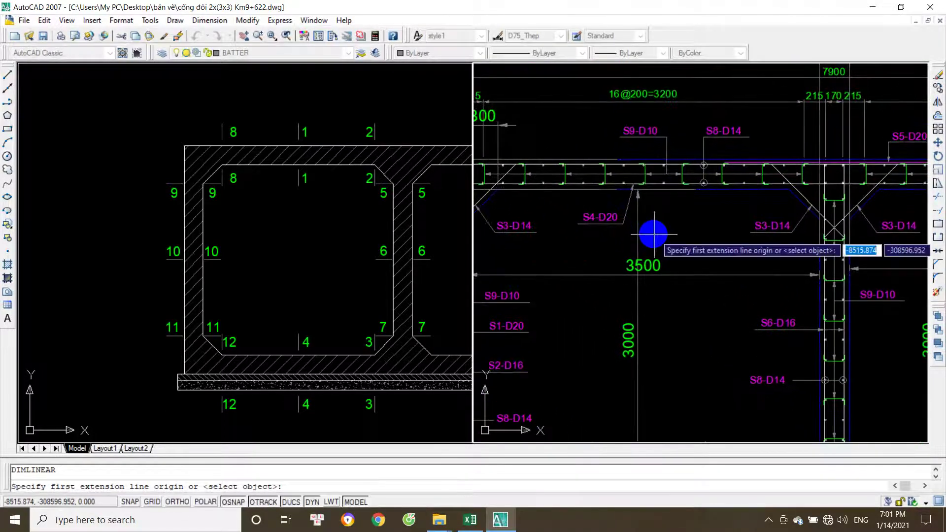
scroll(637, 230, "down", 5)
scroll(648, 173, "down", 2)
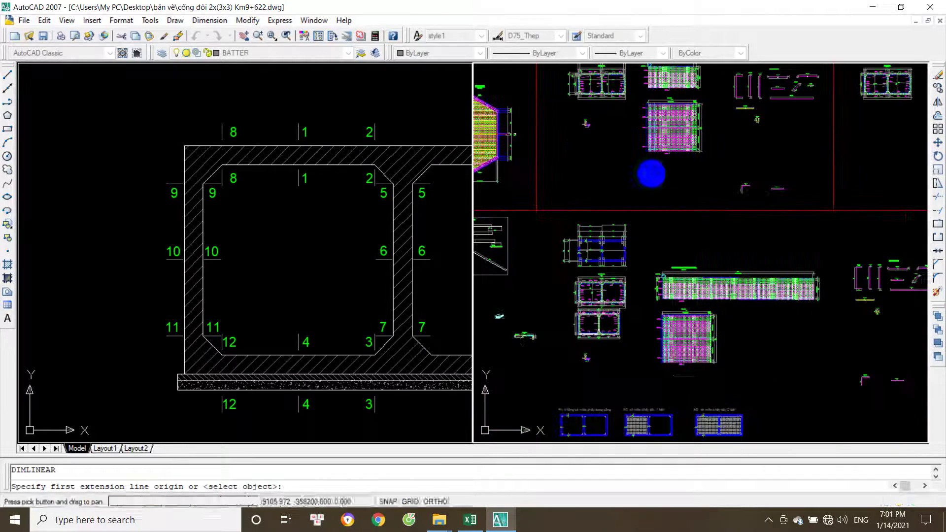
scroll(684, 313, "up", 6)
scroll(684, 313, "up", 5)
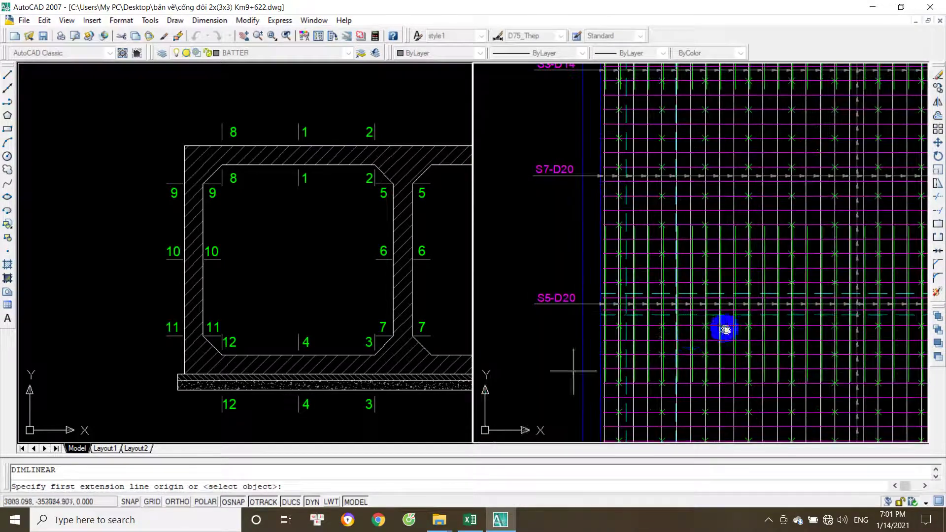
scroll(648, 335, "down", 2)
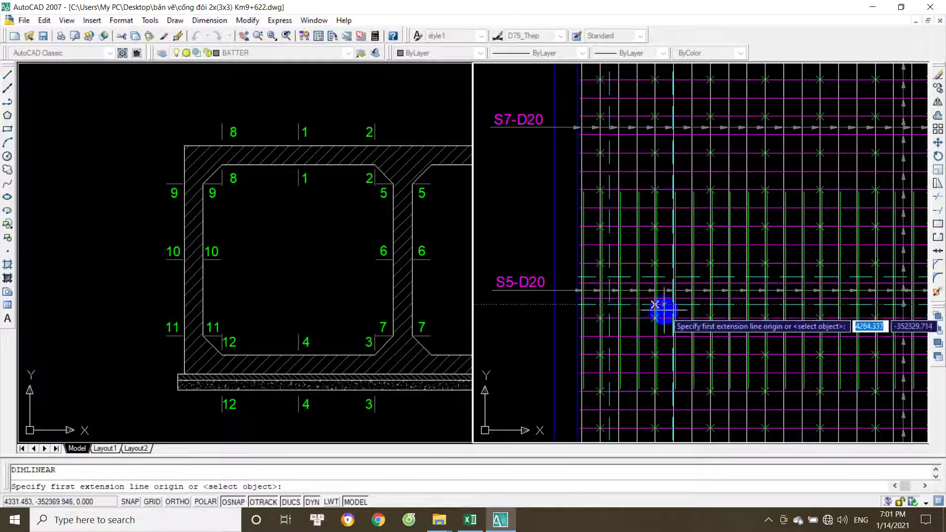
scroll(599, 288, "down", 2)
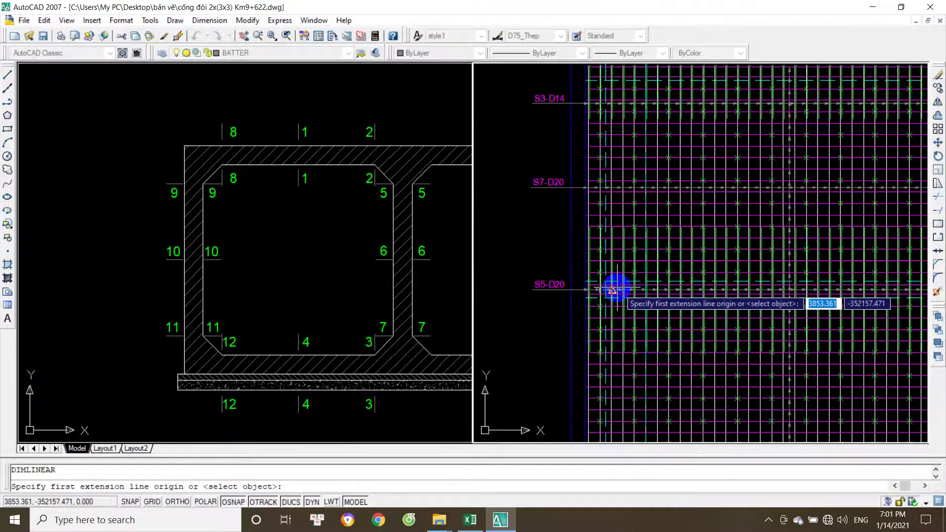
left_click_drag(612, 290, 645, 368)
scroll(641, 257, "up", 2)
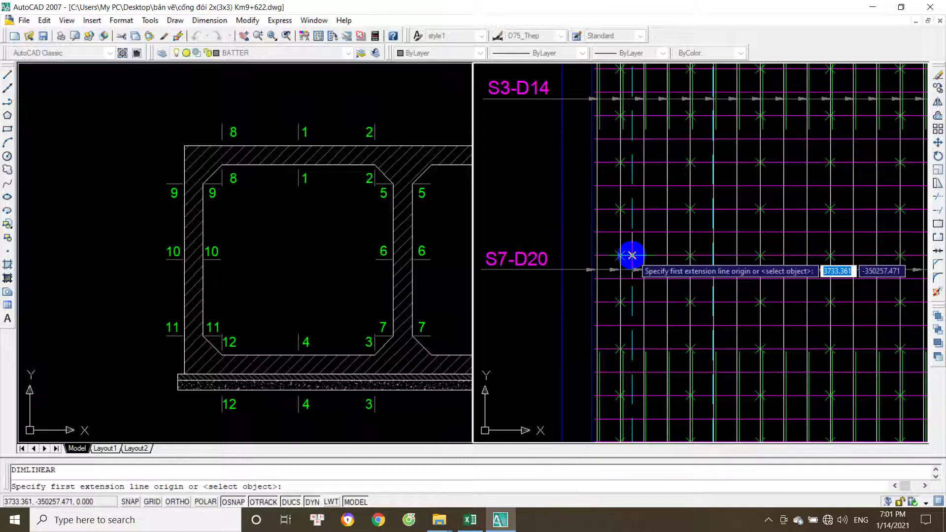
scroll(666, 246, "down", 3)
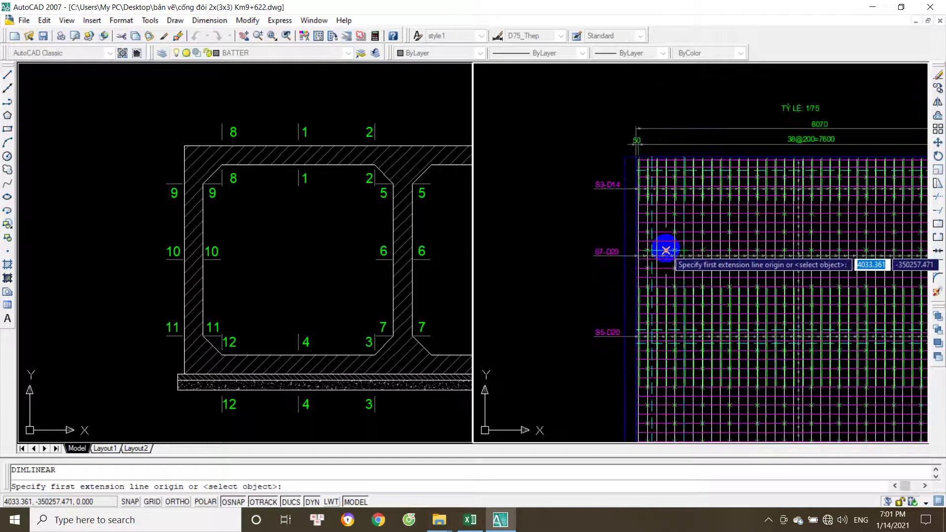
- Examine the slab plan's spacing dimensions along its far edge and the bar layout between the S3-D14, S7-D20 and S5-D20 rows
scroll(666, 250, "down", 3)
scroll(687, 333, "up", 3)
scroll(661, 363, "down", 2)
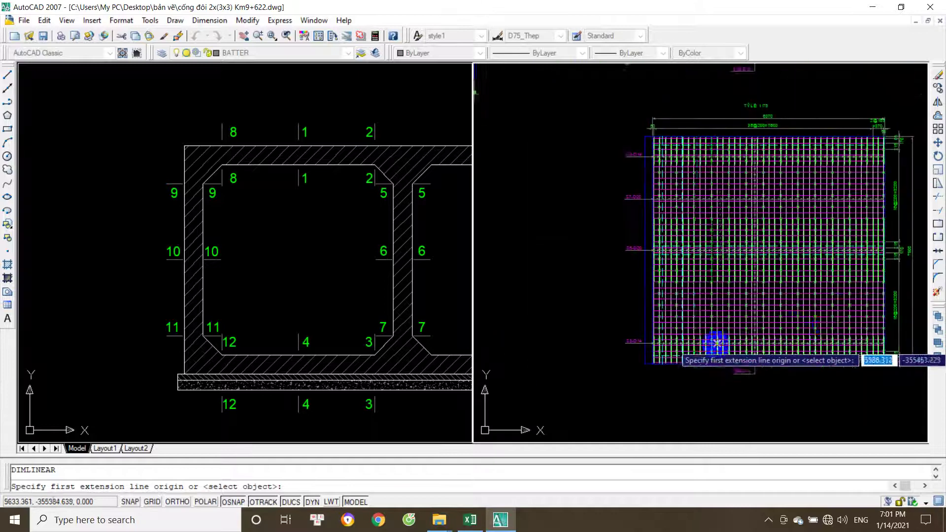
scroll(718, 338, "down", 1)
scroll(776, 312, "up", 6)
scroll(813, 266, "down", 4)
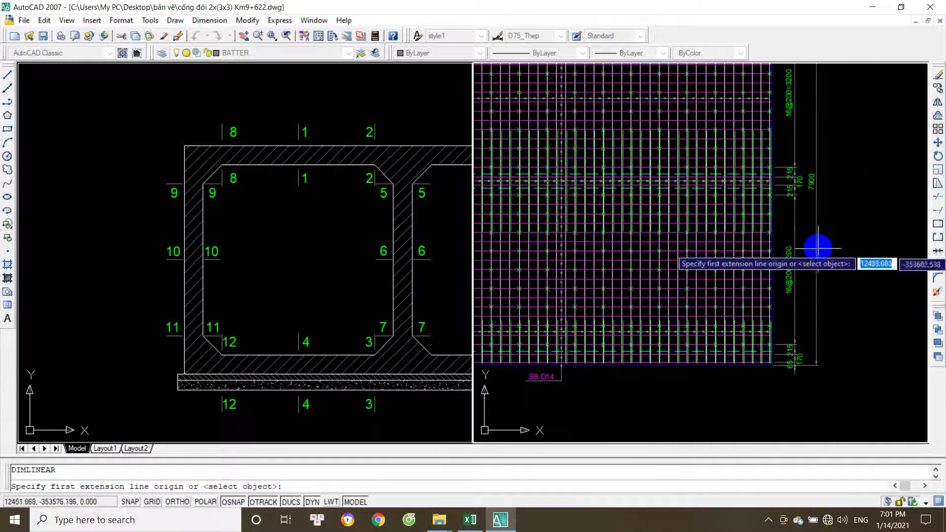
scroll(798, 295, "up", 4)
scroll(770, 261, "up", 2)
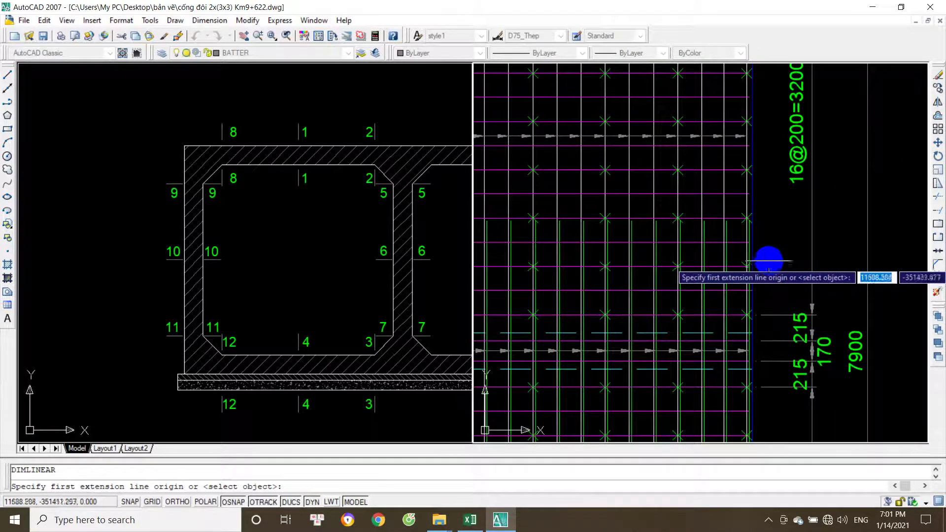
scroll(844, 323, "down", 3)
scroll(616, 270, "up", 5)
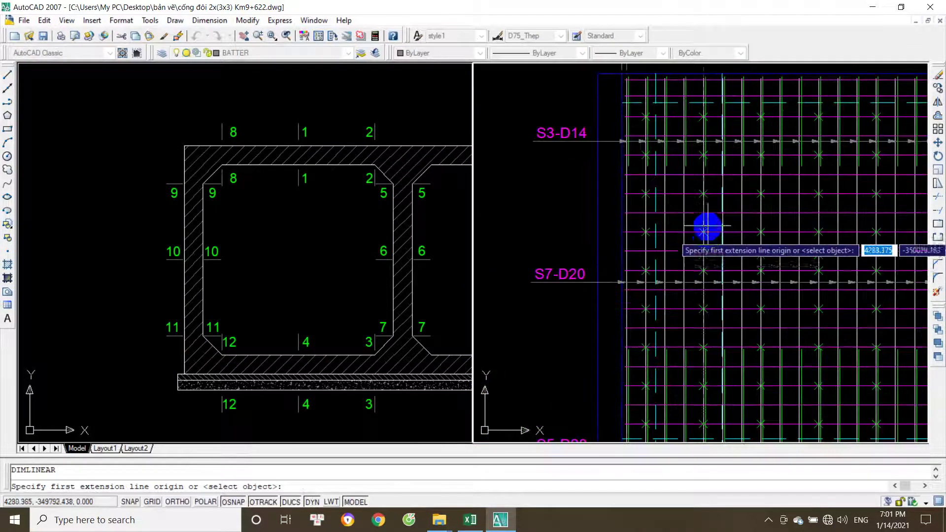
scroll(682, 187, "down", 2)
scroll(686, 169, "up", 2)
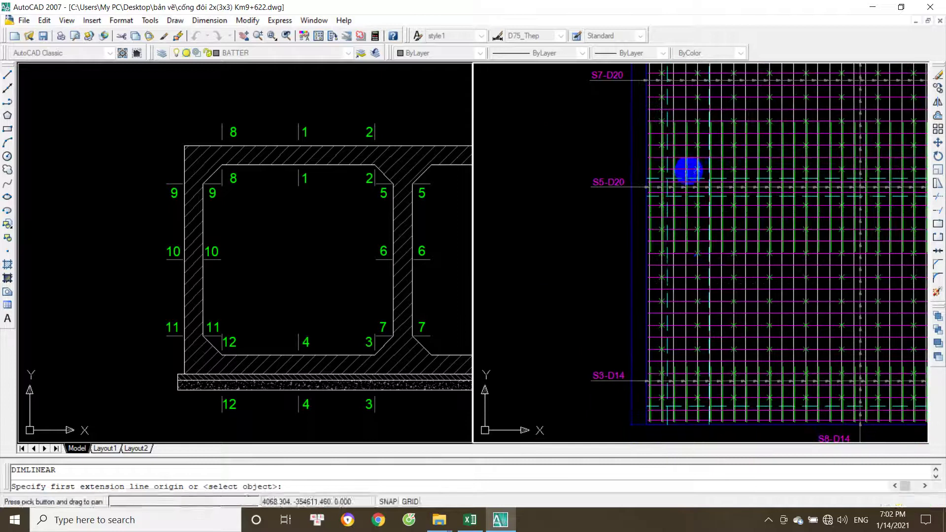
scroll(702, 313, "up", 2)
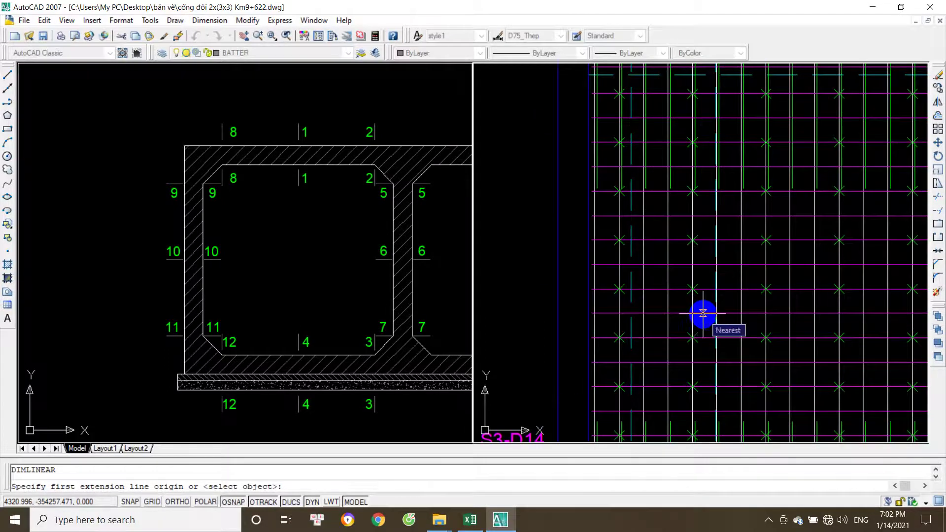
scroll(574, 228, "down", 2)
scroll(610, 251, "down", 2)
- Check the S4-D20 and S6-D20 bars above the middle wall in the 1/50 section and cancel the pending linear dimension
scroll(553, 190, "up", 5)
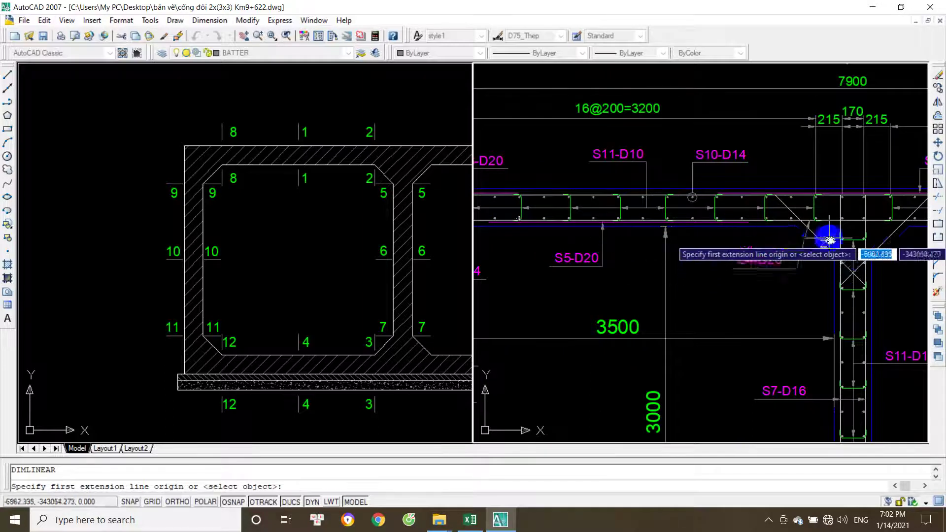
scroll(827, 244, "down", 3)
scroll(877, 239, "up", 3)
key("Escape")
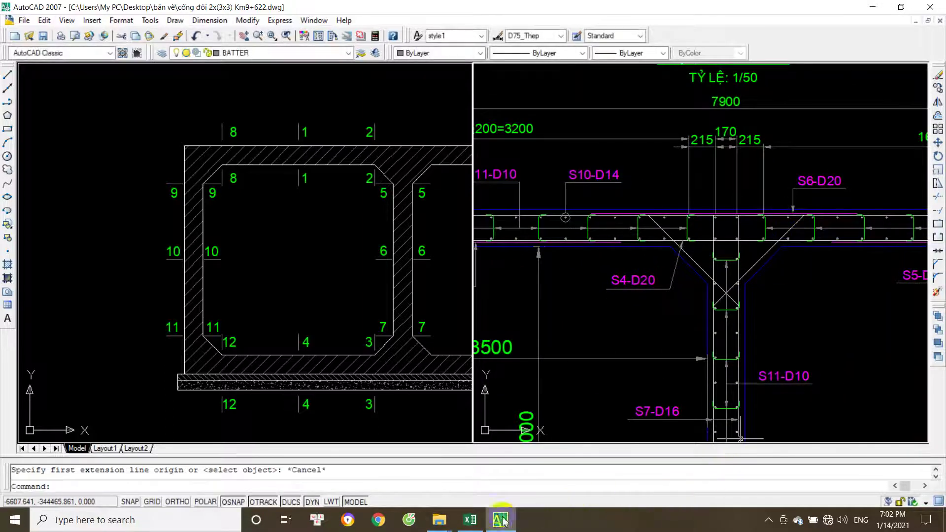
- Switch to the Excel check sheet and set the number of bars n for section 2 (row 38) to 8
left_click(470, 520)
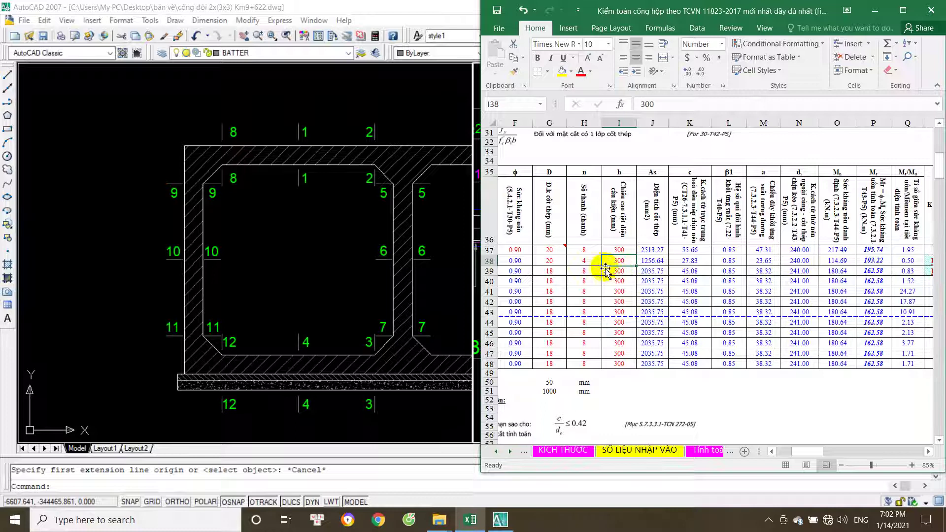
left_click(595, 261)
key("BackSpace")
type("8")
key("Return")
key("Left")
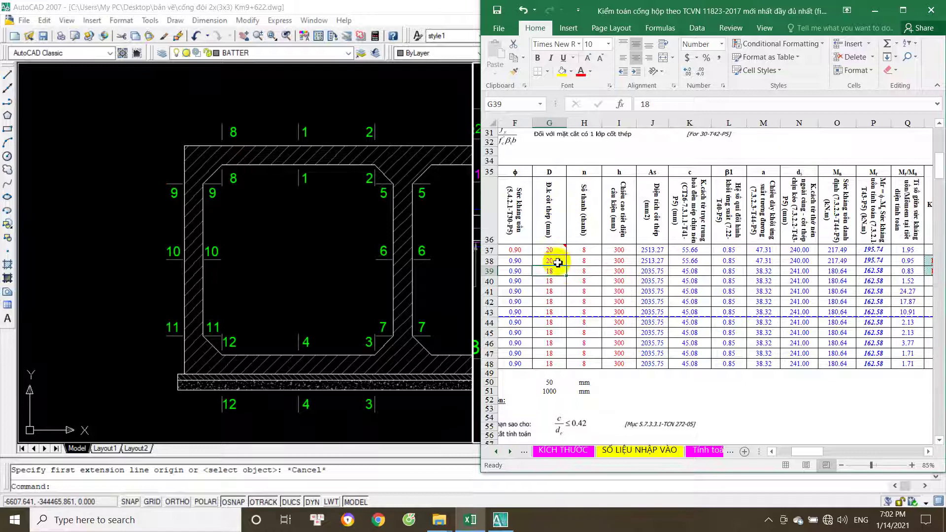
- Check the bottom slab bars beside the middle wall in the AutoCAD section and set section 3's bar diameter (row 39) to 20 mm in Excel
left_click(285, 309)
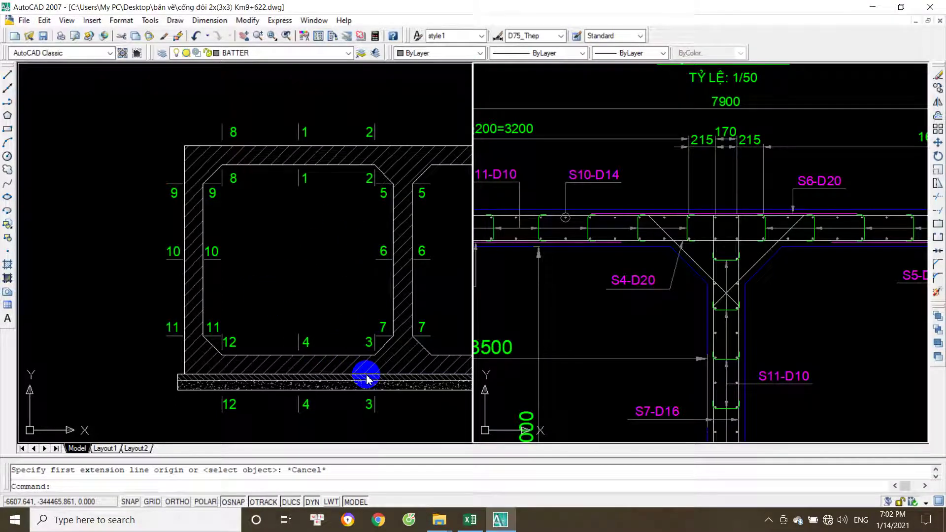
left_click(686, 286)
scroll(682, 291, "down", 5)
key("Escape")
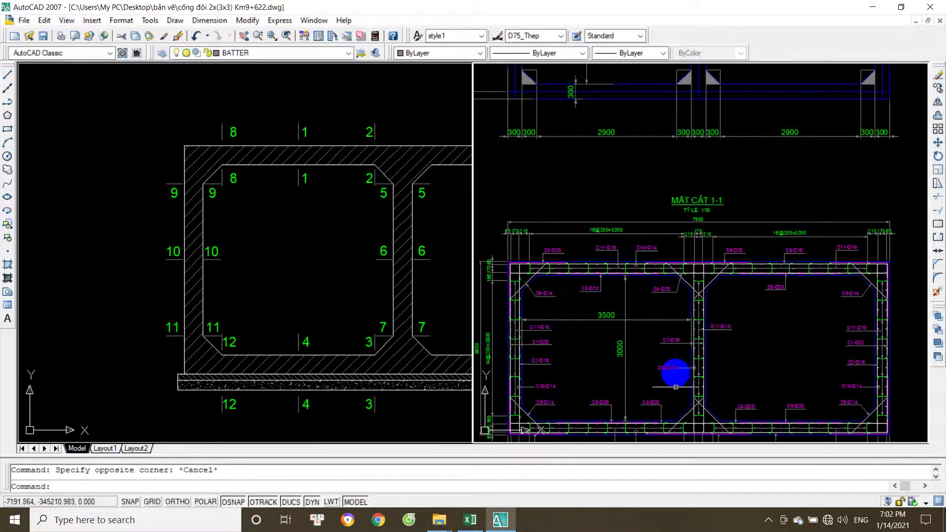
scroll(676, 373, "up", 10)
left_click_drag(782, 340, 636, 322)
left_click(470, 520)
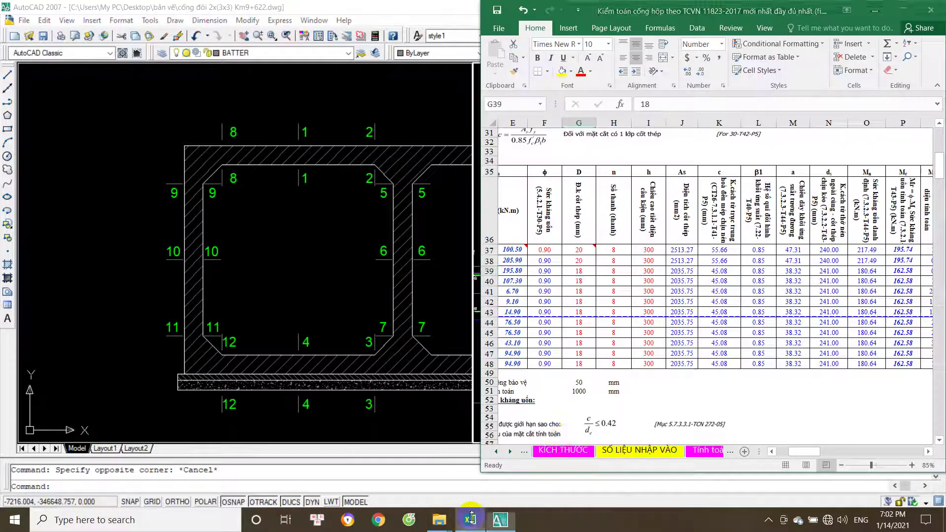
type("20")
key("Return")
- Check the bottom slab's mid-span bars in the AutoCAD section and set section 4's bar diameter (row 40) to 20 mm in Excel
left_click(321, 310)
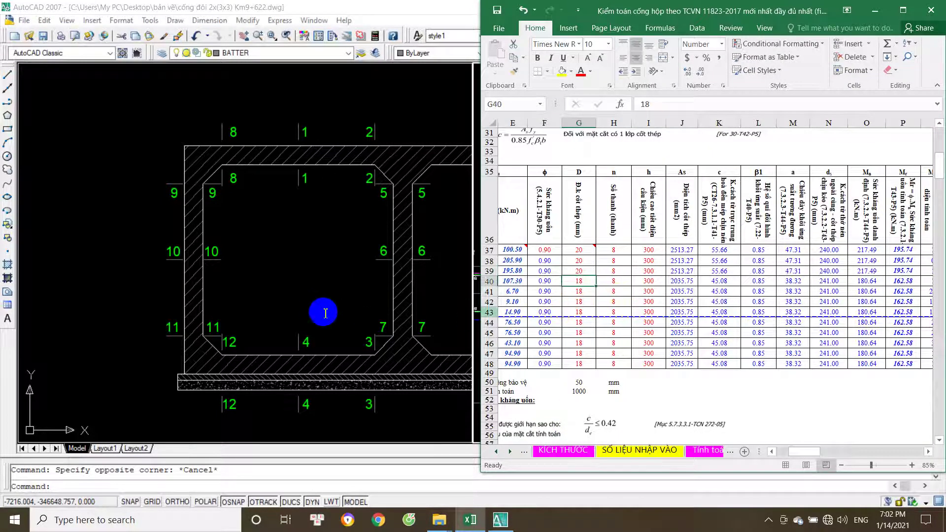
left_click_drag(597, 342, 739, 325)
left_click_drag(627, 319, 754, 321)
scroll(745, 320, "down", 3)
scroll(746, 321, "up", 2)
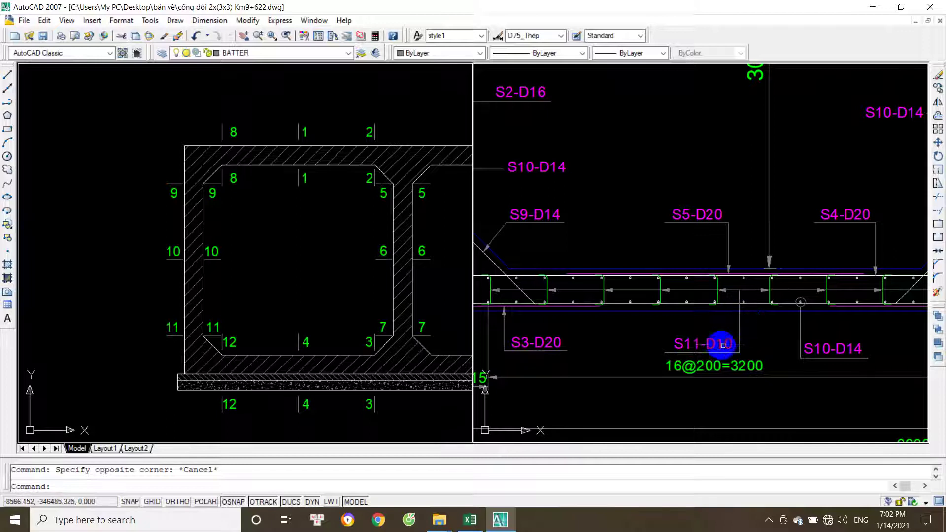
scroll(724, 275, "up", 1)
scroll(728, 281, "down", 2)
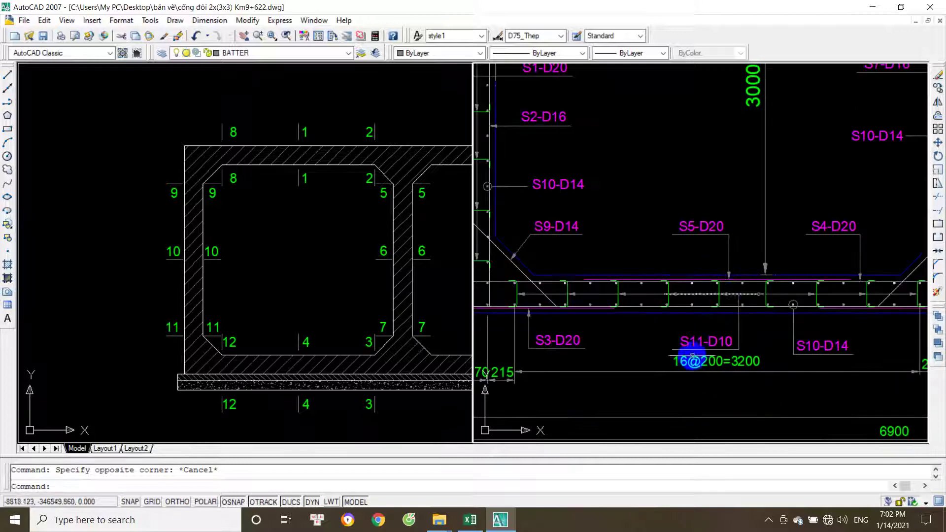
scroll(713, 325, "down", 2)
left_click(470, 519)
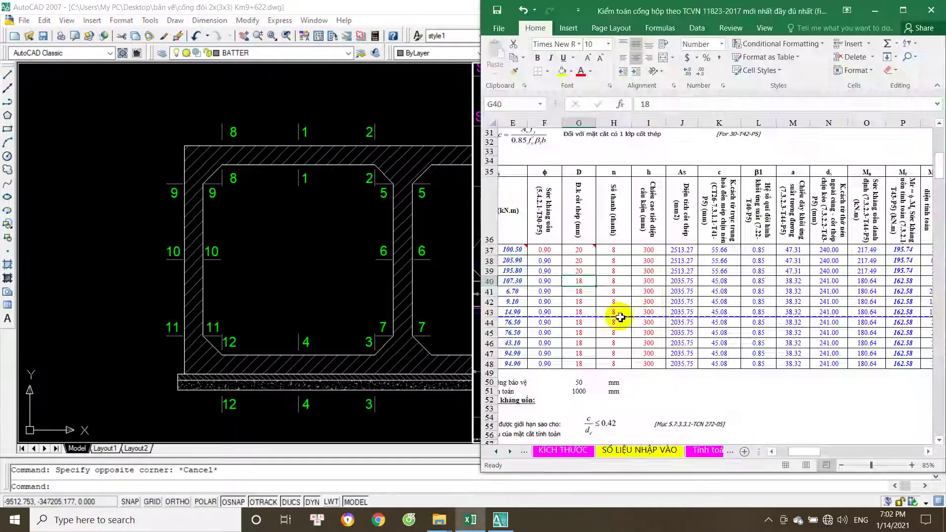
left_click(664, 294)
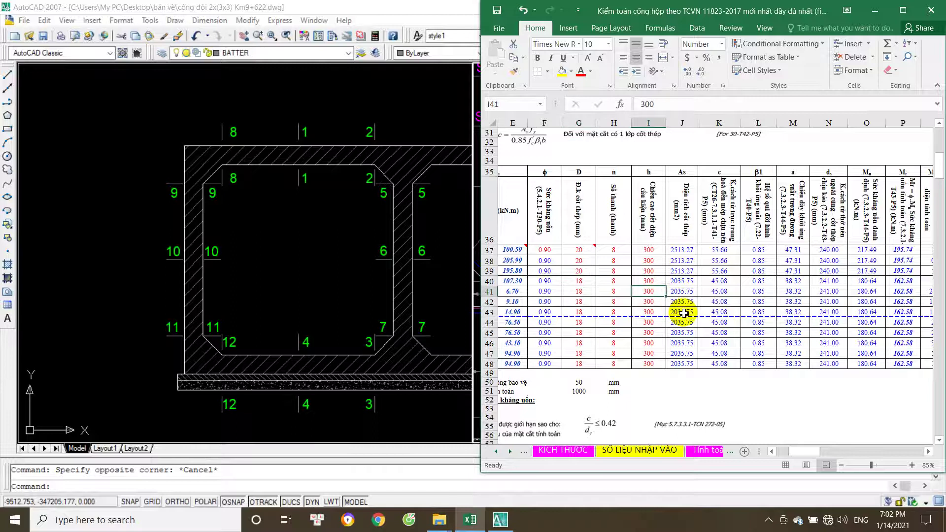
left_click(585, 283)
type("20")
key("Return")
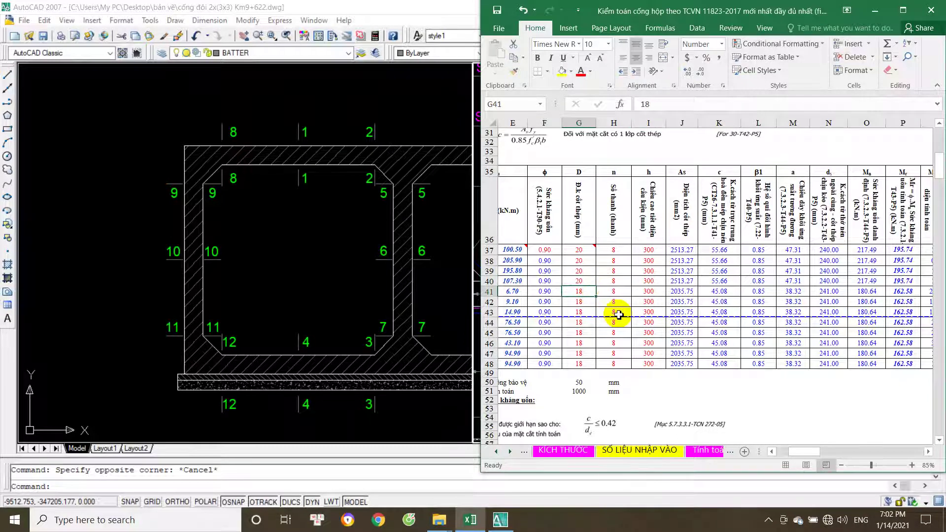
- Switch to AutoCAD and examine the middle wall's S7-D16 and S10-D14 bars for sections 5 to 7
left_click(330, 301)
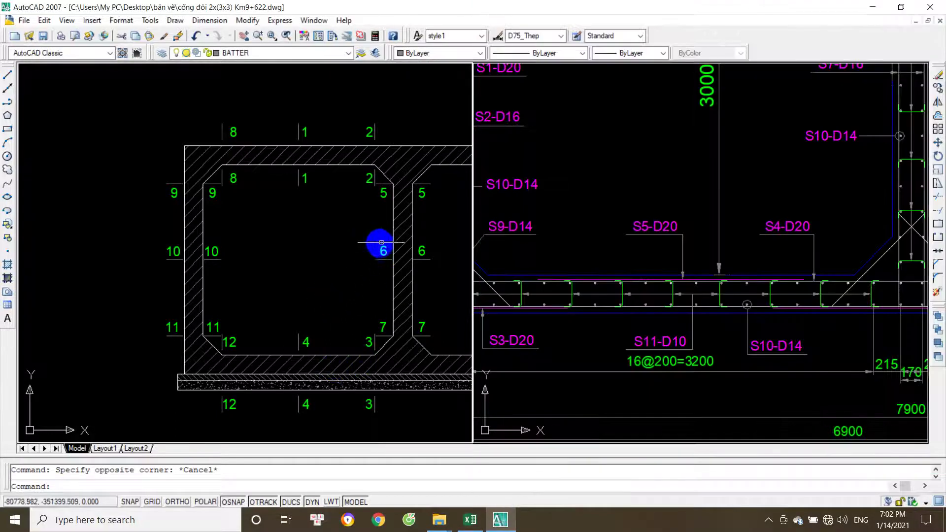
mouse_move(796, 164)
left_mouse_down()
mouse_move(752, 254)
mouse_move(728, 270)
mouse_move(755, 257)
left_mouse_up()
scroll(749, 270, "up", 2)
scroll(742, 230, "up", 2)
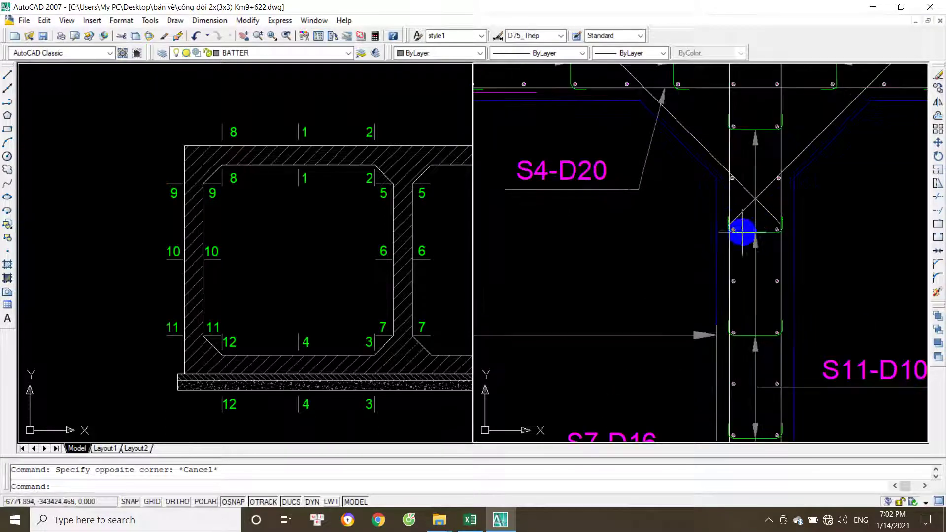
scroll(729, 254, "down", 2)
mouse_move(781, 285)
left_mouse_down()
mouse_move(765, 228)
mouse_move(764, 238)
left_mouse_up()
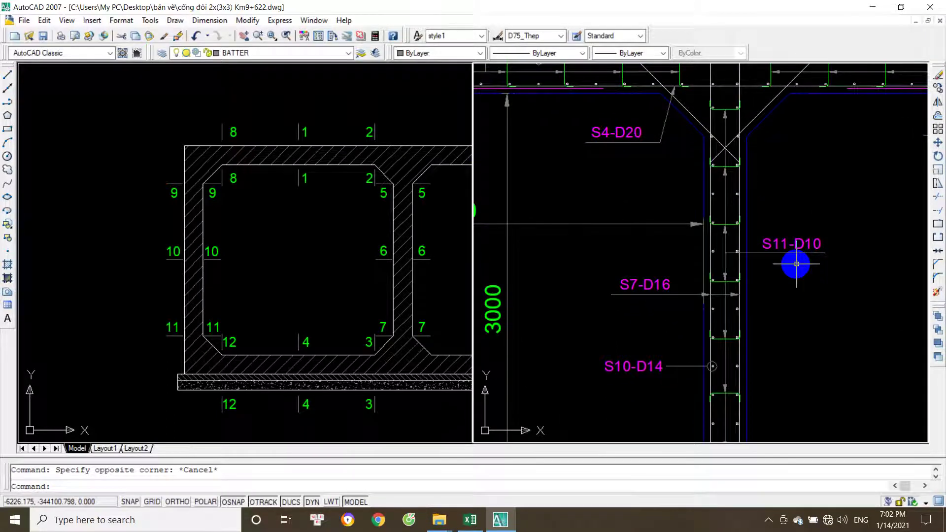
left_click_drag(815, 261, 798, 242)
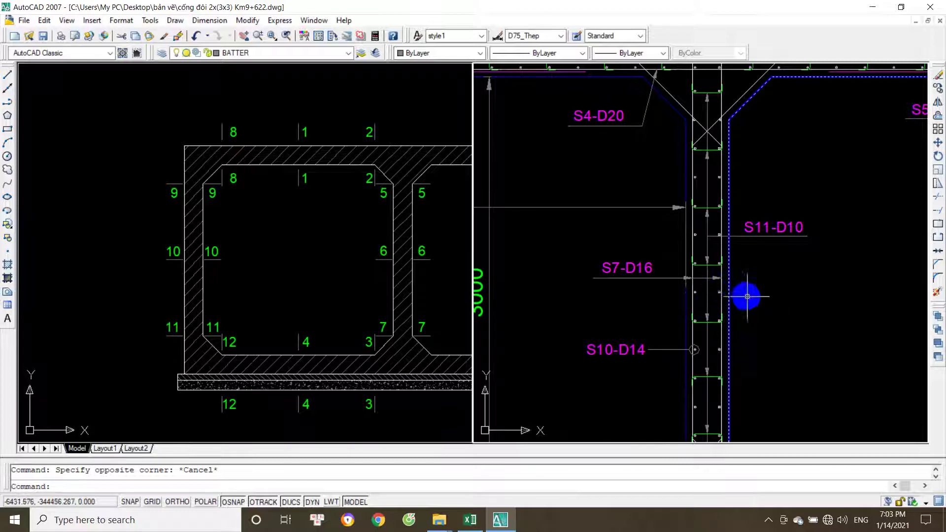
left_click_drag(746, 296, 754, 264)
scroll(650, 315, "up", 2)
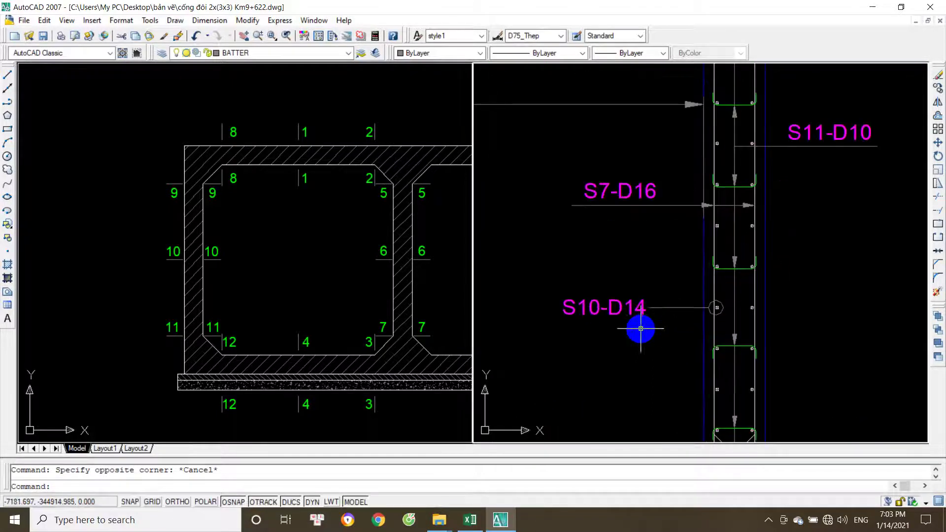
scroll(640, 328, "up", 2)
scroll(640, 329, "down", 3)
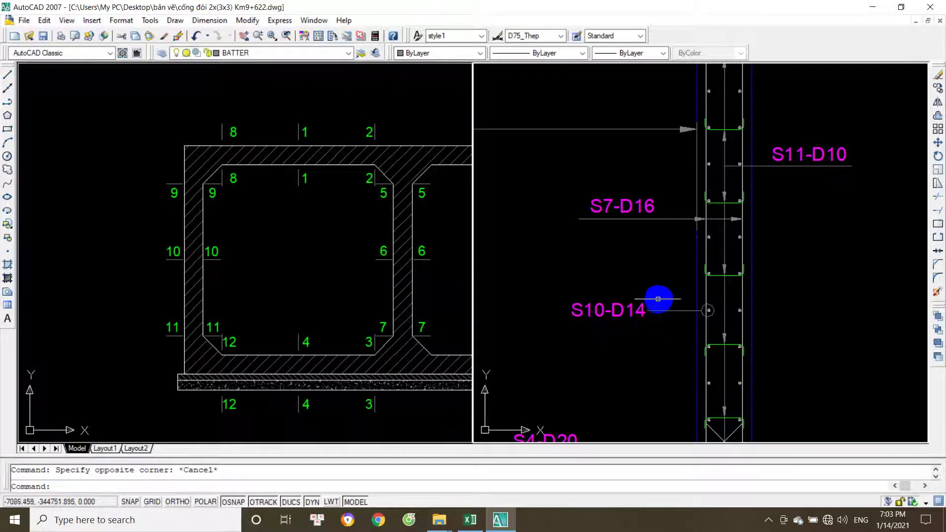
scroll(665, 228, "up", 2)
scroll(648, 262, "down", 3)
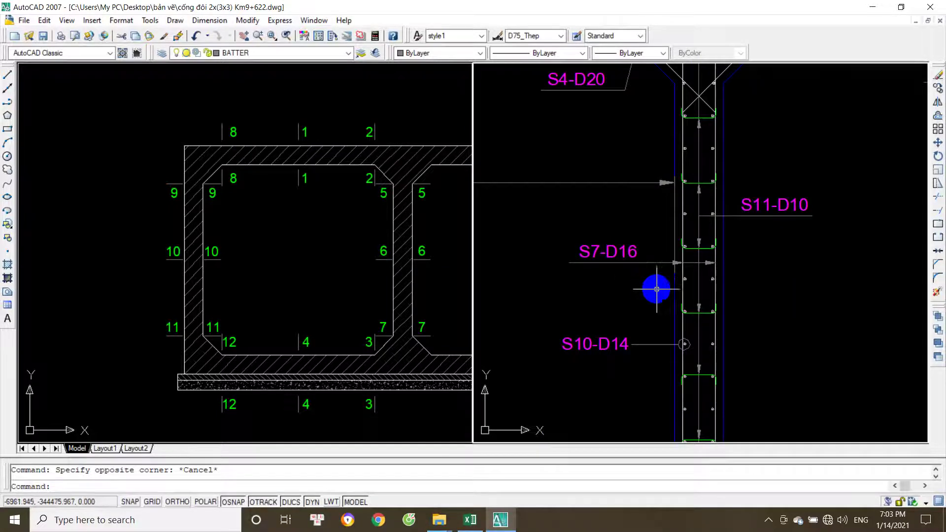
- Locate section 1-1 among the culvert drawings and check the middle wall's vertical and horizontal bar labels
scroll(657, 289, "down", 2)
scroll(659, 290, "down", 5)
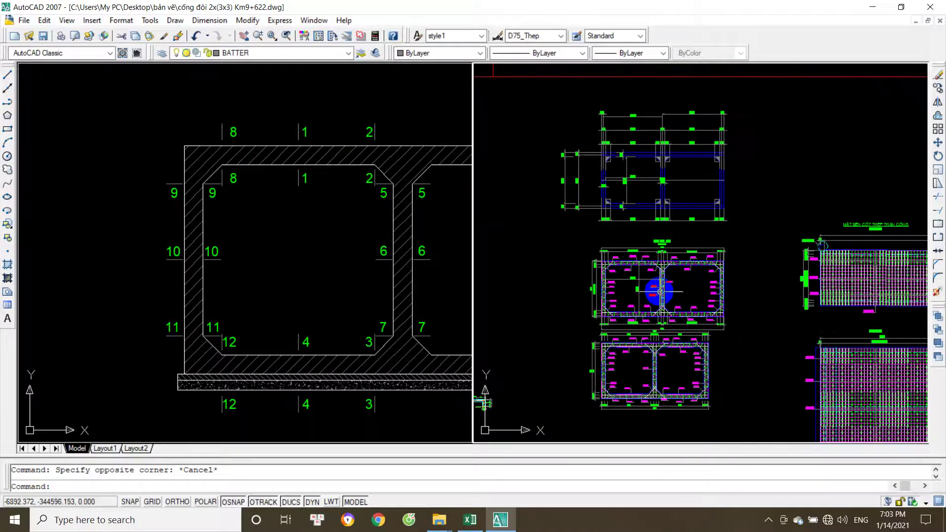
scroll(663, 291, "up", 2)
scroll(692, 311, "up", 3)
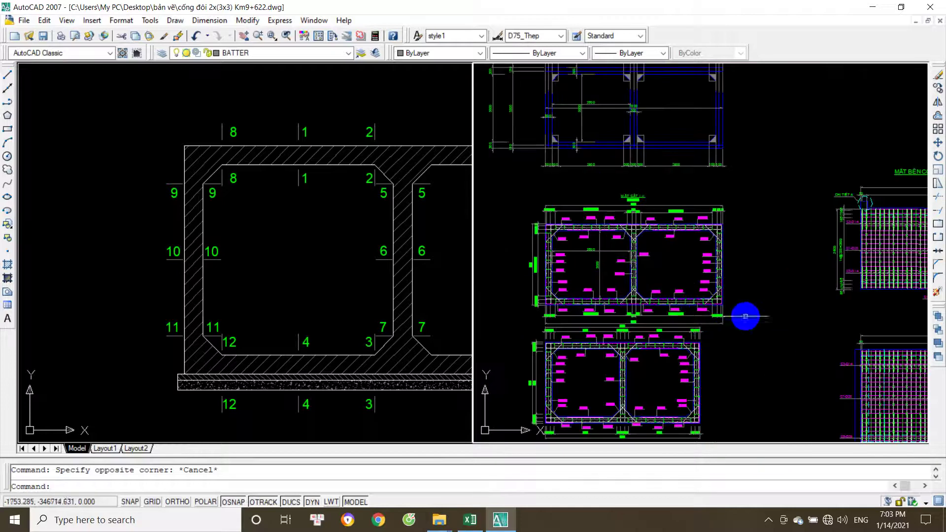
scroll(682, 294, "up", 1)
scroll(531, 249, "up", 3)
scroll(677, 274, "up", 2)
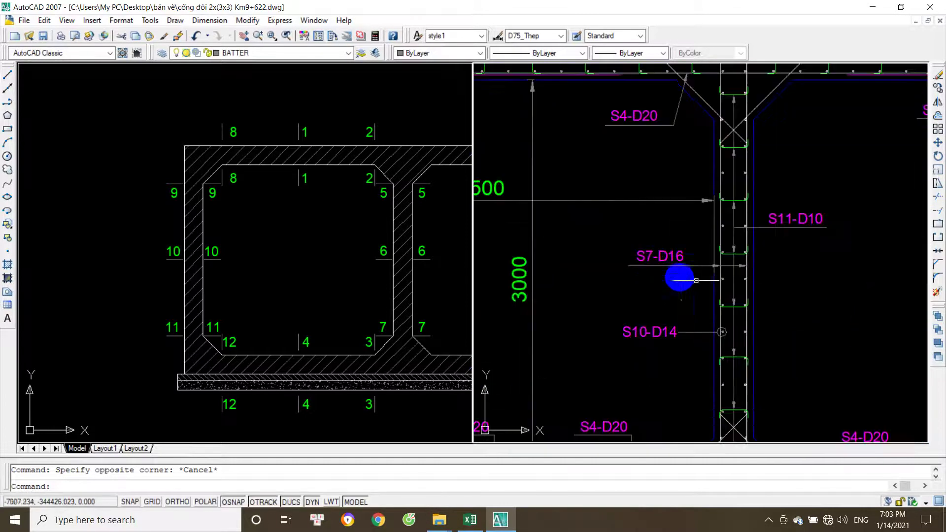
- Examine the slab reinforcement plan and the neighbouring culvert views for the bar layout and spacing
scroll(803, 316, "down", 5)
scroll(690, 259, "up", 2)
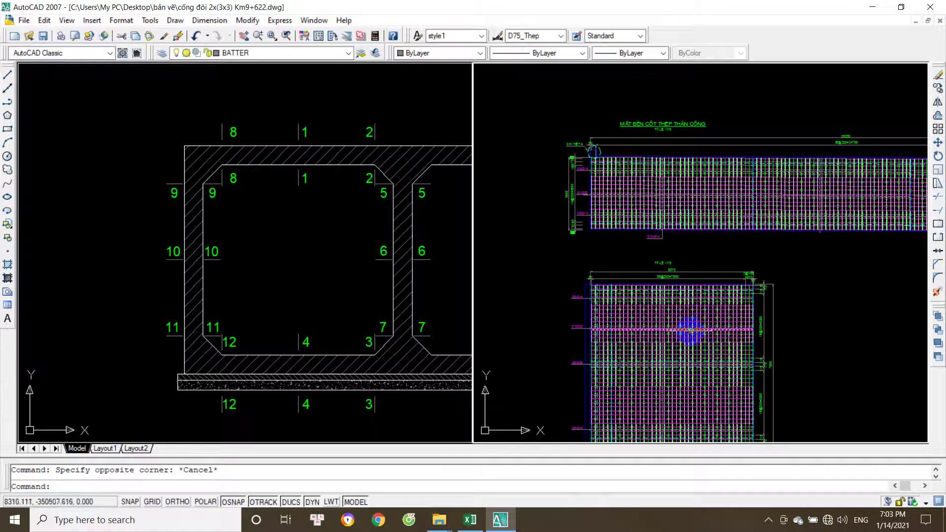
scroll(636, 377, "up", 2)
scroll(641, 360, "up", 2)
scroll(604, 328, "up", 1)
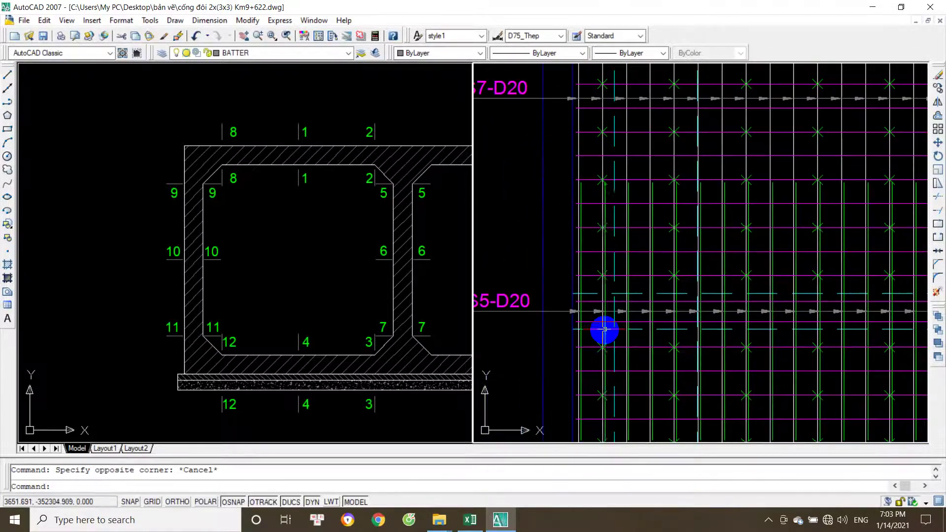
scroll(608, 327, "down", 3)
scroll(675, 349, "down", 2)
scroll(555, 257, "up", 3)
scroll(554, 265, "down", 2)
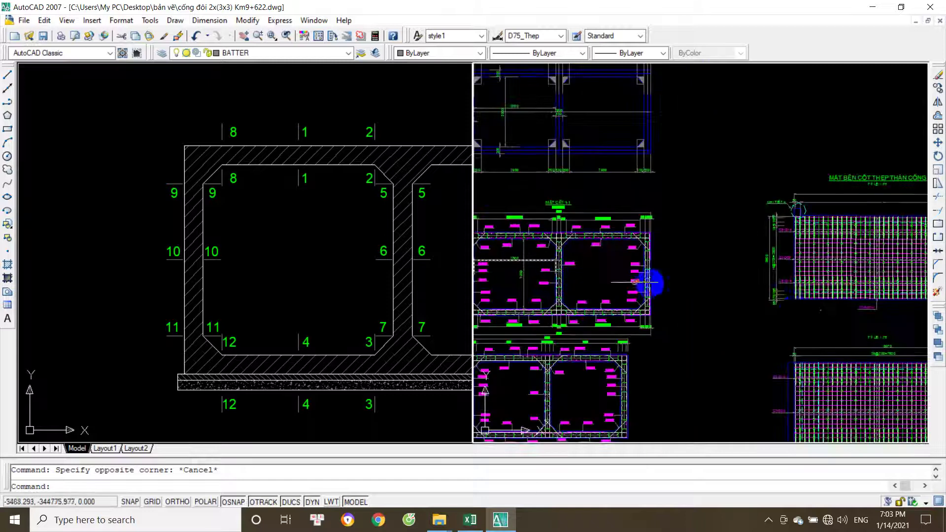
left_click_drag(808, 317, 775, 302)
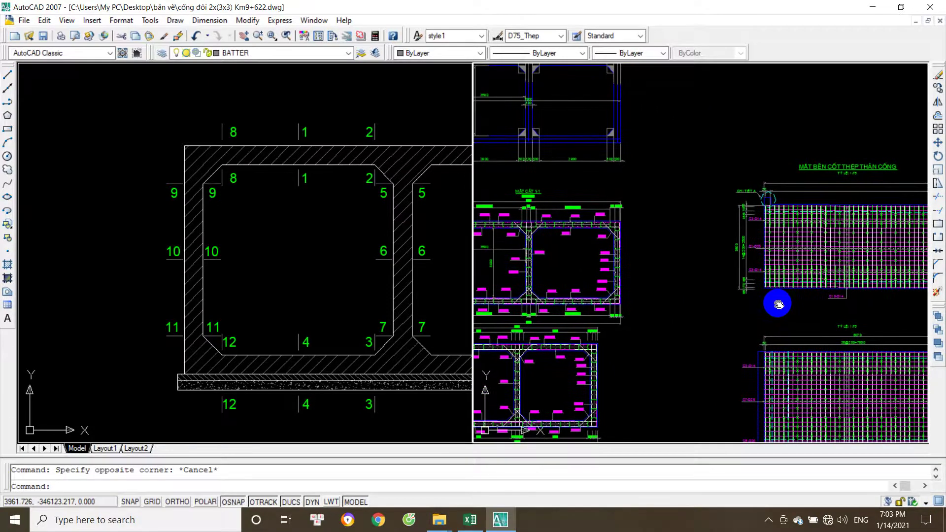
scroll(729, 294, "down", 3)
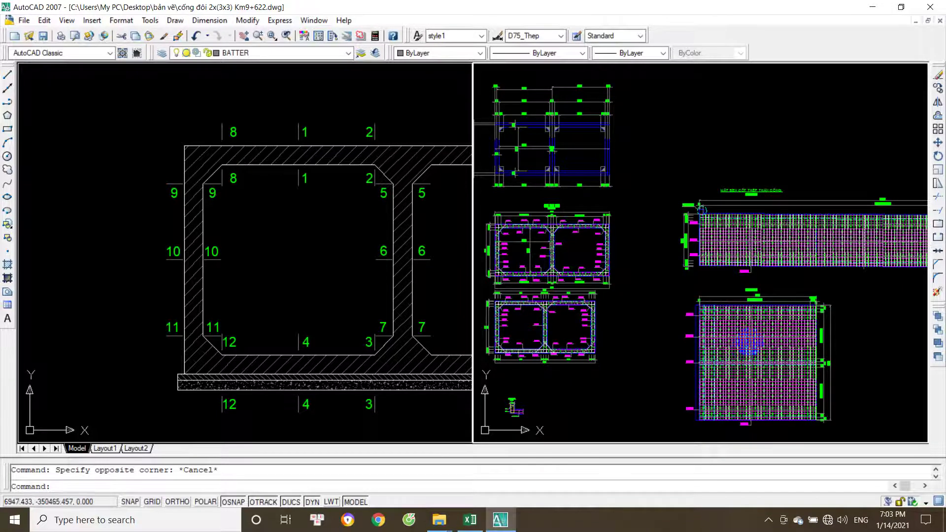
scroll(743, 264, "up", 3)
scroll(644, 226, "up", 2)
left_click_drag(743, 257, 700, 339)
scroll(700, 339, "down", 4)
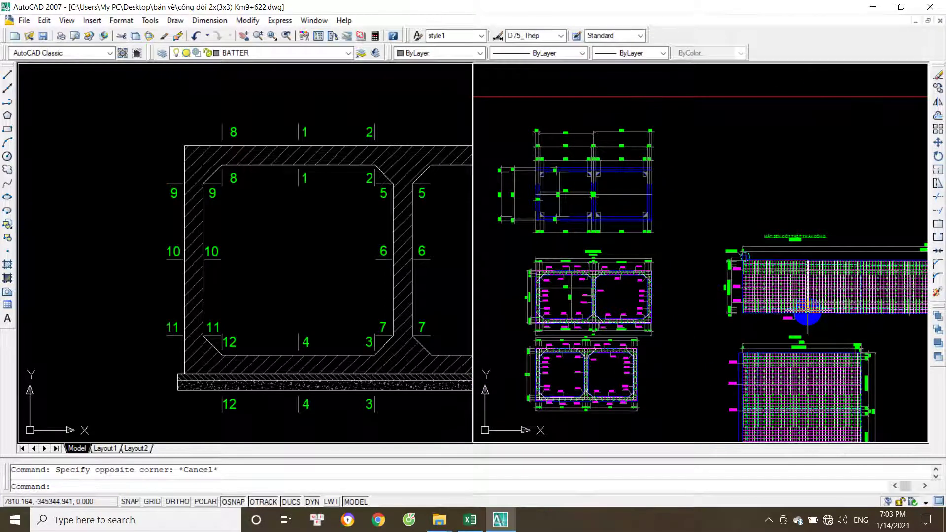
- Examine the S1-D20 and S3-D14 wall bars and their spacing in the culvert body's side reinforcement view
scroll(808, 313, "up", 5)
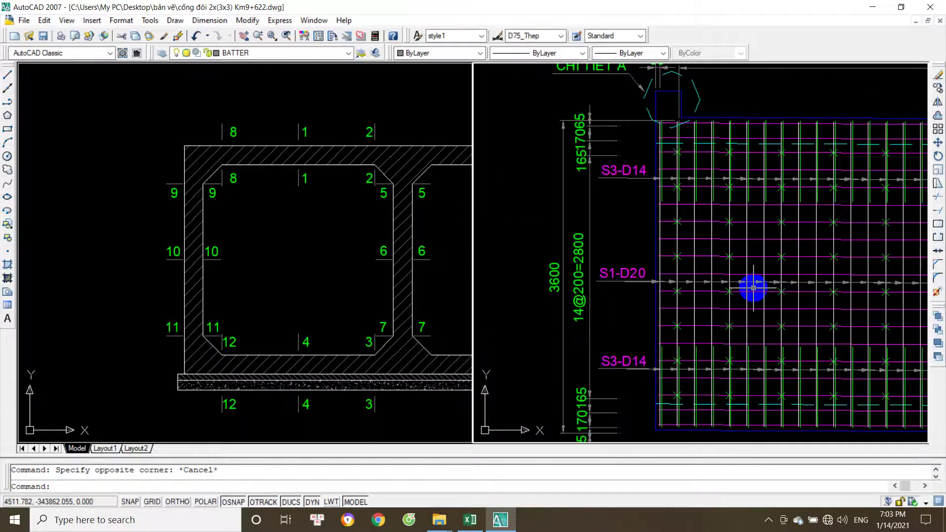
scroll(753, 287, "down", 4)
scroll(623, 271, "up", 5)
scroll(798, 253, "up", 1)
scroll(819, 264, "down", 2)
scroll(770, 306, "up", 3)
scroll(827, 322, "up", 1)
scroll(813, 355, "down", 3)
scroll(836, 327, "up", 1)
scroll(732, 323, "down", 1)
scroll(566, 317, "up", 1)
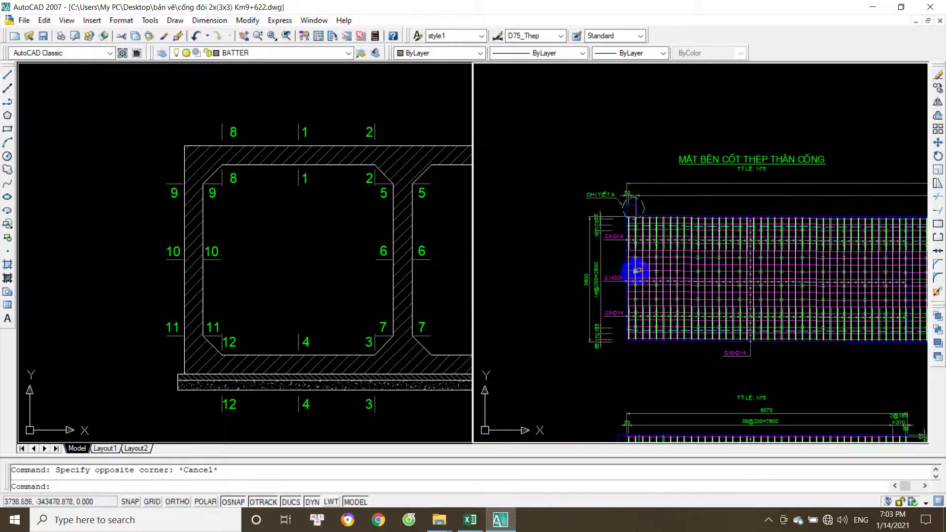
scroll(738, 168, "up", 1)
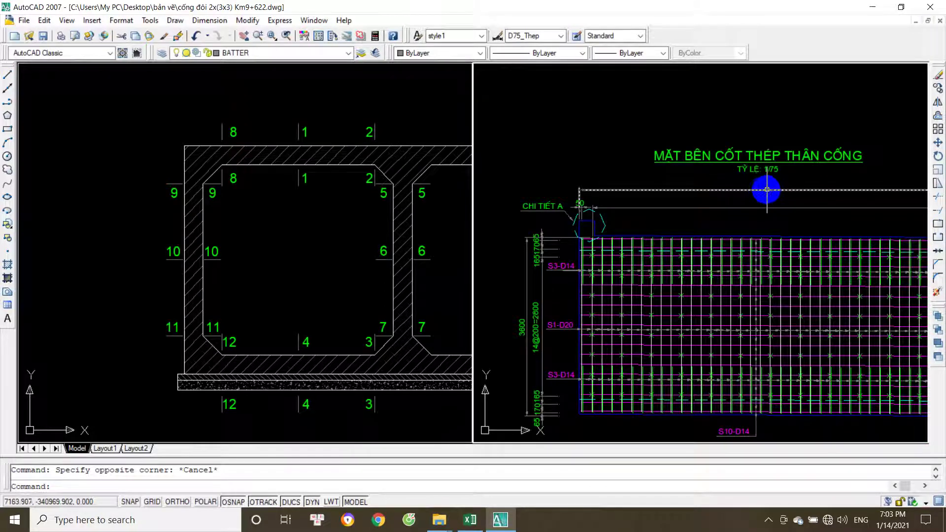
scroll(680, 280, "up", 3)
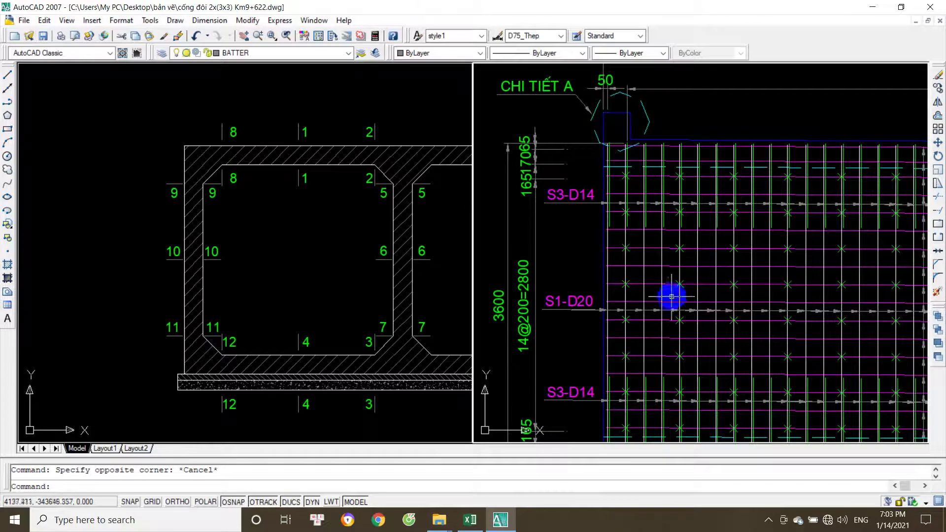
- Check the spacing dimensions along the side reinforcement view and around the slab reinforcement plan
scroll(739, 340, "down", 3)
scroll(760, 384, "up", 4)
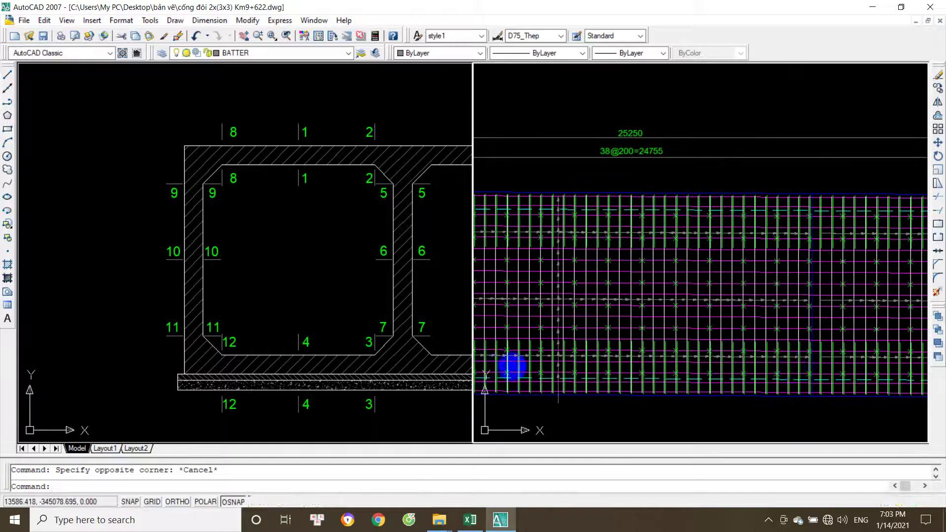
scroll(591, 369, "down", 2)
scroll(821, 328, "up", 3)
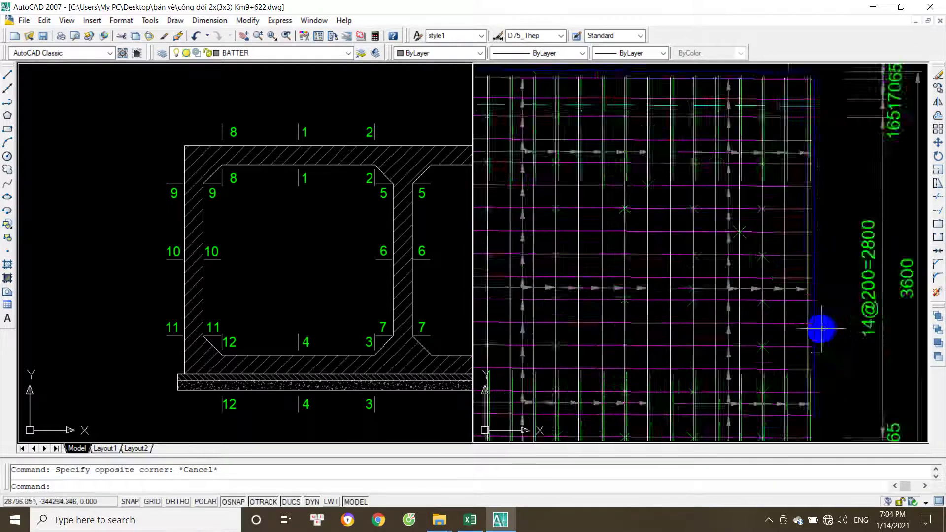
scroll(827, 329, "down", 2)
scroll(825, 260, "down", 2)
scroll(702, 334, "up", 3)
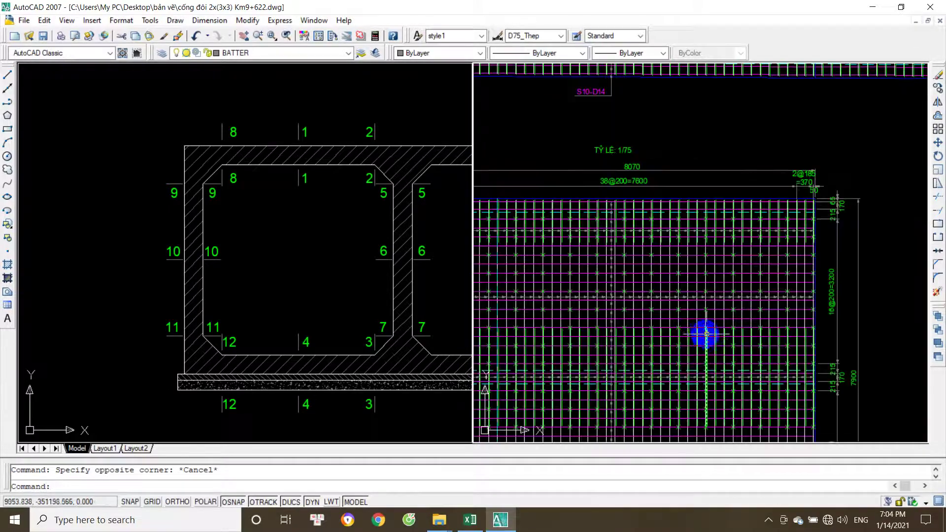
scroll(655, 297, "up", 2)
scroll(659, 293, "down", 3)
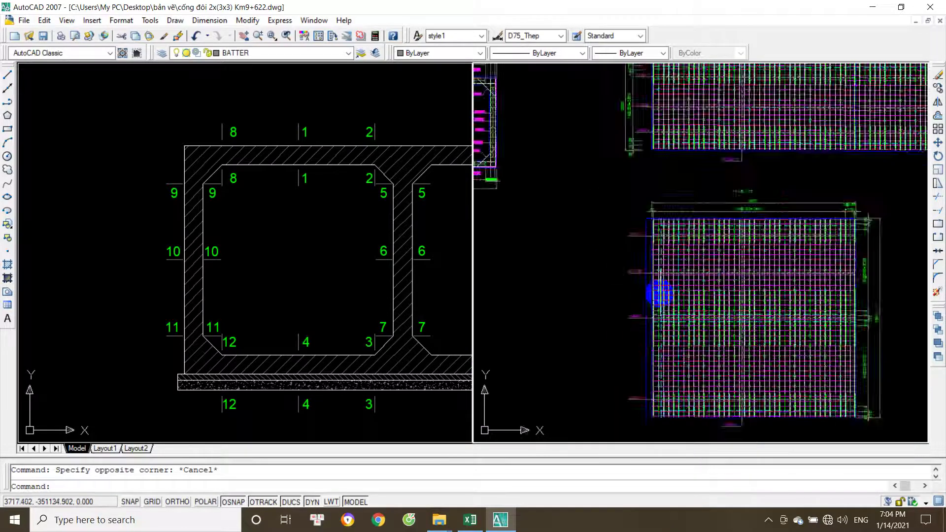
scroll(638, 363, "up", 2)
scroll(638, 363, "down", 3)
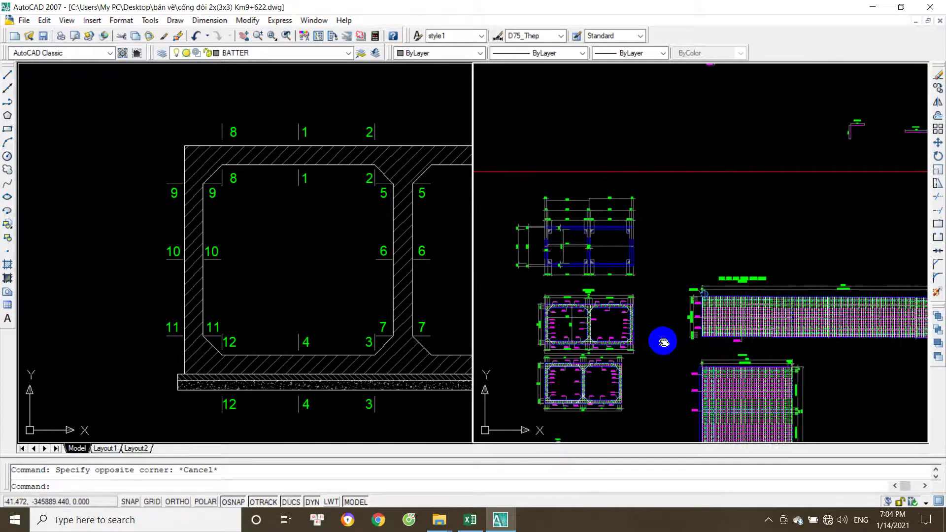
- Recheck the middle wall's S7 bars in section 1-1 and set section 5's bar diameter (row 41) to 16 mm in Excel
scroll(671, 363, "up", 3)
scroll(671, 363, "down", 3)
scroll(549, 268, "up", 3)
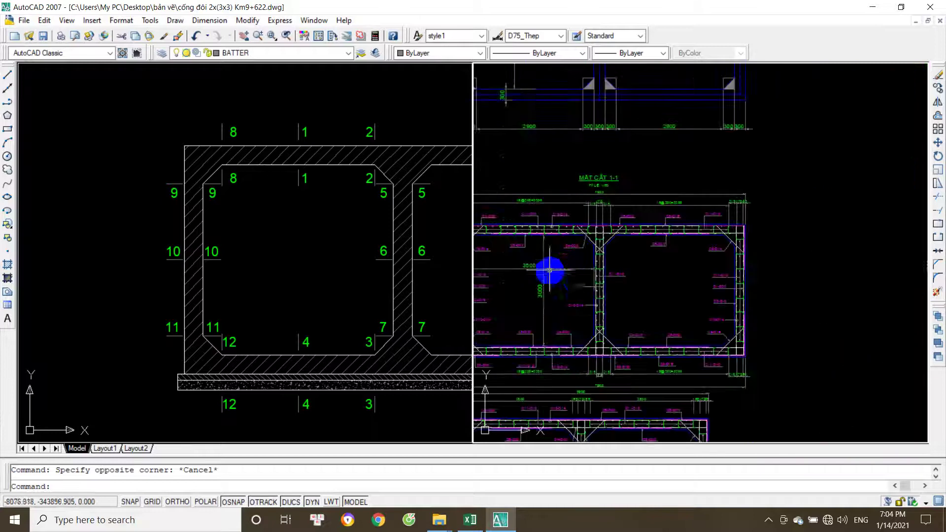
scroll(574, 313, "up", 1)
left_click_drag(574, 314, 650, 263)
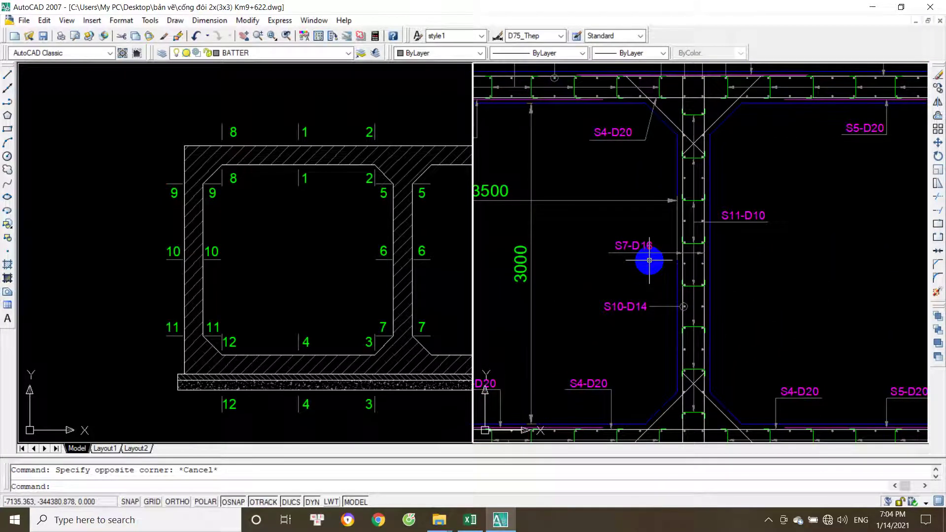
scroll(649, 260, "up", 1)
left_click(481, 519)
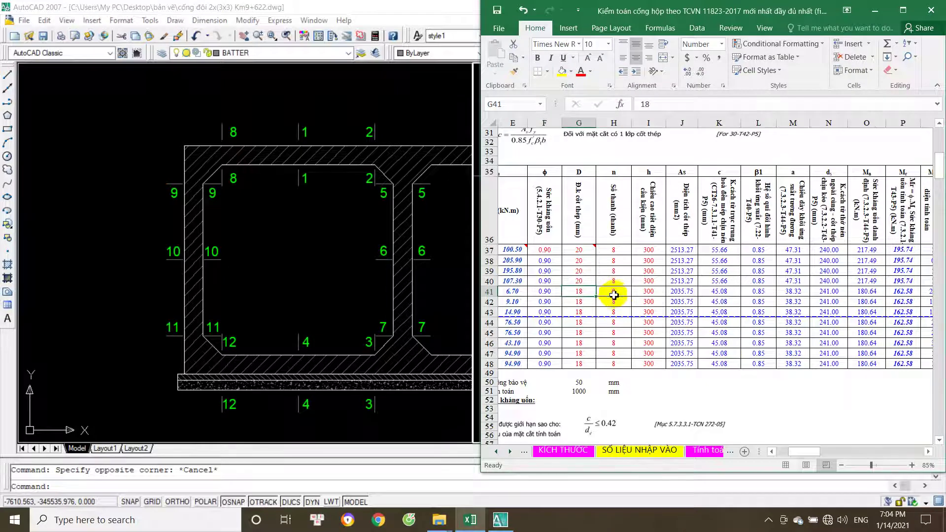
key("BackSpace")
type("6")
key("Tab")
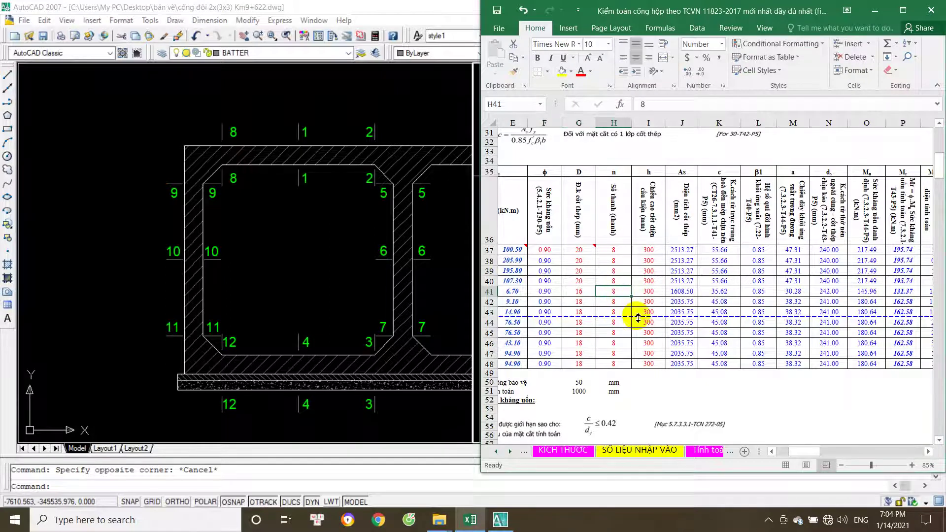
- Review the Mr/Mu ratios and the Kết quả results for the sections, returning to the input columns
key("Right")
key("Right")
key("Right")
key("Right")
key("Right")
key("Right")
key("Right")
key("Right")
key("Right")
key("Right")
key("Right")
key("Right")
key("Right")
key("Right")
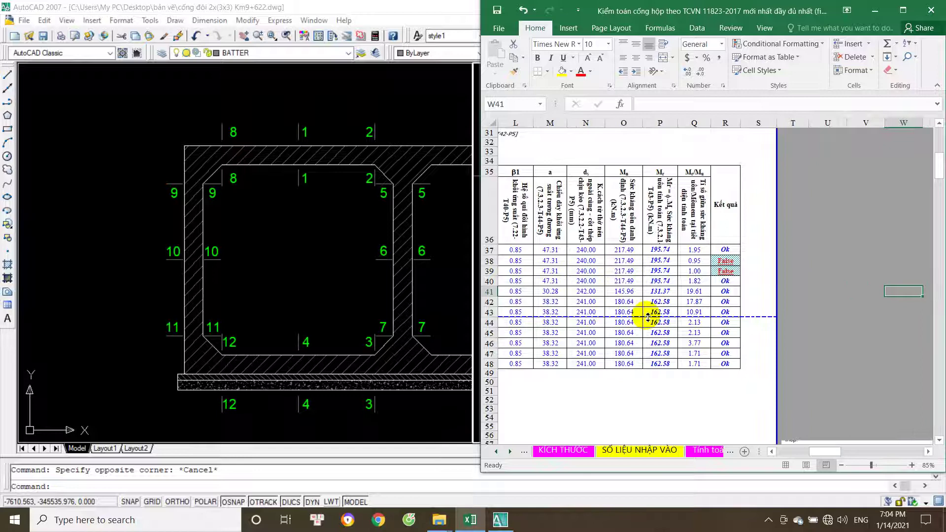
key("Left")
key("Left")
key("Left")
key("Left")
key("Left")
key("Left")
key("Left")
key("Left")
key("Left")
key("Left")
key("Left")
key("Left")
key("Left")
key("Left")
key("Left")
key("Left")
key("Left")
key("Left")
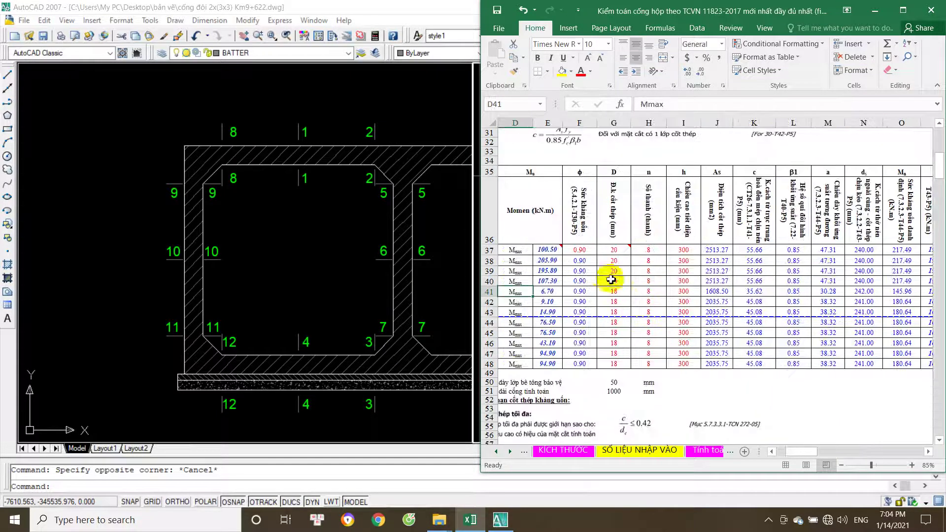
- Set the number of bars n for sections 1 to 5 (rows 37 to 41) to 10
left_click(582, 261)
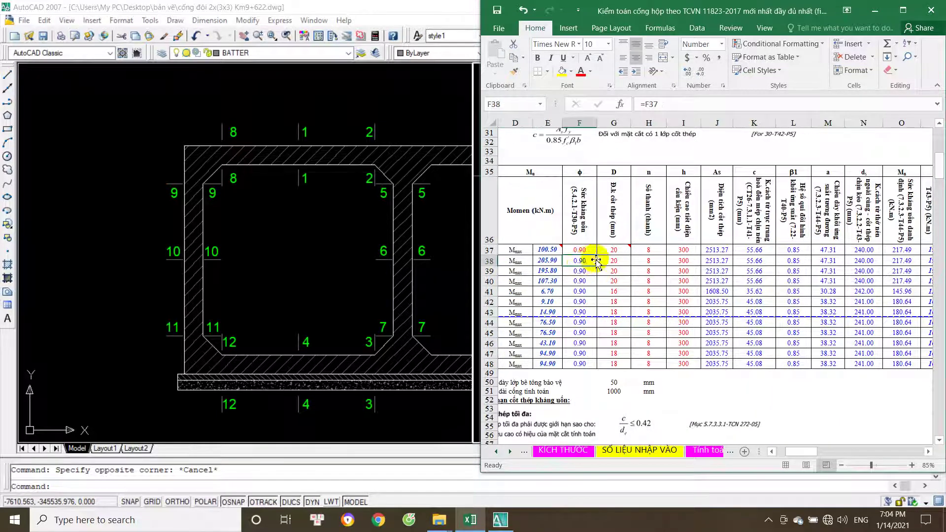
left_click(616, 250)
left_click(644, 252)
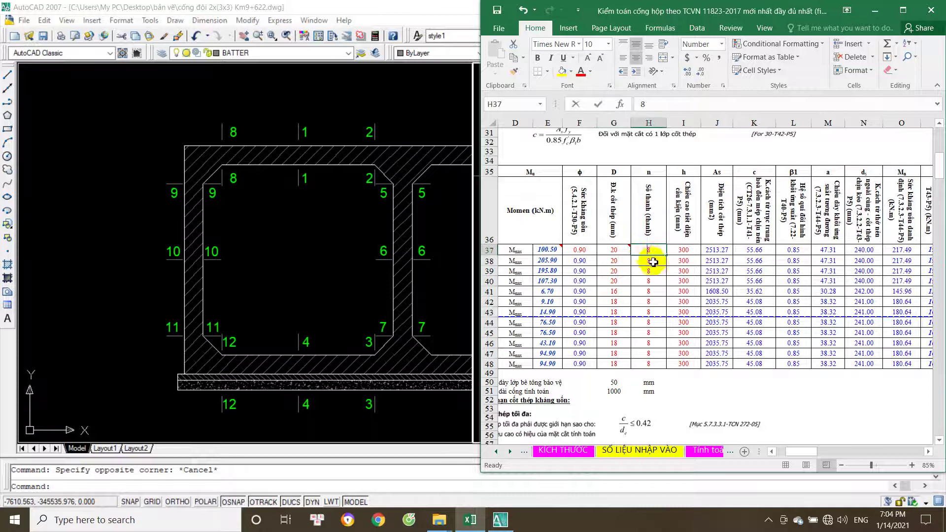
type("10")
key("Return")
type("1")
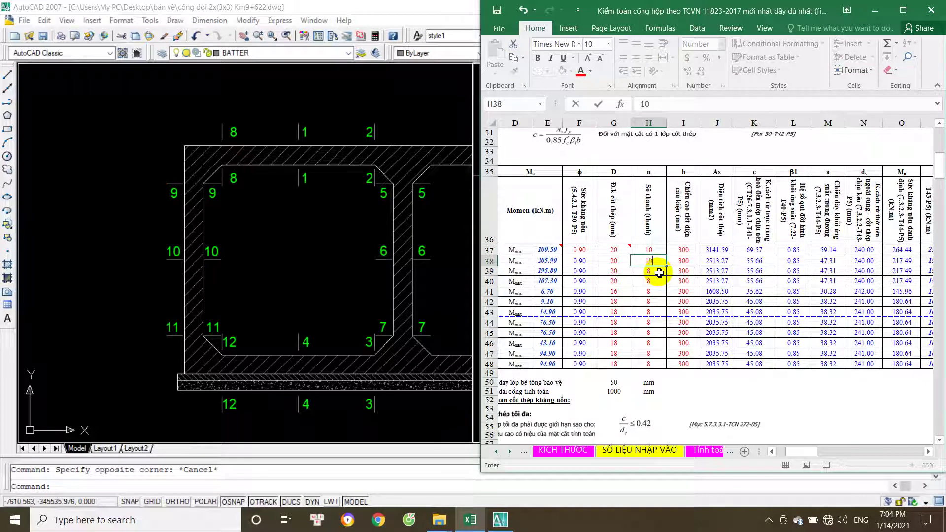
key("Return")
type("1")
key("Return")
type("1")
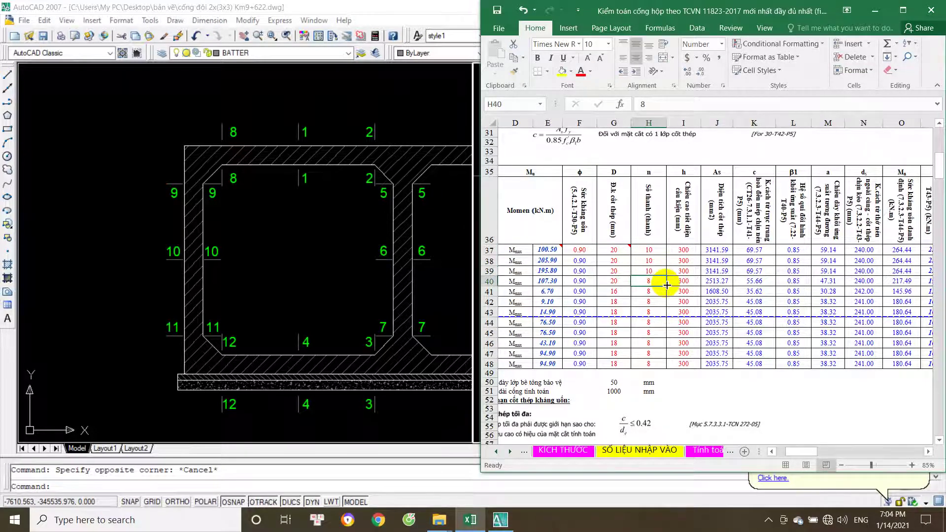
type("0")
key("Return")
type("10")
key("Return")
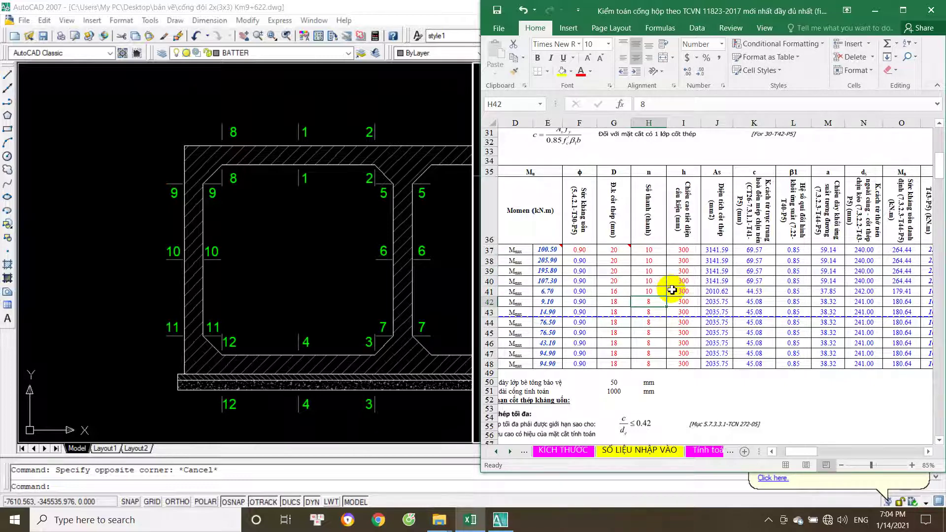
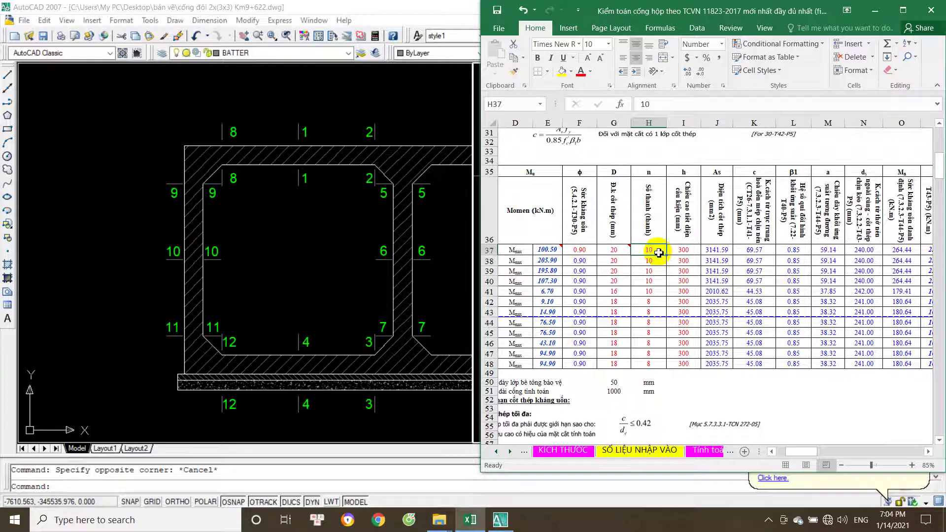
- Check the recalculated bending capacity, Mr/Mu ratios and Kết quả column with the new bar counts
key("Right")
key("Right")
key("Right")
key("Right")
key("Right")
key("Right")
key("Right")
key("Right")
key("Right")
key("Right")
key("Right")
key("Right")
key("Right")
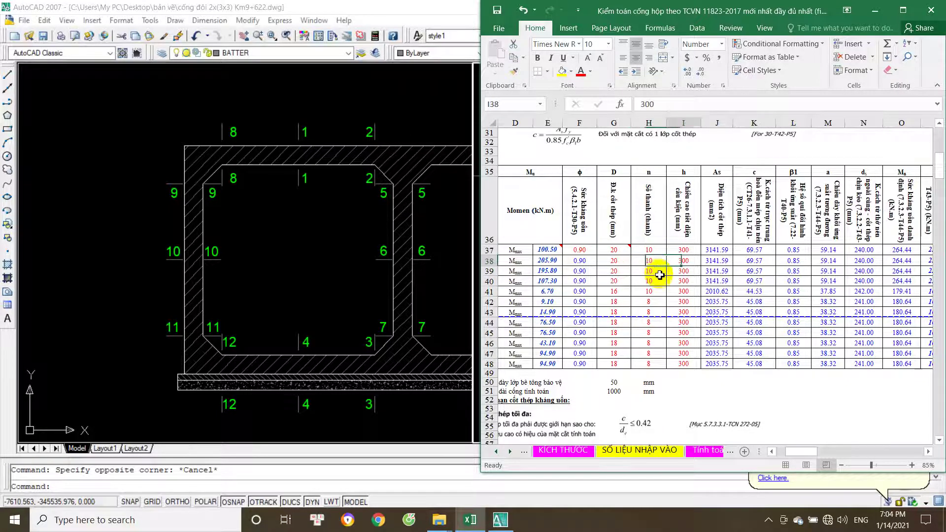
key("Left")
key("Left")
key("Left")
key("Left")
key("Left")
key("Left")
key("Left")
key("Left")
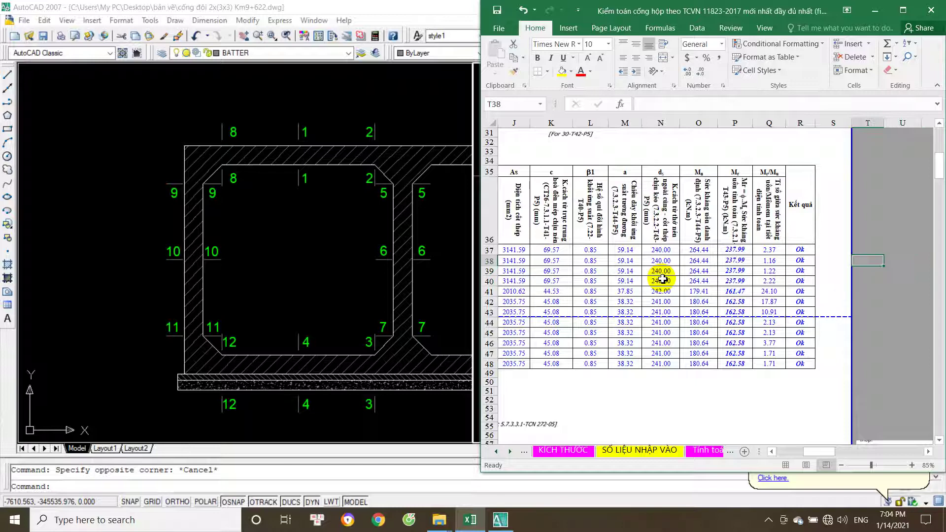
key("Home")
key("Right")
key("Right")
- Go over the bar diameter and bar count inputs of sections 1 and 2 against their calculated results
left_click(677, 252)
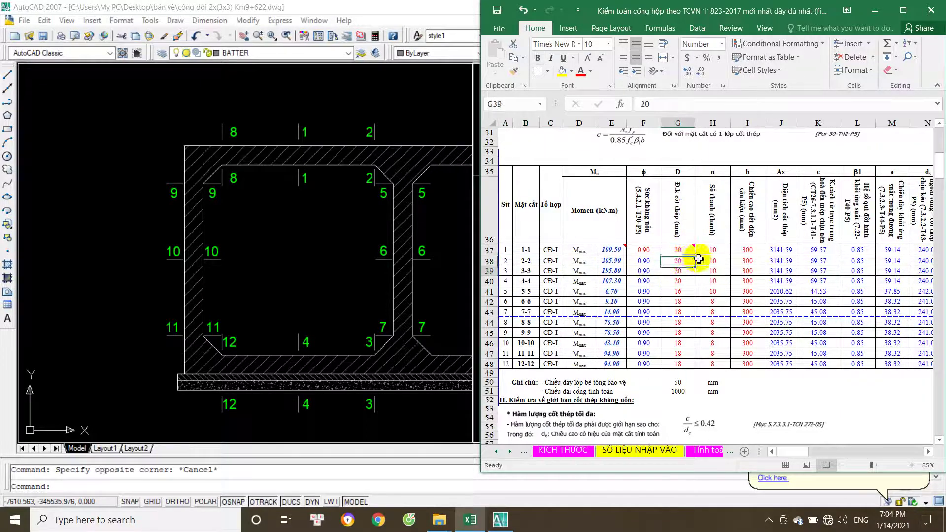
left_click(721, 250)
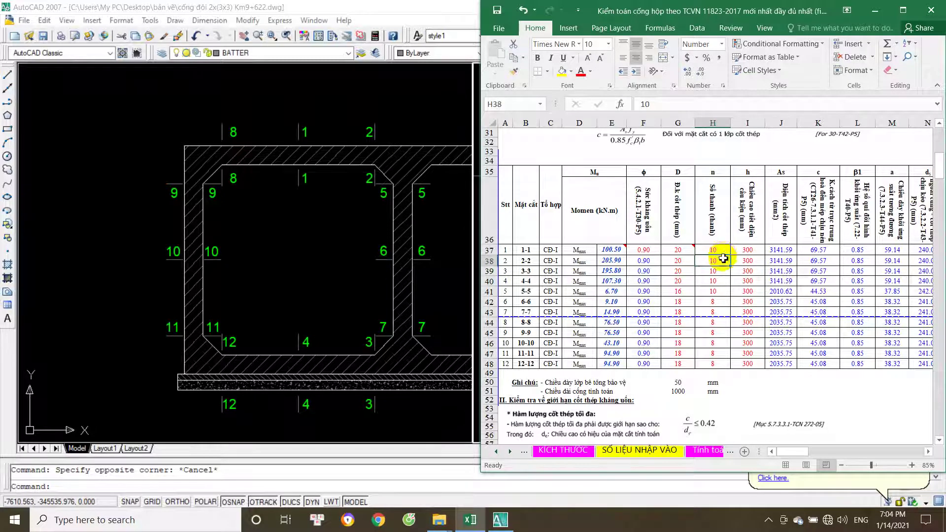
key("Right")
key("Right")
key("Right")
key("Right")
key("Right")
key("Right")
key("Right")
key("Right")
key("Right")
key("Left")
key("Up")
key("Up")
key("Left")
key("Left")
key("Left")
key("Left")
key("Left")
key("Left")
key("Left")
key("Left")
key("Left")
key("Left")
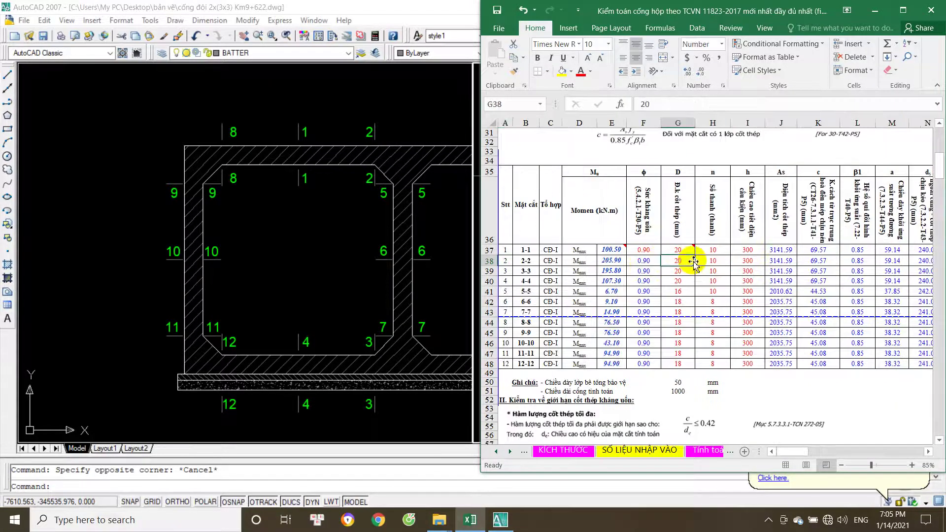
- Set the number of bars n for section 5-5 (row 41) to 8
key("Right")
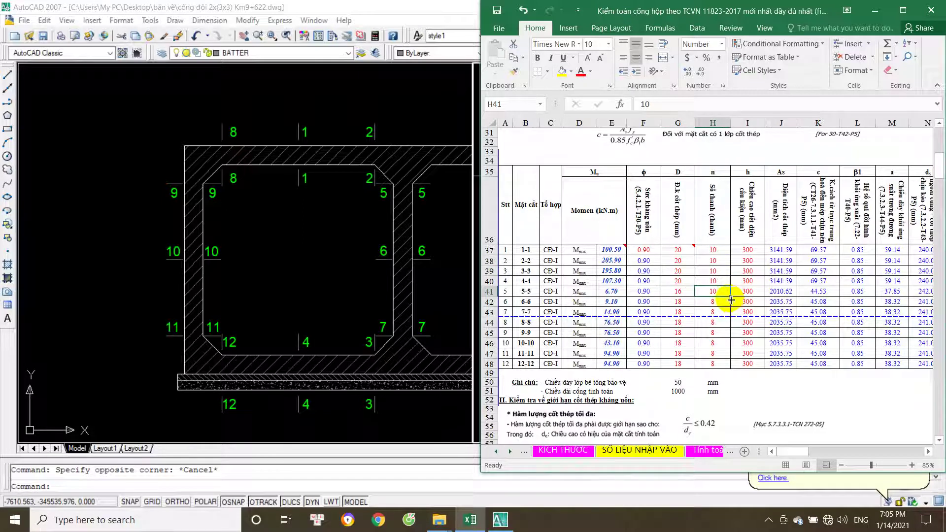
type("58")
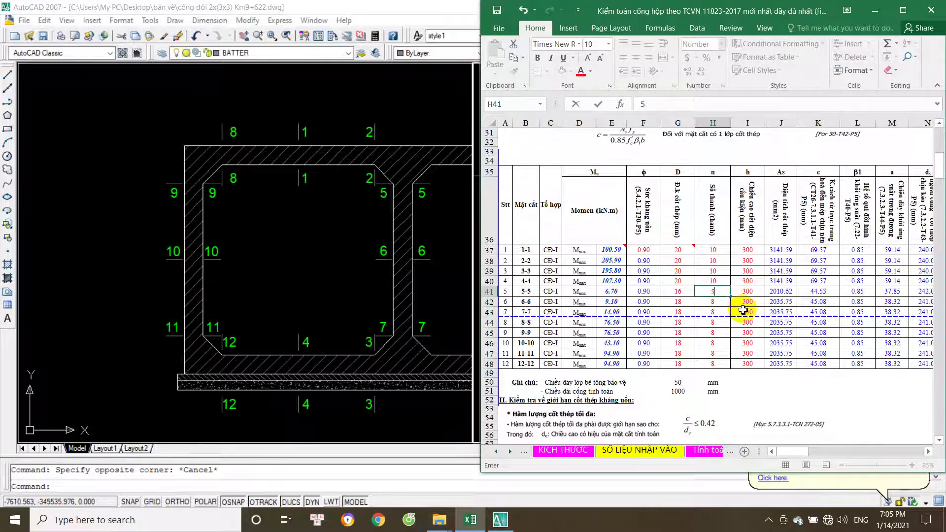
- Check the bending capacity, Mr/Mu ratio and Kết quả of section 5-5 with the changed bar count
key("Right")
key("Right")
key("Right")
key("Right")
key("Right")
key("Right")
key("Right")
key("Right")
key("Right")
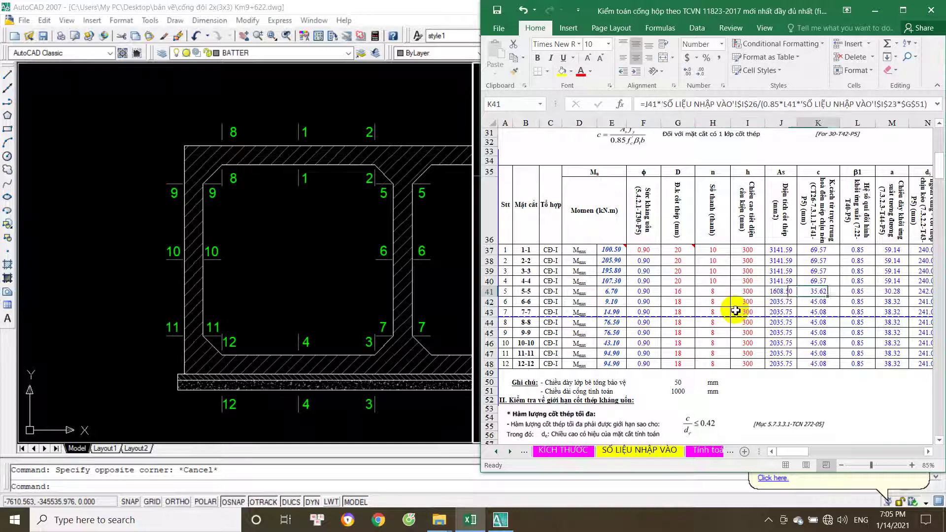
scroll(812, 309, "right", 2)
left_click(862, 293)
key("Left")
key("Left")
key("Left")
key("Left")
key("Left")
key("Left")
key("Left")
key("Left")
key("Left")
key("Left")
key("Left")
key("Left")
key("Left")
key("Left")
key("Left")
key("Left")
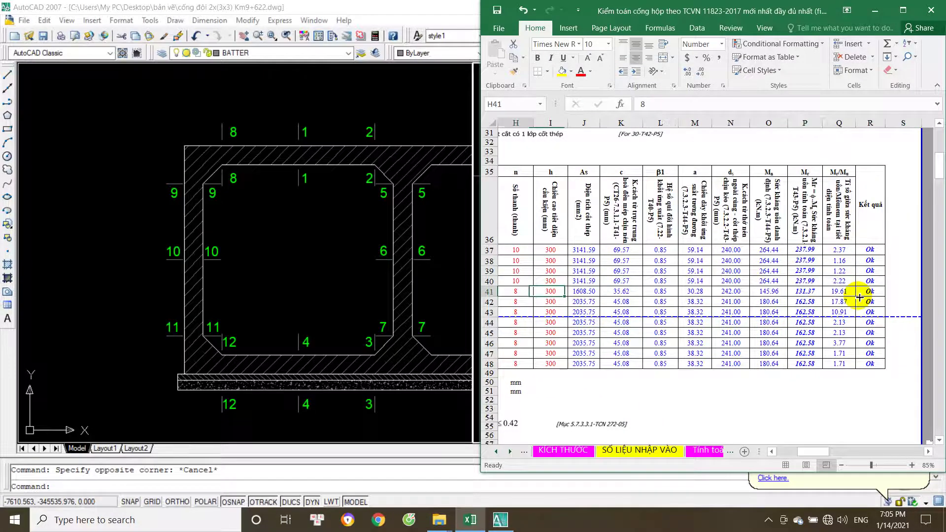
key("Right")
key("Right")
key("Right")
key("Right")
key("Right")
key("Right")
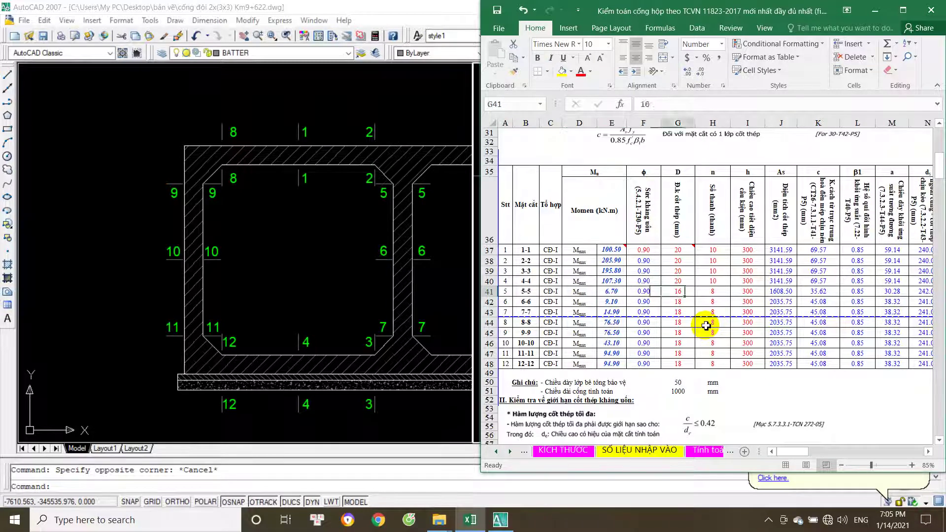
- Switch to AutoCAD and examine the reinforcement labels of the culvert's middle wall for sections 5 to 7
key("Left")
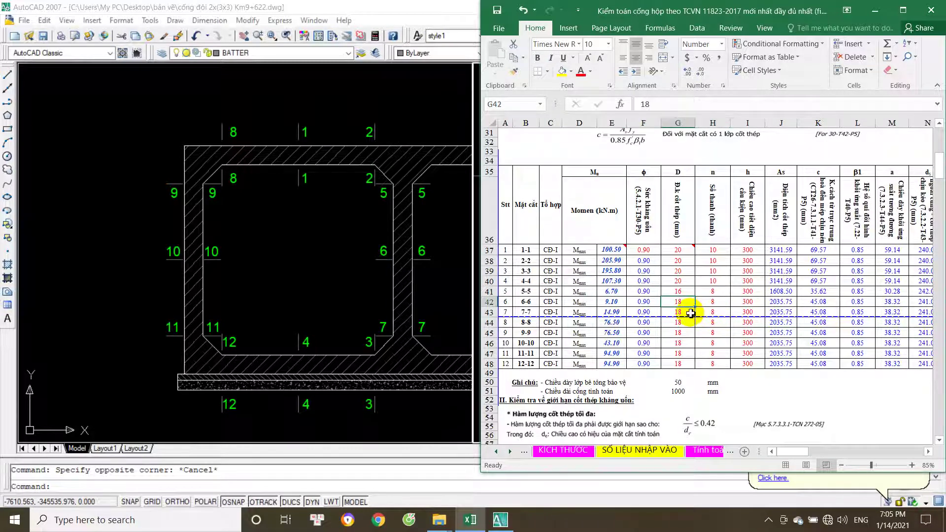
left_click(301, 328)
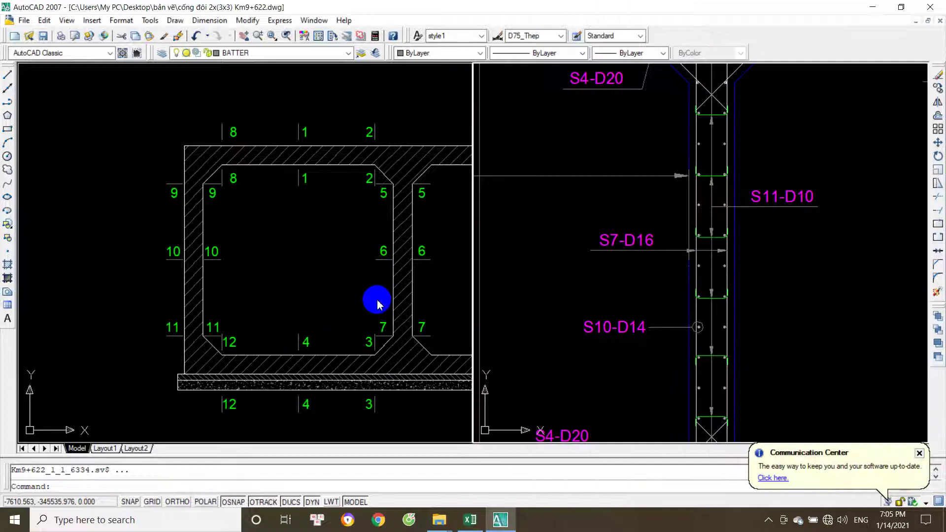
mouse_move(470, 526)
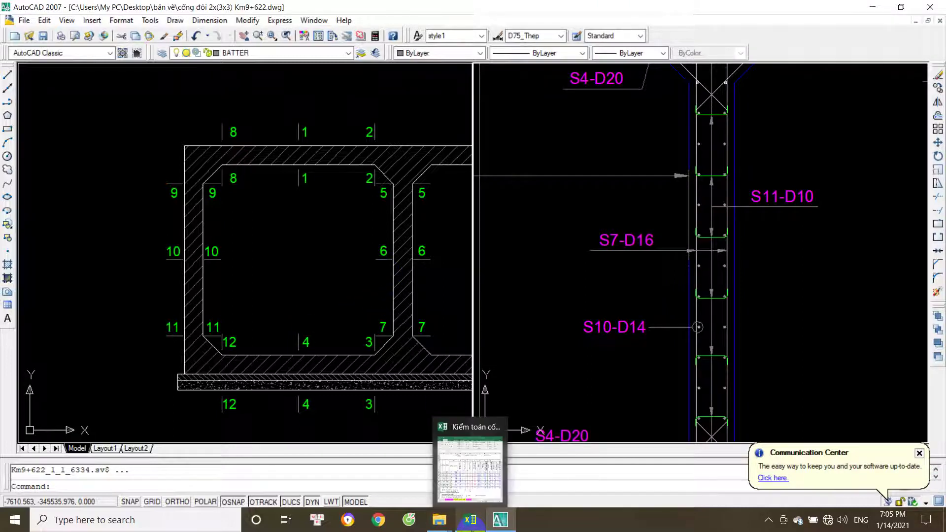
left_click(613, 327)
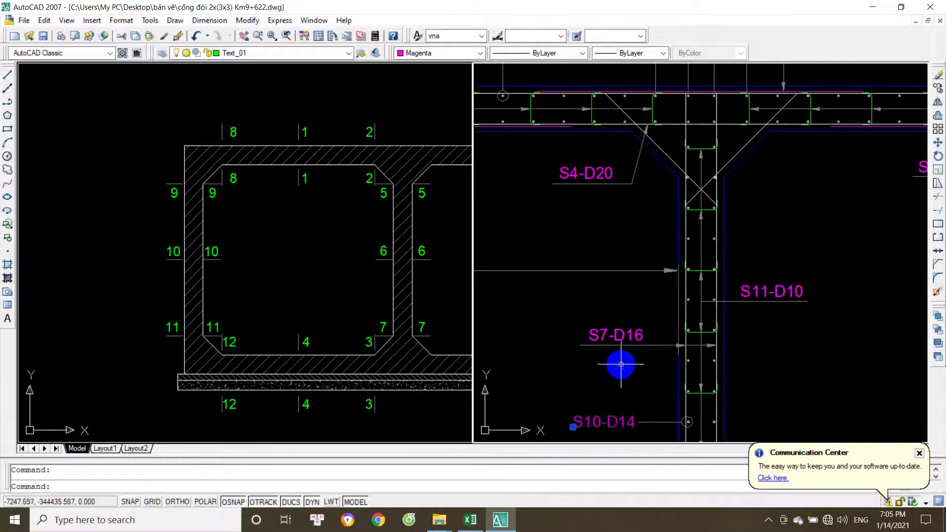
scroll(625, 245, "down", 2)
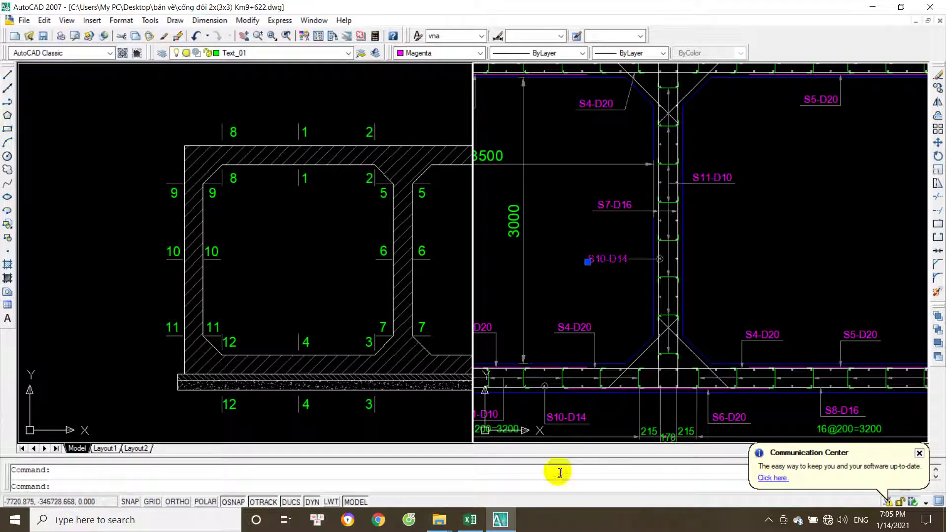
- Switch to Excel and set the bar diameter D of sections 6-6 and 7-7 to 16 mm
left_click(471, 520)
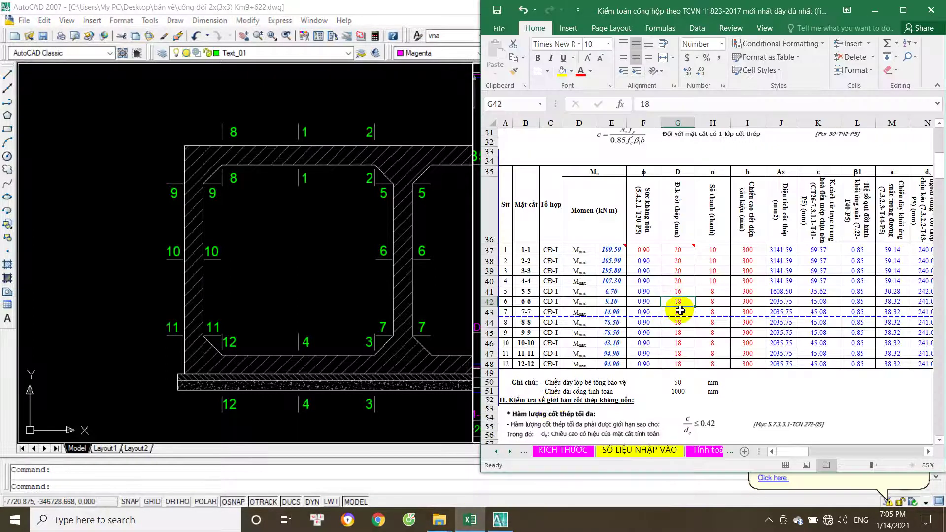
key("BackSpace")
type("6")
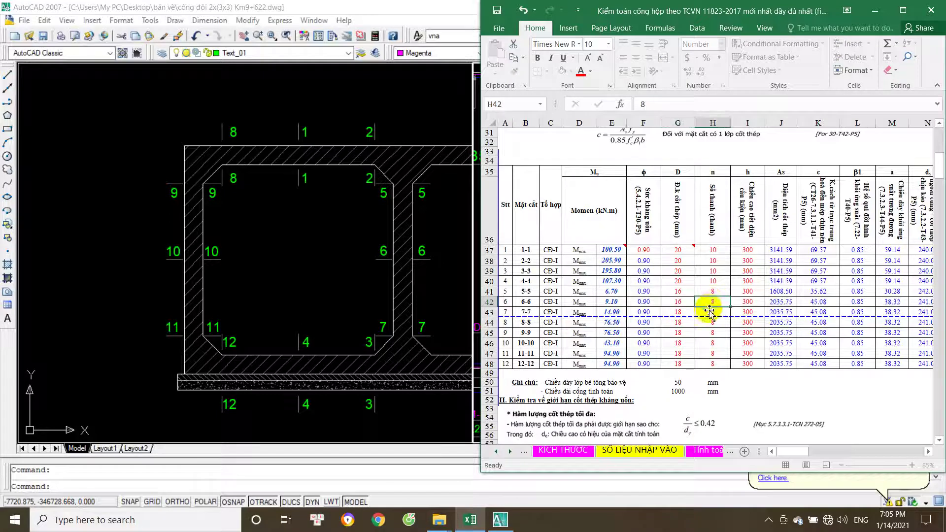
key("Return")
type("16")
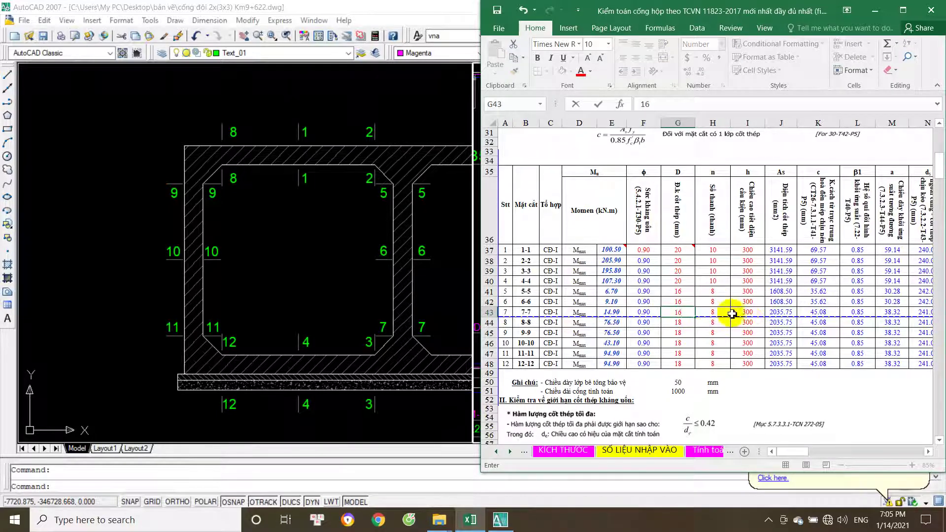
left_click(728, 312)
- Check the Mr/Mu ratios and Kết quả of sections 6-6 and 7-7 with the changed diameters
key("Right")
key("Right")
key("Right")
key("Right")
key("Right")
key("Right")
key("Right")
key("Right")
key("Right")
key("Right")
key("Right")
key("Right")
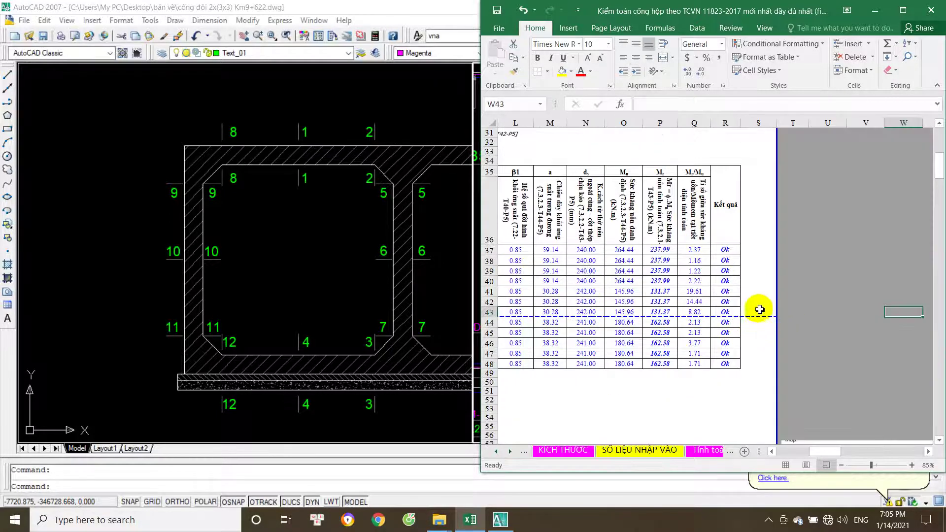
left_click(701, 302)
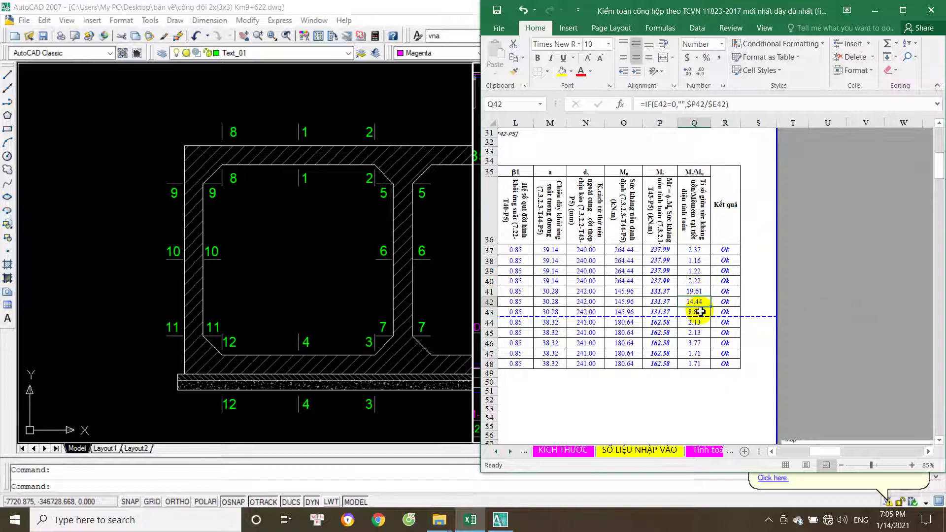
key("Left")
key("Right")
key("Left")
key("Left")
key("Home")
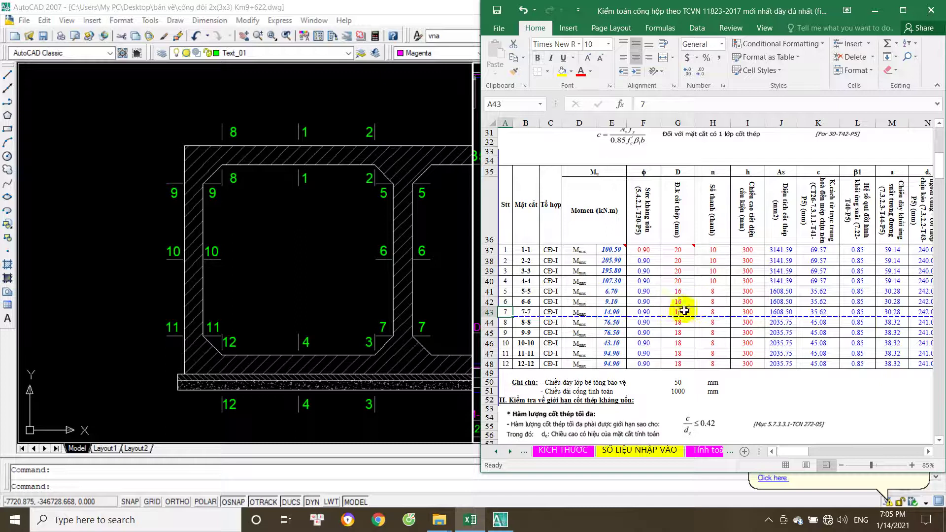
key("Right")
key("Right")
key("Right")
key("Right")
key("Right")
key("Right")
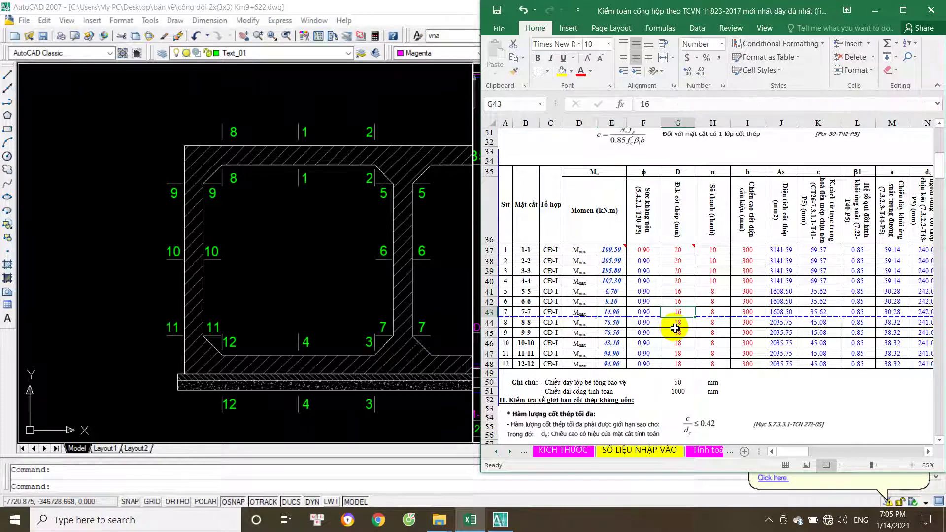
- Set the number of bars n for sections 5-5, 6-6 and 7-7 to 4
left_click(711, 294)
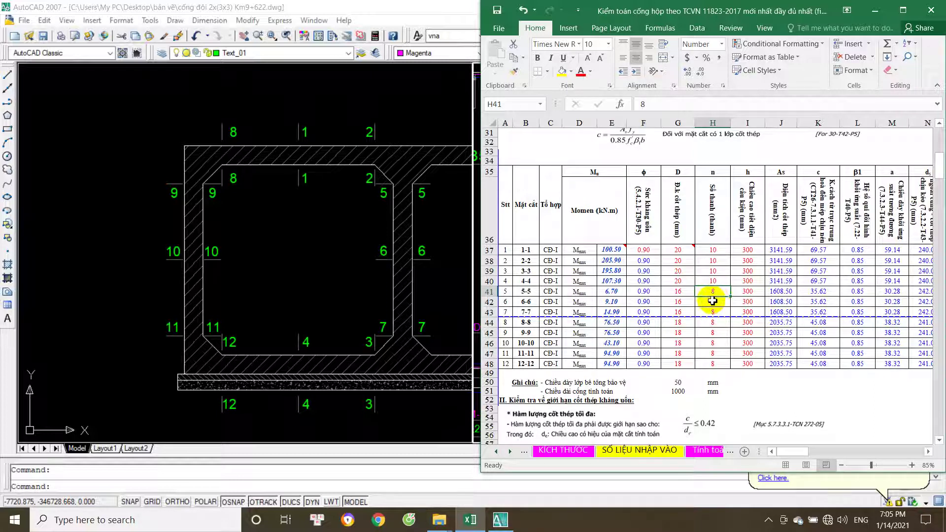
type("4")
left_click(718, 308)
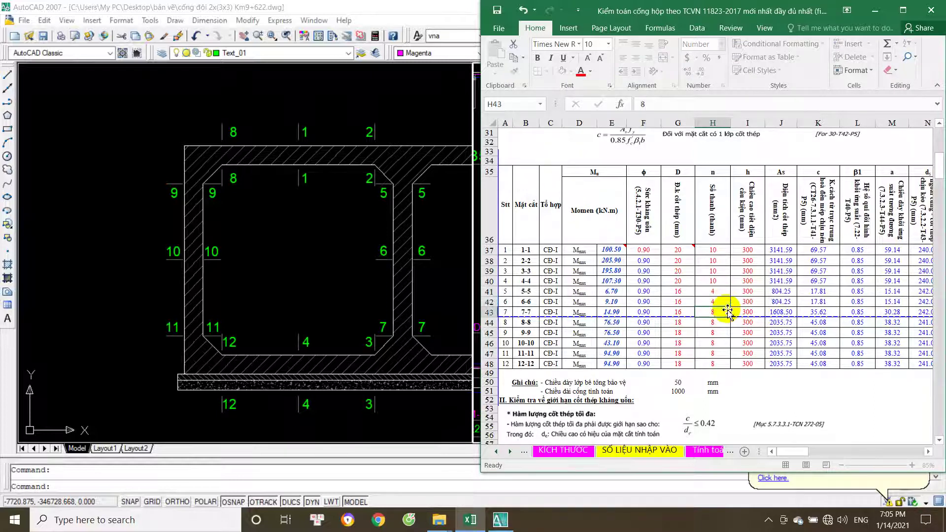
- Check the Mr, Mr/Mu and Kết quả columns of the middle wall sections with the reduced bar count
key("Right")
key("Right")
key("Right")
key("Right")
key("Right")
key("Right")
key("Right")
key("Right")
key("Right")
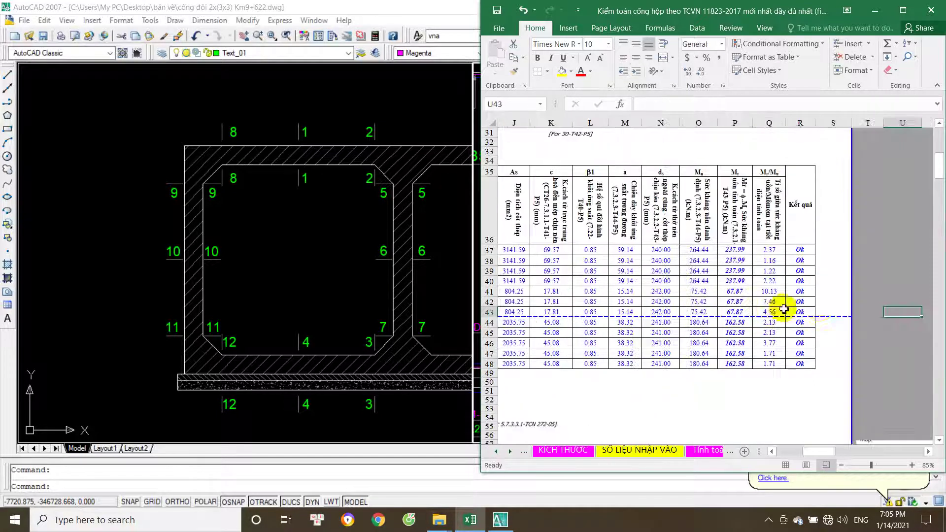
key("Up")
key("Up")
key("Left")
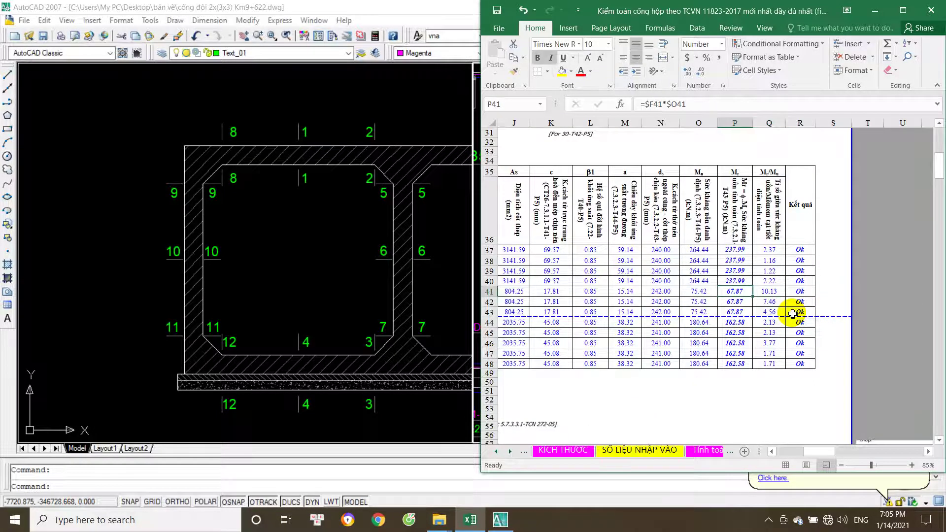
key("Home")
left_click(681, 300)
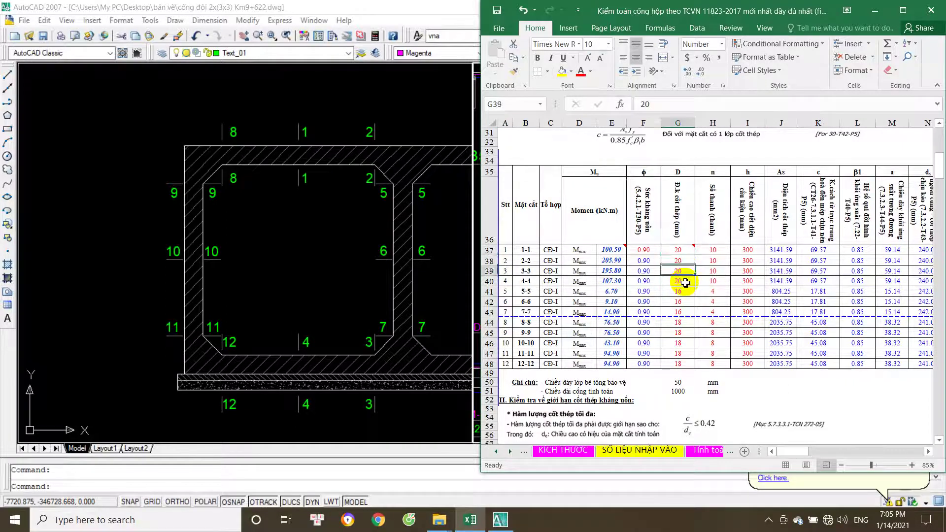
- Switch to AutoCAD and examine the bar labels along the top slab, middle wall and bottom slab
left_click(432, 319)
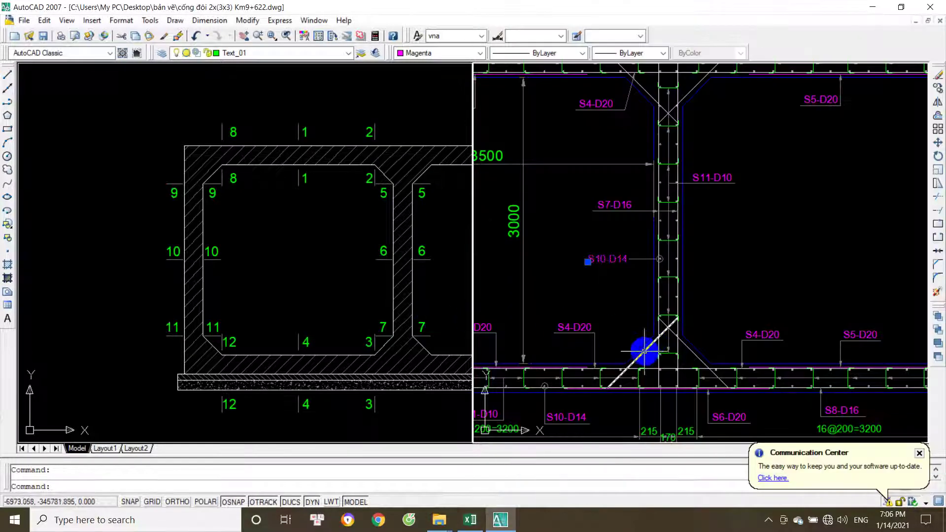
scroll(686, 311, "up", 1)
scroll(587, 338, "up", 1)
scroll(640, 308, "up", 1)
scroll(639, 308, "down", 3)
scroll(649, 213, "up", 2)
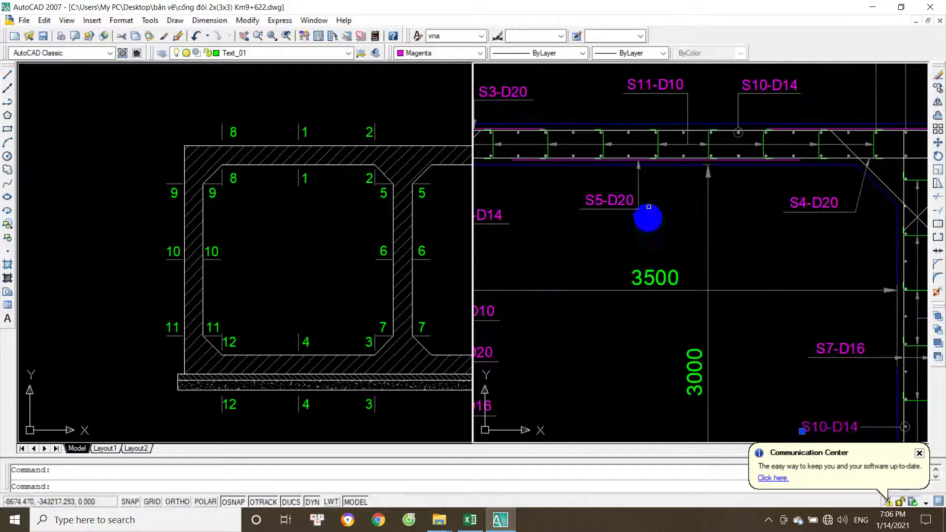
scroll(704, 236, "up", 2)
scroll(744, 258, "down", 3)
scroll(749, 281, "up", 2)
scroll(712, 363, "up", 1)
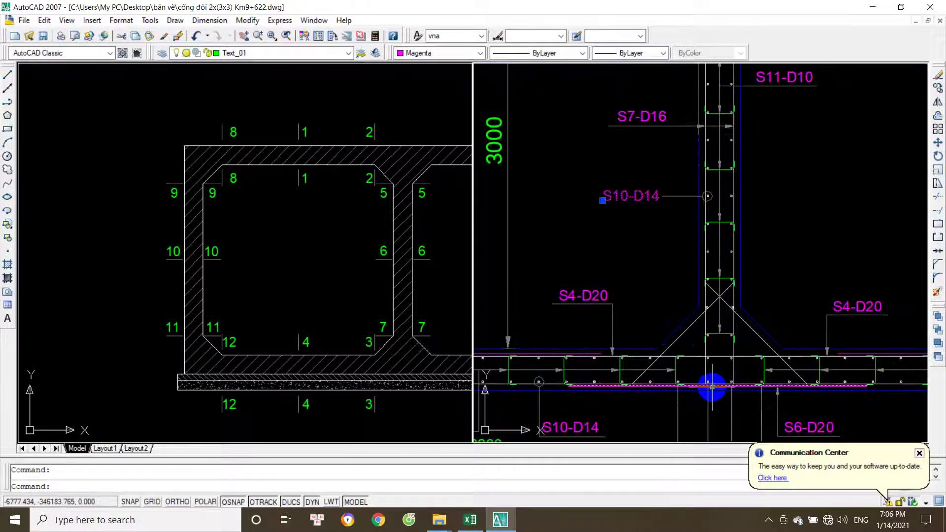
scroll(712, 387, "down", 3)
- Switch to Excel and go over the bar diameter inputs of sections 7-7 and 8-8
left_click(490, 519)
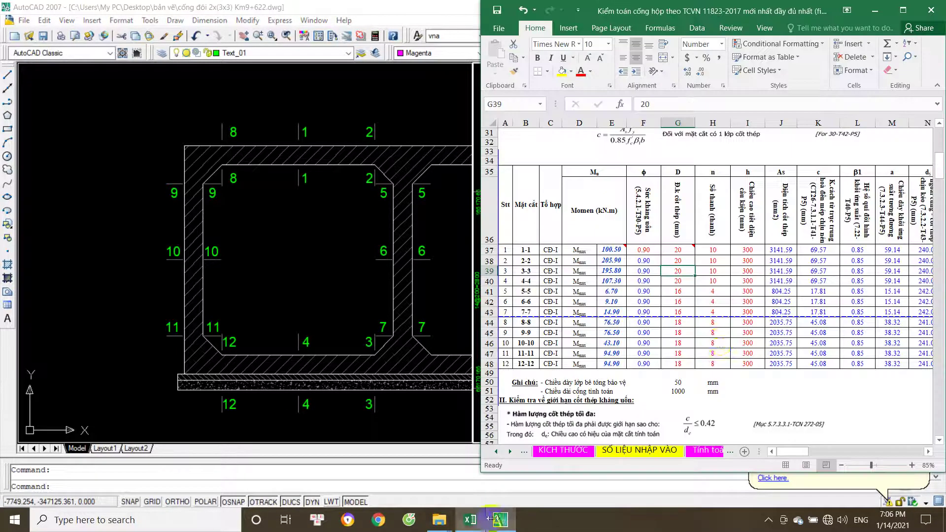
left_click(678, 313)
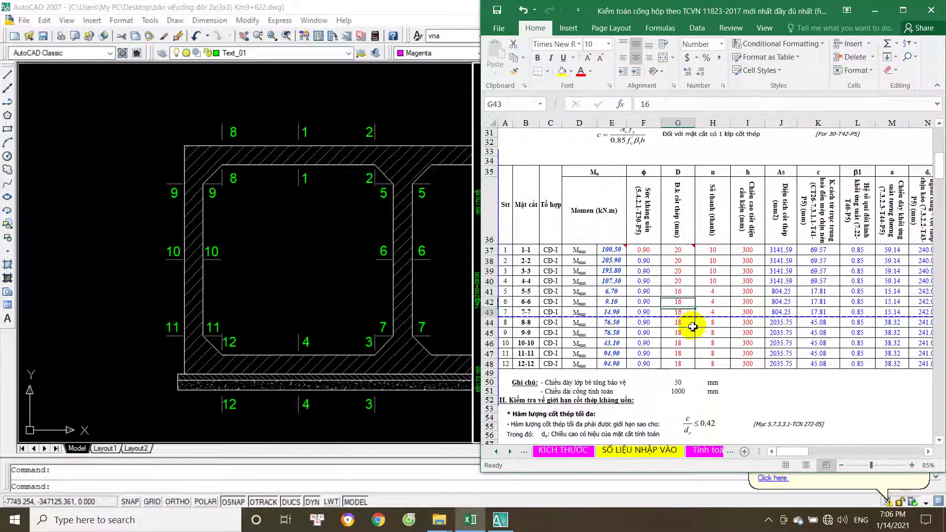
left_click(691, 324)
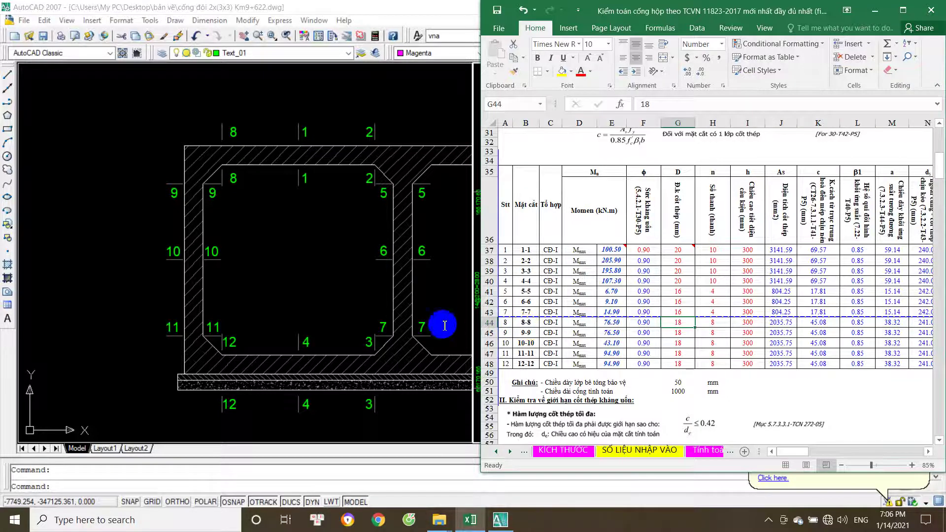
- Switch to AutoCAD and examine the outer bars at the culvert's upper outer corner for section 8-8
left_click(249, 239)
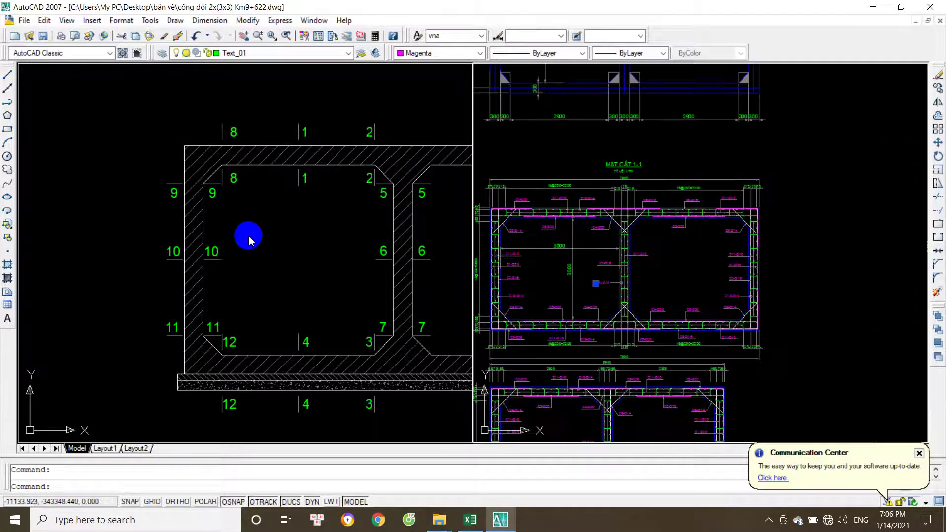
left_click(524, 237)
scroll(529, 237, "up", 6)
left_click(535, 237)
scroll(567, 240, "down", 1)
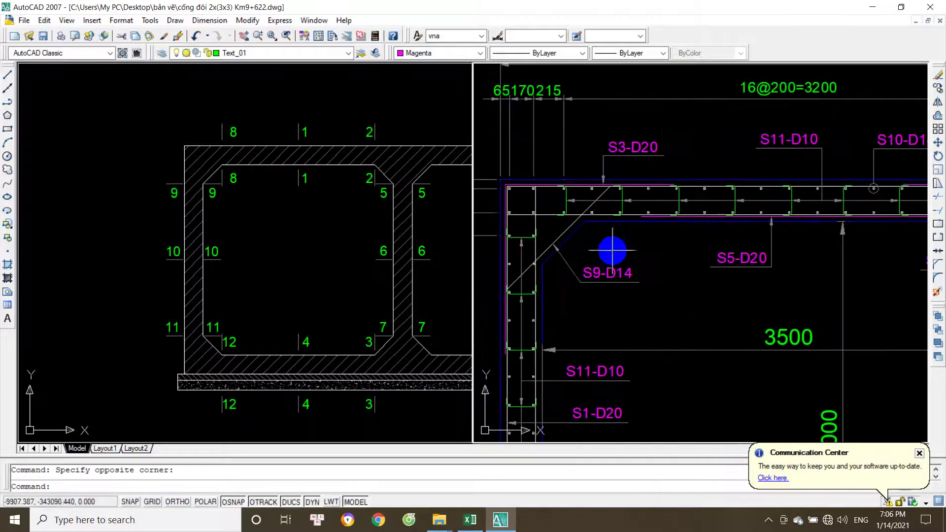
scroll(596, 228, "up", 3)
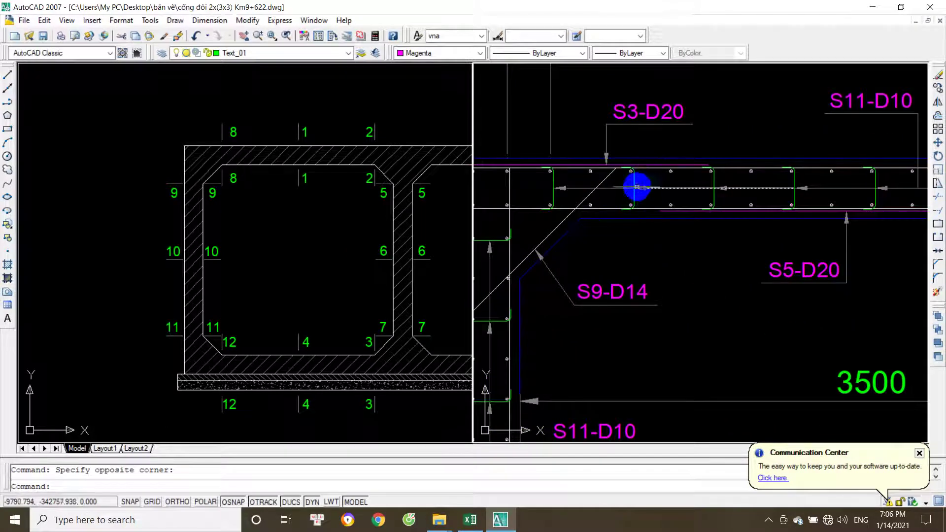
scroll(634, 198, "down", 2)
scroll(635, 199, "up", 4)
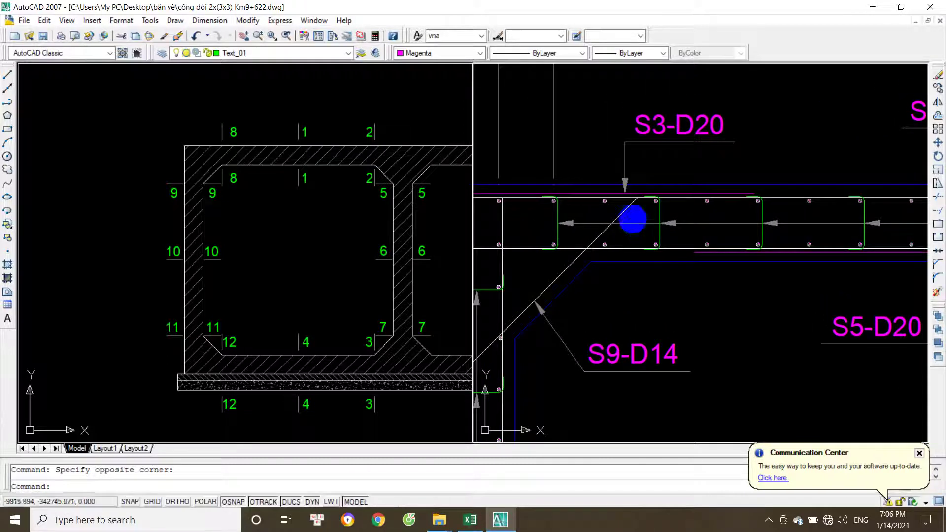
scroll(629, 205, "down", 2)
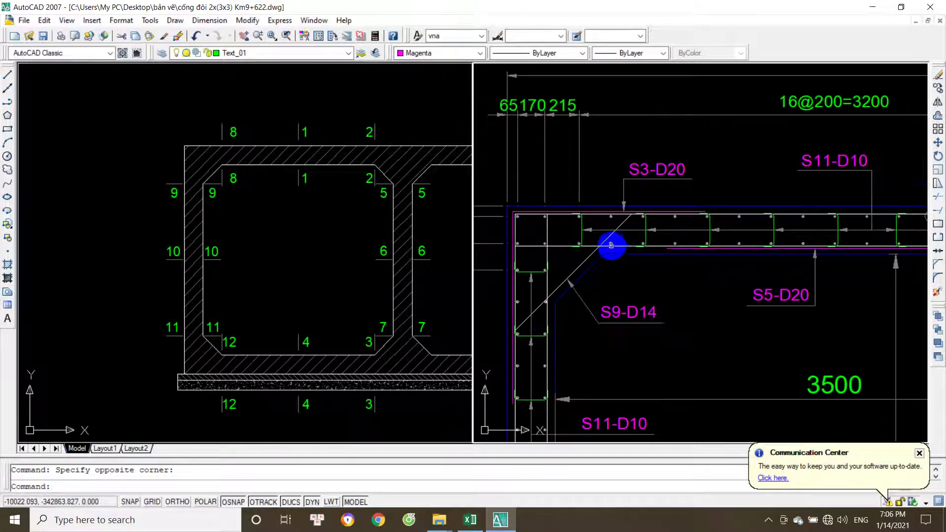
key("Escape")
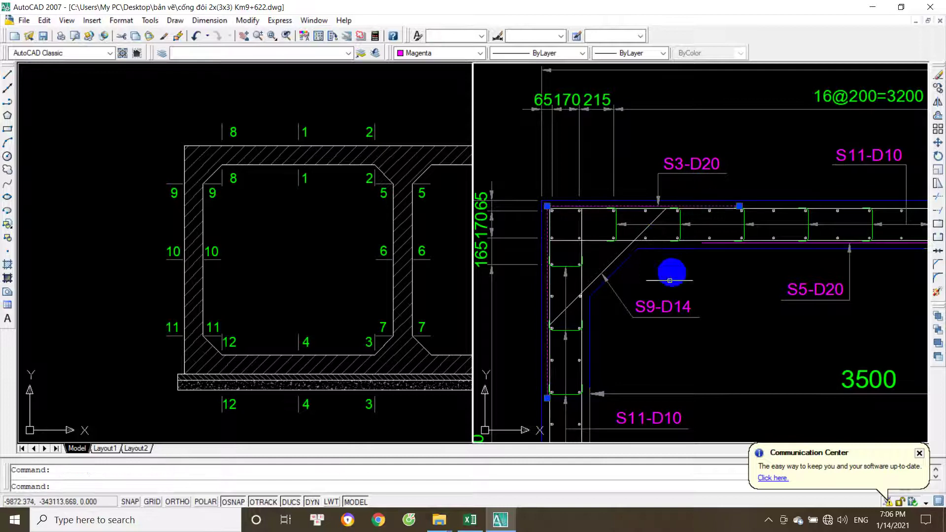
scroll(691, 198, "up", 3)
scroll(691, 199, "down", 3)
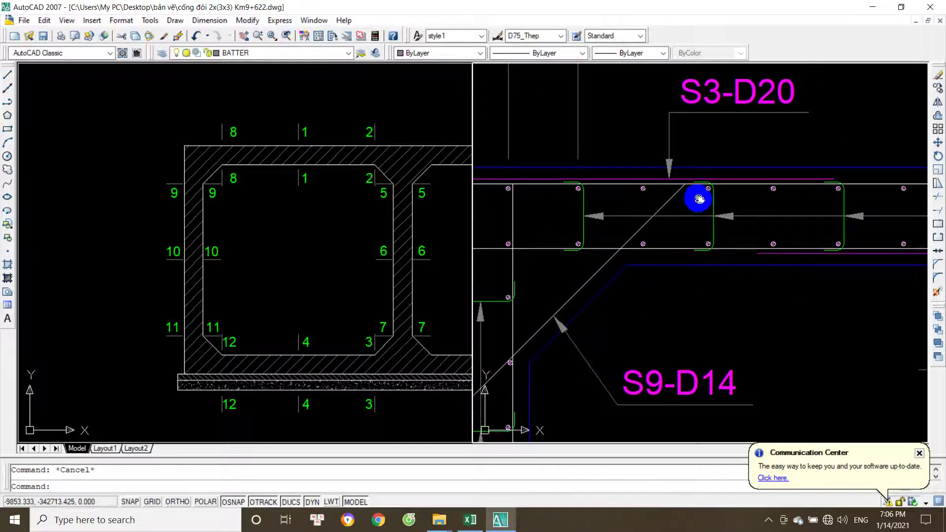
- Switch to Excel and set the bar diameter of section 8-8 to 20 mm
left_click(470, 520)
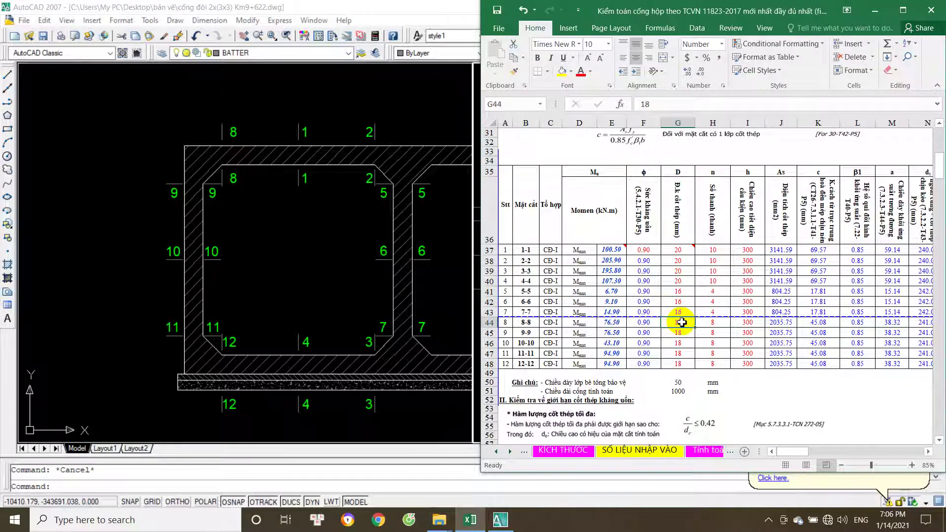
type("20")
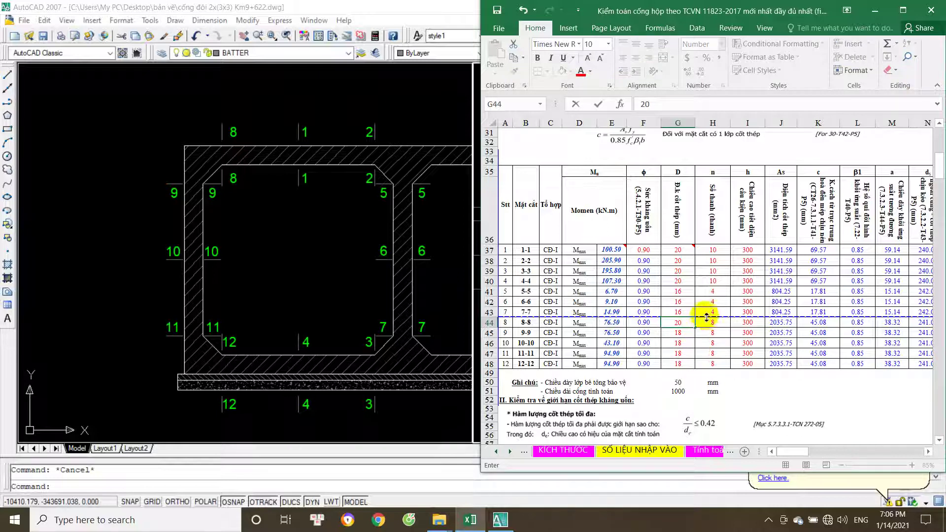
key("Right")
- Check the Mr, Mr/Mu and Kết quả values of section 8-8, and return to the bar diameter column
key("Right")
key("Right")
key("Right")
key("Right")
key("Right")
key("Right")
key("Right")
key("Right")
key("Right")
key("Right")
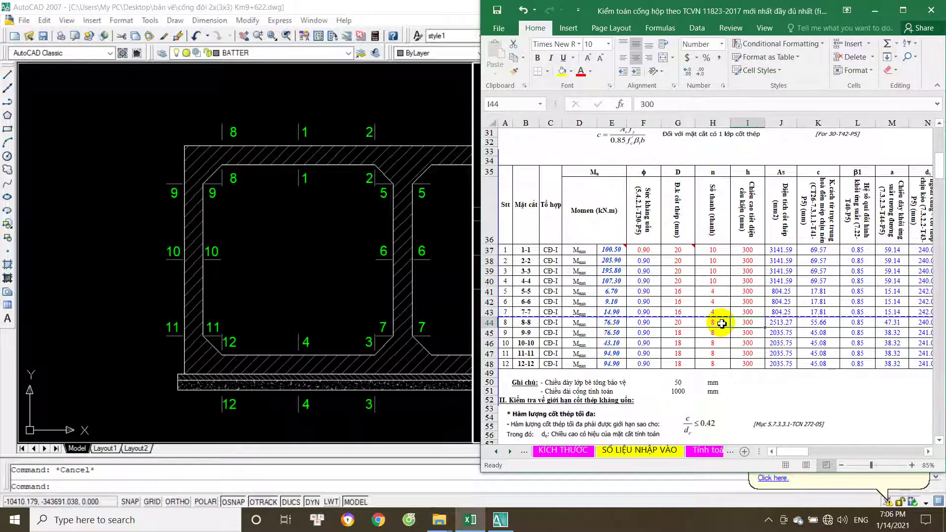
key("Left")
key("Left")
key("Left")
key("Left")
key("Left")
key("Left")
key("Left")
key("Left")
key("Left")
key("Left")
key("Left")
key("Left")
key("Left")
key("Left")
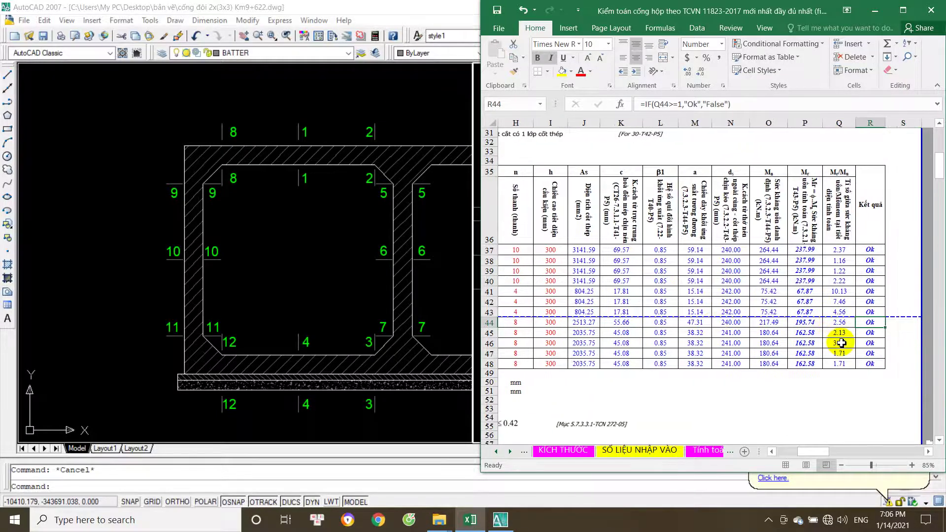
key("Left")
key("Left")
key("Left")
- Select the bar diameter of section 9-9, and switch to AutoCAD to examine the bars at the outer wall's upper end
left_click(652, 333)
left_click(670, 333)
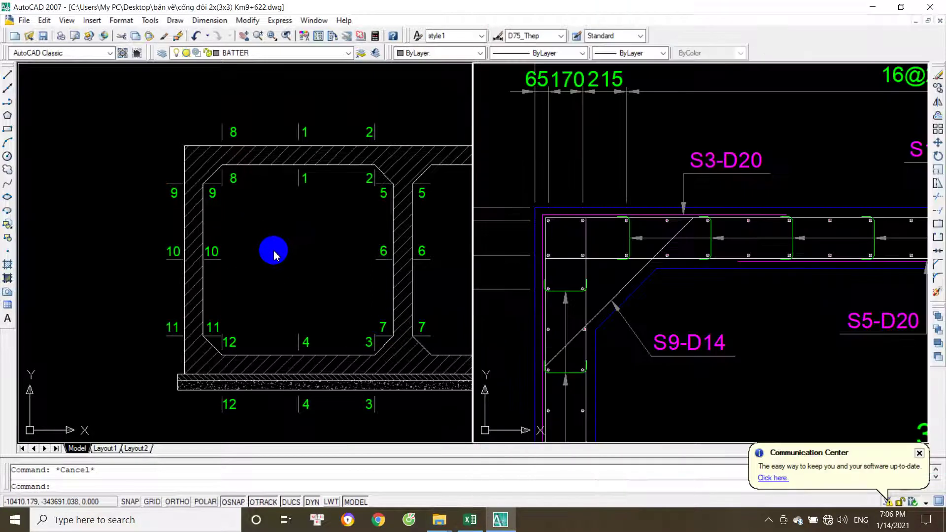
left_click(270, 251)
left_click(559, 316)
left_click(574, 345)
mouse_move(574, 344)
left_mouse_down()
mouse_move(660, 310)
mouse_move(677, 270)
mouse_move(671, 211)
mouse_move(628, 190)
left_mouse_up()
scroll(660, 243, "up", 3)
scroll(694, 228, "down", 3)
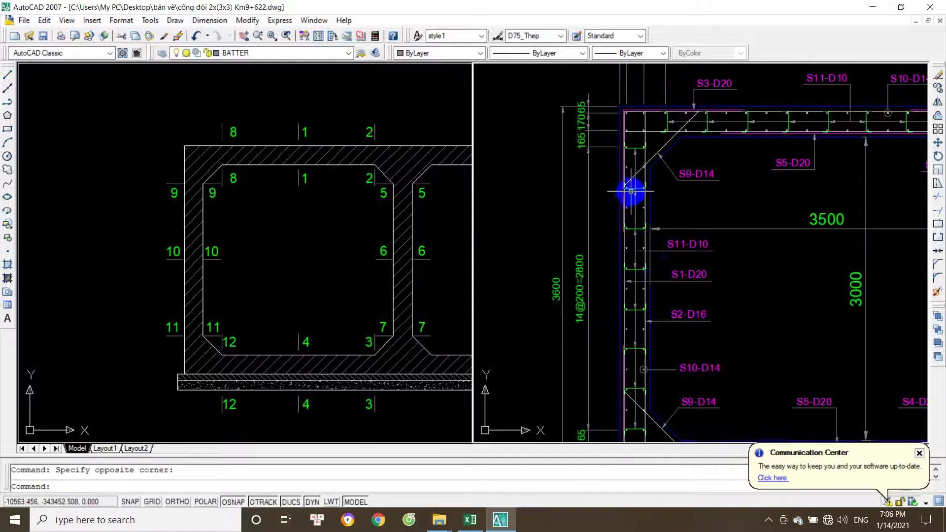
scroll(629, 190, "up", 3)
- Switch to Excel and set the bar diameter of section 9-9 to 20 mm
left_click(475, 526)
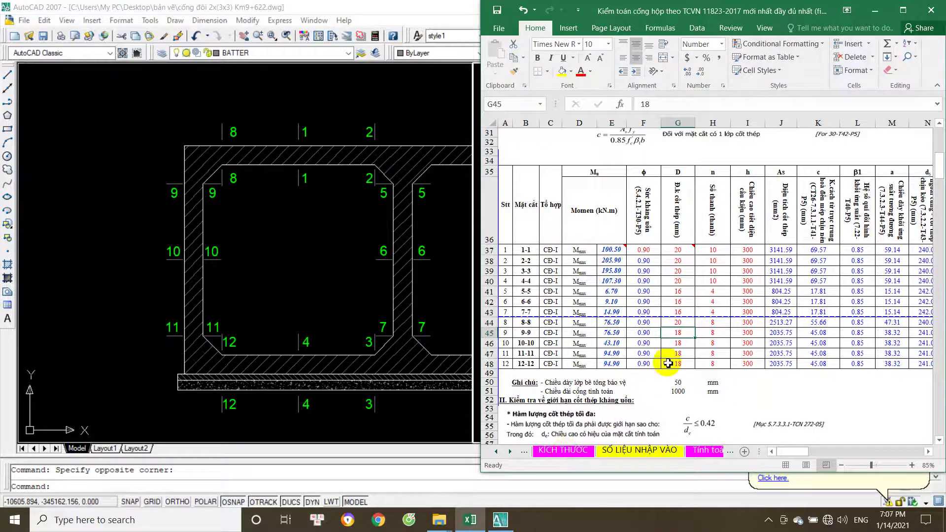
key("Return")
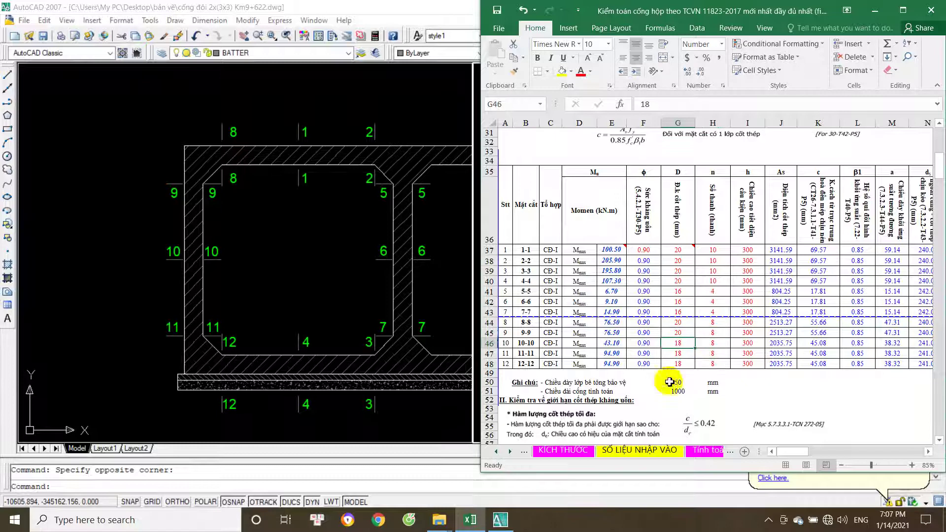
- Switch to AutoCAD and examine the outer wall's bar labels along its height for section 10-10
left_click(339, 318)
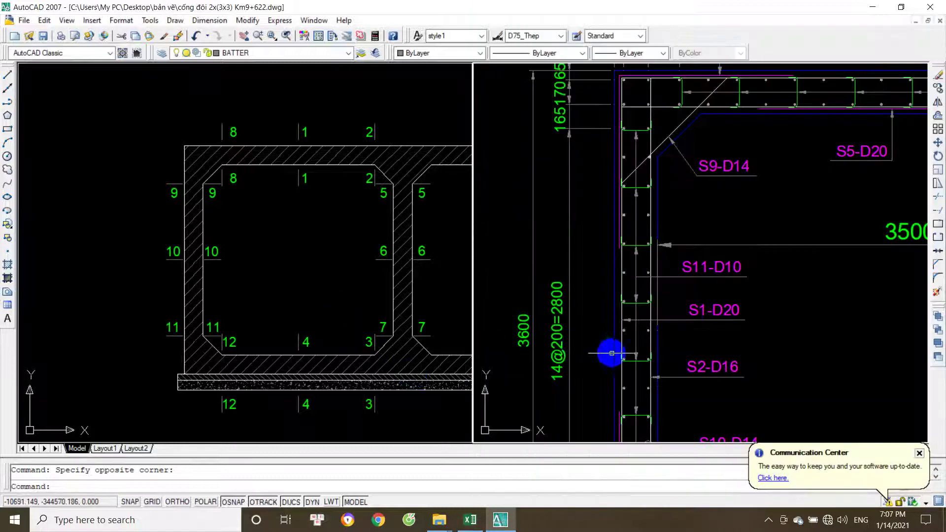
scroll(627, 312, "up", 2)
scroll(664, 335, "down", 4)
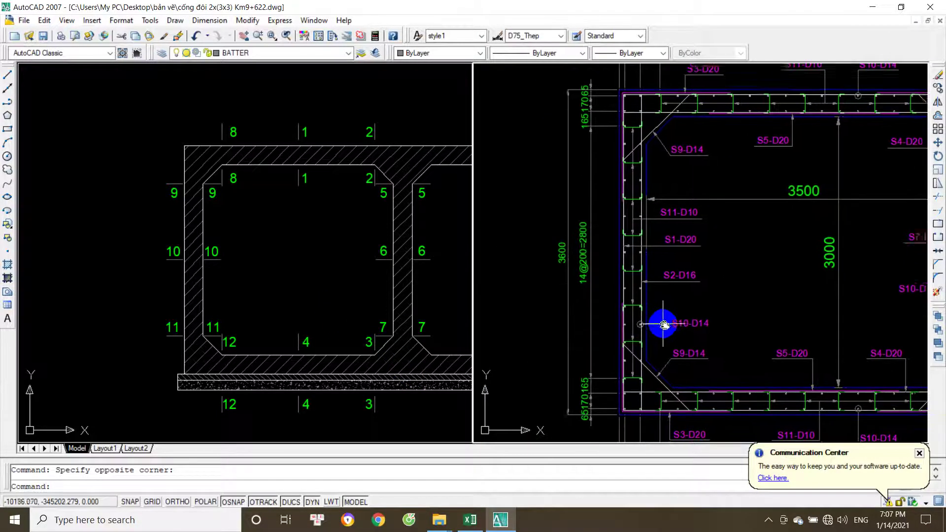
scroll(672, 263, "up", 1)
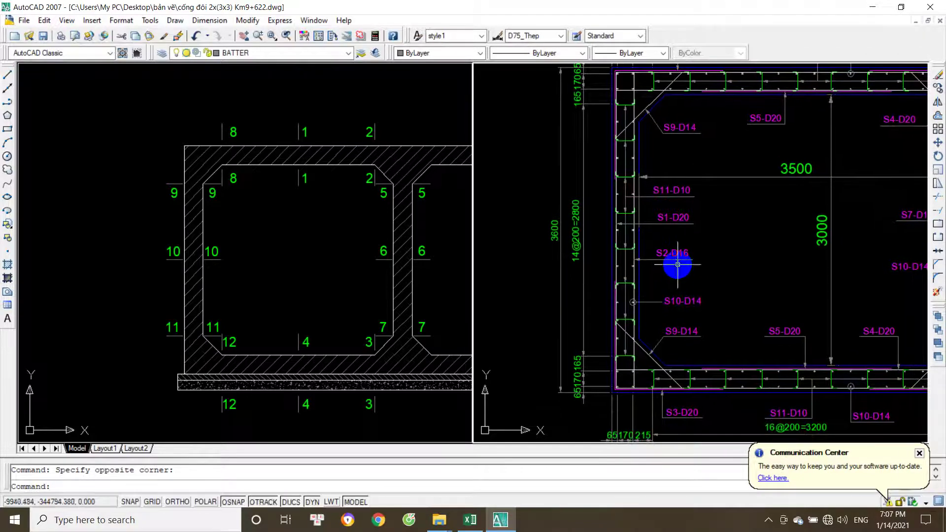
- Check the side-wall bars in the AutoCAD drawing, and set section 10-10 in Excel to 20 mm diameter with 4 bars
scroll(672, 254, "up", 2)
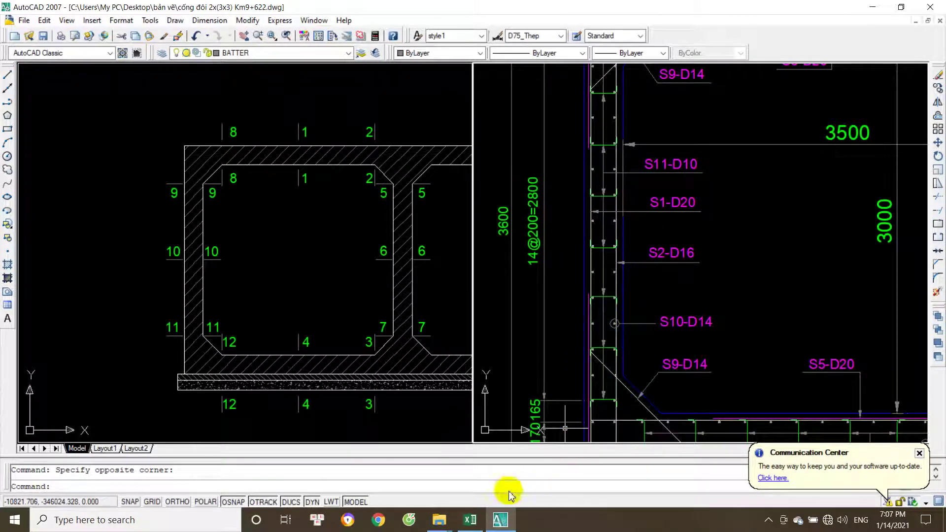
left_click(470, 519)
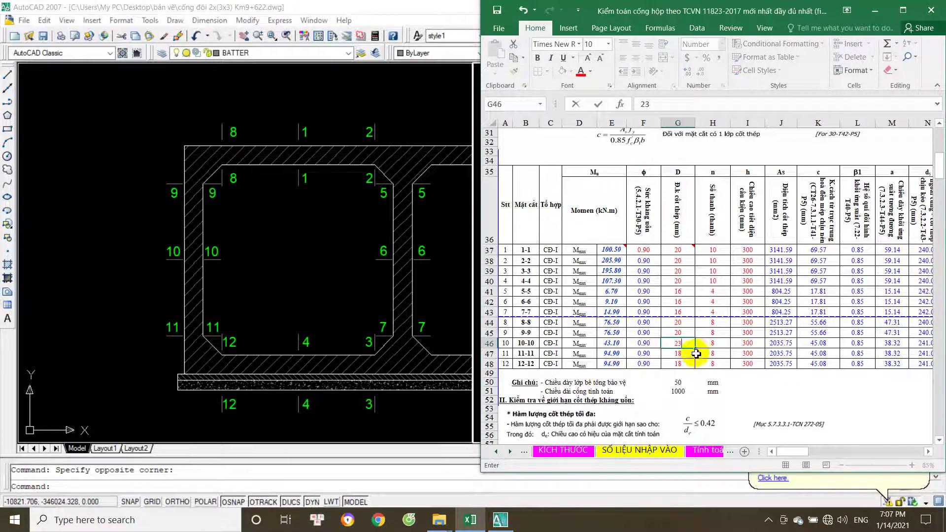
left_click(715, 343)
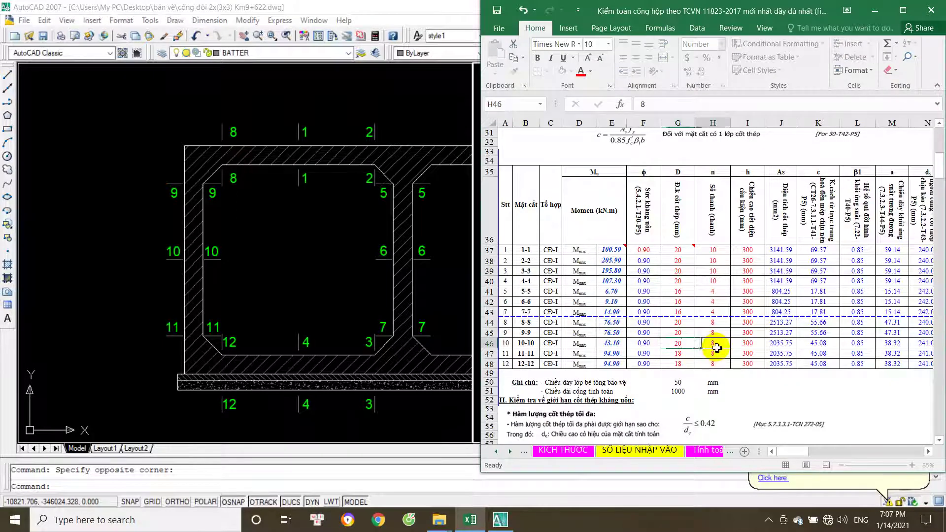
type("4")
key("Tab")
- Review the flexural resistance, safety ratio and verdict calculated for section 10-10
left_click(771, 345)
key("Right")
key("Right")
key("Right")
key("Right")
key("Right")
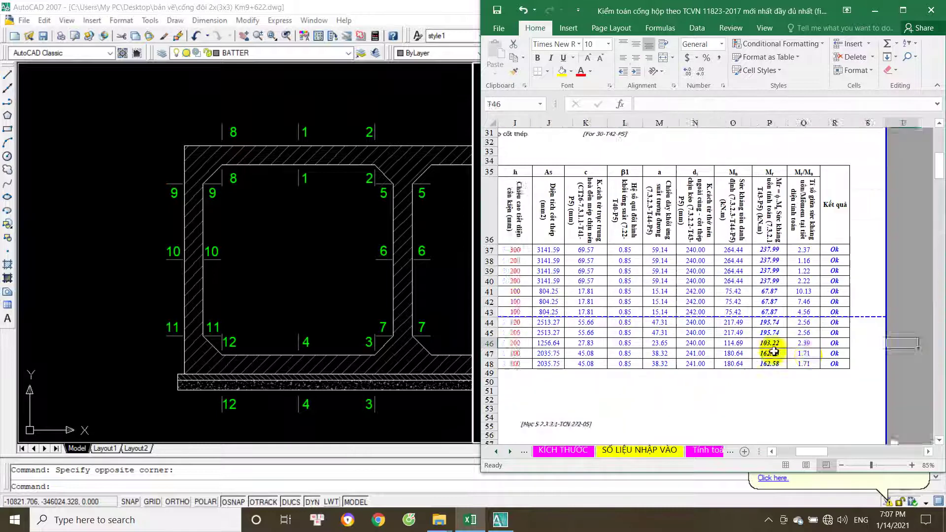
key("Left")
key("Left")
key("Left")
key("Left")
key("Left")
key("Left")
key("Left")
key("Left")
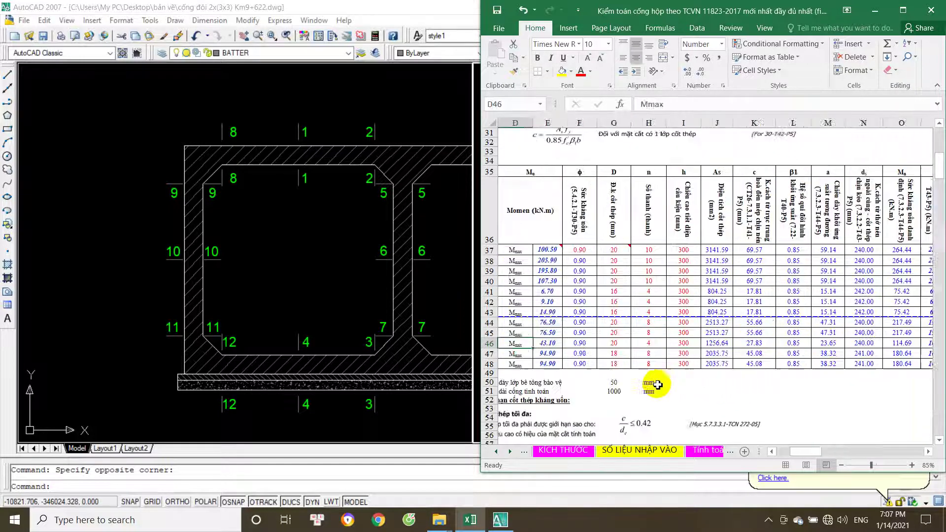
- Check the lower wall reinforcement in the AutoCAD drawing, and set section 11-11's bar diameter to 20 mm in Excel
key("Down")
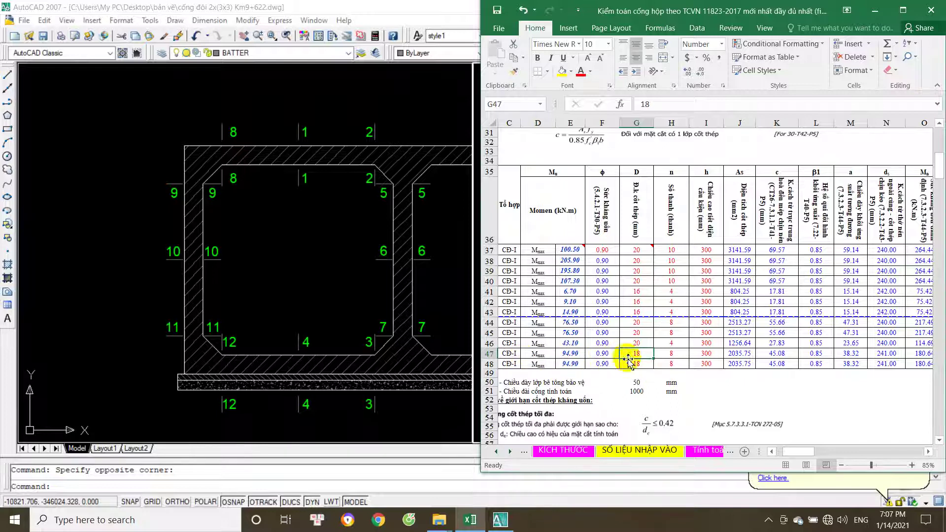
left_click(335, 322)
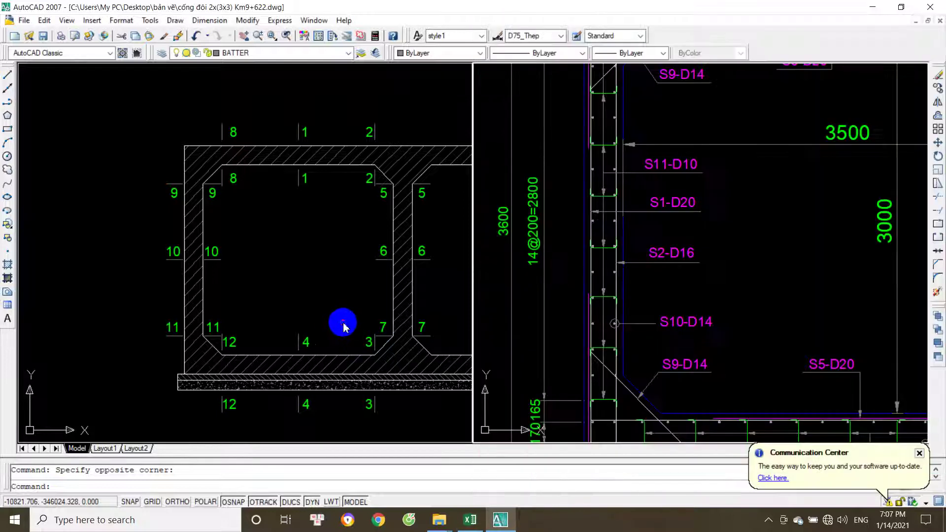
mouse_move(594, 353)
left_mouse_down()
mouse_move(667, 289)
mouse_move(661, 354)
mouse_move(671, 302)
mouse_move(612, 264)
left_mouse_up()
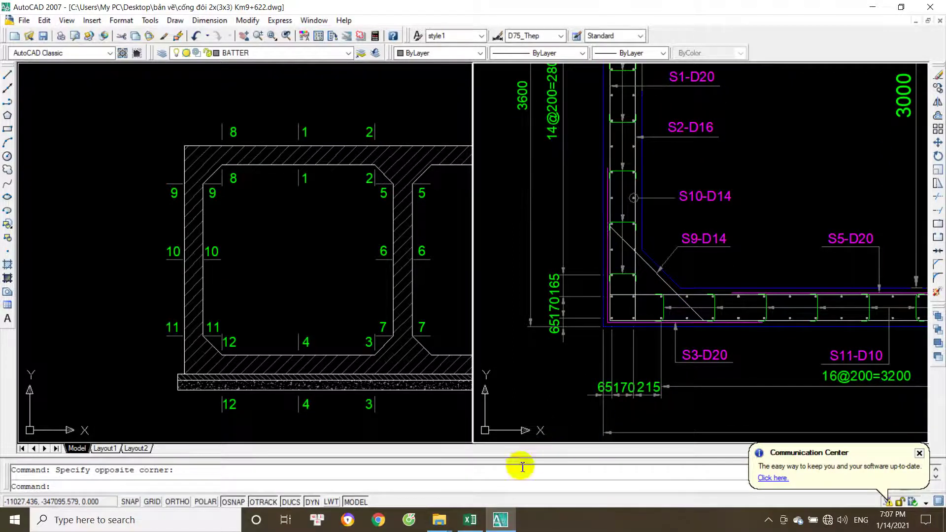
left_click(470, 521)
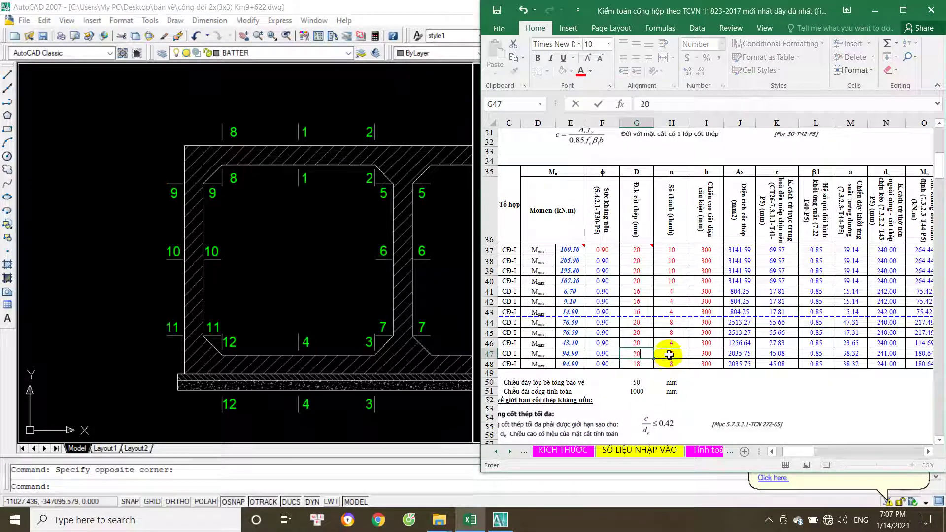
left_click(670, 353)
- Review the flexural resistance, safety ratio and verdict calculated for section 11-11
key("Right")
key("Right")
key("Right")
key("Right")
key("Right")
key("Right")
key("Right")
key("Right")
key("Right")
key("Right")
key("Right")
key("Right")
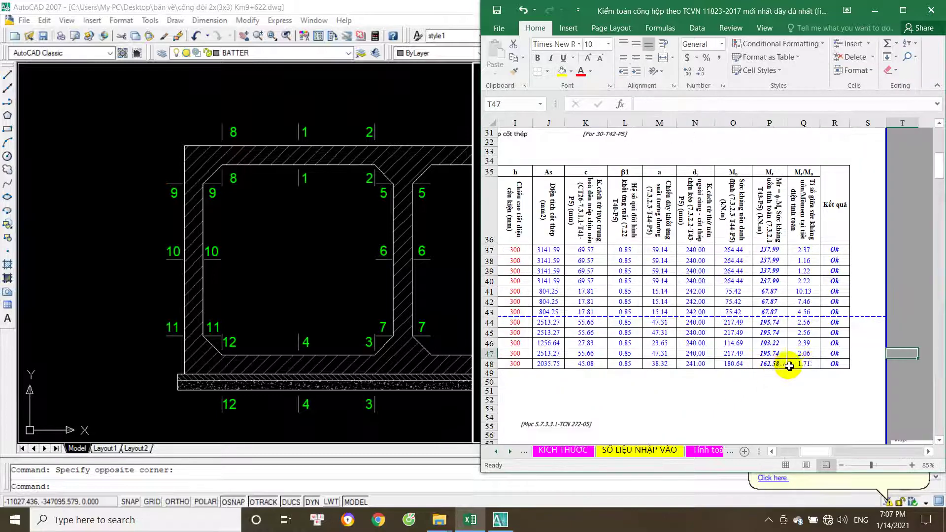
key("Left")
key("Left")
key("Left")
key("Left")
key("Left")
key("Left")
key("Left")
key("Left")
key("Left")
key("Left")
key("Left")
key("Left")
key("Left")
key("Left")
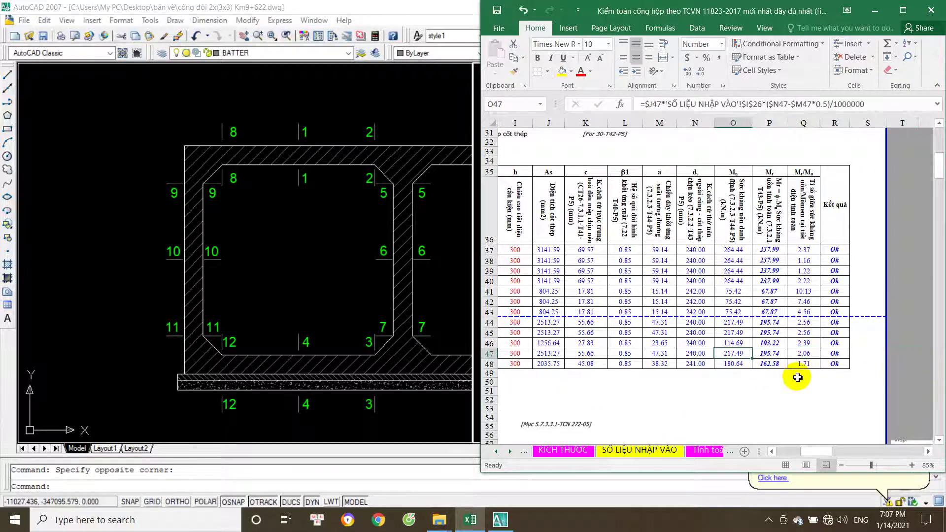
key("Left")
key("Left")
key("Left")
key("Left")
- Check the bottom slab corner bars labelled S3 in the AutoCAD drawing, and set section 12-12's bar diameter to 20 mm in Excel
left_click(662, 365)
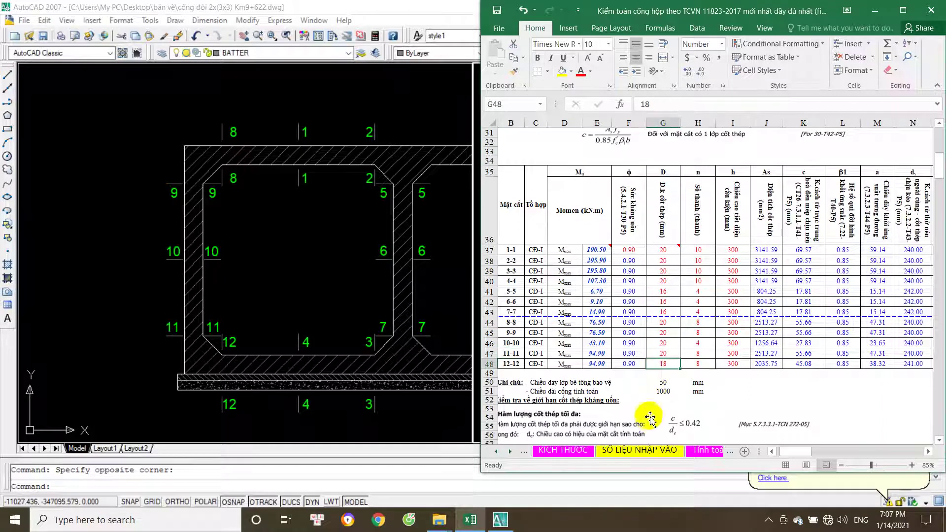
left_click(463, 379)
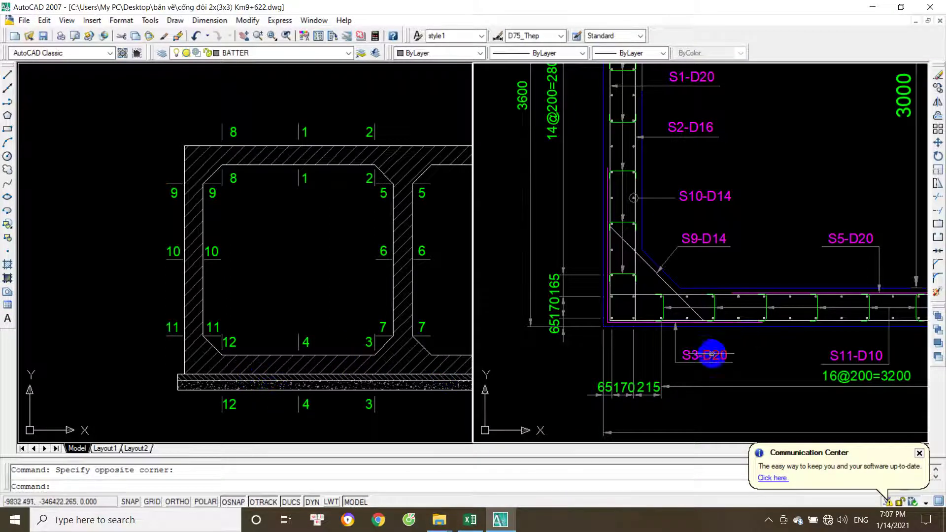
left_click(711, 357)
key("Escape")
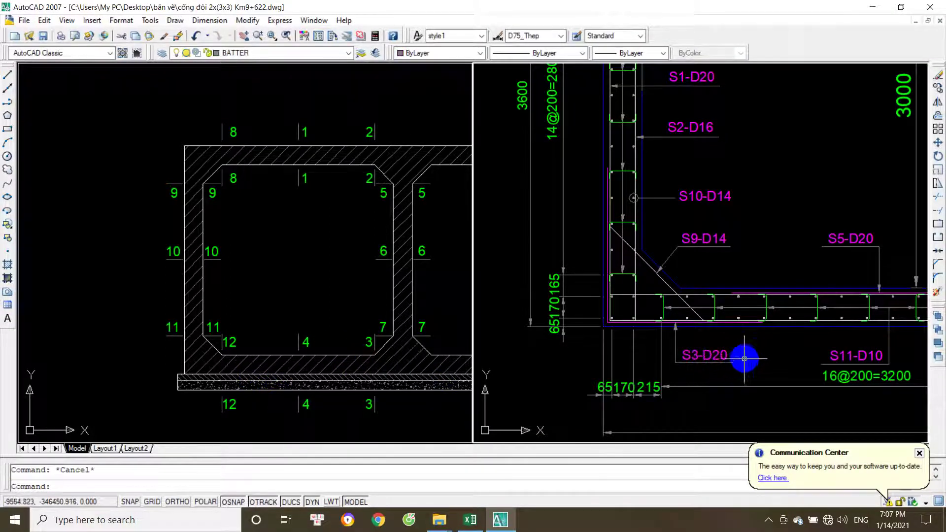
left_click_drag(743, 355, 732, 352)
left_click(470, 520)
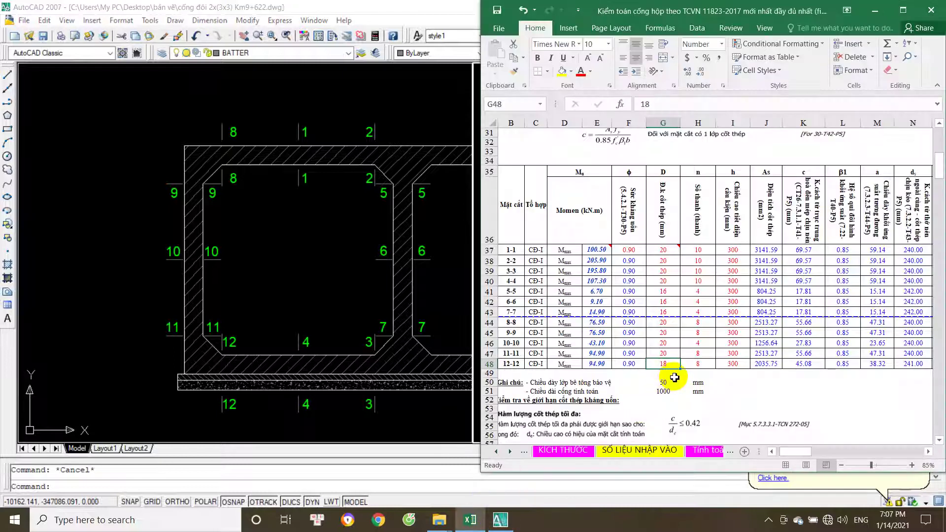
type("20")
- Look across the calculated values in section 12-12's row of the flexural check table
key("Right")
key("Right")
key("Right")
key("Right")
key("Right")
key("Right")
key("Right")
key("Right")
key("Right")
key("Right")
key("Right")
key("Right")
key("Right")
key("Right")
key("Right")
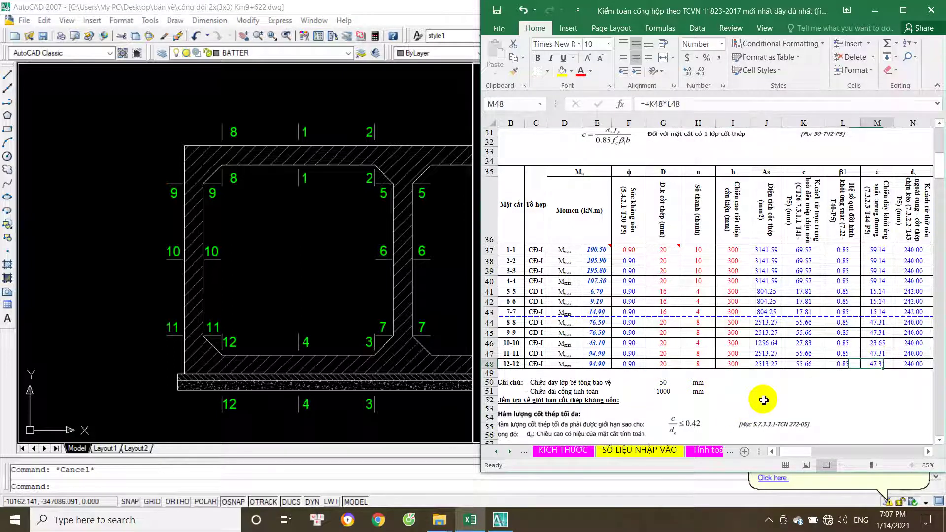
key("Left")
key("Left")
key("Left")
key("Left")
key("Left")
key("Left")
key("Left")
key("Left")
key("Left")
key("Left")
key("Left")
key("Left")
key("Left")
key("Left")
key("Left")
key("Left")
key("Left")
key("Left")
key("Left")
key("Left")
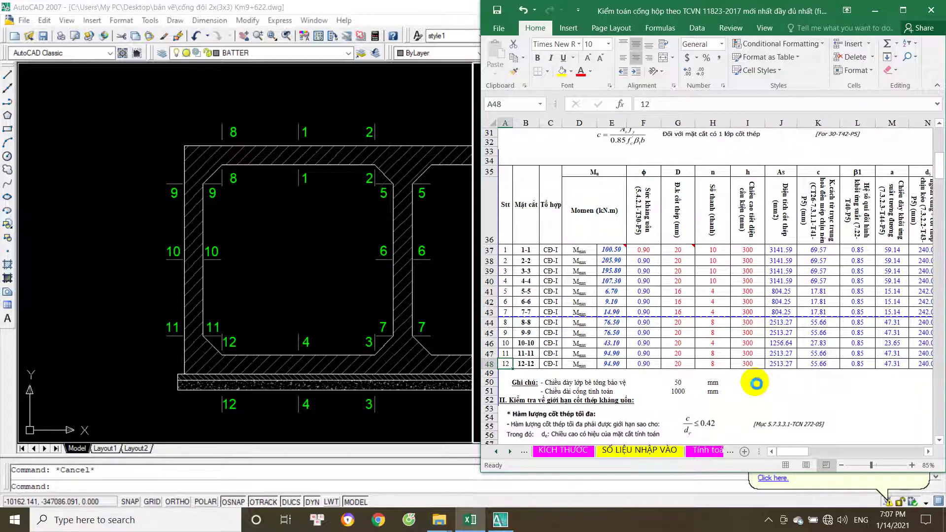
- Examine the concrete cover and culvert length notes and the maximum and minimum reinforcement formulas in part II
scroll(734, 386, "down", 1)
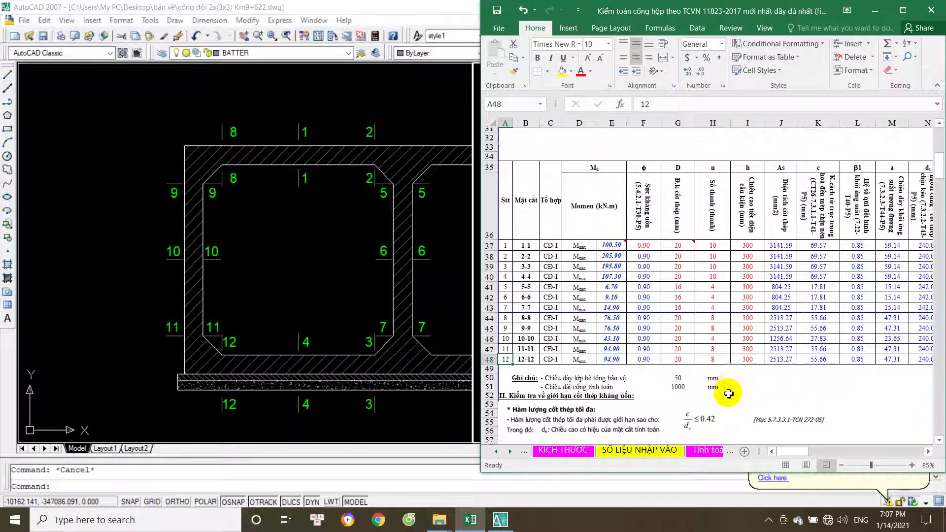
left_click(574, 355)
left_click(667, 356)
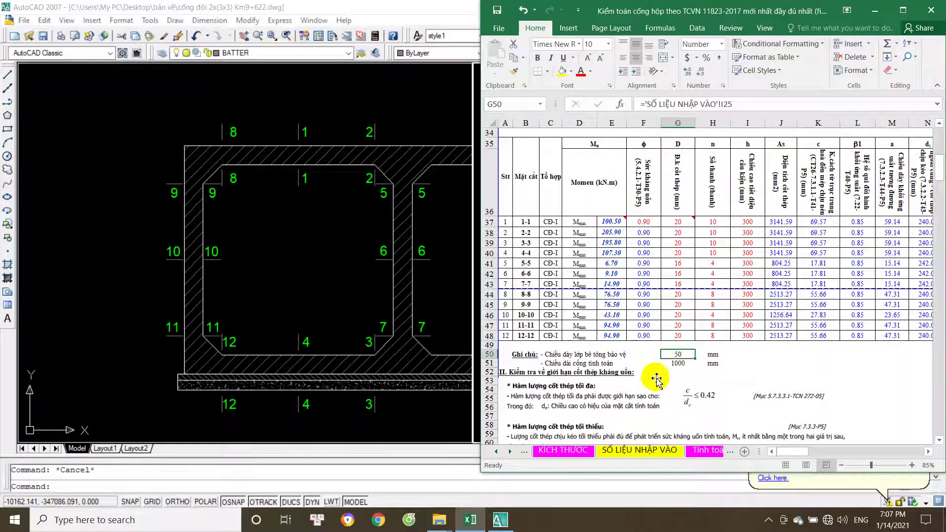
scroll(650, 369, "down", 2)
scroll(650, 361, "down", 1)
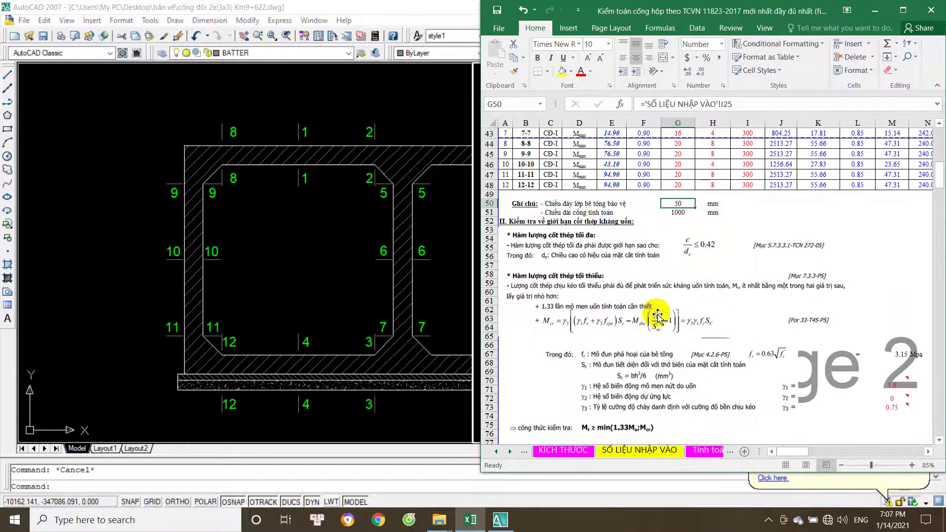
left_click(675, 211)
scroll(679, 309, "down", 3)
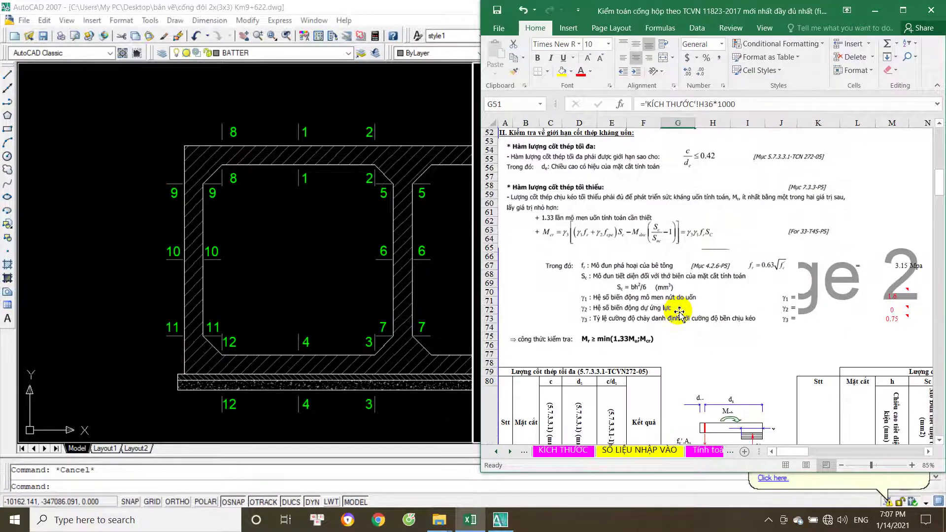
scroll(682, 319, "down", 2)
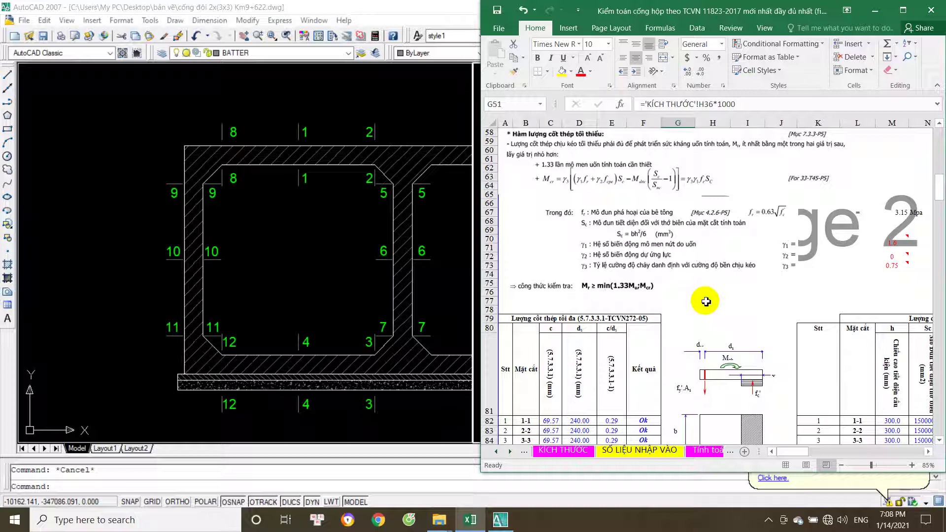
scroll(705, 301, "down", 6)
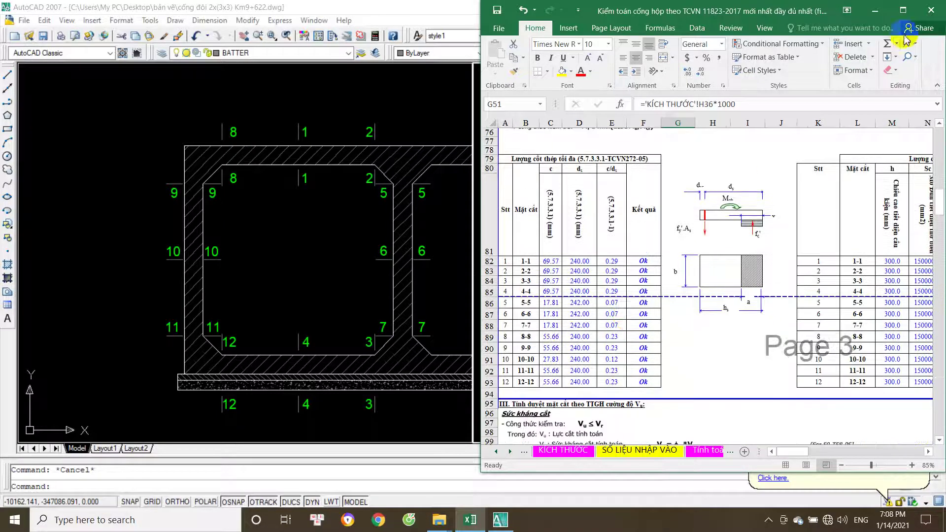
- Maximize the workbook and inspect the c, c/de and verdict formulas in the maximum reinforcement table
left_click(903, 10)
left_click(161, 282)
left_click(101, 280)
left_click(76, 262)
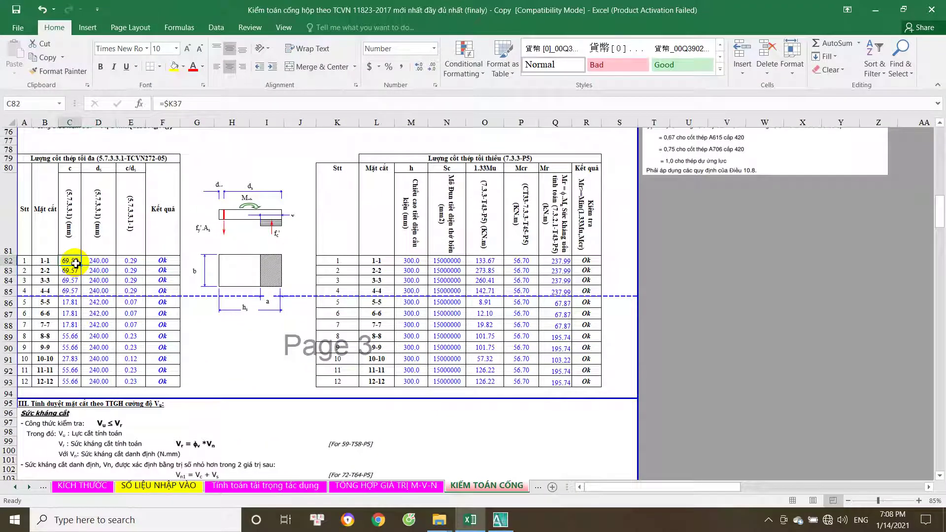
scroll(86, 275, "up", 3)
scroll(87, 275, "down", 3)
left_click(142, 272)
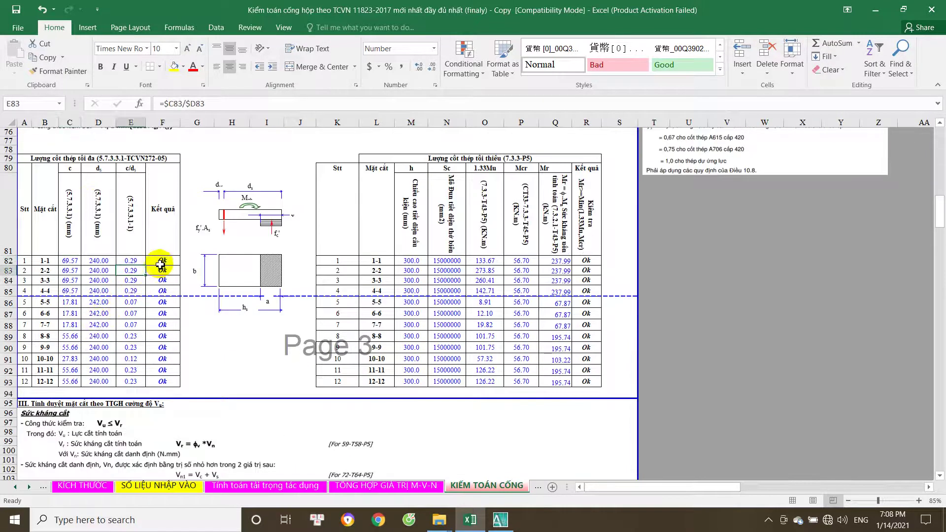
left_click(163, 261)
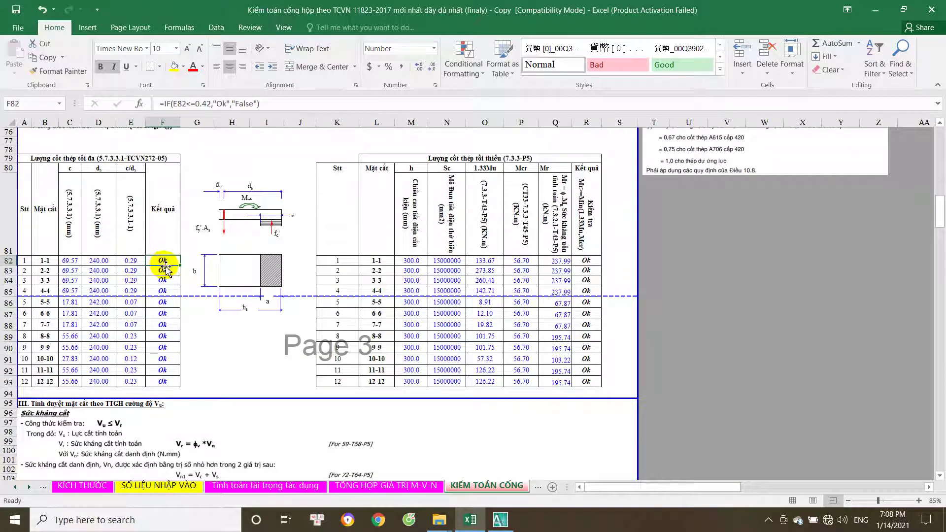
- Inspect section 1-1's resistance and verdict formulas in the minimum reinforcement table against the part II criteria
left_click(375, 260)
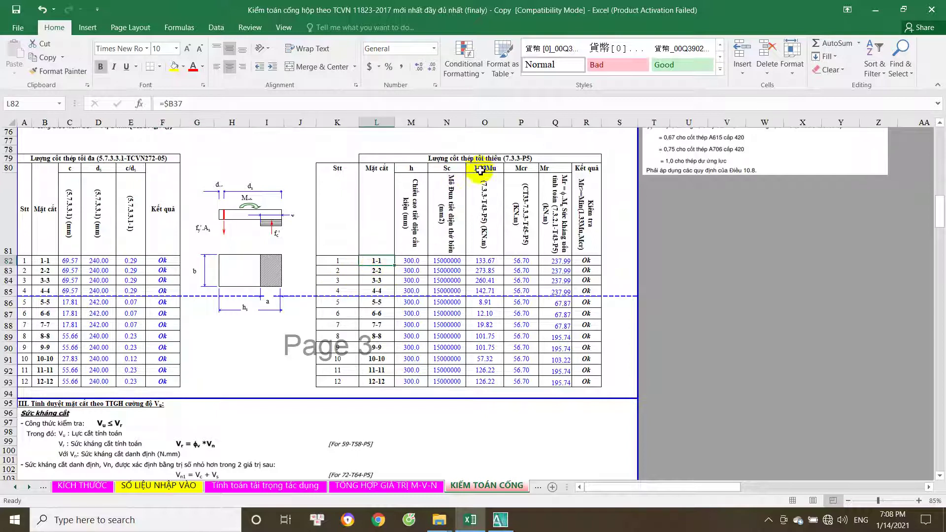
left_click(554, 261)
left_click(586, 260)
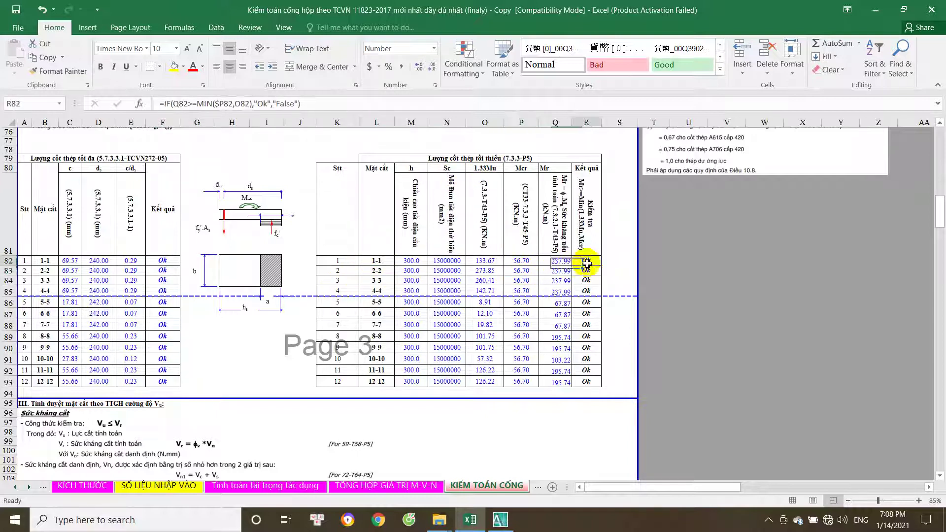
scroll(567, 334, "down", 1)
scroll(567, 334, "up", 15)
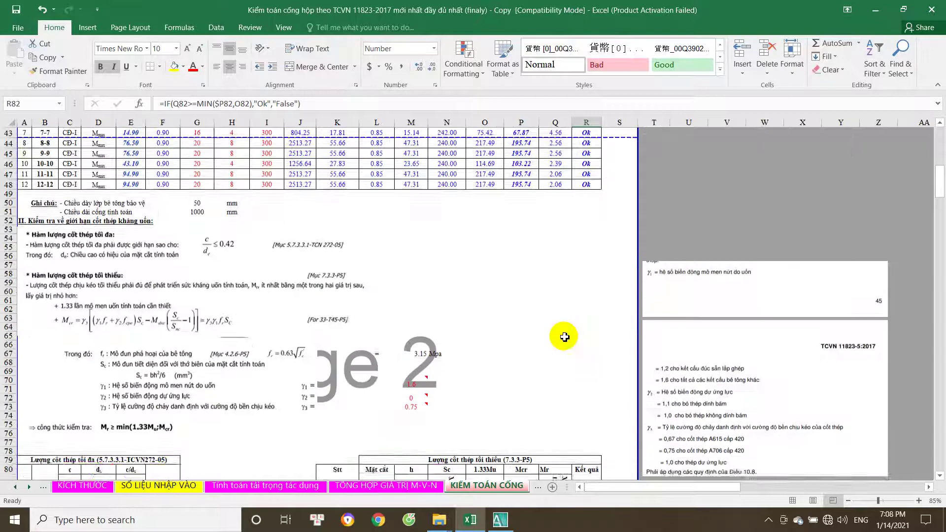
- Examine the shear resistance formulas in part III and the effective depth formulas in its check table
scroll(205, 379, "down", 20)
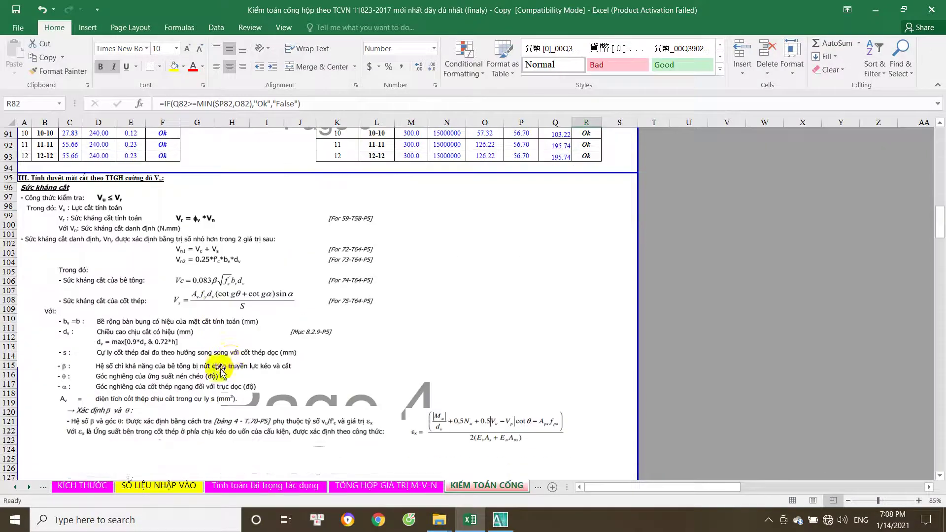
scroll(232, 360, "down", 5)
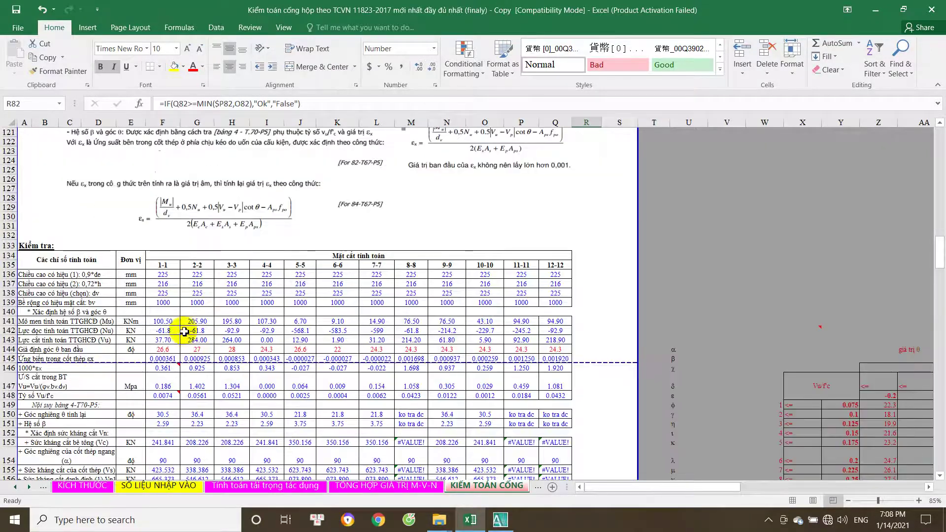
left_click(185, 321)
key("Left")
key("Left")
key("Left")
key("Up")
key("Up")
key("Up")
key("Up")
key("Up")
key("Right")
key("Right")
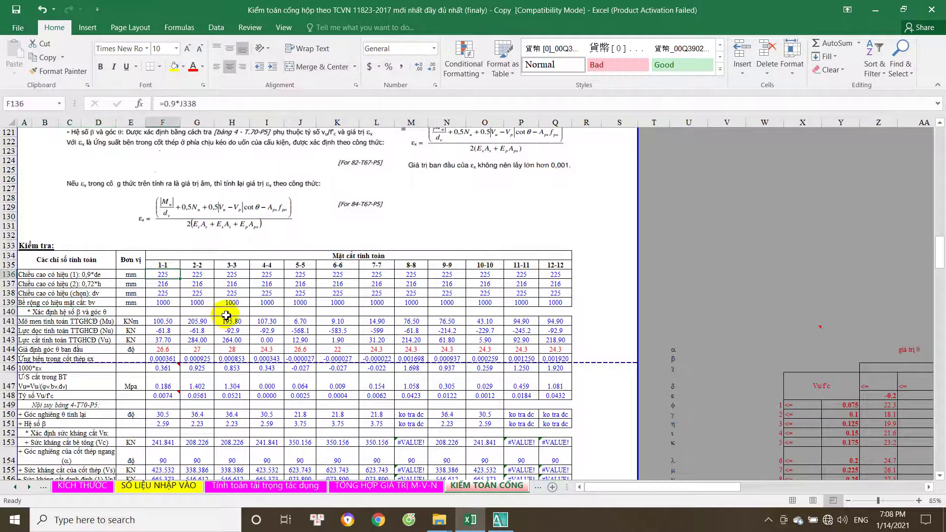
key("Right")
- Return to the minimum reinforcement criteria and view the note on the γ1 cracking moment factor
scroll(227, 315, "up", 18)
scroll(227, 316, "up", 8)
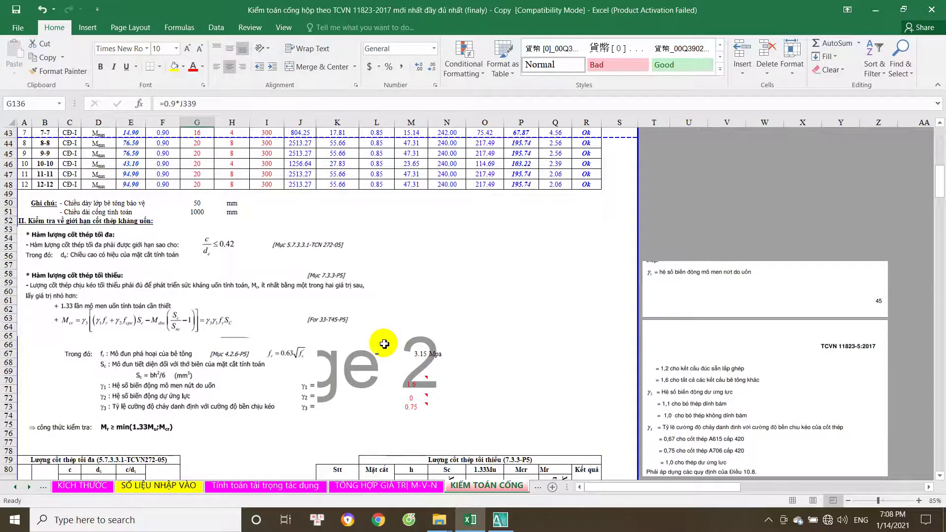
scroll(385, 343, "down", 4)
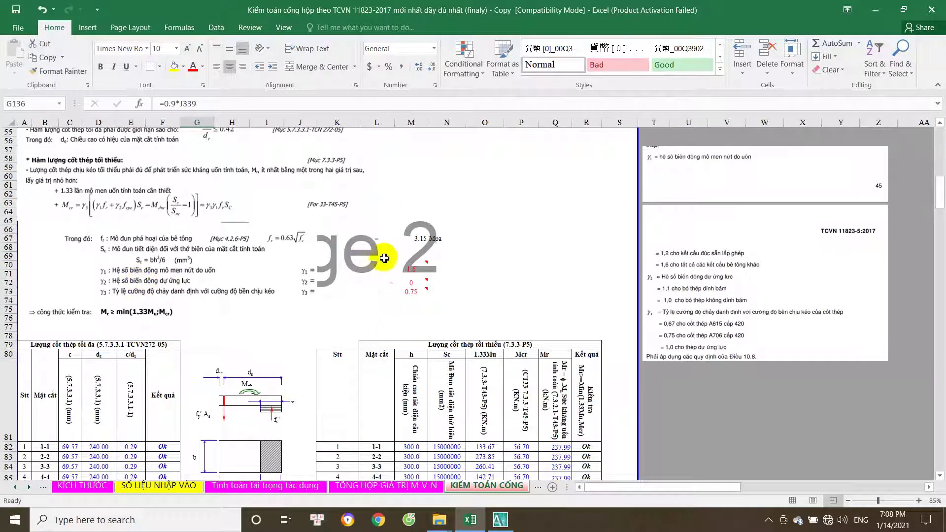
left_click(412, 267)
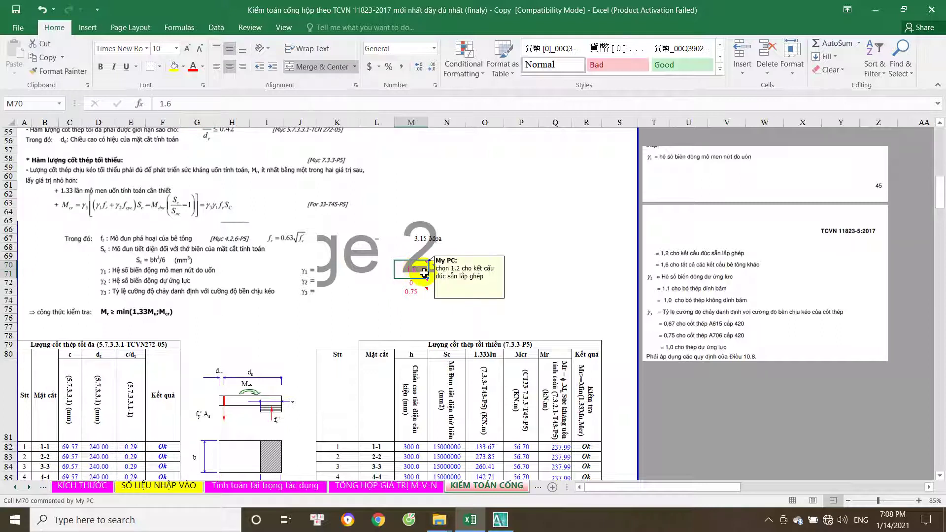
- Review the selectable γ1 values and the notes on choosing γ2 and γ3 in the minimum reinforcement criteria
mouse_move(418, 268)
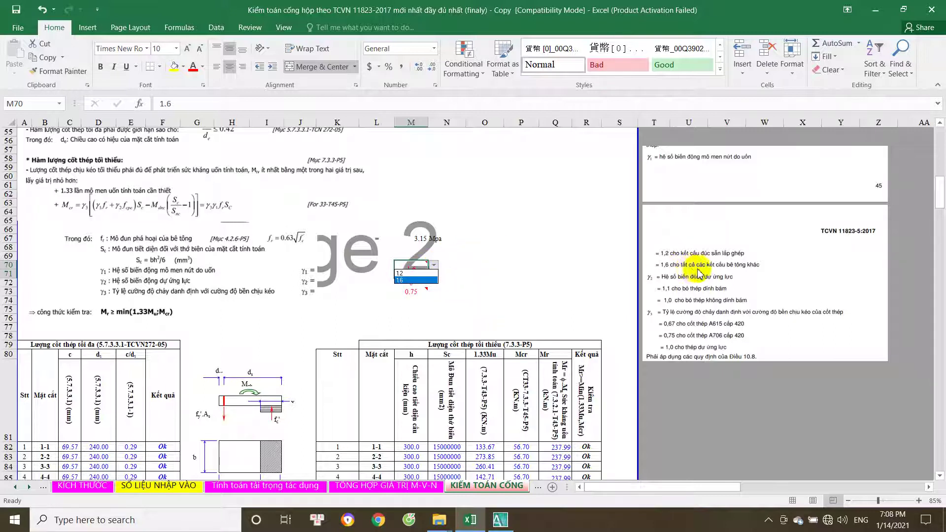
left_click(433, 266)
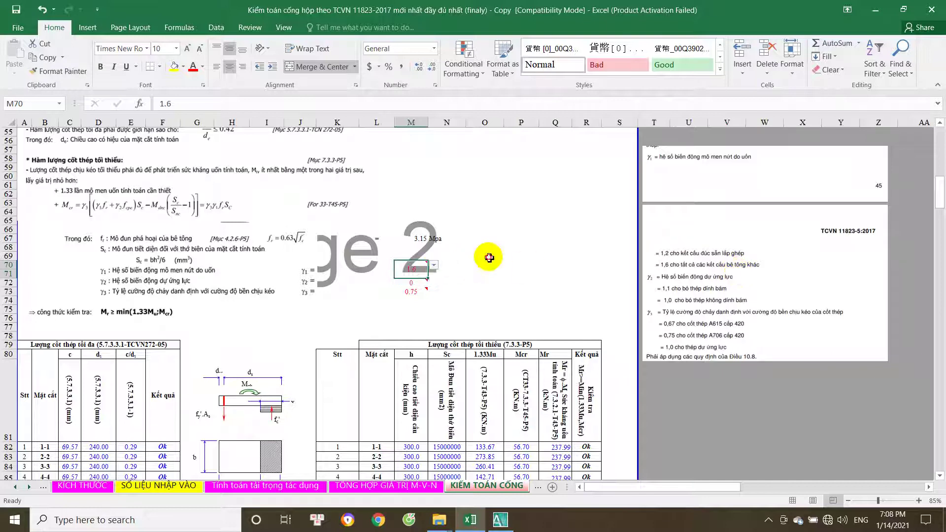
mouse_move(418, 273)
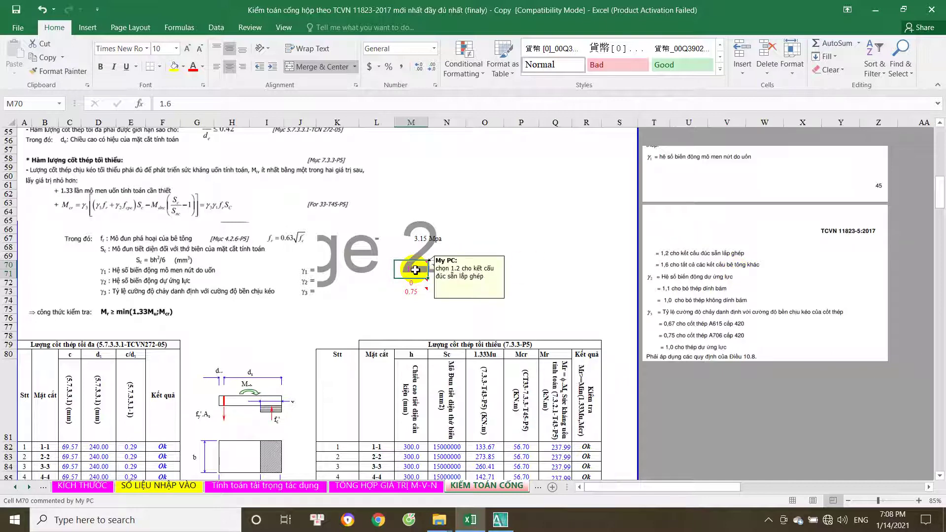
left_click(418, 282)
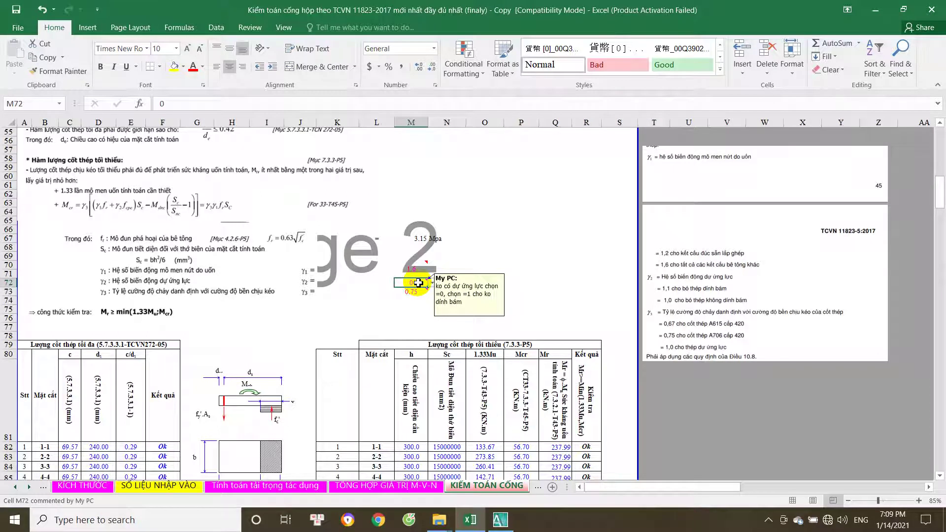
left_click(416, 291)
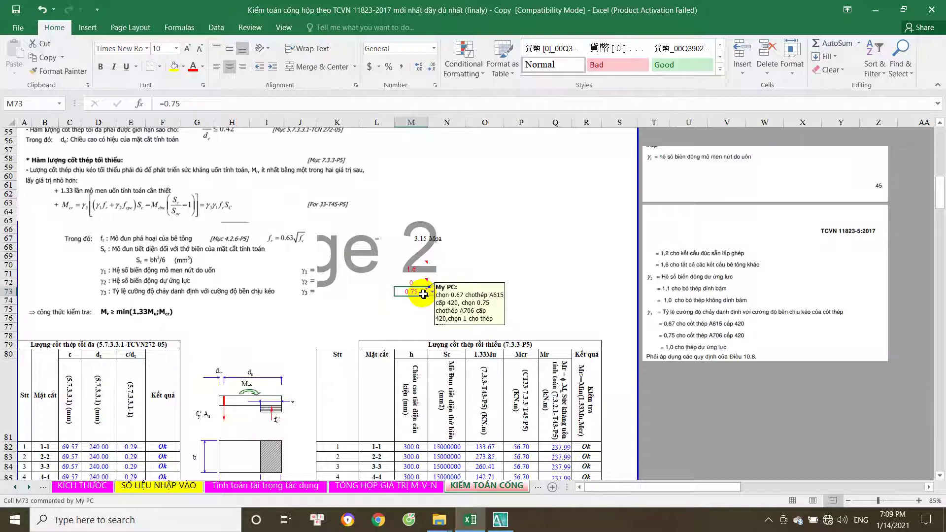
- Review the part III shear check table and inspect section 8-8's Vu<=Vr verdict formula
scroll(376, 308, "down", 3)
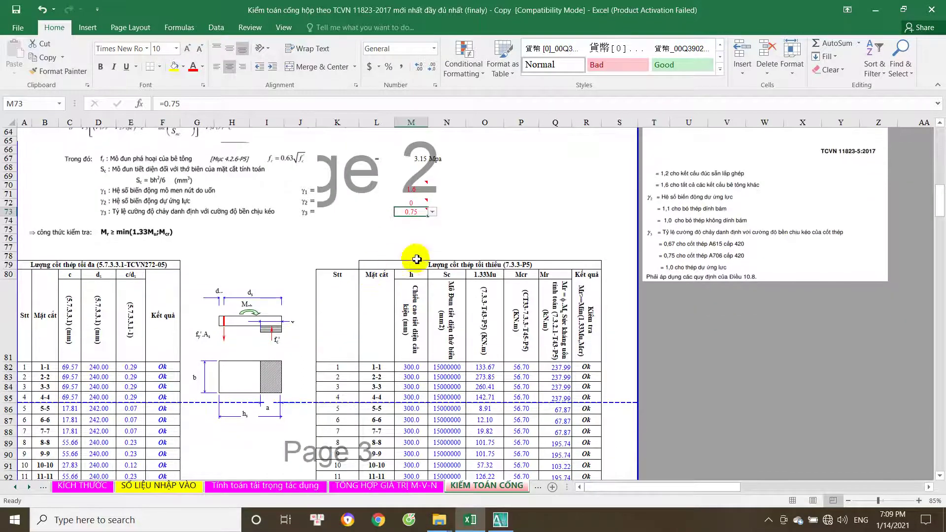
scroll(422, 246, "down", 3)
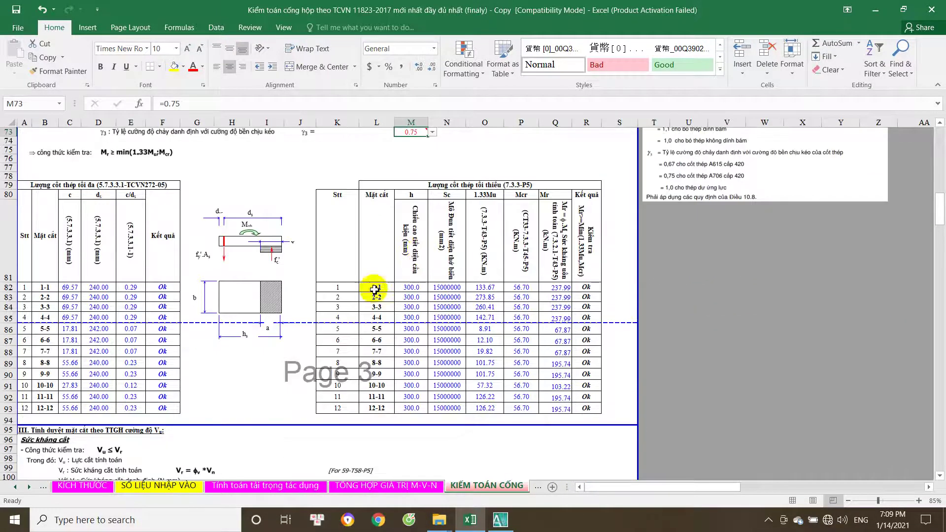
scroll(422, 276, "down", 14)
scroll(249, 345, "down", 1)
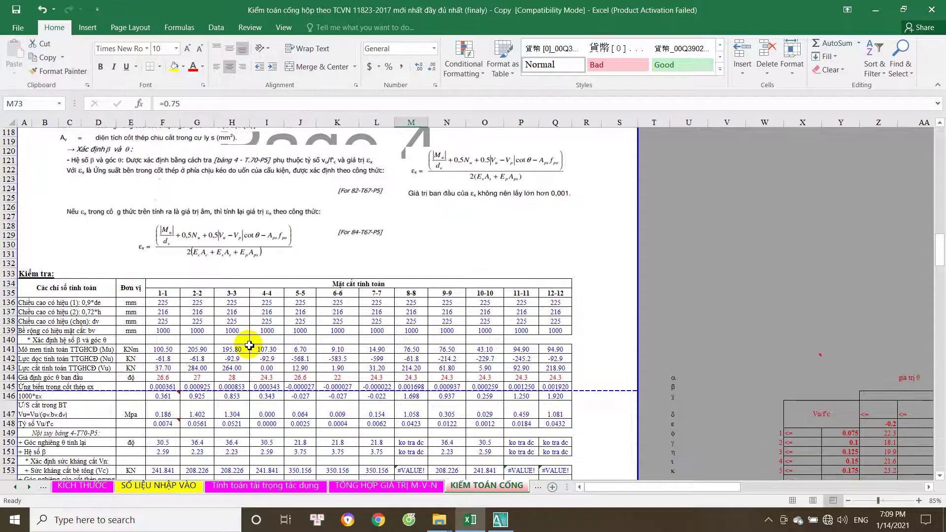
scroll(249, 344, "up", 3)
scroll(249, 347, "up", 6)
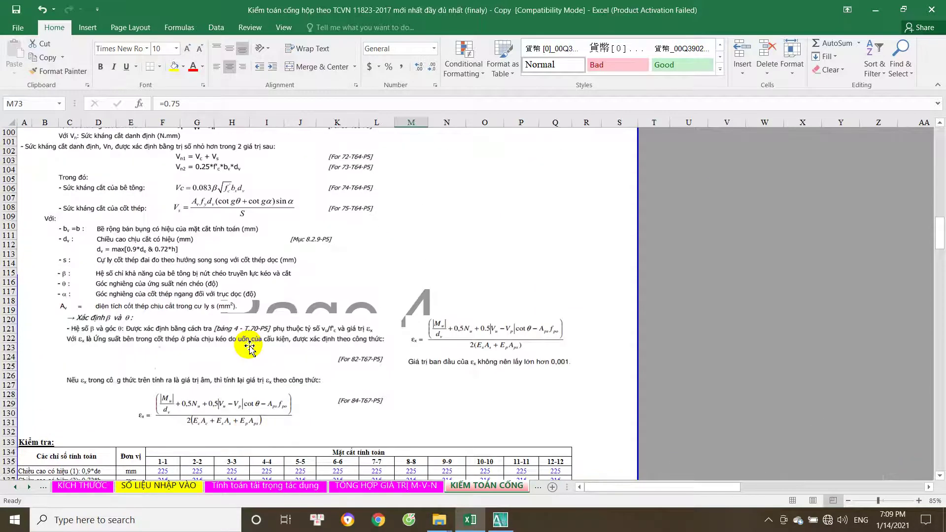
scroll(250, 347, "down", 10)
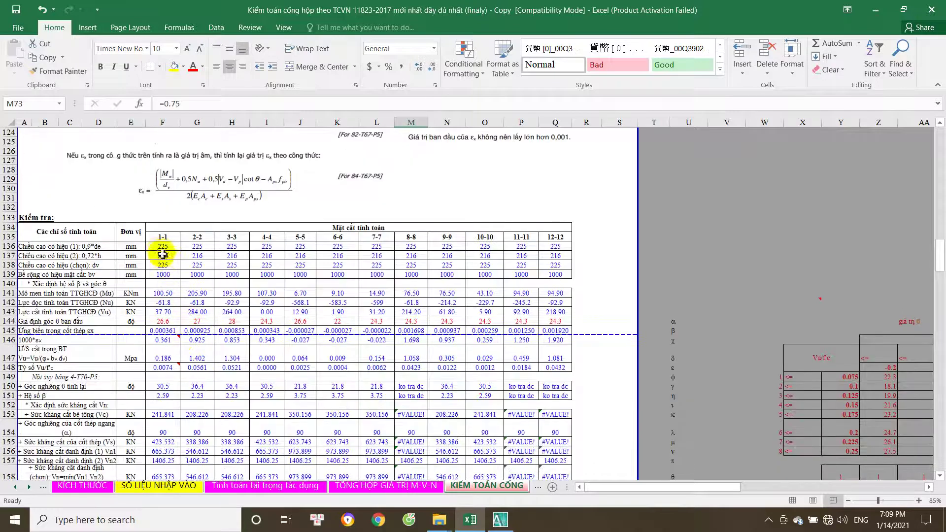
scroll(172, 342, "down", 1)
left_click(169, 294)
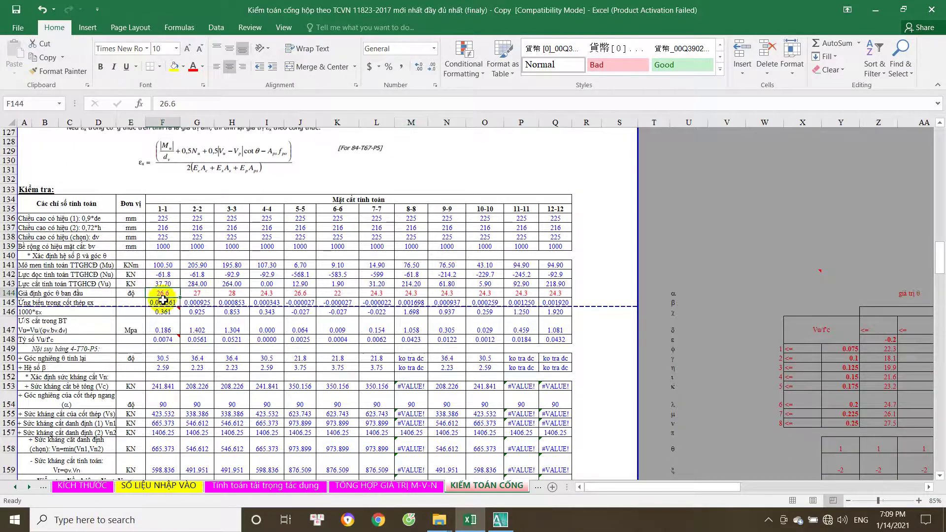
scroll(170, 362, "down", 3)
scroll(183, 371, "up", 1)
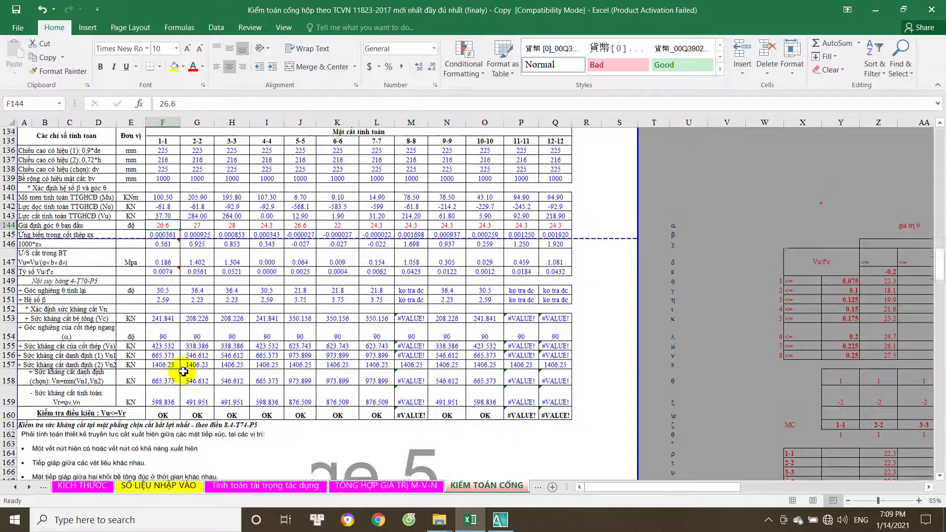
left_click(416, 422)
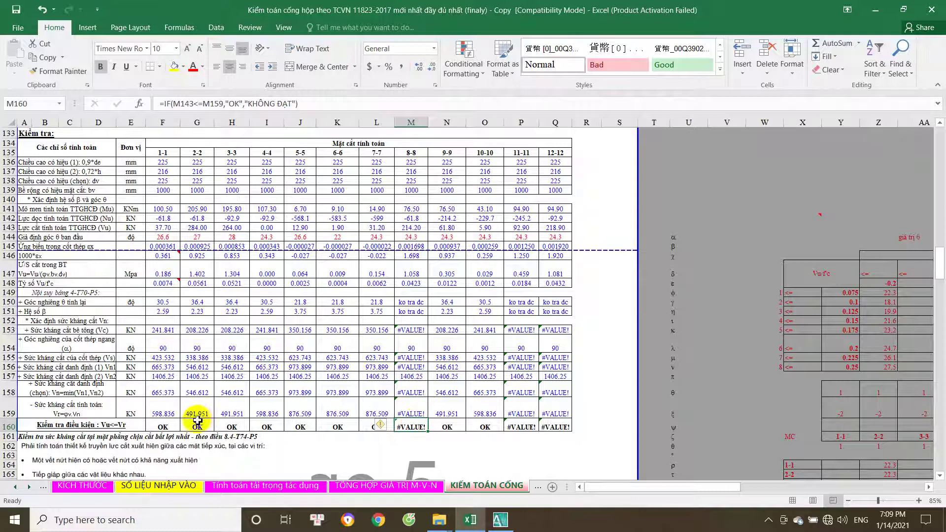
- Compare section 1-1's initial θ with its recalculated angle in the shear check table and set the initial θ to 30.5
scroll(174, 382, "up", 2)
left_click(170, 294)
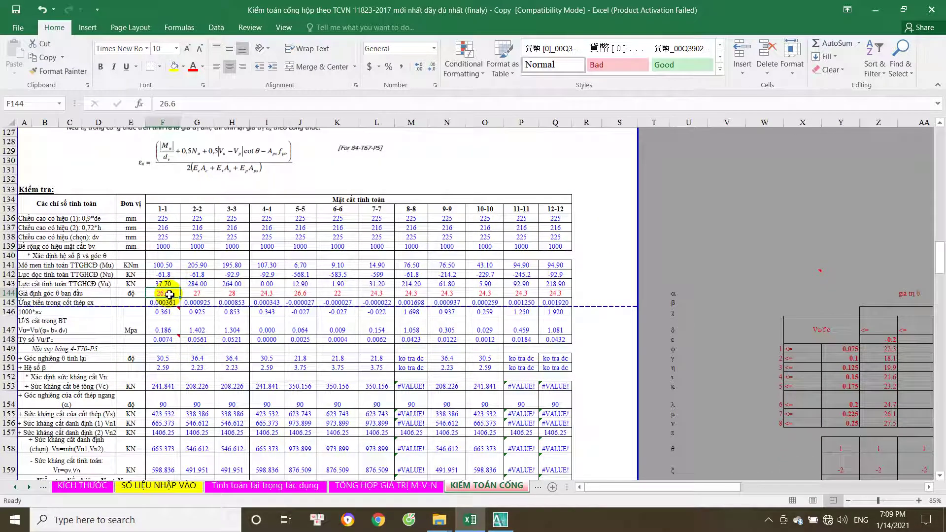
left_click(164, 359)
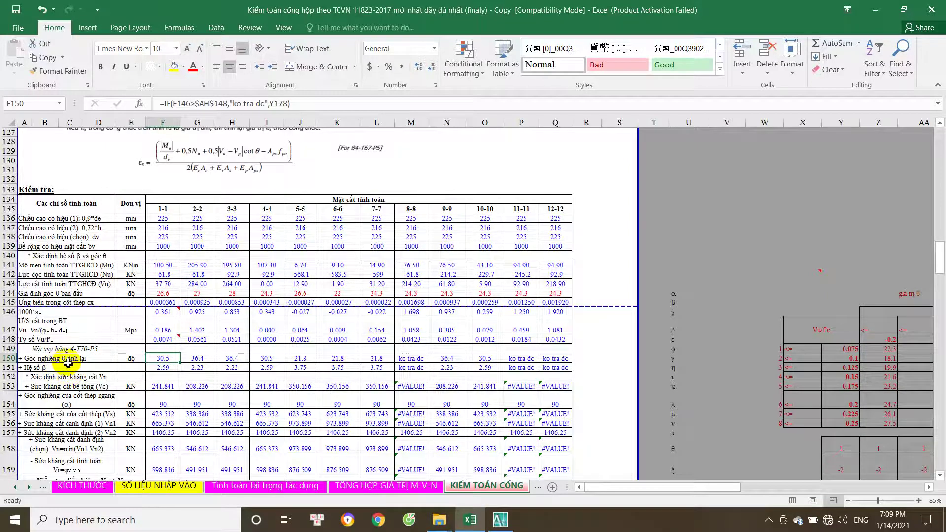
left_click(155, 294)
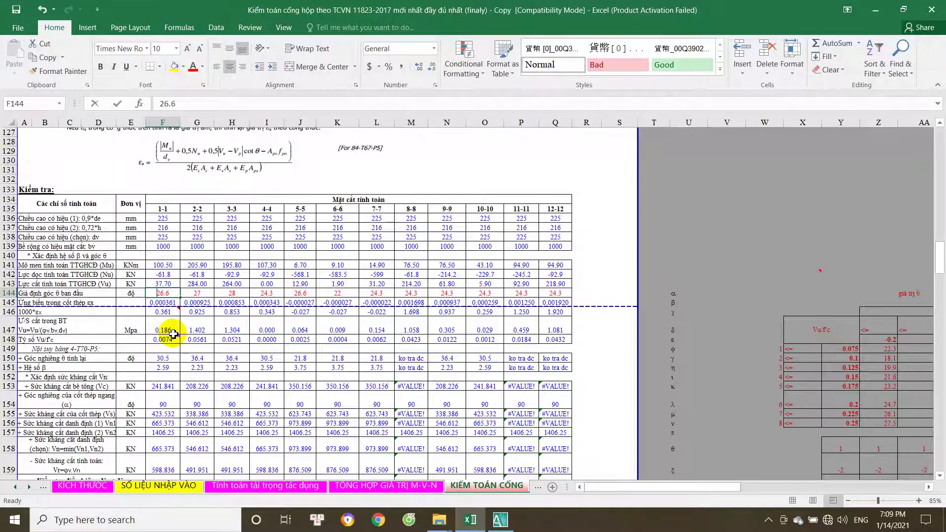
type("30.5")
left_click(173, 334)
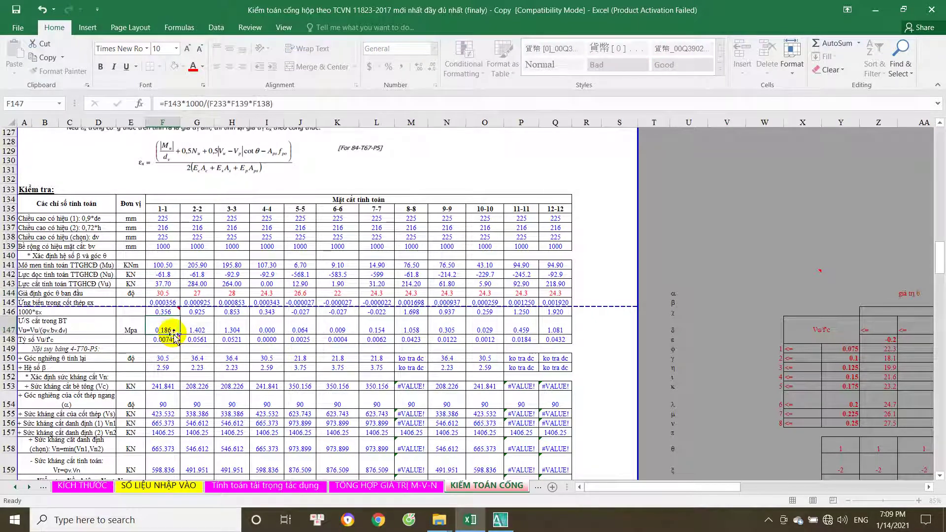
- Try initial θ values of 10, 0, 1 and 2 for section 1-1 to test the strain and interpolated angle
left_click(175, 292)
double_click(176, 292)
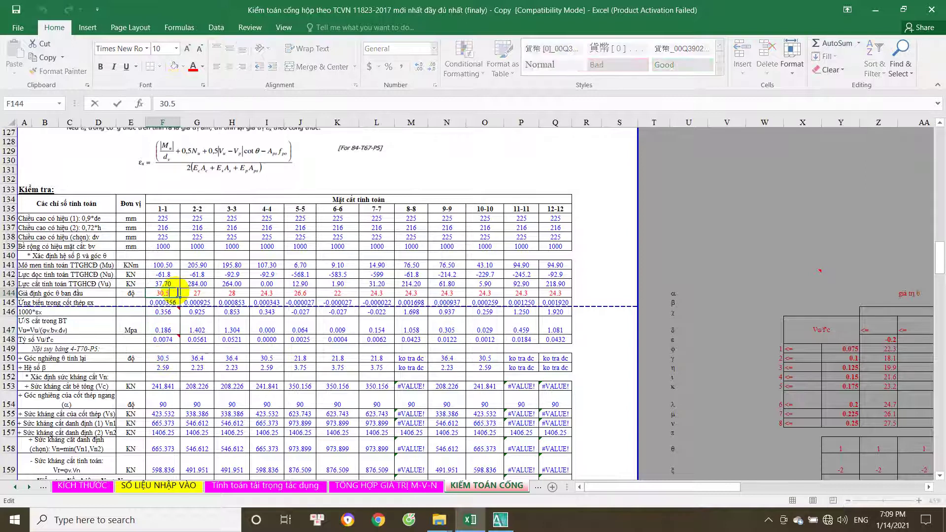
key("Escape")
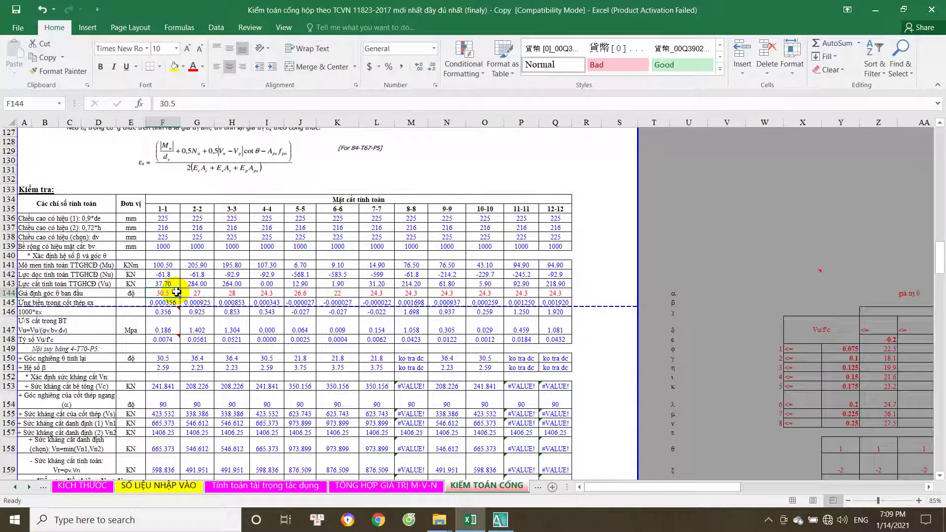
left_click(160, 367)
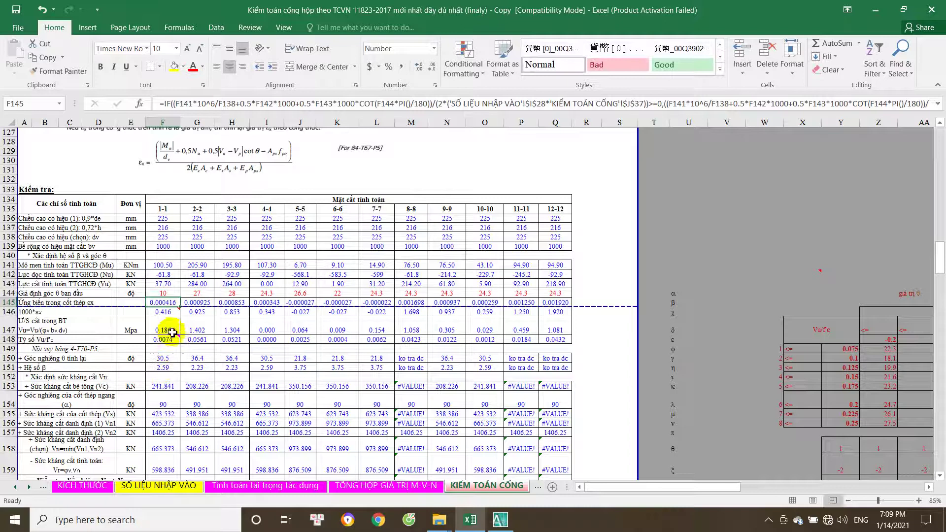
key("ctrl+z")
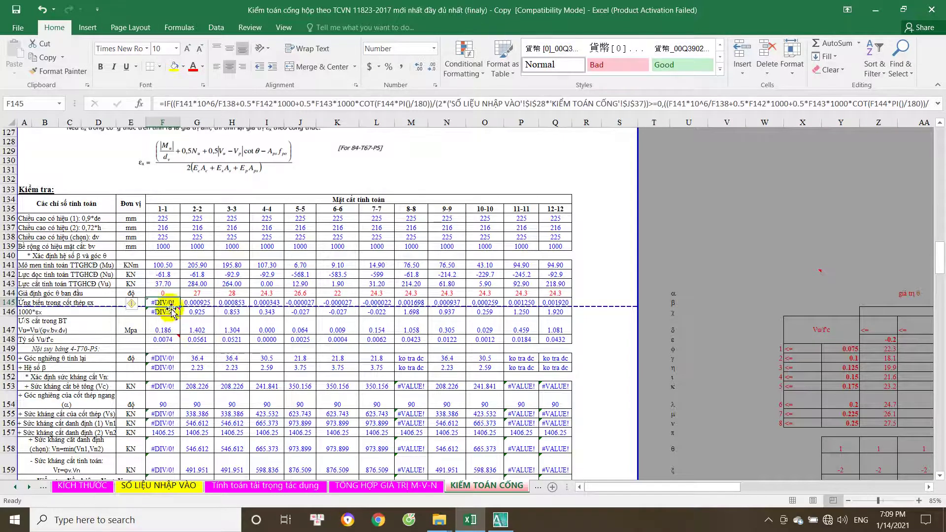
key("Up")
type("1")
key("Return")
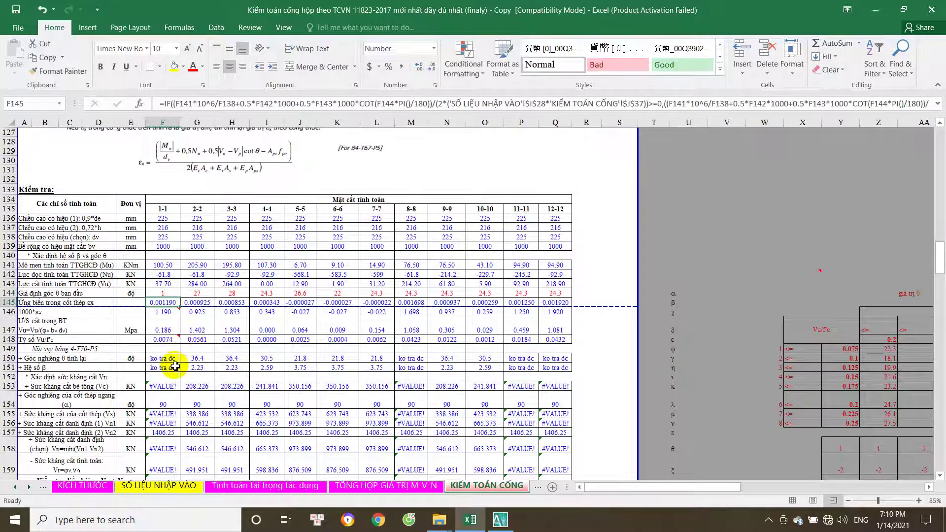
key("Up")
type("2")
key("Return")
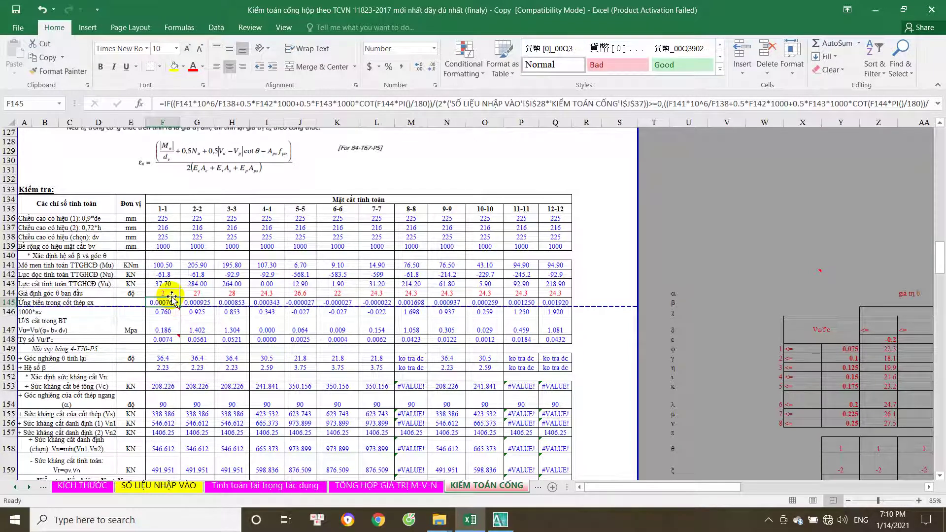
- Set the initial θ to 30.5 for section 1-1 and to 36.4 for section 2-2
key("Up")
type("30.5")
key("Tab")
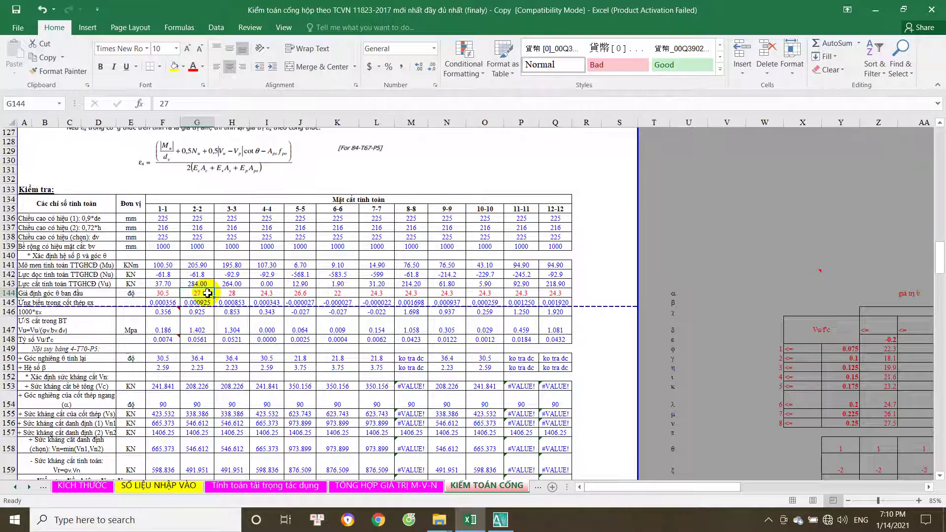
type("36.4")
key("Tab")
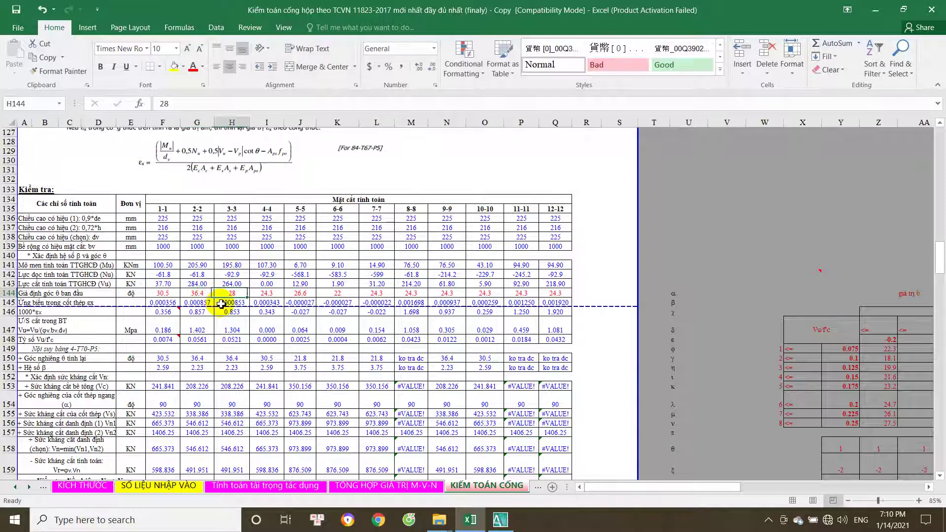
- Try initial θ values of 2, 5, 10, 20 and 25 for section 2-2
left_click(209, 294)
type("2")
key("Return")
left_click(210, 295)
type("5")
key("Tab")
left_click(211, 296)
type("10")
key("Tab")
left_click(211, 296)
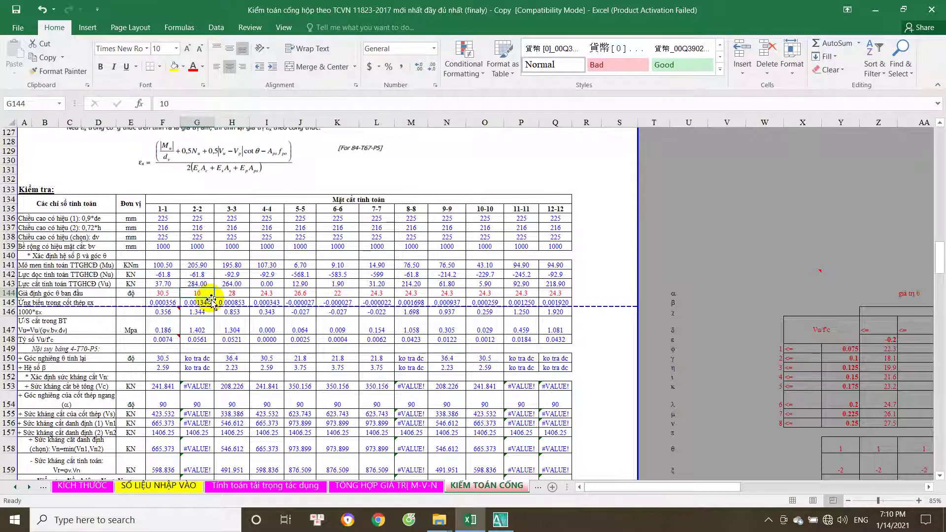
type("20")
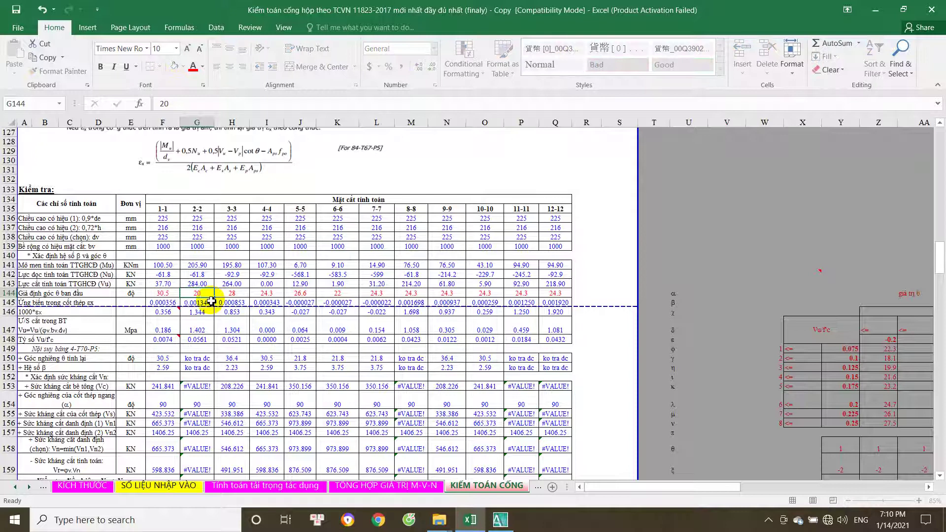
key("Tab")
left_click(210, 295)
type("25")
key("Tab")
left_click(211, 295)
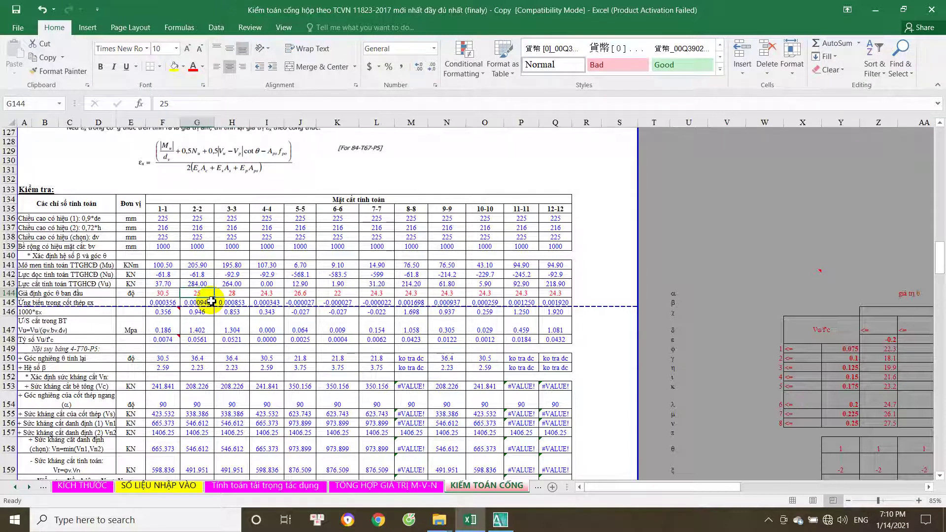
- Set the initial θ to 36.4 for both section 2-2 and section 3-3
type("36")
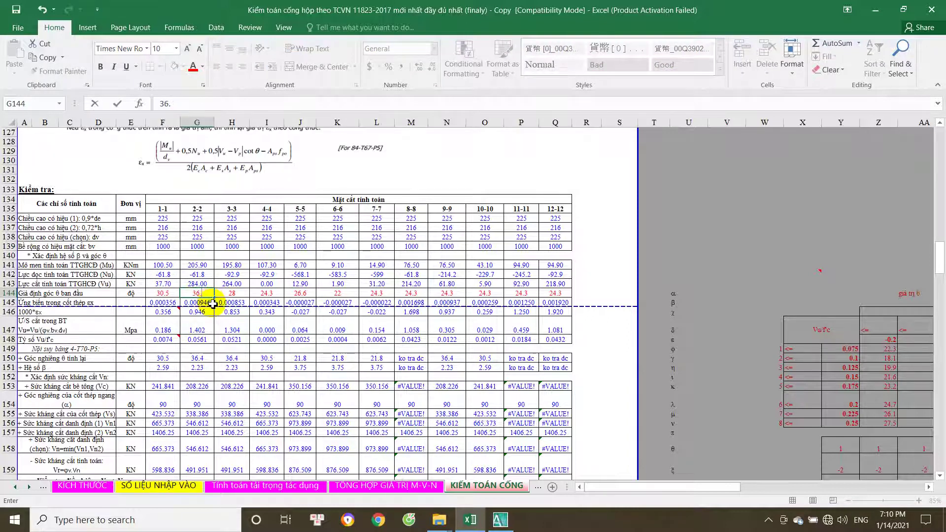
type(".4")
key("Tab")
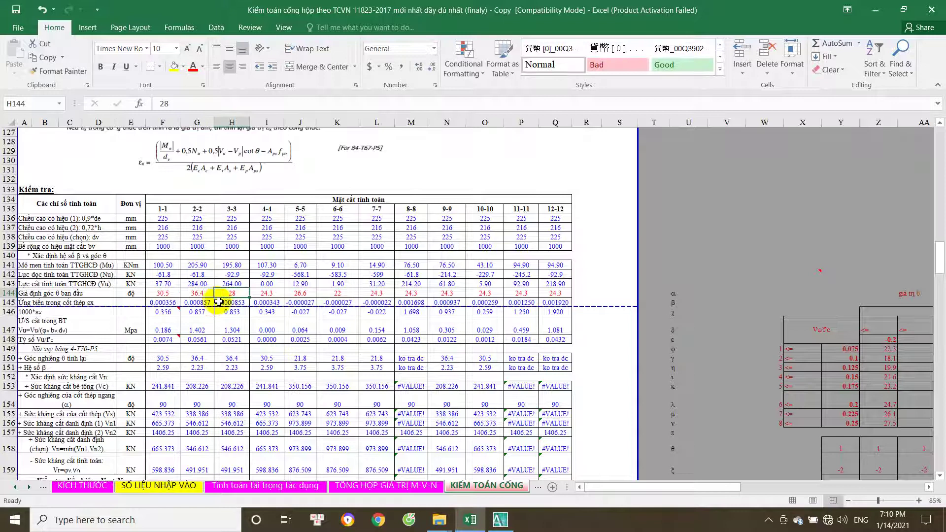
type("36.4")
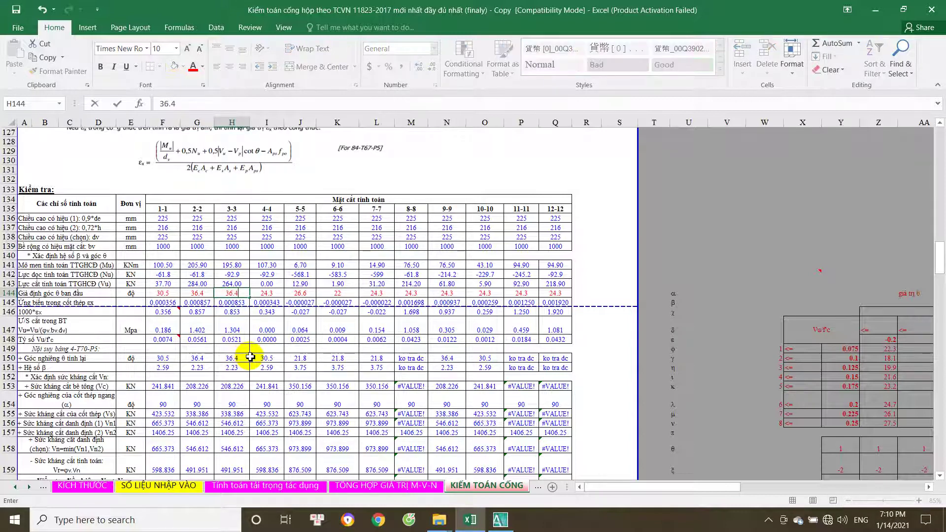
key("Tab")
key("Left")
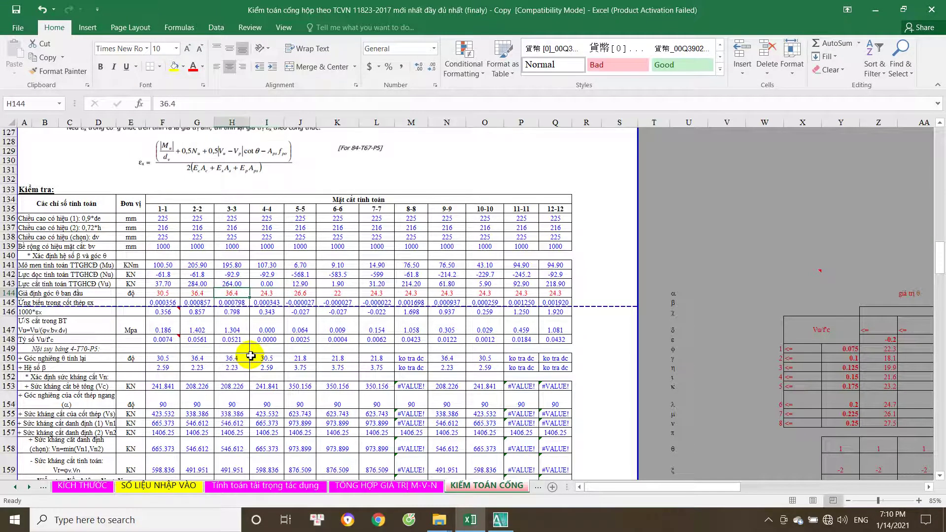
- Try initial θ values of 30, 20, 10, 15 and 18 for section 3-3
type("30")
key("Tab")
key("Left")
type("20")
key("Up")
key("Down")
type("10")
key("Tab")
key("Left")
type("15")
key("Tab")
key("Left")
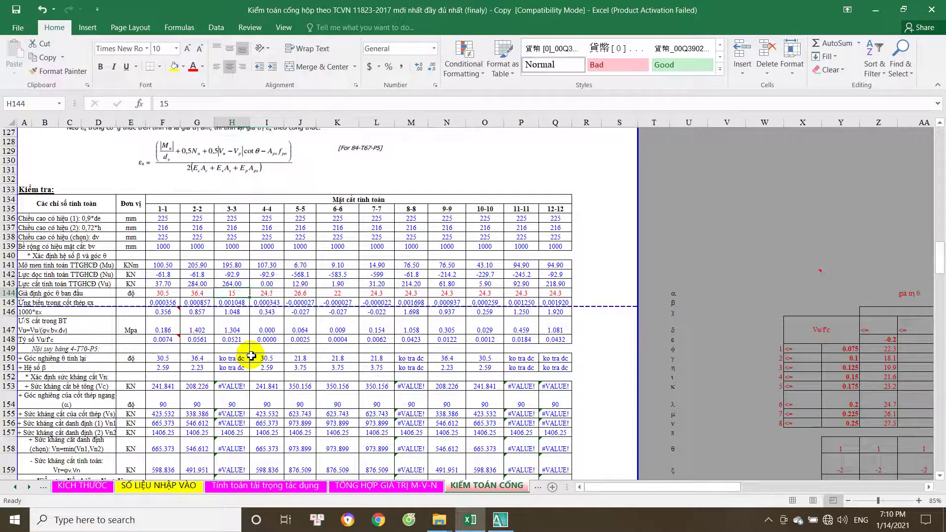
type("18")
key("Tab")
key("Left")
- Set section 3-3's initial θ back to 36.4 and test it with a value of 50
type("36.4")
key("Tab")
key("Left")
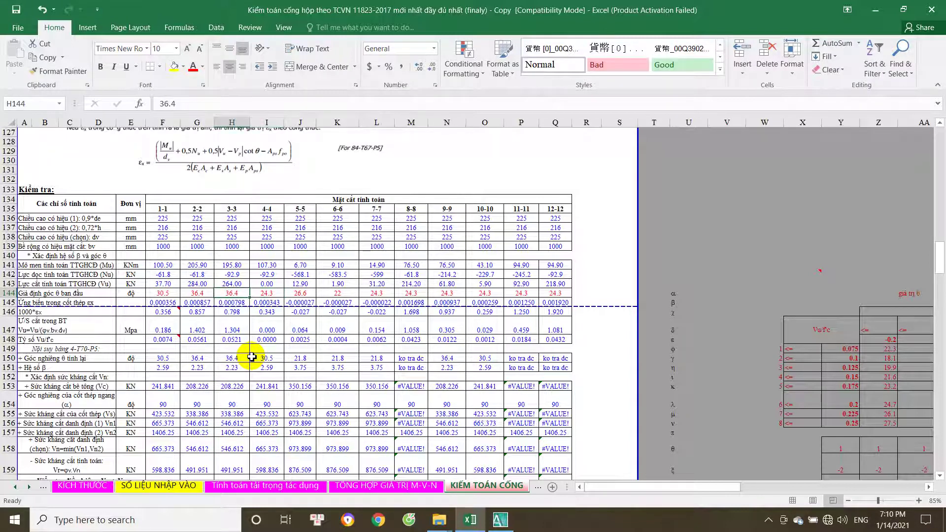
type("50")
key("Tab")
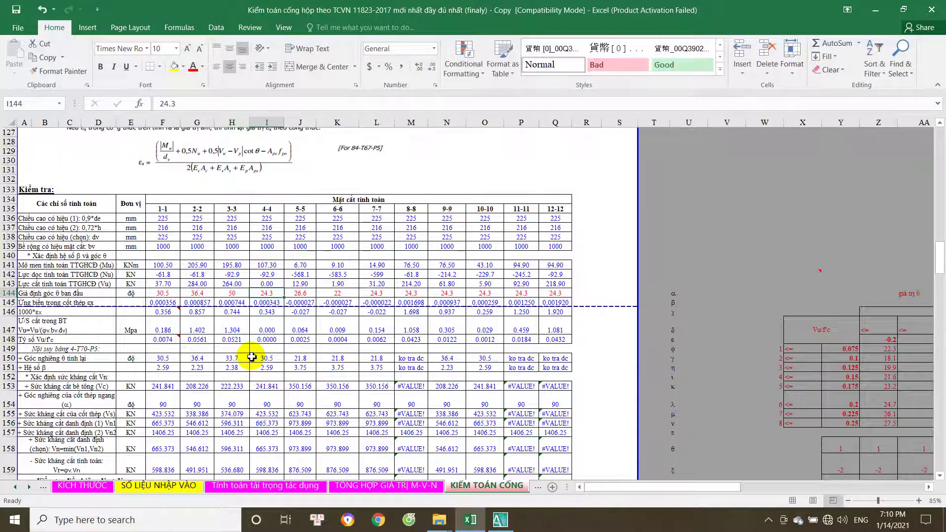
- Set the initial θ to 36.4 for section 3-3 and to 30.5 for section 4-4
key("Left")
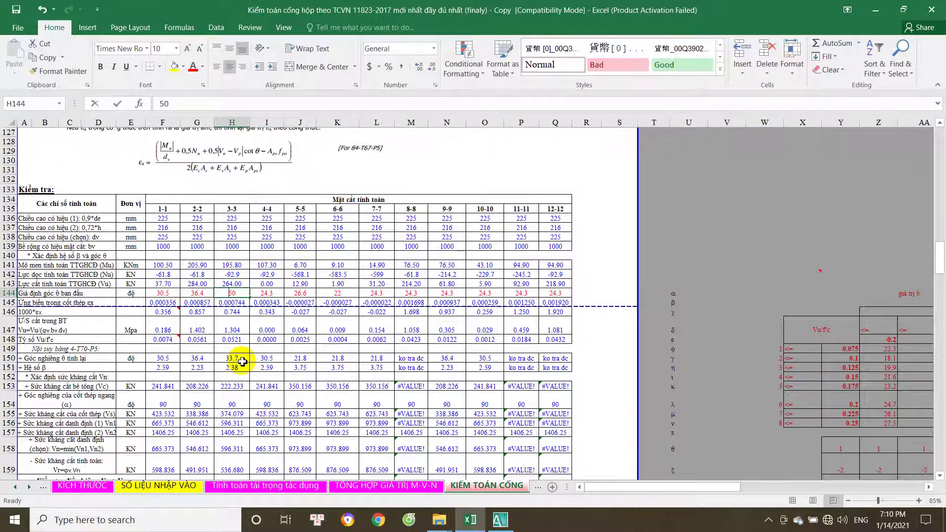
type("36.4")
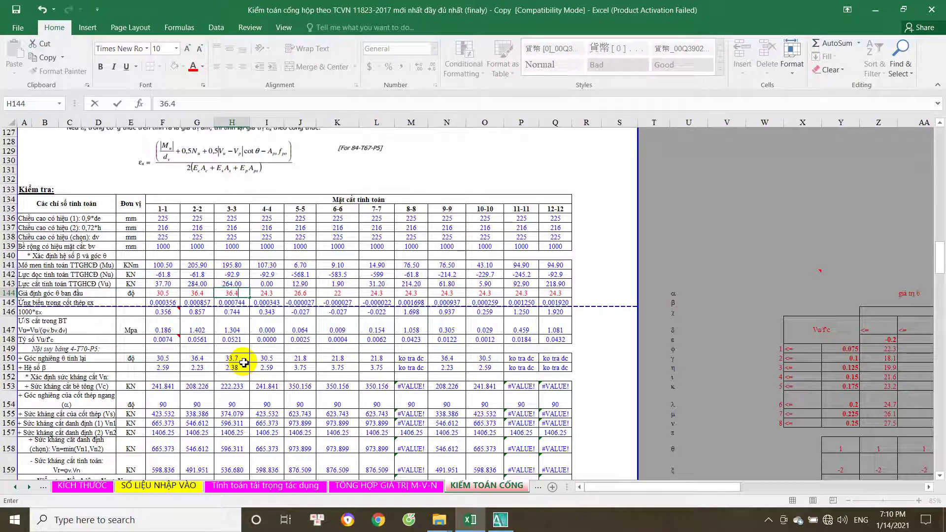
key("Tab")
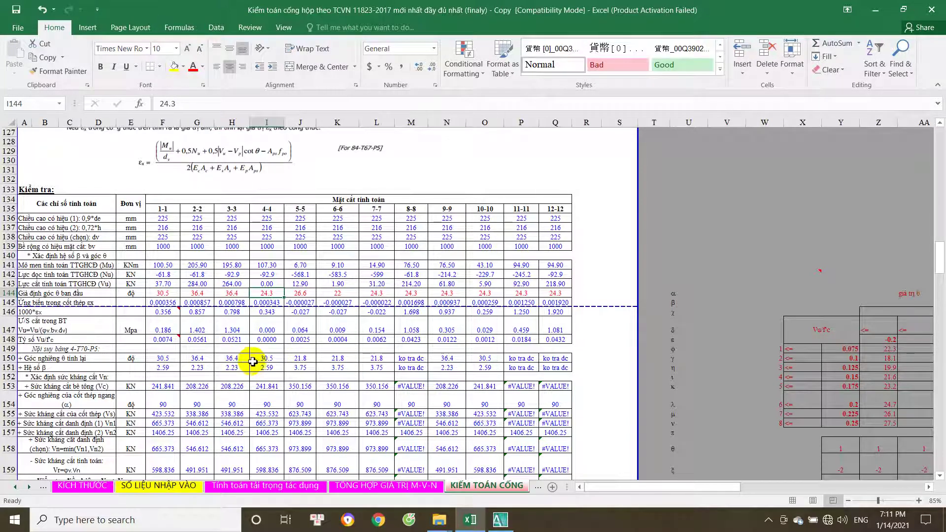
type("30.5")
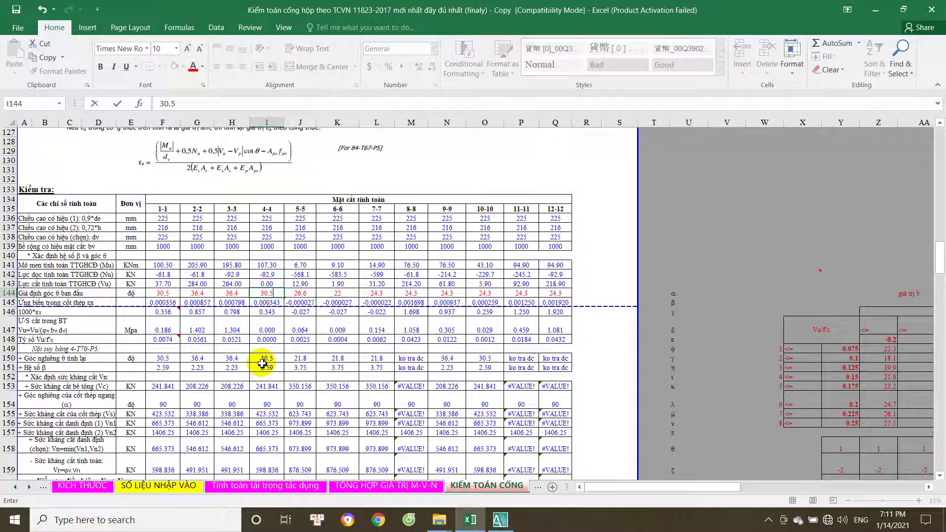
key("Tab")
key("Left")
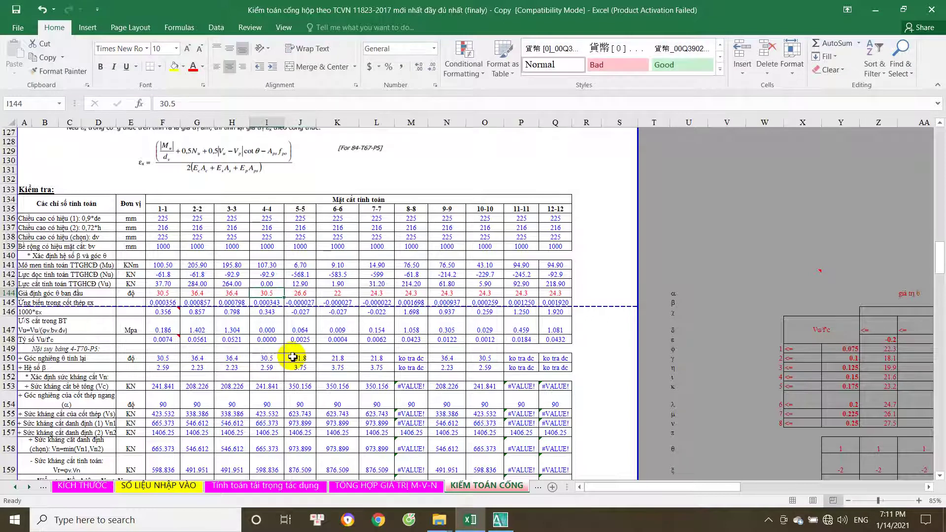
- Try initial θ values of 10, 50, 100 and 5 for section 4-4
type("10")
key("Return")
key("Up")
type("50")
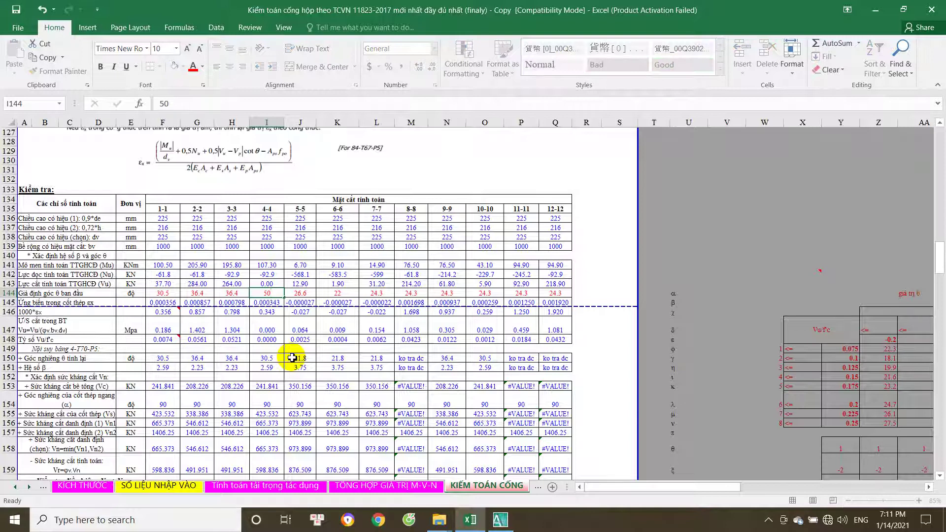
key("Tab")
key("Left")
type("100")
key("Tab")
key("Left")
type("5")
key("Tab")
key("Left")
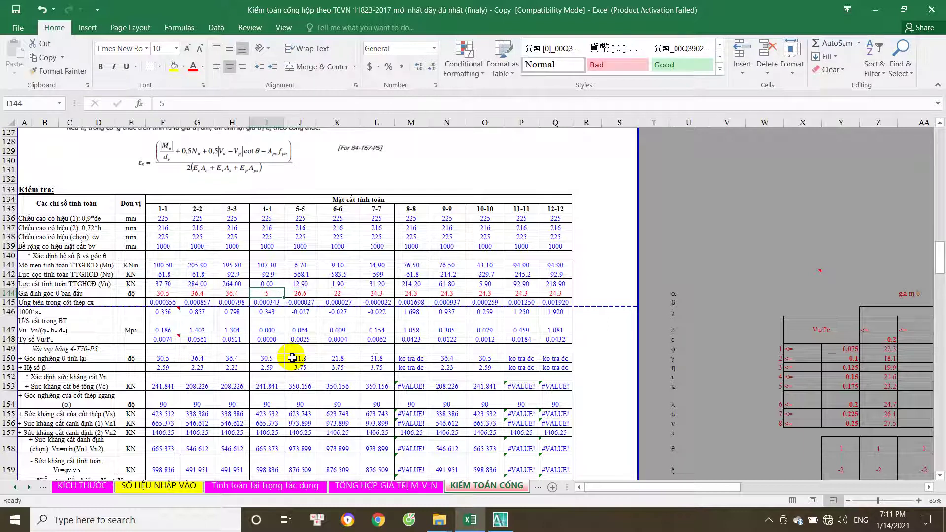
- Try more extreme initial θ values for section 4-4: 0, 1, 2, 55, 1000 and 10000
type("0")
key("Tab")
key("Left")
type("1")
key("Tab")
key("Left")
type("2")
key("Tab")
key("Left")
type("55")
key("Tab")
key("Left")
type("1")
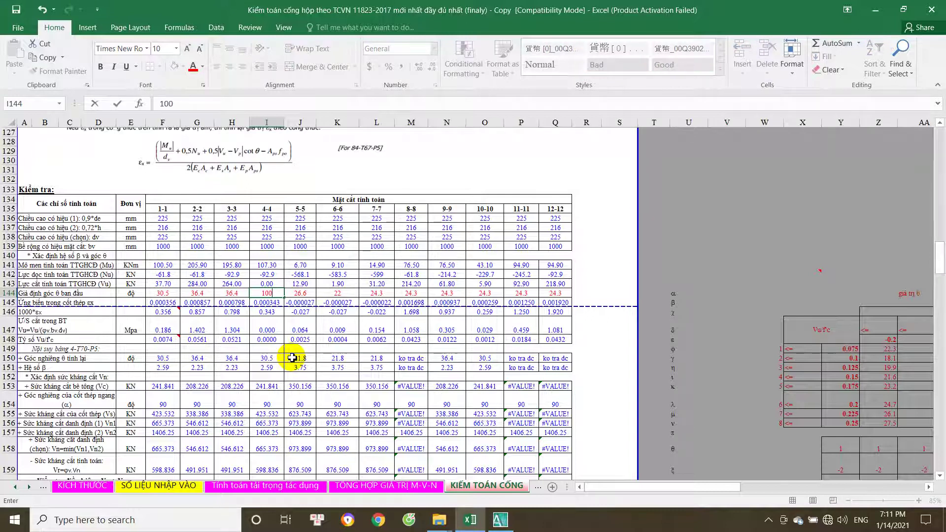
key("Tab")
key("Left")
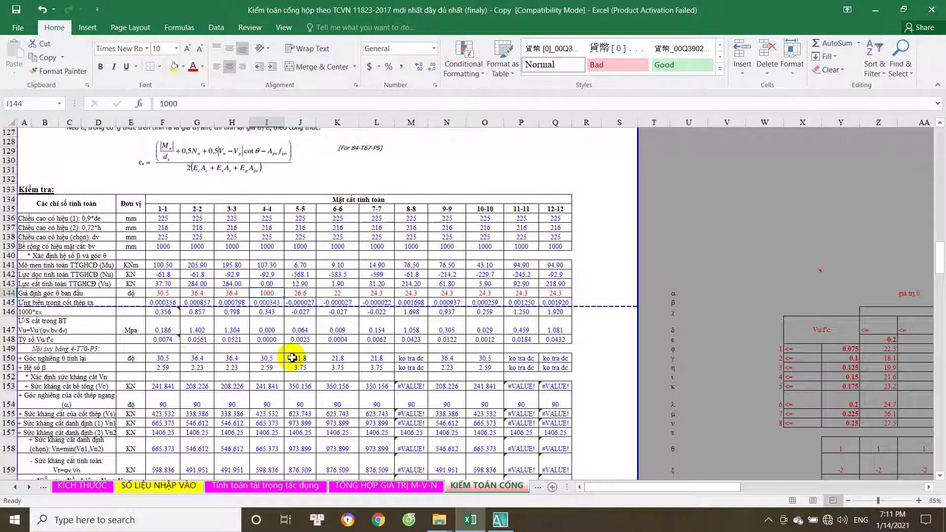
type("10000")
key("Tab")
key("Left")
- Set the initial θ back to 30.5 for section 4-4 and to 21.8 for section 5-5
type("3")
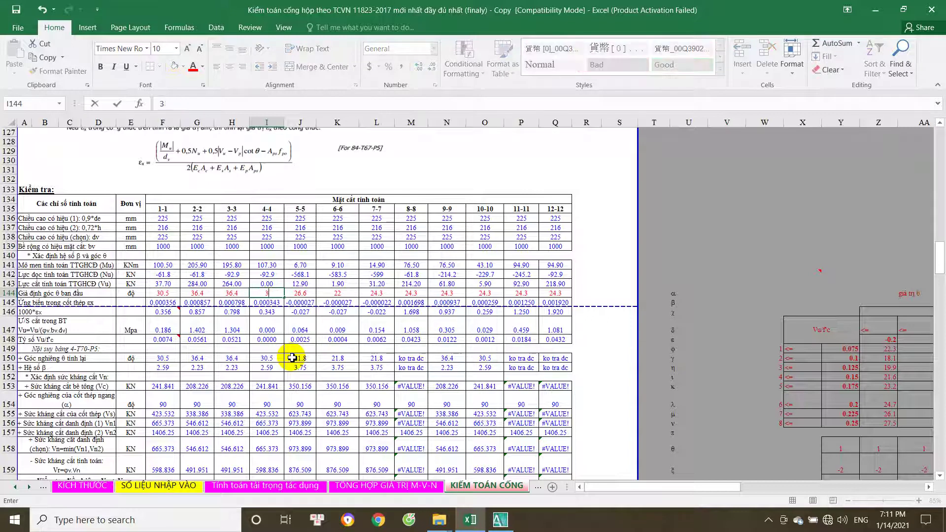
type("0.5")
key("Tab")
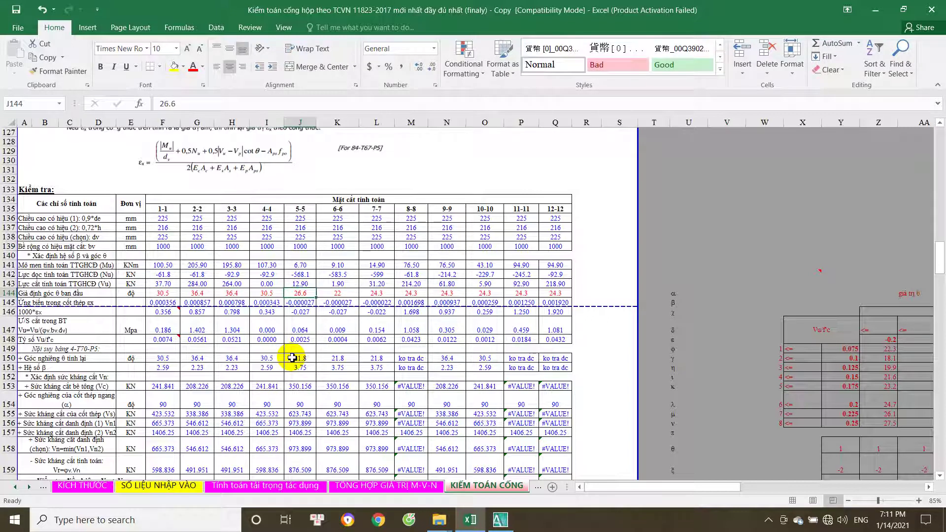
type("21.8")
key("Tab")
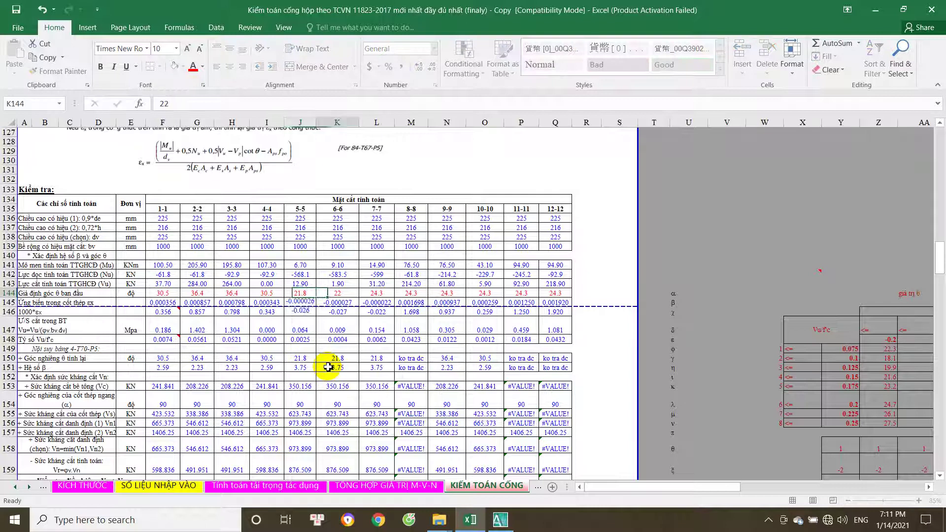
key("Left")
type("21.8")
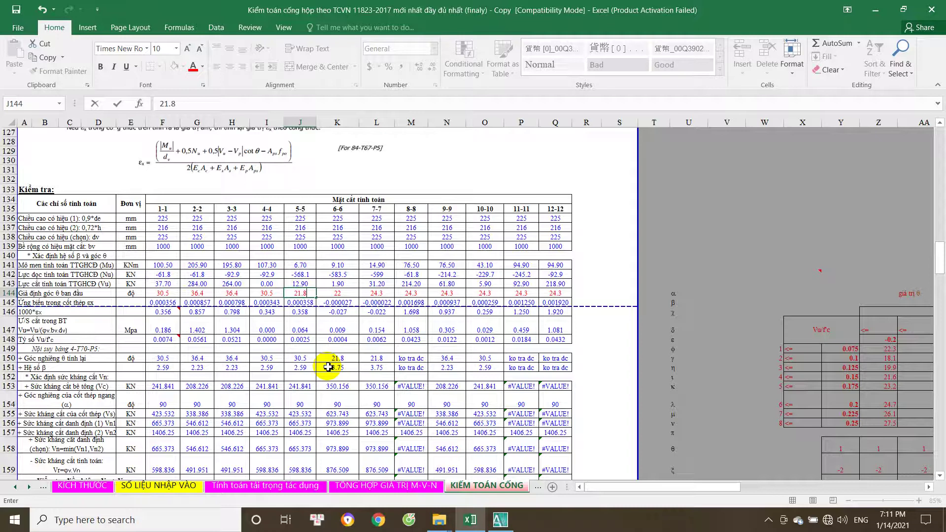
key("Tab")
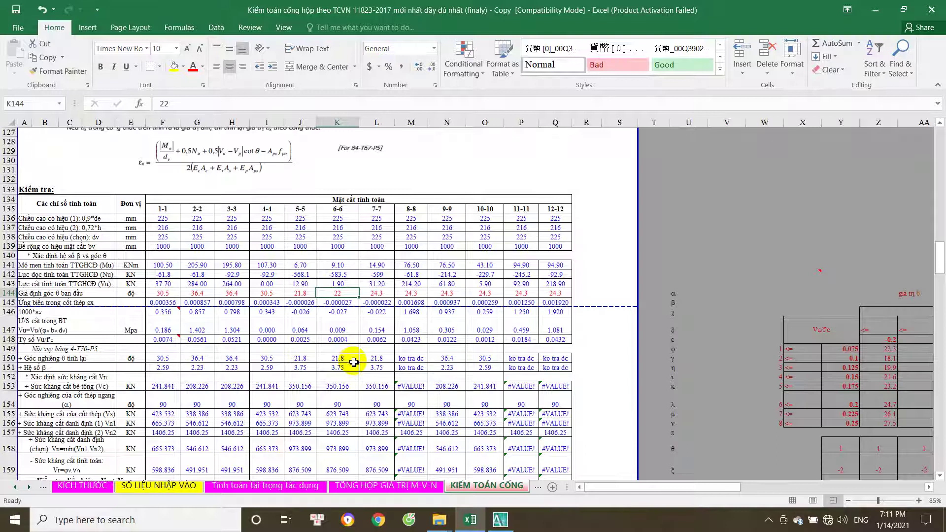
- Set the initial θ to 21.8 for both section 6-6 and section 7-7
type("21.8")
key("Tab")
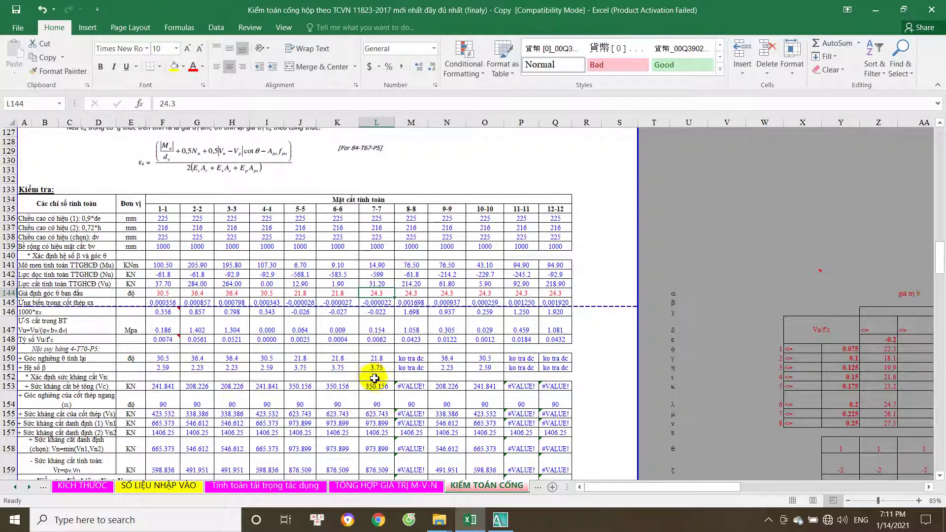
type("21.8")
key("Tab")
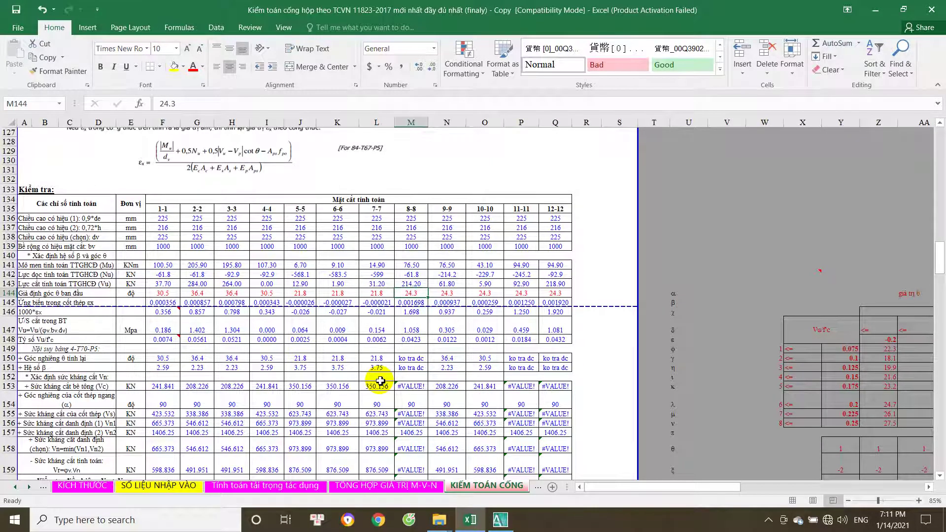
- Try initial θ values of 25, 100 and 36.4 for section 8-8
key("Up")
key("Down")
key("Escape")
type("25")
key("ctrl+Return")
type("100")
key("ctrl+Return")
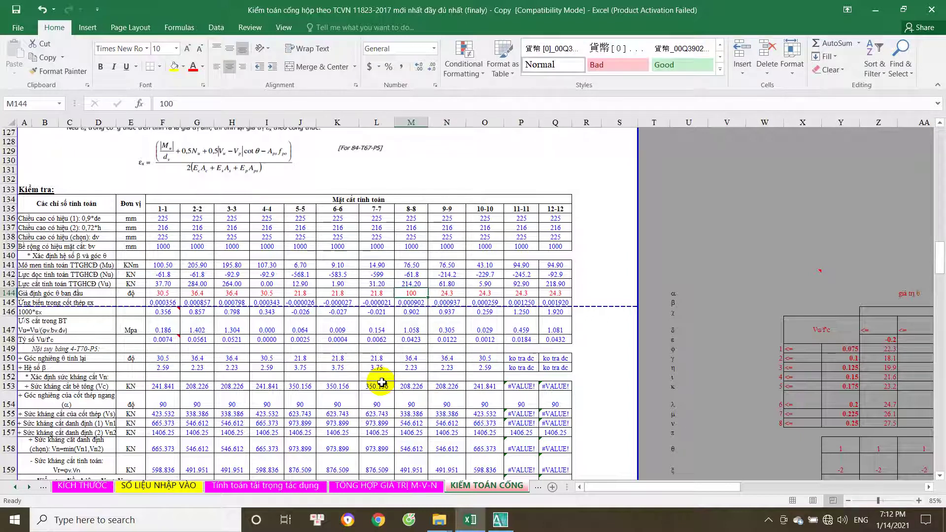
type("36.")
key("Tab")
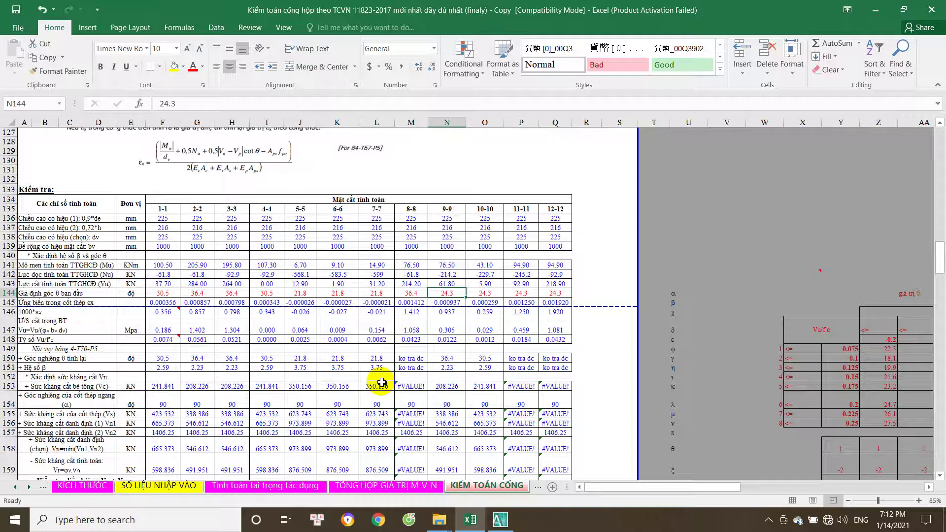
- Test section 8-8's initial θ with 50 and set it to 100
key("Left")
type("50")
key("Tab")
key("Left")
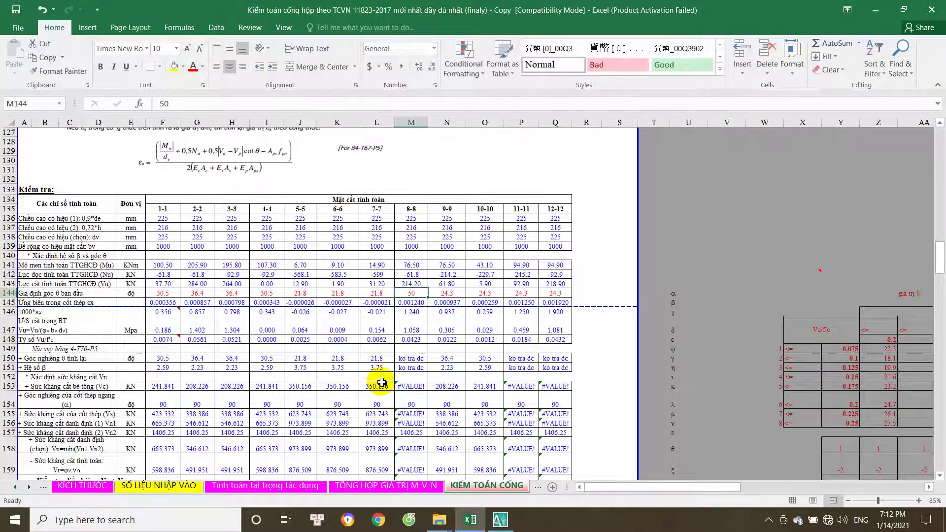
type("100")
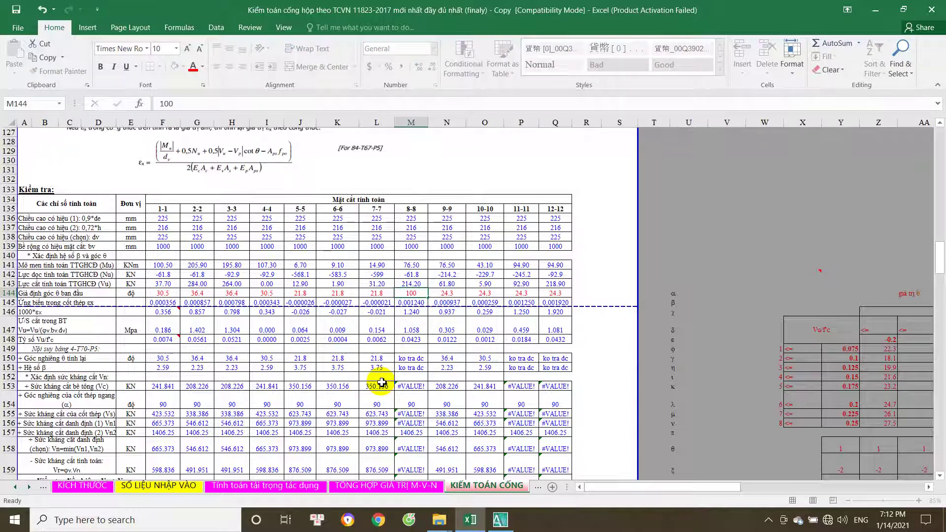
key("Tab")
key("Left")
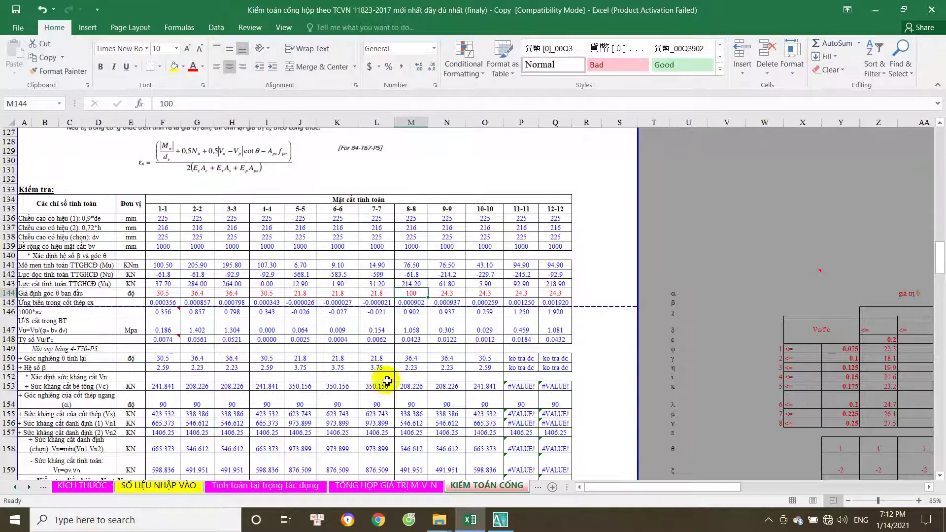
- Inspect section 8-8's formulas for the reinforcement strain εx and the recalculated angle θ
double_click(419, 293)
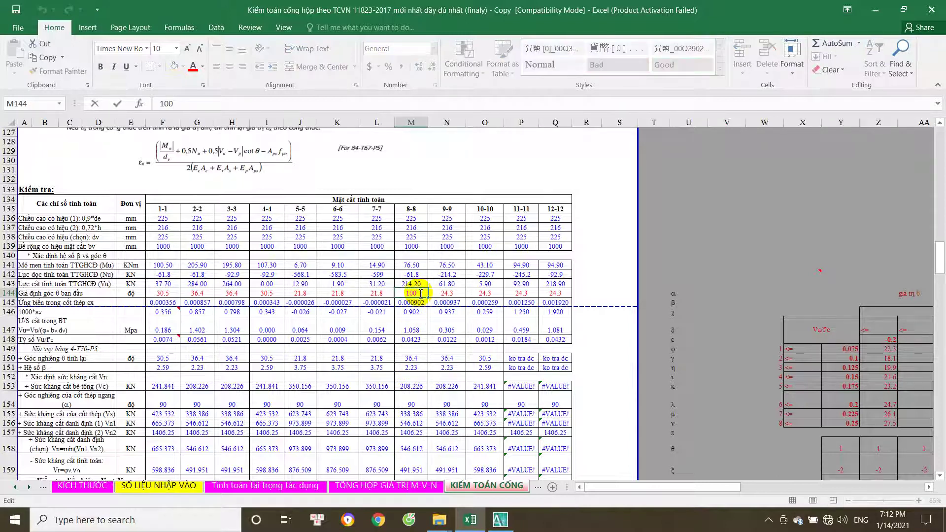
double_click(410, 358)
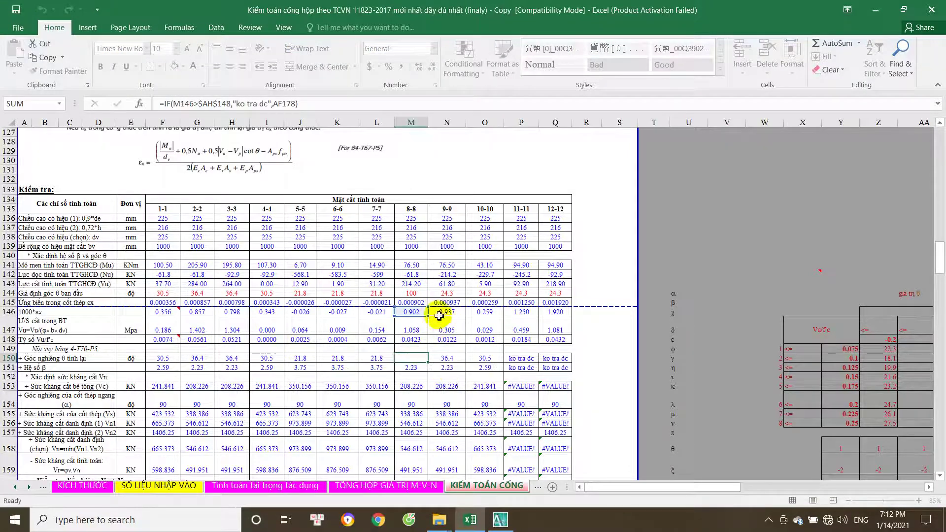
double_click(419, 302)
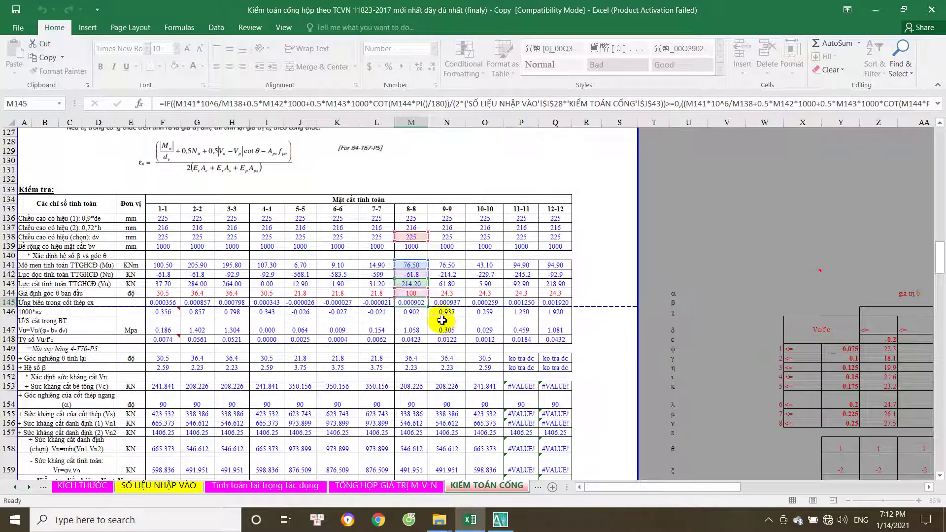
key("Escape")
double_click(419, 358)
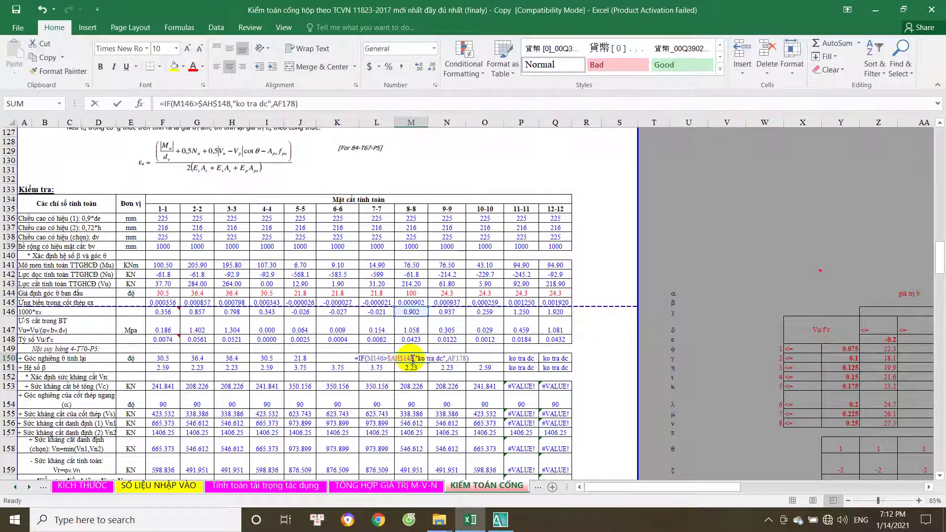
key("Escape")
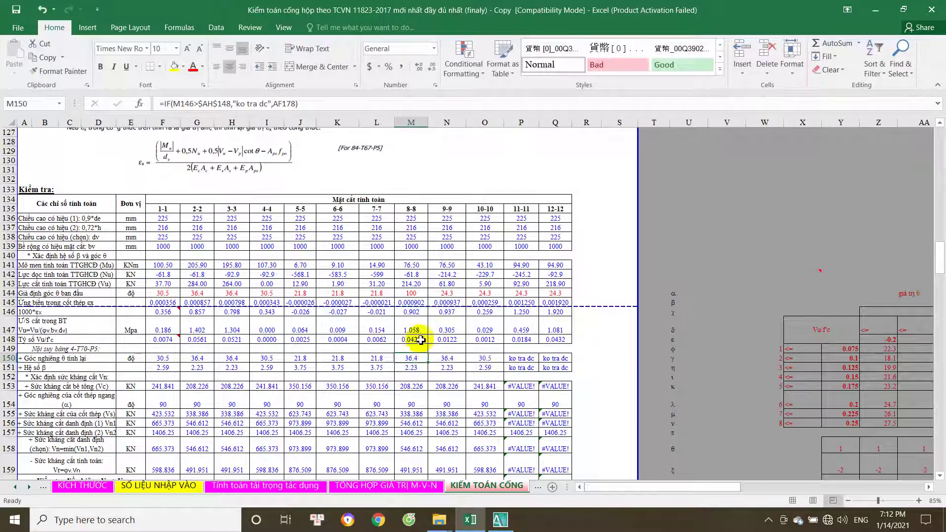
double_click(412, 359)
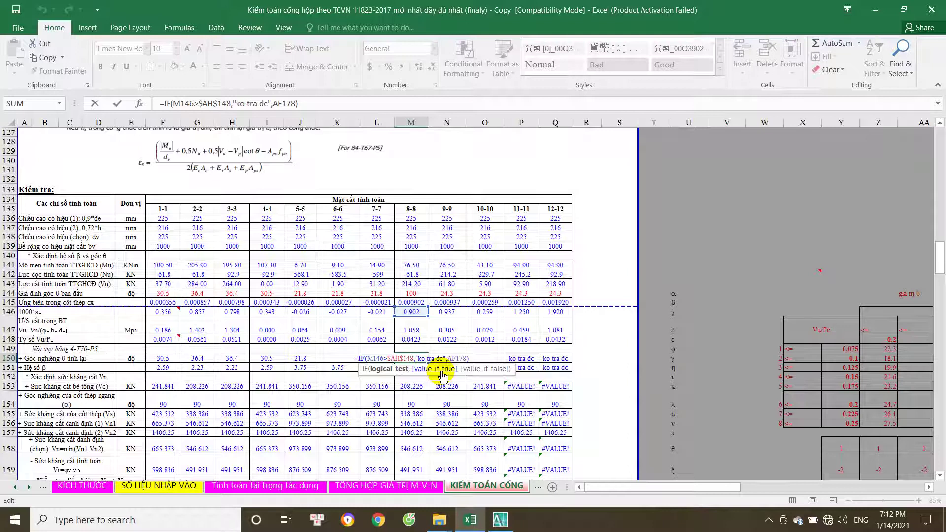
key("Escape")
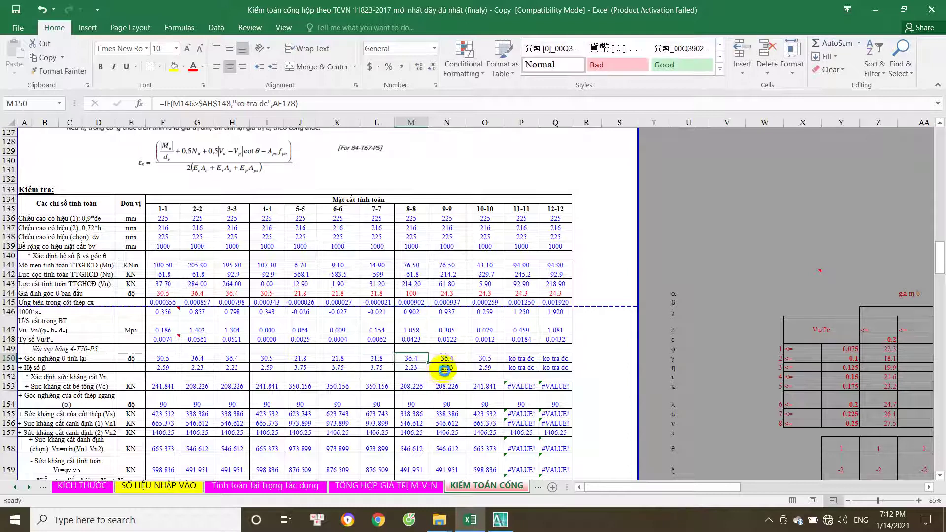
- Compare the 1000*εx formulas of sections 8-8 and 7-7, and return to section 8-8's initial θ cell
scroll(444, 370, "down", 1)
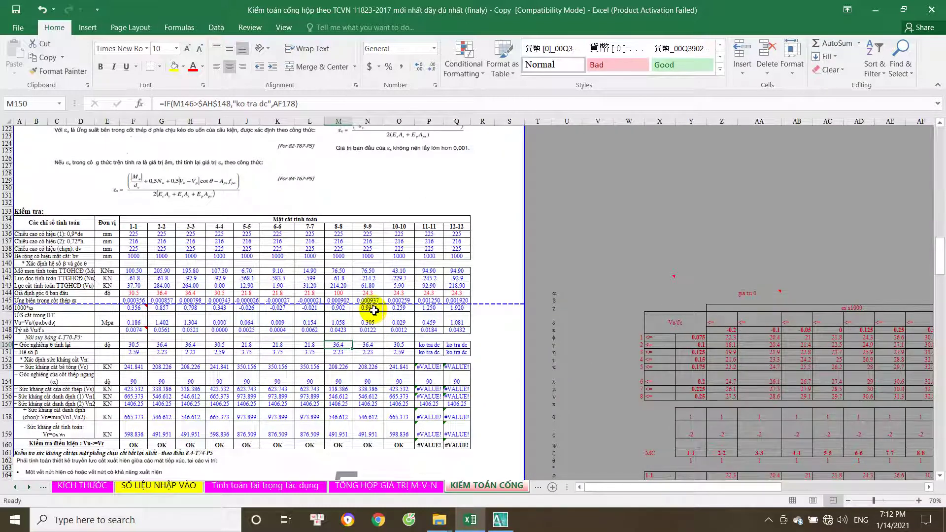
double_click(338, 308)
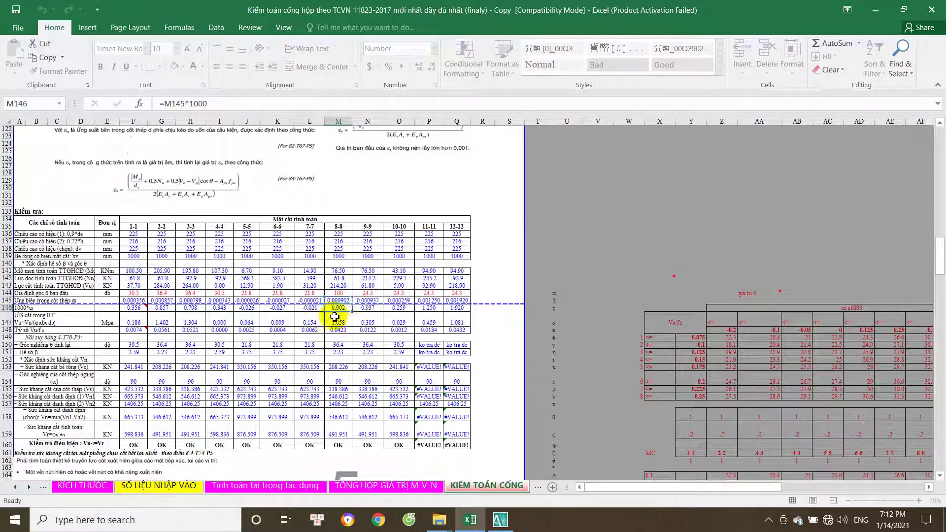
key("Escape")
double_click(309, 307)
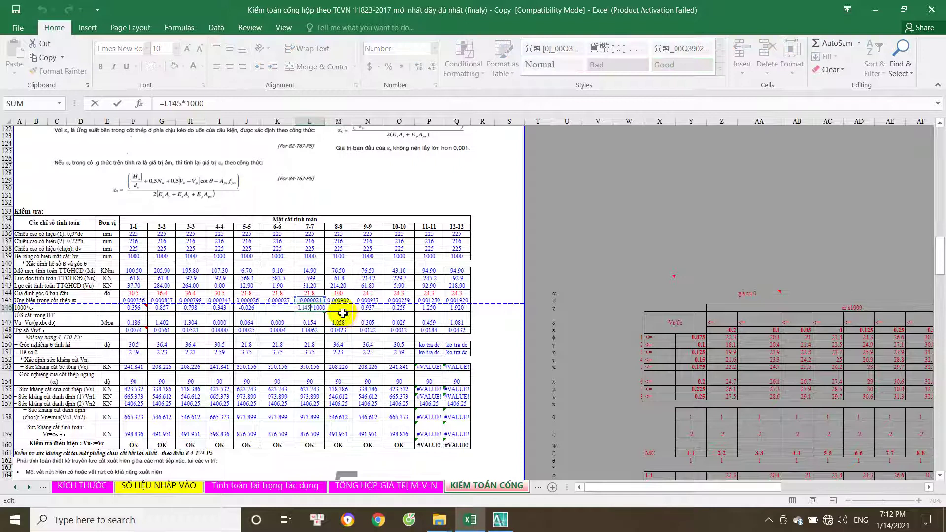
key("Escape")
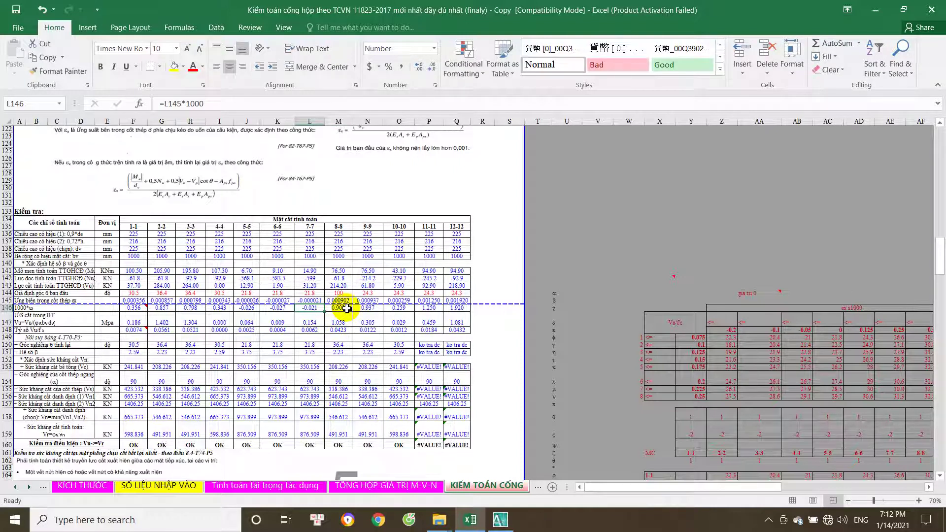
double_click(346, 309)
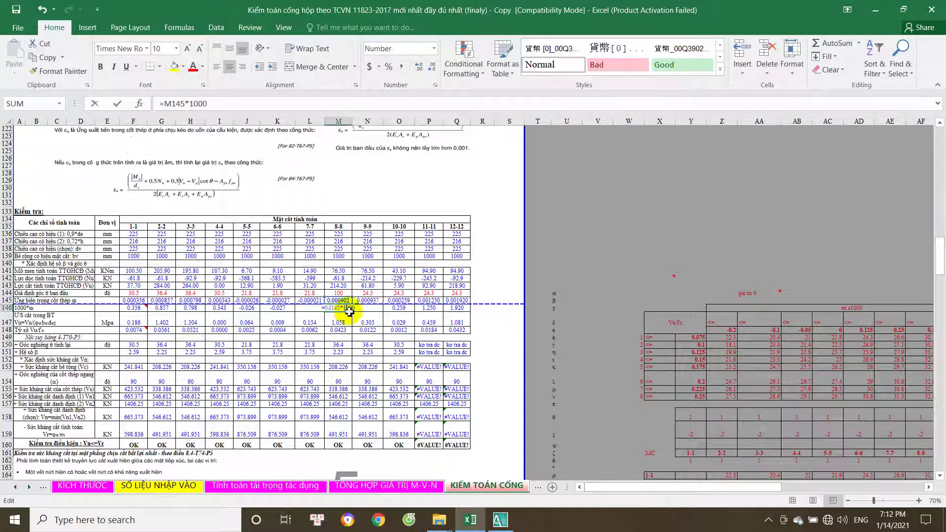
scroll(492, 362, "down", 1)
scroll(507, 356, "down", 1)
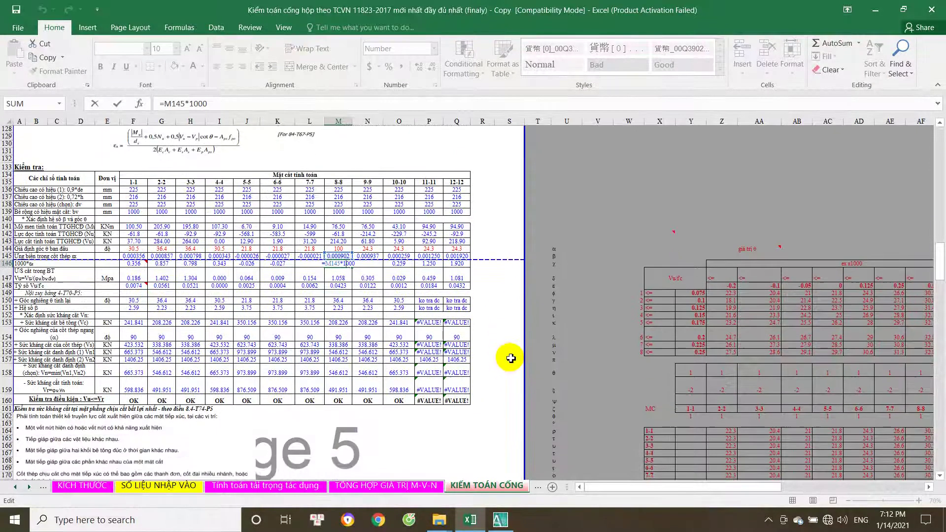
key("Escape")
left_click(344, 248)
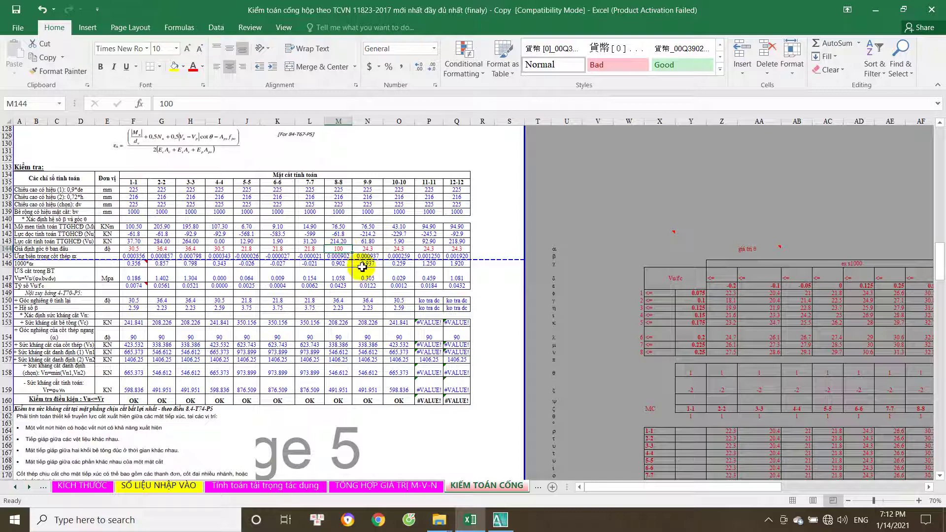
- Try initial θ values of 40, 50, 56 and 150 for section 8-8
type("40")
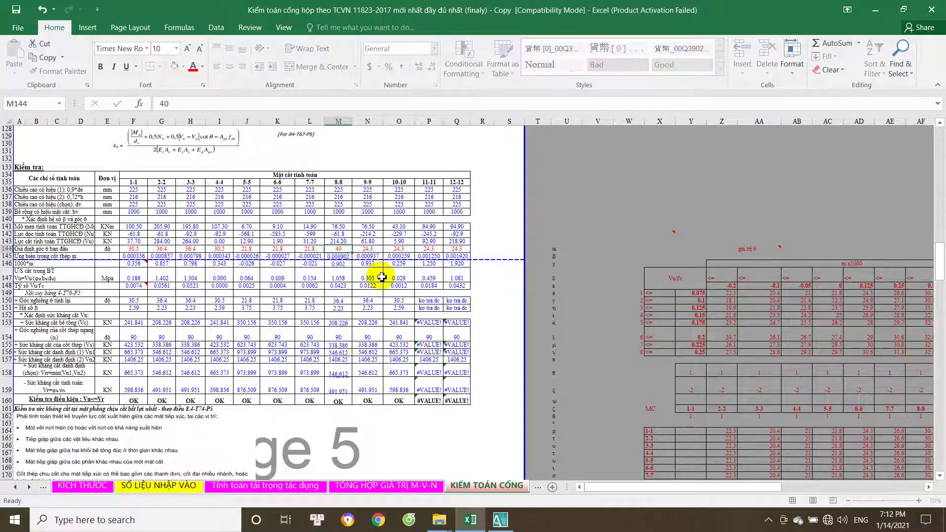
key("Tab")
key("Left")
type("50")
key("Tab")
key("Left")
type("56")
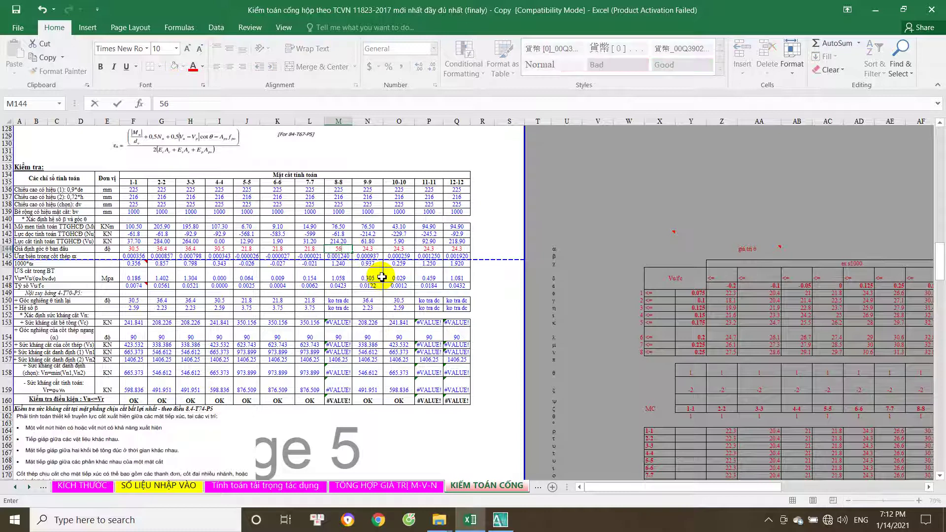
key("Tab")
key("Left")
type("150")
key("Tab")
key("Left")
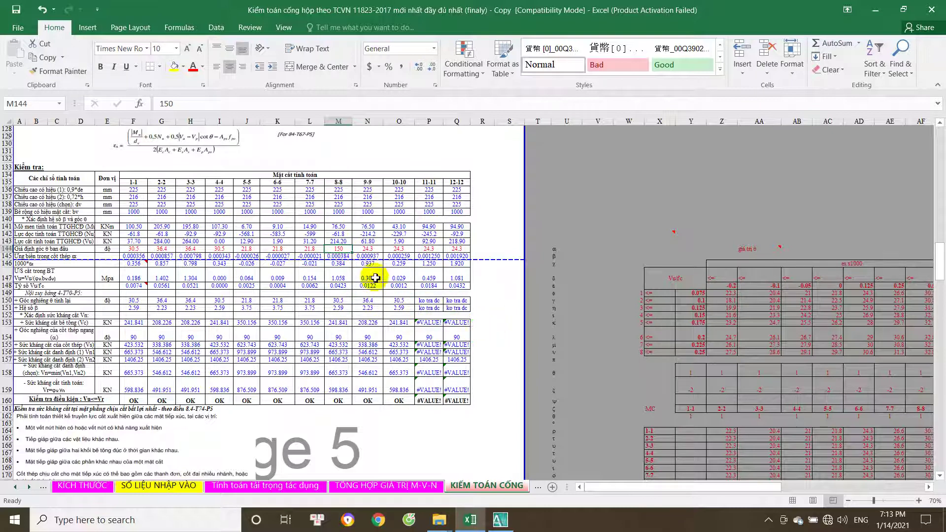
- Inspect section 8-8's reinforcement strain εx formula and the cells it refers to
double_click(343, 257)
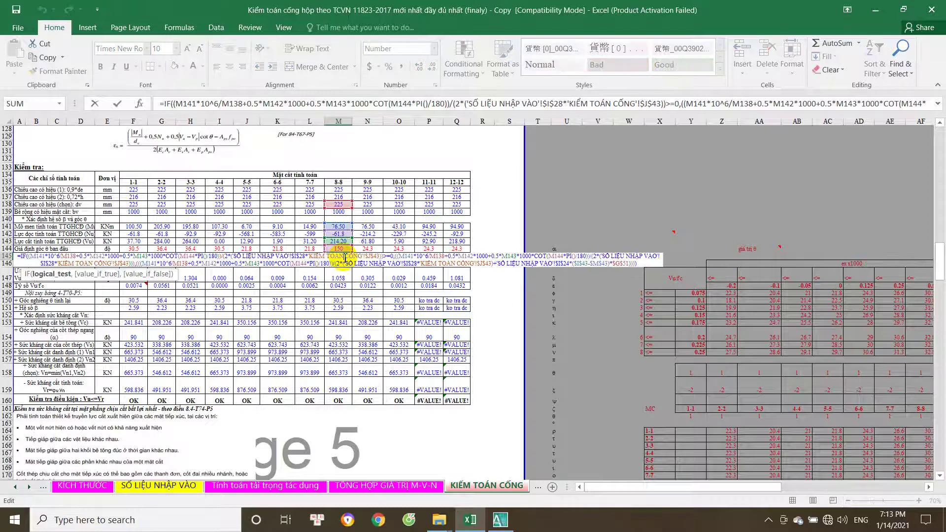
key("Left")
key("Up")
key("Up")
key("Up")
key("Up")
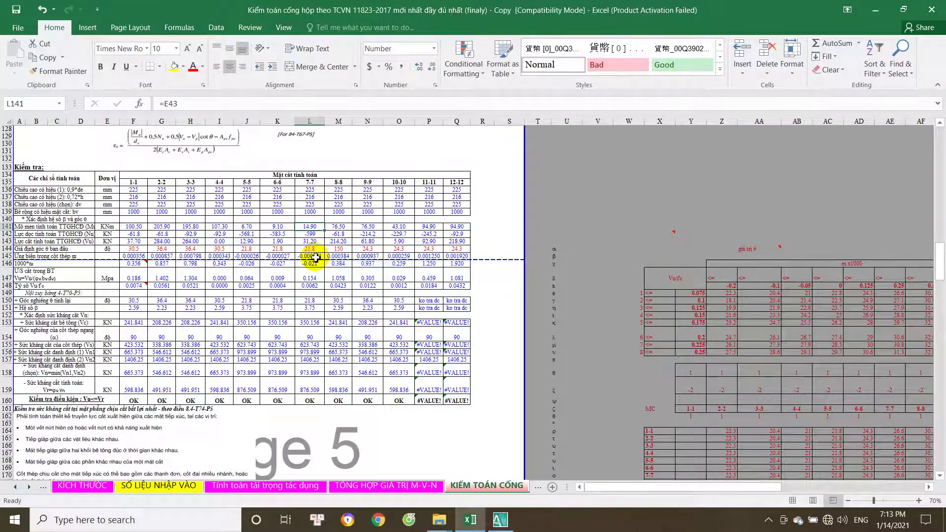
- Fill the 1000*εx formula from section 7-7 across to section 8-8
left_click(316, 256)
left_click_drag(324, 261, 343, 278)
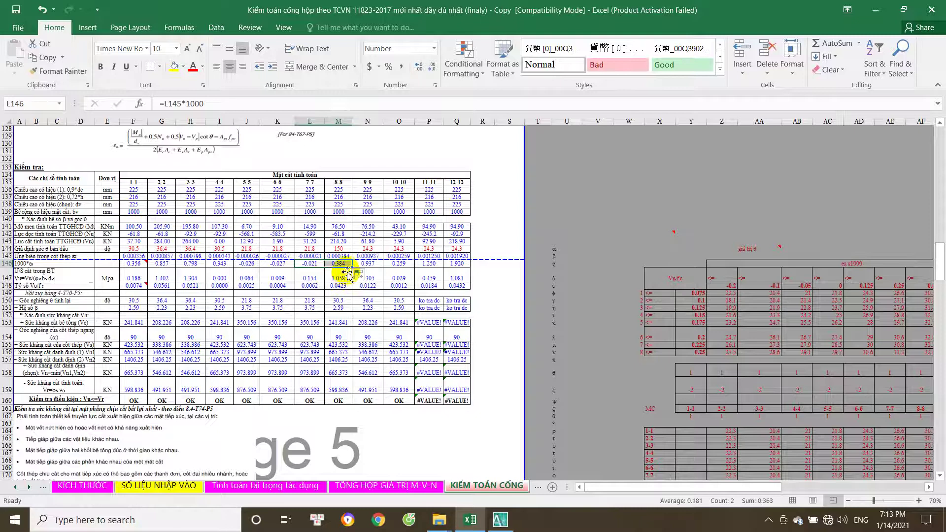
left_click(339, 263)
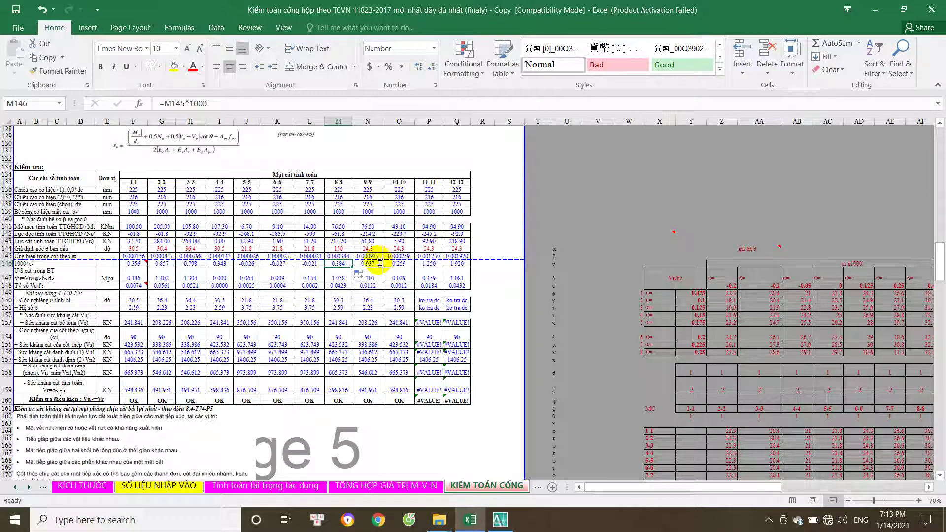
- Inspect the formula for section 8-8's recalculated angle θ
left_click(337, 300)
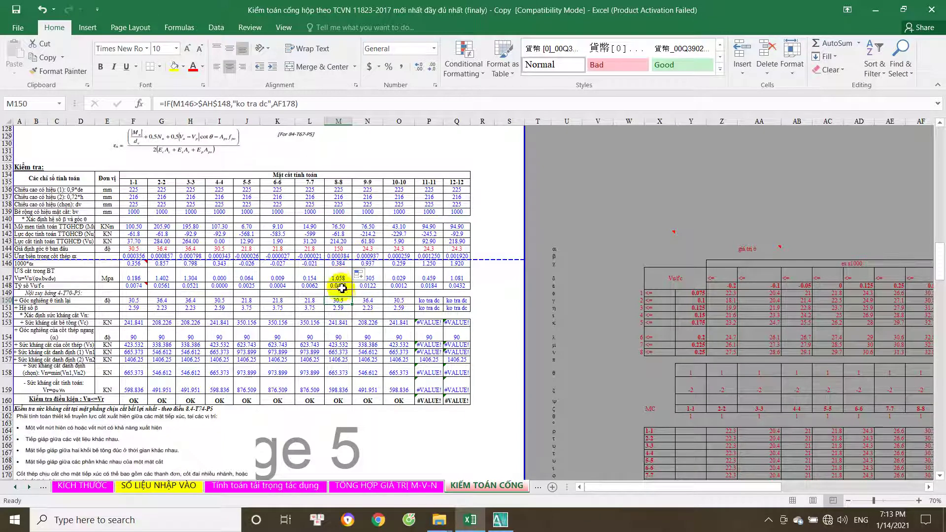
double_click(343, 301)
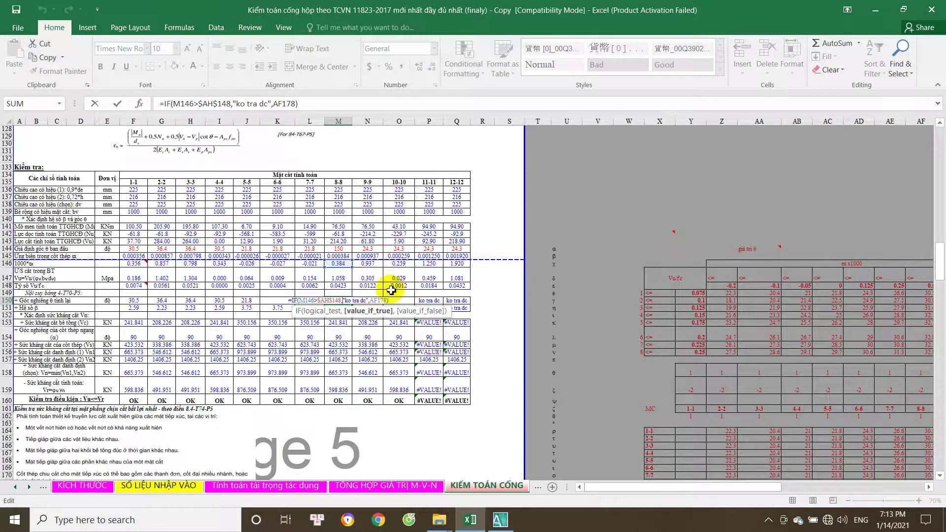
scroll(523, 359, "down", 2)
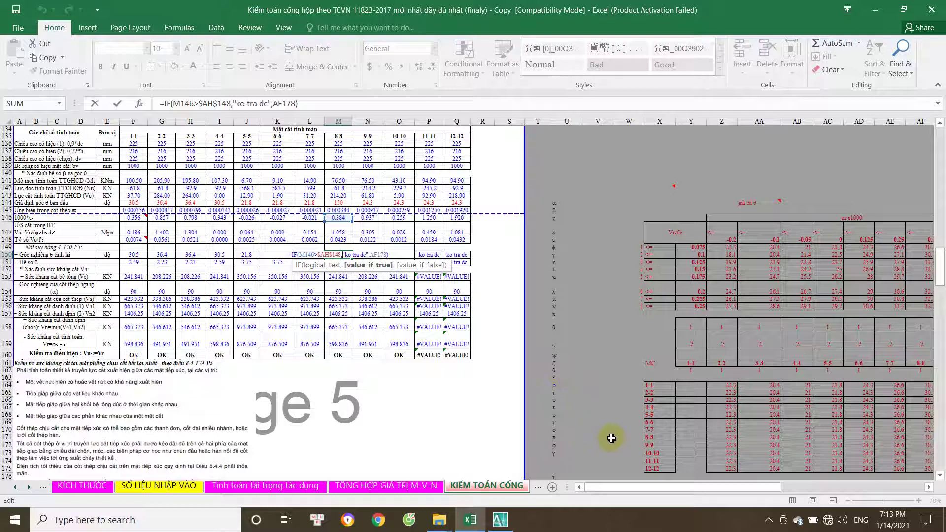
key("ctrl+Return")
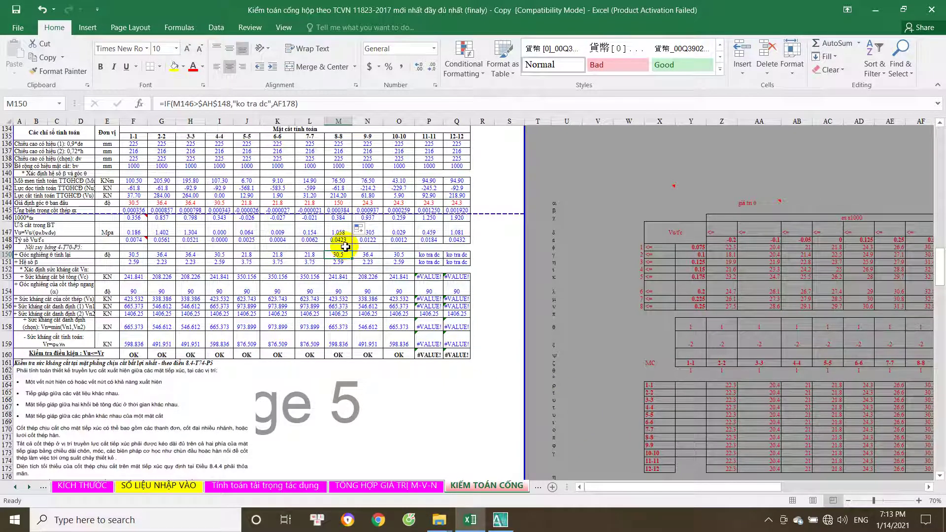
scroll(344, 246, "up", 1)
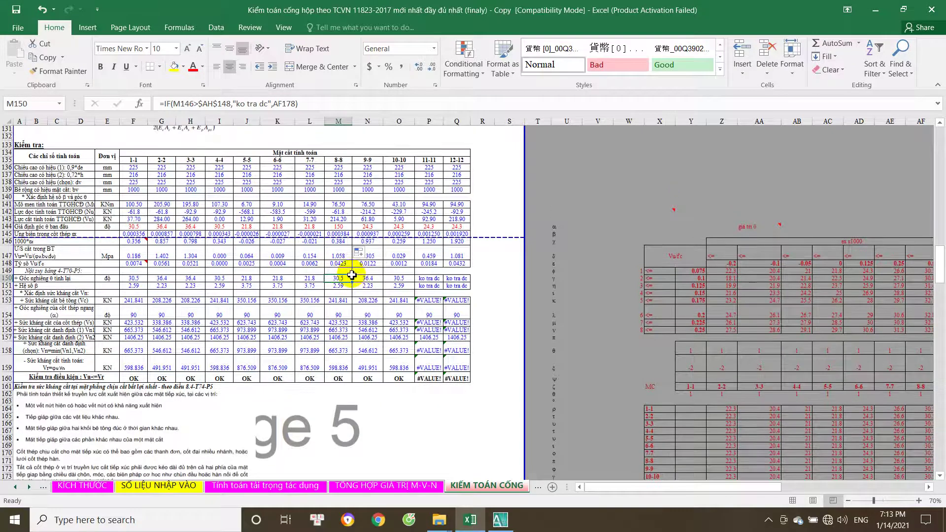
- Recheck section 8-8's 1000*εx and strain εx formulas, and return to its initial θ cell
left_click(343, 241)
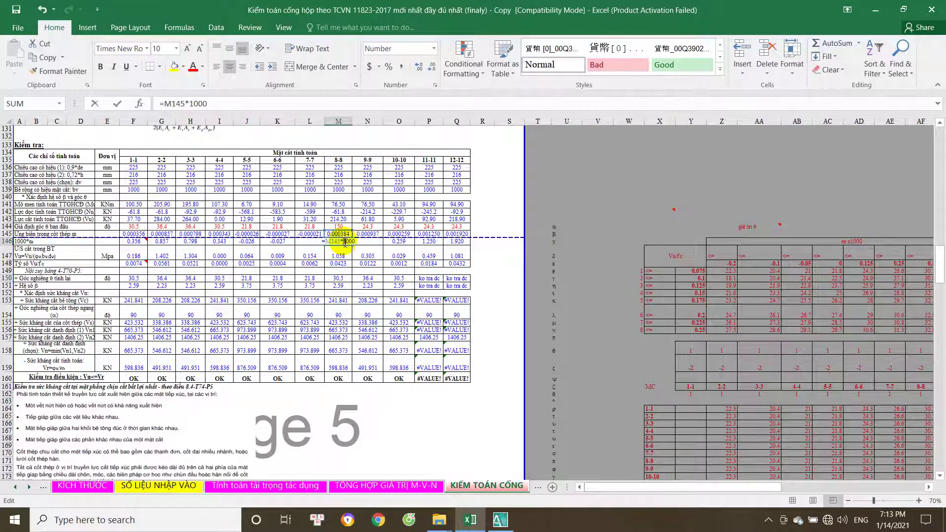
double_click(344, 234)
key("Escape")
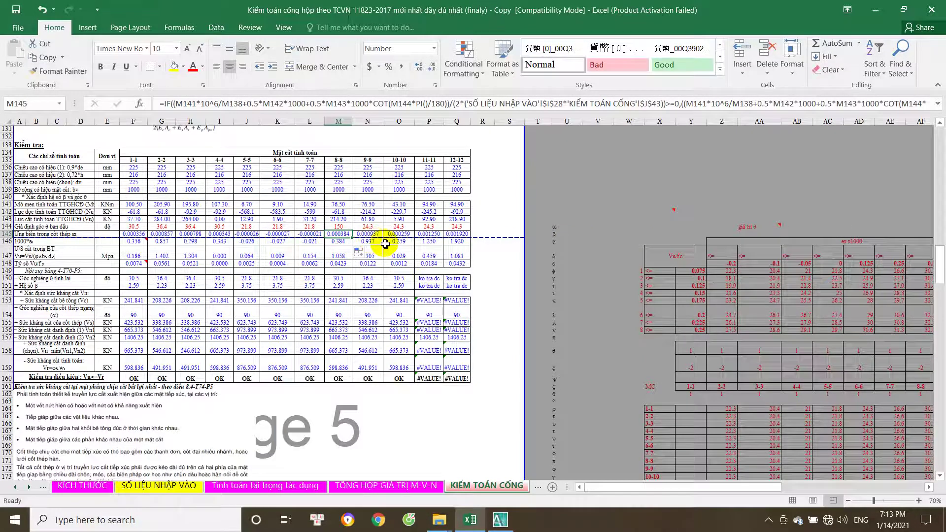
left_click(369, 257)
left_click(381, 266)
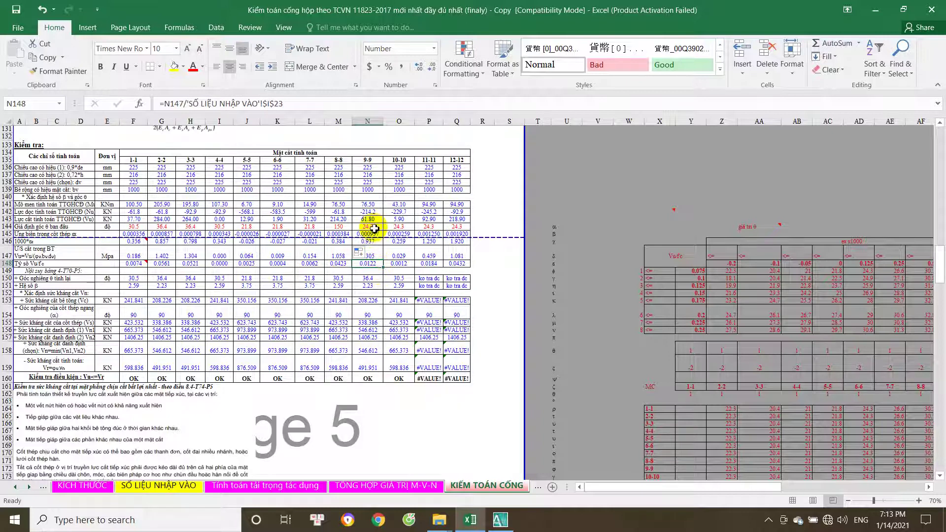
left_click(364, 232)
left_click(341, 229)
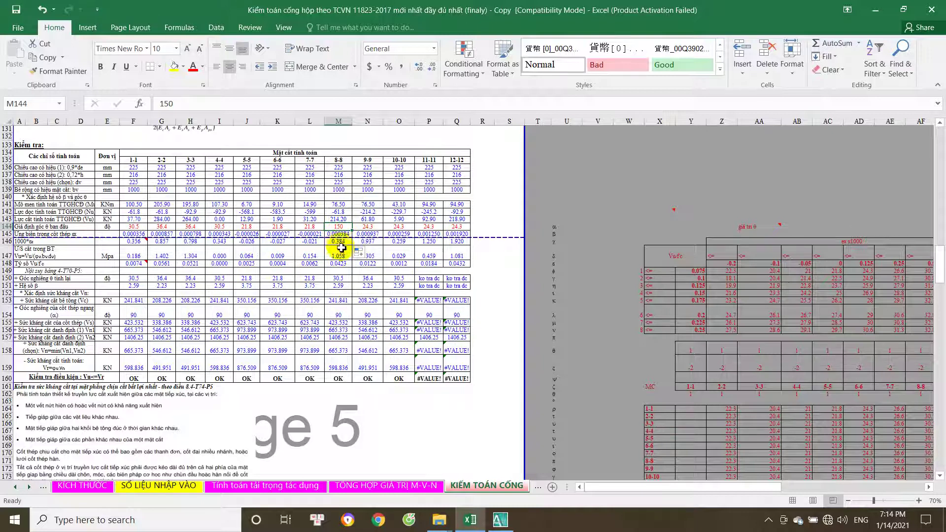
- Trace the references of section 8-8's recalculated θ formula into the θ lookup table beside the calculation
double_click(340, 278)
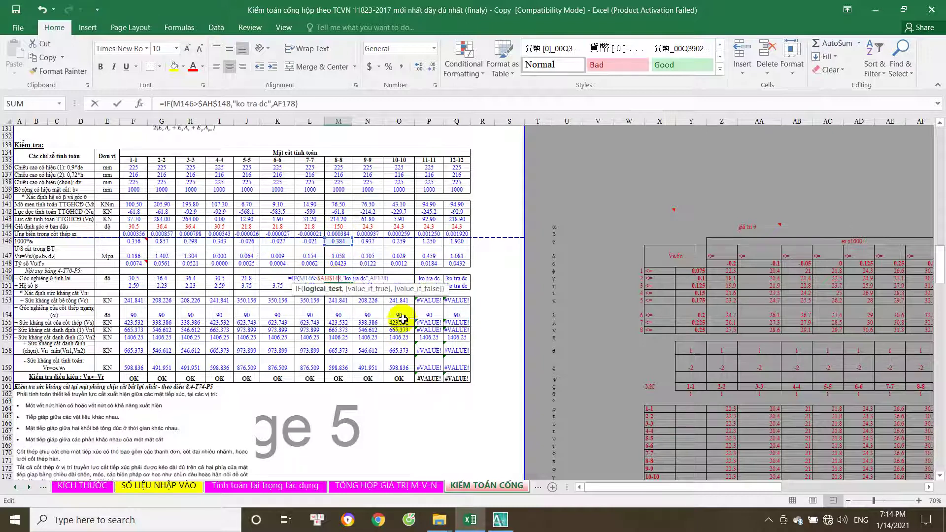
scroll(634, 342, "down", 2)
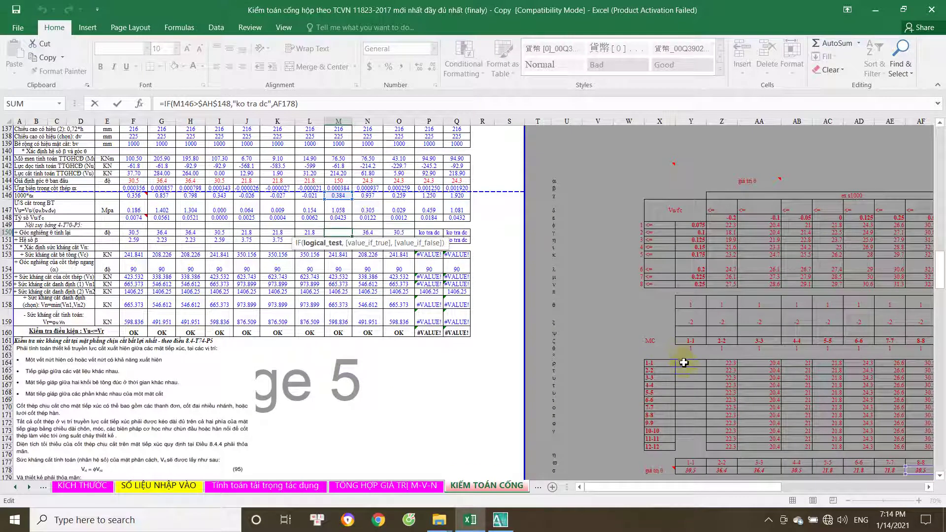
scroll(682, 359, "down", 2)
left_click_drag(744, 488, 811, 487)
scroll(777, 428, "up", 1)
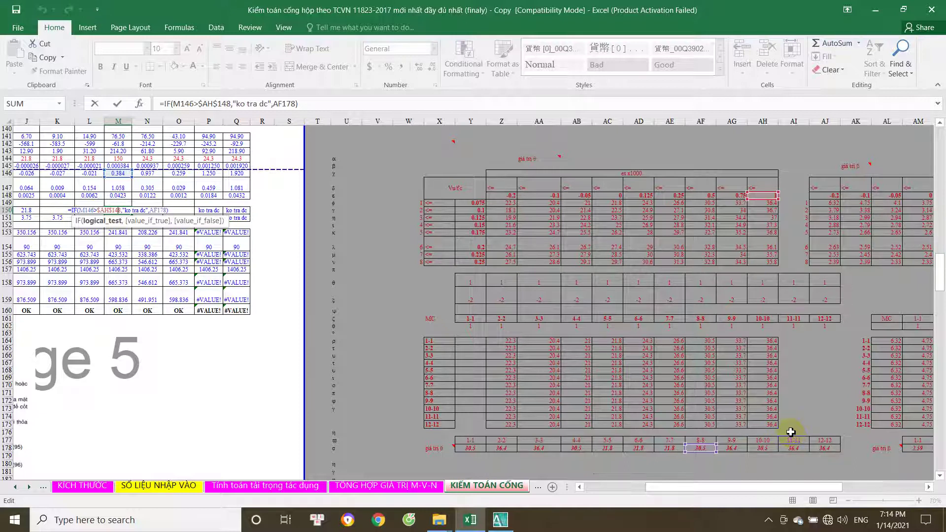
scroll(799, 439, "down", 2)
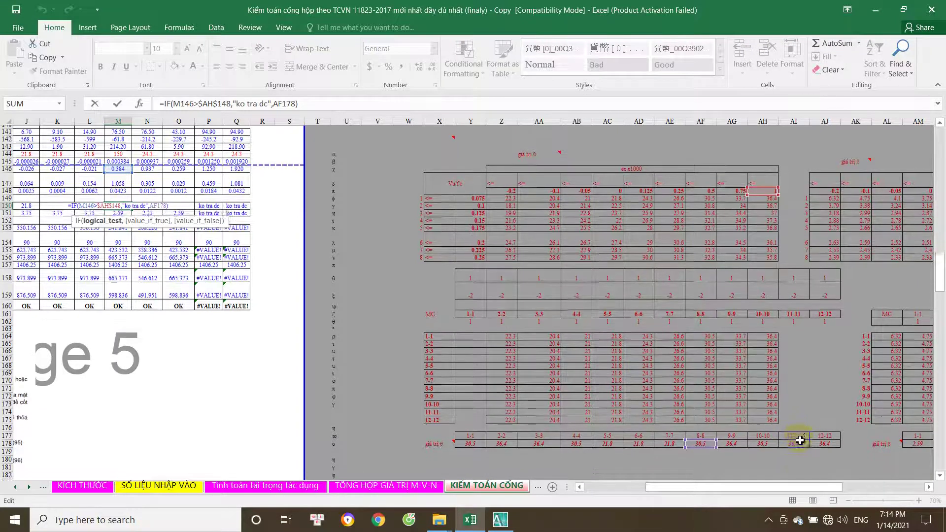
scroll(799, 442, "up", 2)
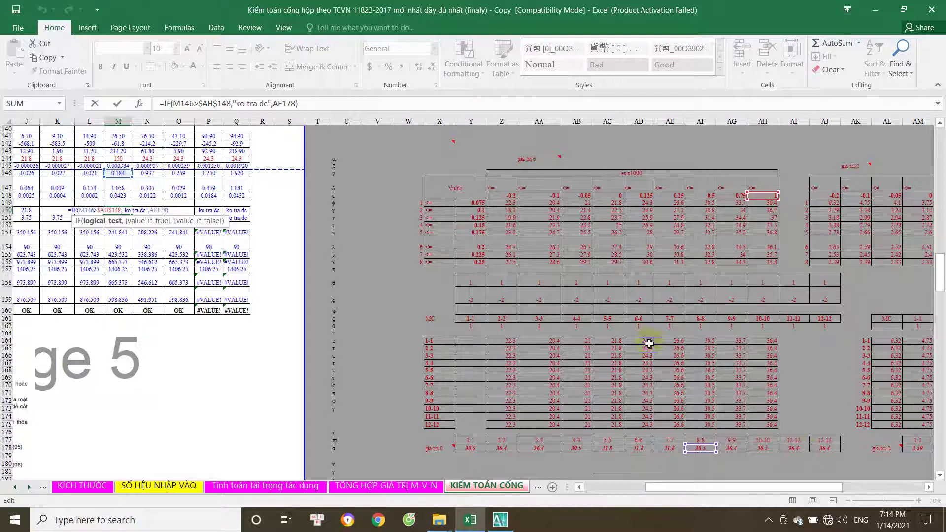
key("Escape")
- Set section 8-8's initial θ to 30.5
left_click(125, 160)
type("30")
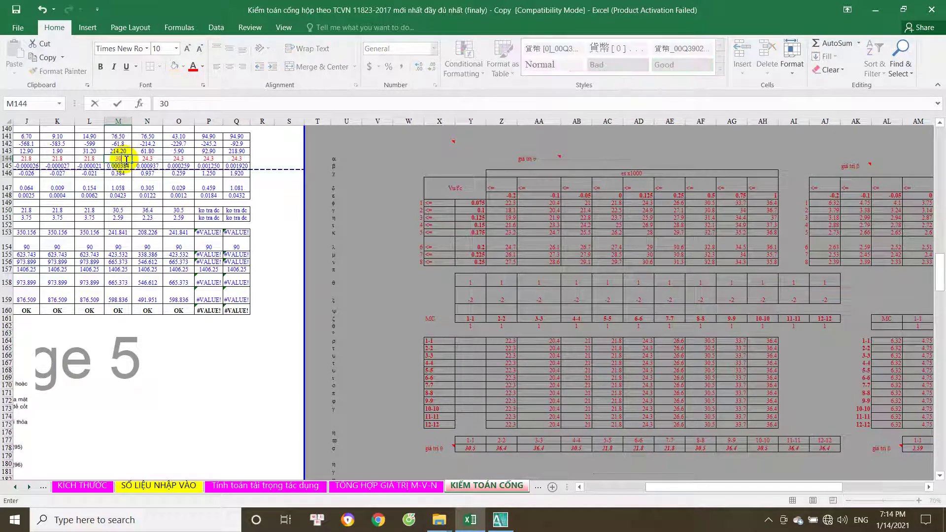
type(".5")
key("Return")
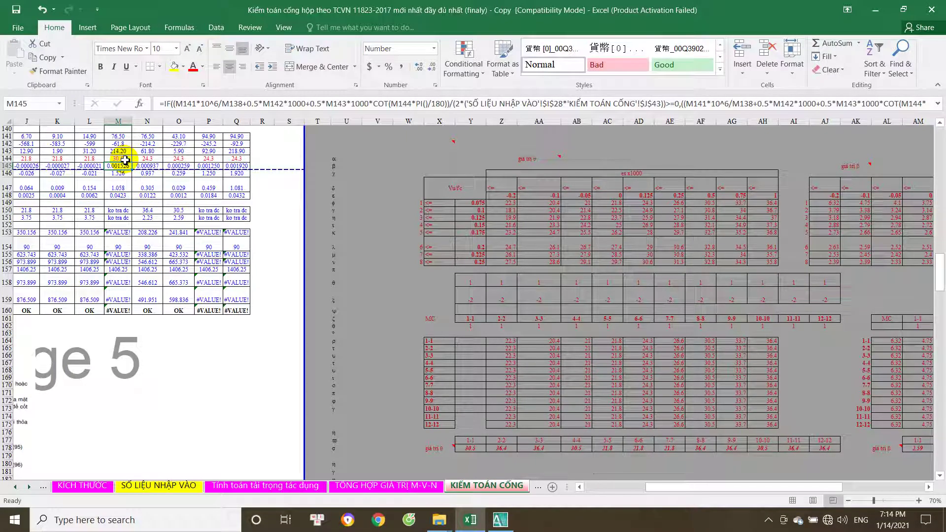
left_click(125, 159)
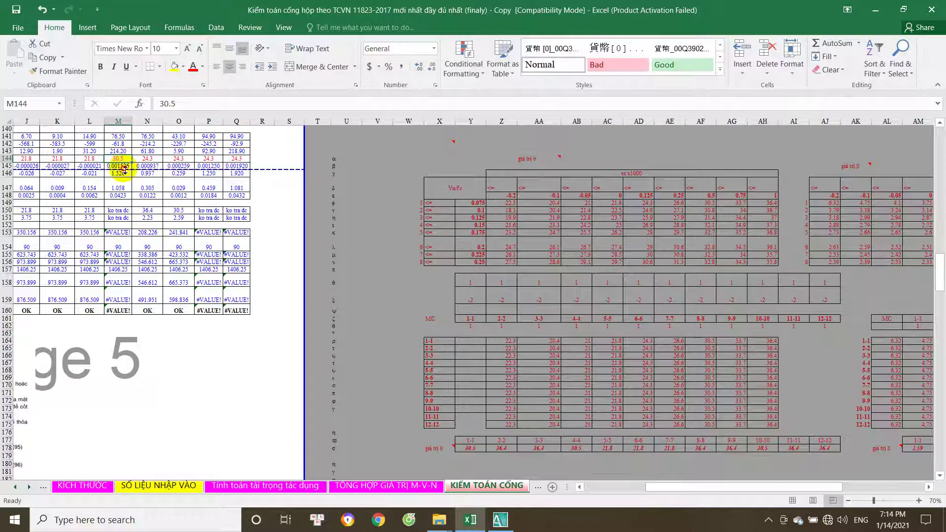
- Examine section 8-8's strain εx and 1000*εx formulas with the 30.5 initial angle
double_click(126, 166)
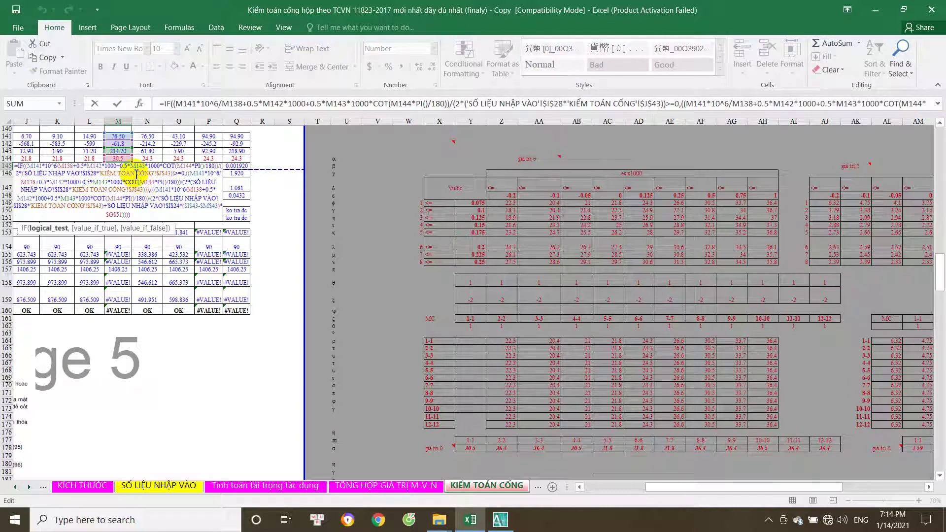
key("Escape")
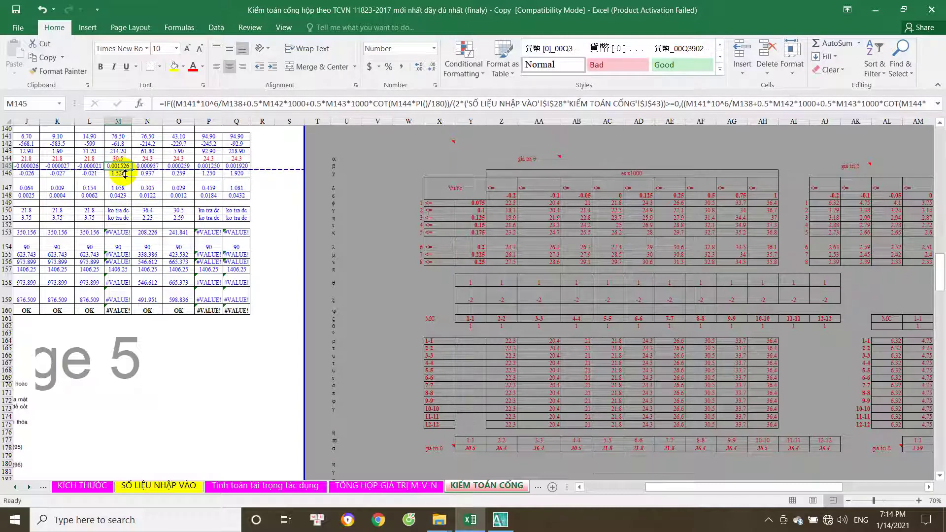
double_click(125, 175)
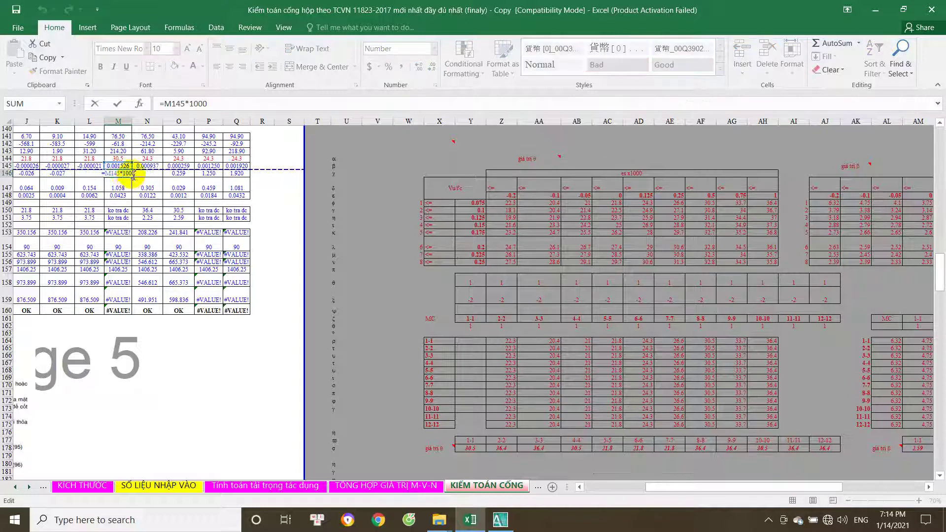
key("Escape")
double_click(128, 167)
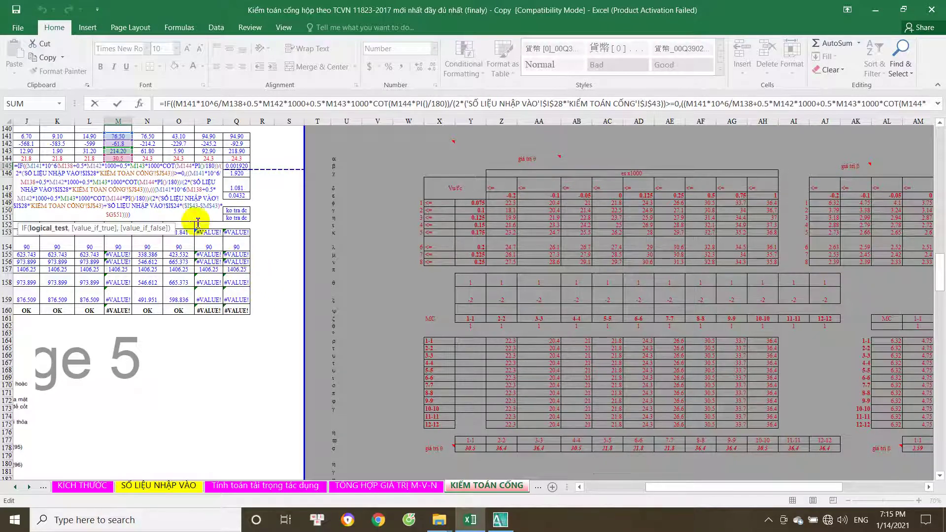
key("Return")
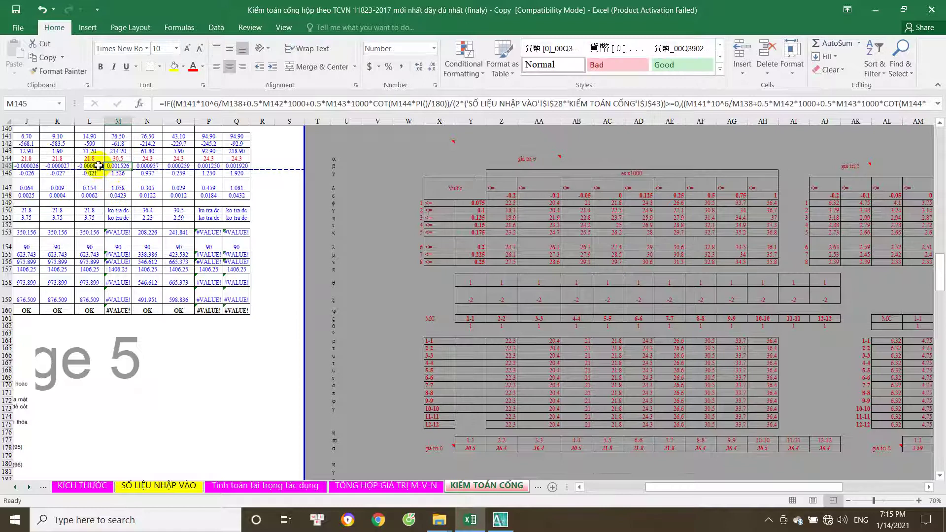
- Fill the strain εx formula from section 7-7 across to section 8-8 and check the copied formula
left_click(100, 166)
left_click_drag(102, 168, 126, 170)
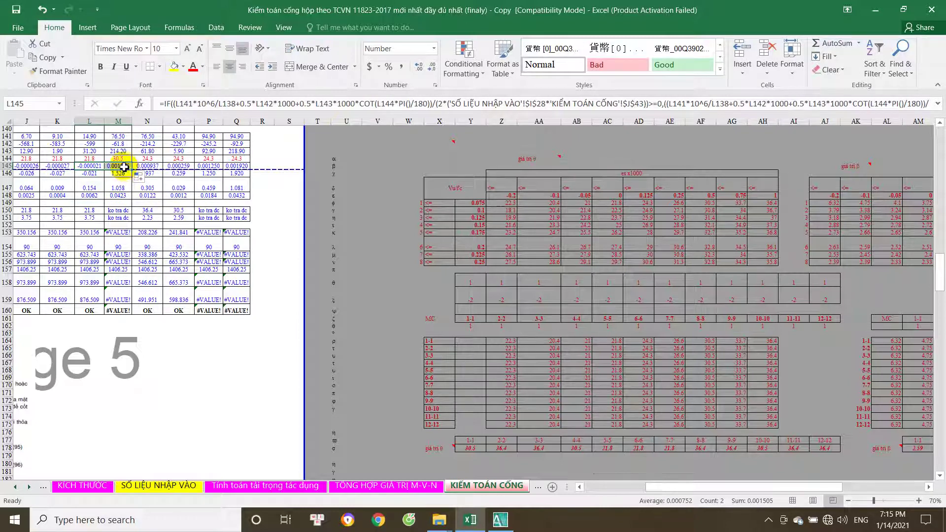
double_click(123, 167)
key("Escape")
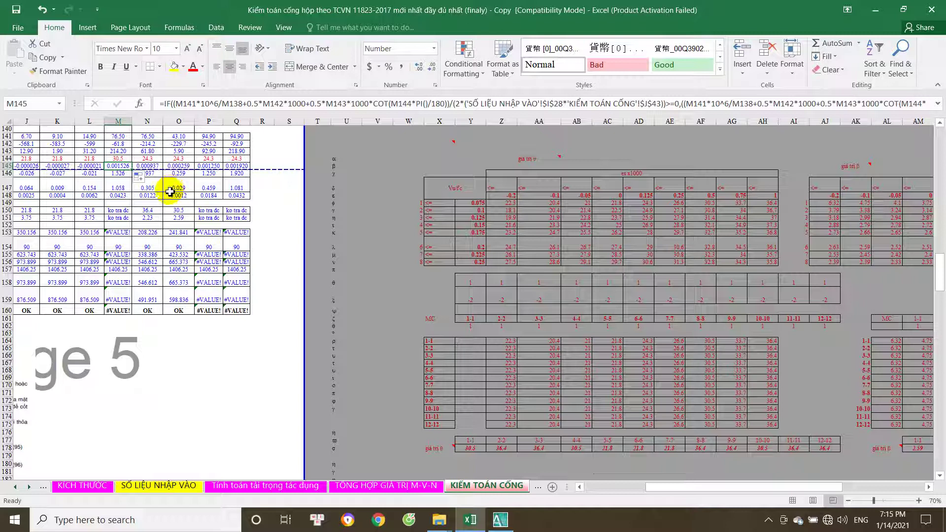
left_click(124, 174)
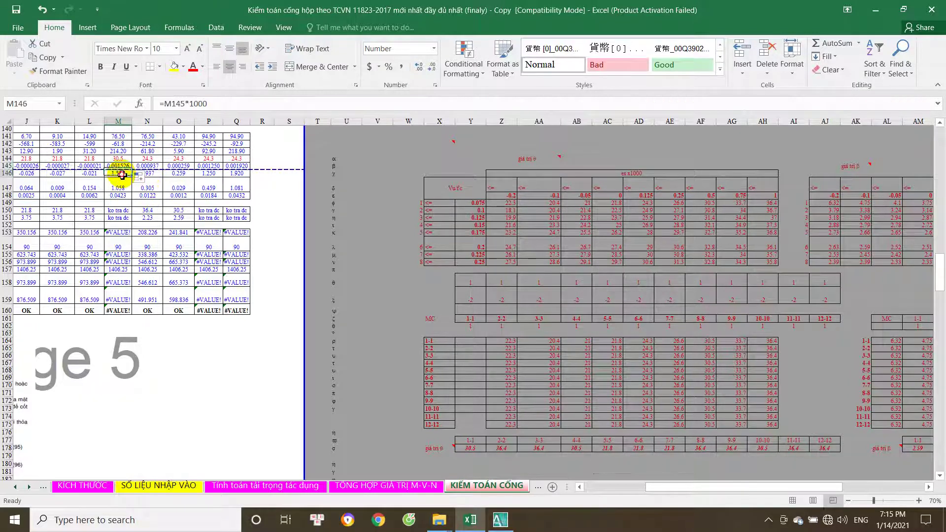
left_click(121, 159)
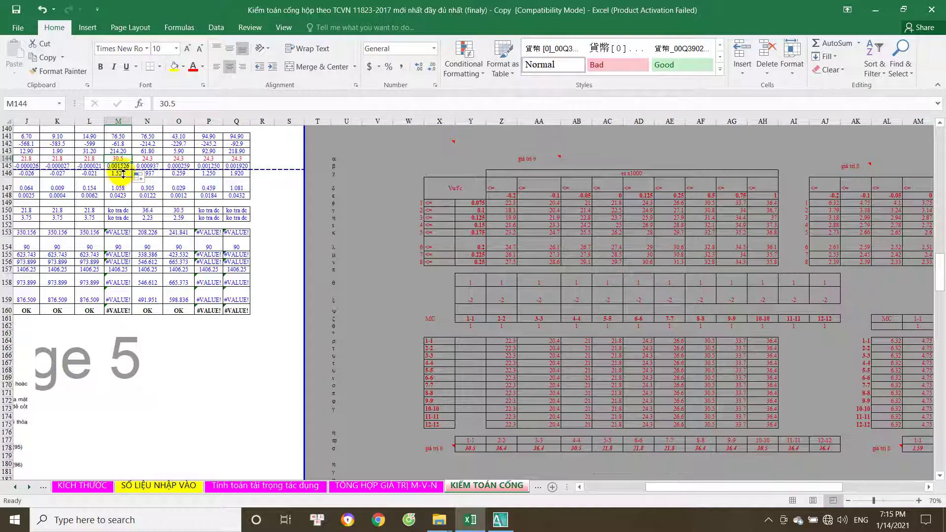
- Review the εx equations and their limit note above the shear check table
left_click_drag(660, 487, 543, 487)
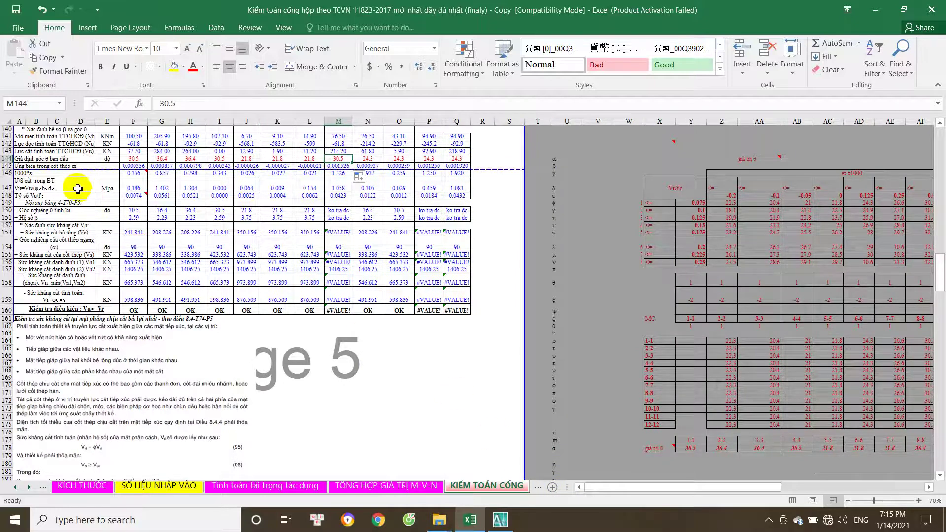
scroll(97, 185, "up", 4)
scroll(106, 218, "down", 3)
scroll(117, 273, "up", 8)
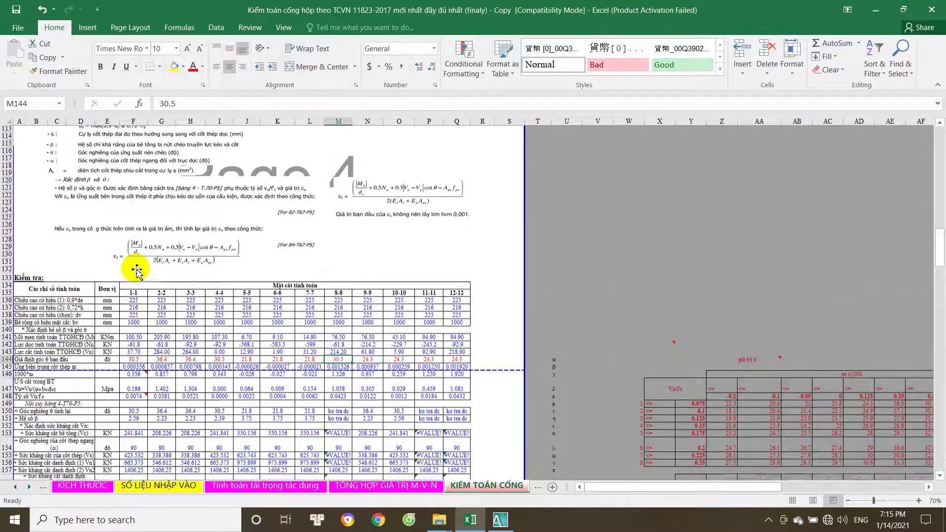
- Trace the cells referenced by section 8-8's strain εx formula up to the flexure table, leaving the formula unchanged
left_click(338, 375)
double_click(338, 367)
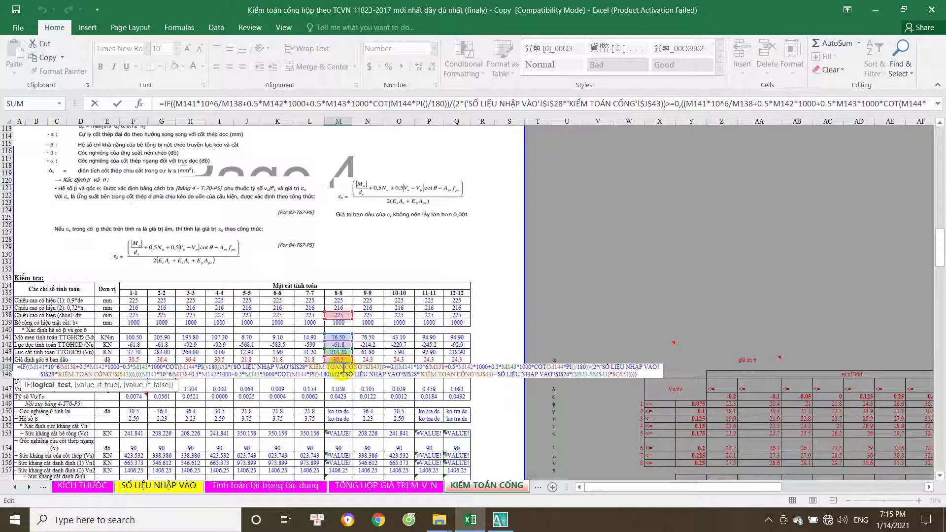
scroll(345, 371, "up", 5)
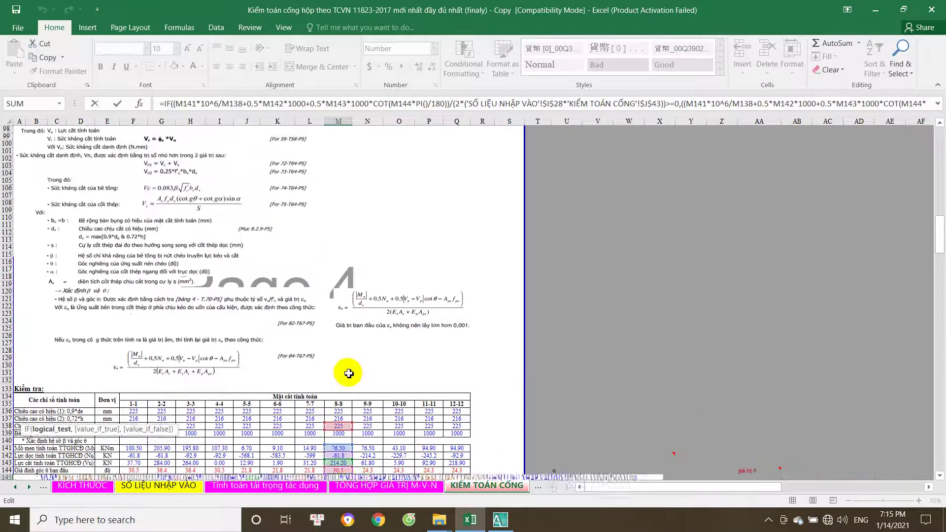
scroll(349, 373, "up", 7)
scroll(348, 373, "up", 6)
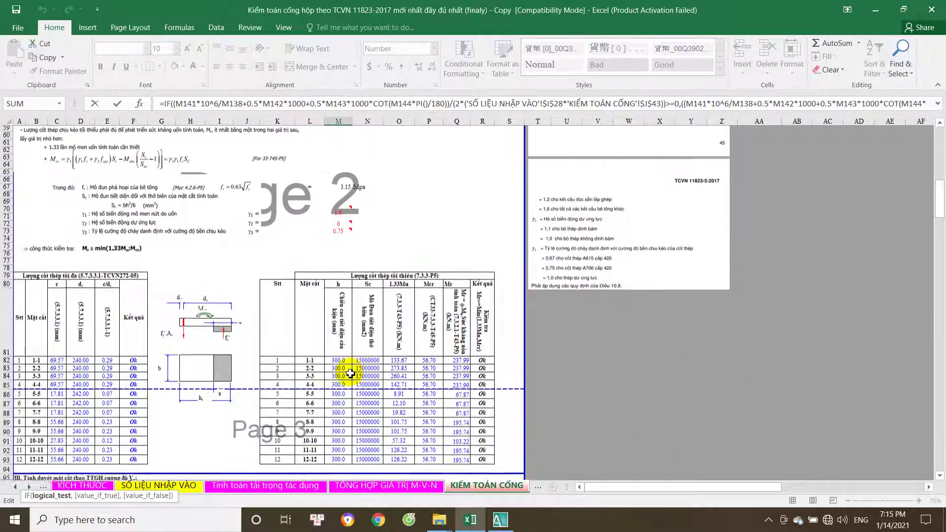
scroll(349, 373, "up", 15)
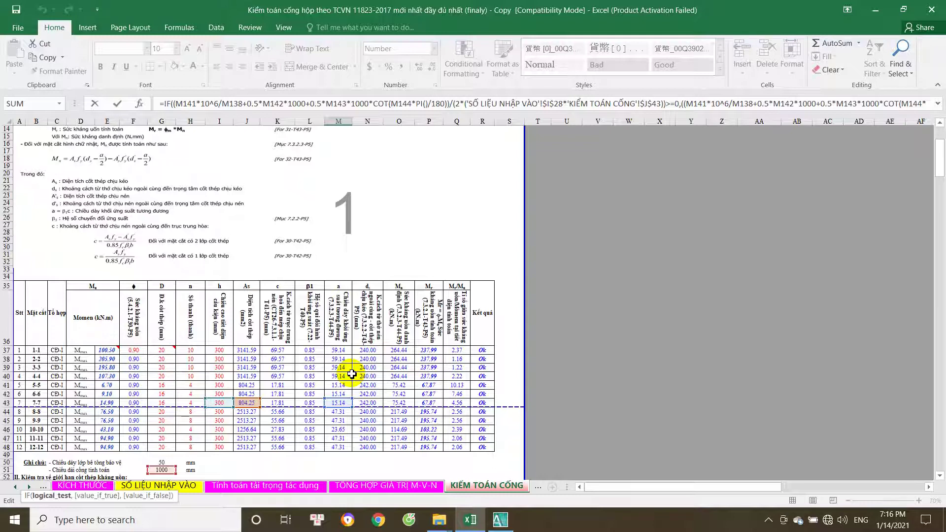
scroll(351, 373, "down", 2)
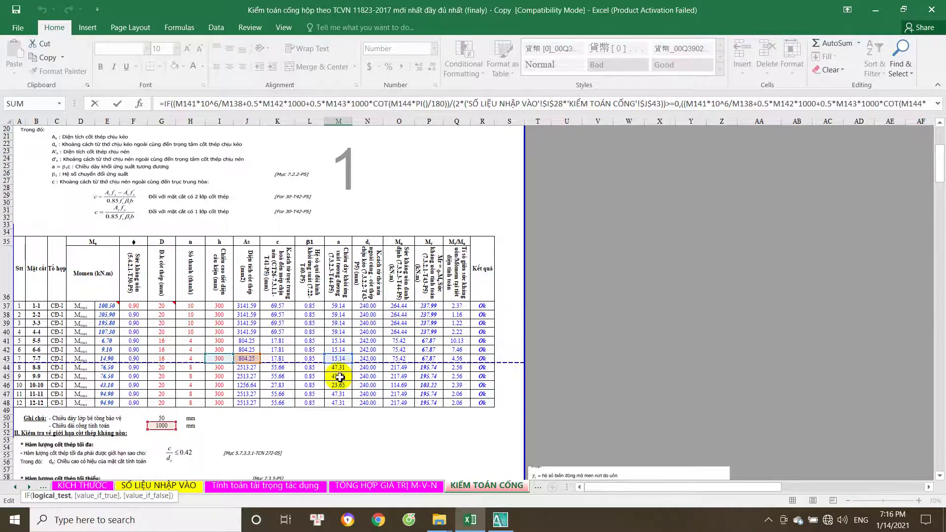
key("Escape")
- Inspect the steel area As formulas of sections 6-6 and 7-7 in the flexure table without editing them
scroll(338, 376, "down", 20)
scroll(273, 353, "up", 17)
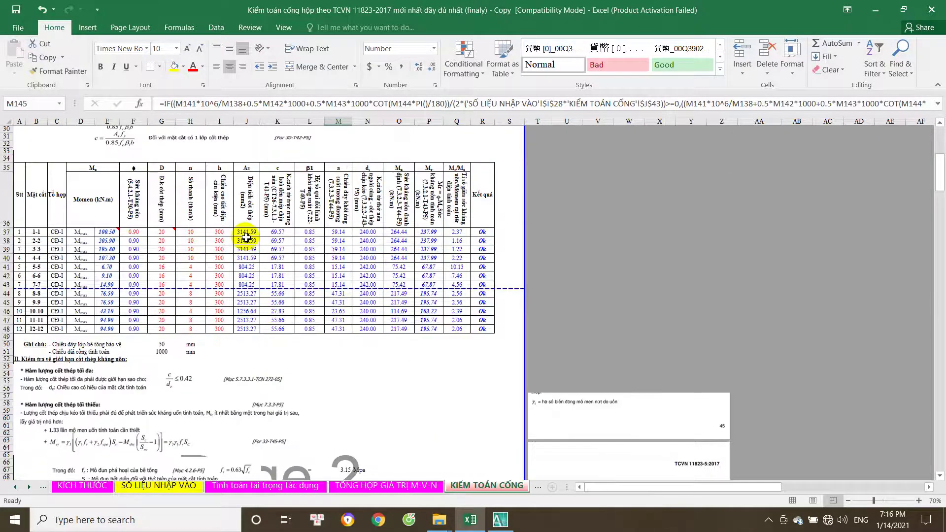
left_click(249, 234)
key("ctrl+Down")
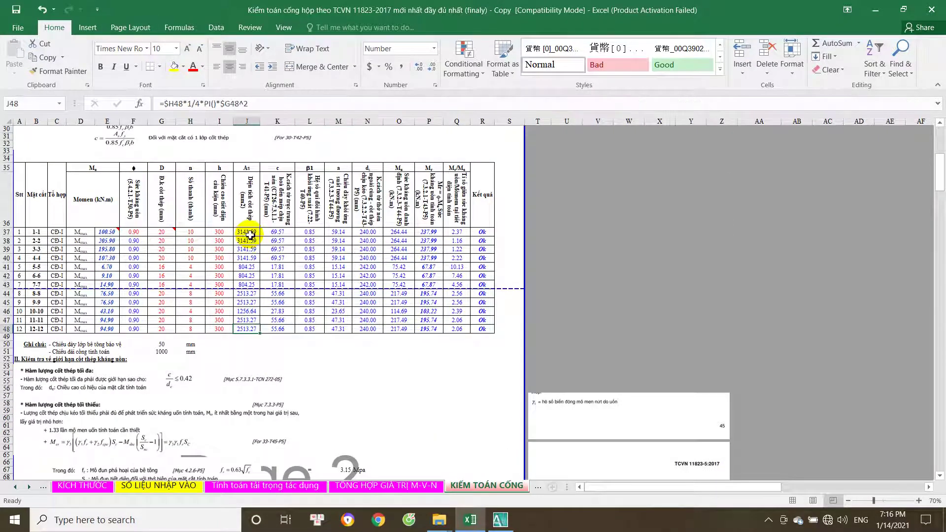
double_click(249, 284)
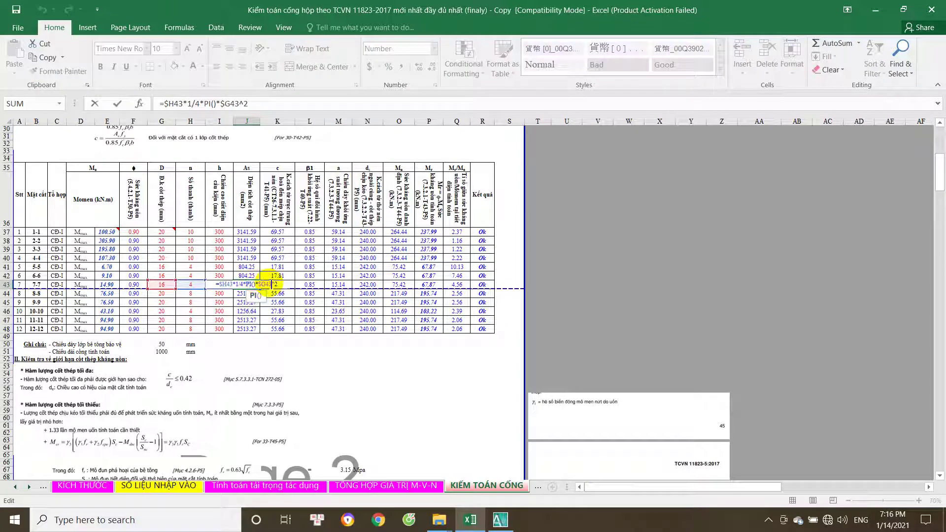
key("Escape")
double_click(272, 277)
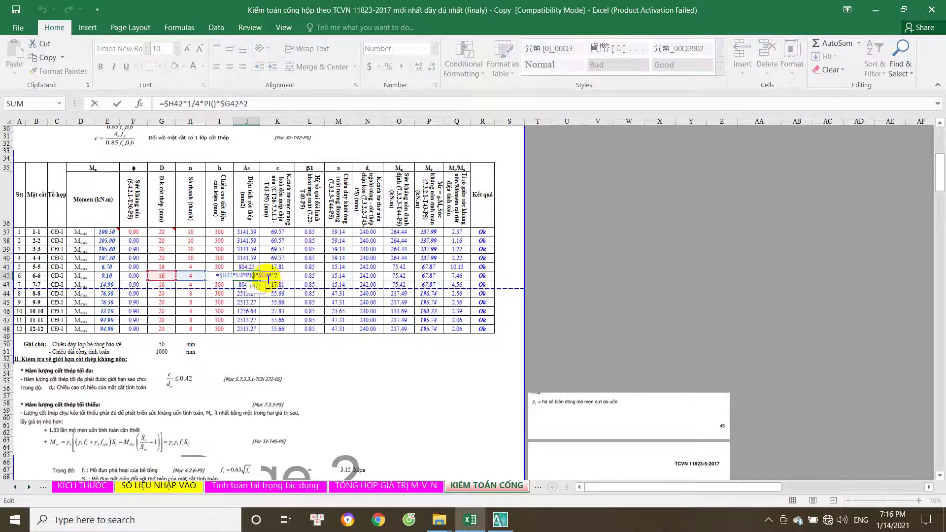
key("Escape")
double_click(256, 277)
key("Escape")
key("Up")
key("Up")
key("F2")
left_click(256, 277)
double_click(256, 276)
key("Escape")
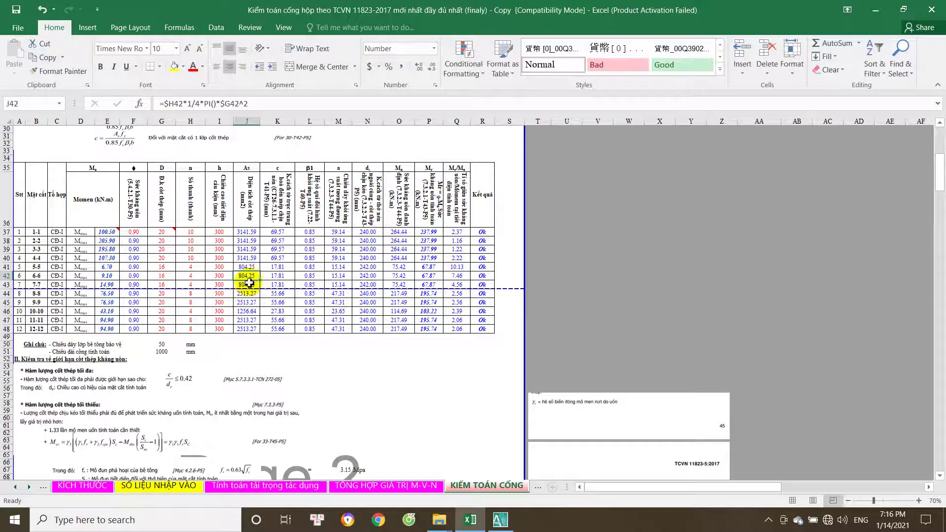
double_click(249, 283)
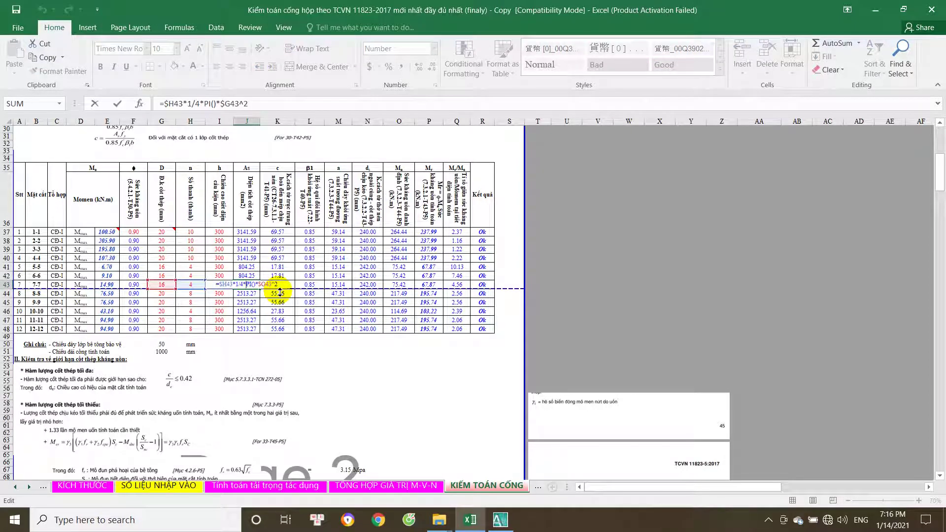
key("Escape")
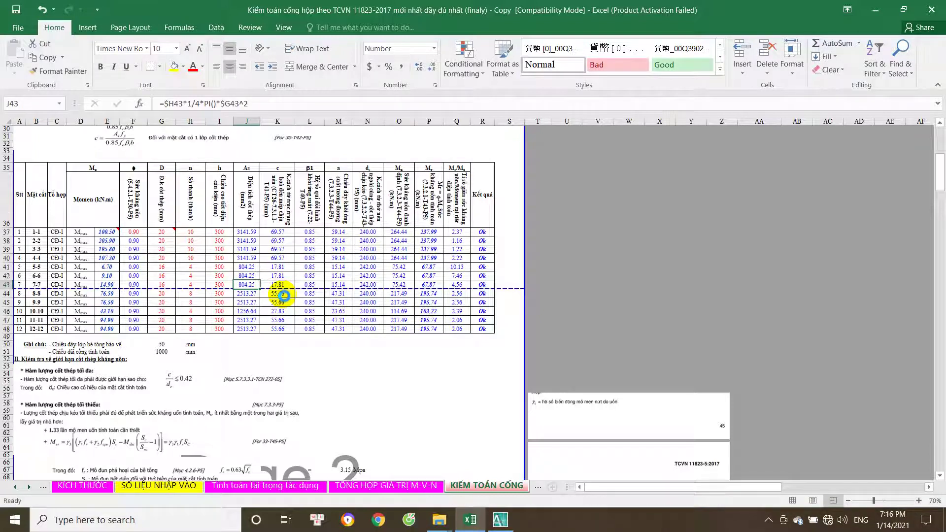
- Reopen section 8-8's strain εx formula and follow its highlighted references through the flexure and shear check tables
scroll(286, 295, "down", 10)
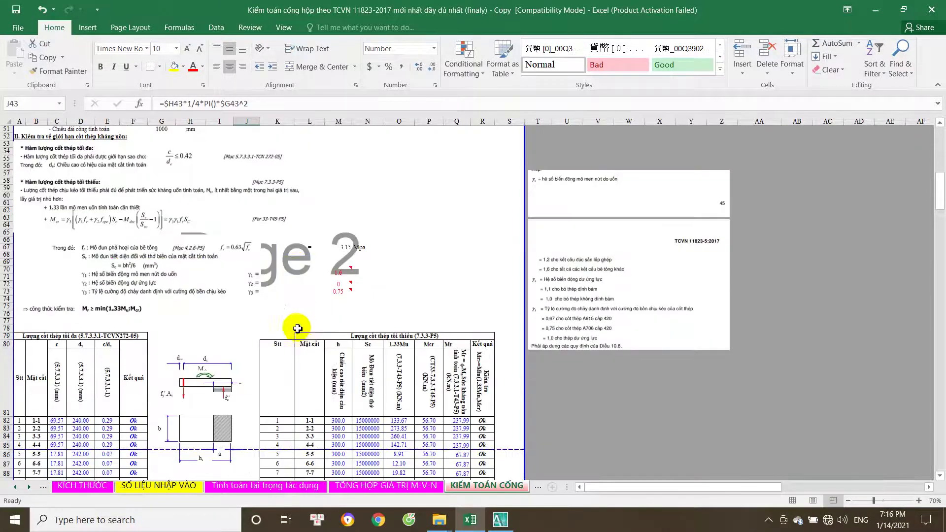
scroll(308, 355, "down", 14)
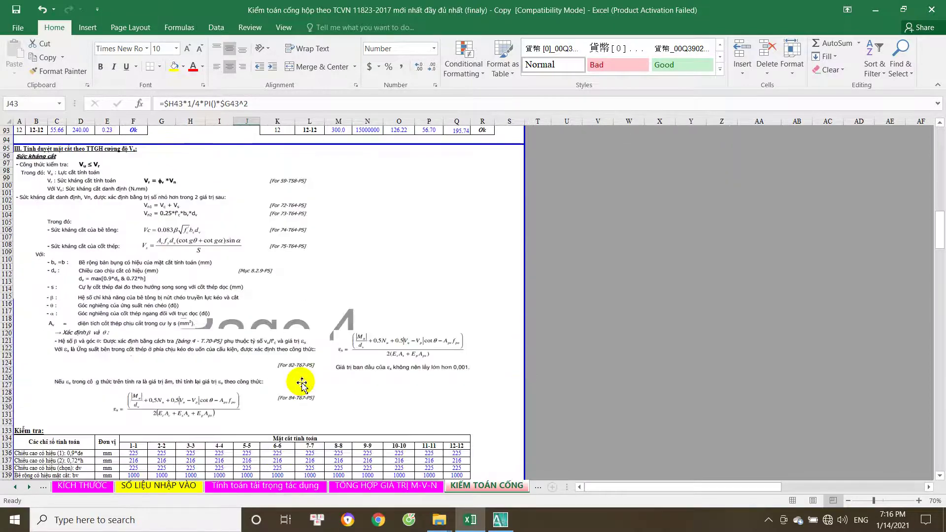
scroll(301, 382, "down", 3)
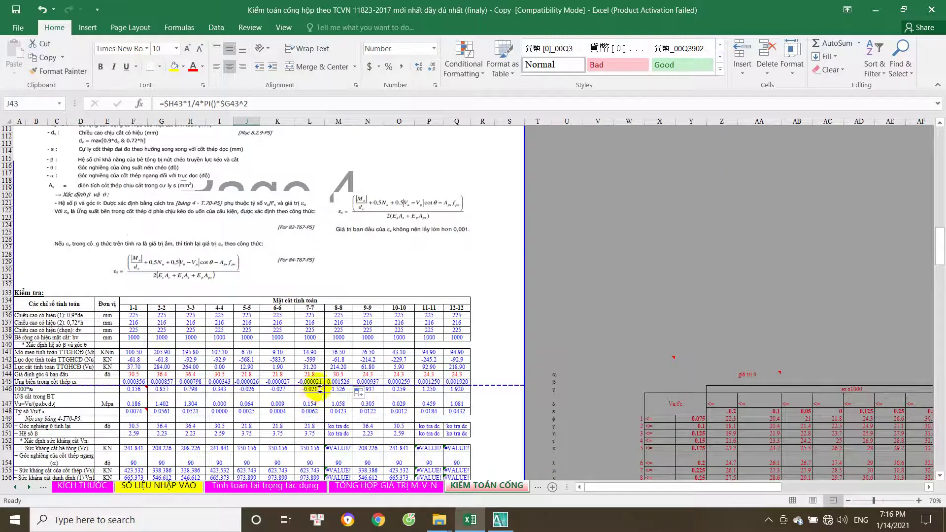
scroll(335, 399, "down", 3)
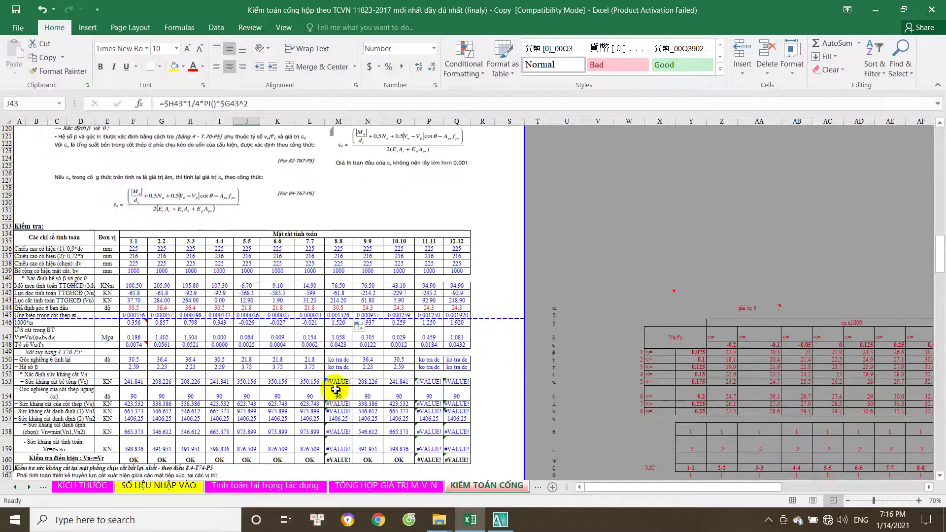
double_click(347, 315)
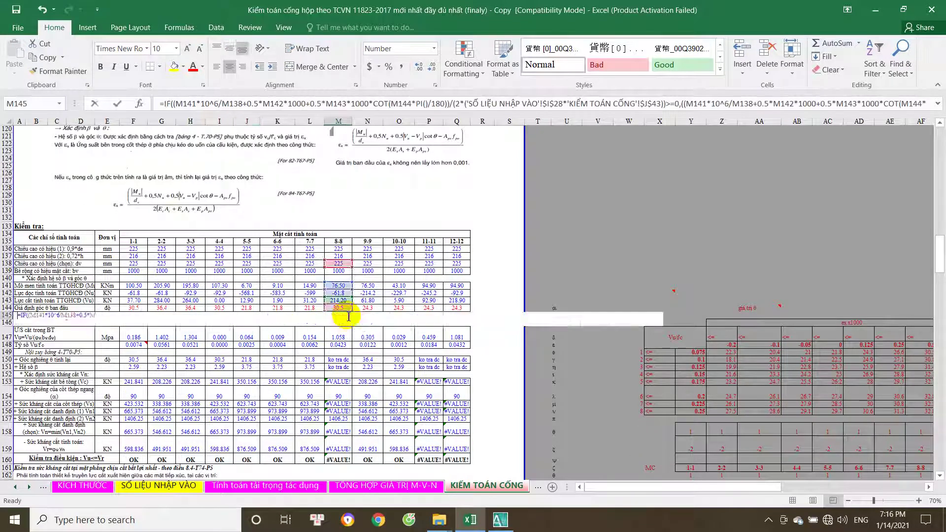
scroll(345, 335, "up", 17)
scroll(345, 347, "up", 20)
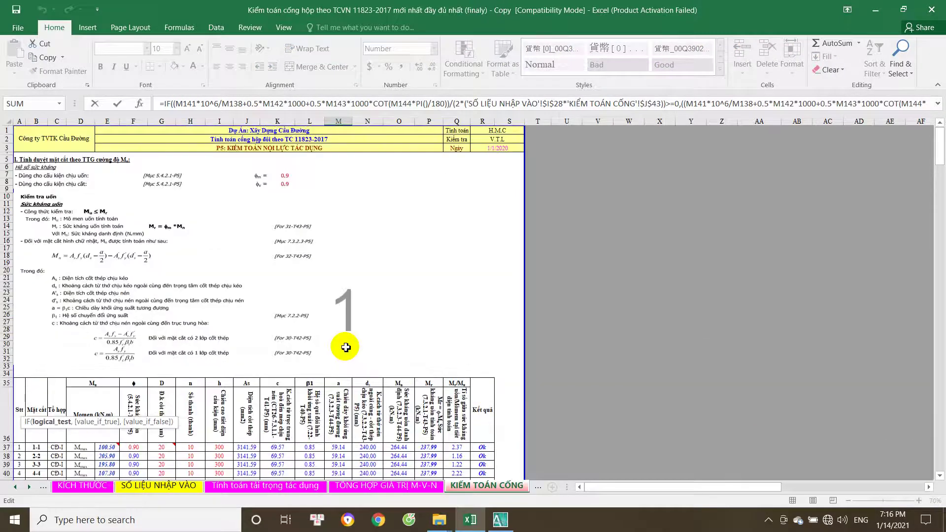
scroll(344, 347, "down", 6)
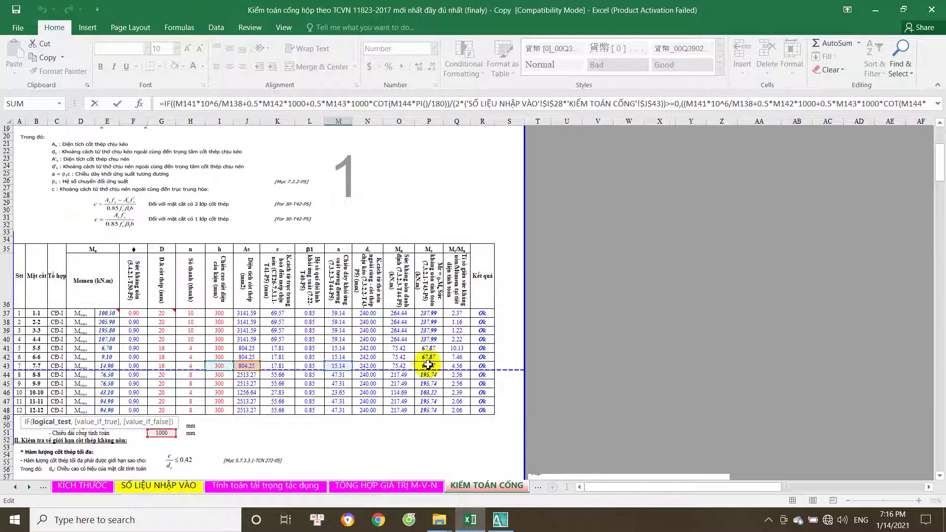
scroll(428, 365, "down", 4)
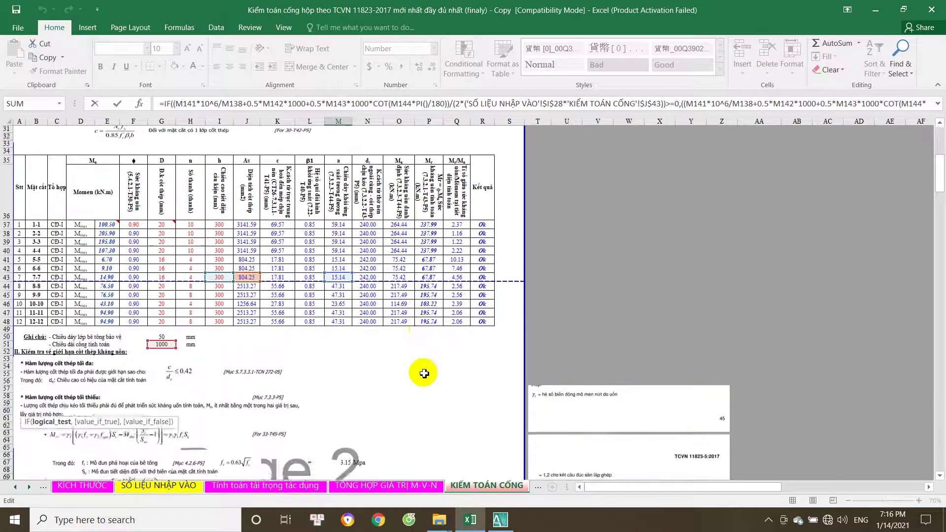
scroll(423, 374, "down", 15)
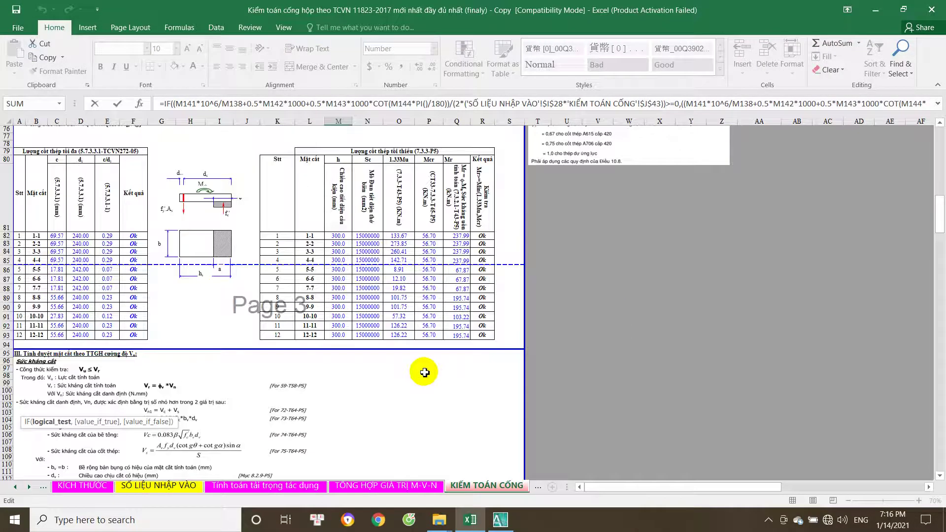
scroll(424, 372, "down", 11)
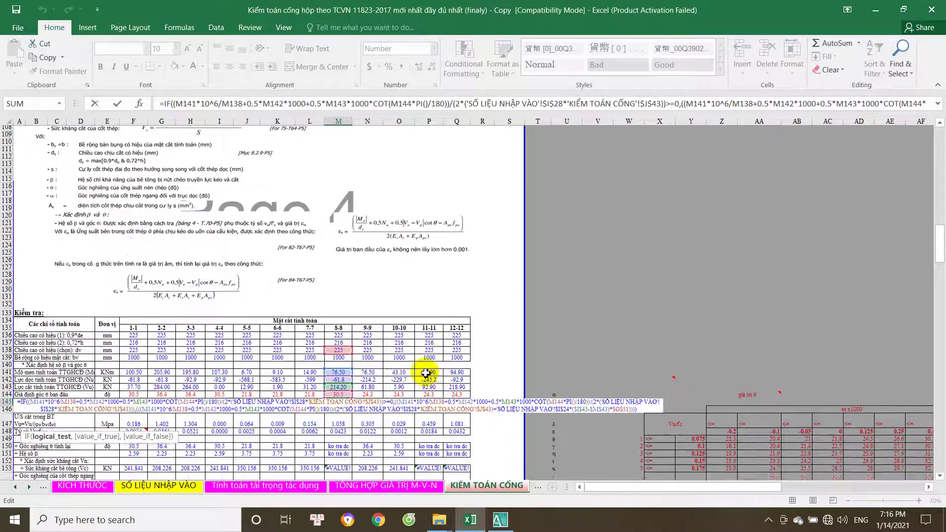
scroll(426, 373, "down", 1)
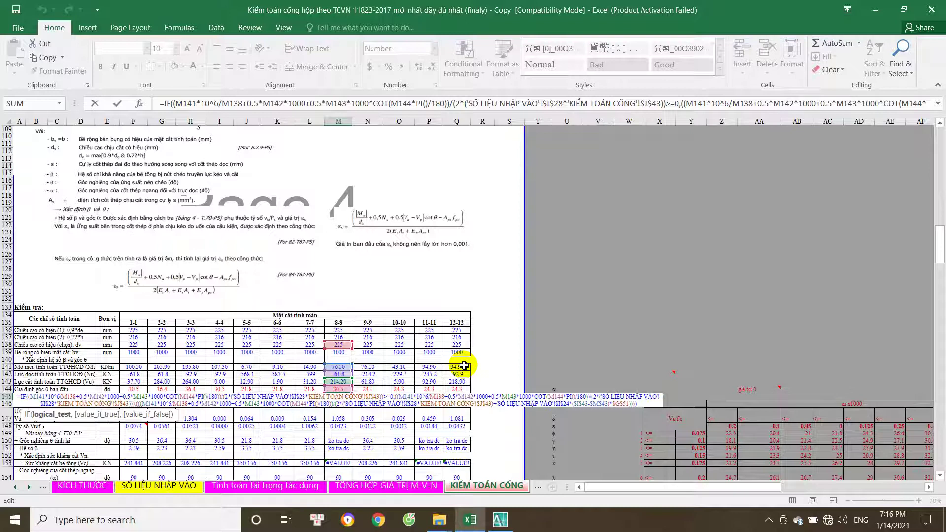
- Recheck the flexure-table cells used by section 8-8's εx formula and view the section locations in the AutoCAD culvert drawing
scroll(464, 366, "up", 20)
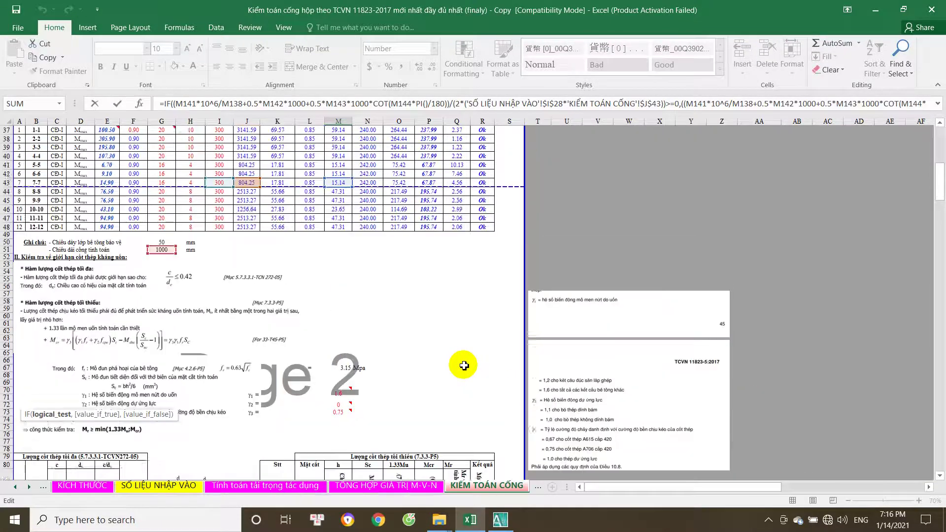
scroll(464, 365, "up", 1)
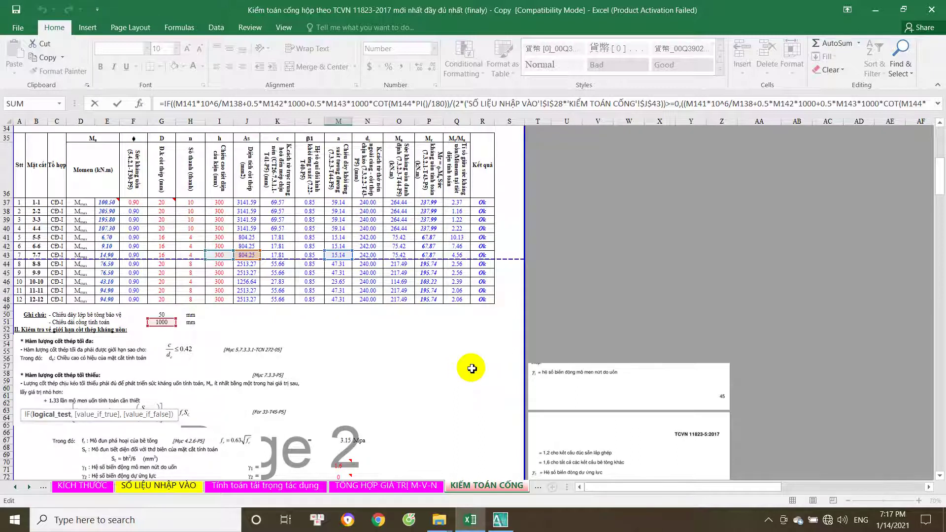
scroll(472, 368, "down", 17)
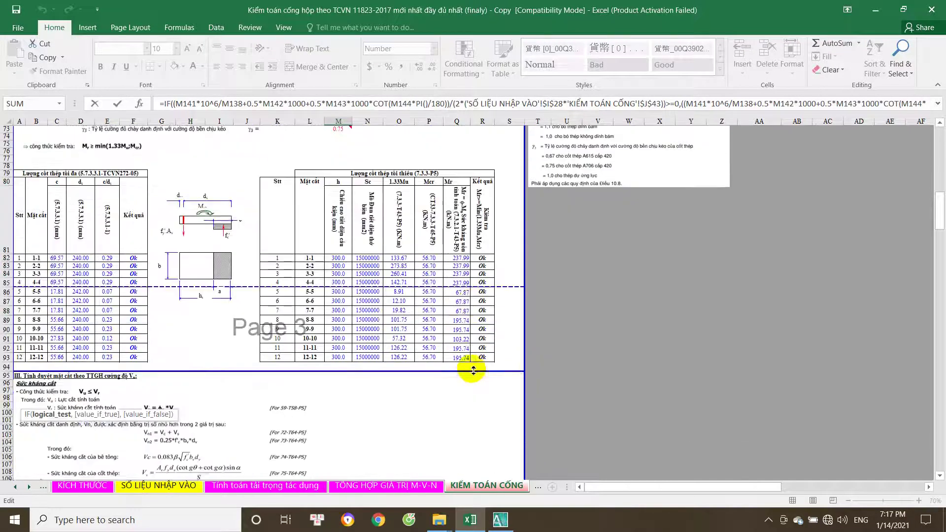
scroll(472, 370, "down", 8)
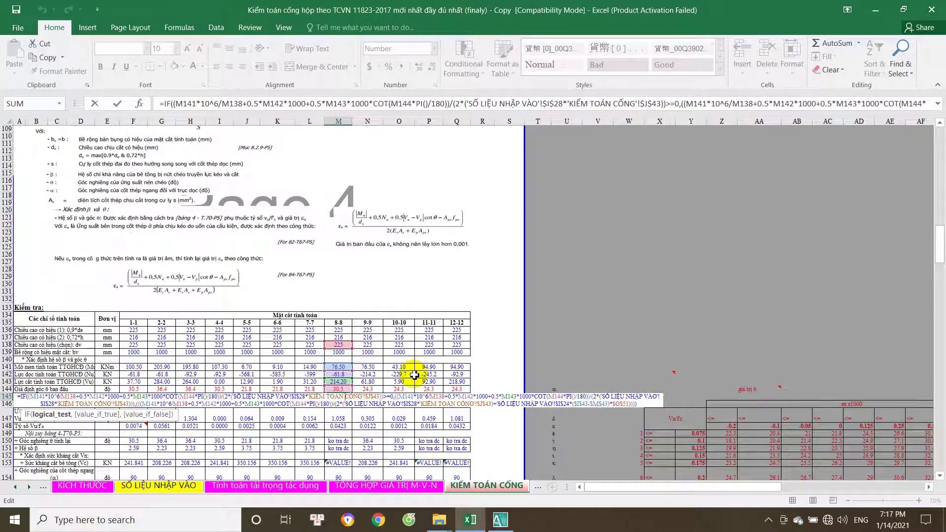
scroll(401, 360, "down", 1)
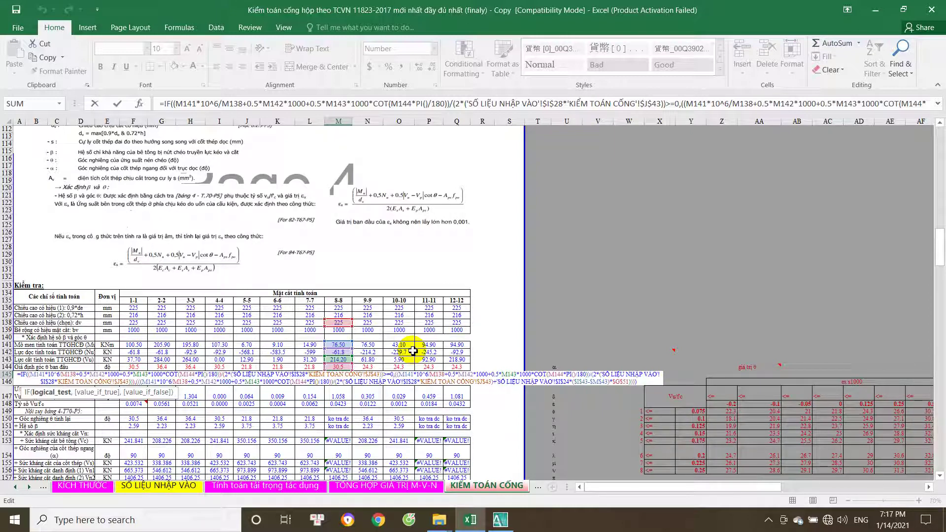
left_click(500, 520)
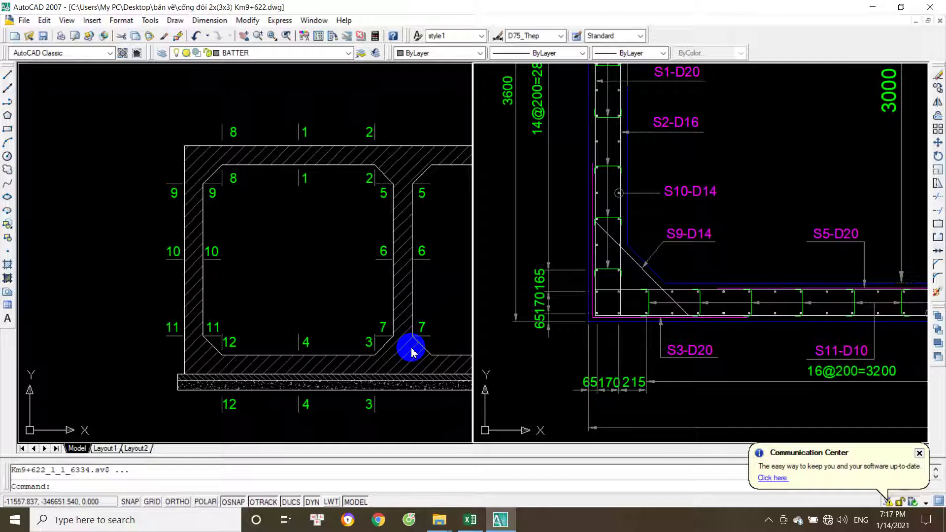
left_click(467, 525)
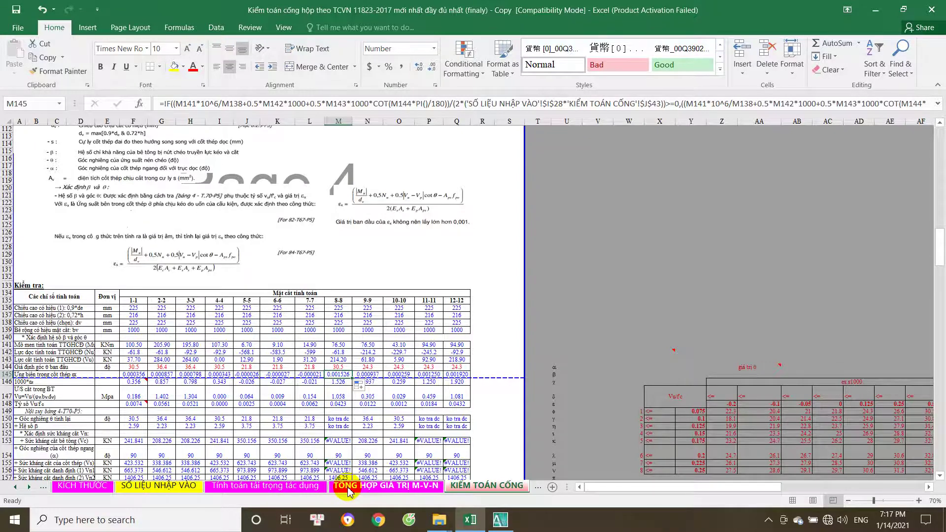
- Review section 7-7's internal forces and the formula for section 8-8's maximum shear on the TỔNG HỢP GIÁ TRỊ M-V-N sheet
left_click(348, 488)
scroll(307, 370, "up", 2)
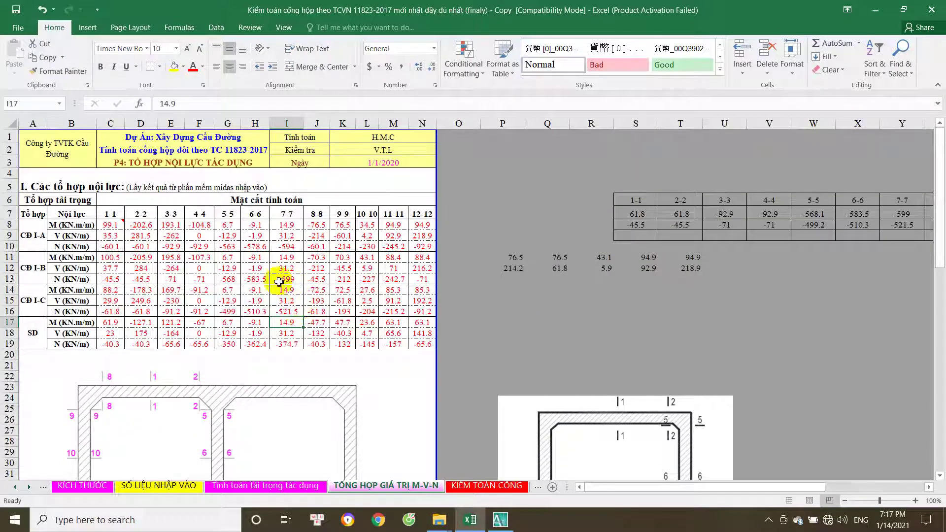
left_click(91, 290)
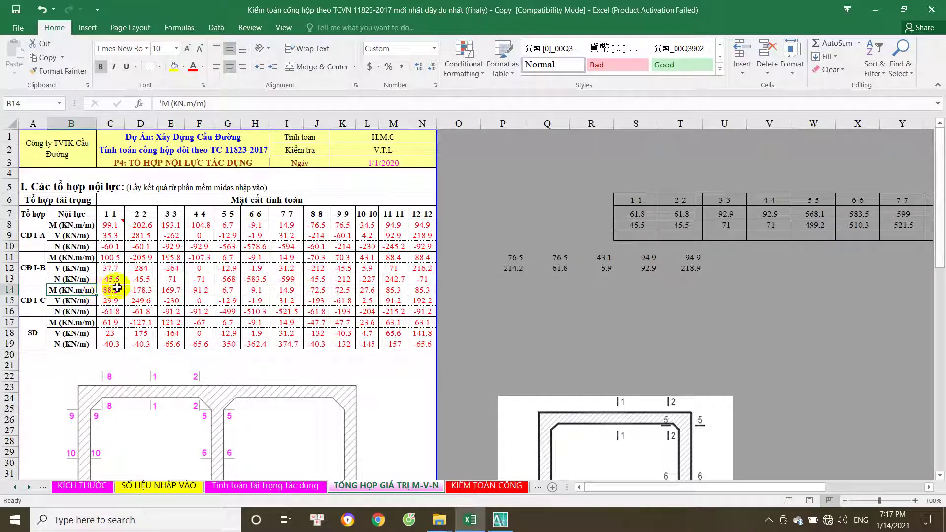
left_click(297, 303)
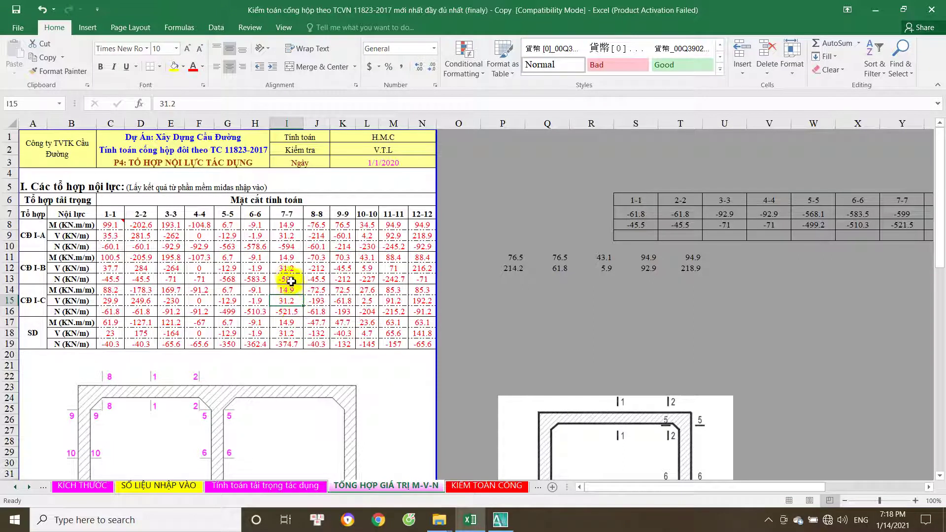
left_click(299, 238)
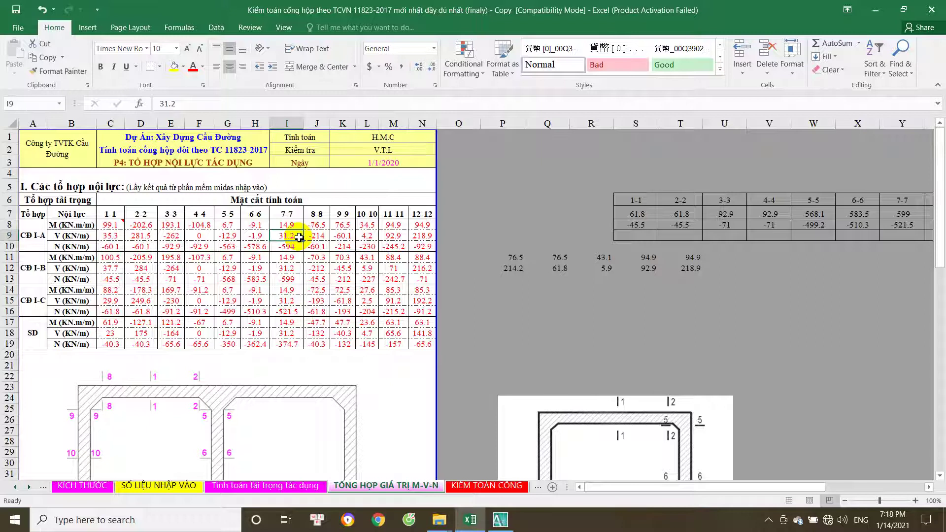
double_click(512, 269)
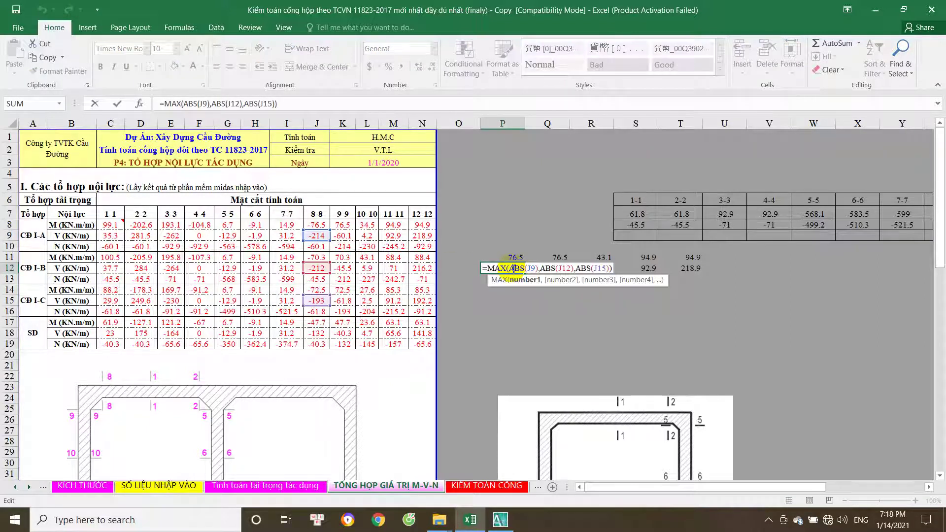
key("Escape")
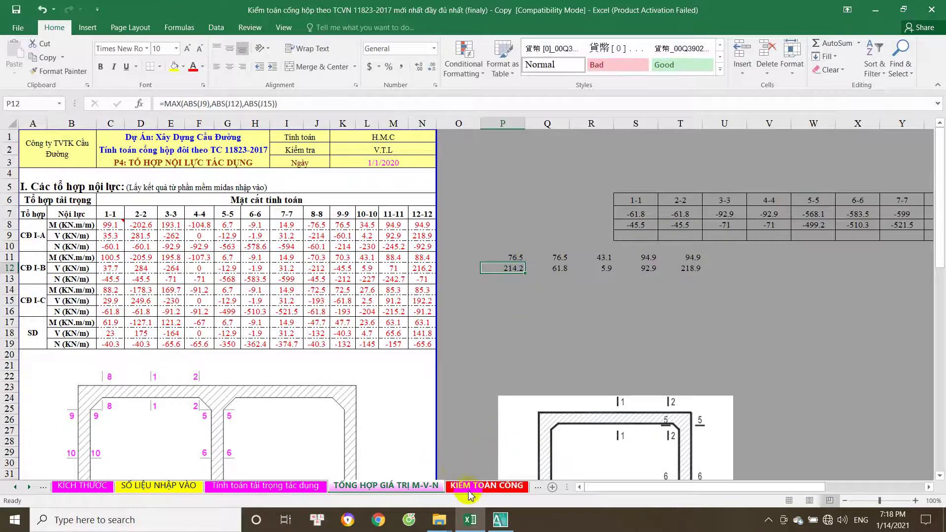
- Inspect the source references of section 7-7's shear, axial force and moment in the KIỂM TOÁN CỐNG shear check table
left_click(487, 486)
scroll(211, 365, "down", 1)
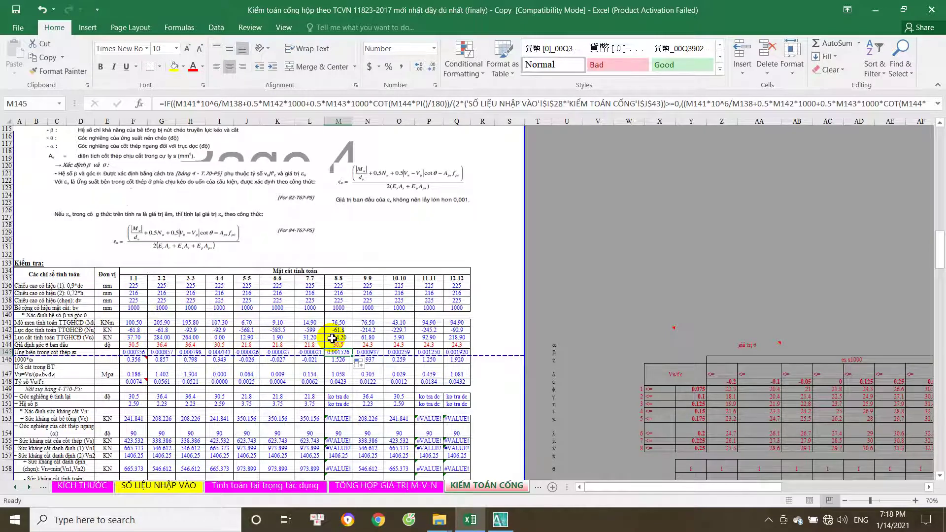
left_click(316, 338)
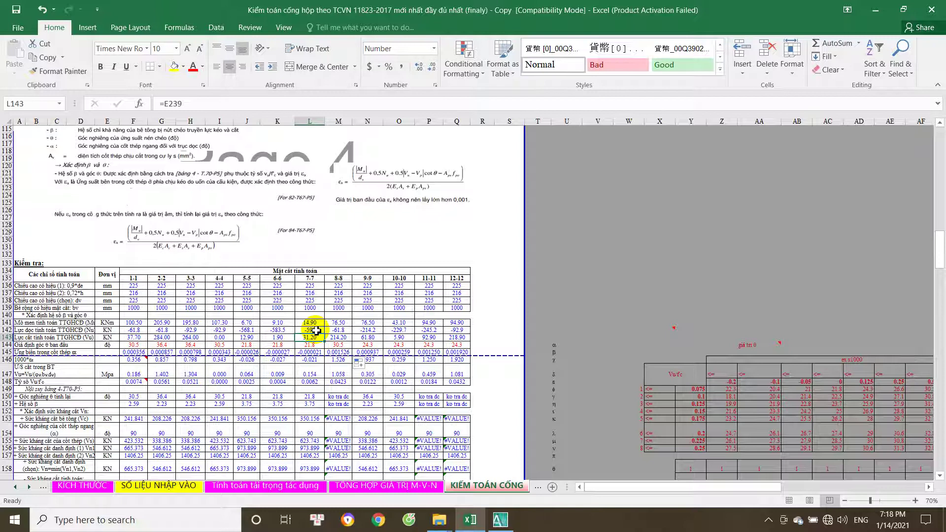
left_click(316, 331)
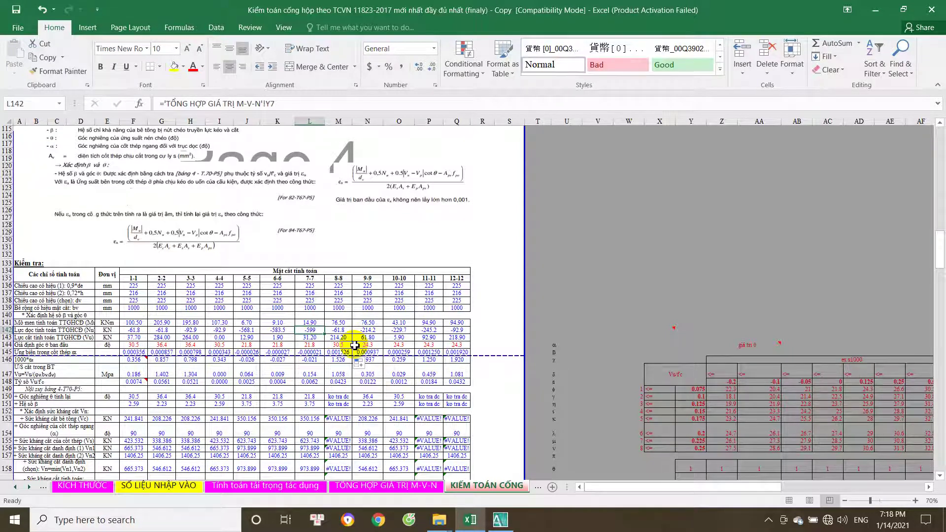
left_click(315, 322)
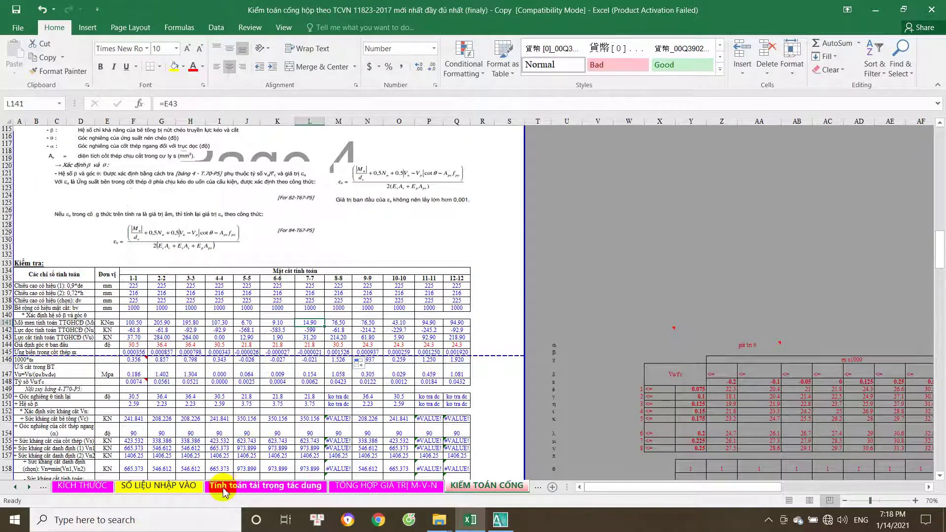
- Compare section 7-7's axial force, moment and shear across load combinations CĐ I-B and CĐ I-C in the force summary
left_click(354, 487)
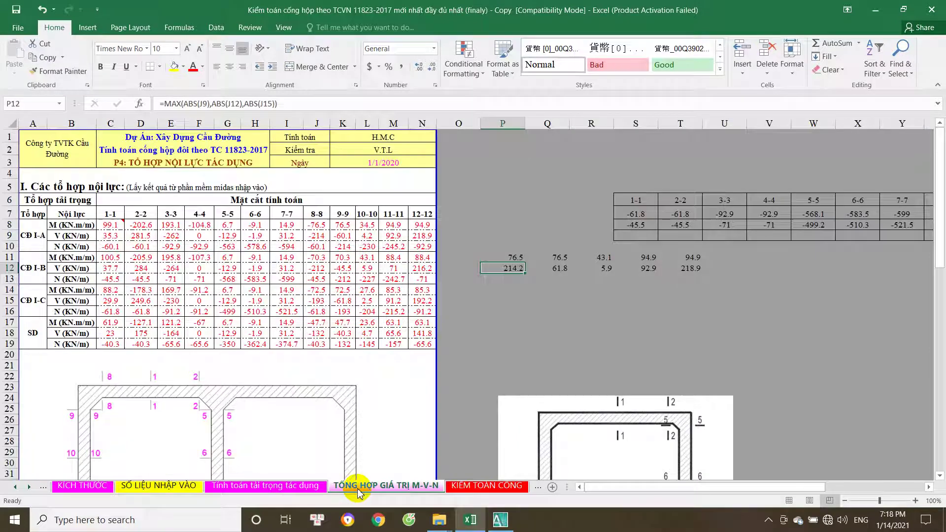
left_click(293, 279)
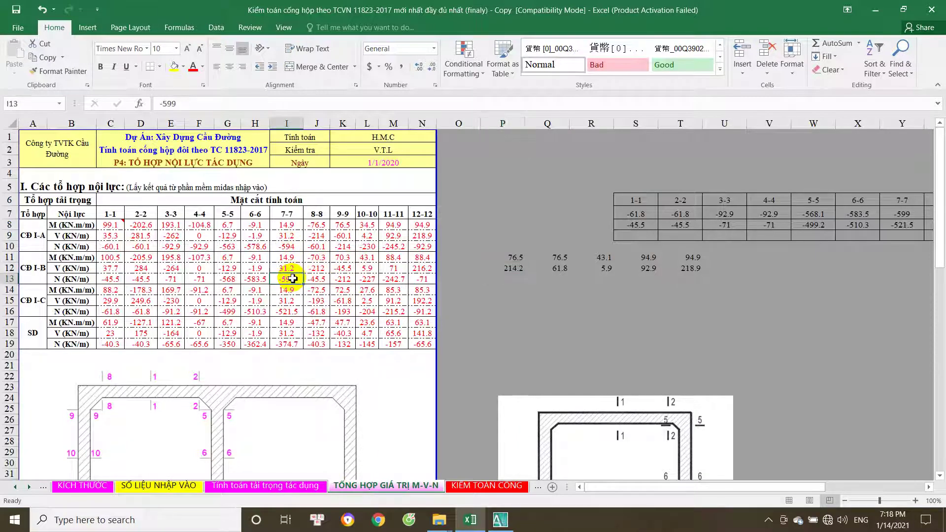
left_click(291, 257)
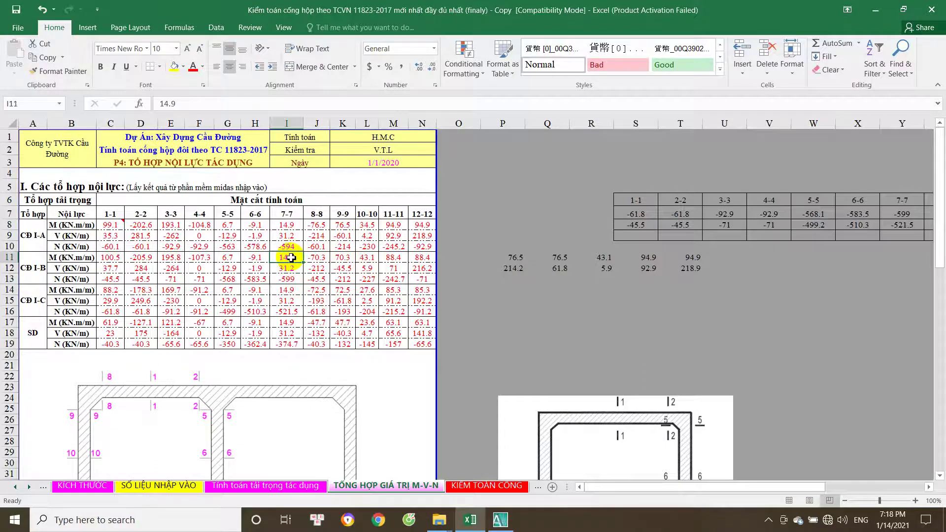
left_click(292, 302)
- Compare the 1000*εx cells of sections 8-8 and 7-7, and inspect section 8-8's strain, shear and moment formulas in the shear check
left_click(480, 486)
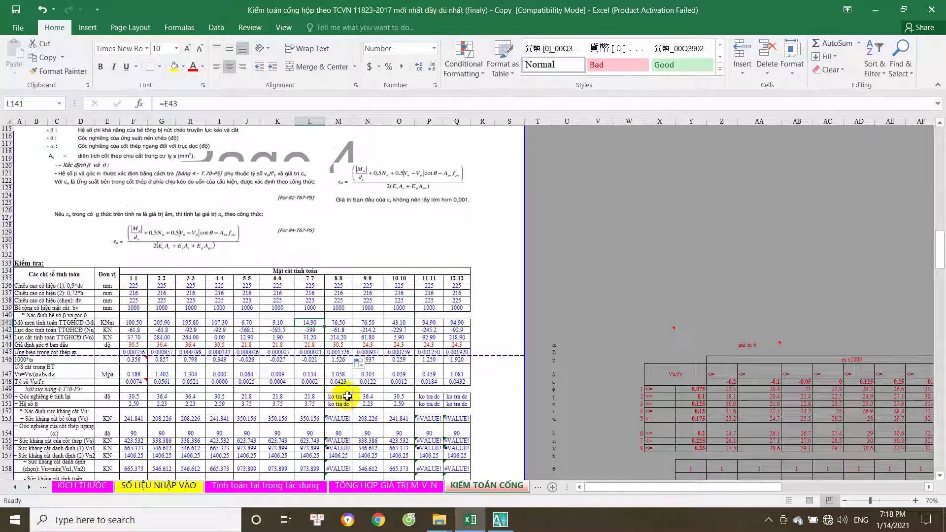
left_click(337, 361)
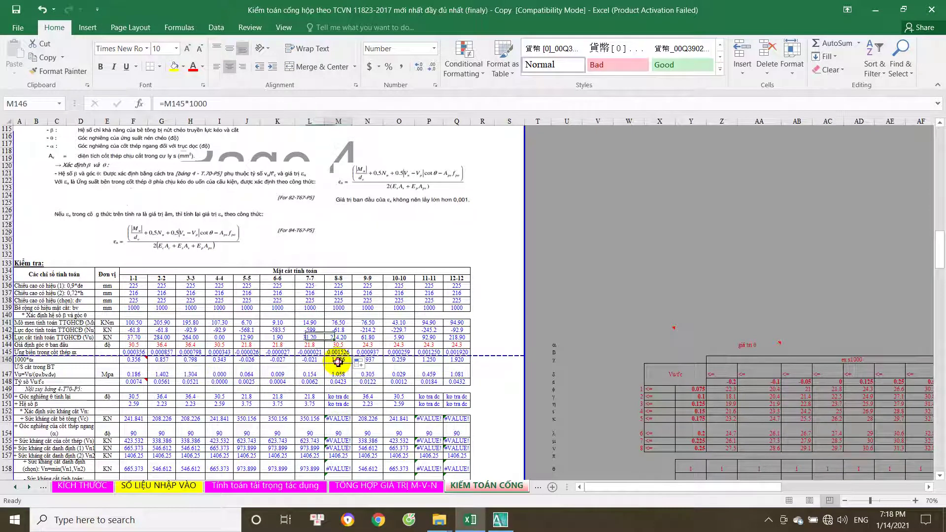
left_click(311, 361)
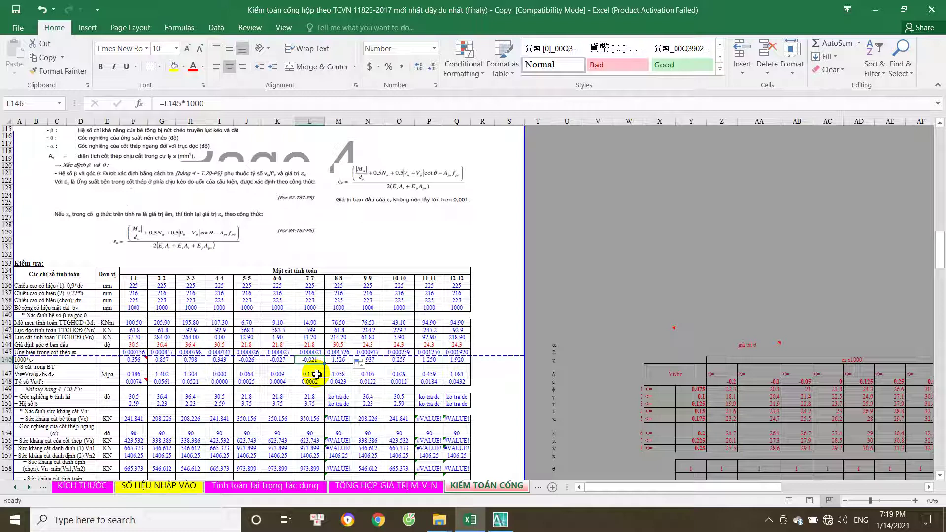
left_click(344, 353)
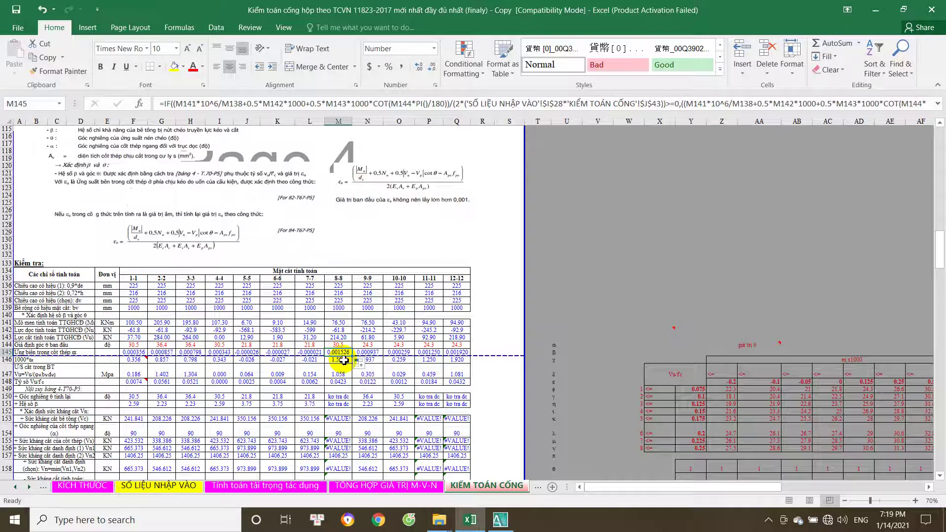
left_click(343, 330)
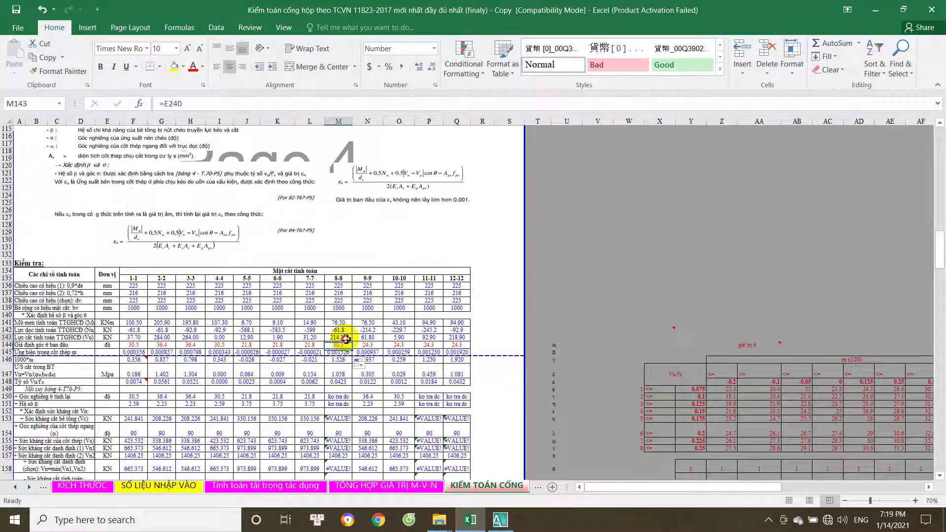
left_click(346, 323)
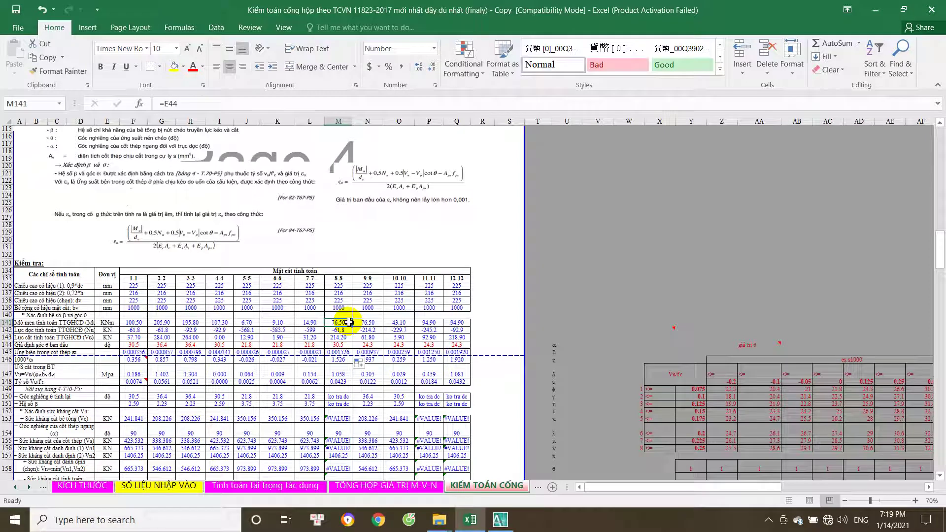
left_click(345, 337)
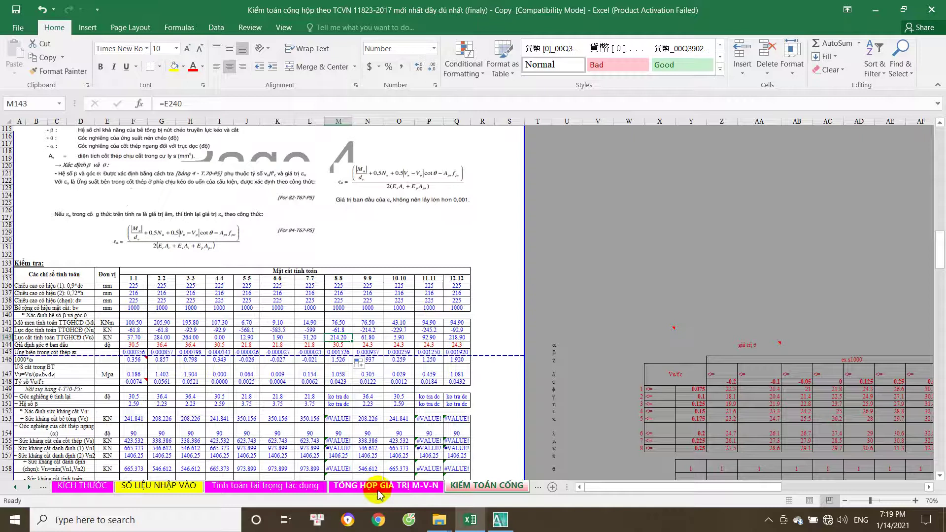
- Reopen section 8-8's strain εx formula and compare it with the code equations above the shear check table, leaving it unchanged
left_click(316, 347)
scroll(317, 346, "down", 1)
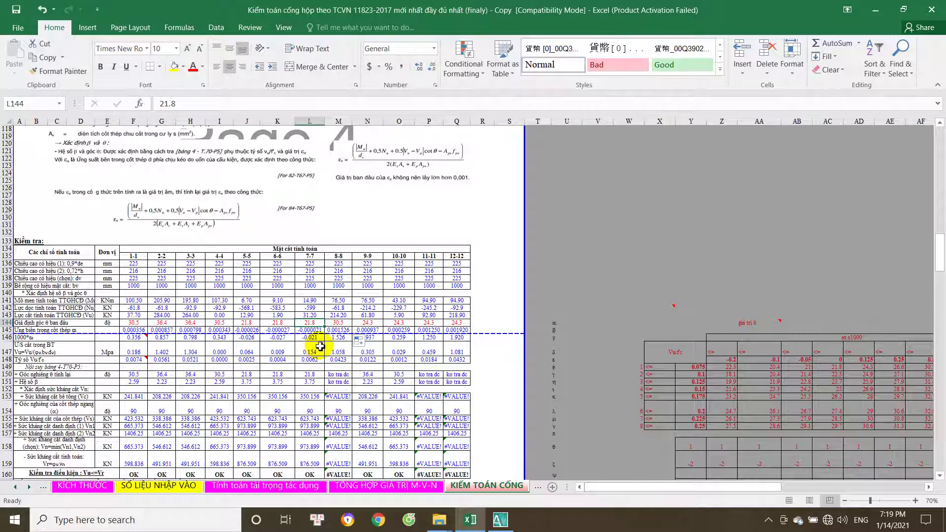
left_click(342, 339)
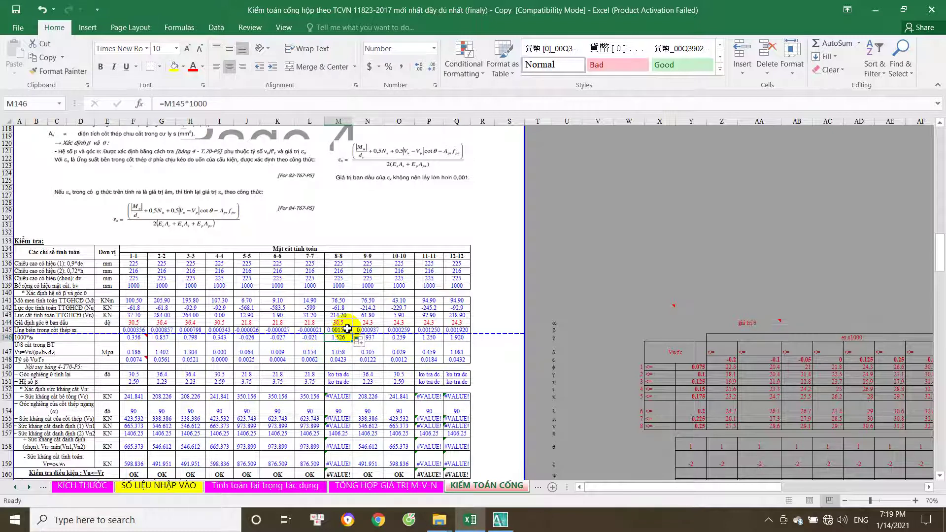
double_click(348, 329)
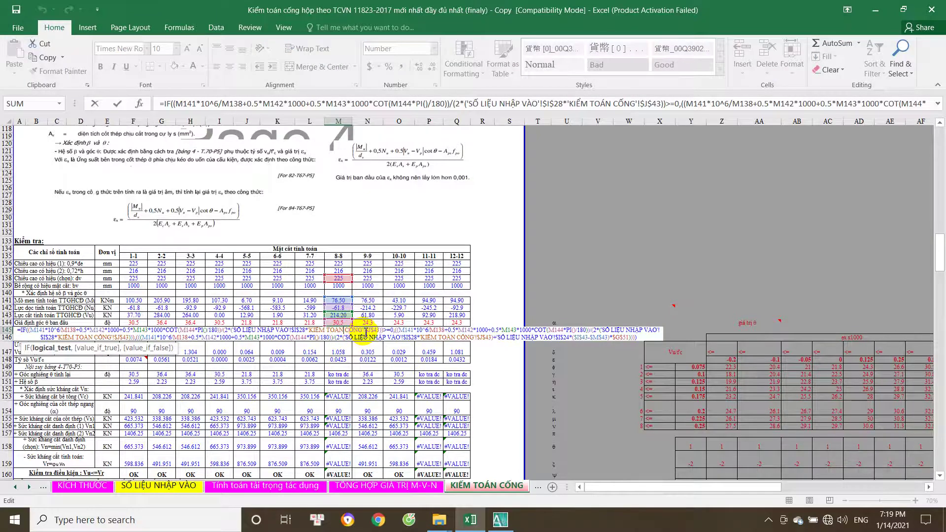
scroll(366, 333, "up", 4)
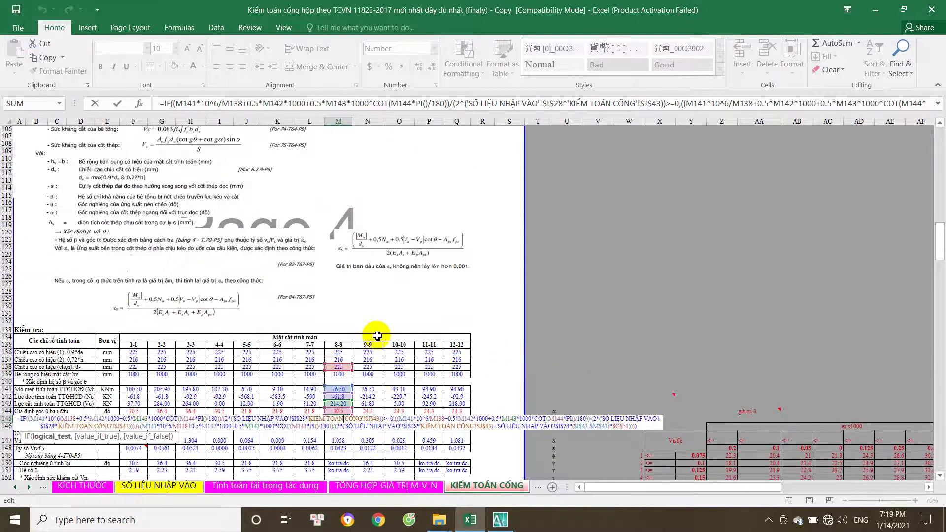
scroll(377, 336, "up", 3)
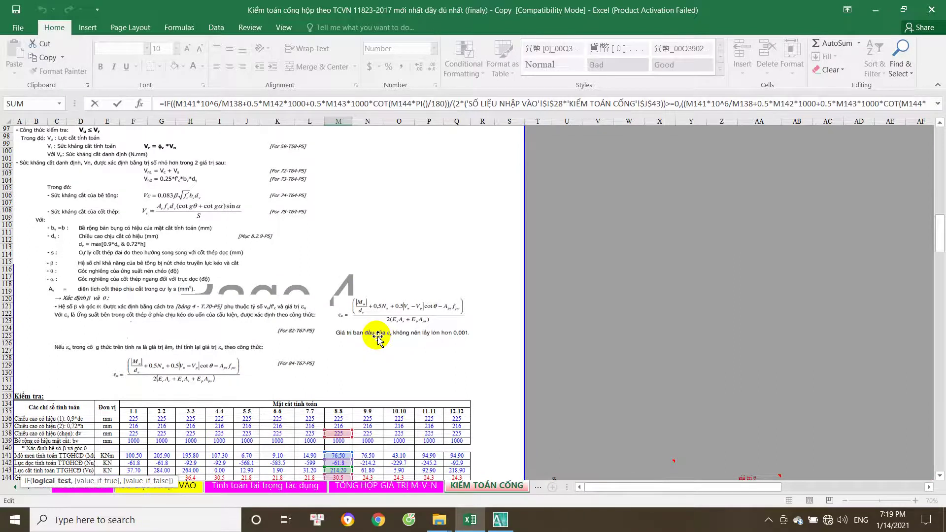
scroll(378, 337, "down", 3)
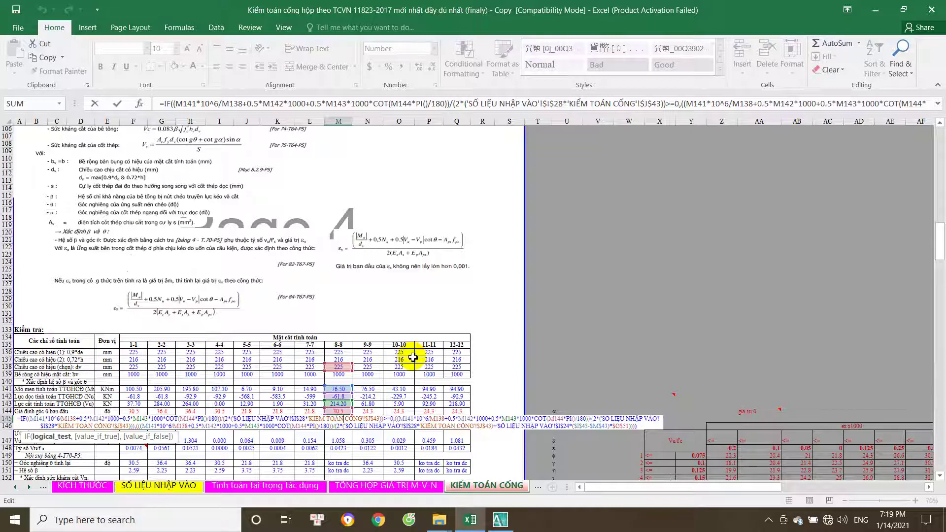
left_click(343, 418)
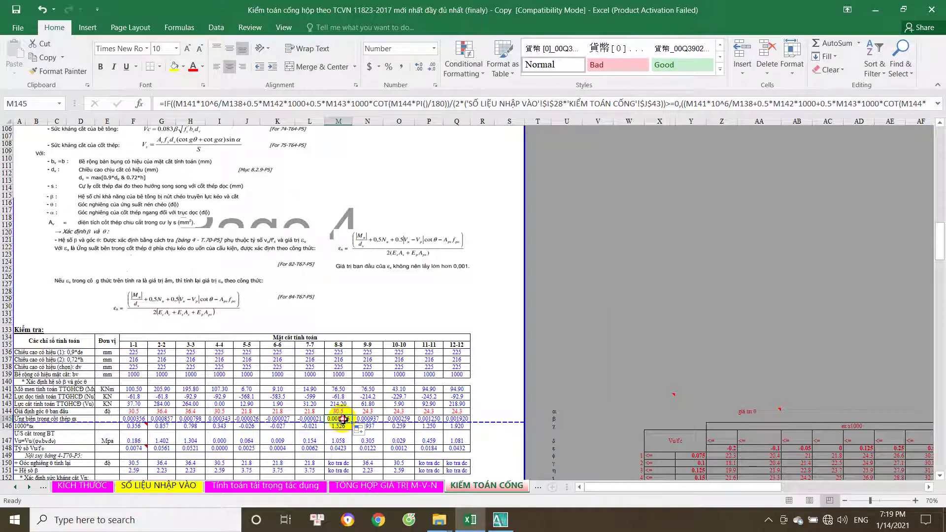
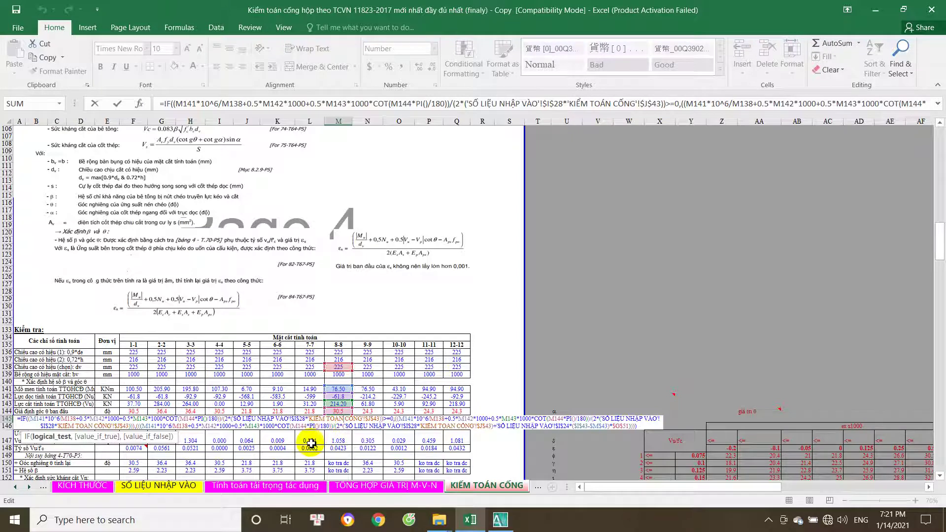
key("Return")
- Examine section 8-8's assumed θ and strain cells against the θ lookup table and section 7-7's assumed angle
left_click(347, 411)
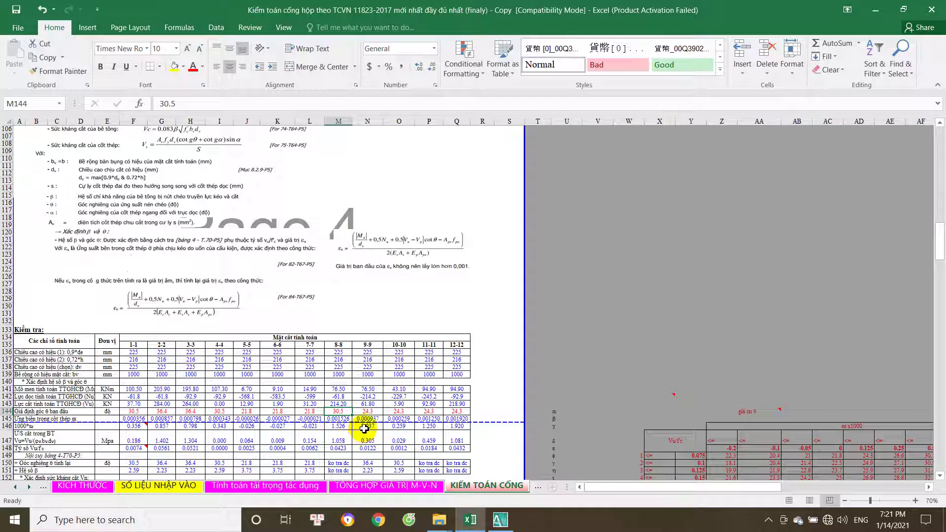
scroll(364, 428, "down", 3)
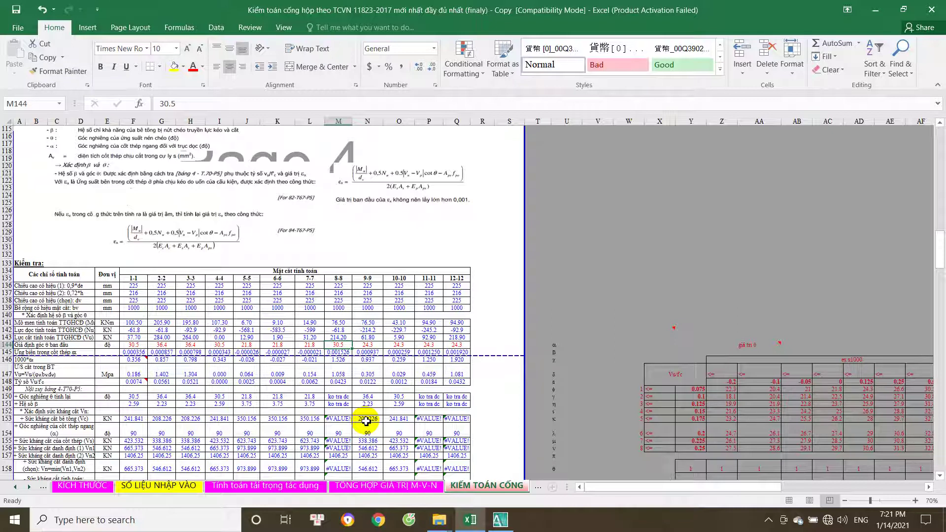
left_click(346, 360)
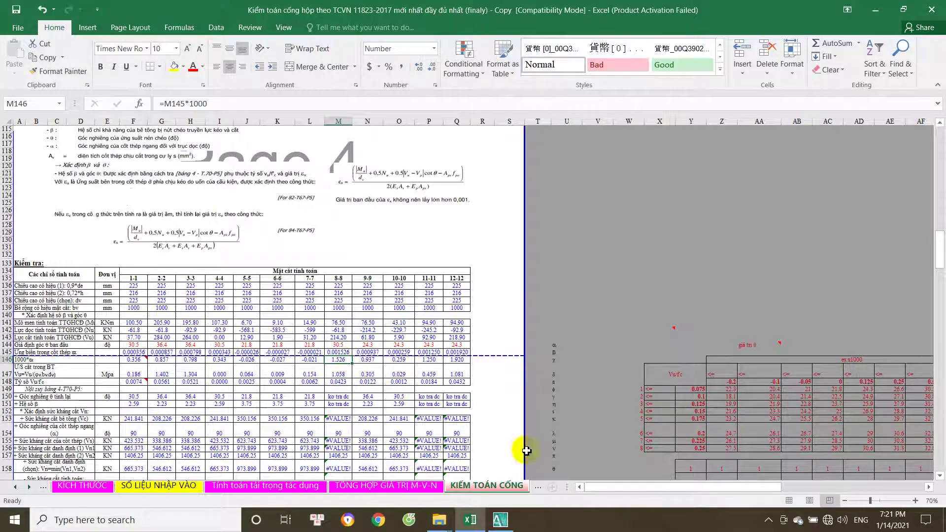
left_click_drag(690, 486, 765, 492)
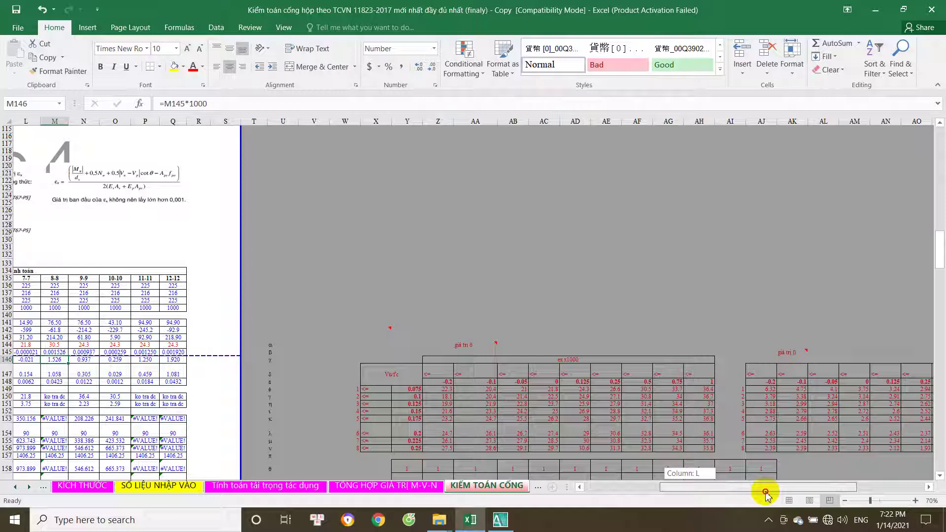
left_click_drag(766, 494, 724, 501)
left_click(212, 344)
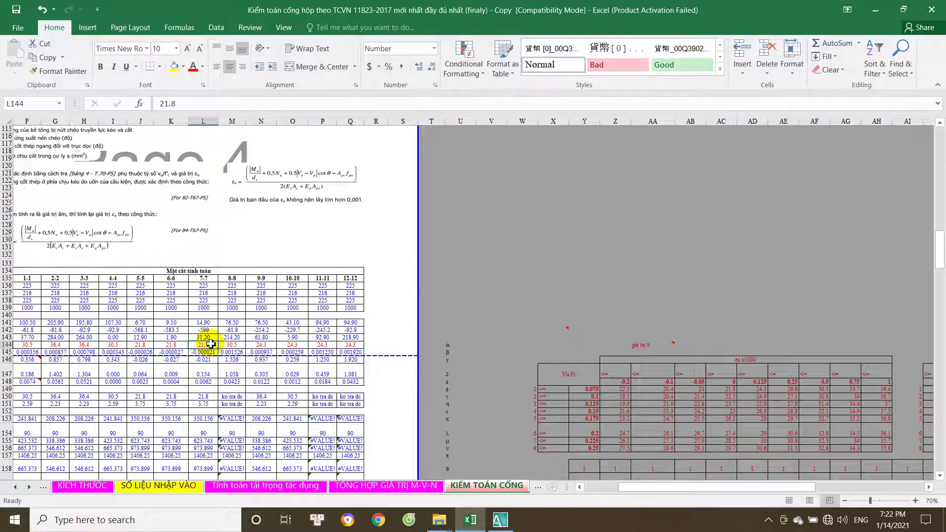
left_click(229, 344)
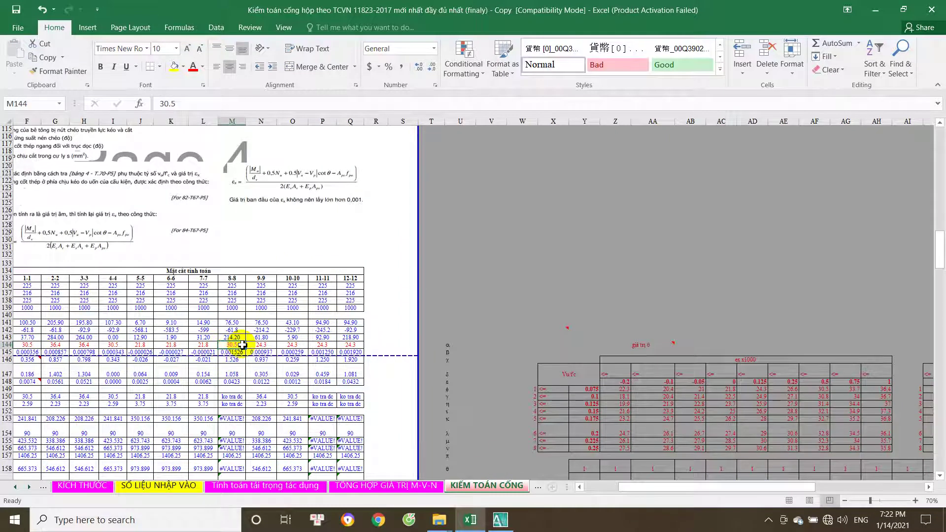
left_click(240, 351)
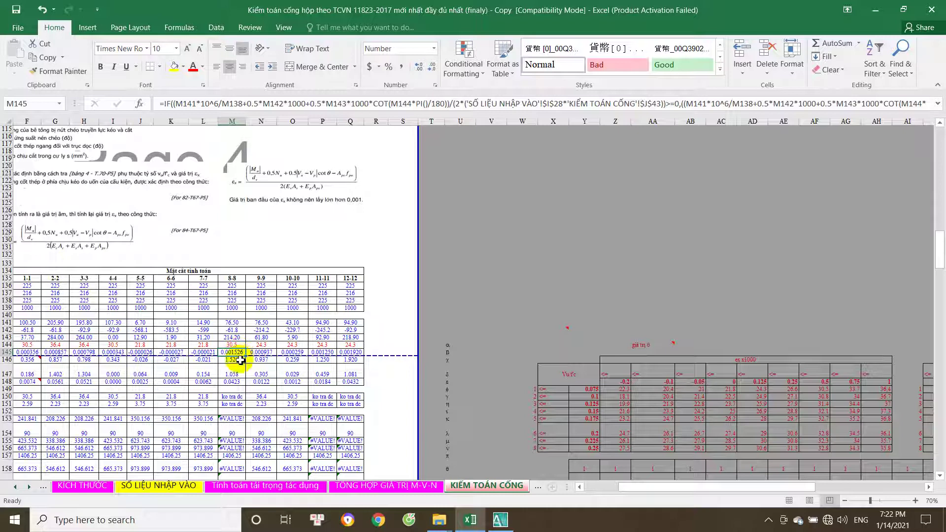
- Inspect section 8-8's 1000*εx formula and compare it with section 3-3's axial force, shear and strain εx cells
double_click(240, 360)
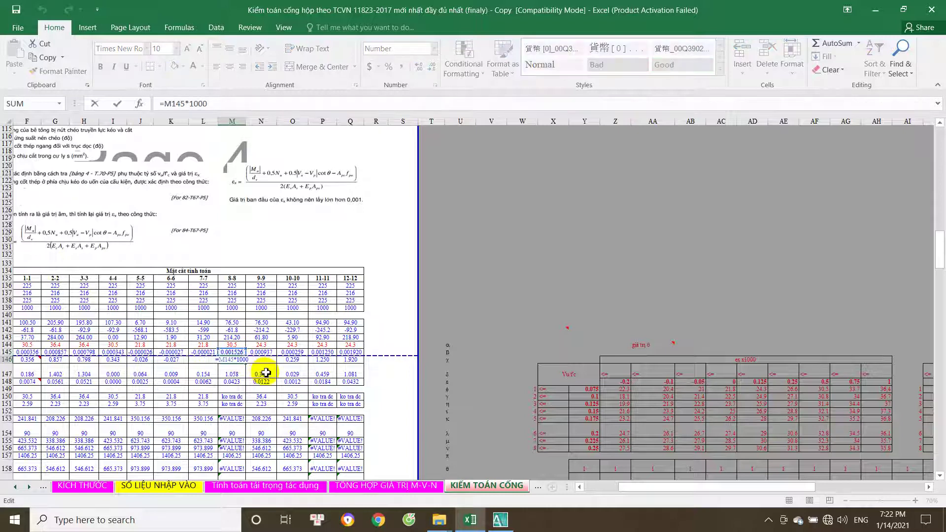
key("Escape")
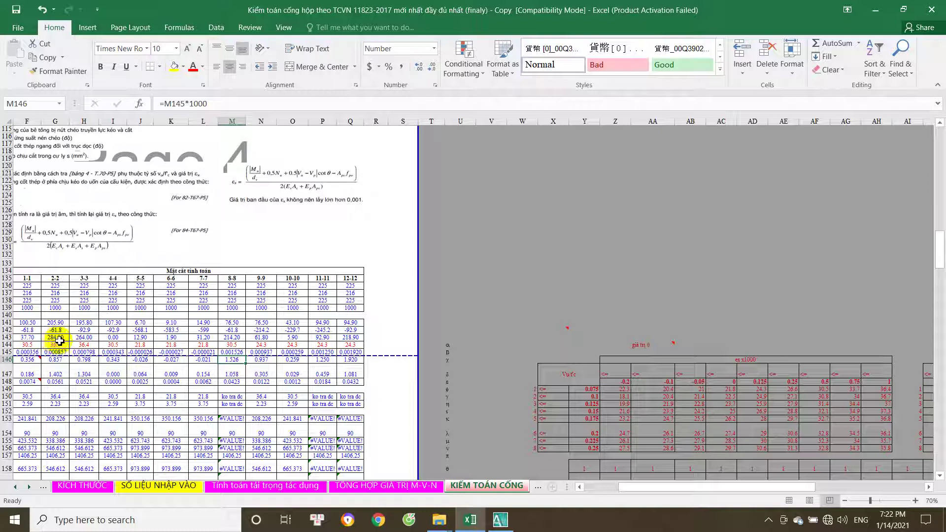
left_click(88, 338)
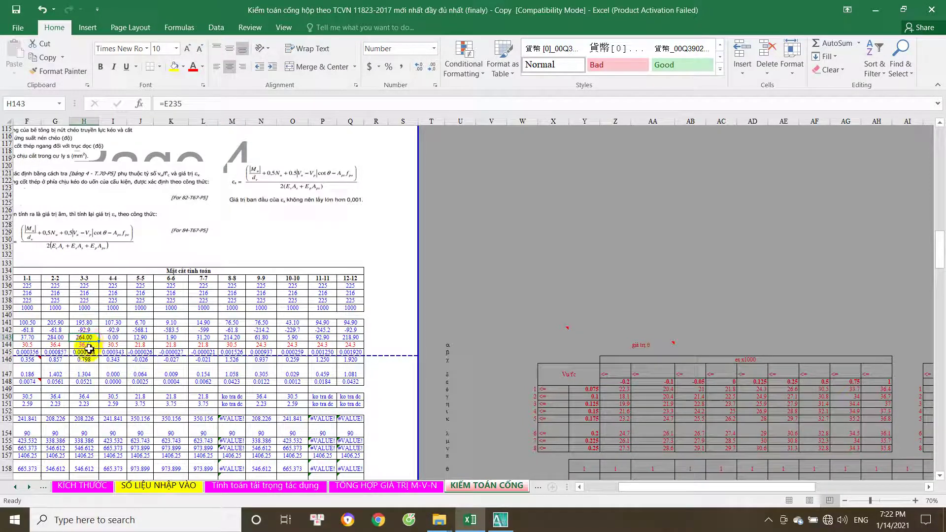
left_click(92, 330)
left_click(91, 336)
left_click(92, 330)
left_click(90, 352)
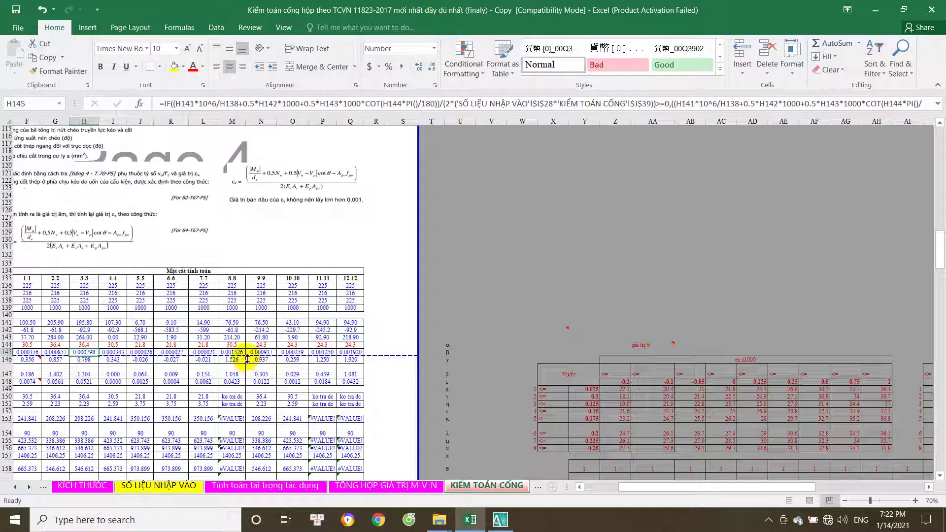
- Inspect section 8-8's strain εx formula together with its axial force and shear inputs, leaving them unchanged
left_click(237, 353)
double_click(238, 352)
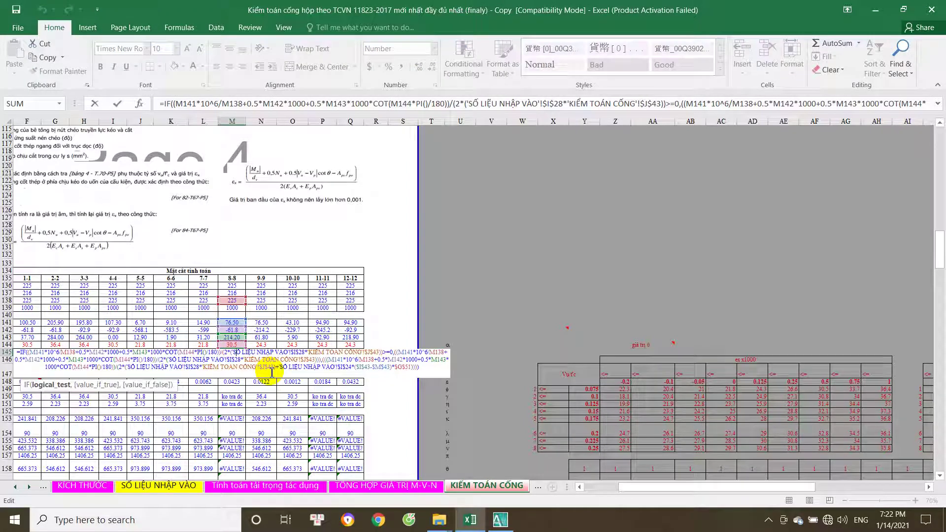
key("Escape")
left_click(240, 329)
left_click(258, 338)
left_click(239, 330)
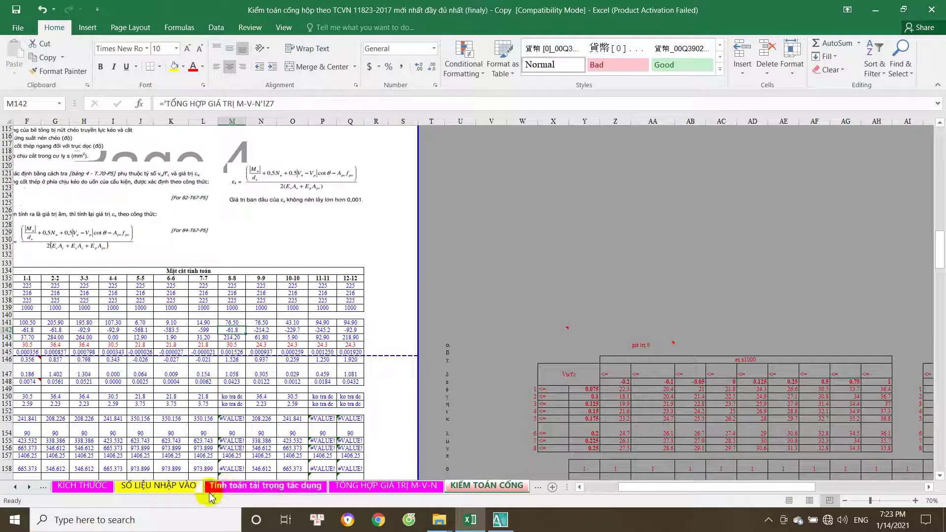
- Compare section 8-8's moment in combinations CĐ I-A and CĐ I-C of the force summary with the moment used in the shear check
left_click(349, 486)
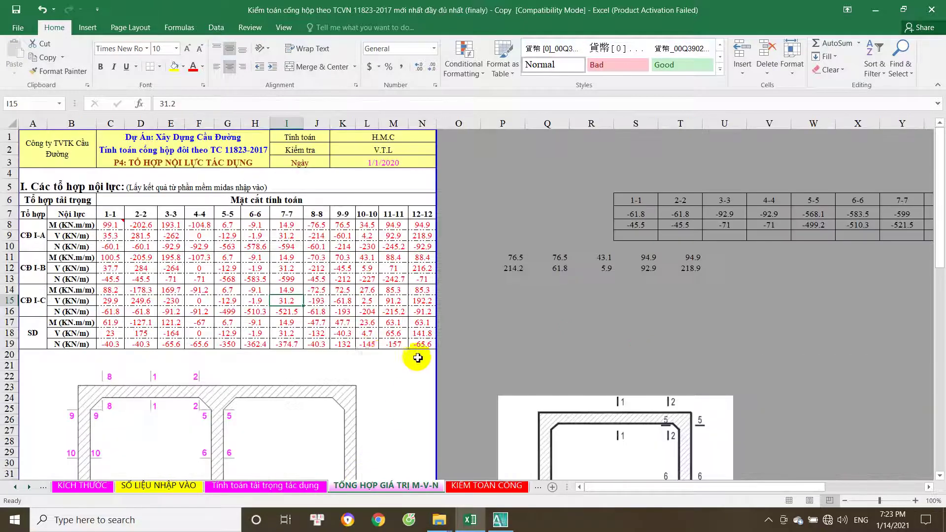
left_click(317, 226)
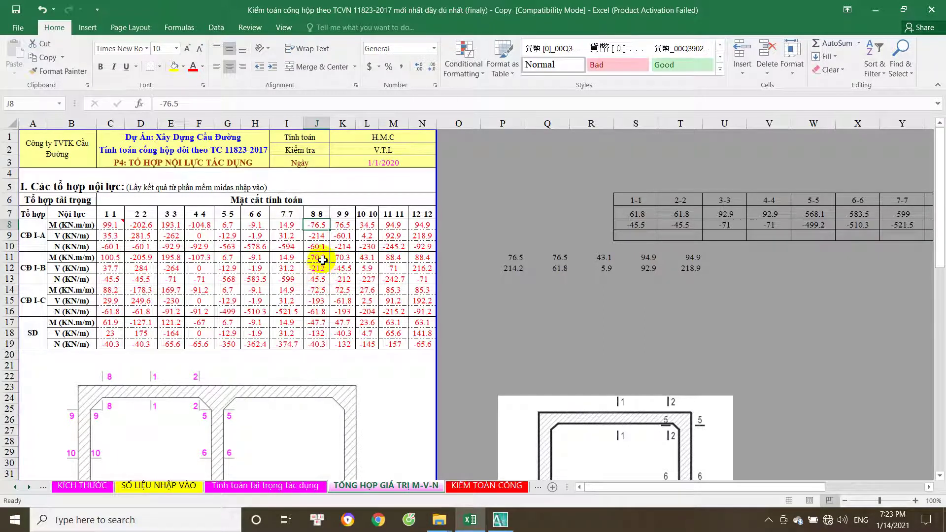
left_click(324, 290)
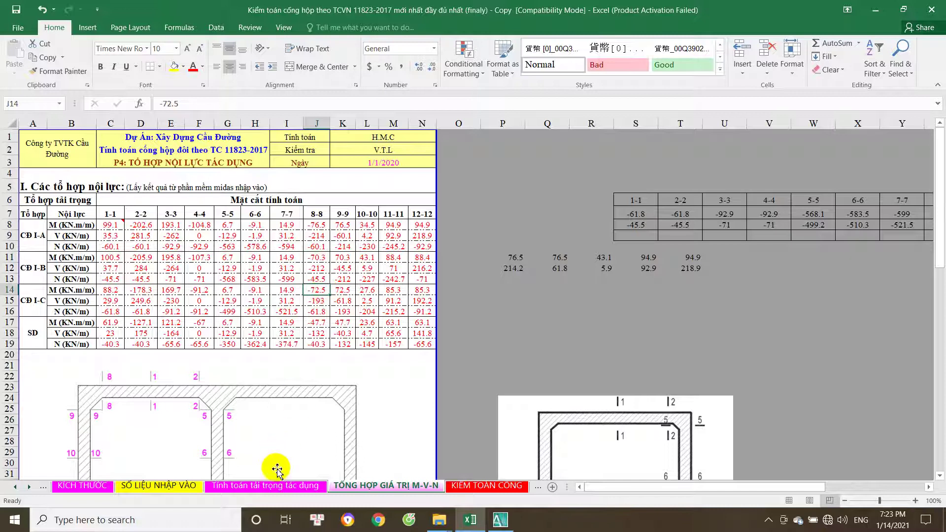
left_click(475, 487)
left_click(232, 323)
left_click(235, 330)
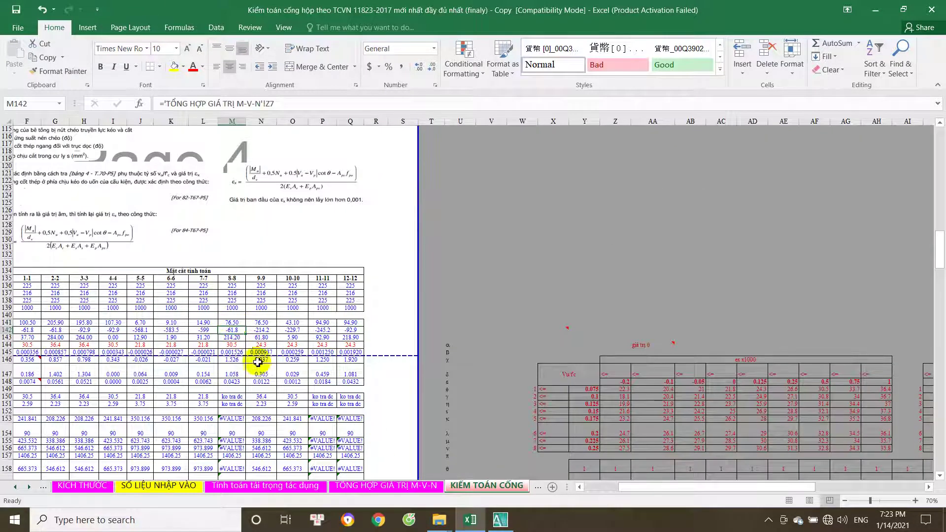
- Compare section 8-8's axial force and shear across combinations CĐ I-A, CĐ I-B and CĐ I-C in the force summary
left_click(416, 488)
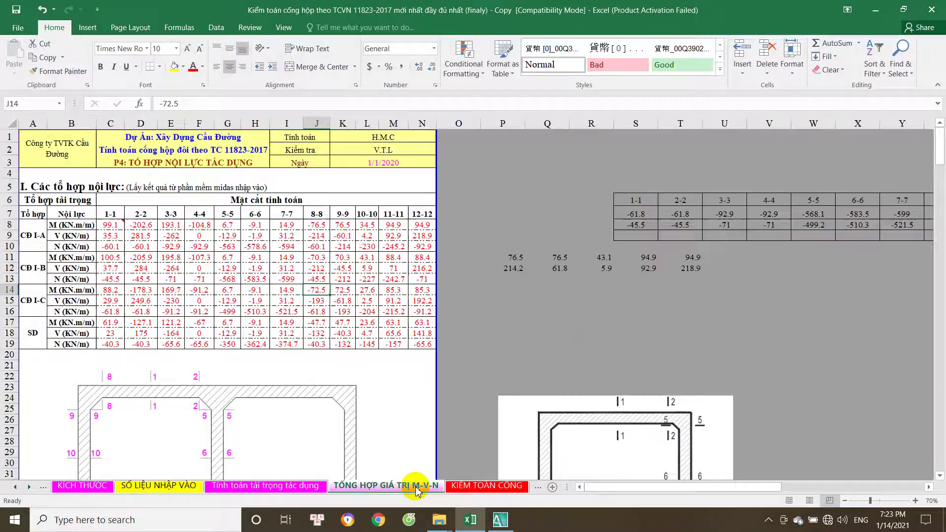
left_click(322, 245)
left_click(327, 315)
left_click(325, 279)
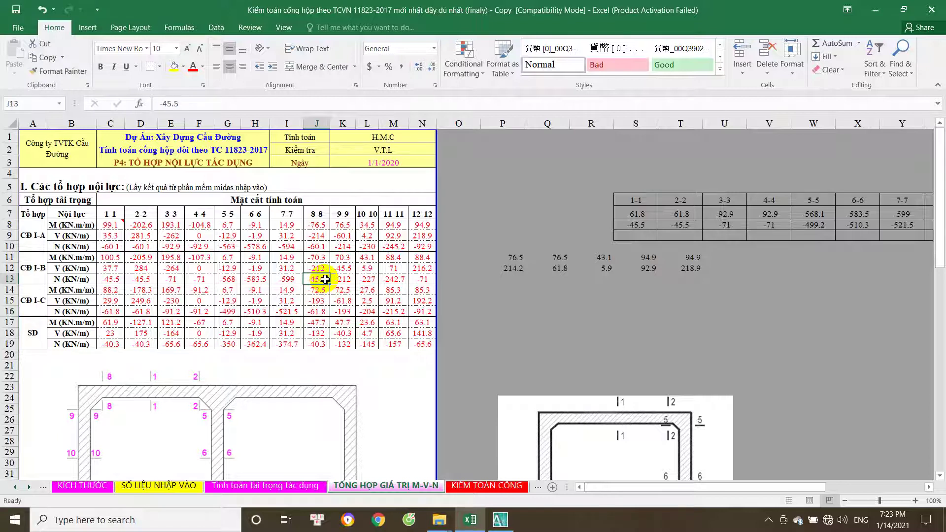
left_click(324, 240)
left_click(323, 267)
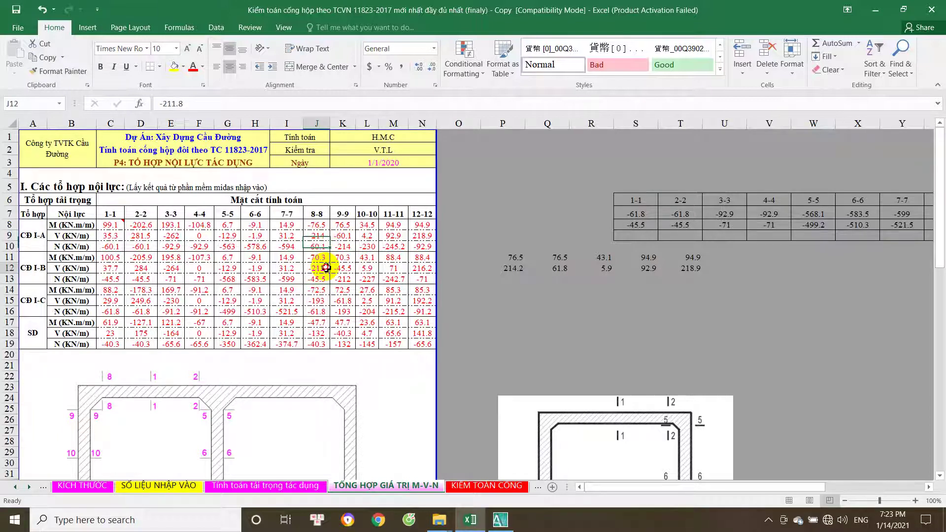
left_click(323, 302)
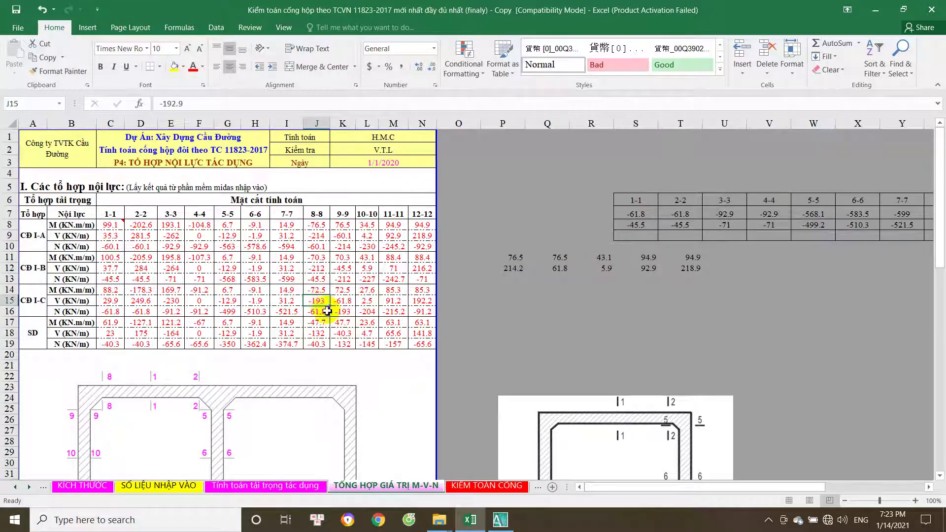
left_click(462, 486)
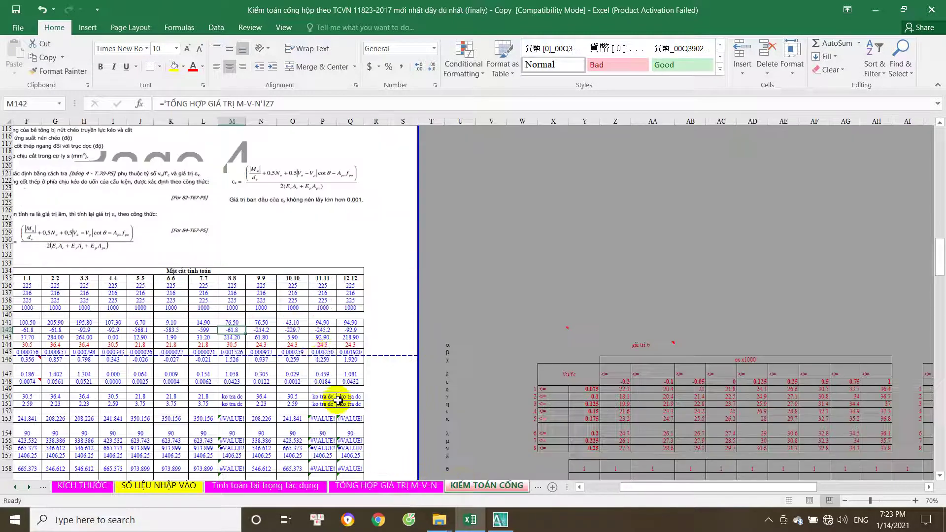
- Compare section 8-8's 1000*εx cell with the upper strain limit and the angles in the last column of the θ lookup table
left_click(240, 363)
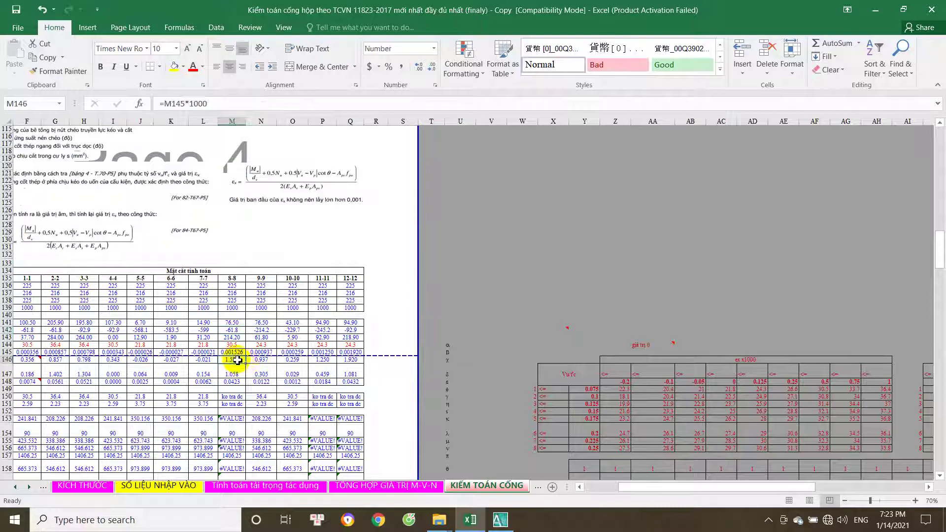
scroll(240, 363, "down", 1)
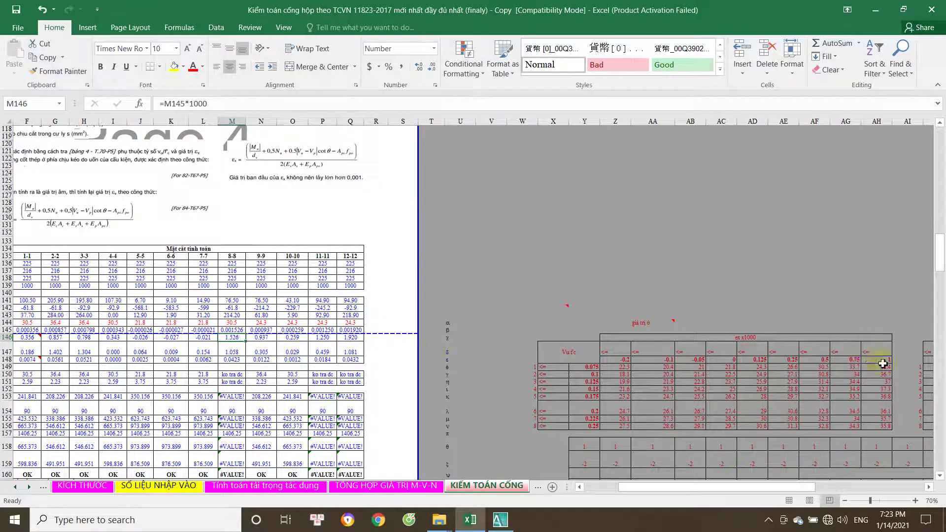
scroll(893, 380, "down", 1)
left_click(884, 336)
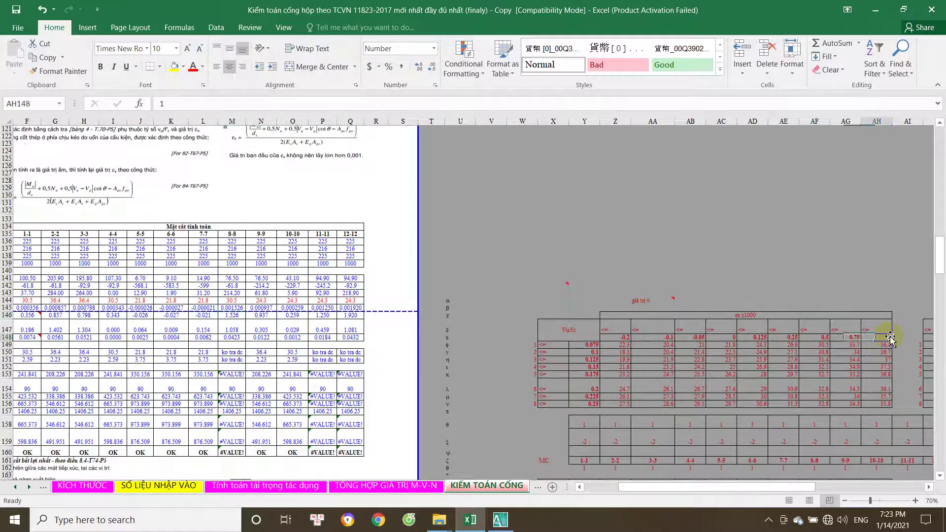
left_click(884, 345)
left_click(885, 352)
left_click(884, 360)
left_click(885, 368)
left_click(885, 375)
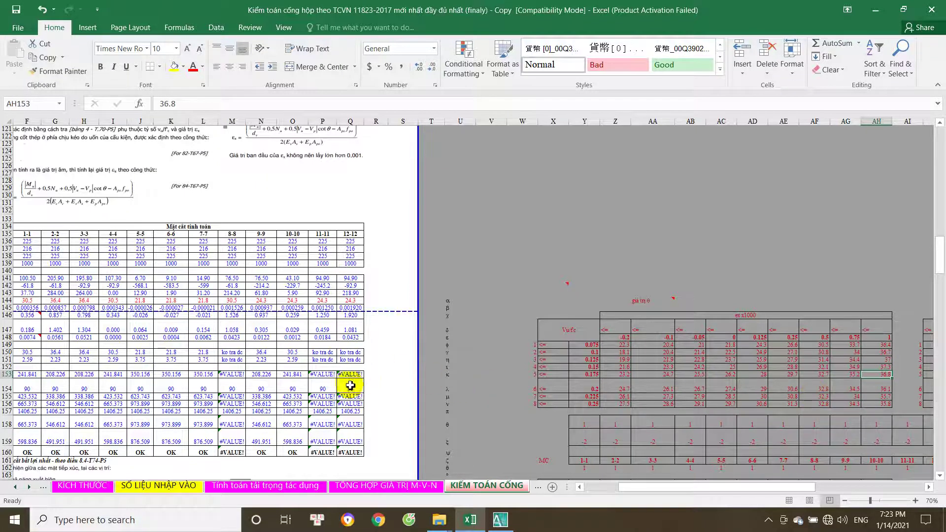
- Try 100 as section 8-8's assumed θ in the shear check and inspect the looked-up angle
scroll(310, 406, "down", 1)
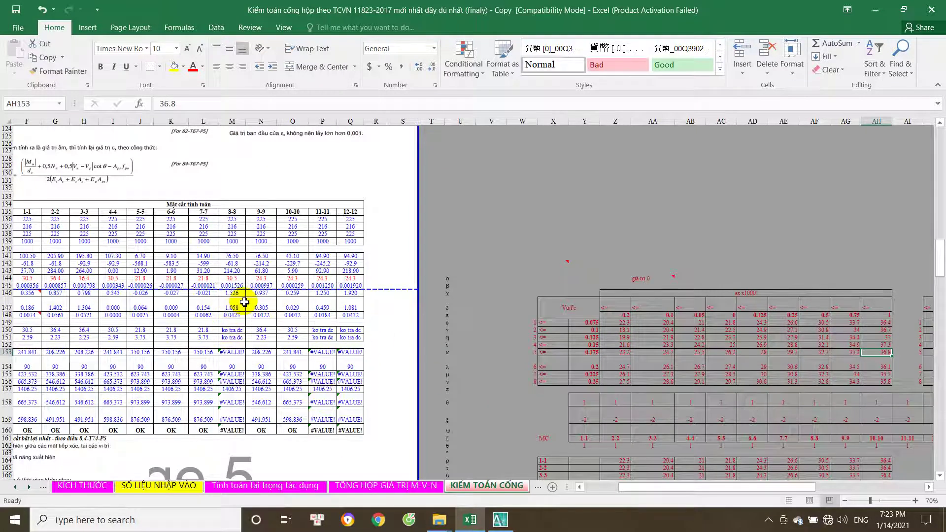
left_click(236, 285)
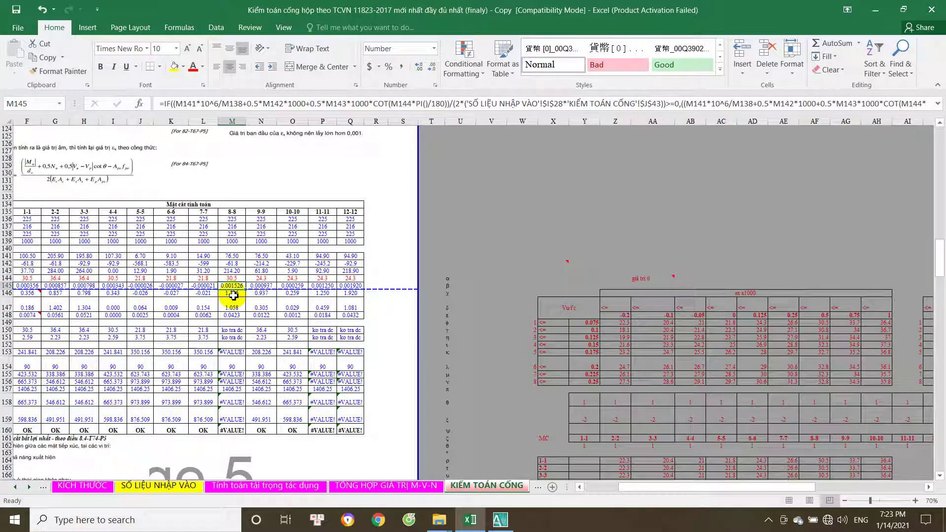
left_click(233, 295)
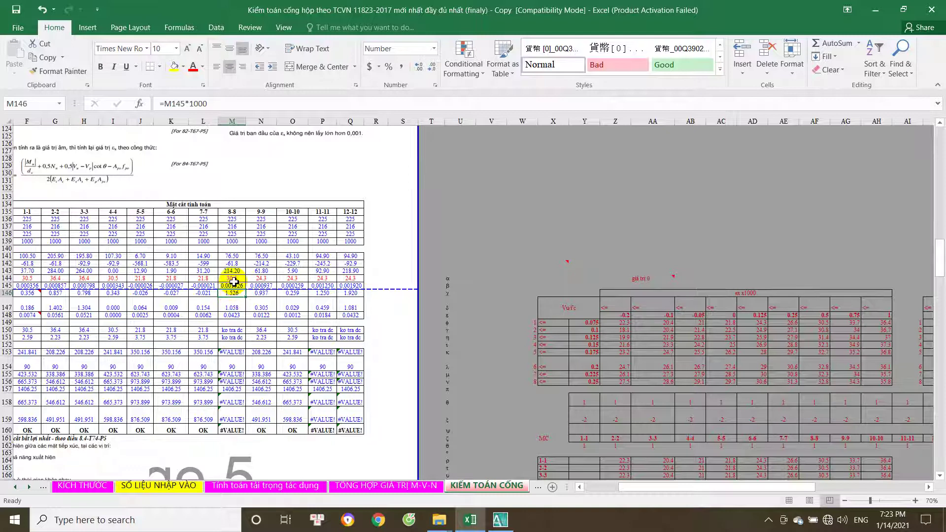
left_click(235, 279)
type("19")
key("Return")
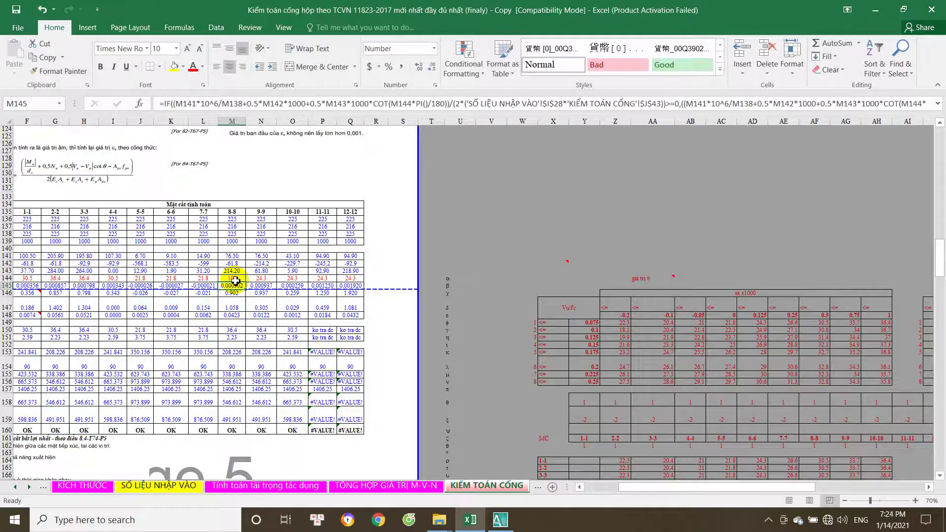
left_click(241, 330)
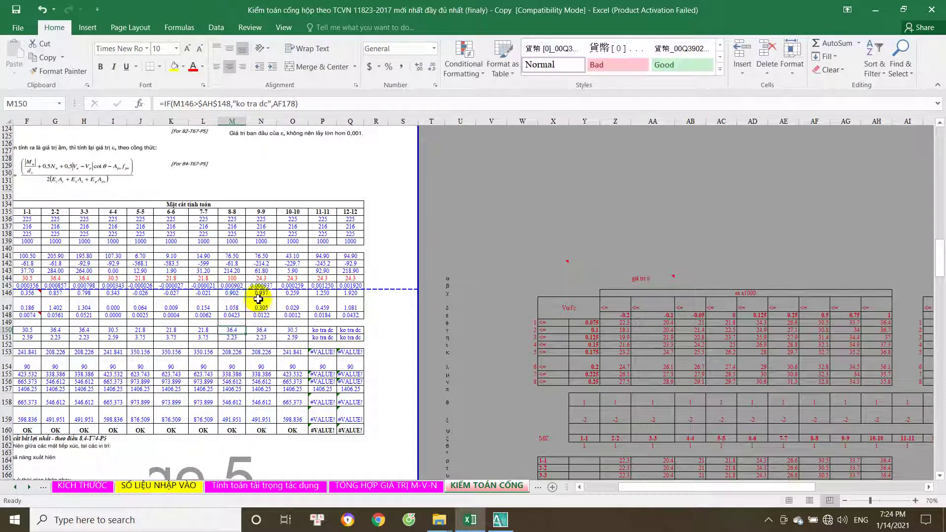
- Set section 8-8's assumed θ to 80 in the shear check
left_click(238, 282)
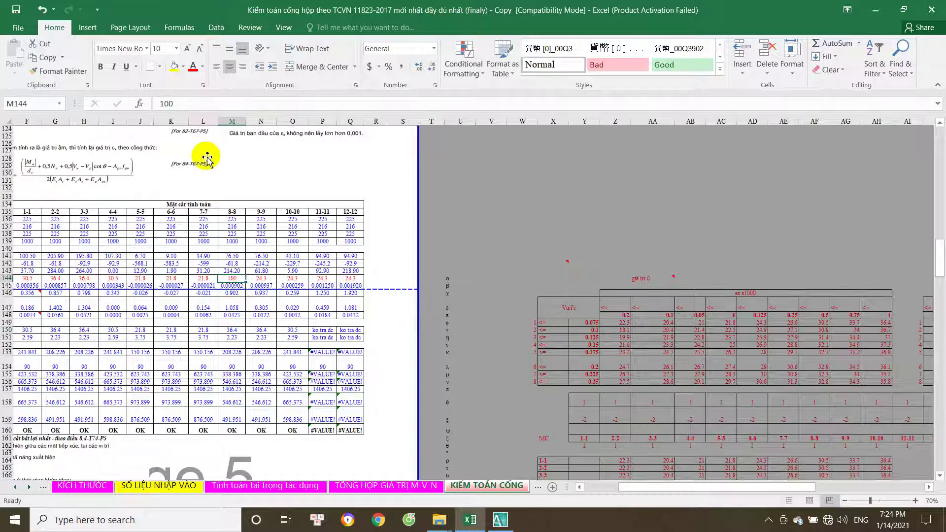
key("Return")
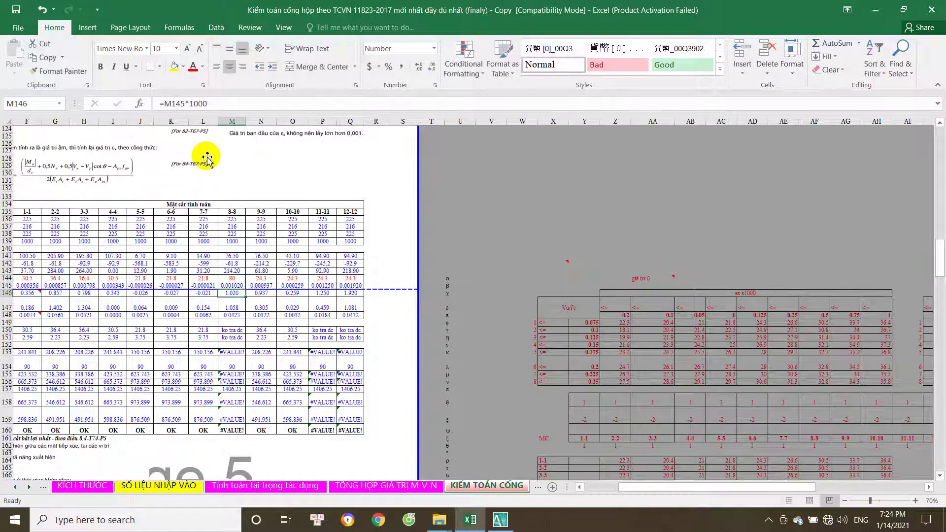
left_click(239, 277)
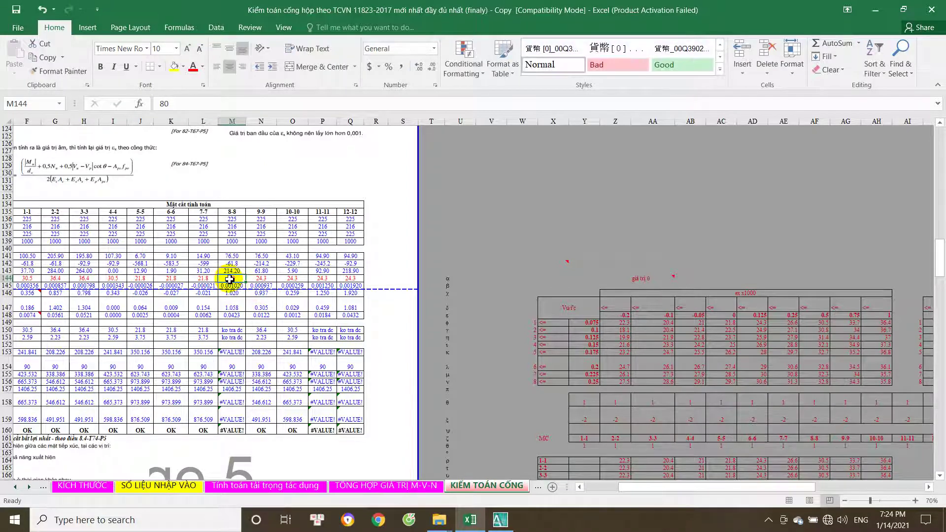
- Examine section 8-8's shear stress formula and the IF condition of its θ lookup formula against the lookup table, leaving both unchanged
double_click(238, 306)
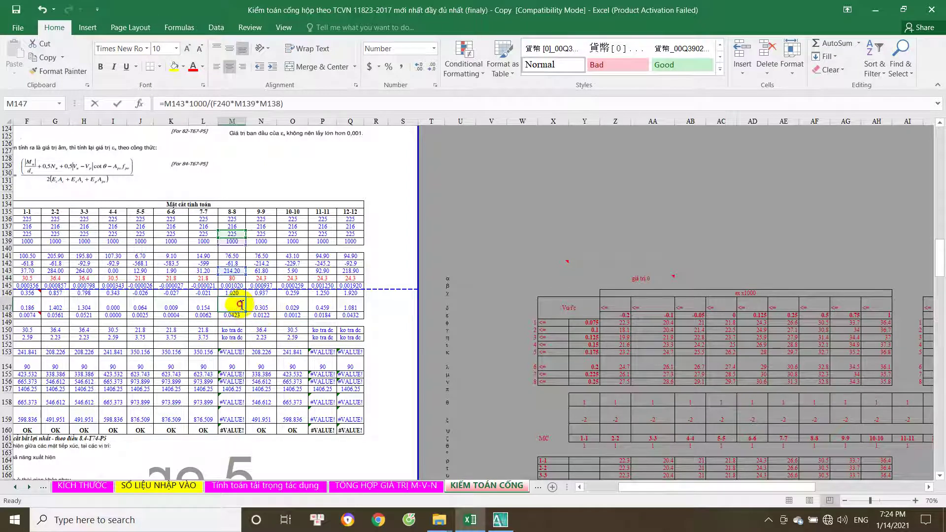
key("Escape")
left_click(241, 330)
double_click(241, 331)
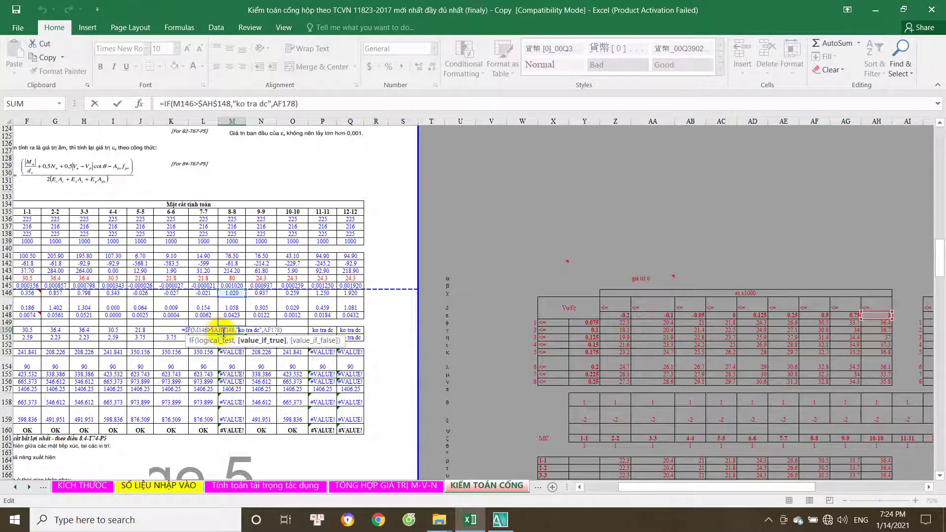
left_click(216, 332)
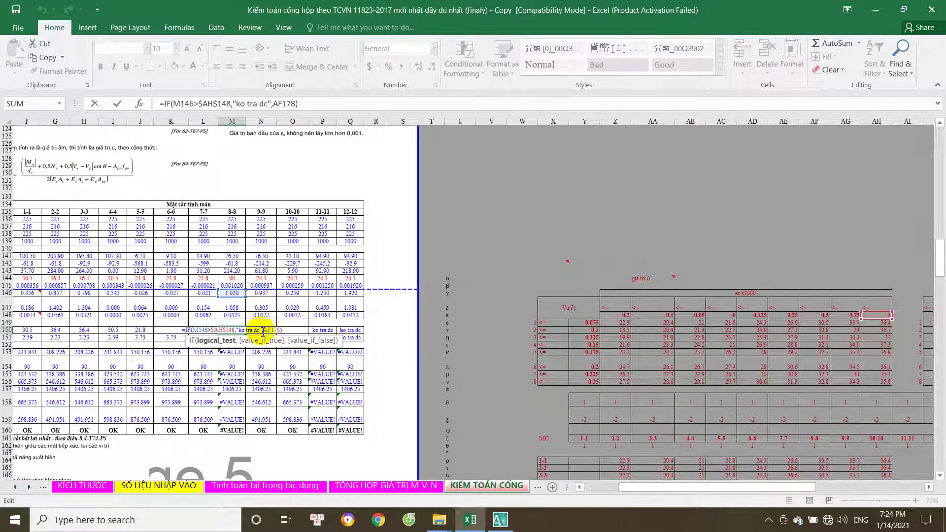
left_click_drag(261, 332, 240, 332)
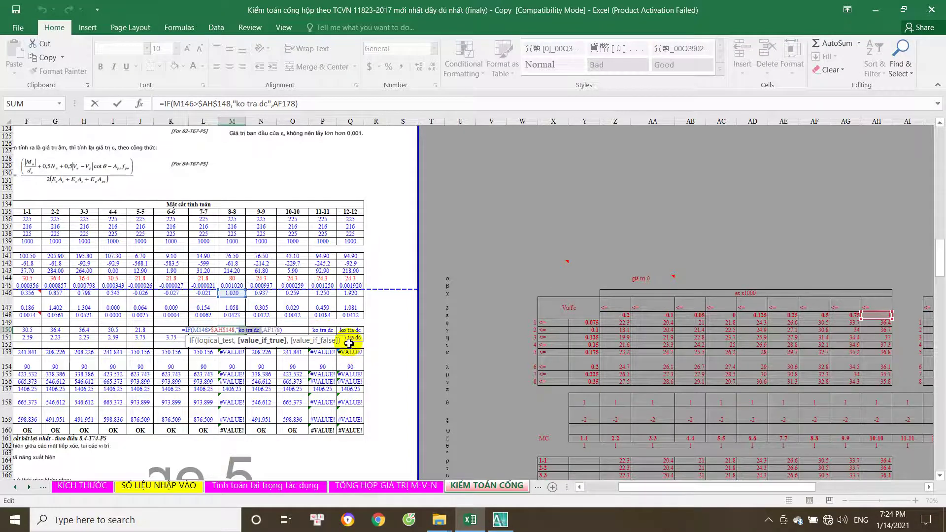
scroll(355, 351, "down", 1)
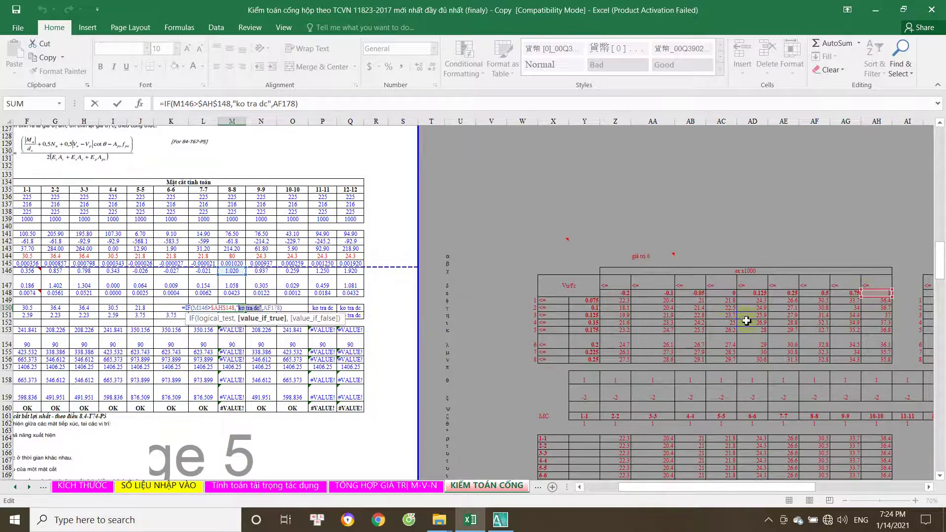
scroll(847, 349, "down", 1)
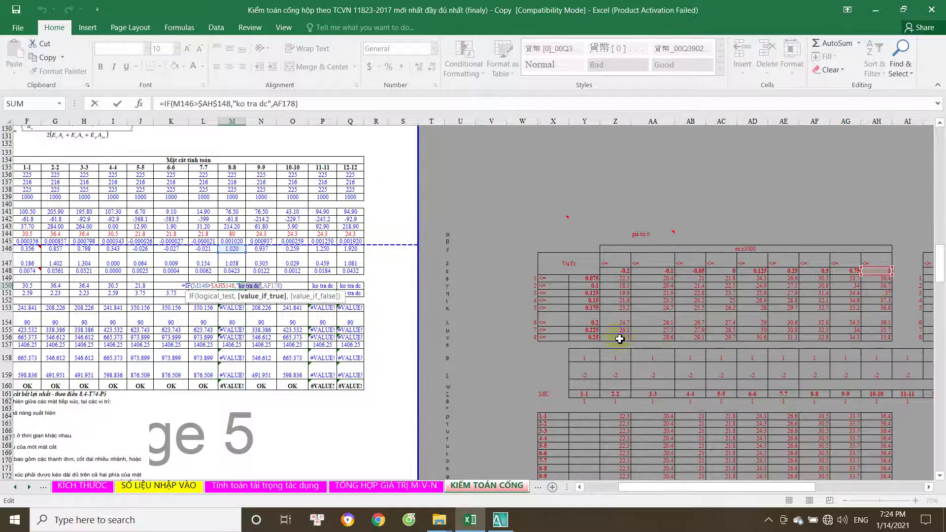
key("Escape")
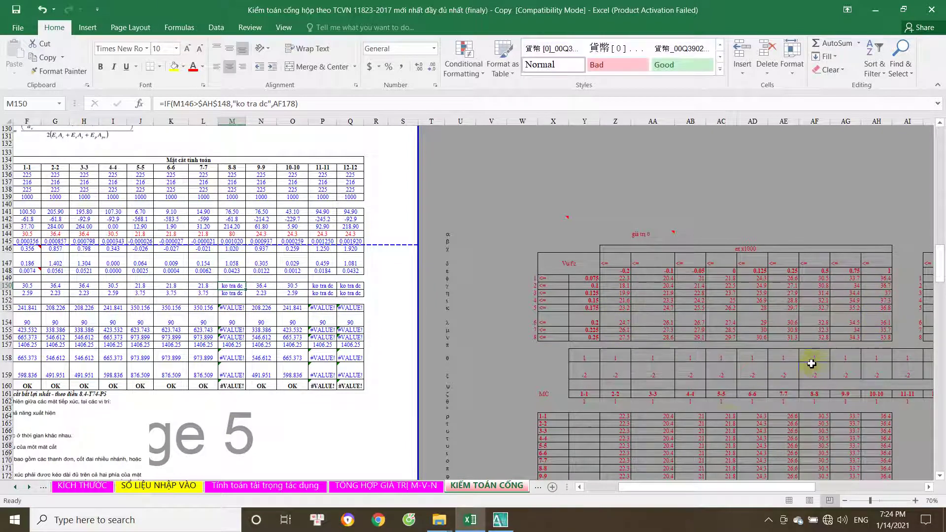
- Open the TCVN 11823-2017 bridge design standard archive from the desktop and enter its folder of PDF parts
left_click(438, 519)
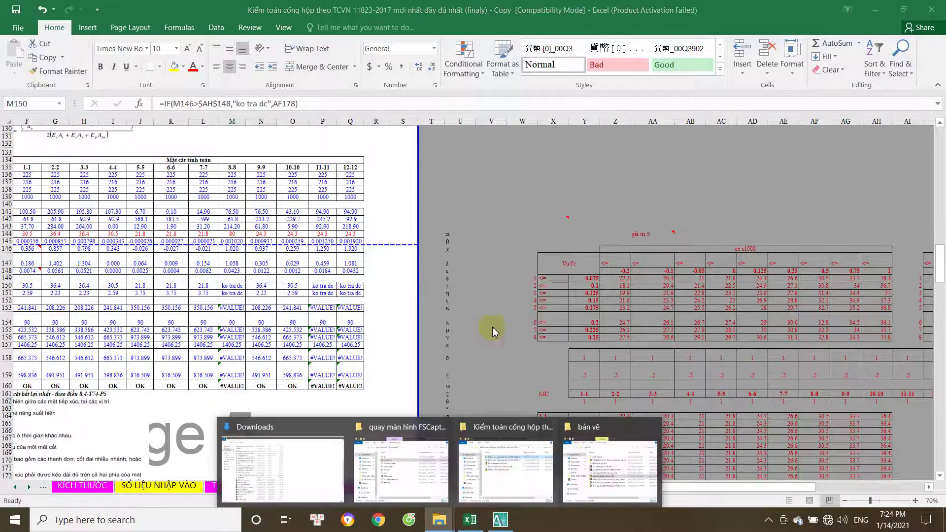
left_click(874, 10)
left_click(875, 5)
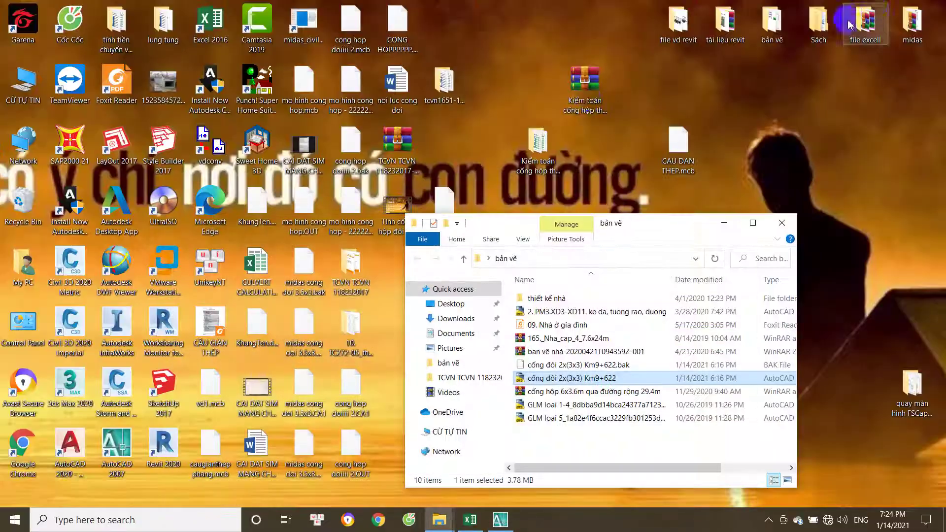
left_click_drag(469, 223, 528, 251)
left_click(397, 180)
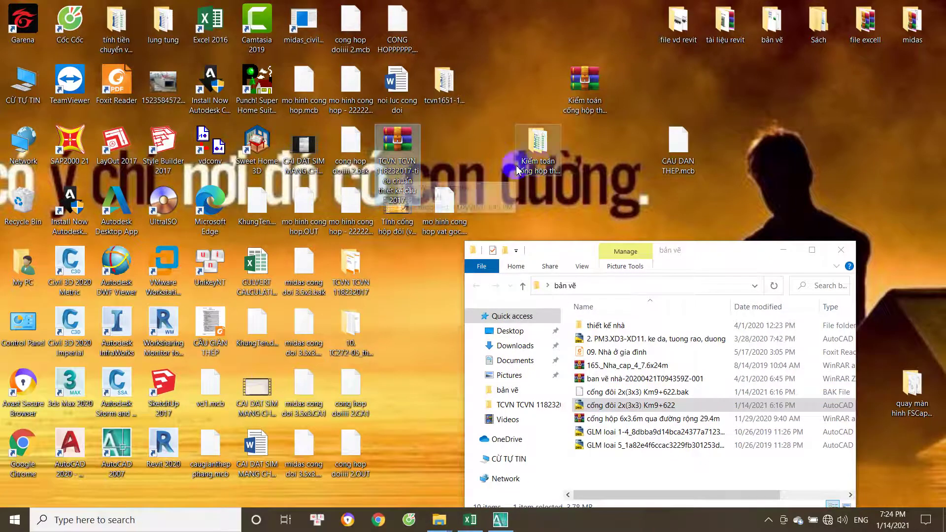
double_click(537, 148)
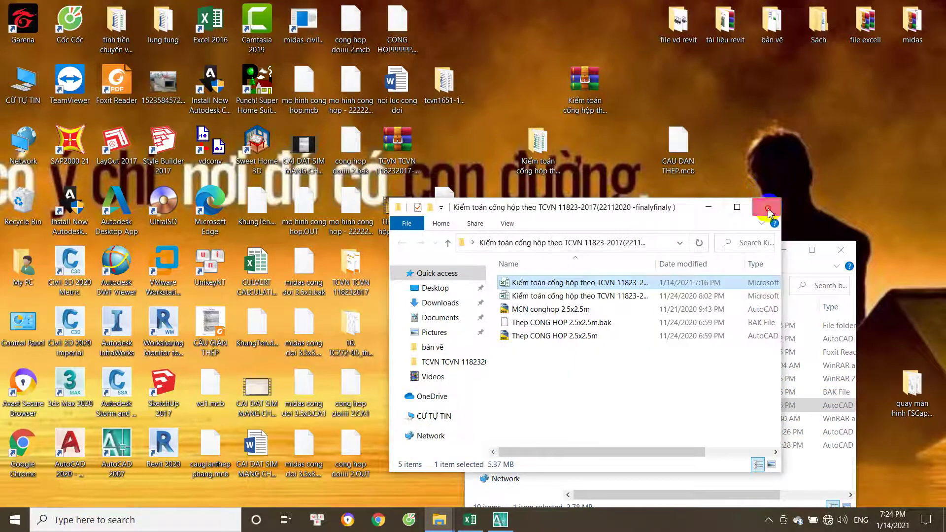
left_click(775, 201)
double_click(416, 173)
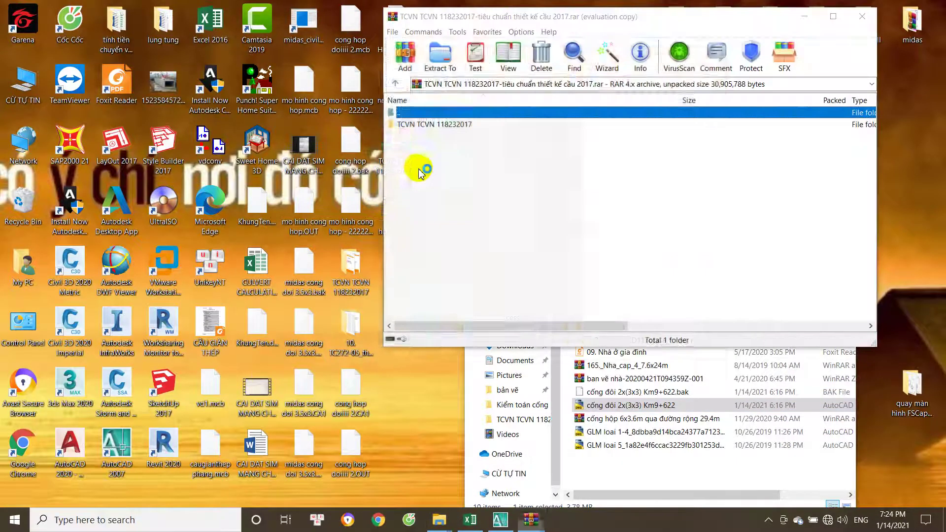
left_click(703, 58)
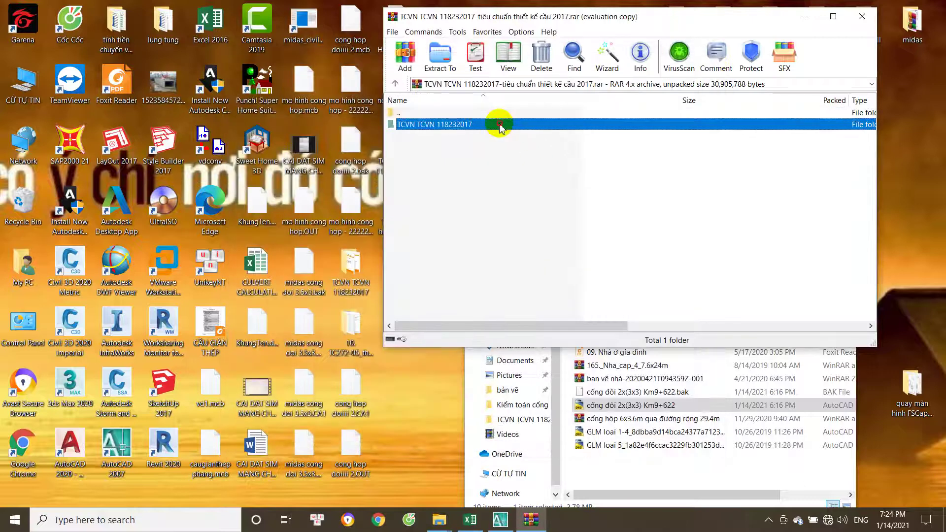
double_click(500, 123)
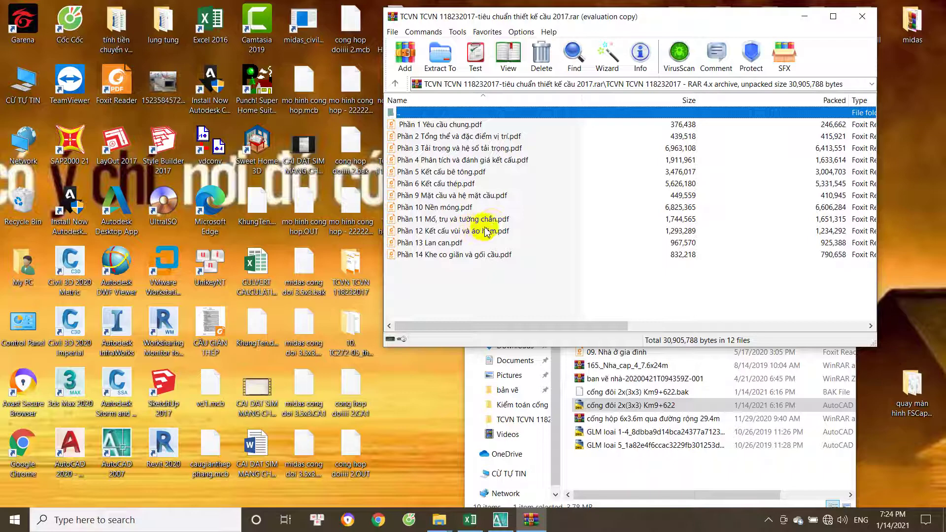
- Switch back to the Excel workbook and check the standard's page references beside the εx formulas in the shear section
left_click(476, 525)
scroll(197, 320, "up", 3)
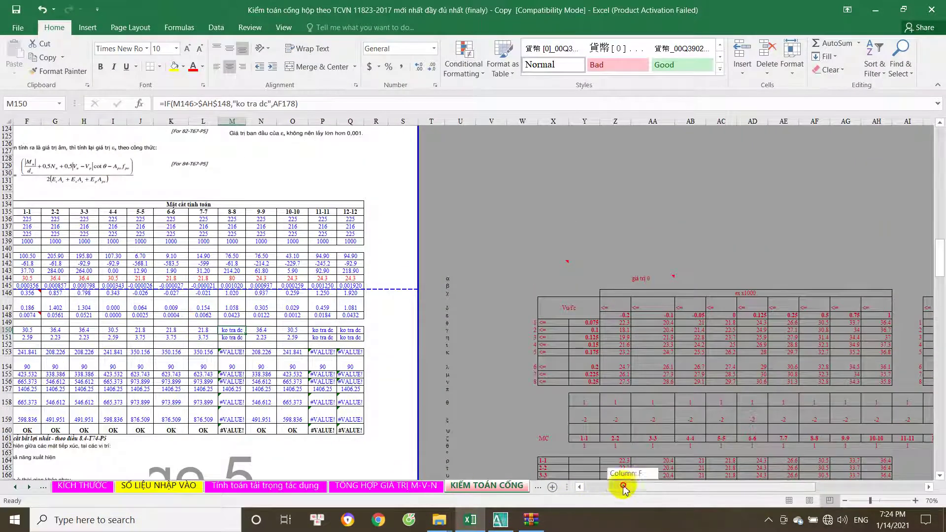
left_click_drag(615, 487, 553, 486)
scroll(205, 374, "up", 4)
scroll(206, 374, "up", 8)
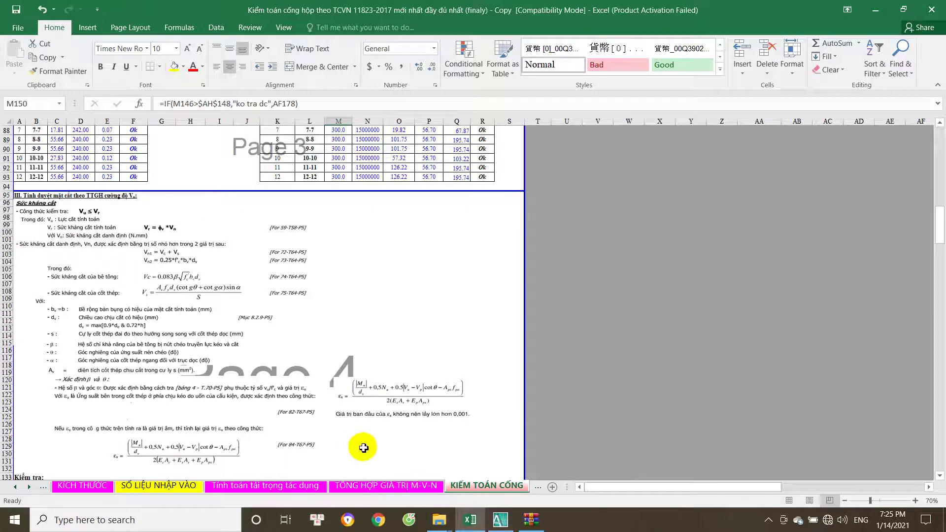
scroll(360, 441, "down", 1)
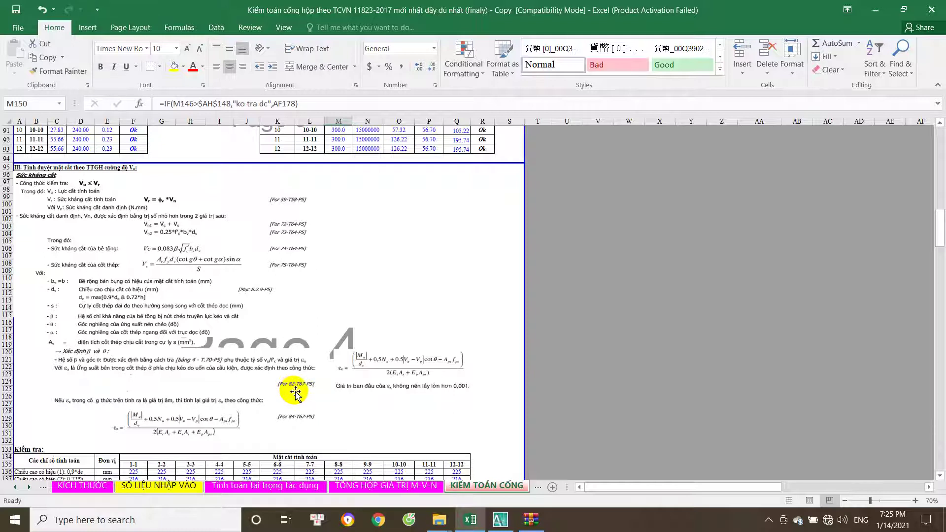
- Open Phần 5 Kết cấu bê tông.pdf from the standard's archive and go to page 67
left_click(531, 520)
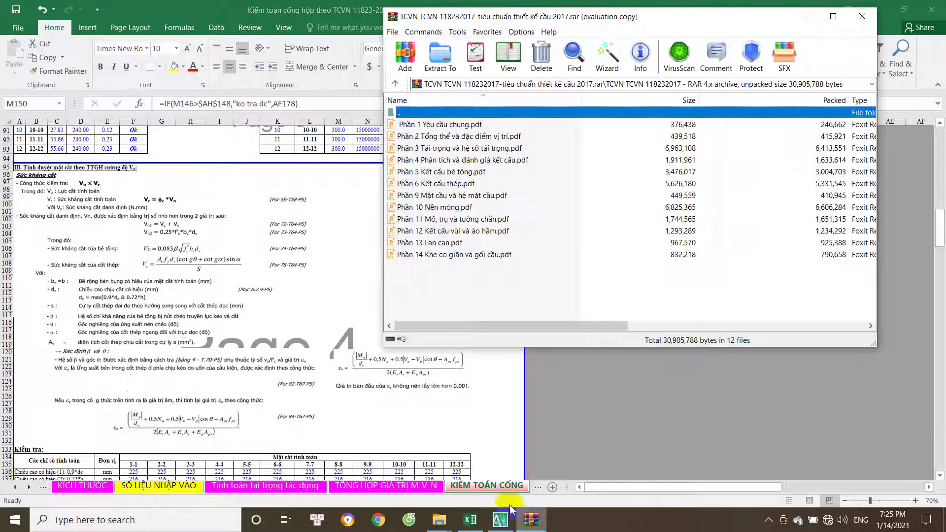
double_click(450, 172)
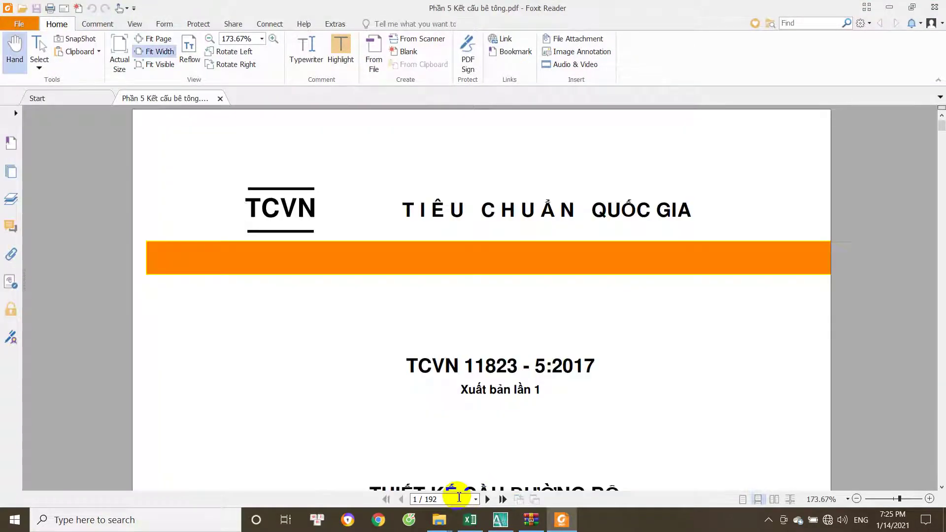
left_click(457, 497)
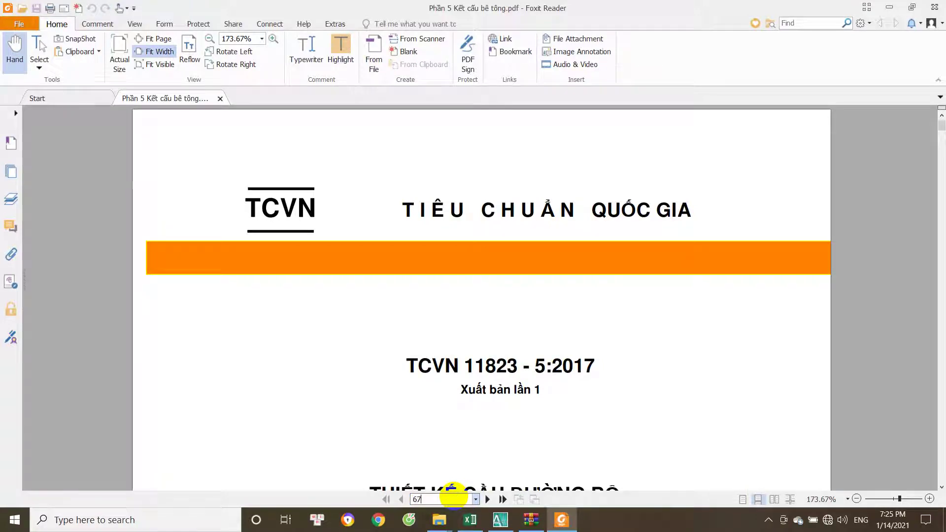
type("67")
key("Return")
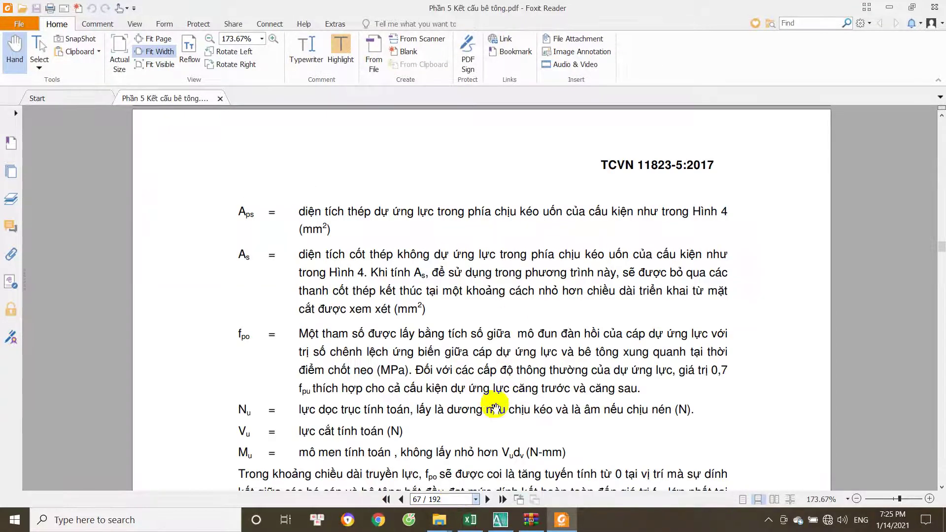
- Examine Bảng 4 with the θ and β values for sections with transverse reinforcement
scroll(433, 387, "down", 15)
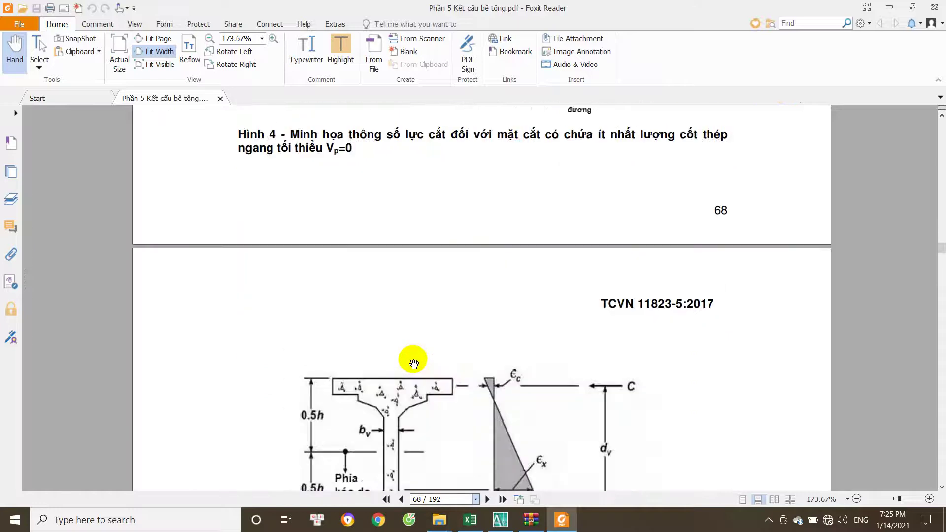
scroll(415, 361, "down", 8)
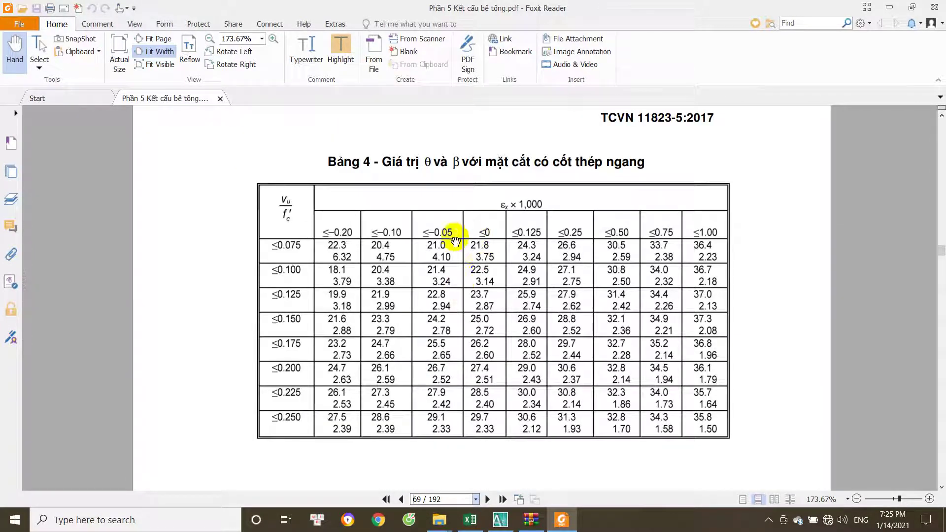
scroll(446, 303, "down", 1)
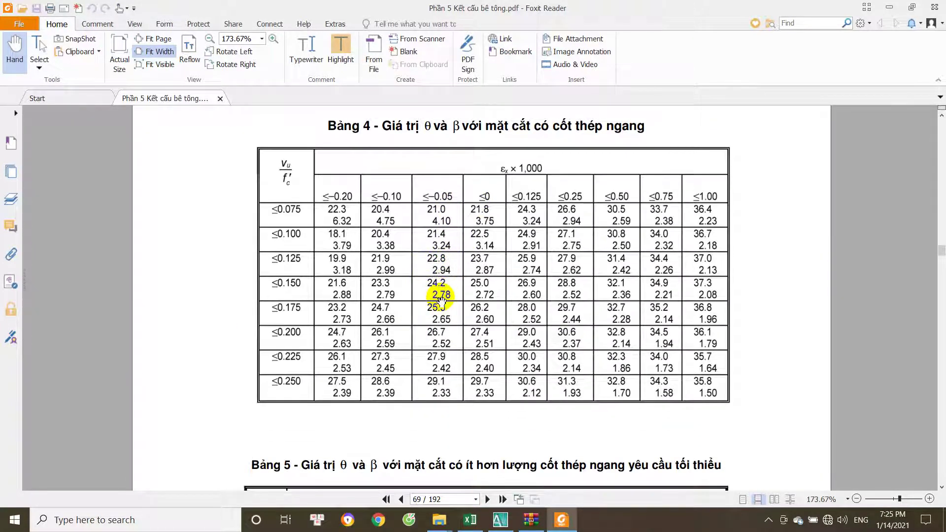
scroll(665, 268, "down", 5)
- Examine general method (b) in the standard, covering εx equations 82 to 84, their conditions and the initial strain limits
scroll(615, 315, "up", 14)
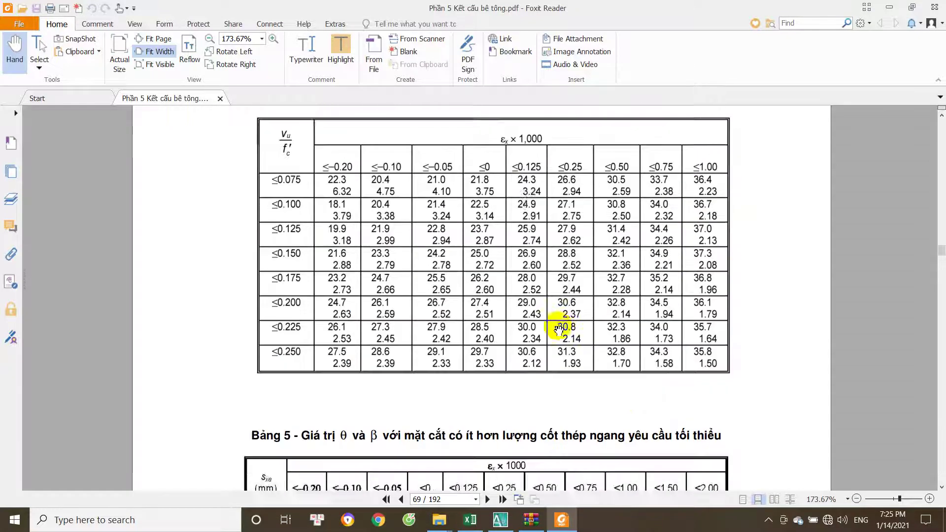
scroll(522, 333, "up", 8)
scroll(522, 333, "up", 15)
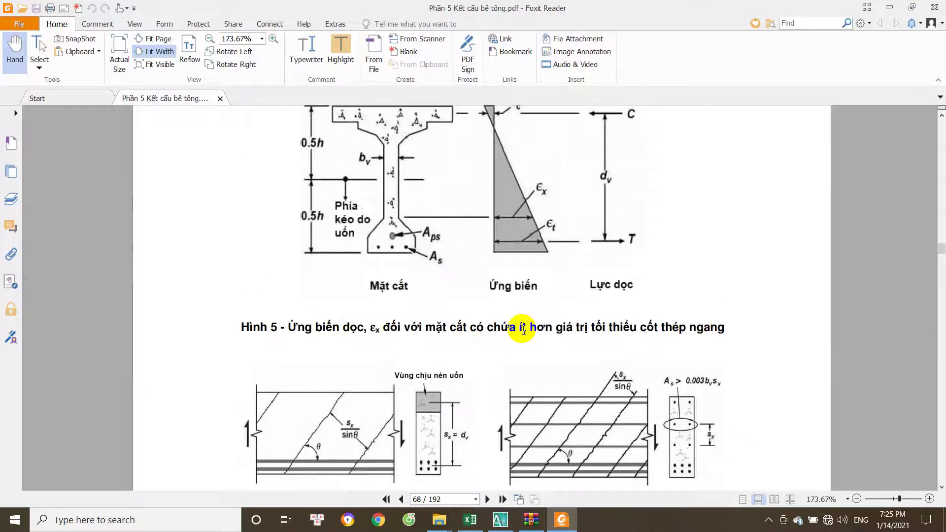
scroll(522, 333, "up", 15)
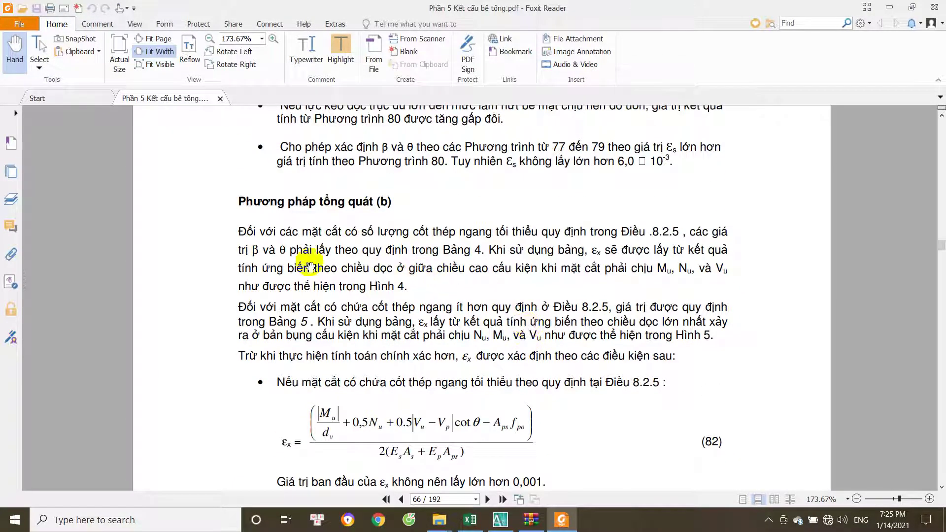
scroll(340, 315, "down", 3)
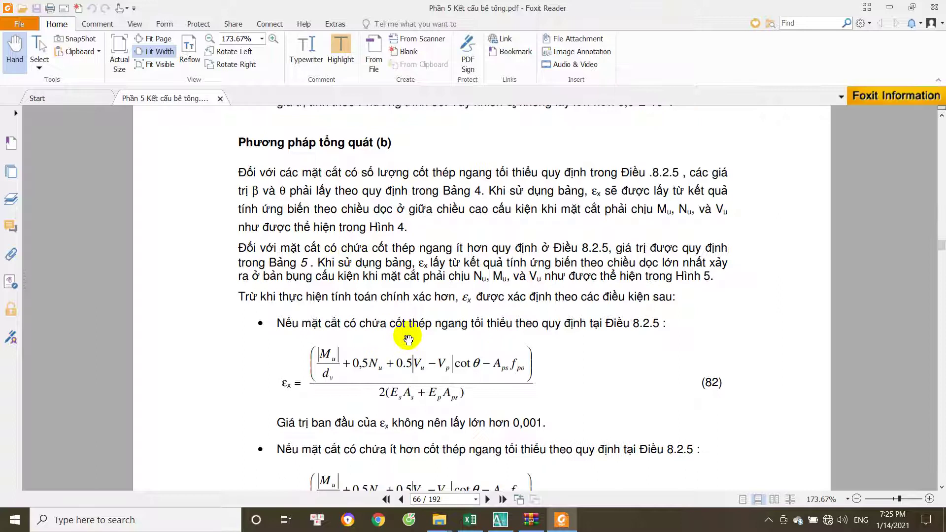
scroll(409, 339, "down", 2)
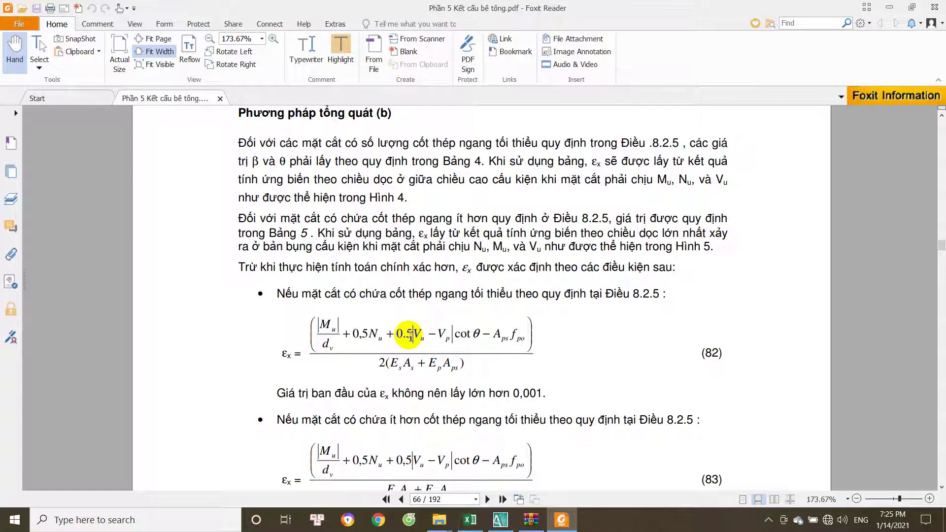
scroll(411, 337, "down", 1)
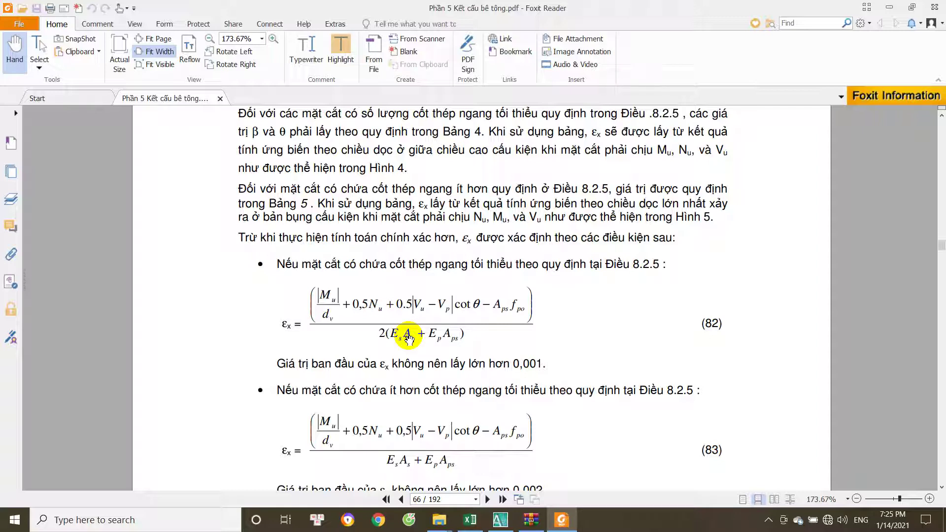
scroll(409, 338, "down", 2)
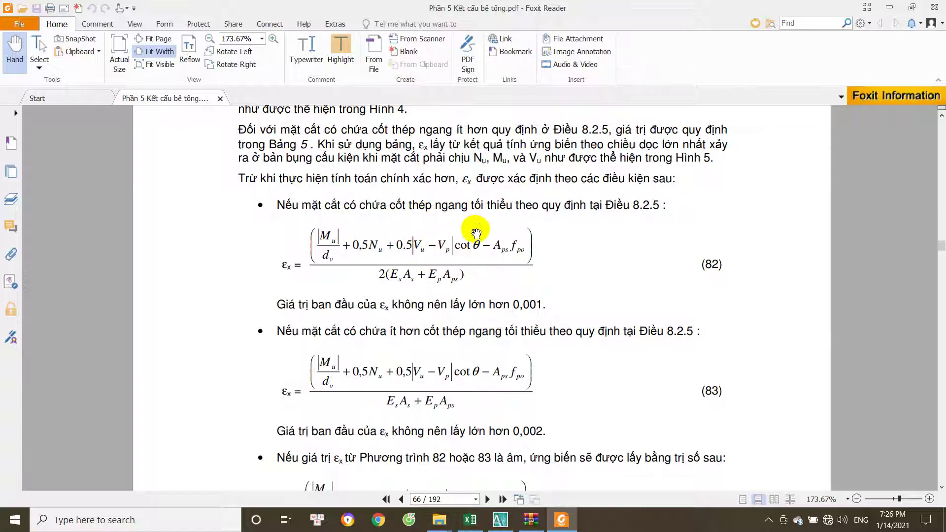
scroll(472, 229, "down", 3)
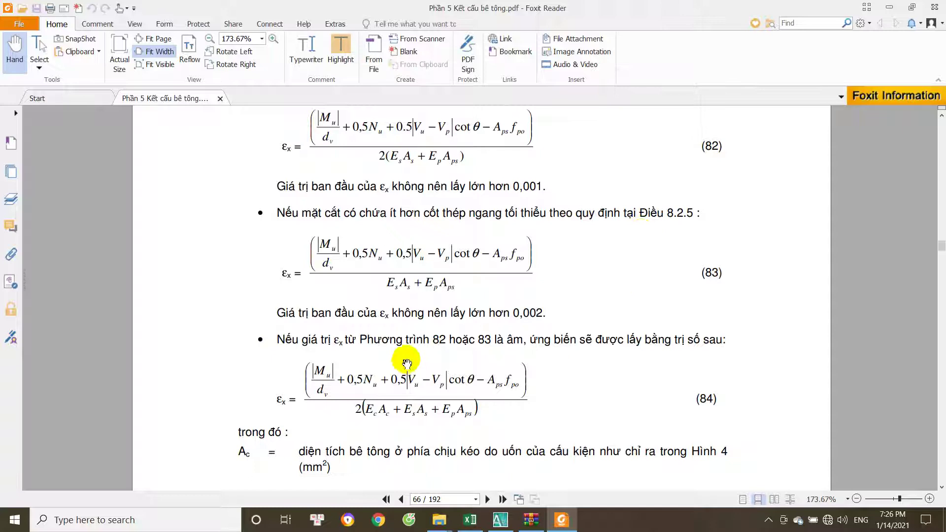
scroll(473, 329, "up", 3)
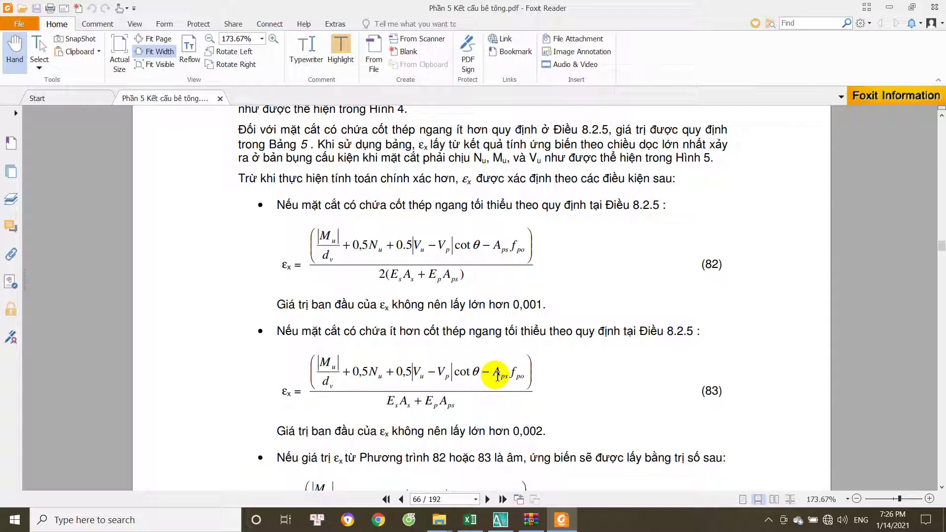
scroll(497, 359, "up", 1)
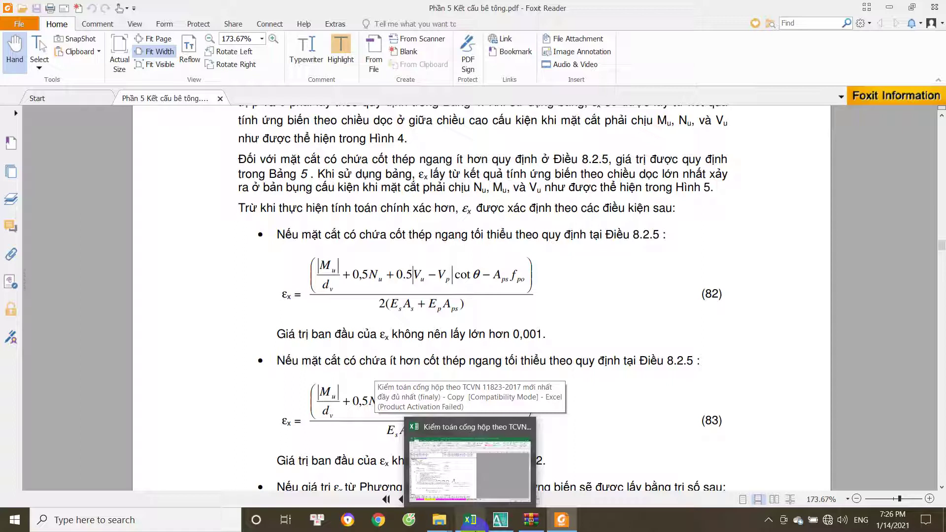
- Switch back to the Excel workbook and inspect section 8-8's Vu/f'c ratio and shear stress formulas
left_click(471, 468)
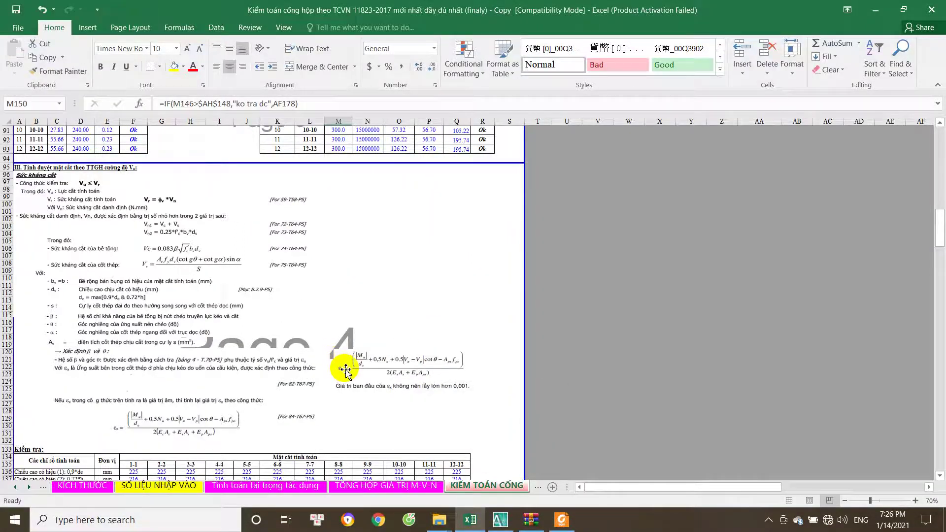
scroll(347, 370, "down", 1)
scroll(343, 377, "down", 6)
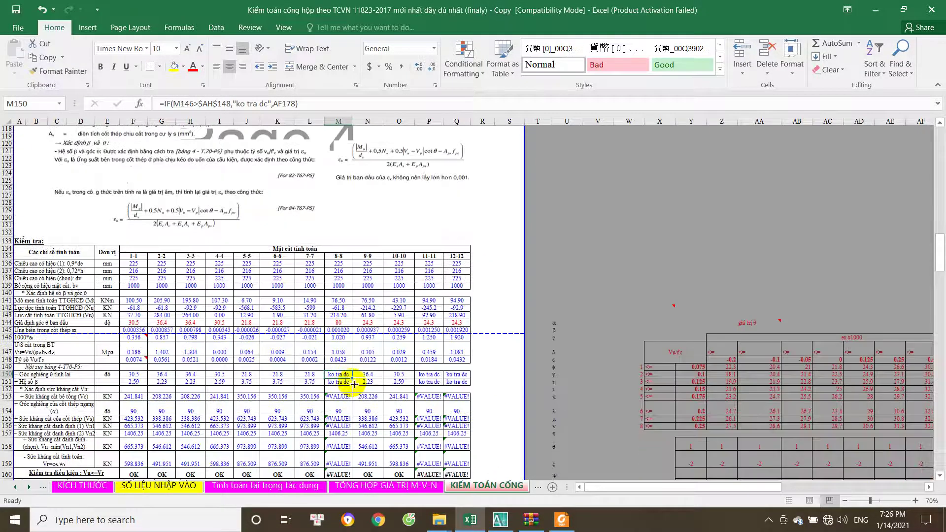
left_click(342, 359)
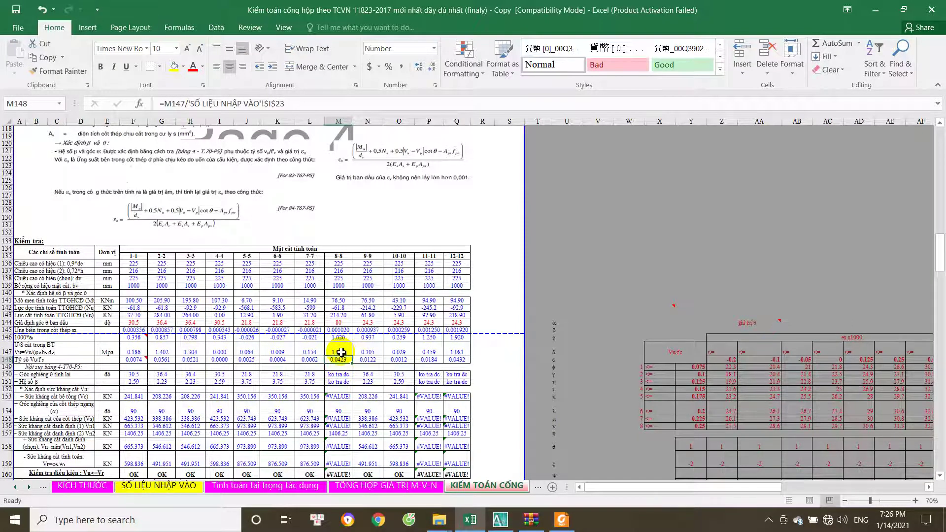
left_click(341, 353)
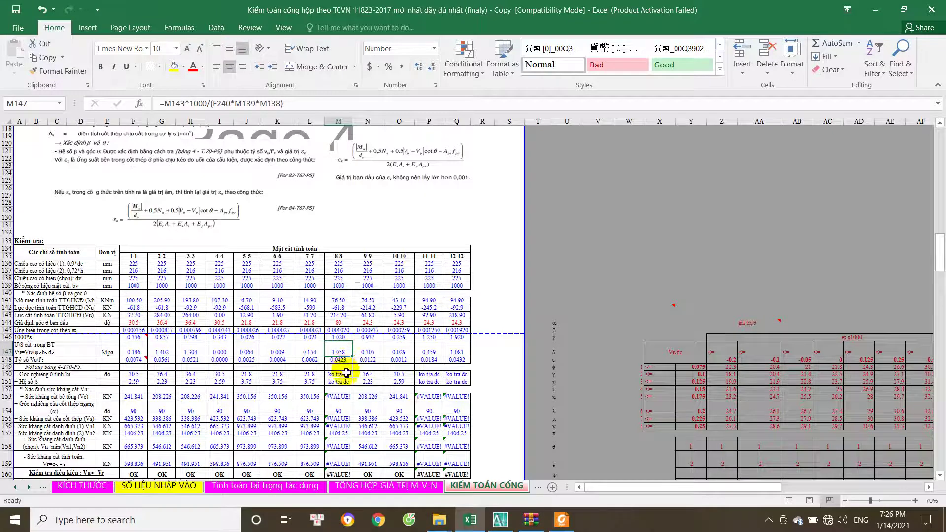
- Inspect the εx strain formulas for sections 8-8 and 1-1 and the row of initially assumed θ angles for all sections
left_click(341, 331)
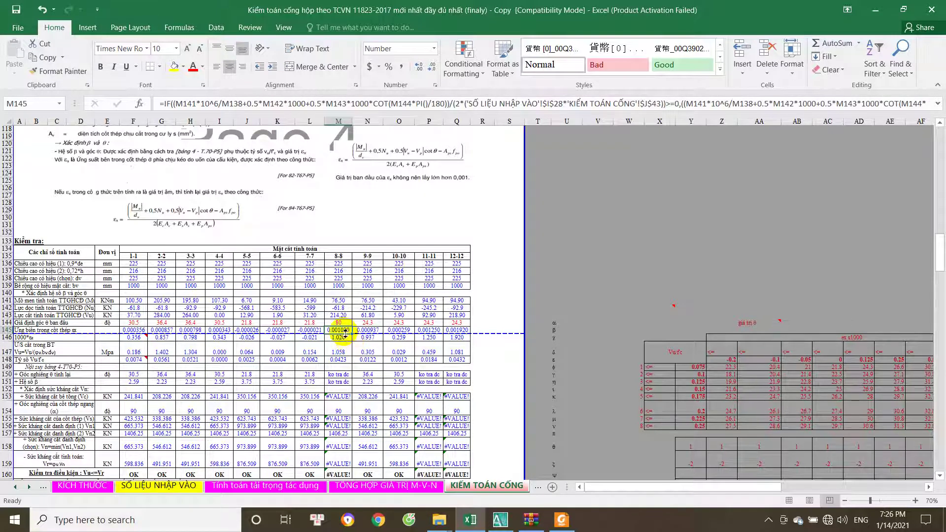
double_click(344, 331)
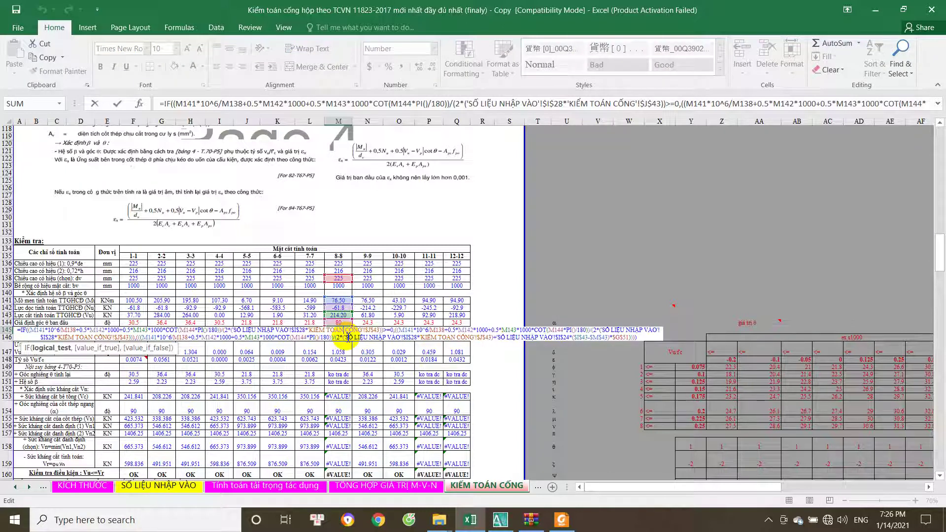
key("Escape")
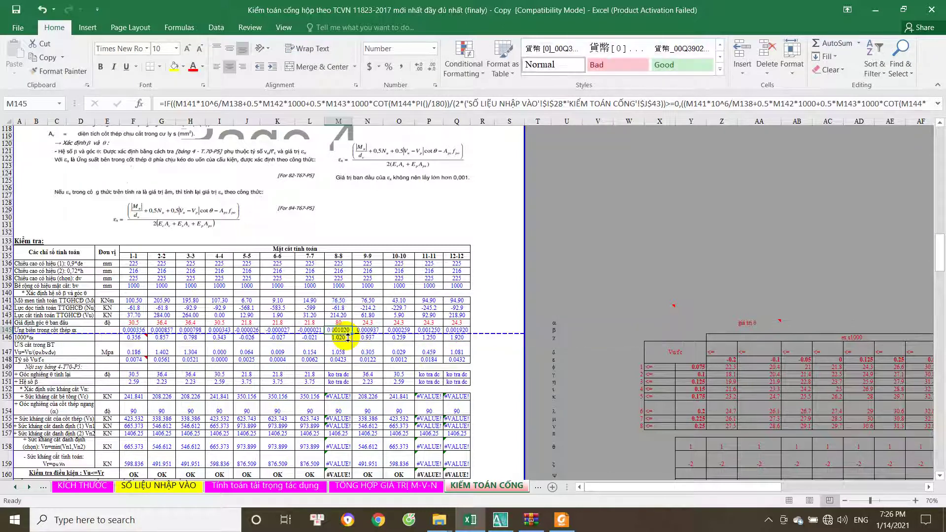
double_click(139, 332)
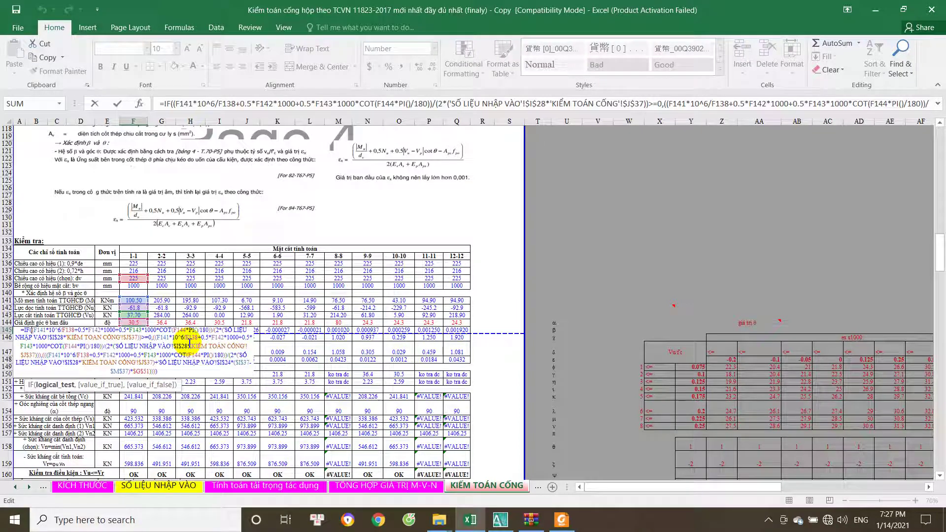
key("Escape")
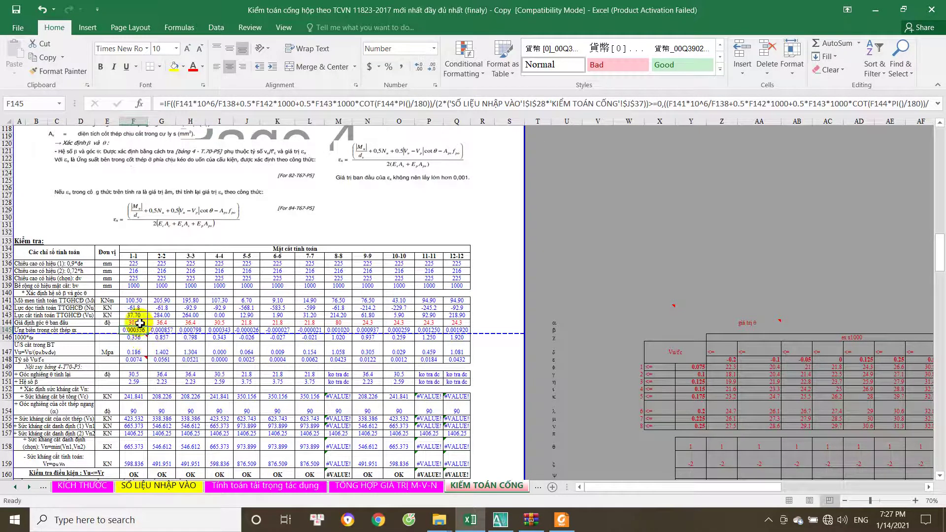
left_click(140, 323)
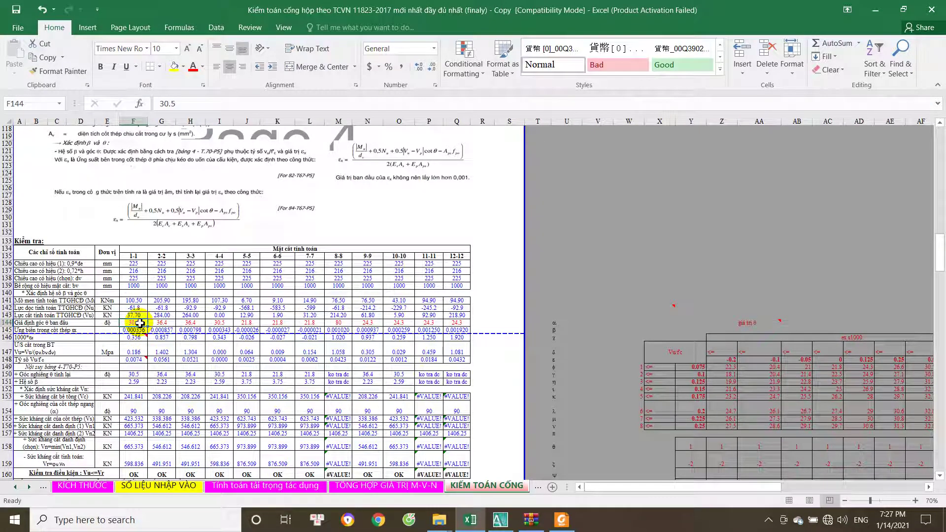
left_click_drag(143, 323, 460, 325)
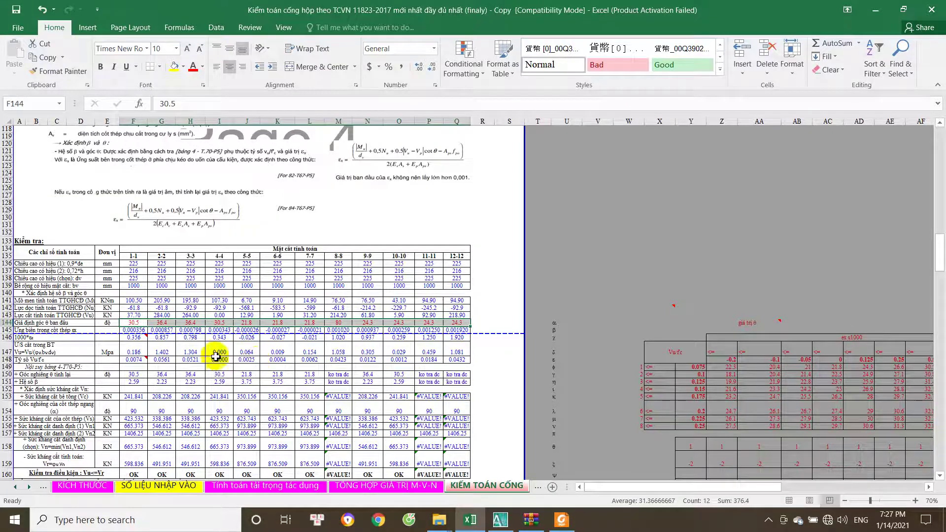
- Move the εx strain formulas for sections 1-1 to 12-12 from F145:Q145 to the blank area starting at cell X133
left_click(132, 331)
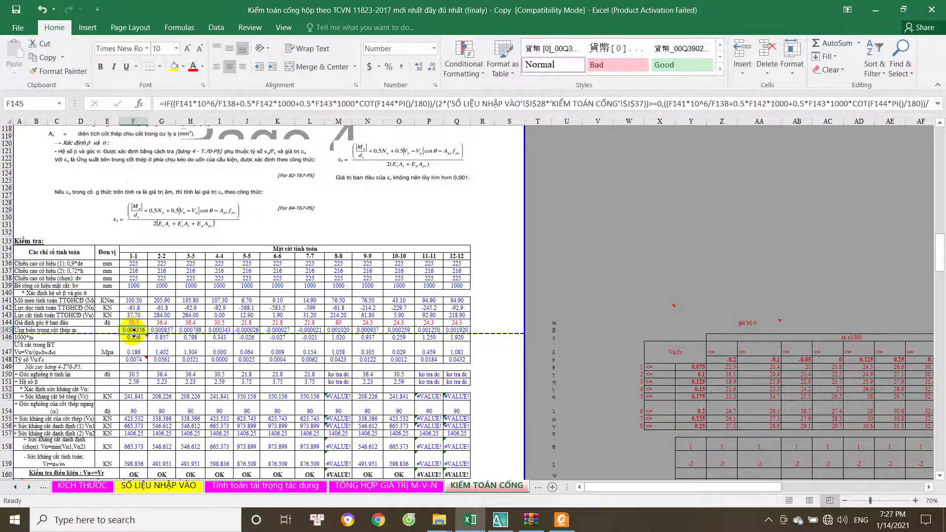
left_click_drag(132, 331, 463, 331)
key("ctrl+v")
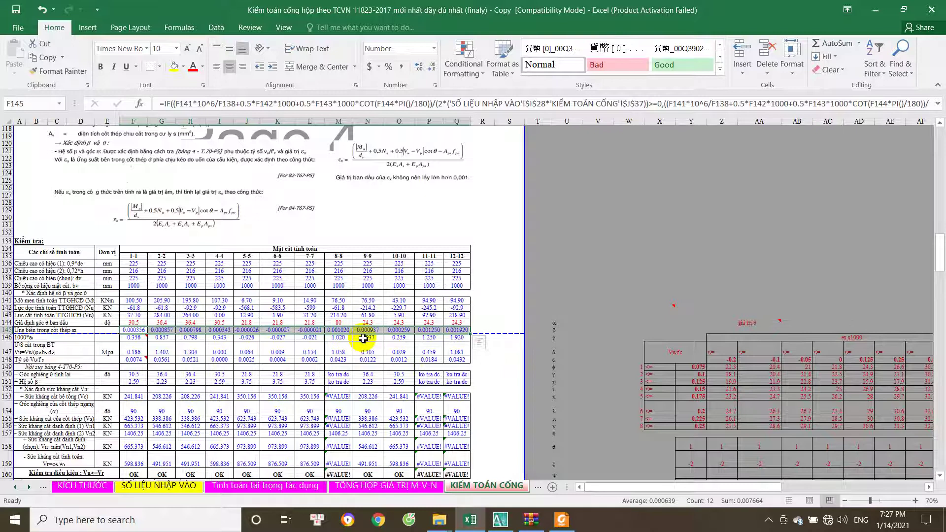
right_click(136, 330)
left_click(179, 93)
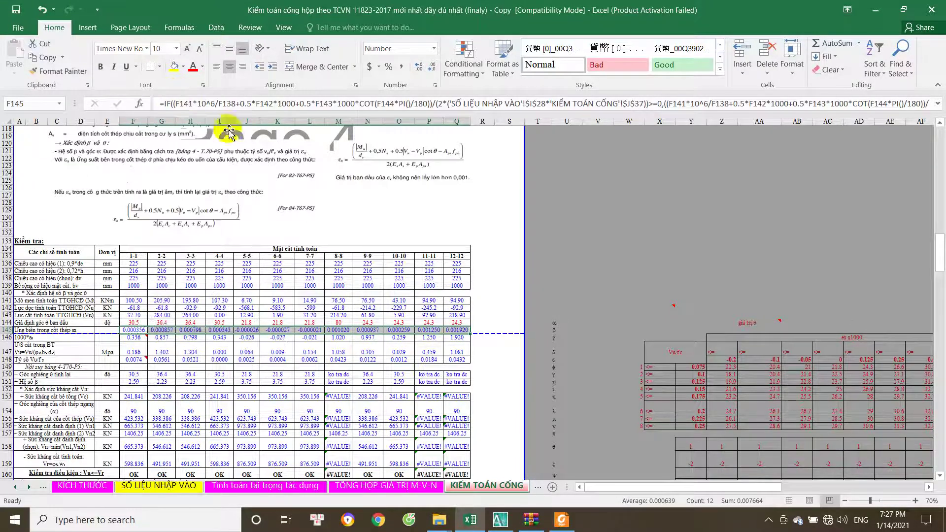
left_click(660, 240)
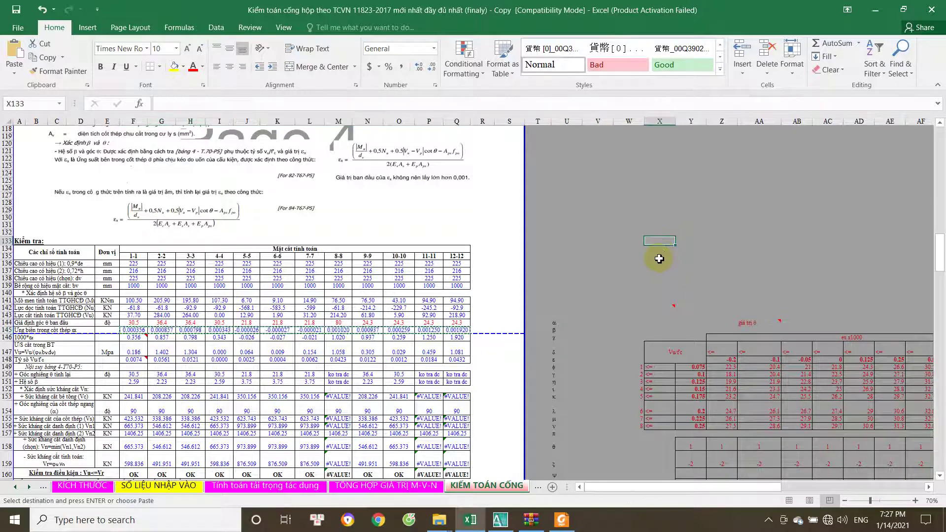
key("ctrl+v")
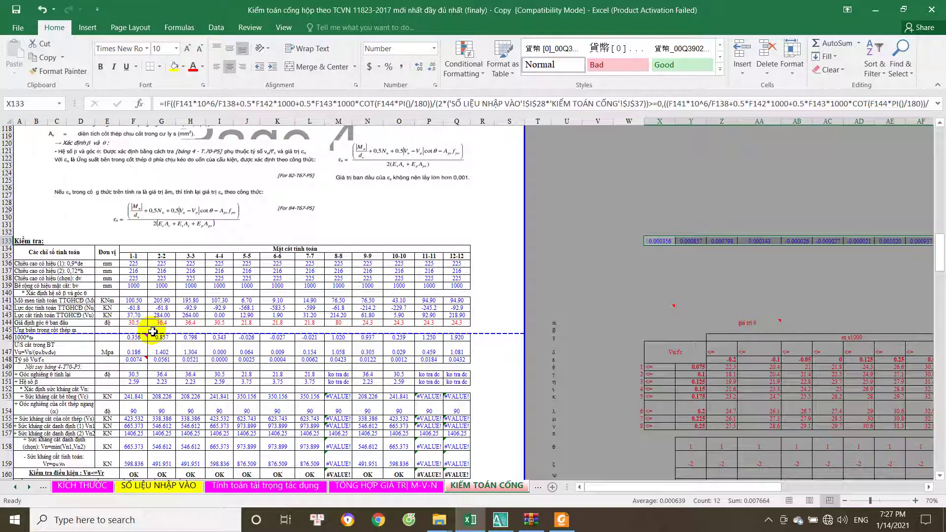
- Undo the last action and move the steel strain values from F145:Q145 to the row starting at X133, then apply cell borders to F144:Q145
key("ctrl+z")
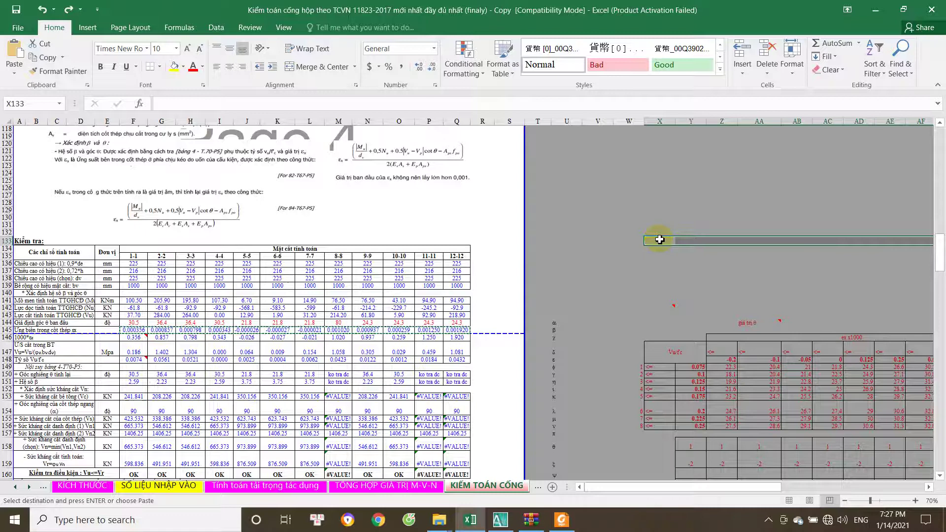
key("Return")
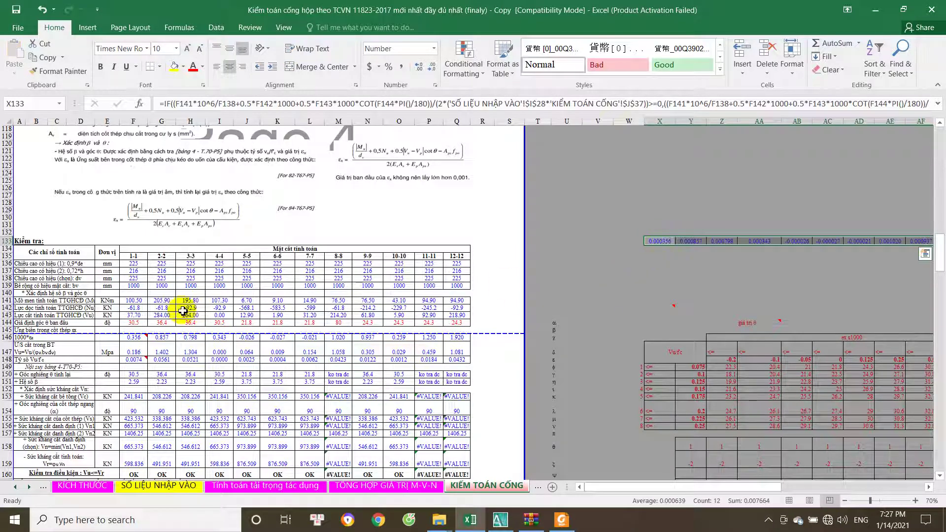
left_click(131, 330)
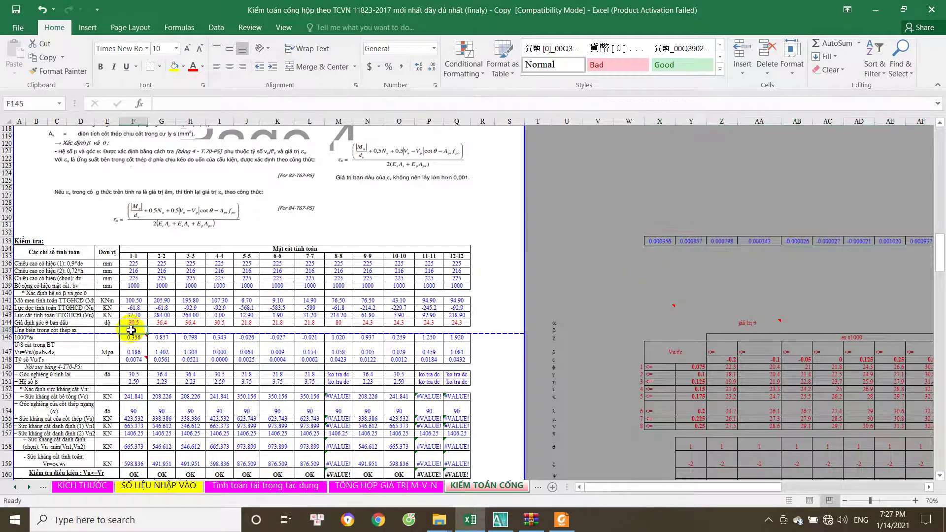
left_click_drag(161, 333, 457, 327)
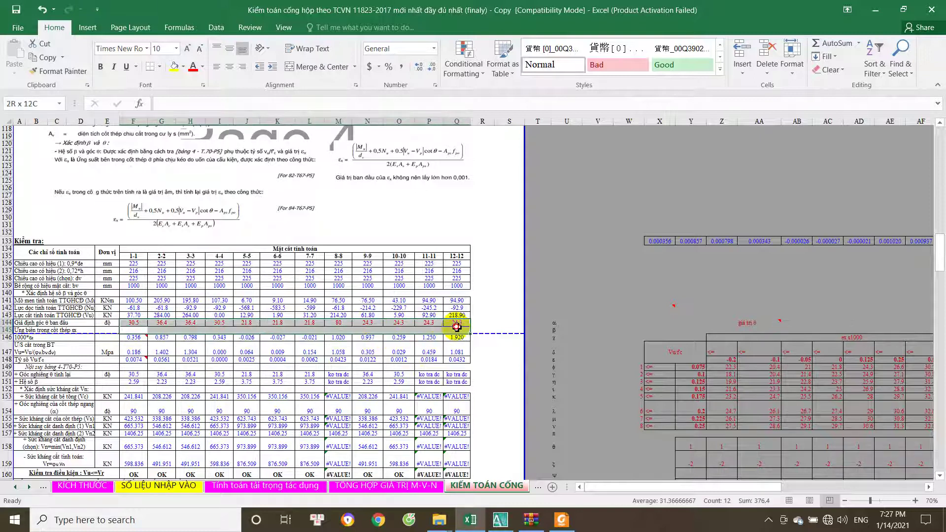
left_click(160, 67)
left_click(165, 171)
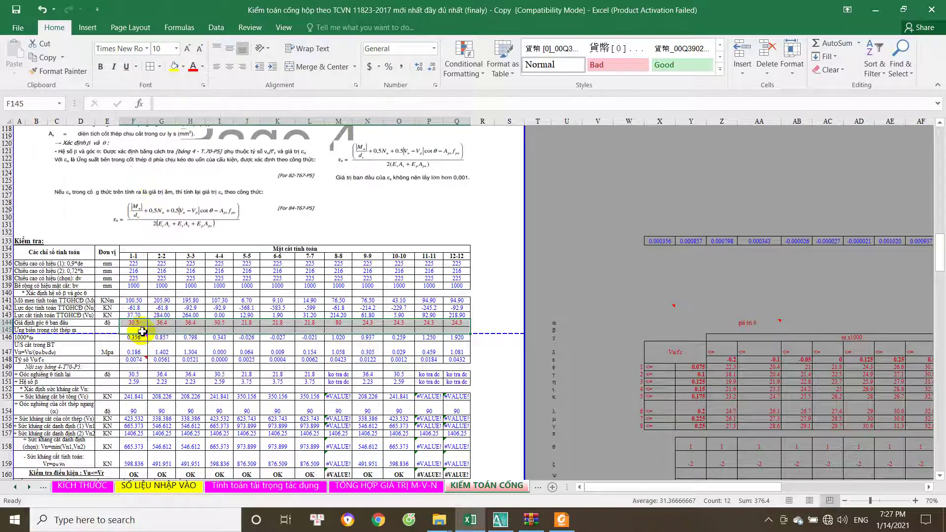
- Start a MIN formula in F145 with X133 as its first argument
left_click(143, 331)
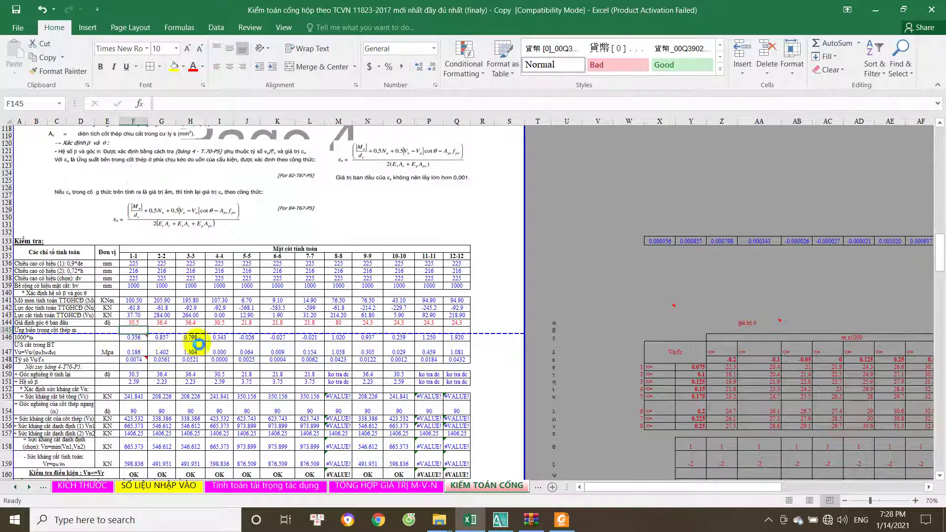
type("=")
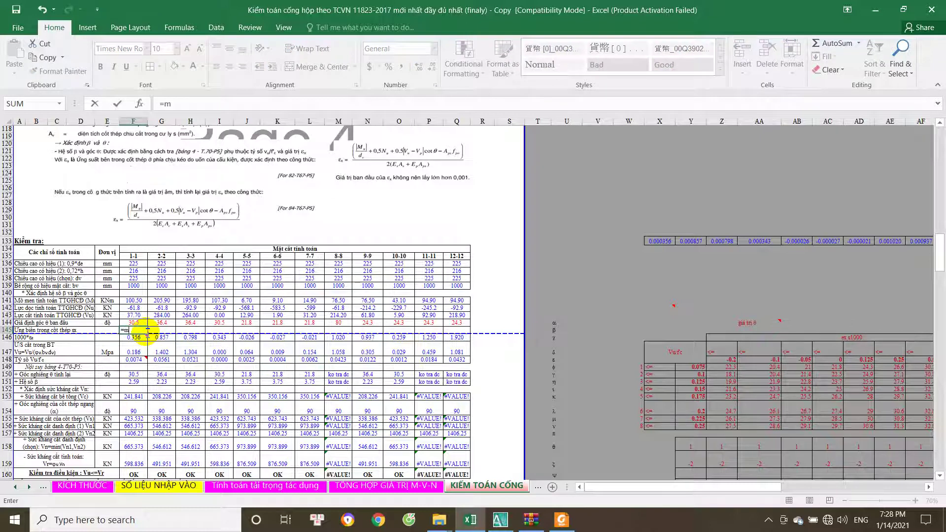
type("mi")
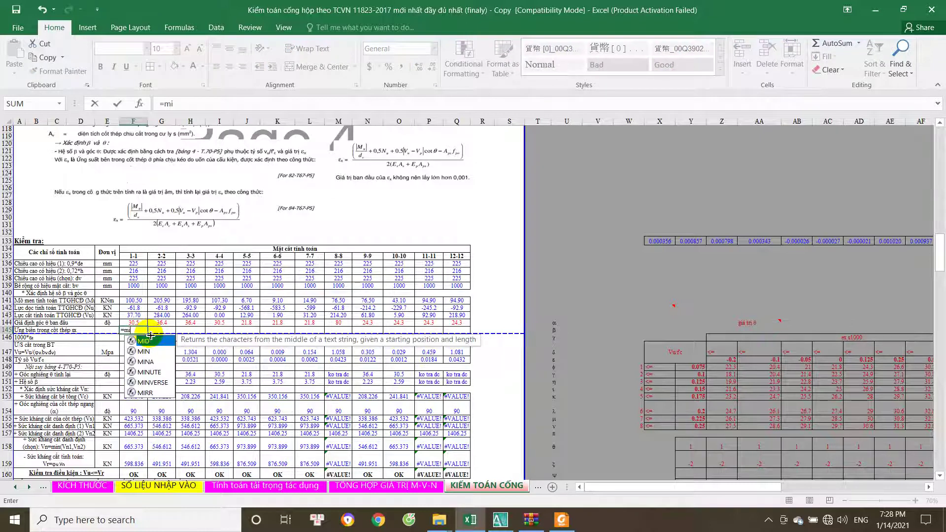
type("n")
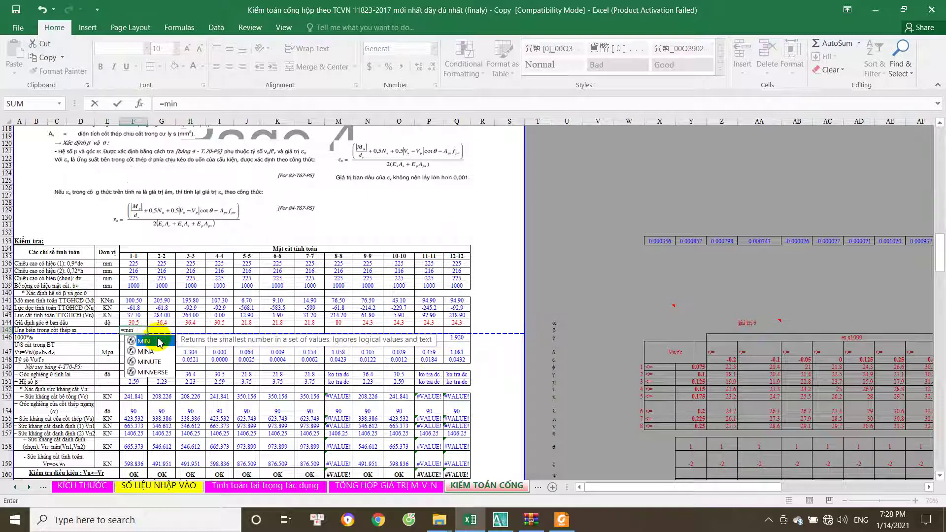
type("(X133")
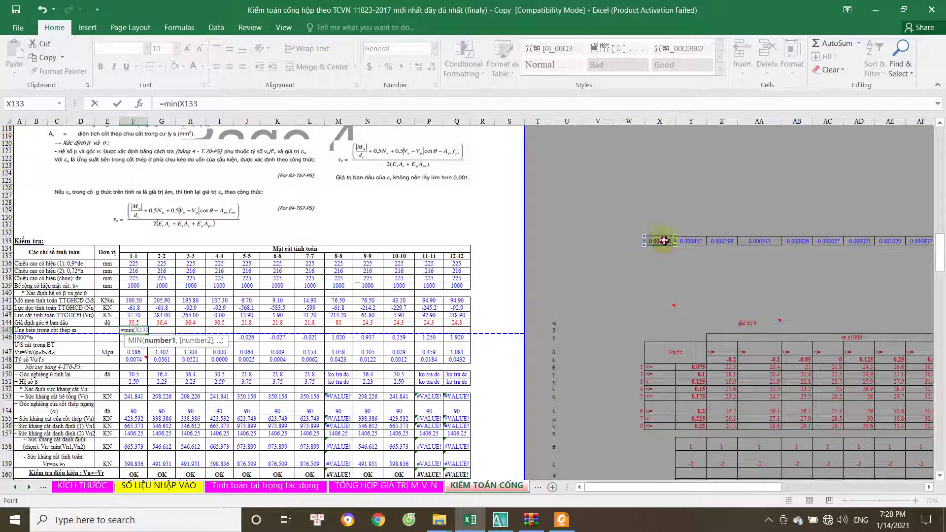
type(",")
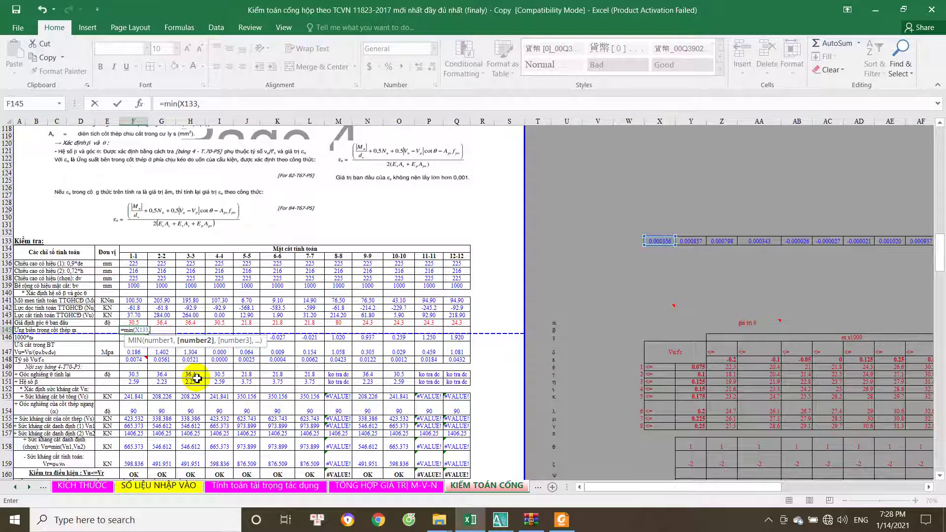
- Switch to Foxit Reader and read the limit on the initial εx value under equations 82 and 83
left_click(531, 519)
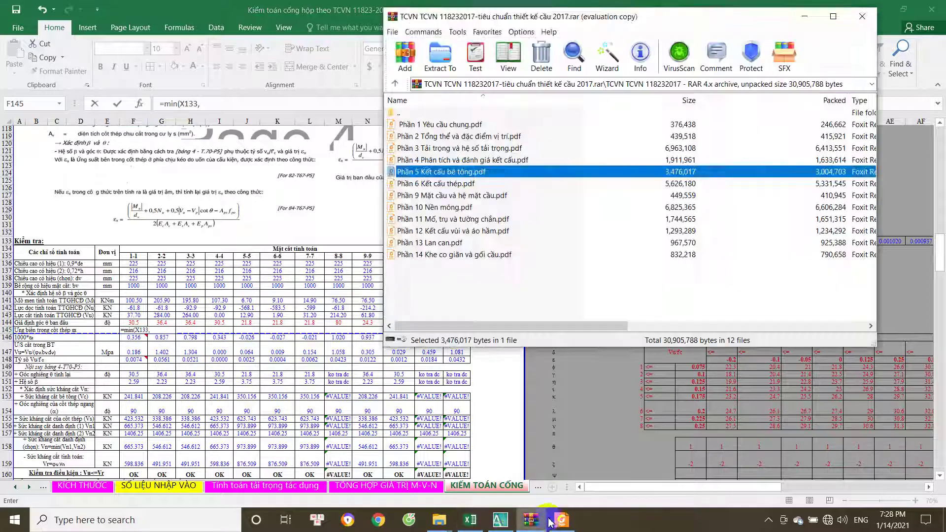
left_click(561, 520)
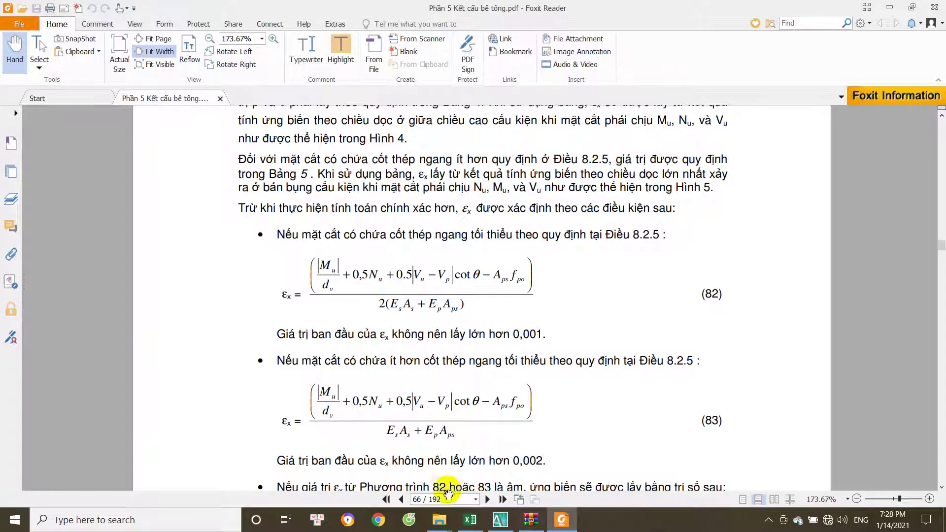
scroll(445, 480, "down", 1)
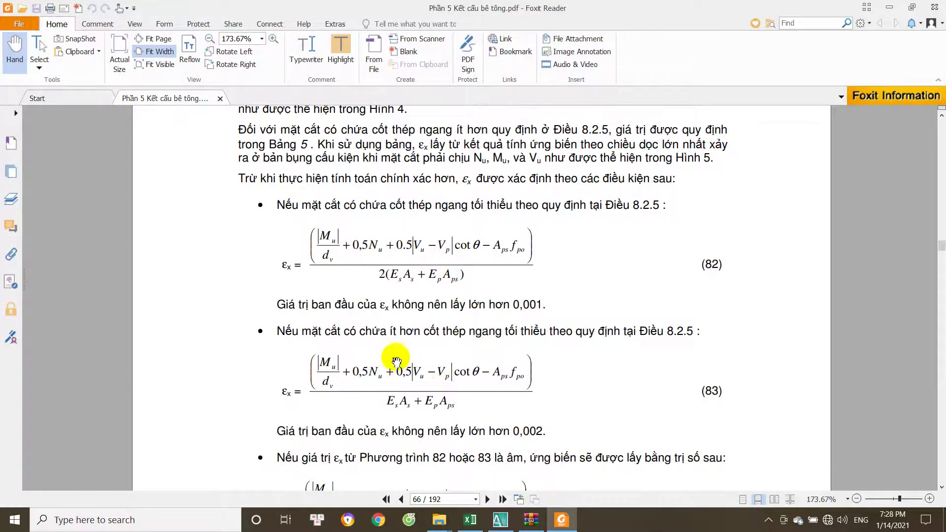
- Return to Excel and complete the F145 formula as =MIN(X133,0.001), rechecking the εx limit in the PDF
left_click(469, 520)
type(".")
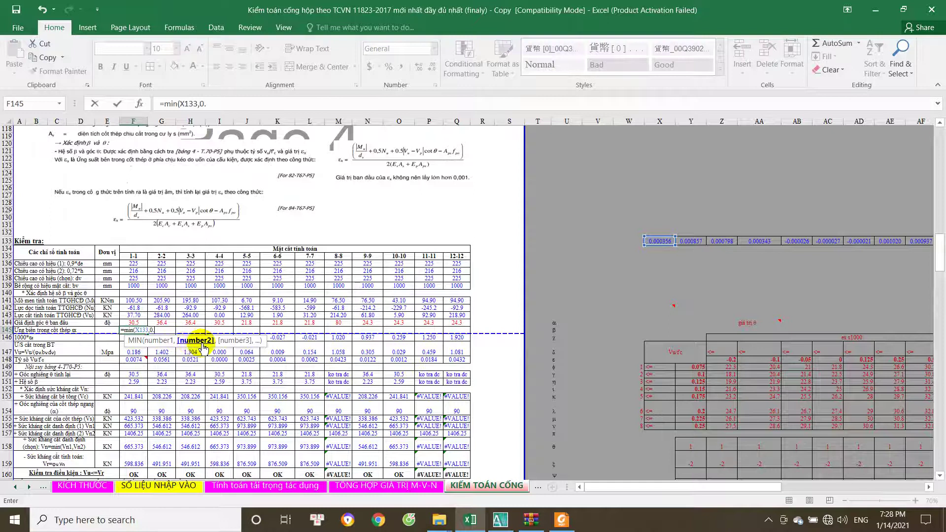
type("0001)")
left_click(154, 330)
type("0")
left_click(562, 520)
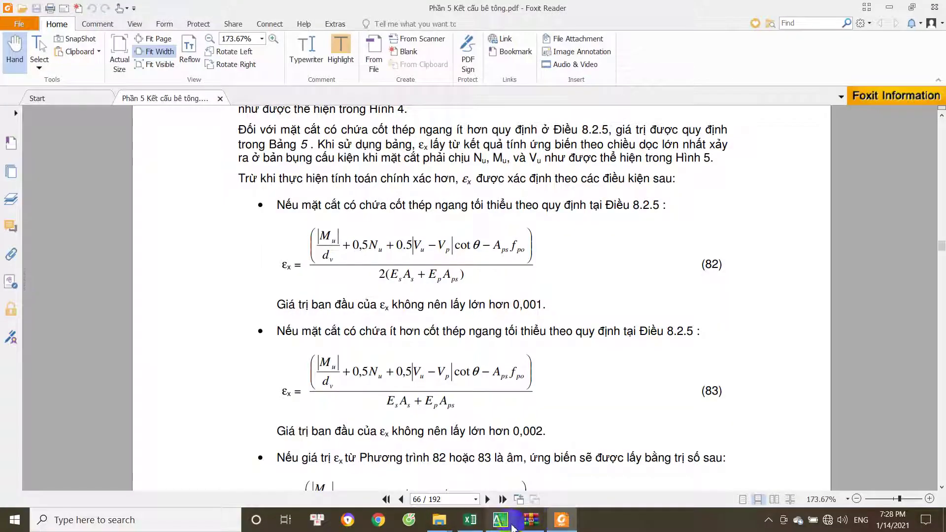
left_click(469, 519)
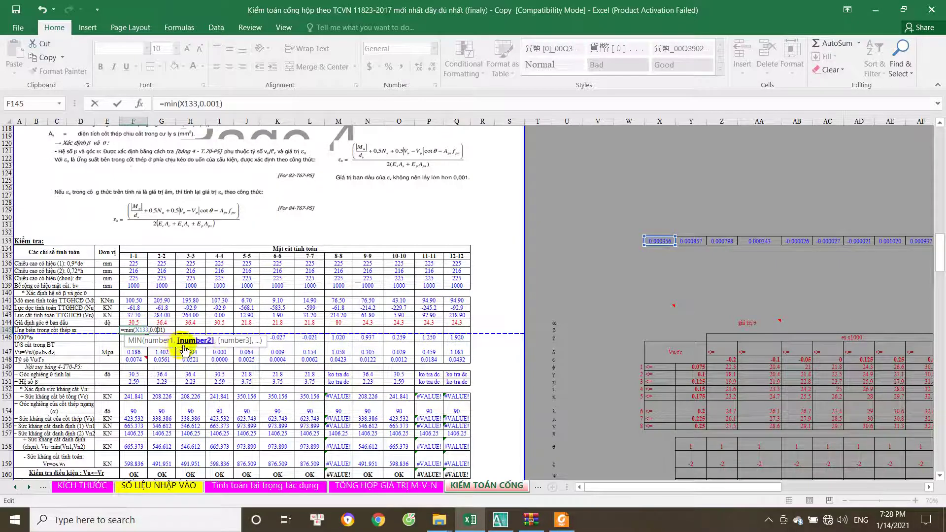
key("Return")
- Fill the MIN formula from F145 across to Q145 and inspect the copied formulas at the row's end
left_click(141, 329)
left_click_drag(149, 336, 448, 350)
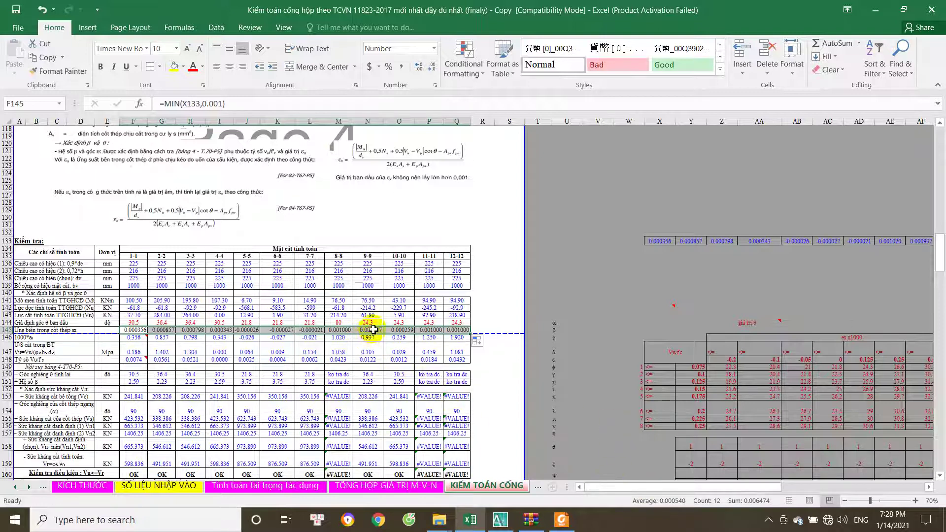
double_click(373, 330)
left_click_drag(690, 487, 498, 424)
key("Return")
double_click(408, 331)
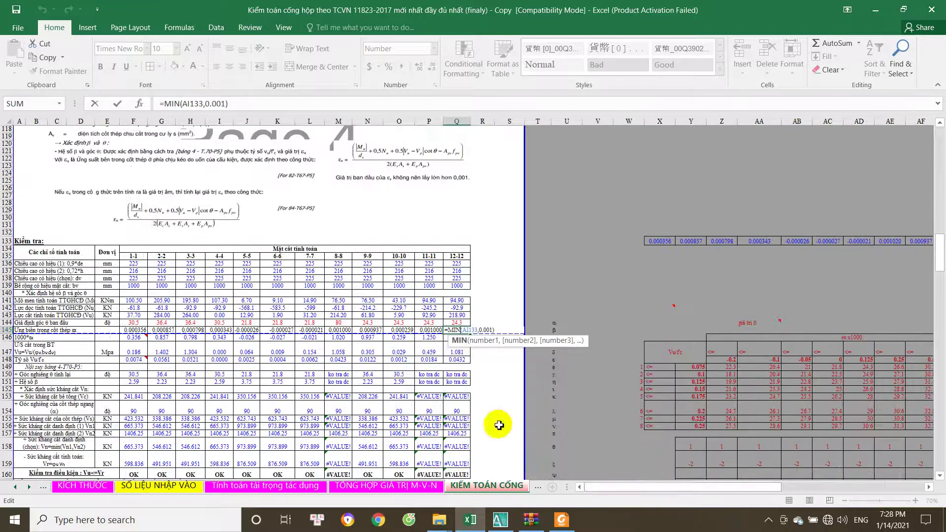
key("Return")
- Change the font colour of the strain values in F145:Q145 to blue
left_click(461, 332)
mouse_move(465, 329)
left_mouse_down()
mouse_move(185, 330)
mouse_move(262, 355)
mouse_move(137, 323)
mouse_move(132, 330)
left_mouse_up()
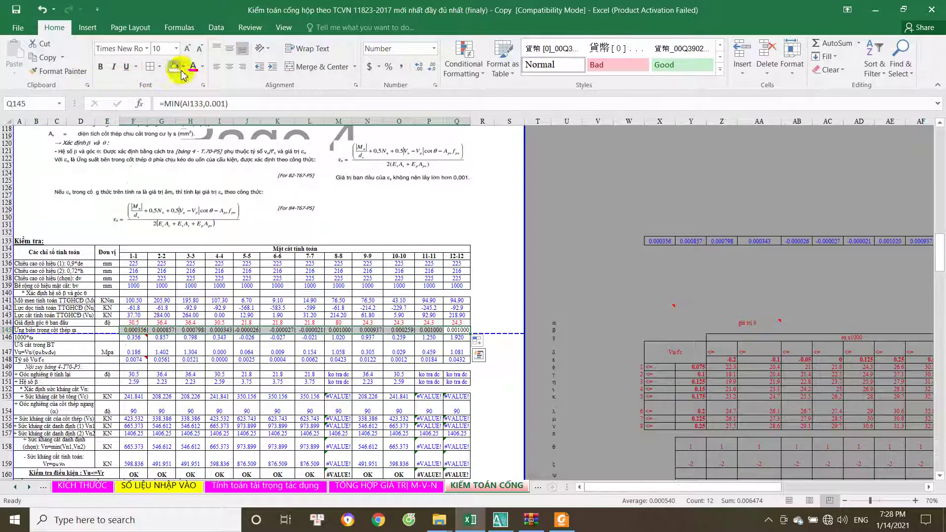
left_click(202, 67)
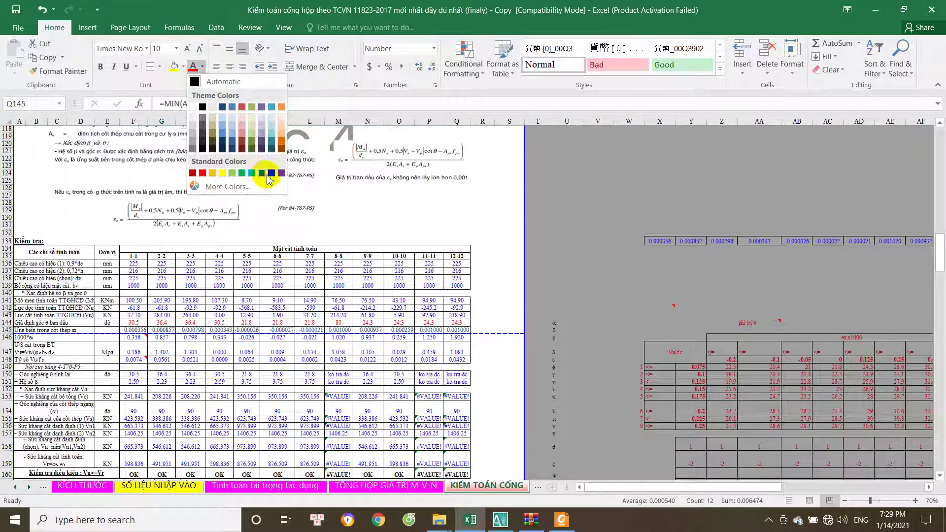
key("Escape")
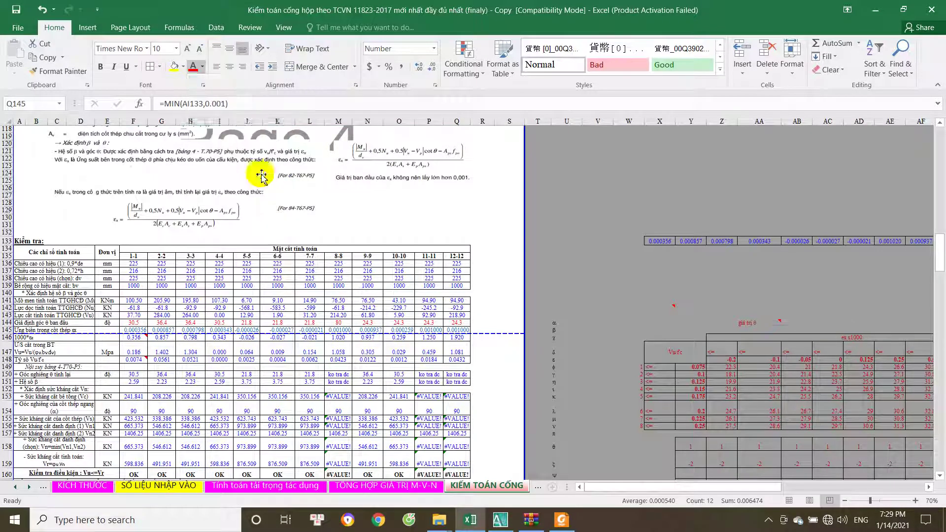
left_click(191, 358)
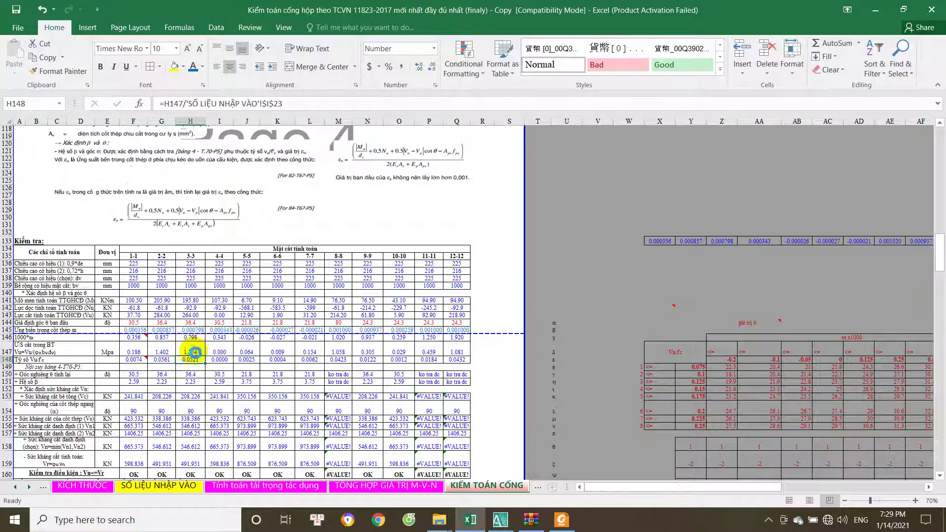
- Inspect the formulas for section 12-12 in Q145 and in the 1000*εx cell Q146
double_click(457, 331)
left_click_drag(657, 486, 626, 482)
key("Escape")
scroll(368, 399, "down", 1)
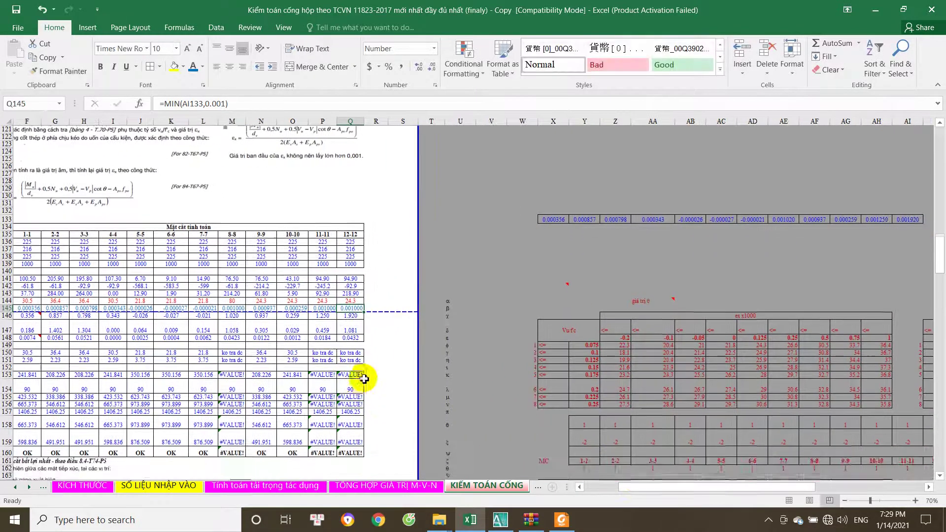
left_click(358, 317)
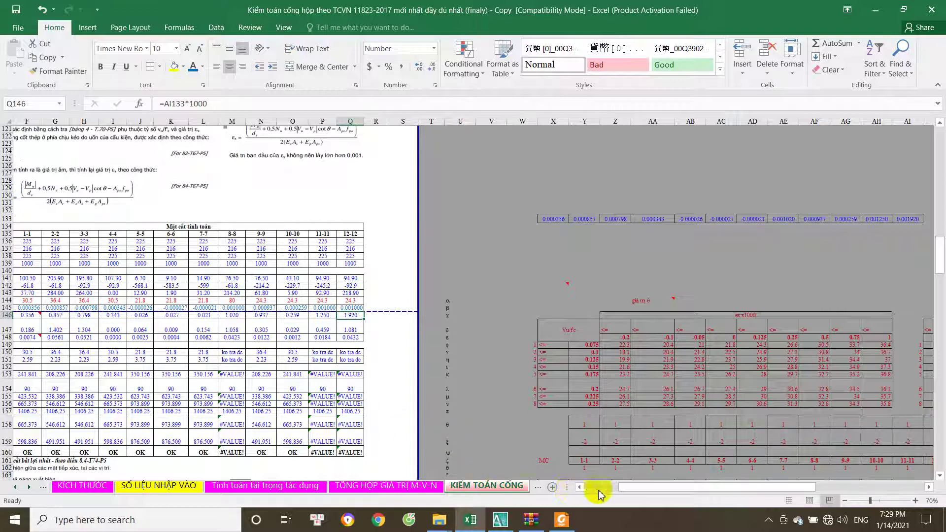
scroll(365, 400, "down", 1)
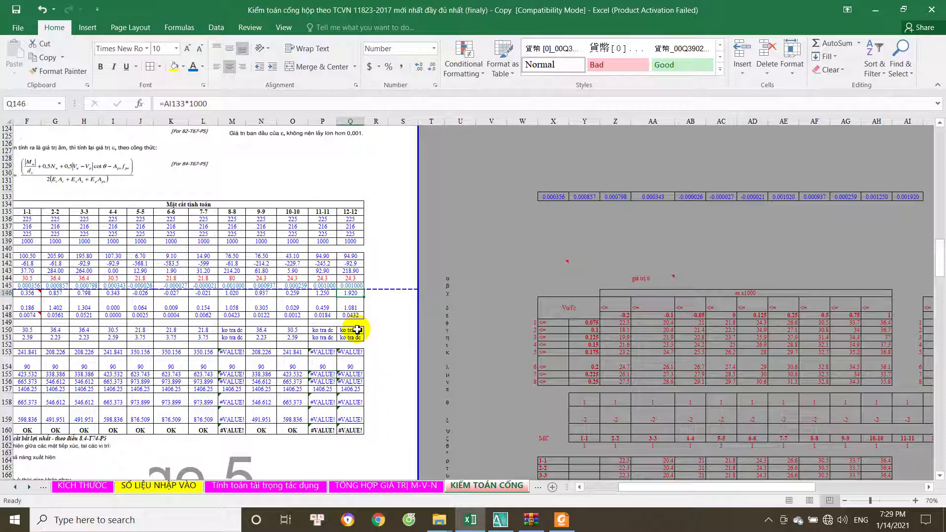
key("Up")
key("ctrl+shift+Left")
key("Return")
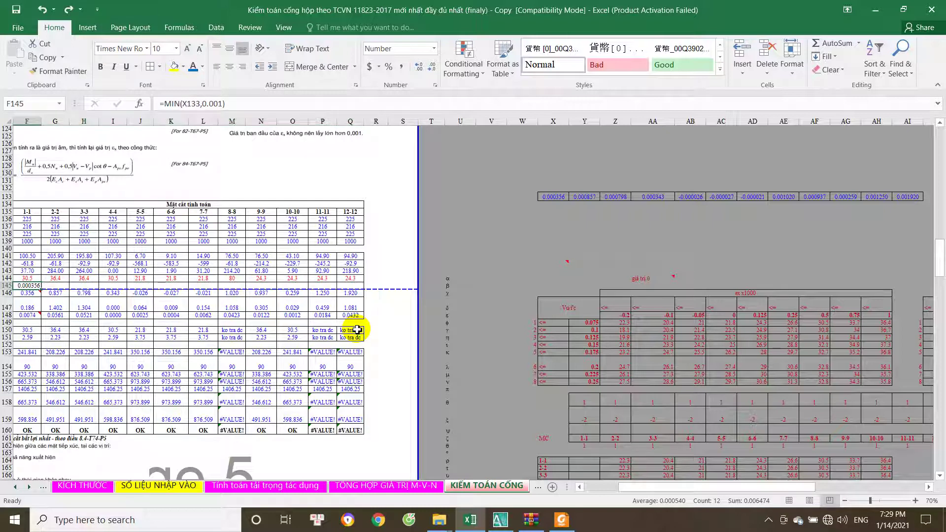
key("ctrl+v")
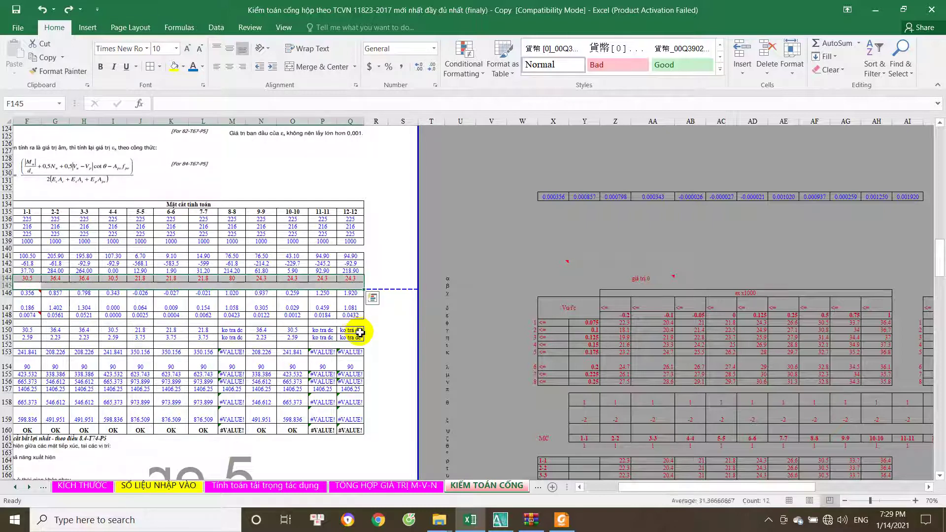
key("ctrl+c")
key("ctrl+bracketleft")
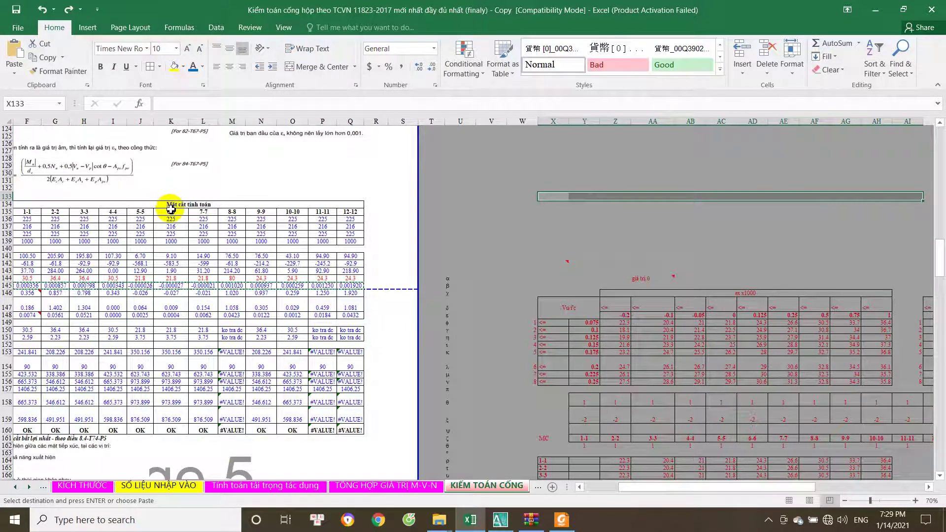
key("ctrl+z")
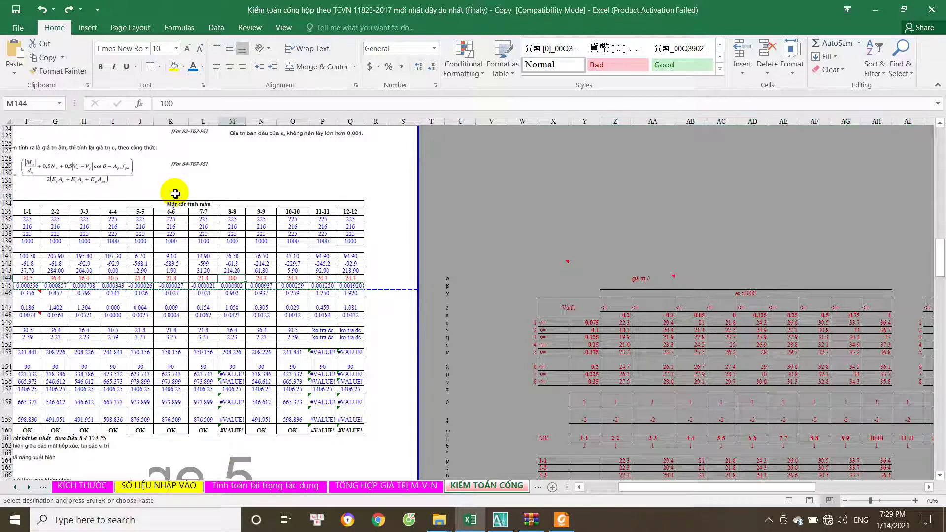
left_click(68, 9)
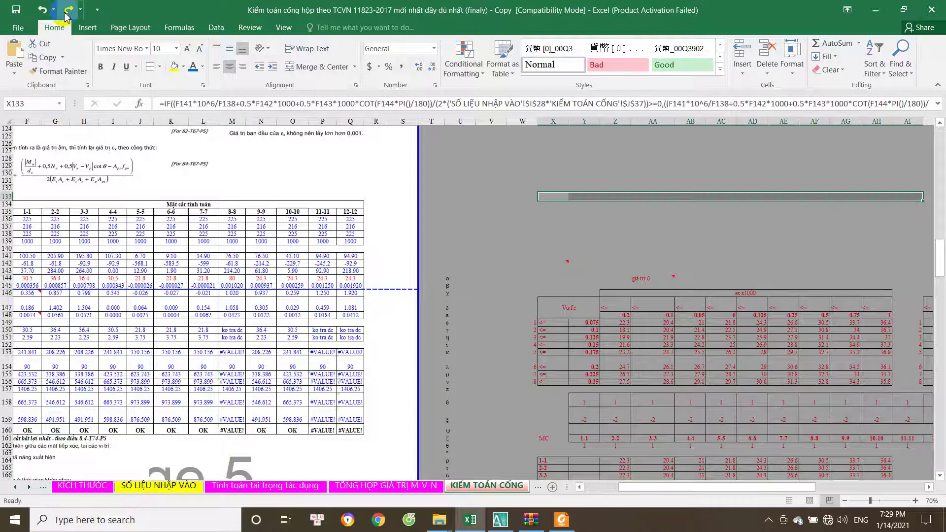
left_click(67, 11)
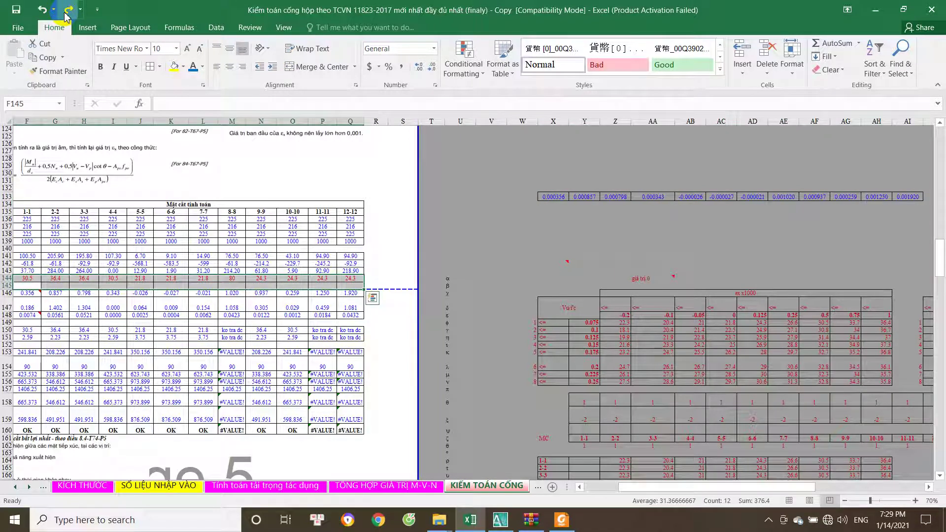
left_click(67, 11)
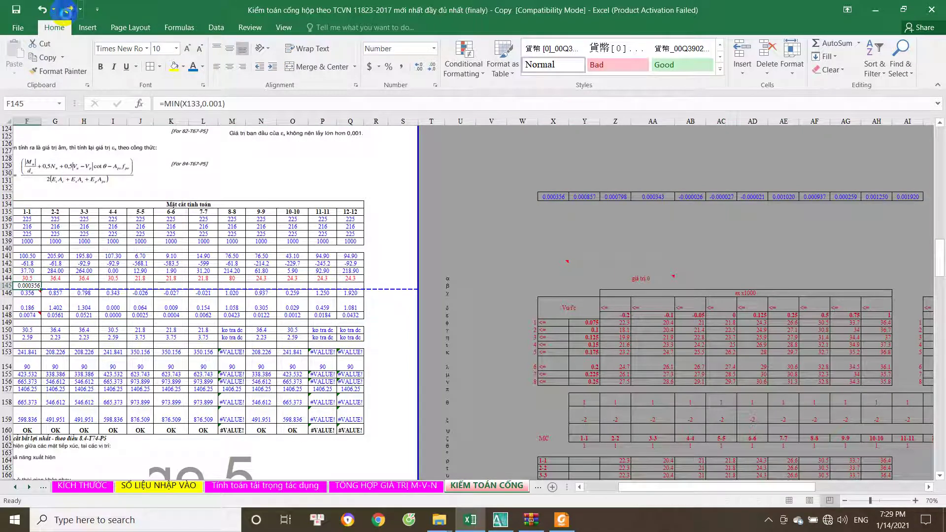
left_click(68, 10)
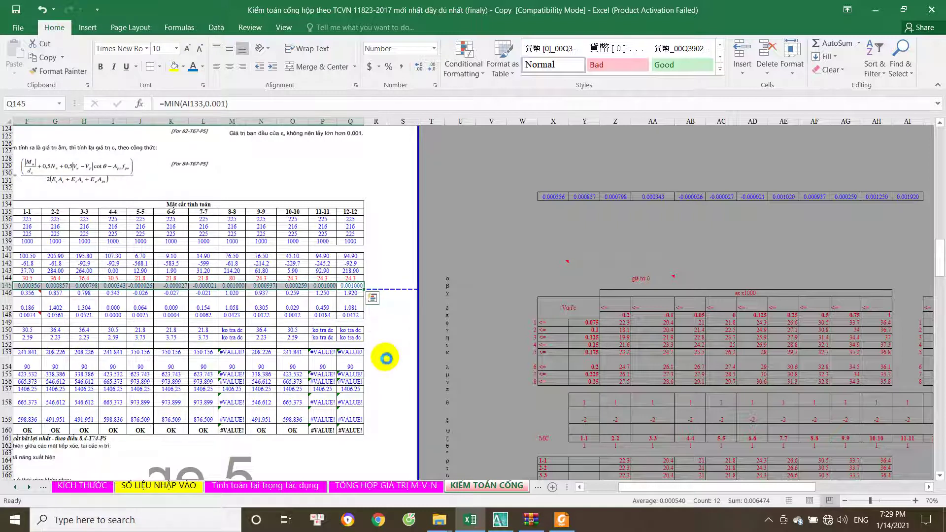
- Examine the inclination angle θ lookup formula for section 11-11 in P150
left_click(333, 337)
double_click(334, 336)
key("Home")
type("=")
left_click(334, 333)
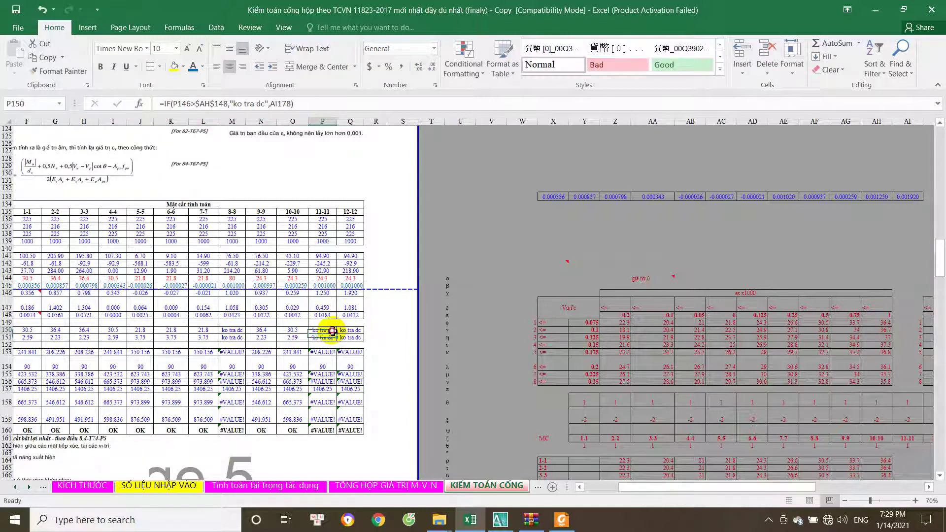
- Trace the cells referenced by the θ lookup in P150 and look back at the 1000*εx row 146
double_click(333, 330)
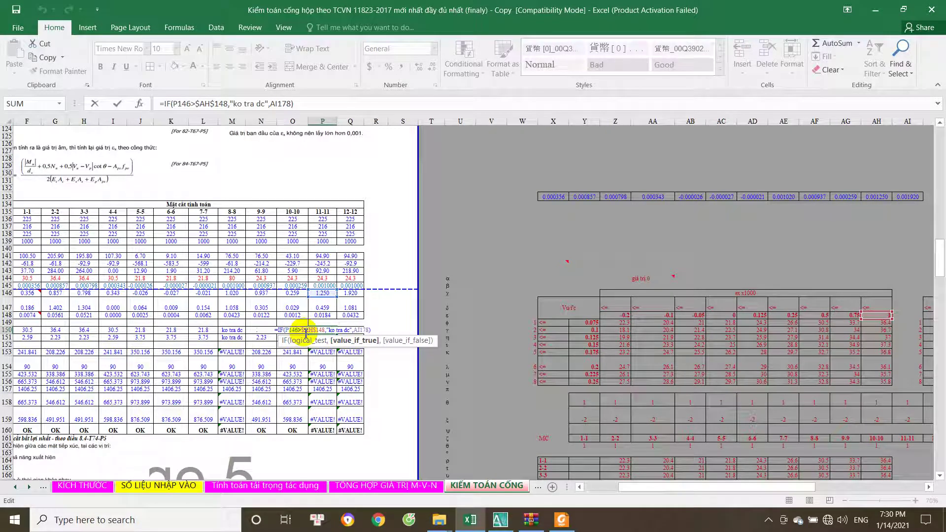
key("Escape")
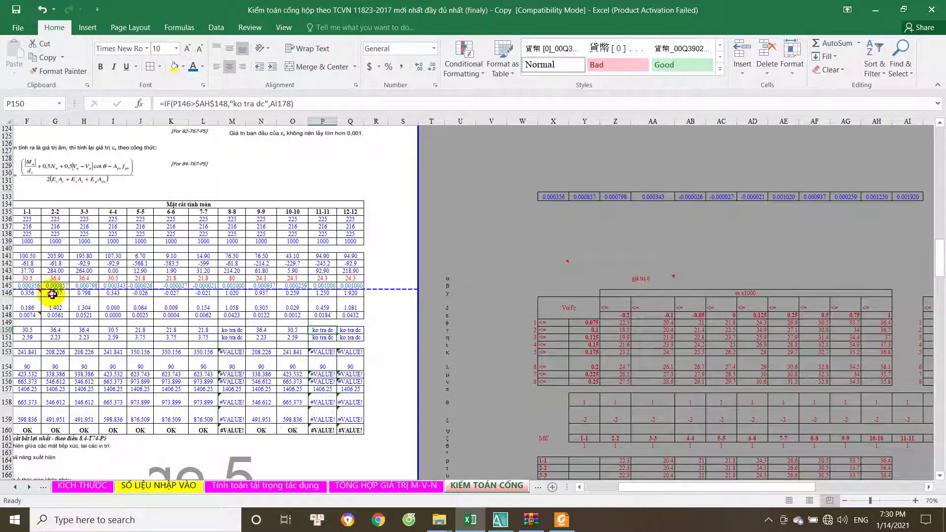
left_click(33, 293)
key("Left")
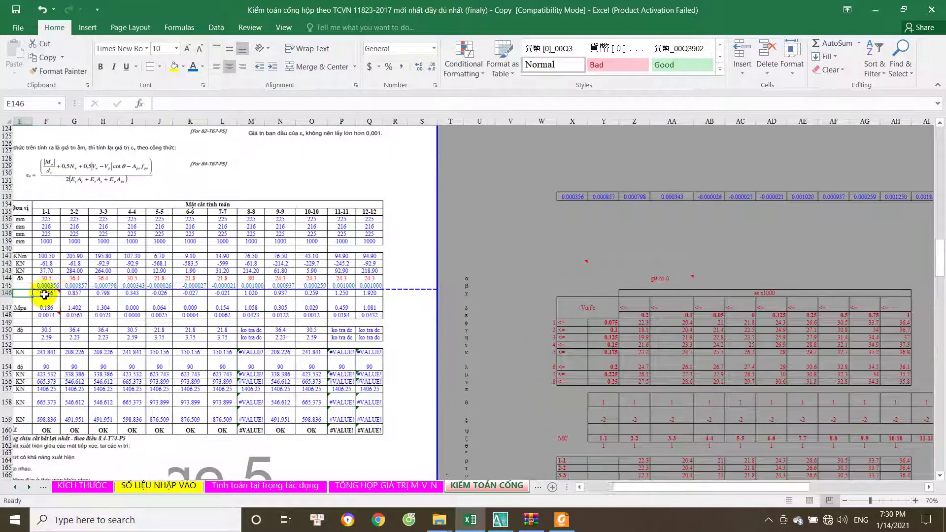
- Add the note "ko xoa" in Y131 above the unlimited strain values in row 133
left_click(616, 180)
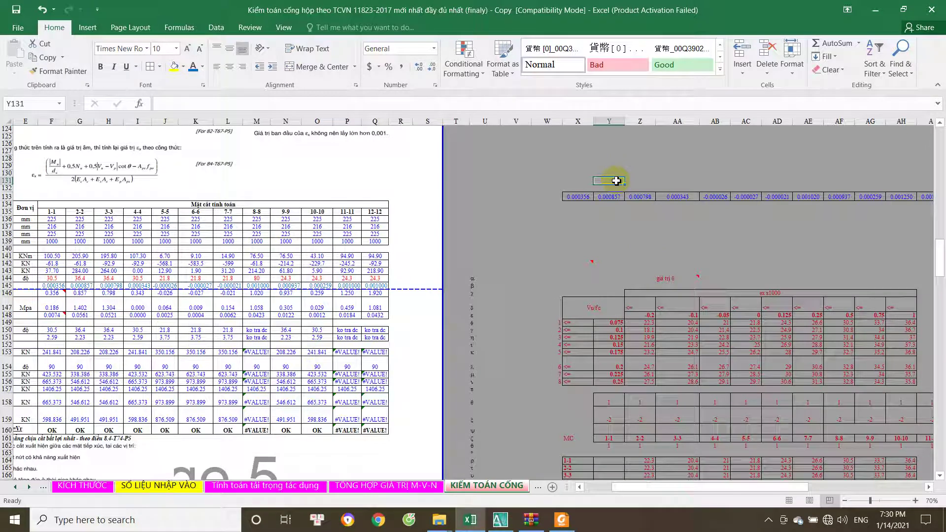
type("ko xoas")
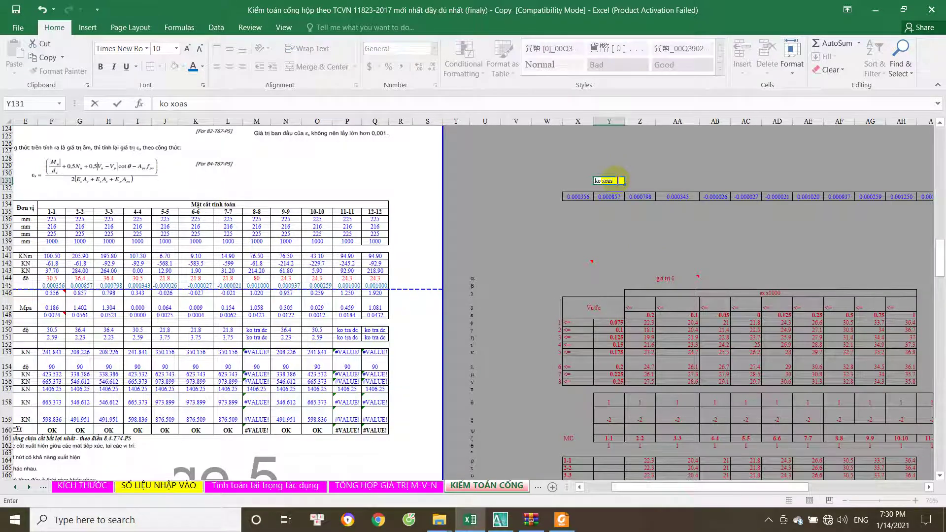
key("Return")
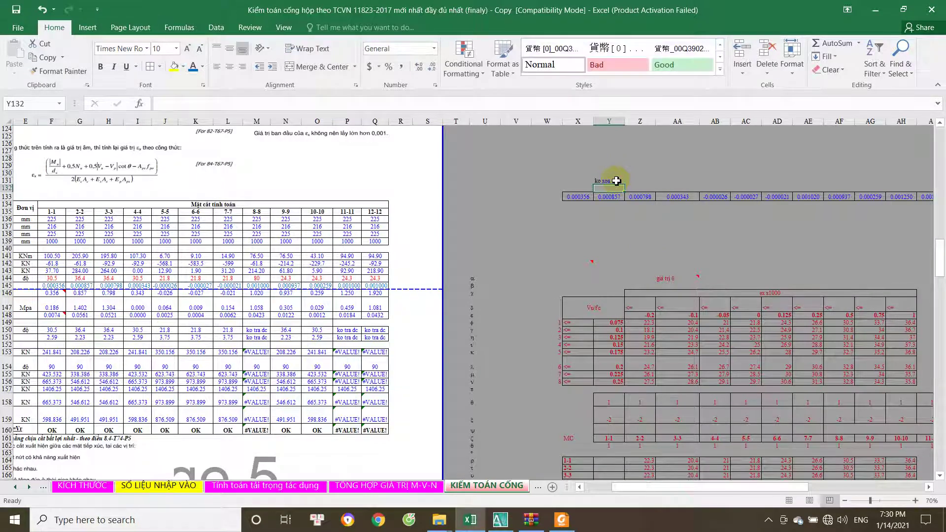
- Set the 1000*εx formula for section 1-1 in F146 to =F145*1000
left_click(62, 296)
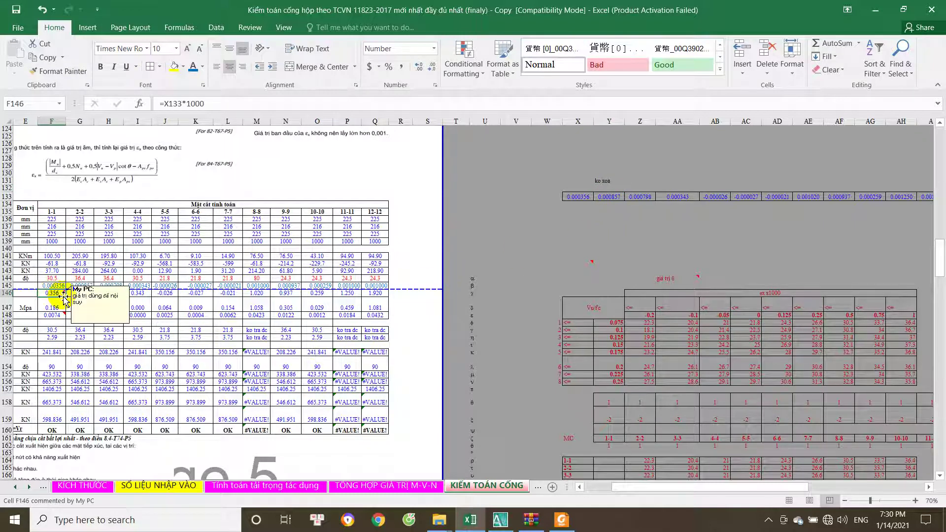
type("=")
left_click(60, 285)
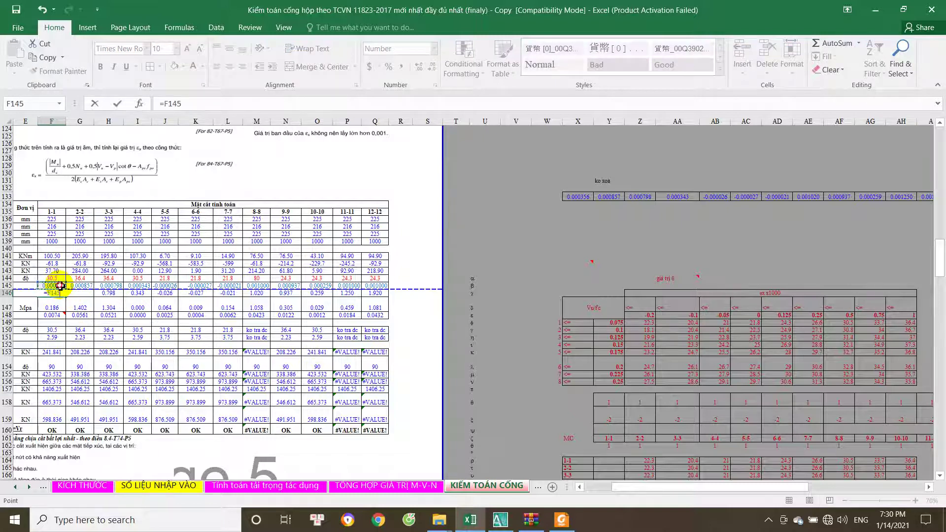
type("*1000")
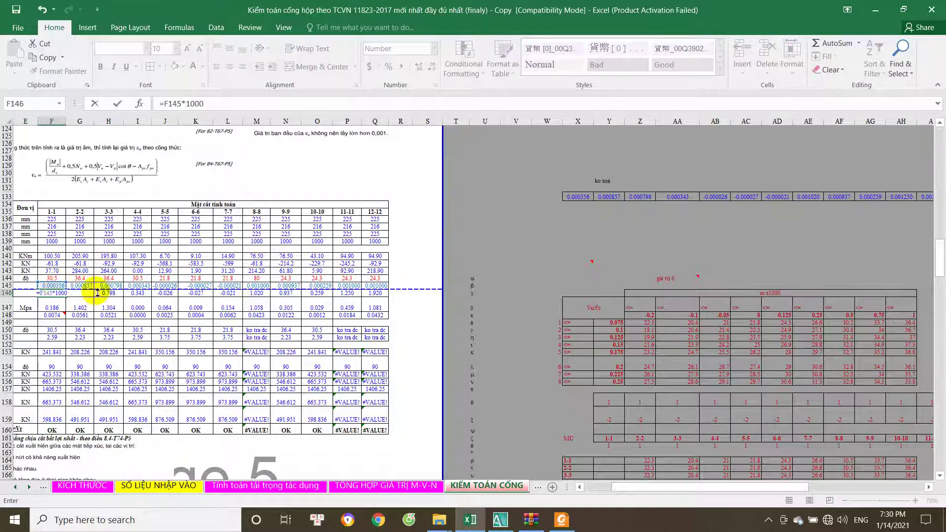
key("Return")
- Fill the F146 formula across to Q146 for all sections and save the workbook
left_click(65, 294)
left_click_drag(65, 296, 384, 299)
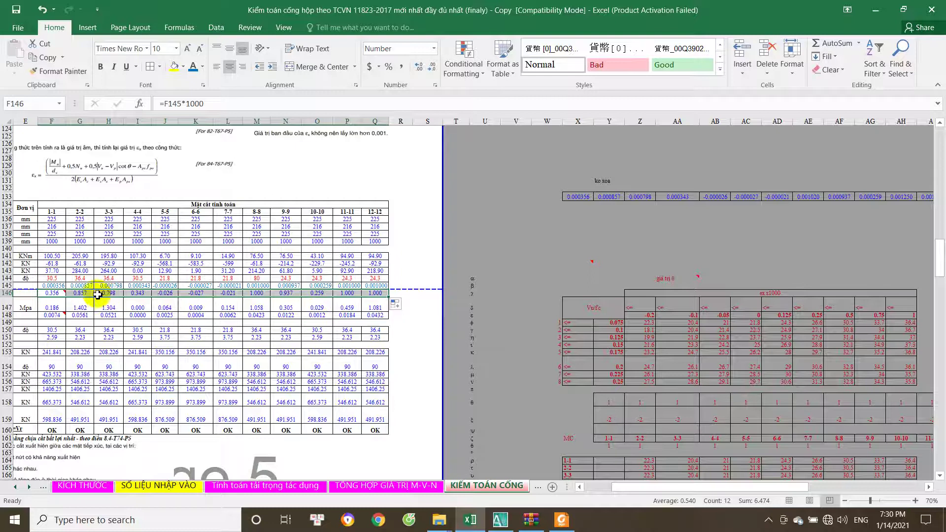
key("ctrl+s")
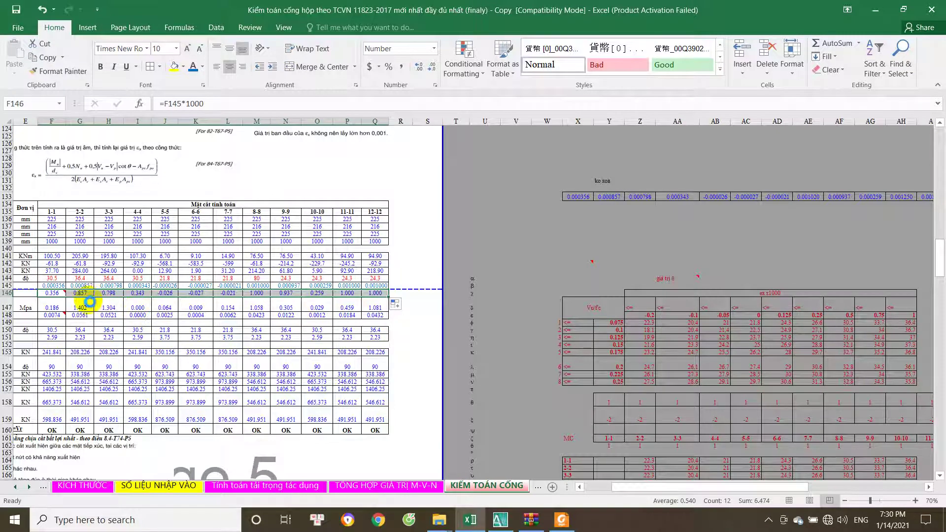
- Check the copied 1000*εx formulas for sections 2-2 and 8-8 in G146 and M146 and save the workbook
left_click(84, 294)
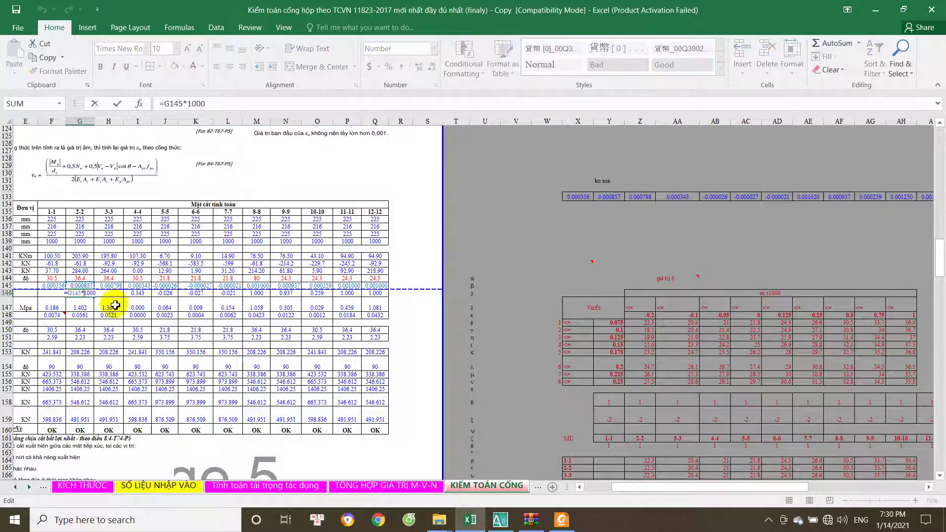
left_click(257, 294)
key("ctrl+s")
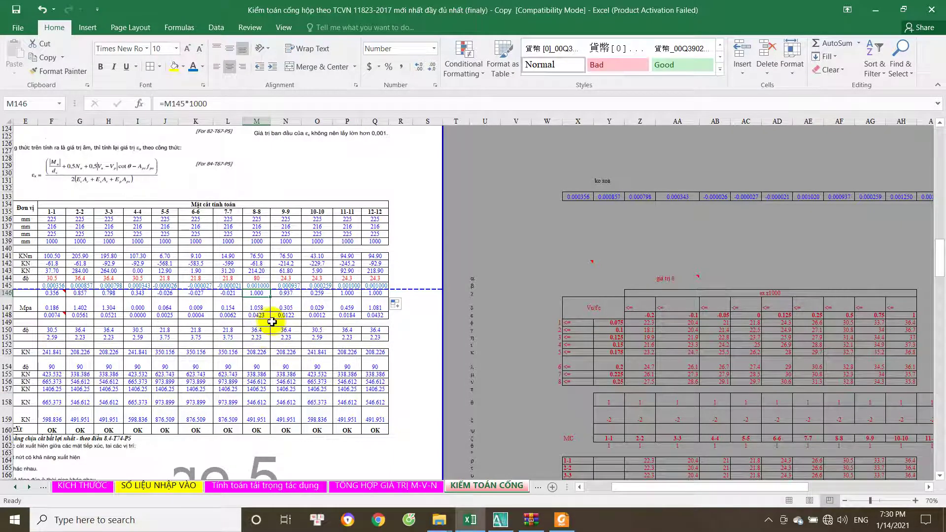
- Examine the MIN strain-limit formula for section 7-7 in L145 against the εx equations above the table
left_click(233, 285)
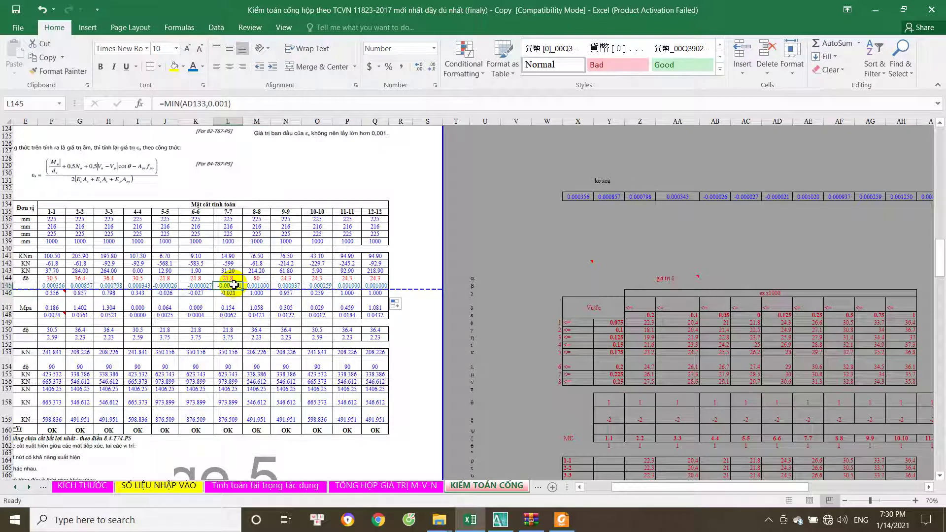
double_click(234, 285)
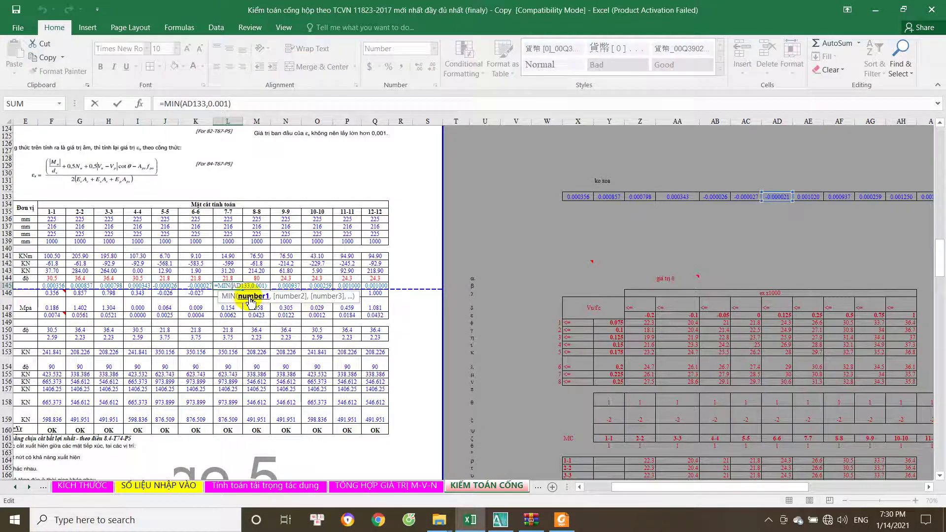
scroll(253, 303, "up", 4)
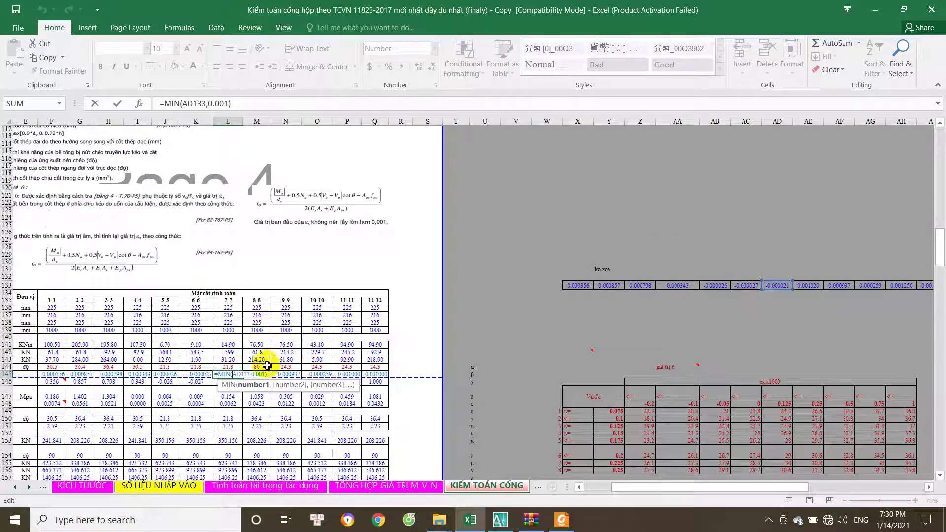
key("ctrl+Return")
- Try to delete the negative-strain branch from the IF formula for section 7-7 in AD133
double_click(784, 285)
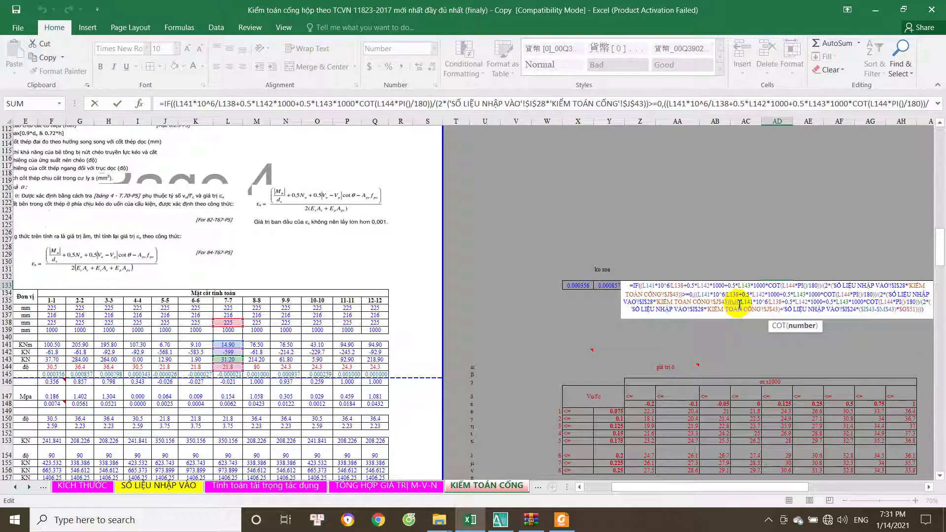
left_click_drag(735, 302, 920, 313)
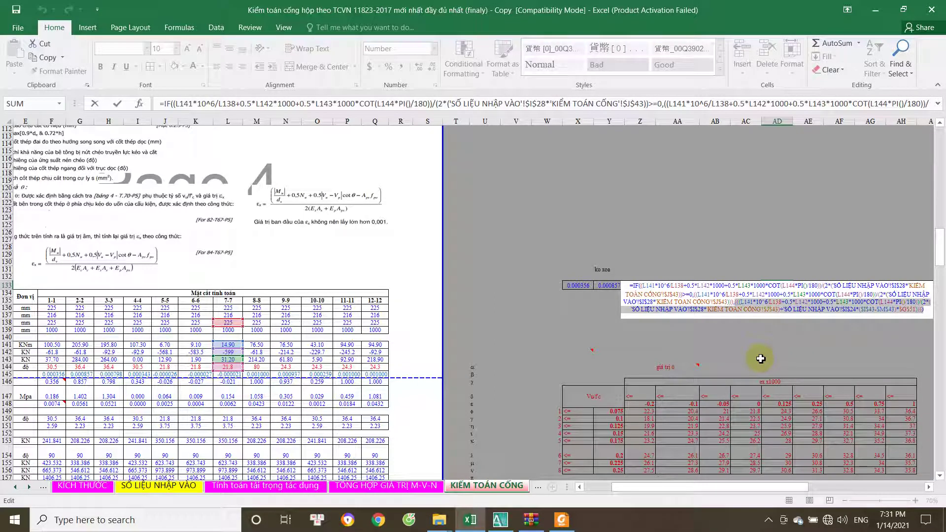
key("Delete")
type(")")
key("Return")
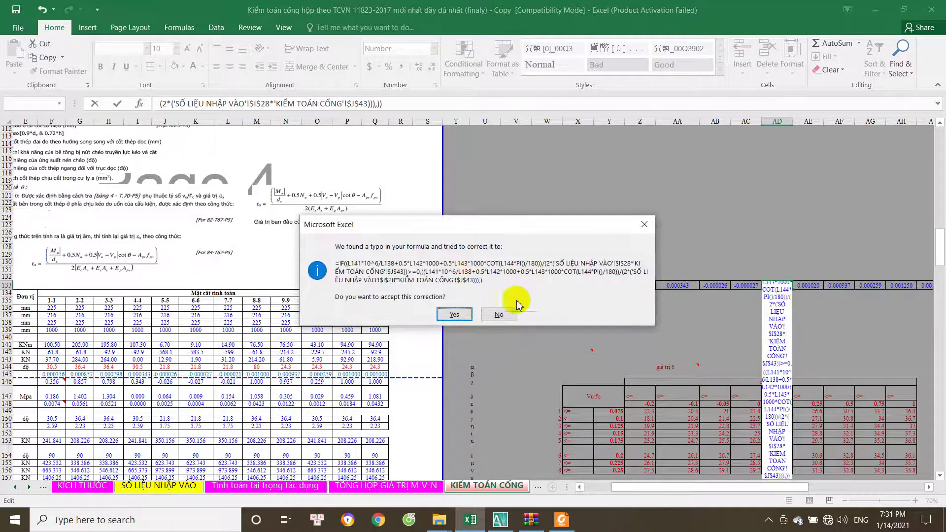
left_click(645, 226)
key("Return")
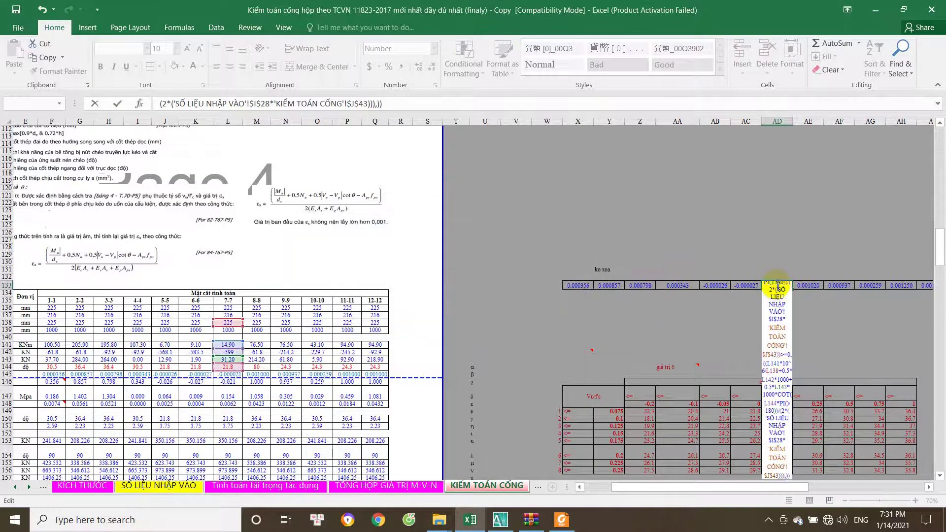
key("ctrl+Return")
- Try to remove everything from >=0 onward in the AD133 formula, and discard the edit
double_click(780, 286)
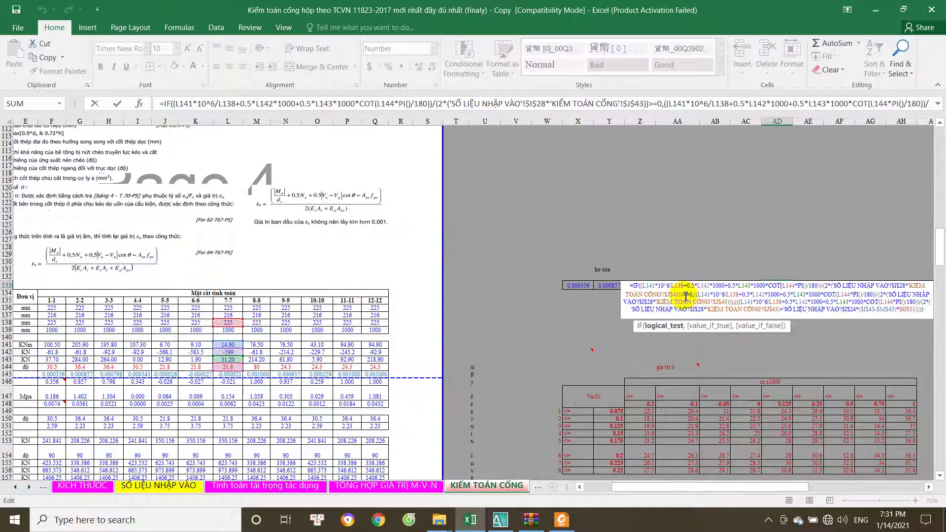
left_click_drag(684, 297, 820, 325)
key("Delete")
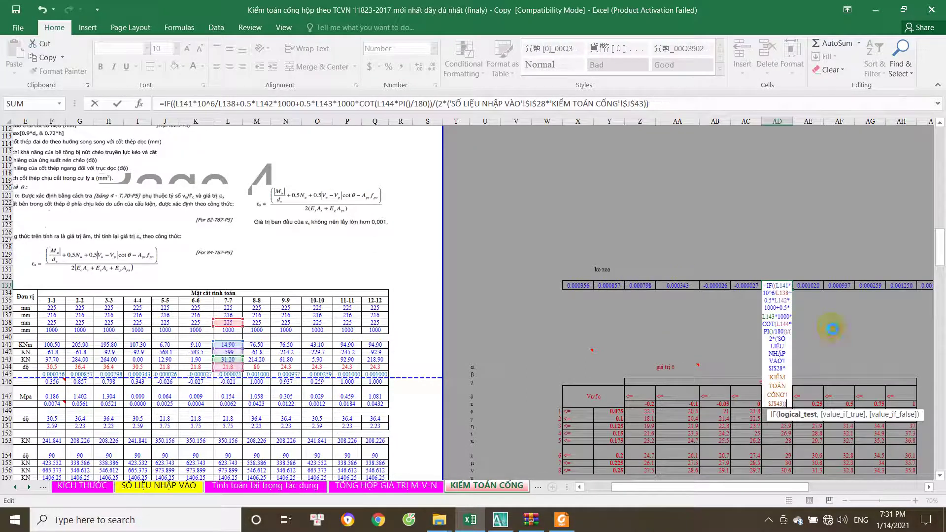
key("Return")
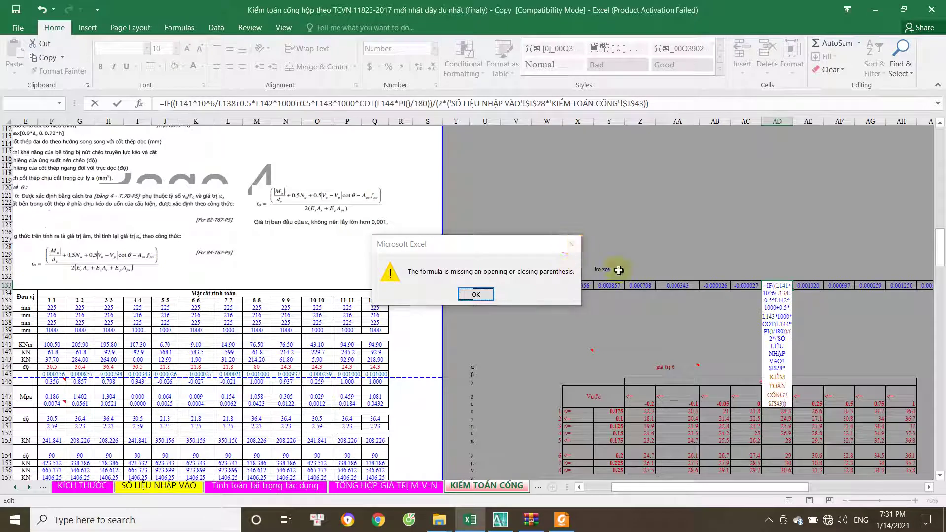
key("Escape")
key("Escape")
- Try to strip the leading =IF( from the AD133 formula, and discard the edit
double_click(776, 286)
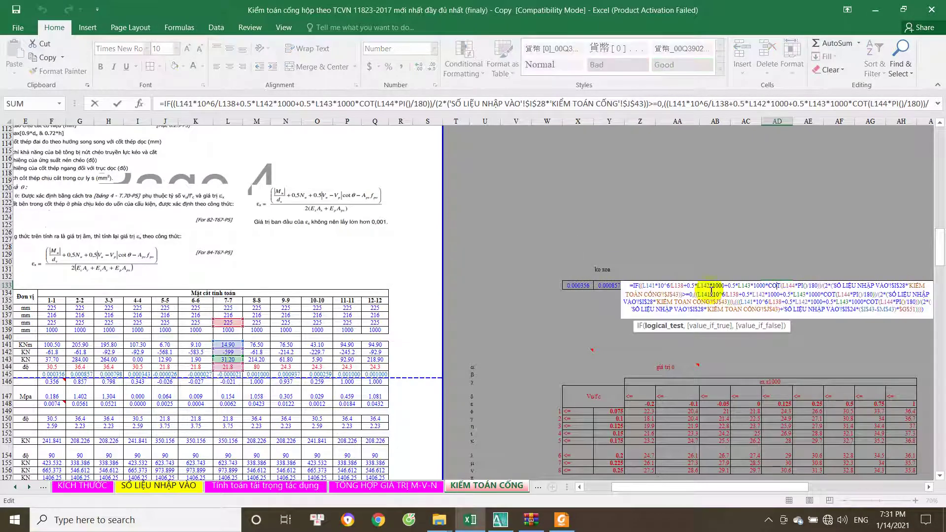
left_click(628, 286)
key("Delete")
key("Delete")
key("Delete")
key("Delete")
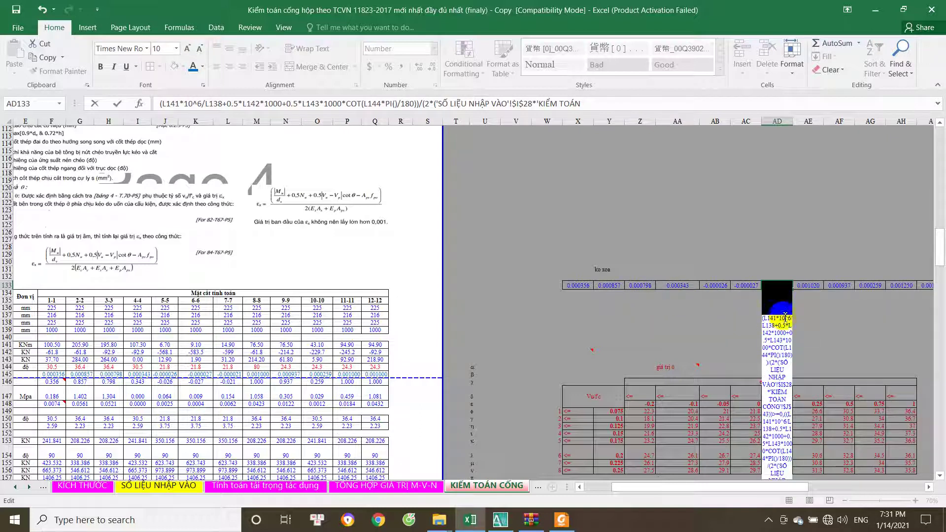
key("Escape")
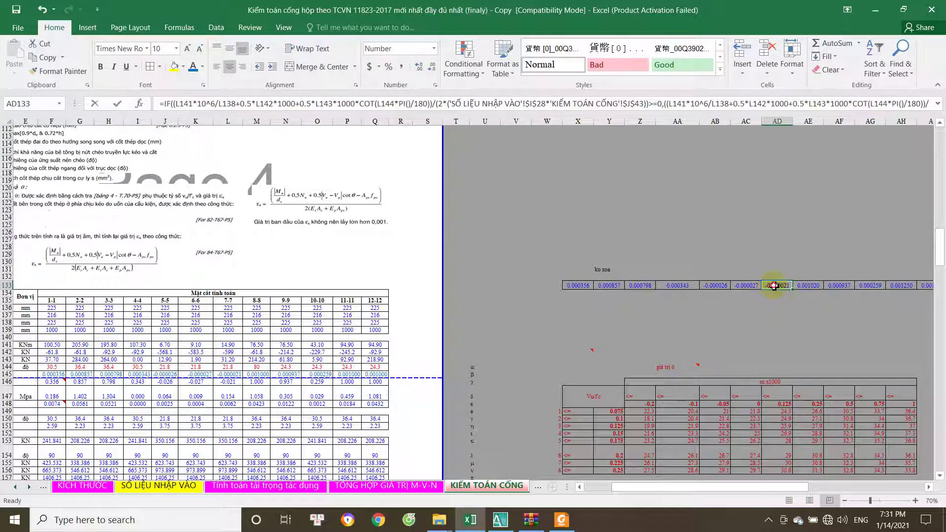
- Reduce the AD133 formula to the plain first εx expression without the IF condition, accept the parenthesis correction and inspect the formula
double_click(774, 286)
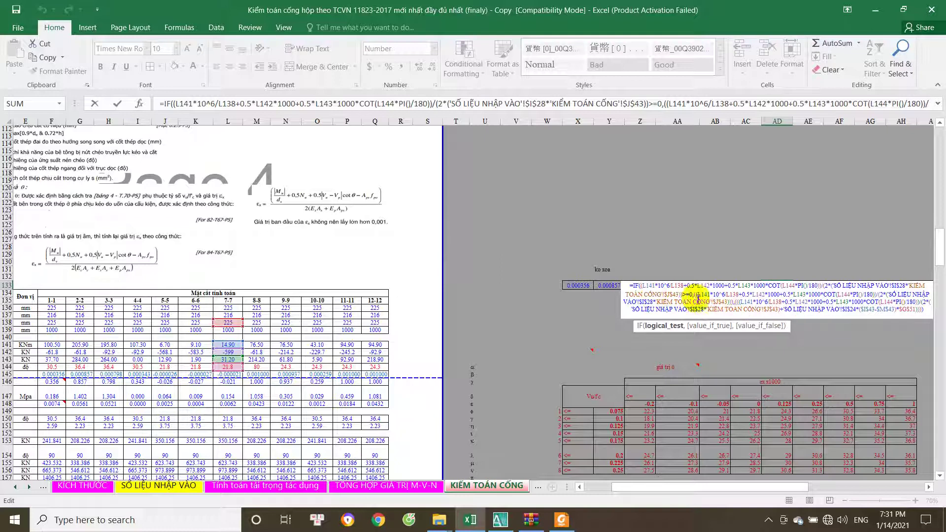
left_click_drag(684, 298, 923, 311)
key("Delete")
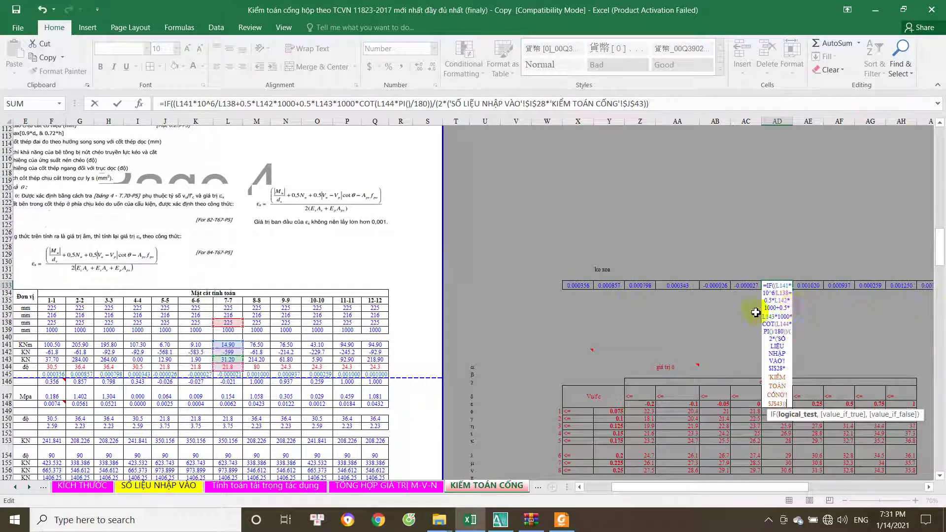
left_click(774, 290)
key("BackSpace")
key("BackSpace")
key("Return")
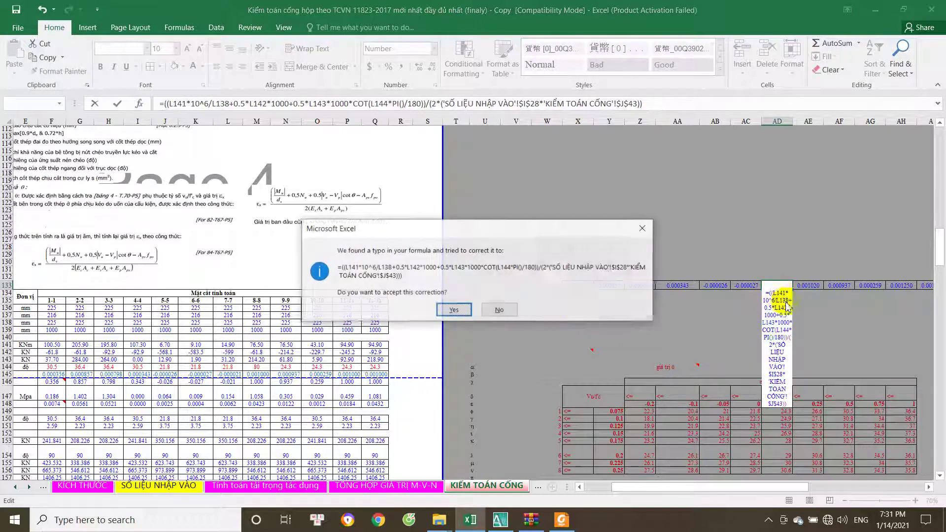
left_click(450, 312)
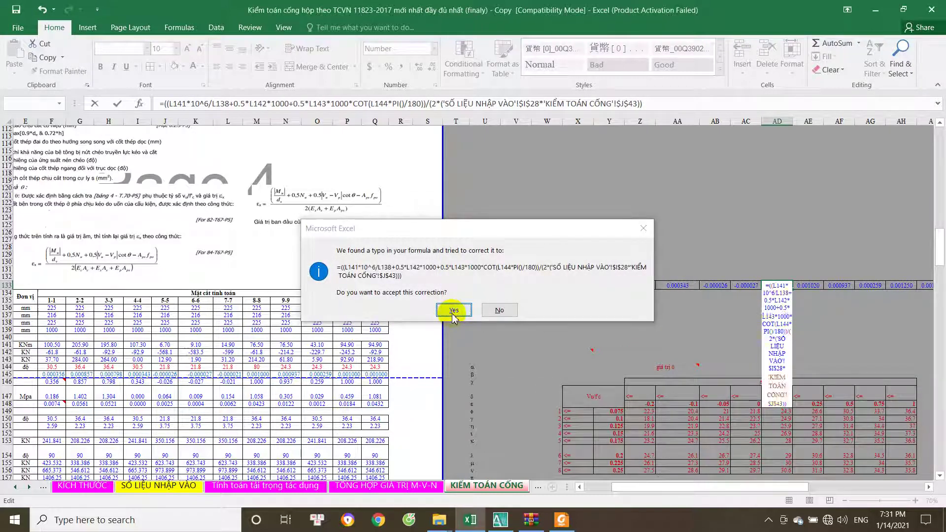
double_click(781, 285)
key("Escape")
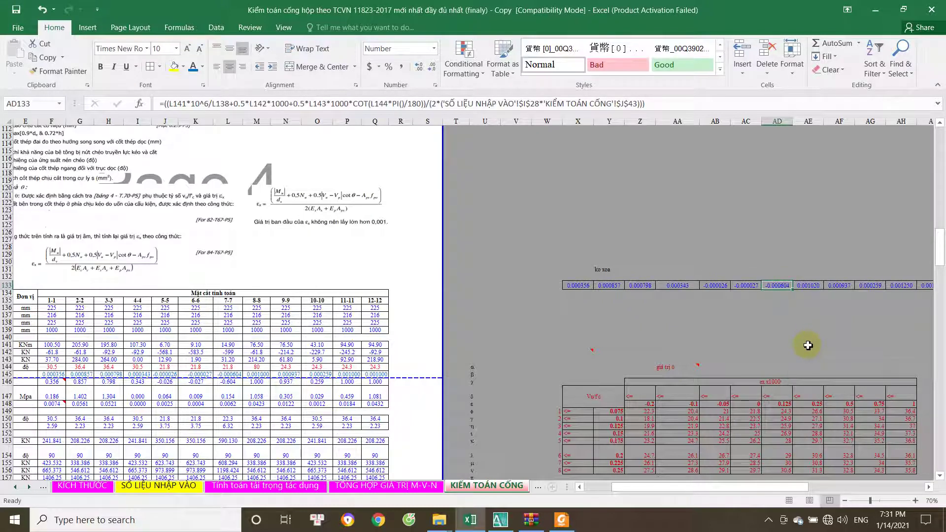
- Undo the AD133 formula simplification and keep the =F145*1000 fill across F146:Q146
key("ctrl+z")
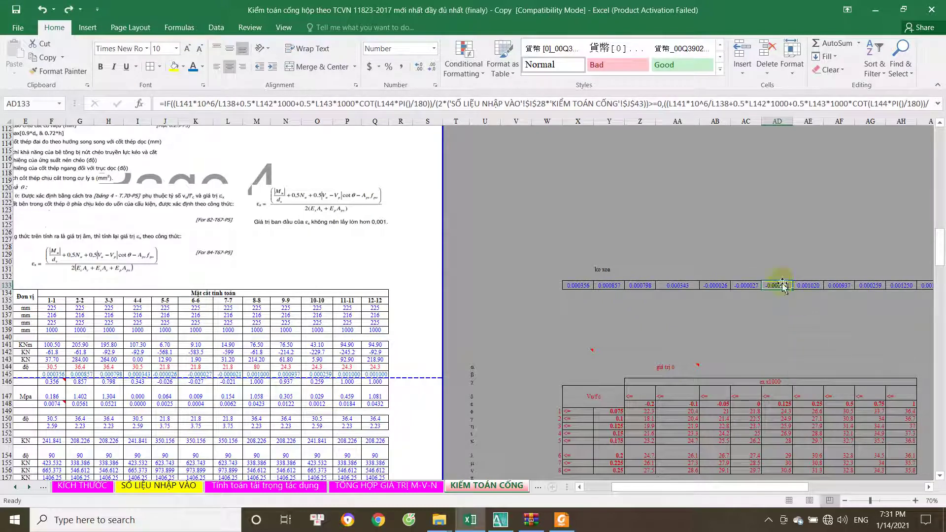
key("ctrl+z")
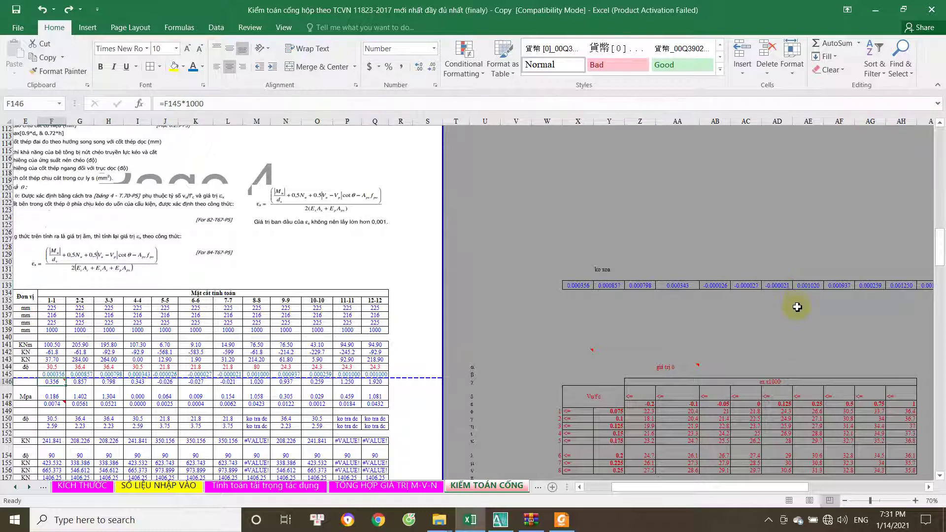
left_click(68, 9)
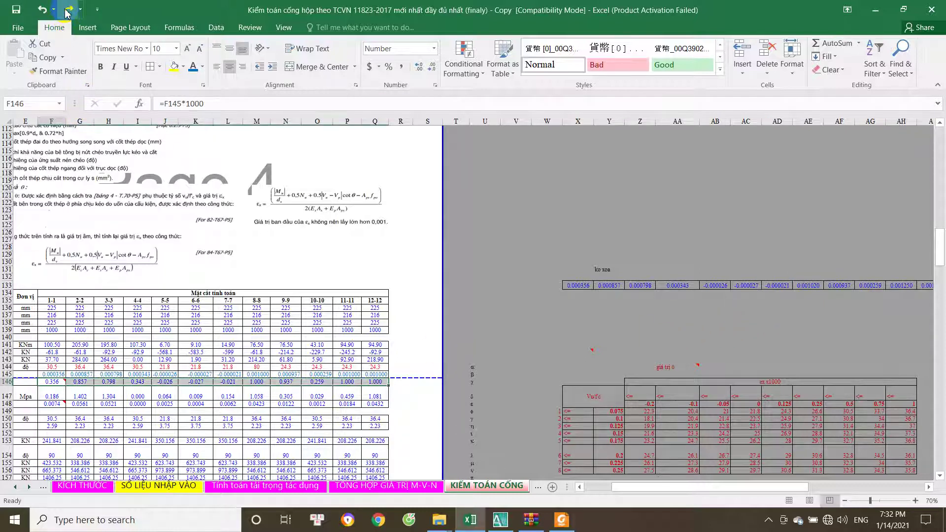
left_click(715, 310)
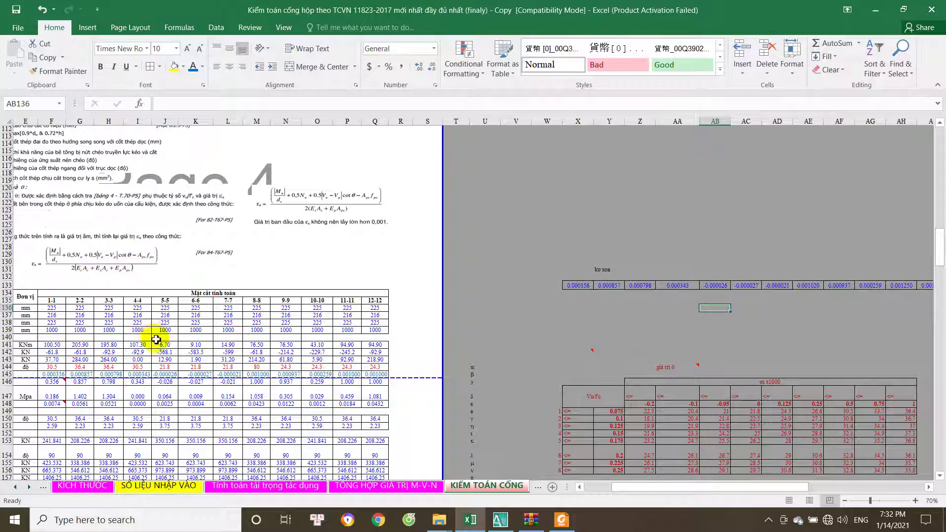
- Examine the εx, 1000*εx, θ and β rows across all sections of the shear check table
scroll(168, 352, "down", 1)
scroll(187, 365, "down", 1)
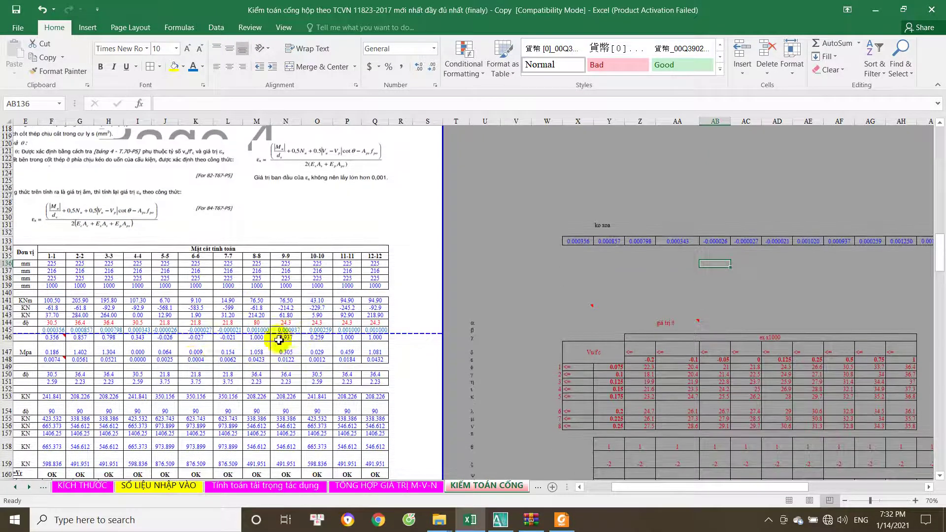
scroll(266, 346, "up", 2)
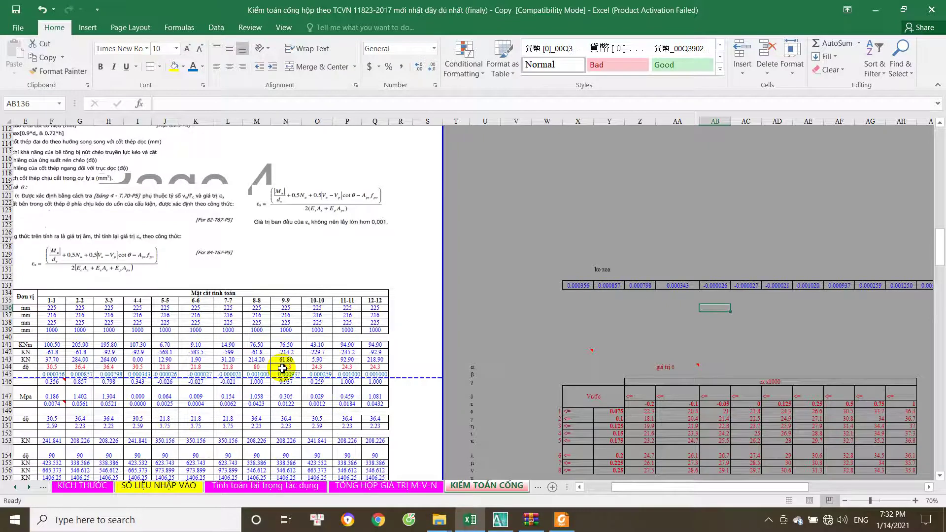
scroll(282, 369, "down", 1)
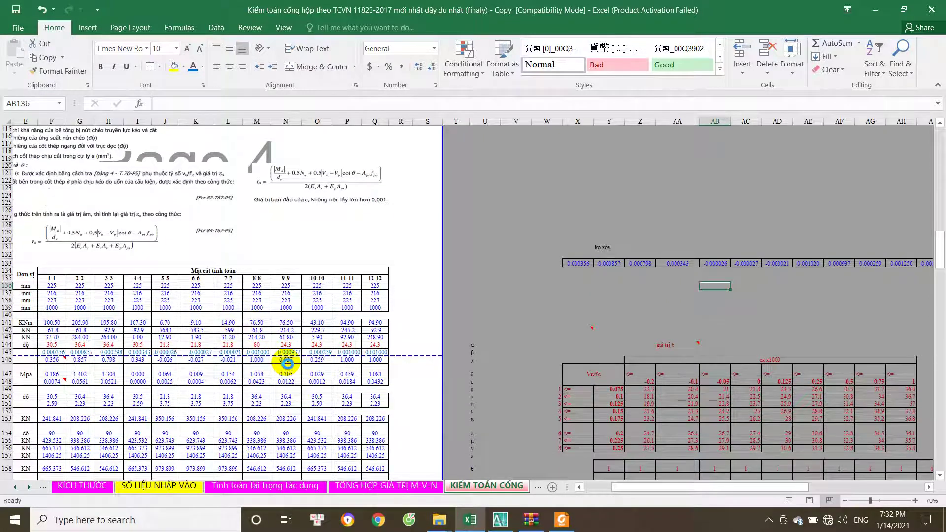
scroll(182, 364, "down", 1)
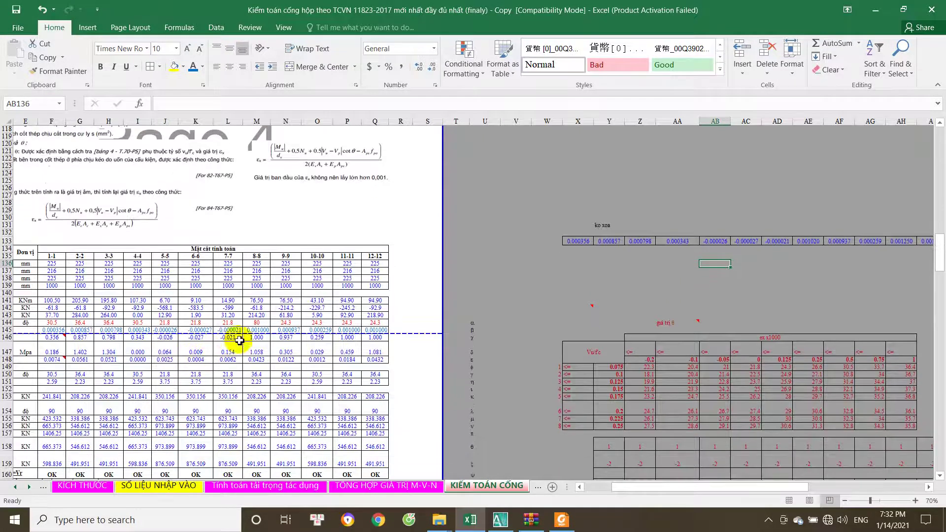
- Arrange the workbook in a smaller window beside the PDF standard and the AutoCAD culvert drawing
left_click(910, 10)
scroll(641, 286, "down", 1)
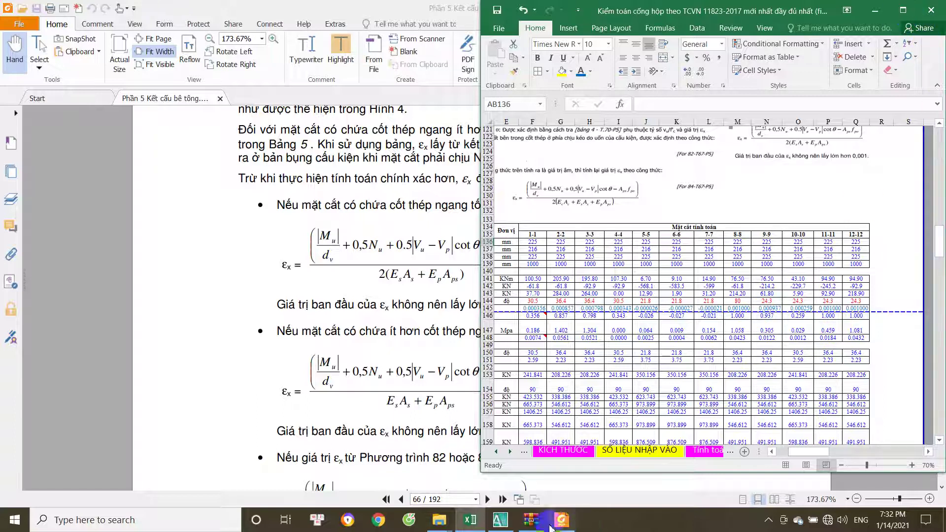
key("alt+Tab")
left_click(899, 8)
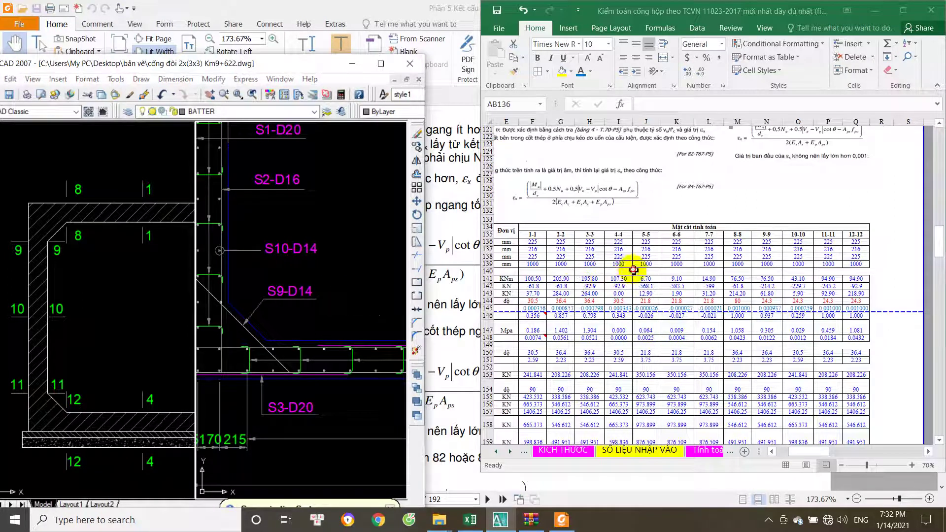
- Check the assumed θ inputs in row 144 section by section across the shear check table
left_click(598, 301)
key("Left")
key("Left")
key("Left")
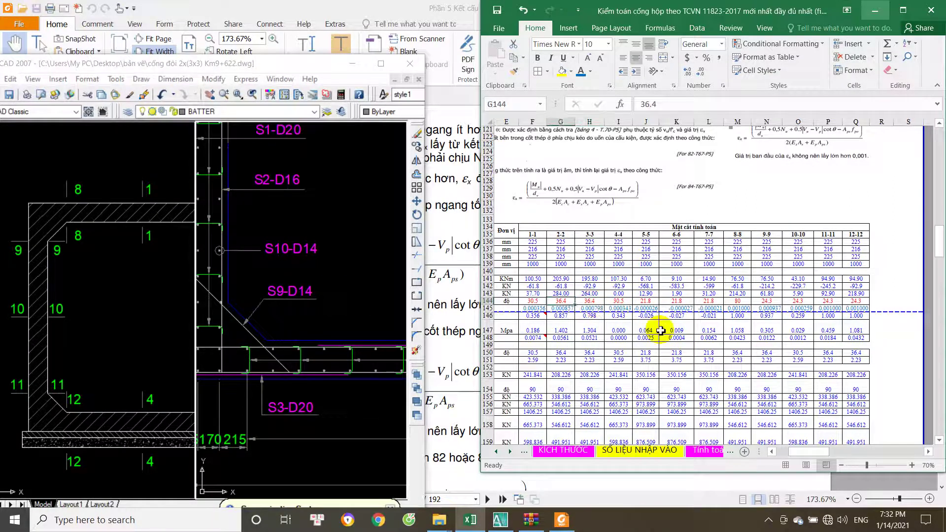
key("Right")
key("Right")
key("Right")
key("Right")
key("Right")
key("Right")
key("Right")
key("Right")
key("Right")
key("Right")
key("Right")
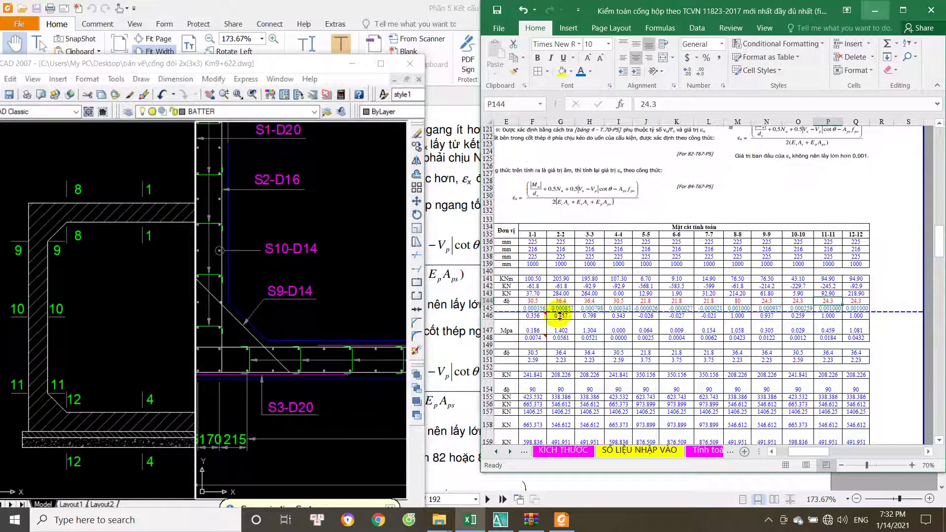
- Inspect the looked-up θ formula in F150 and compare row 150 with the assumed θ in row 144 from section 2-2 to 8-8
left_click(559, 353)
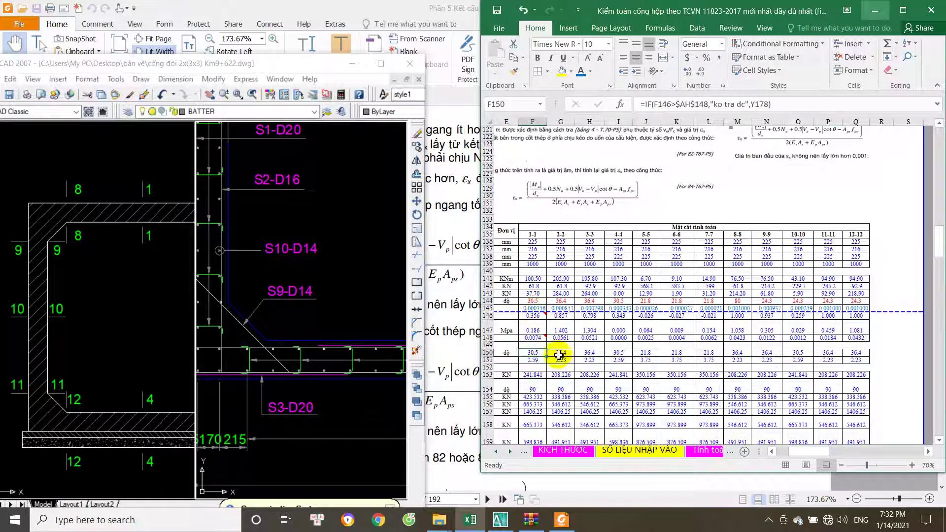
left_click(564, 299)
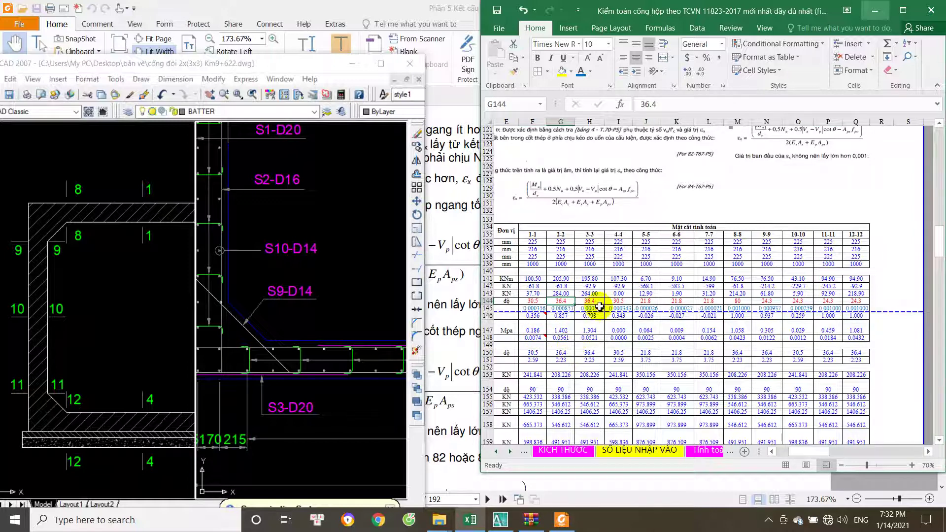
key("Right")
key("Right")
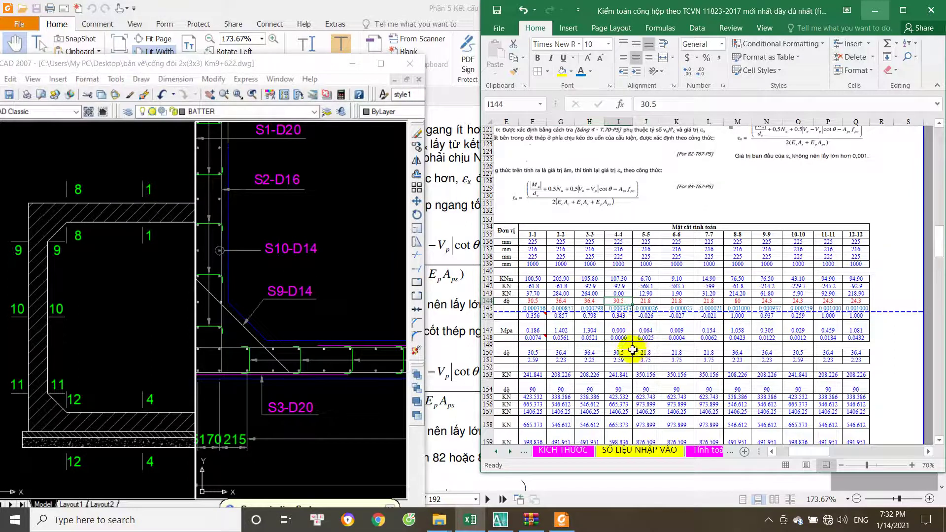
key("Right")
key("Right")
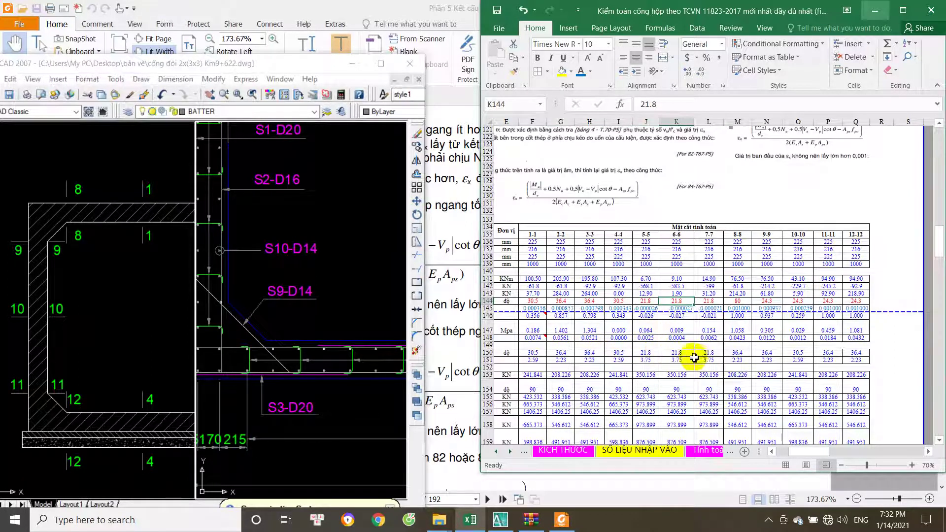
key("Right")
key("Right")
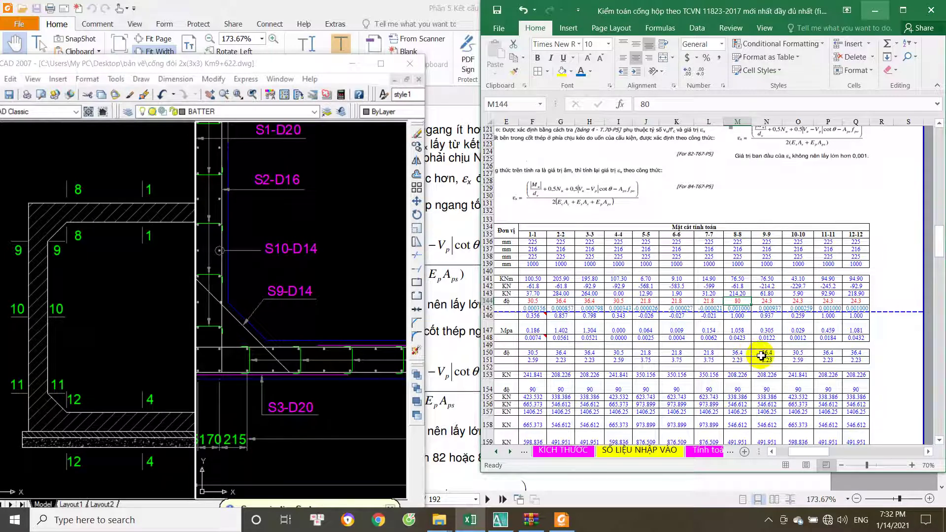
- Set the assumed θ of section 8-8 in M144 to 36.4, testing a trial value of 1 in between
type("36.4")
key("Right")
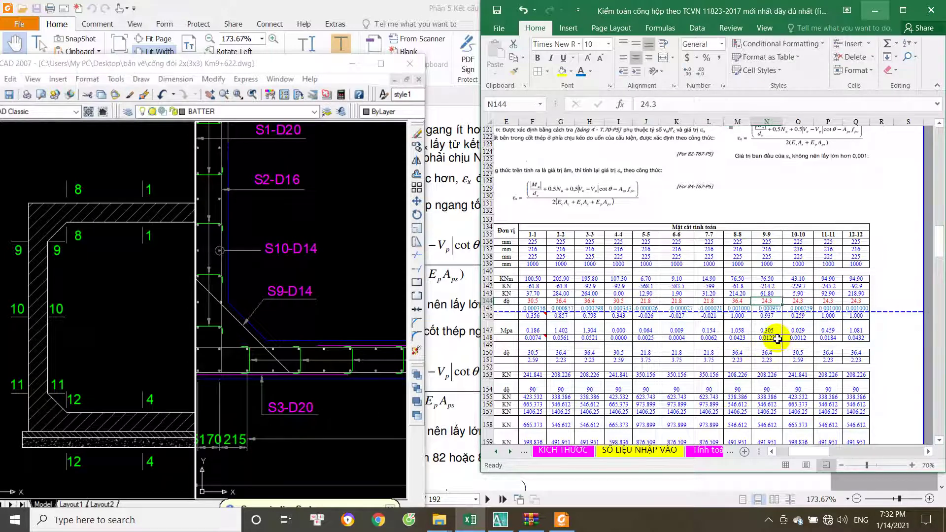
key("Left")
type("1")
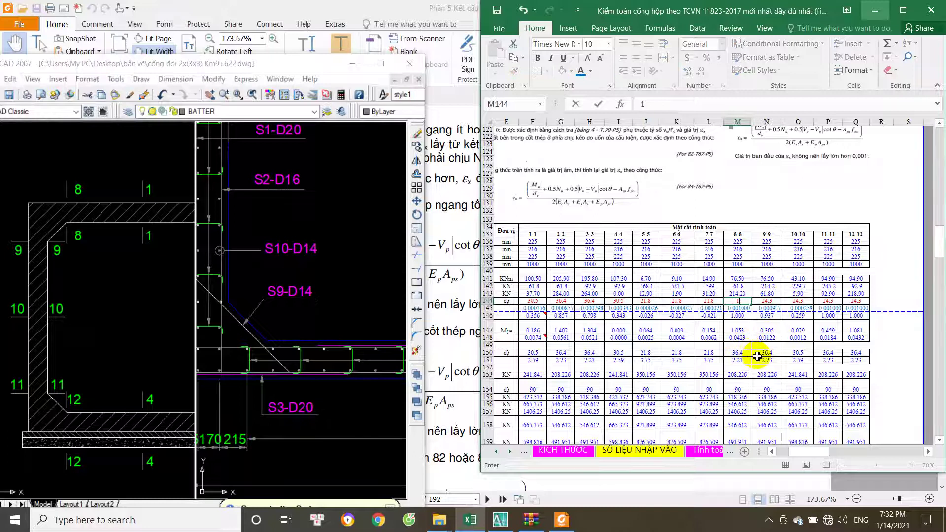
type(".3")
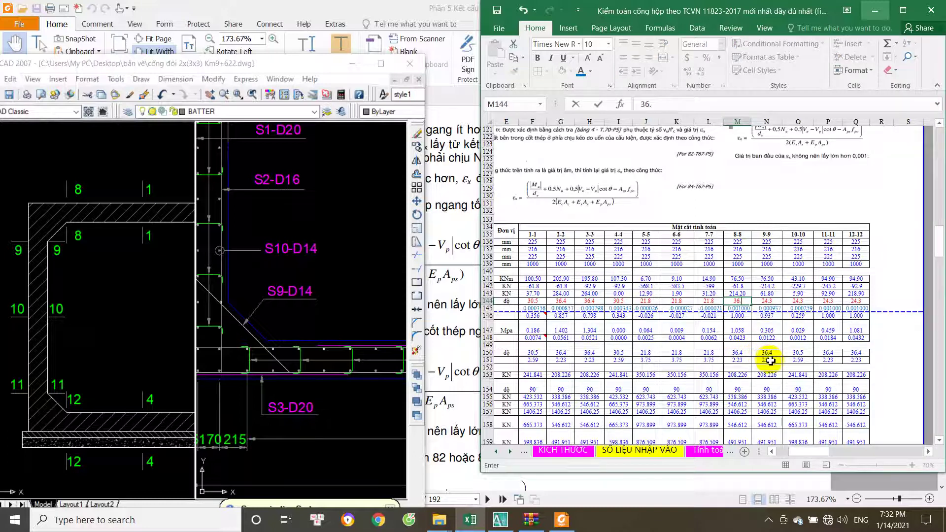
key("Right")
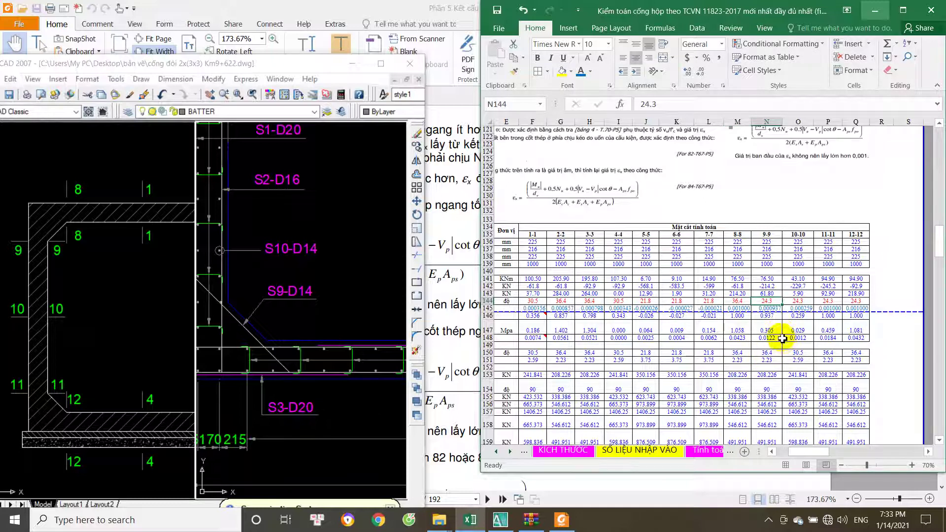
- Test the assumed θ of section 9-9 in N144 with trial values such as 1 and 100, and set it to 36.4
type("36.4")
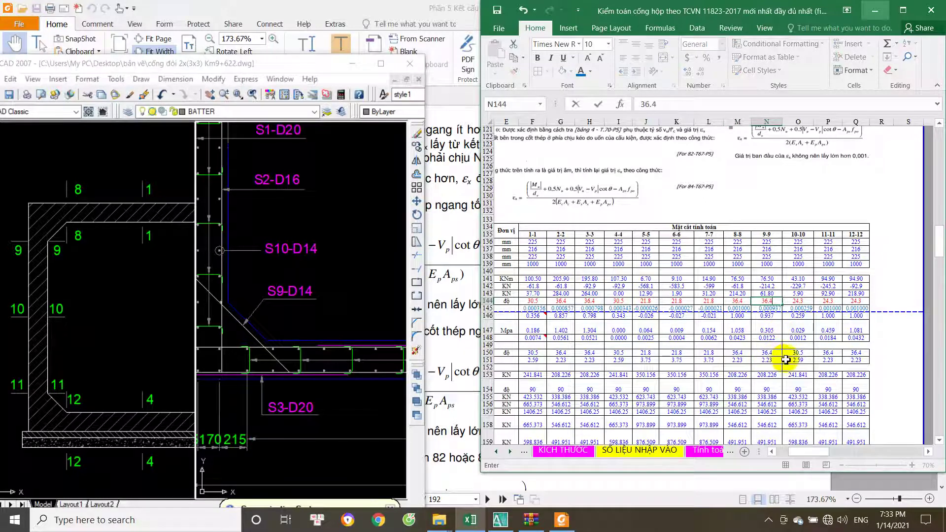
key("ctrl+Return")
key("Right")
key("Left")
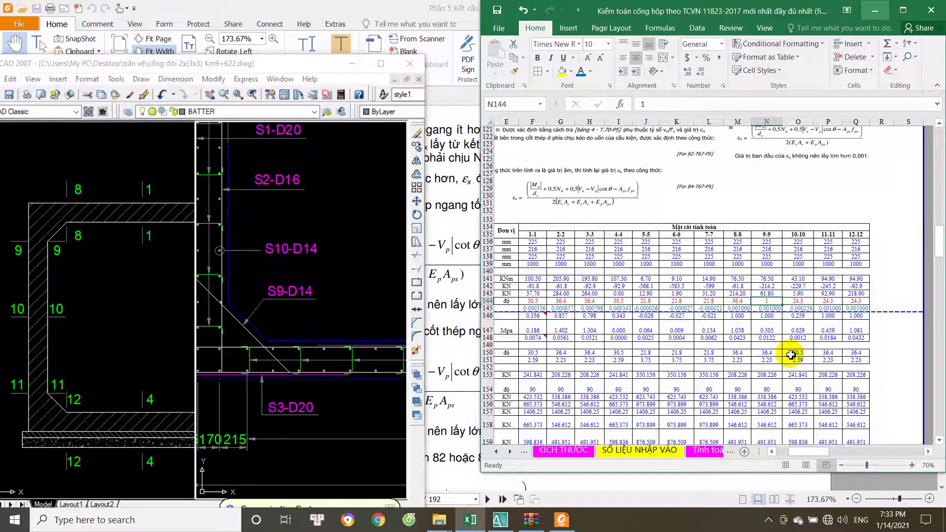
type("36.4")
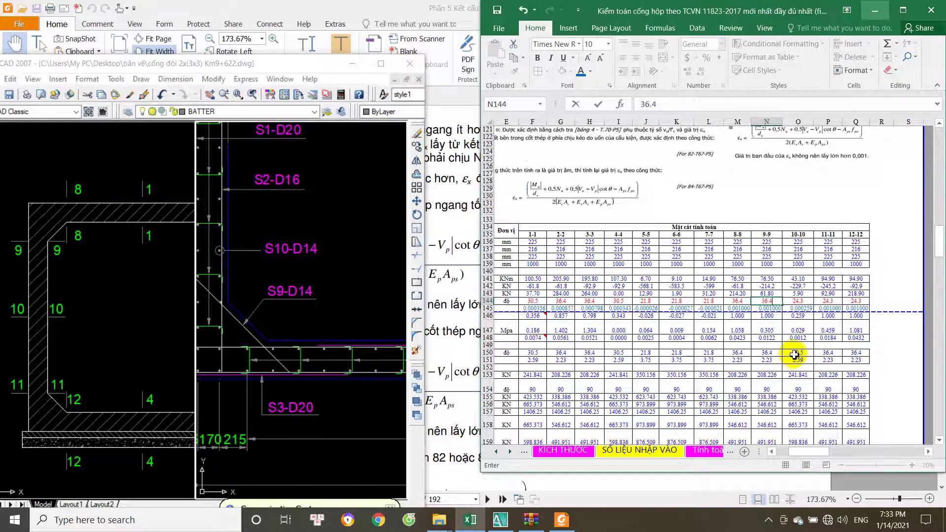
key("Right")
key("ctrl+z")
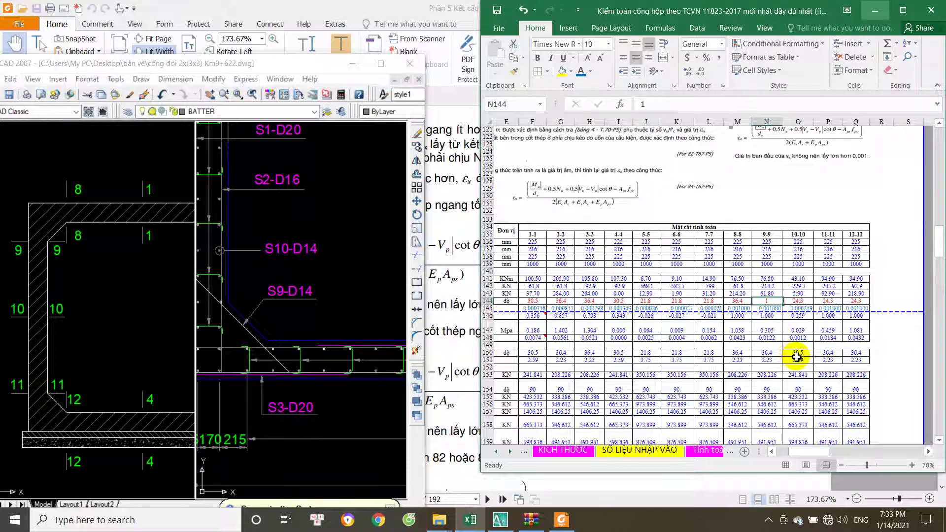
type("100")
key("Tab")
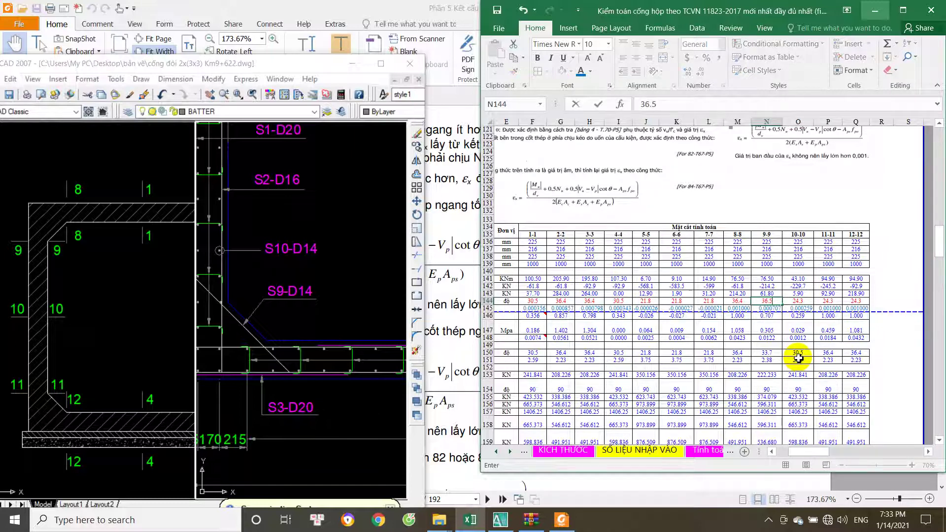
key("Tab")
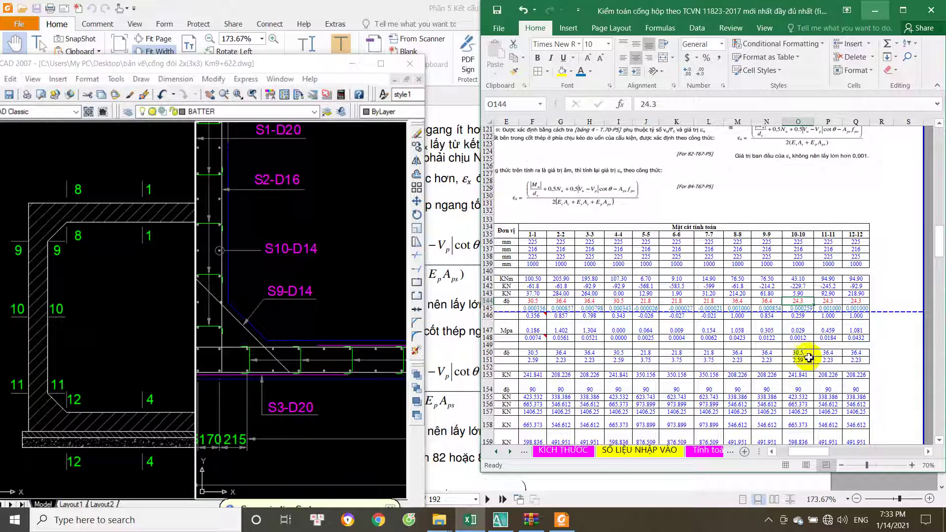
- Set the assumed θ to 30.5 for section 10-10 in O144 and to 36.4 for section 11-11 in P144
type("3")
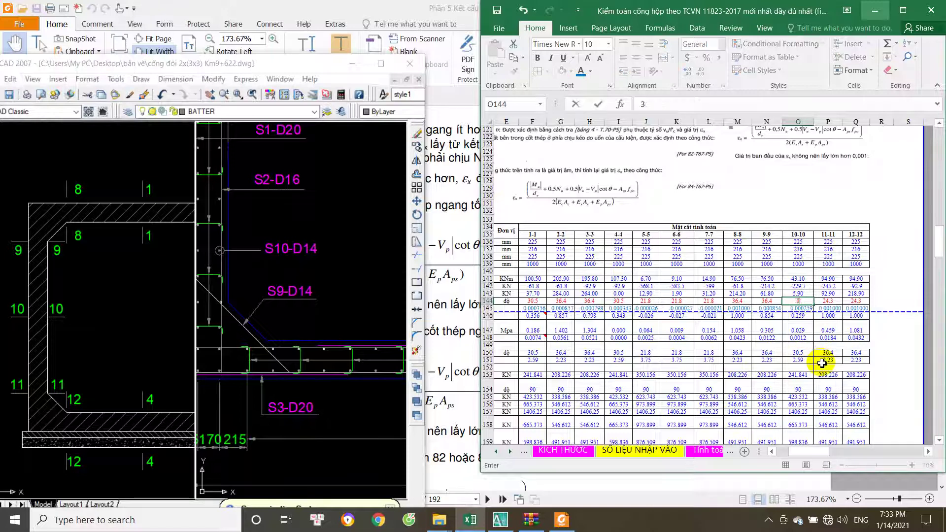
type("0.5")
key("Tab")
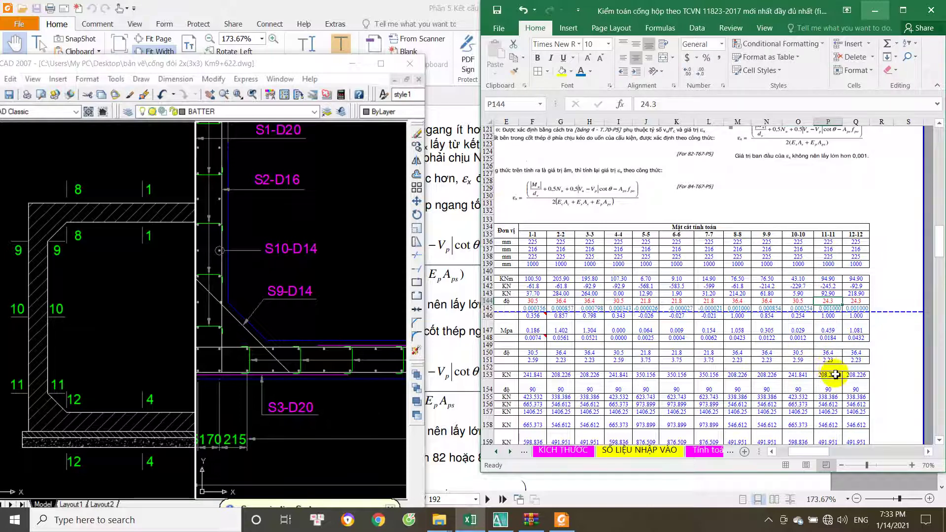
type("36")
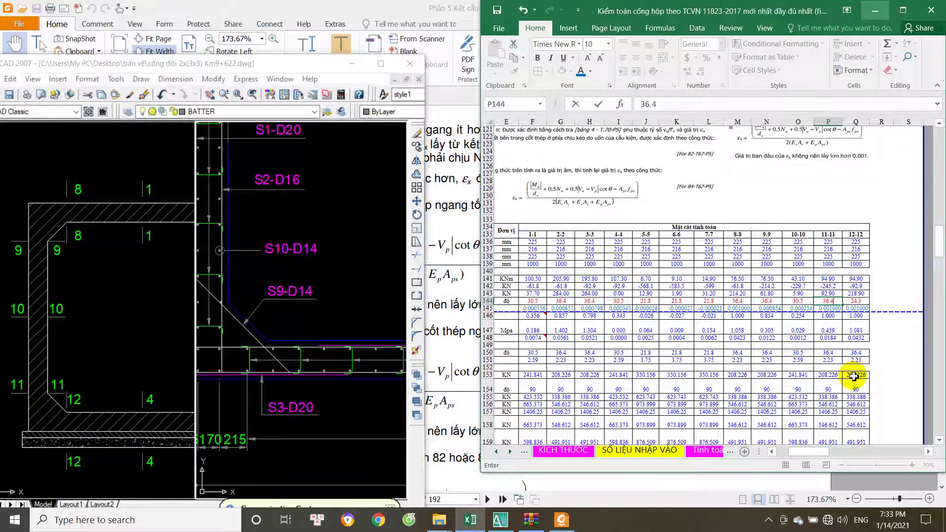
type(".4")
key("ctrl+Return")
type("1")
key("Escape")
type("36.4")
key("Left")
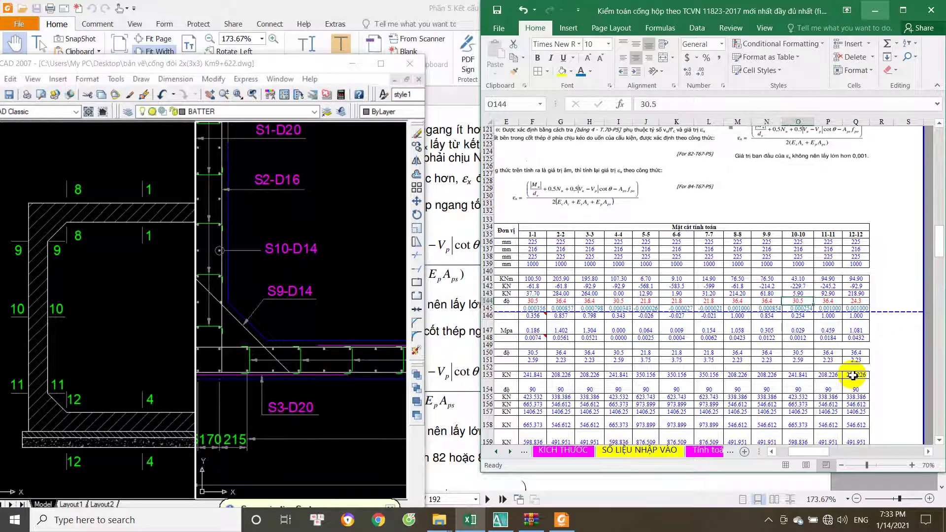
- Test section 10-10 in O144 with assumed θ values of 10, 100 and 36.4, and restore 30.5
type("10")
key("ctrl+Return")
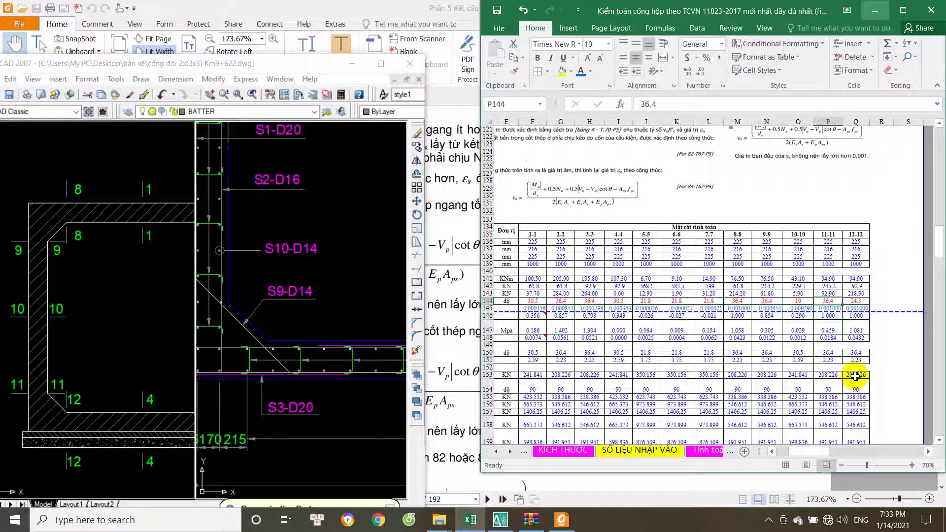
type("30.5")
key("ctrl+Return")
type("100")
key("ctrl+Return")
type("36.")
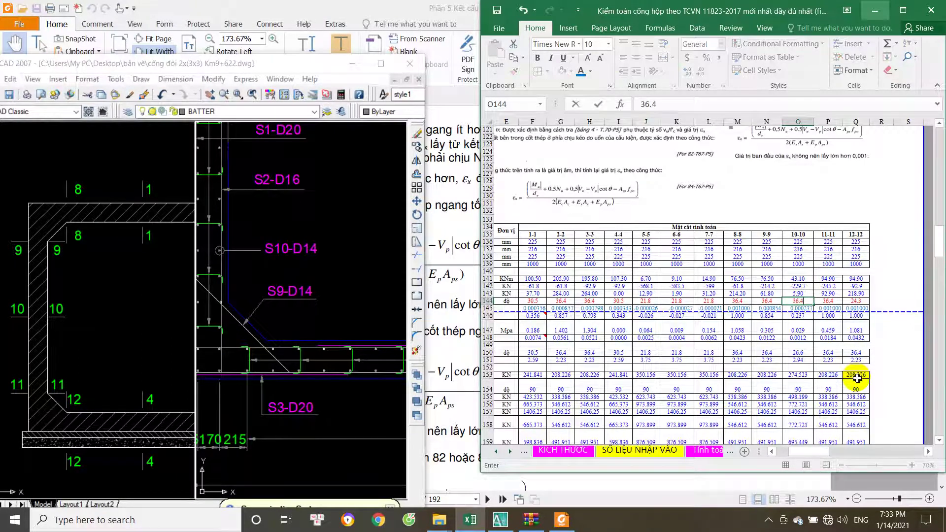
type("4")
key("Tab")
key("Left")
key("Left")
key("Right")
type("3")
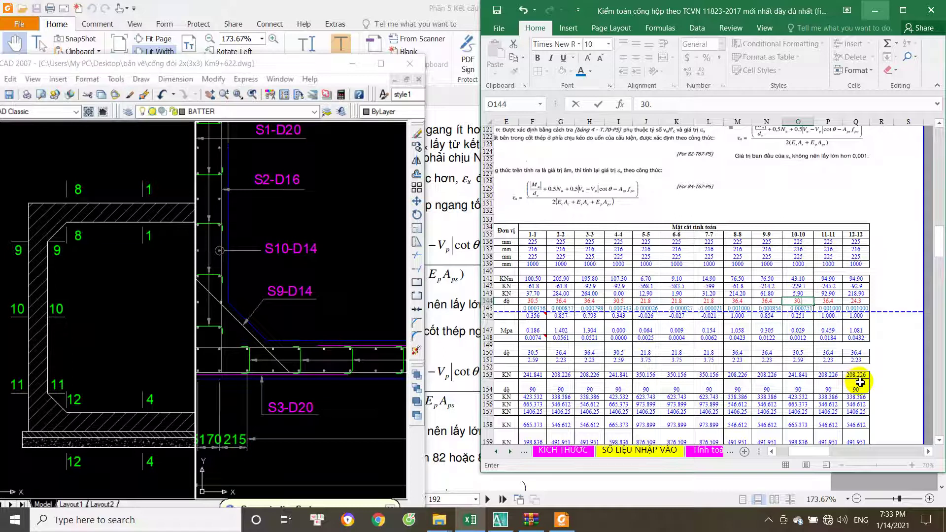
type("0.5")
key("Tab")
key("Tab")
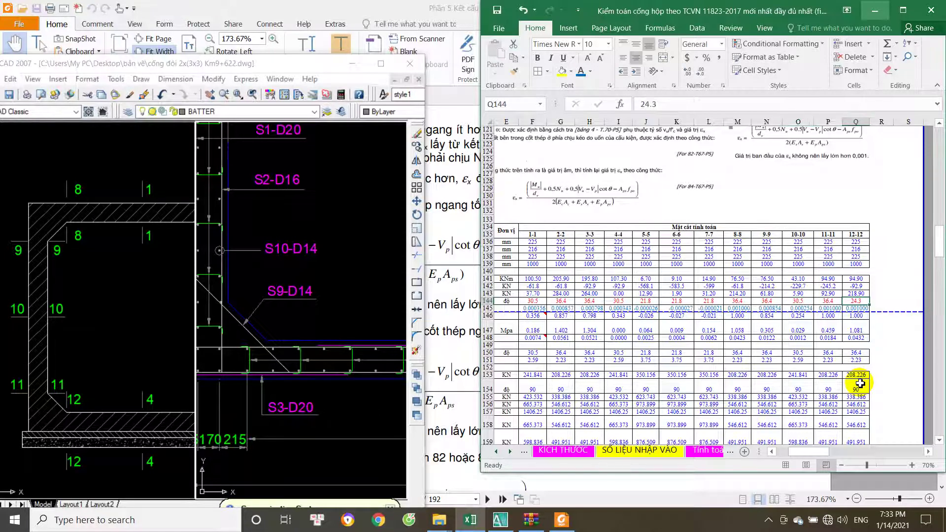
- Set the assumed θ of section 12-12 in Q144 to 36.4
type("36.4")
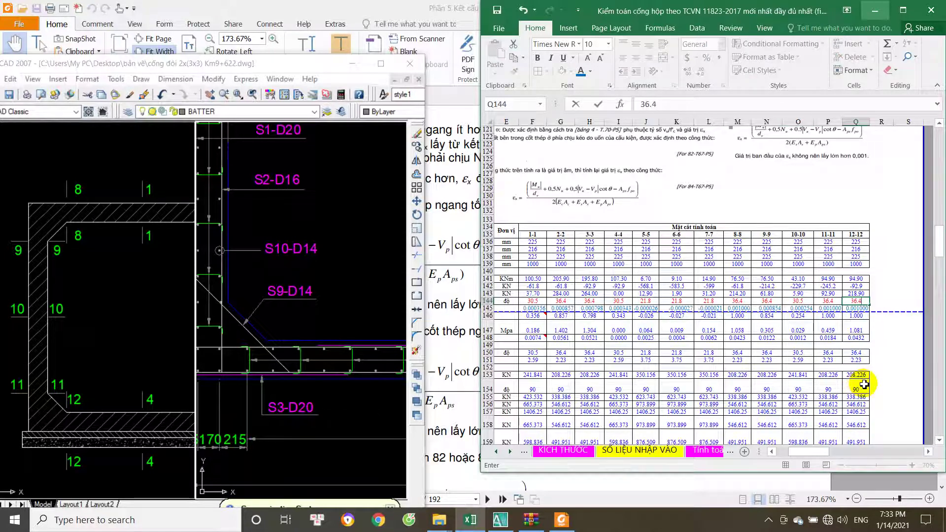
key("Left")
type("100")
type("36")
key("Return")
- Examine the shear resistance rows down to the pass/fail check in row 160 and inspect the formula in P160
key("Down")
key("Down")
key("Down")
key("Down")
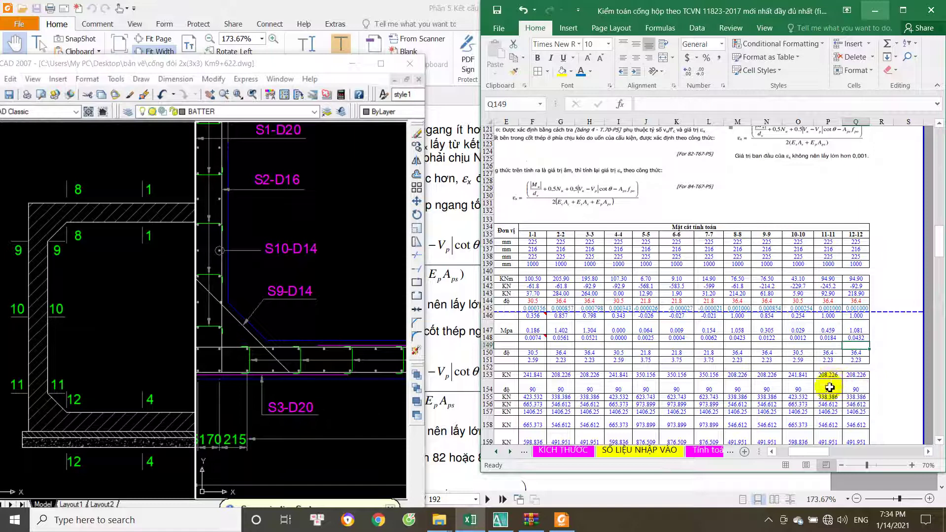
scroll(813, 382, "down", 2)
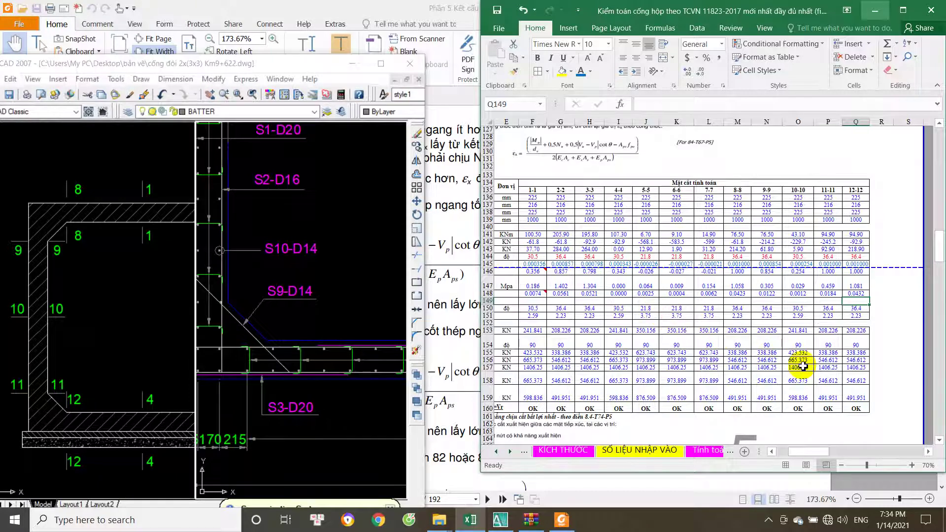
scroll(813, 376, "down", 1)
left_click(819, 386)
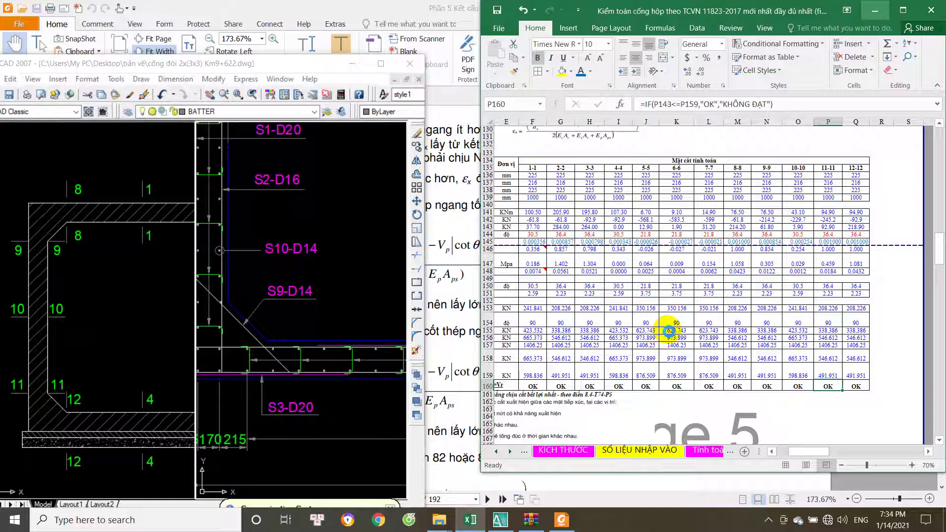
- Maximize the workbook and widen column J to about 8.20 so the εx value of section 5-5 in J145 fits
scroll(668, 330, "down", 2)
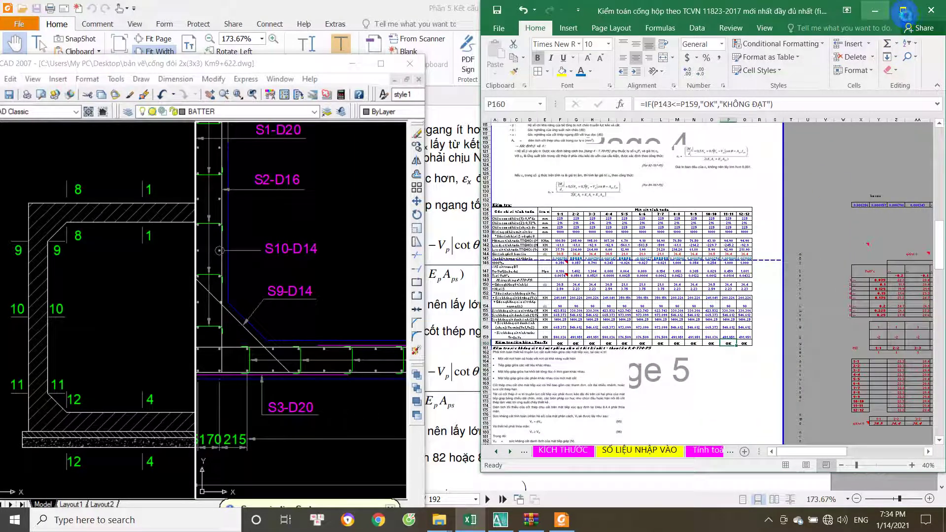
left_click(903, 10)
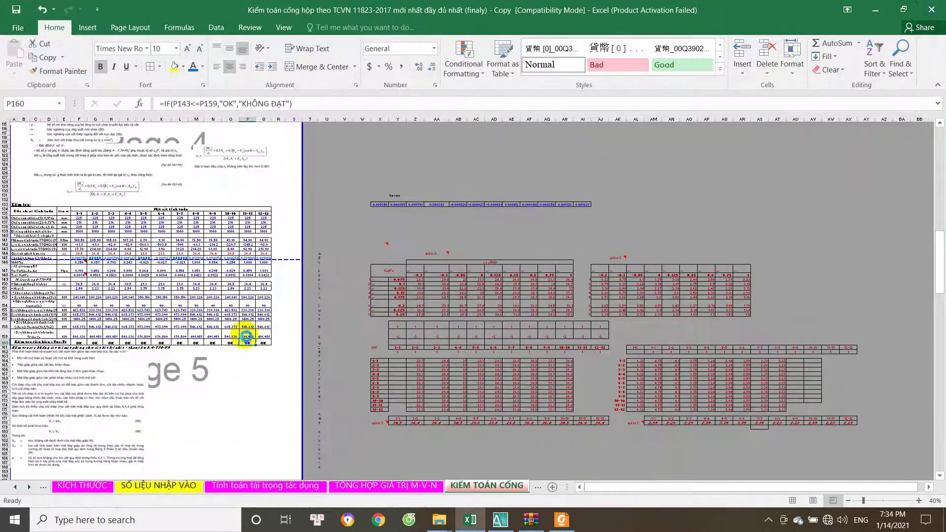
scroll(246, 336, "up", 4)
left_click_drag(775, 487, 524, 489)
scroll(382, 392, "up", 3)
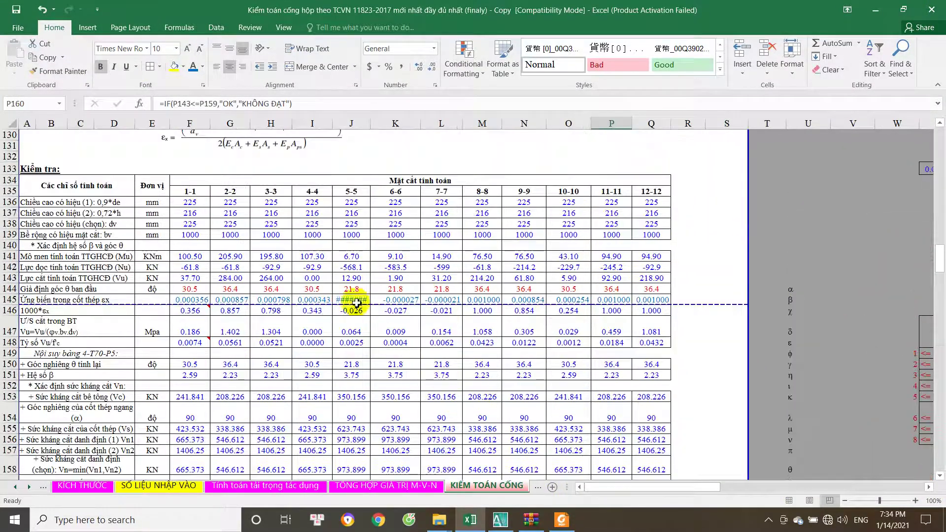
left_click_drag(371, 126, 377, 127)
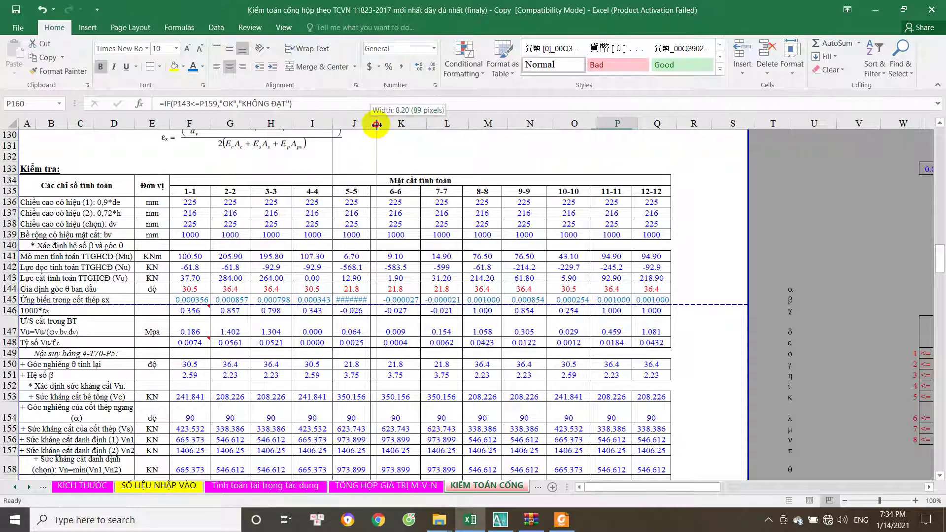
scroll(400, 261, "down", 1)
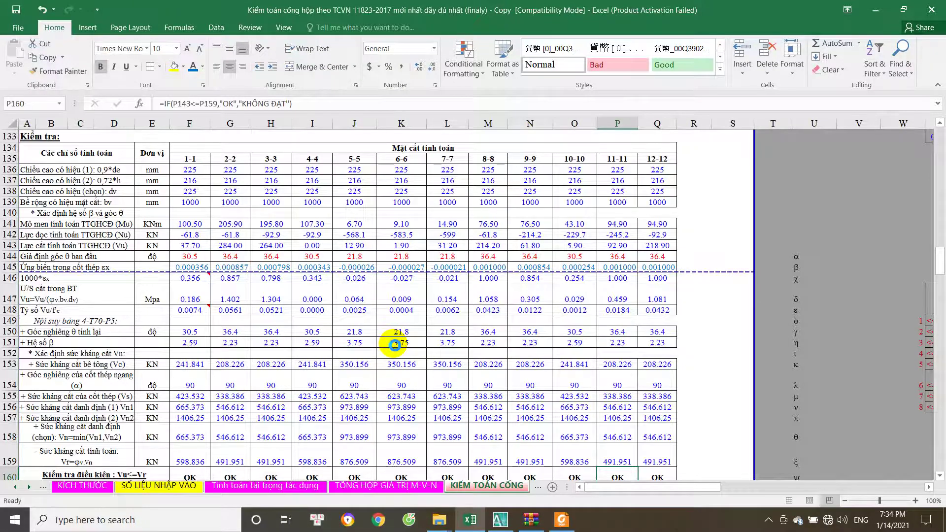
- Examine the shear resistance rows of the check table and inspect the formula for Vr of section 10-10 in O159
scroll(394, 344, "up", 10)
scroll(391, 285, "down", 10)
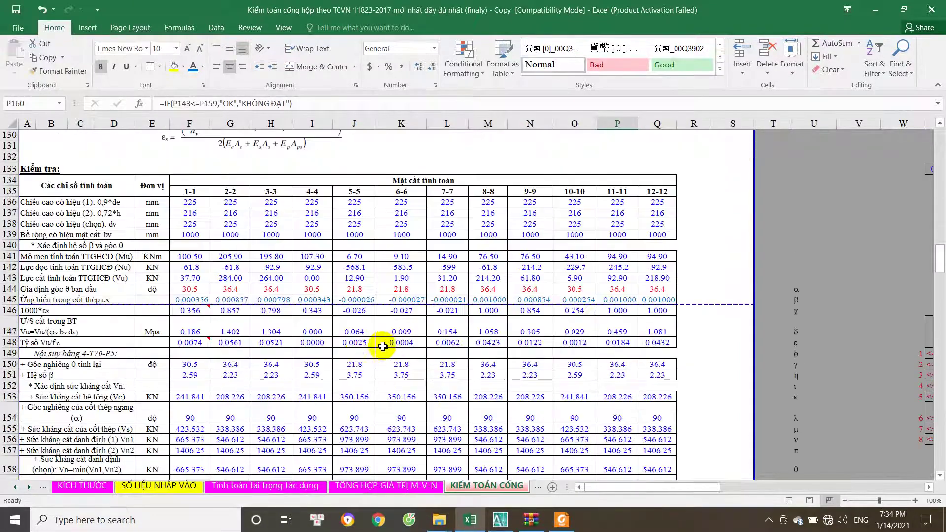
scroll(382, 346, "down", 6)
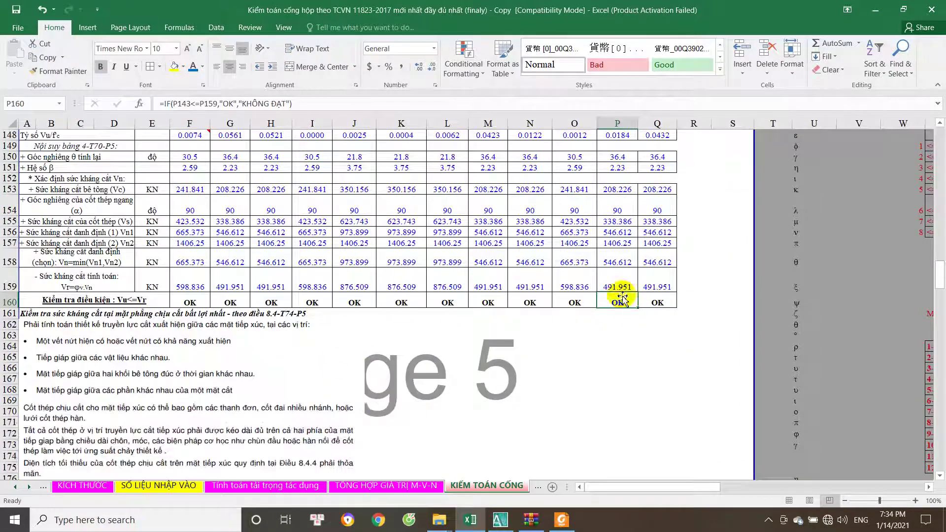
left_click(571, 261)
left_click(567, 283)
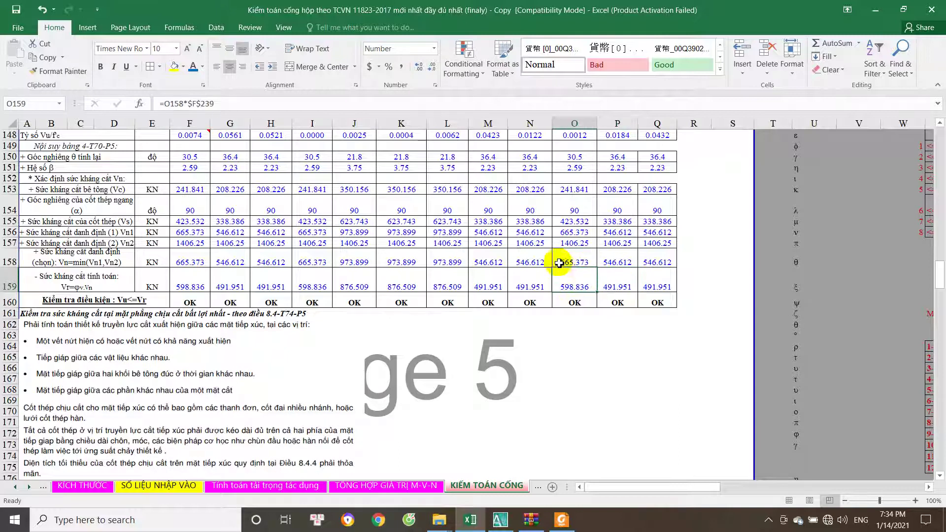
scroll(557, 267, "up", 1)
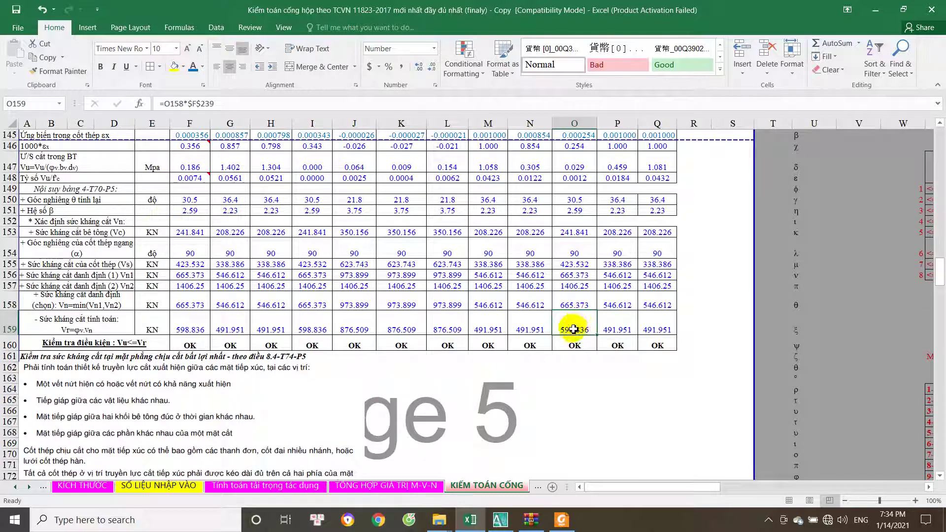
double_click(576, 329)
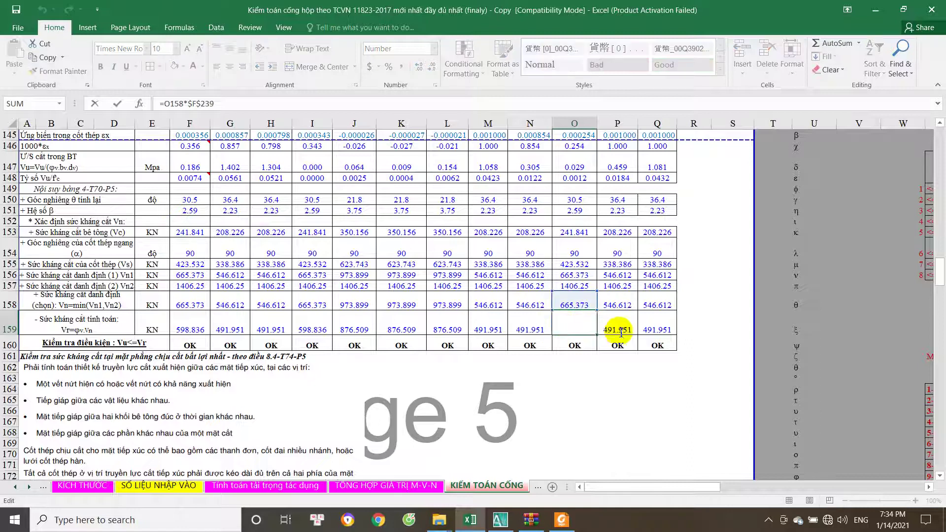
scroll(635, 329, "up", 5)
scroll(664, 327, "down", 3)
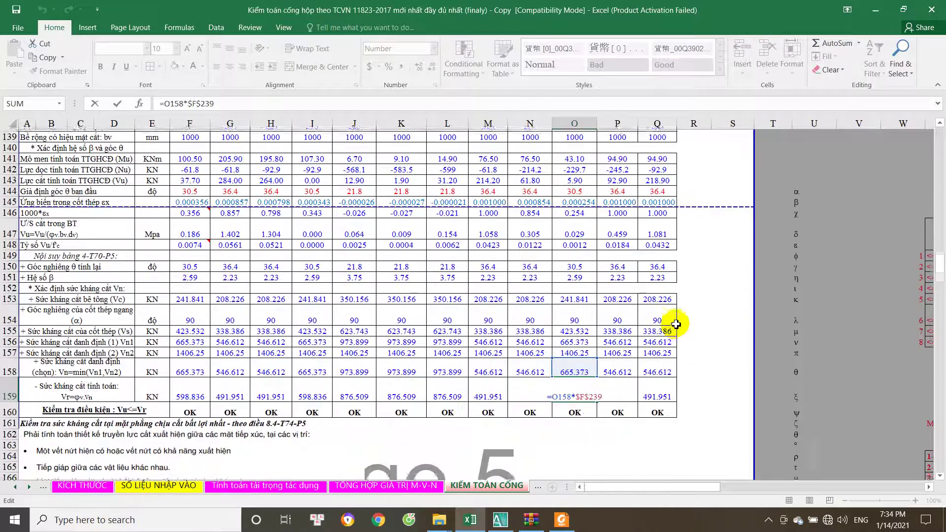
left_click(571, 406)
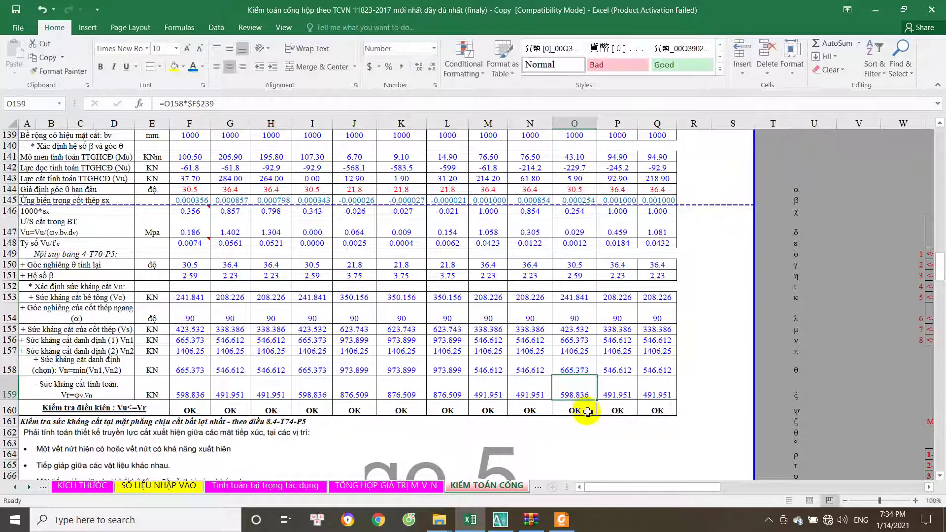
- Inspect the pass/fail formulas in O160, N160 and M160, and save the workbook
double_click(572, 407)
key("Return")
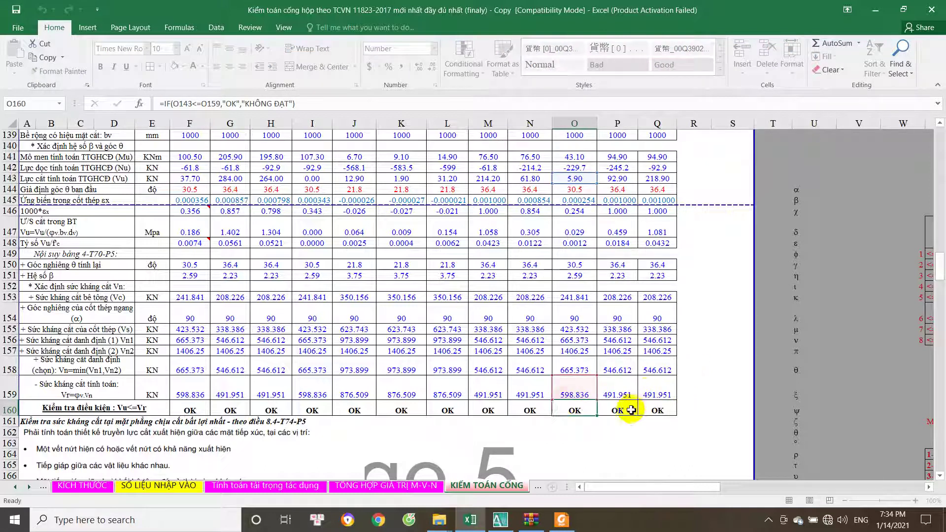
left_click(527, 407)
double_click(527, 408)
scroll(609, 353, "up", 3)
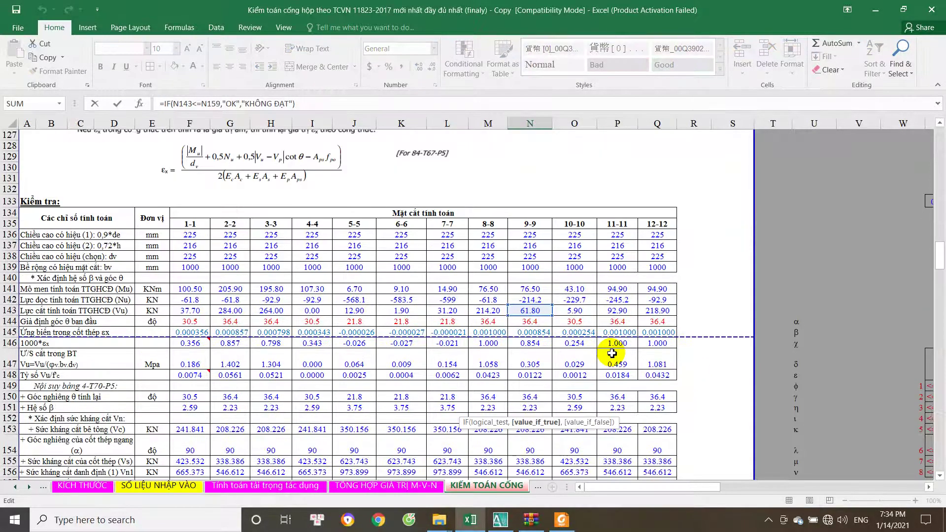
key("Escape")
scroll(492, 460, "down", 1)
double_click(489, 463)
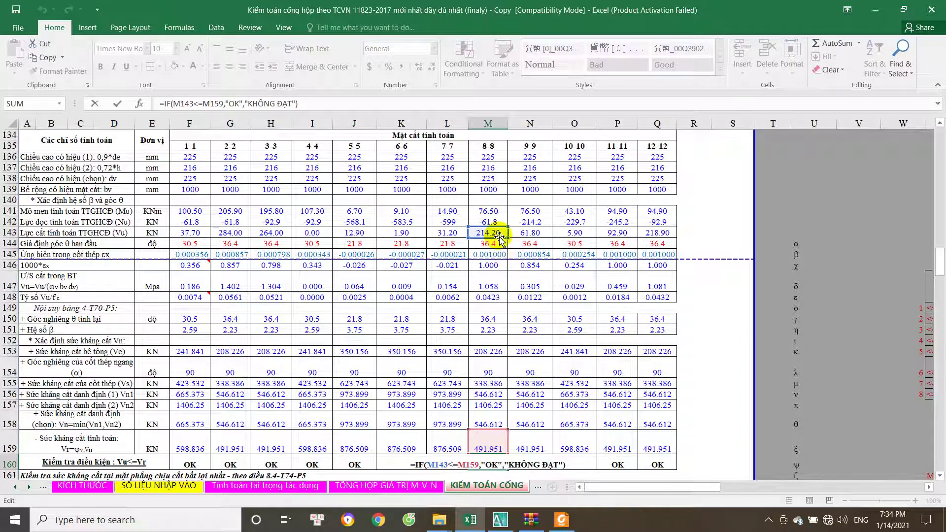
scroll(527, 245, "up", 1)
scroll(530, 248, "down", 4)
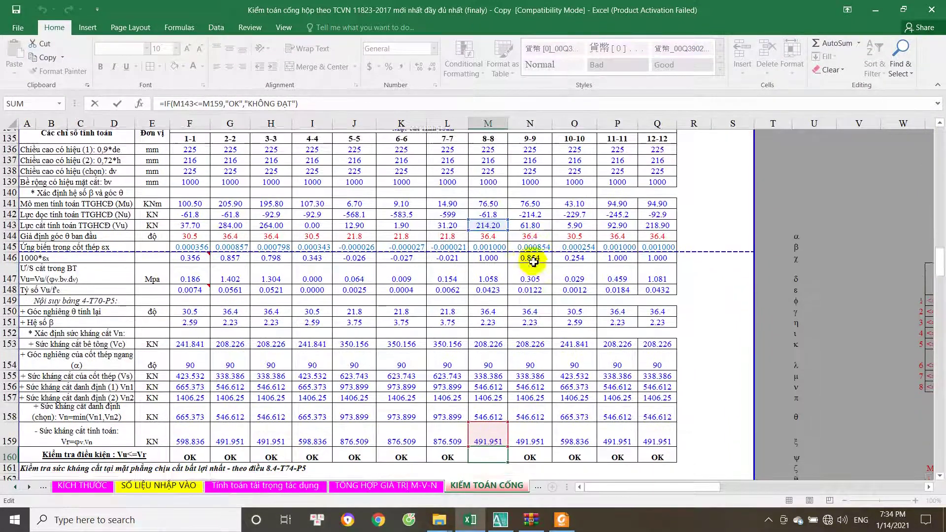
left_click(478, 369)
key("ctrl+s")
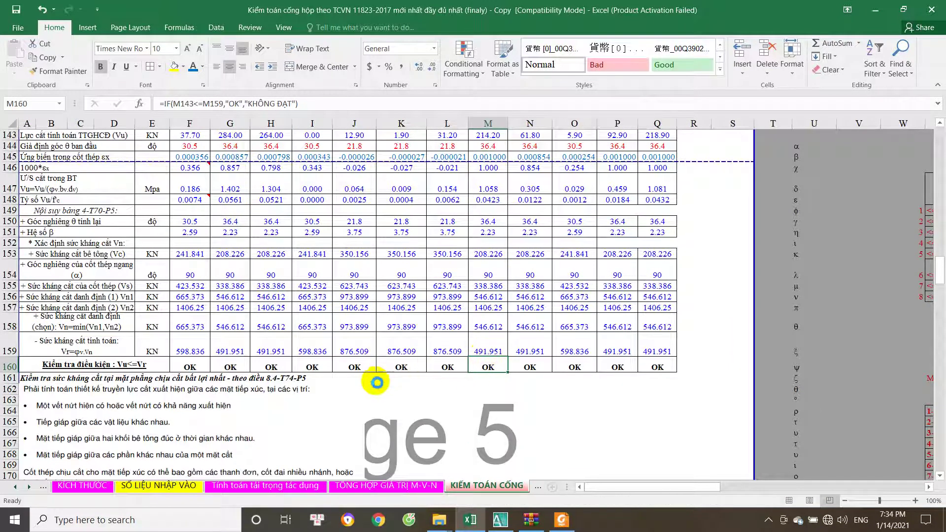
- Go down to the interface shear table at row 231 and inspect φ in F233 and the stirrup diameter in G233
scroll(260, 393, "down", 15)
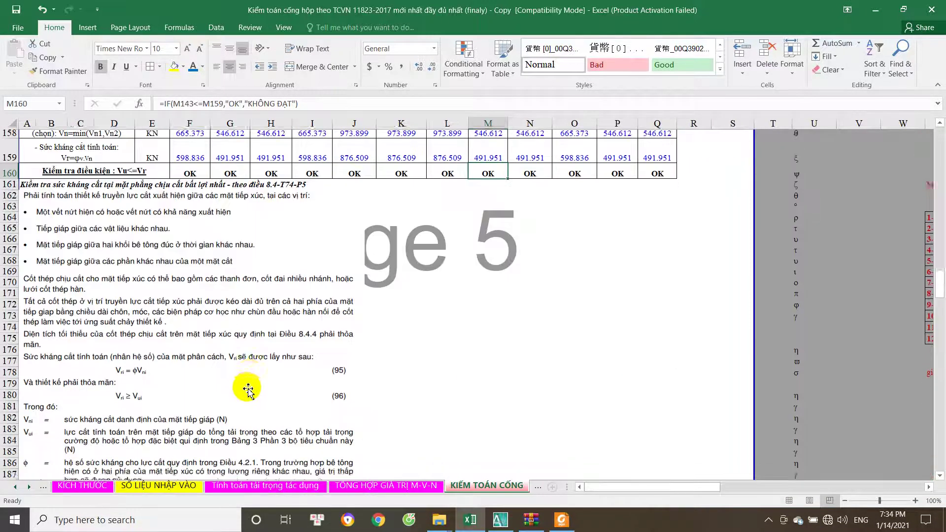
scroll(249, 439, "up", 10)
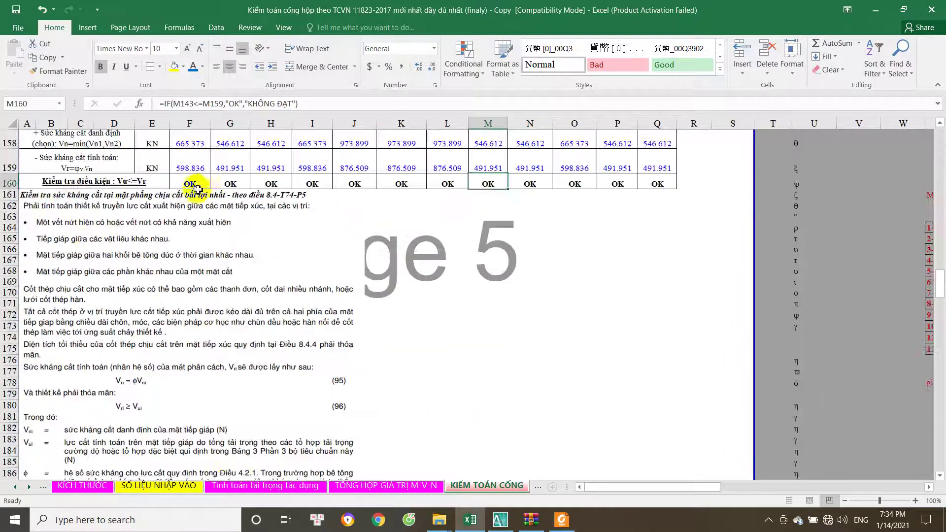
scroll(272, 310, "down", 10)
scroll(273, 310, "down", 13)
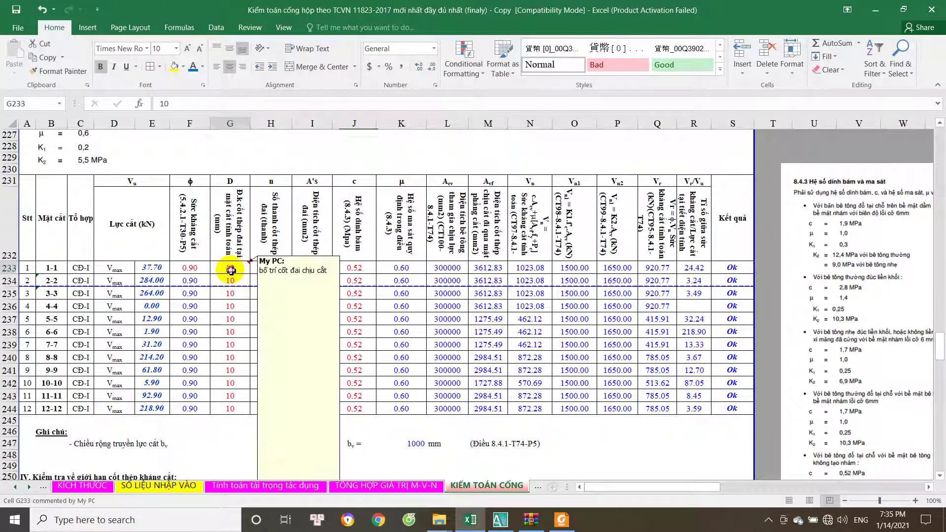
left_click(225, 269)
left_click(195, 267)
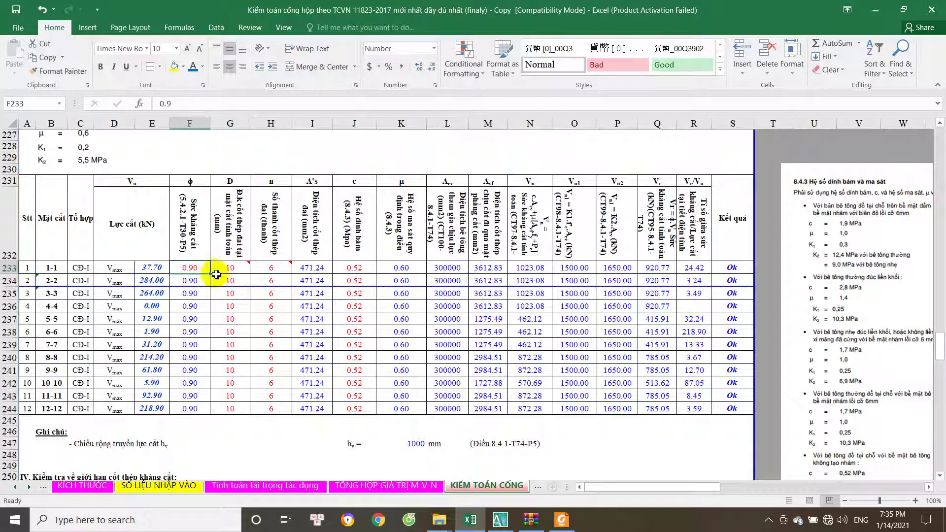
left_click(234, 269)
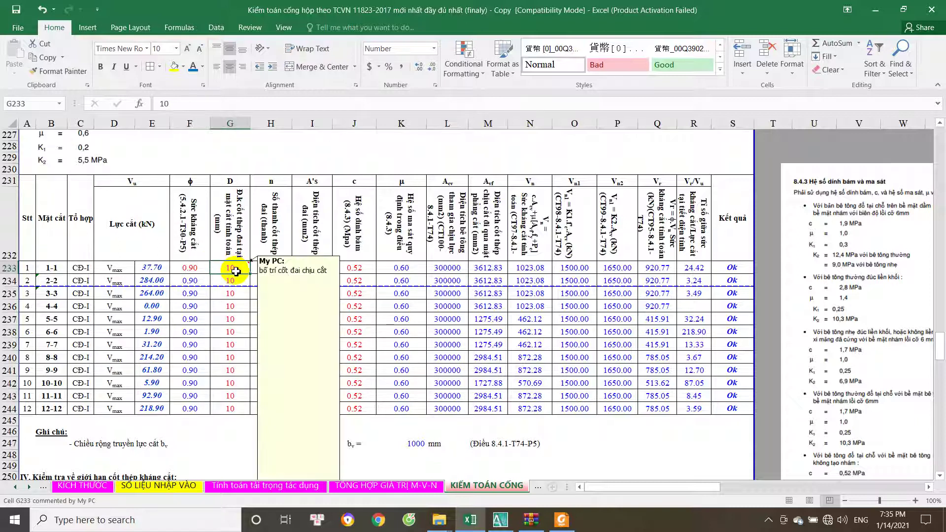
- Restore the workbook window beside the AutoCAD drawing and examine the stirrup diameter label S11-D10 in the culvert cross-section
left_click(902, 10)
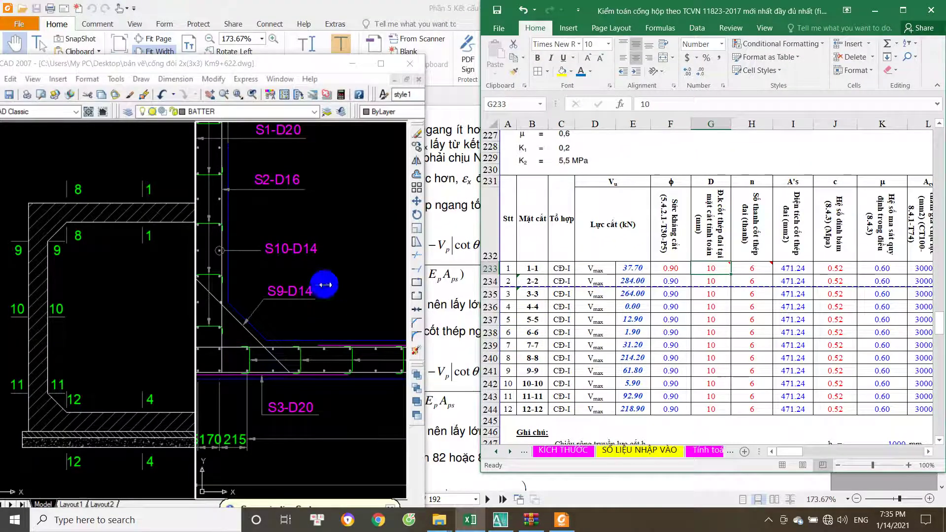
scroll(306, 311, "down", 3)
scroll(294, 317, "up", 3)
scroll(241, 305, "down", 2)
scroll(247, 275, "down", 1)
scroll(294, 262, "up", 1)
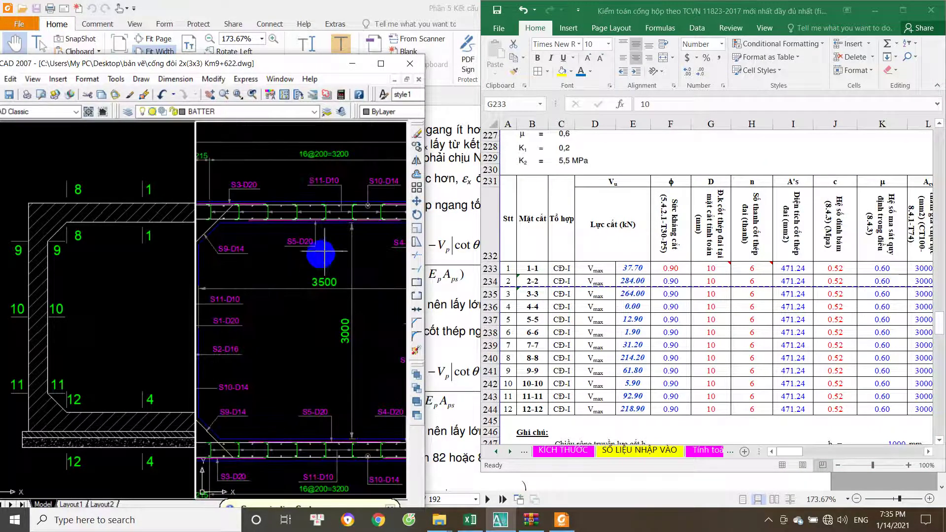
scroll(275, 267, "up", 2)
scroll(340, 240, "up", 3)
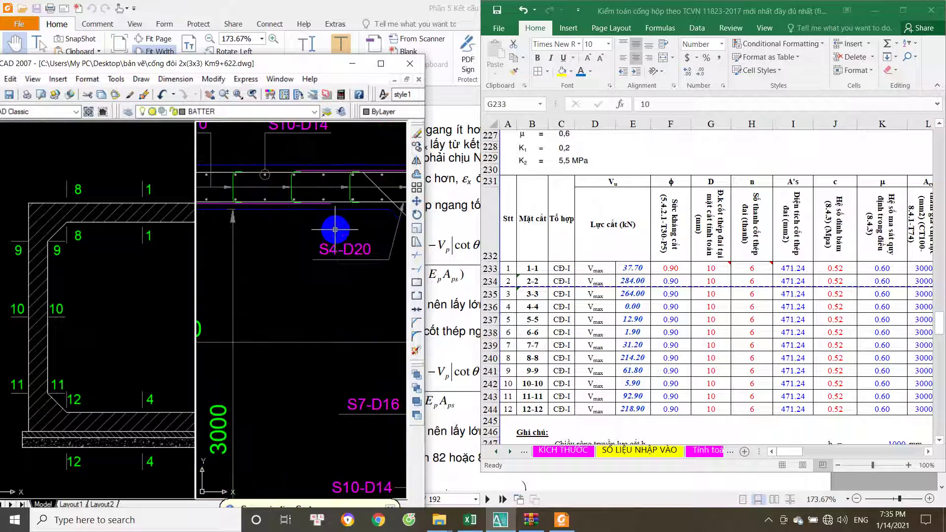
scroll(276, 280, "up", 1)
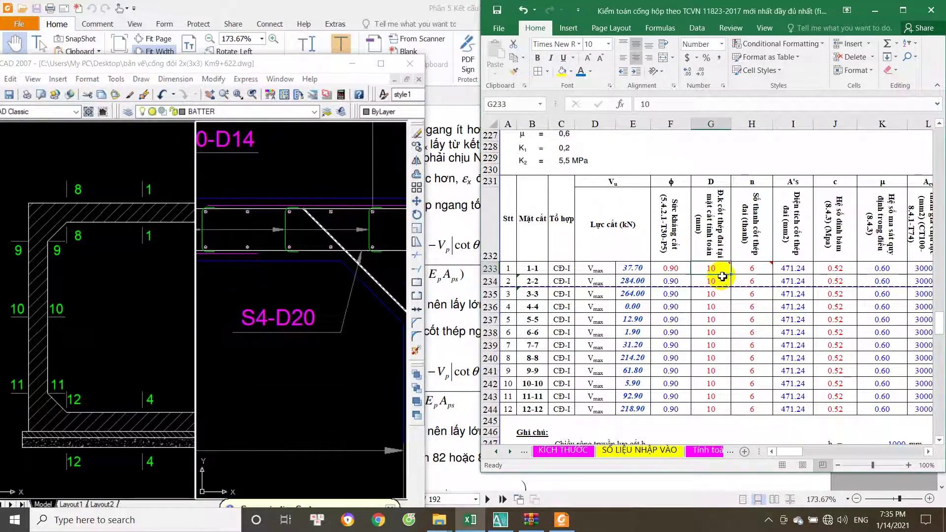
scroll(339, 300, "down", 3)
scroll(326, 294, "up", 2)
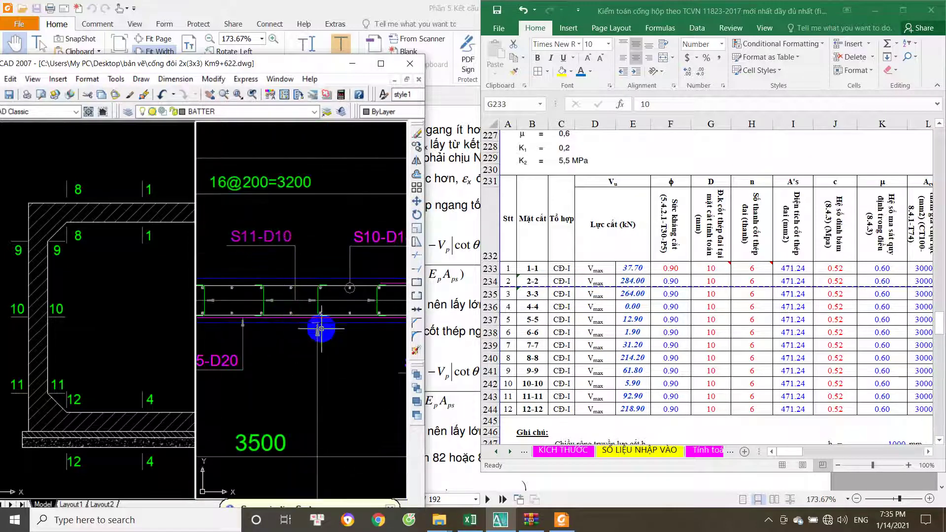
scroll(322, 329, "down", 3)
- Examine the S11-D10 stirrups in the top slab of culvert section 1-1 against the stirrup inputs of the interface shear table
left_click(744, 283)
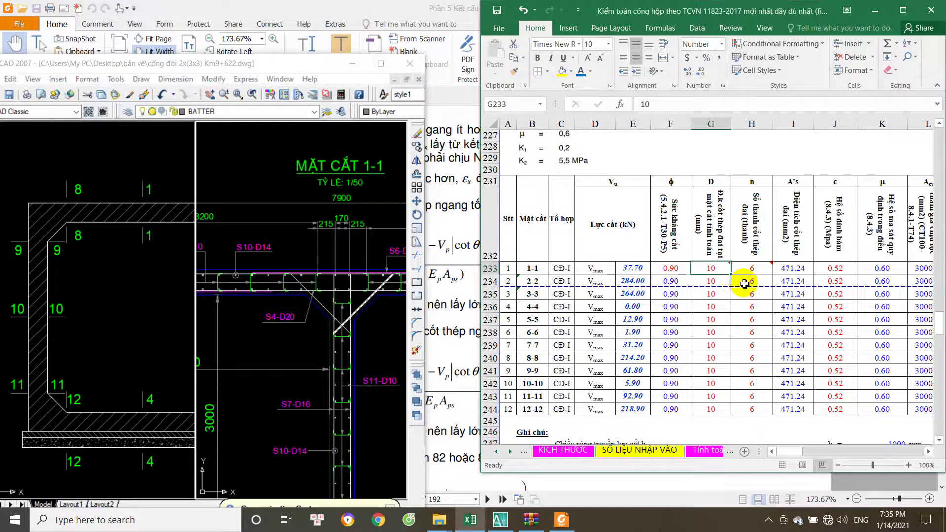
left_click(272, 324)
scroll(298, 291, "up", 2)
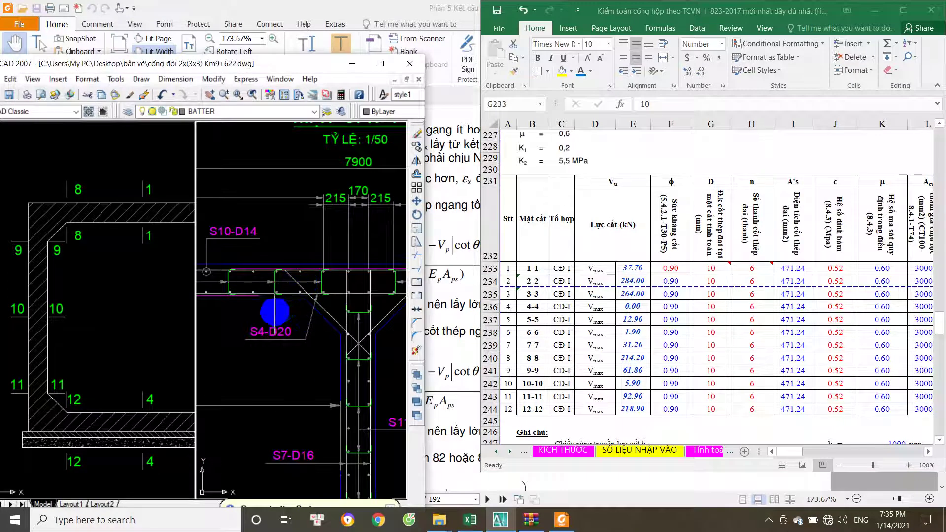
left_click_drag(292, 313, 282, 284)
scroll(285, 268, "up", 2)
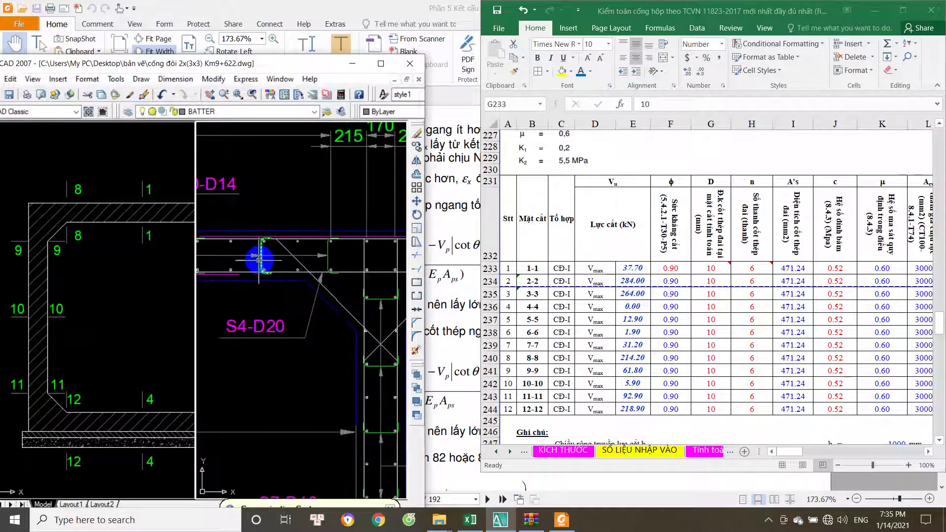
scroll(259, 260, "down", 3)
left_click_drag(271, 271, 303, 282)
scroll(311, 254, "up", 5)
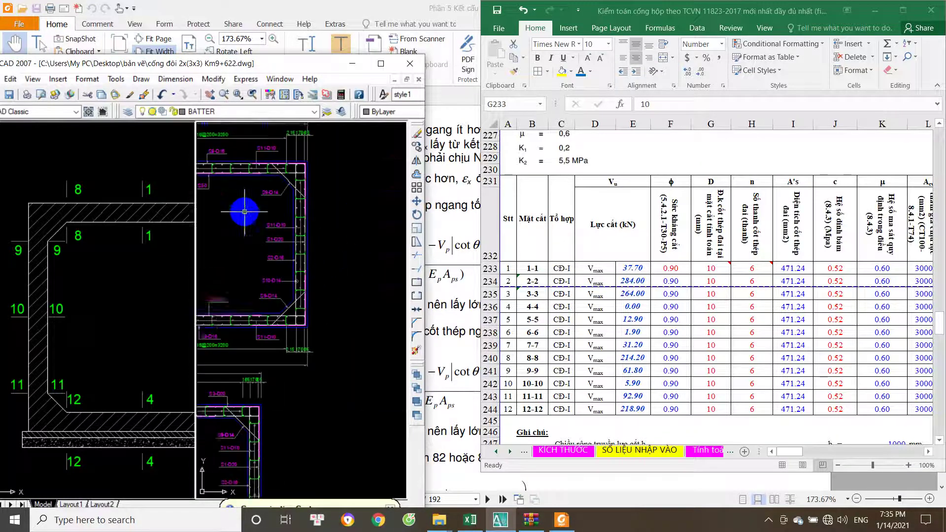
scroll(304, 232, "up", 2)
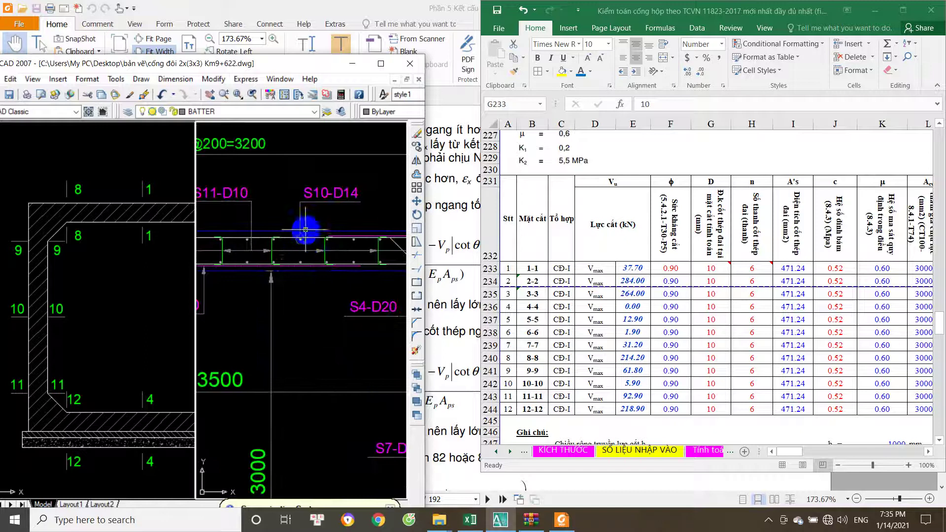
mouse_move(272, 253)
left_mouse_down()
mouse_move(307, 259)
mouse_move(322, 283)
left_mouse_up()
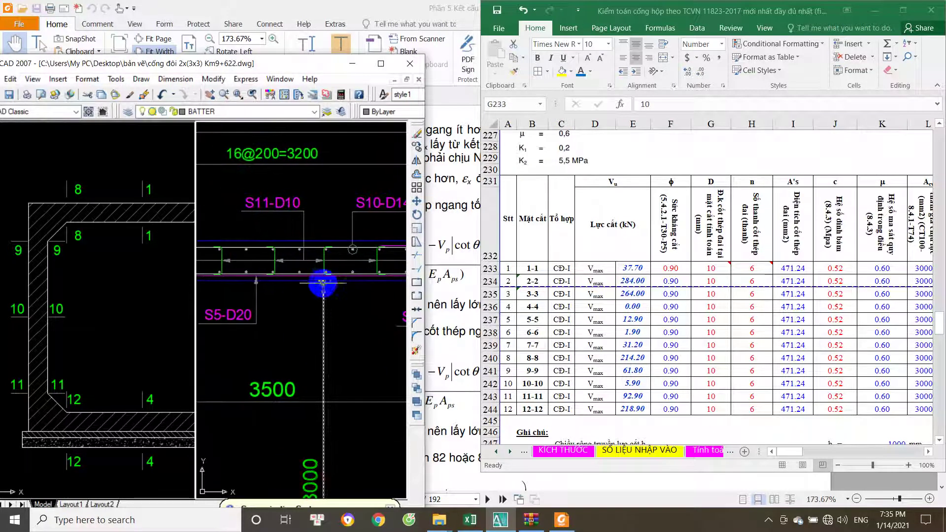
- Examine the stirrup marks along the S1-D20 and S3-D14 bars in the side wall reinforcement elevation
scroll(280, 228, "down", 6)
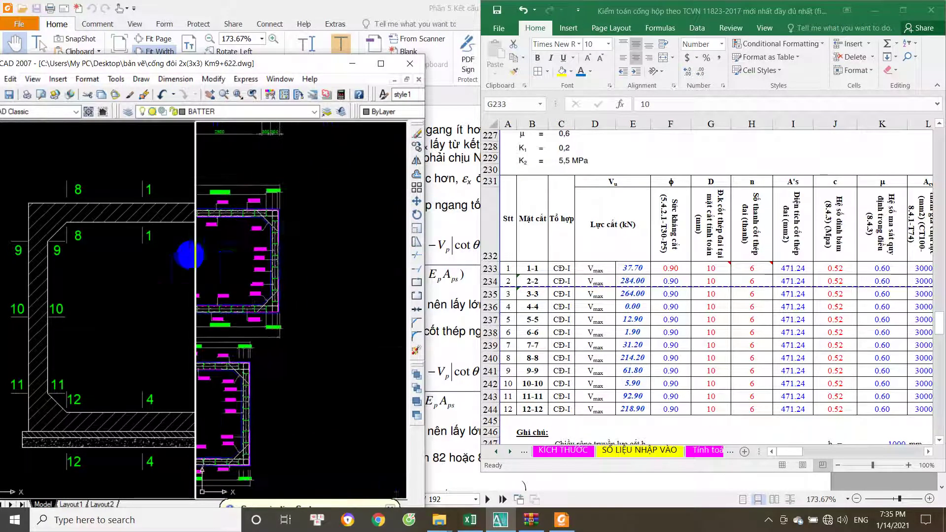
scroll(355, 310, "up", 3)
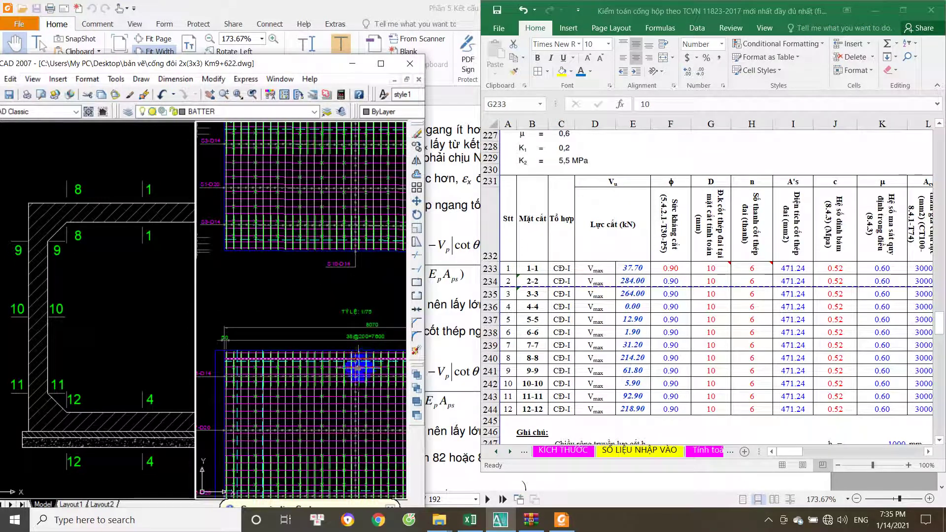
scroll(276, 197, "up", 3)
left_click_drag(361, 280, 349, 291)
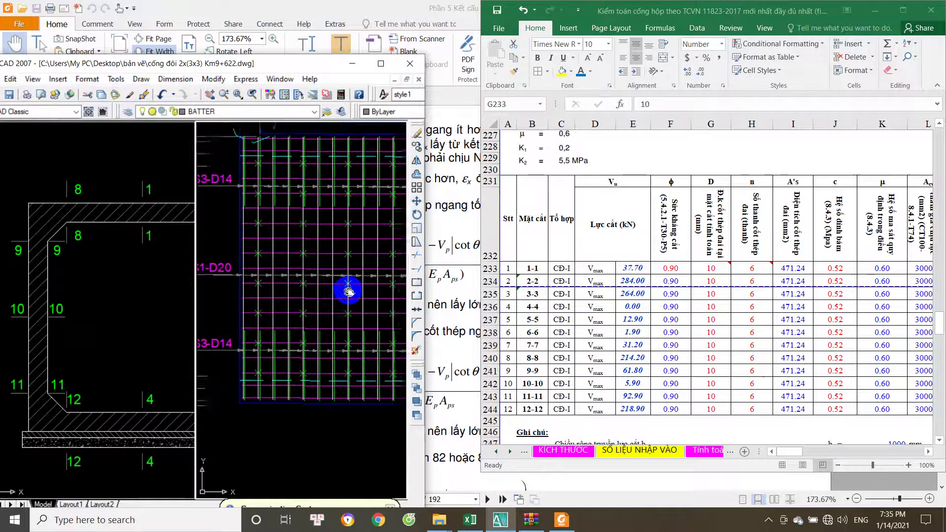
scroll(323, 288, "down", 3)
mouse_move(327, 207)
left_mouse_down()
mouse_move(274, 211)
mouse_move(271, 235)
mouse_move(270, 223)
left_mouse_up()
scroll(266, 212, "up", 4)
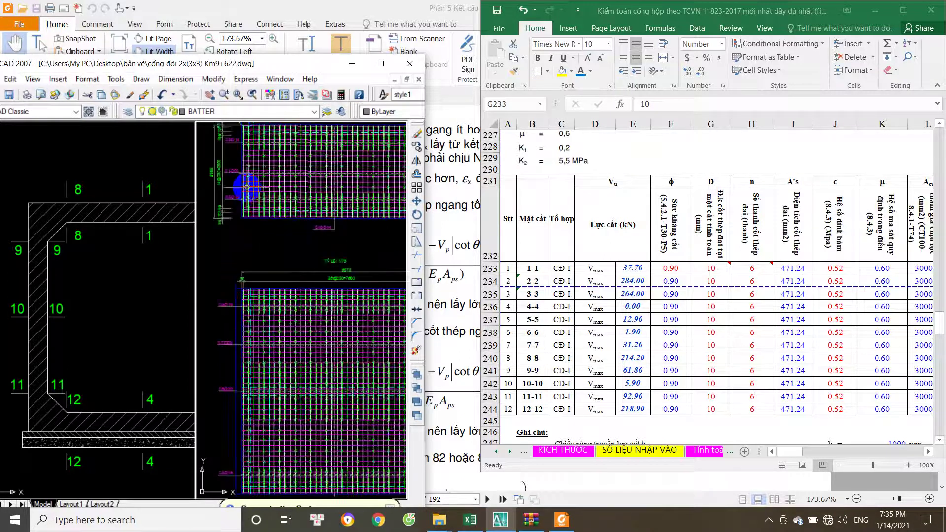
- Examine the stirrup marks at the corner of the reinforcement plan below the side wall elevation
scroll(306, 226, "down", 3)
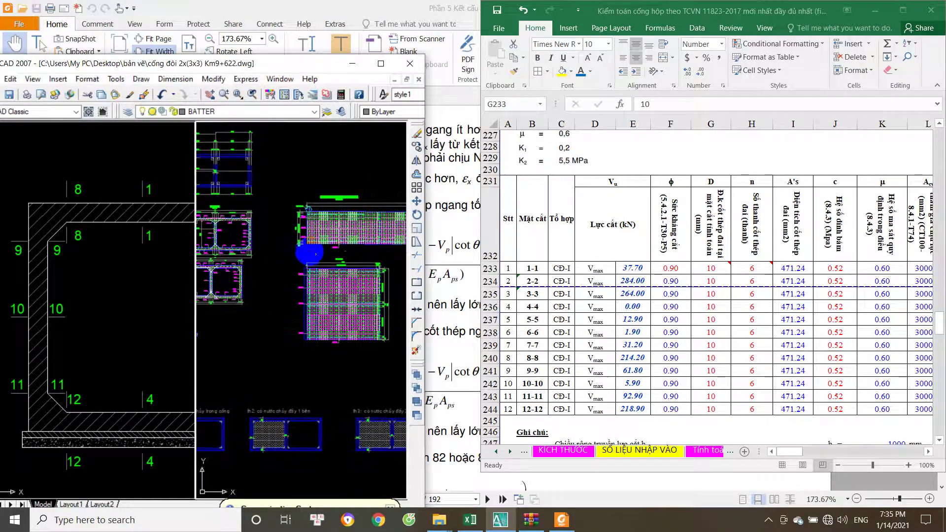
scroll(340, 245, "up", 3)
scroll(316, 245, "down", 3)
scroll(411, 274, "down", 2)
mouse_move(412, 274)
left_mouse_down()
mouse_move(401, 306)
mouse_move(342, 290)
mouse_move(325, 264)
mouse_move(327, 216)
mouse_move(345, 310)
mouse_move(306, 285)
mouse_move(295, 295)
mouse_move(318, 331)
left_mouse_up()
scroll(316, 329, "up", 3)
scroll(258, 275, "up", 2)
scroll(362, 208, "up", 2)
scroll(362, 208, "up", 1)
scroll(296, 217, "down", 4)
scroll(281, 249, "up", 4)
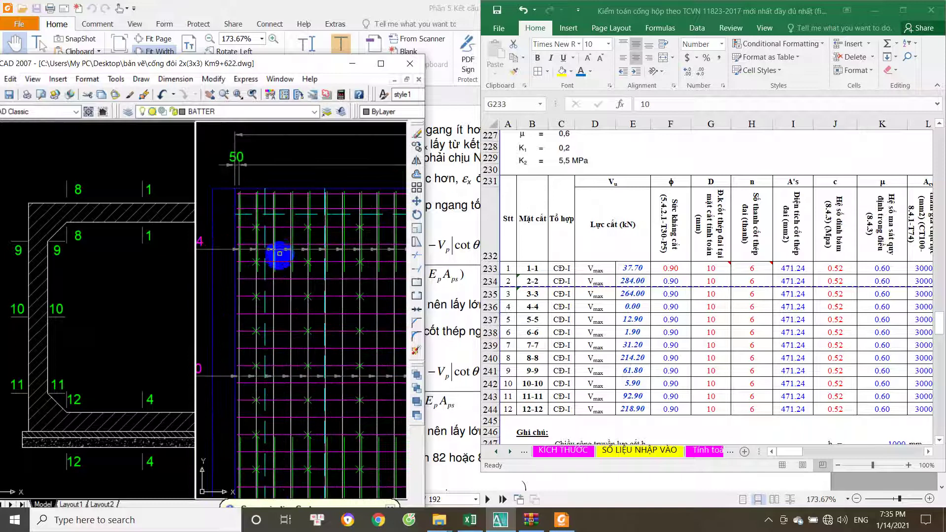
- Compare the stirrup layout of the lower reinforcement plan with the side wall elevation, and return to section 1-1
scroll(255, 262, "down", 4)
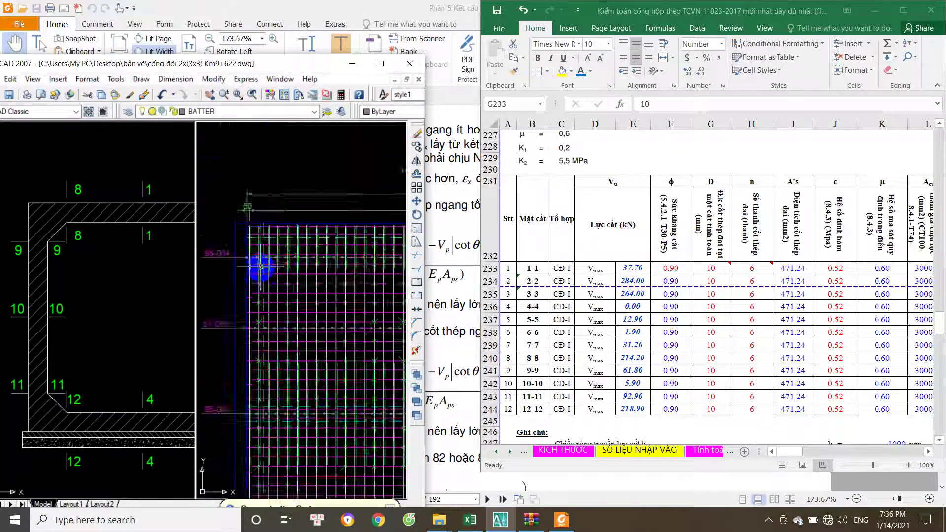
scroll(268, 269, "down", 2)
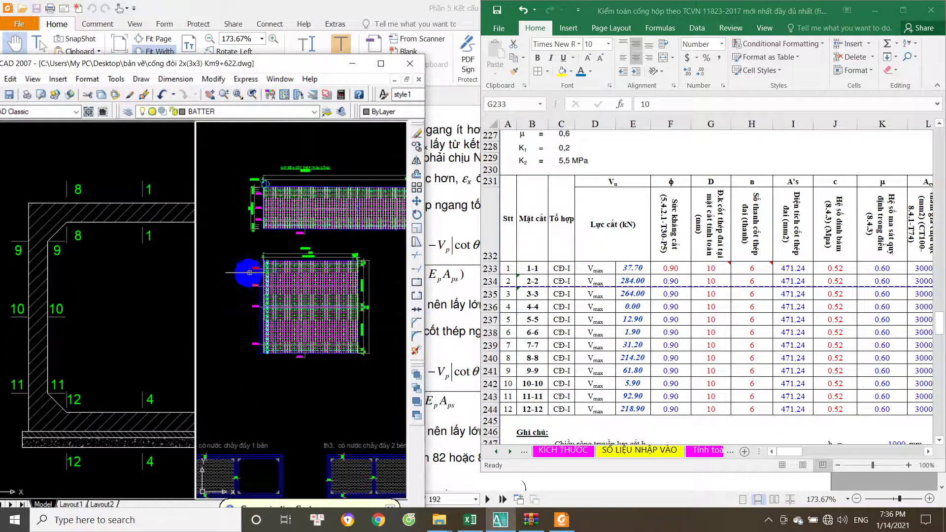
scroll(325, 317, "up", 1)
scroll(281, 256, "up", 1)
scroll(283, 248, "up", 2)
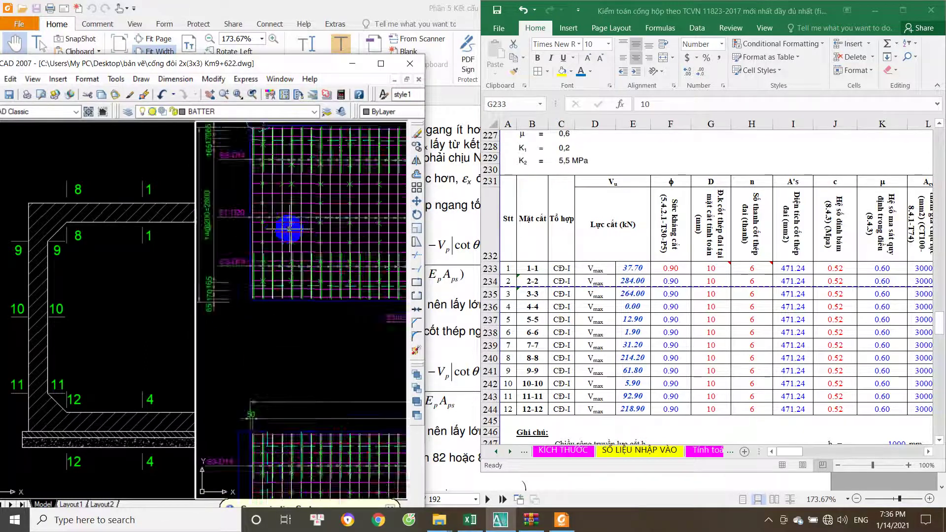
scroll(286, 242, "up", 1)
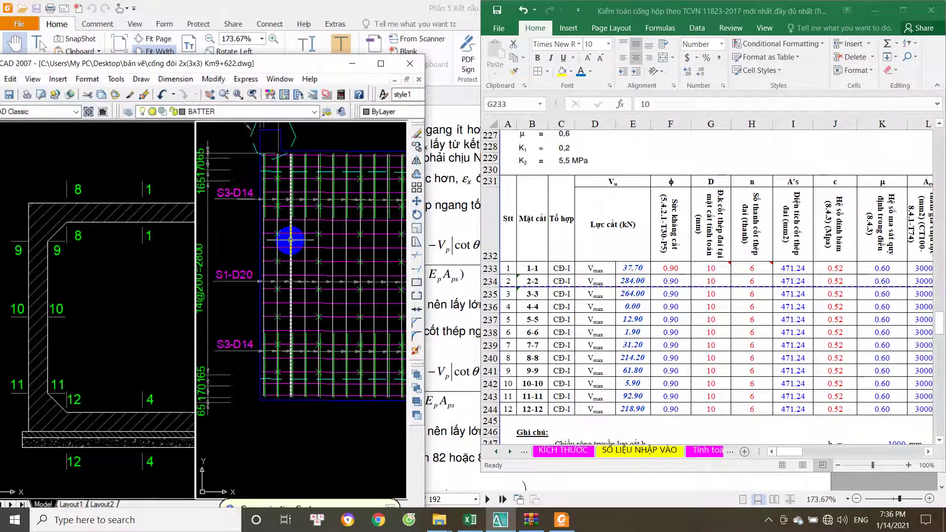
scroll(281, 243, "down", 3)
mouse_move(262, 256)
left_mouse_down()
mouse_move(257, 267)
mouse_move(282, 264)
left_mouse_up()
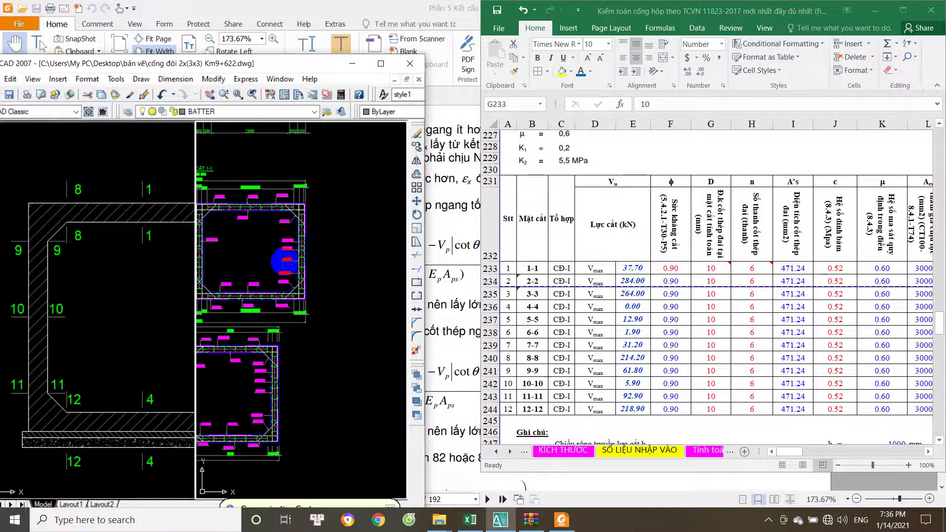
- Review the interface shear table across to the result column S, and return to stirrup count n in H234
left_click(716, 456)
left_click_drag(783, 452, 814, 456)
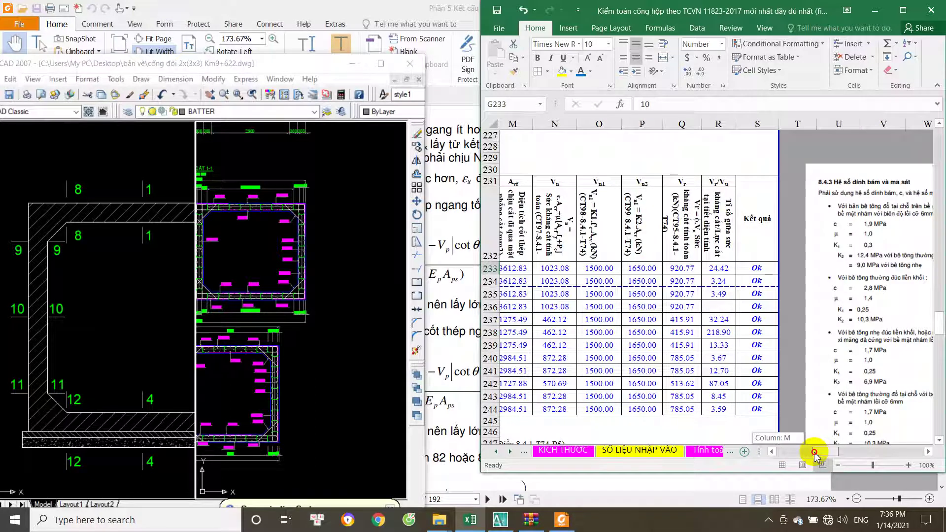
left_click_drag(815, 456, 783, 450)
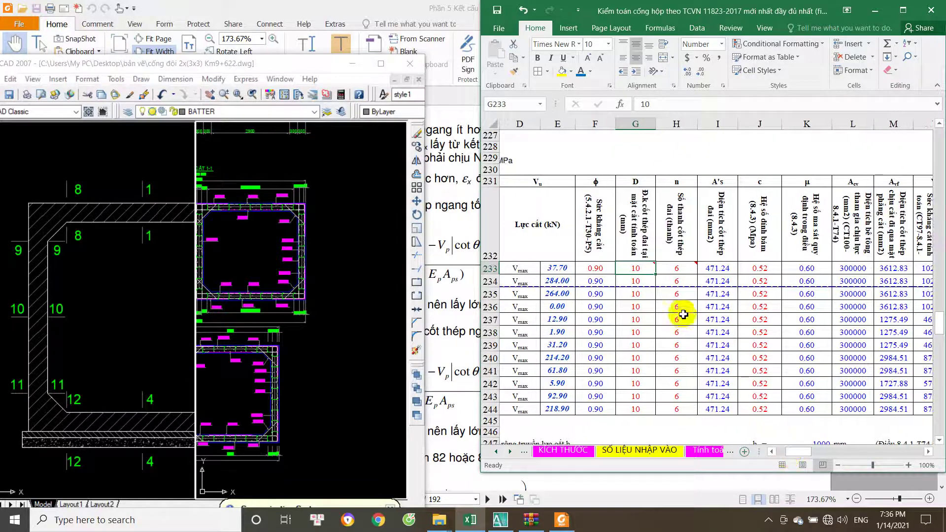
left_click(674, 279)
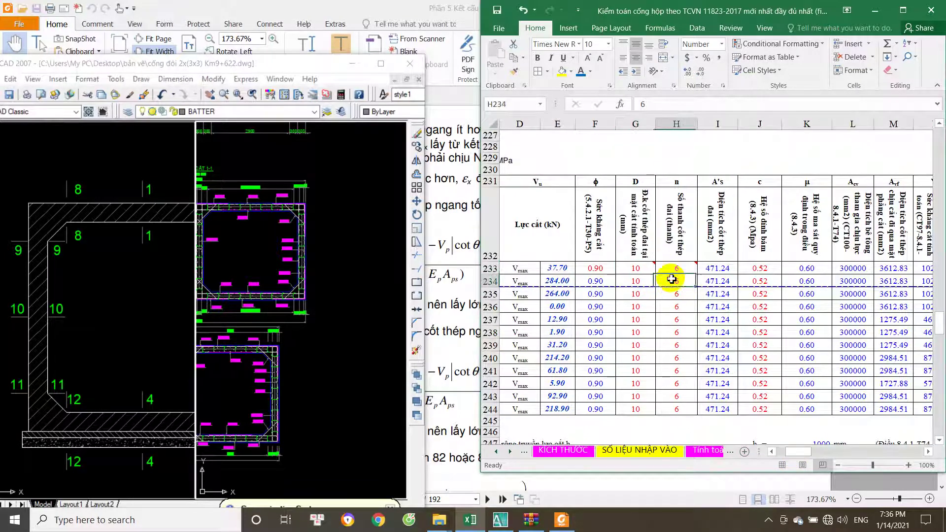
- Examine the S11-D10 stirrups below the 16@200=3200 dimension in the top slab of section 1-1 in AutoCAD
left_click(256, 301)
scroll(266, 248, "up", 5)
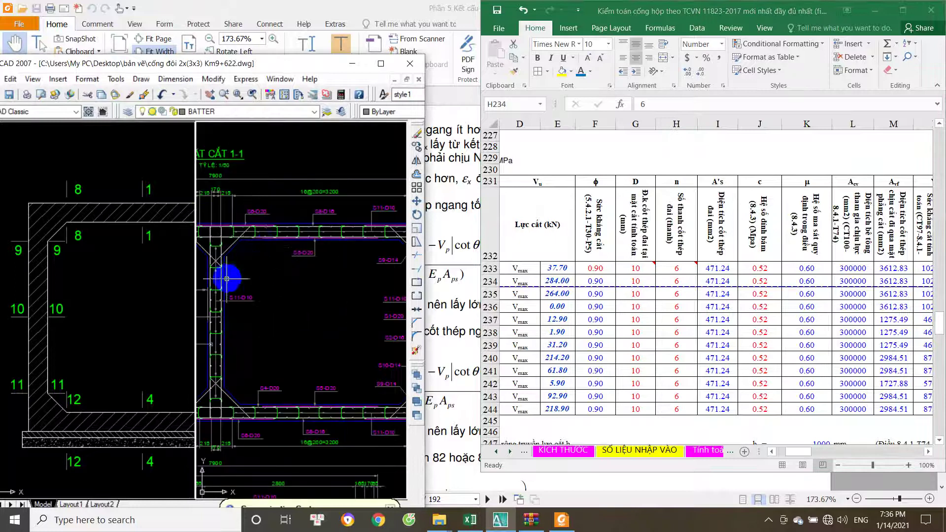
scroll(315, 287, "up", 3)
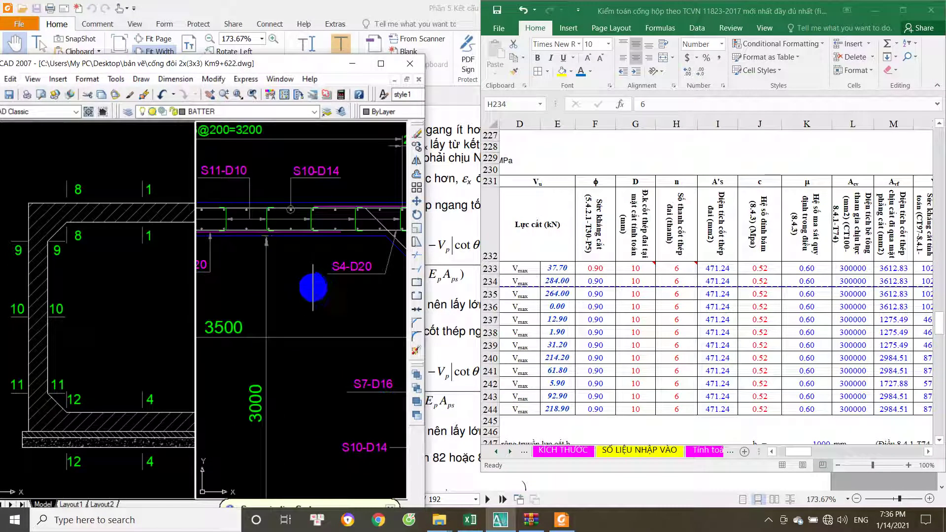
left_click_drag(246, 295, 342, 331)
- Try a stirrup count n of 2 in H233 and H234, with the workbook window maximized
left_click(677, 276)
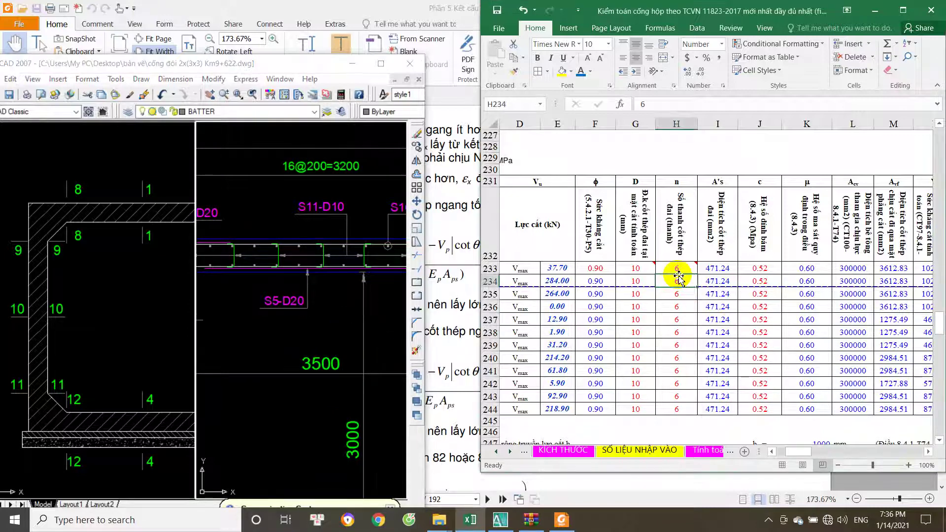
left_click(683, 269)
type("2")
key("Return")
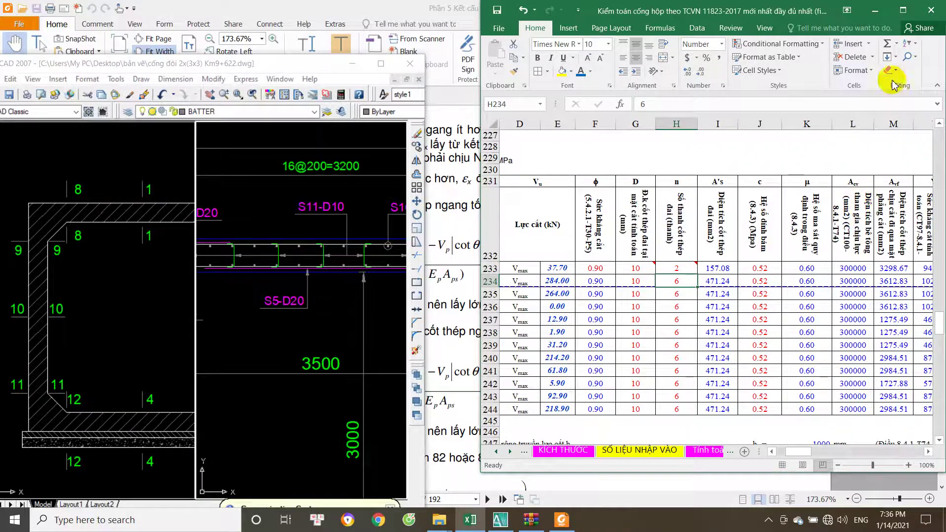
left_click(903, 10)
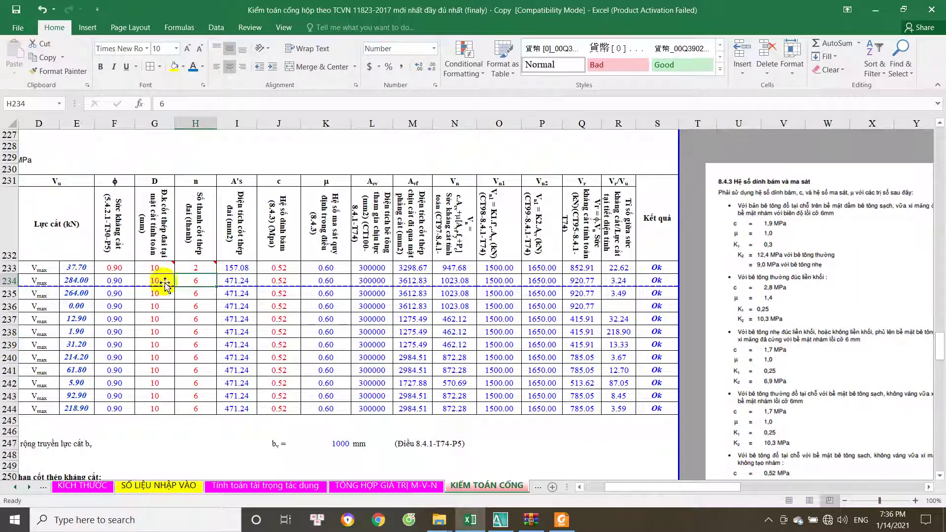
type("2")
key("Return")
- Set the stirrup count n to 1 for all twelve sections in H233 to H244 of the interface shear table
left_click(202, 269)
type("1")
key("Return")
type("1")
key("Return")
type("1")
key("Return")
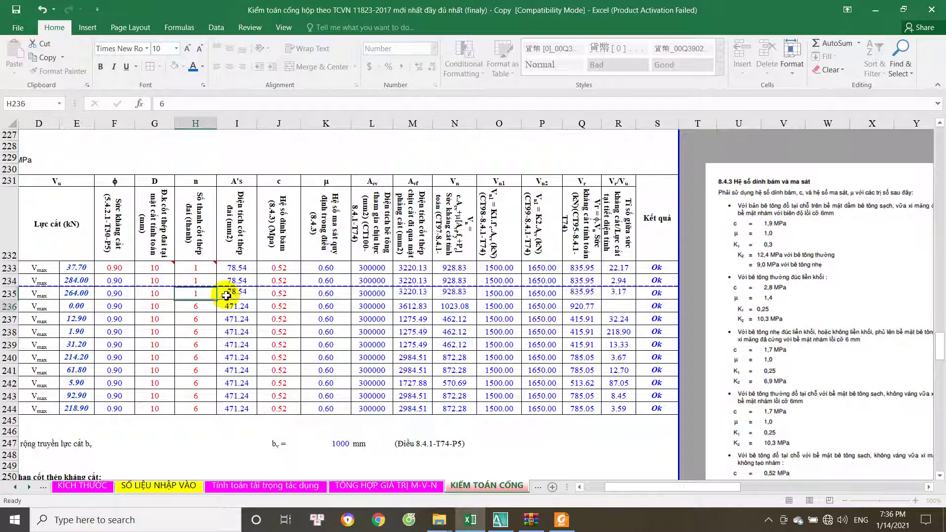
type("1")
key("Return")
type("1")
key("Return")
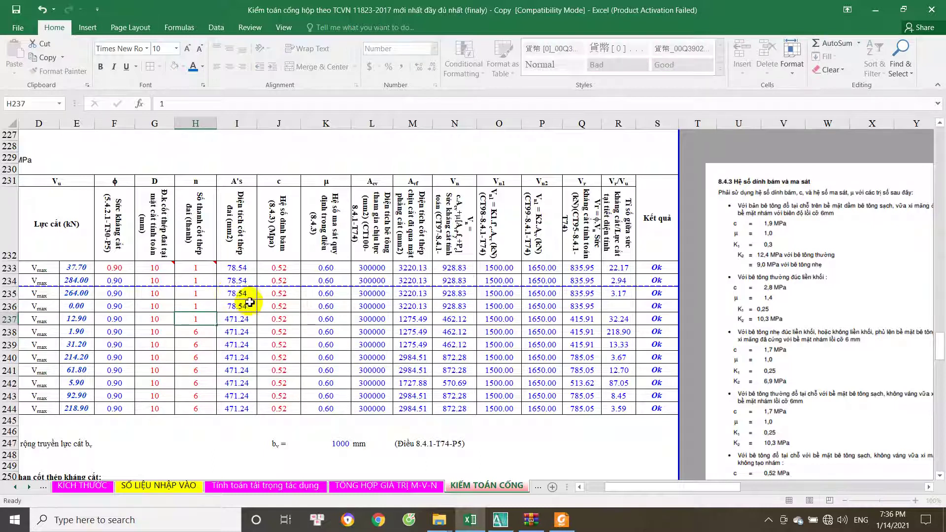
type("1")
key("Return")
type("1")
key("Return")
type("1")
key("Return")
type("1")
key("Return")
type("1")
key("Return")
type("1")
key("Return")
type("1")
key("Return")
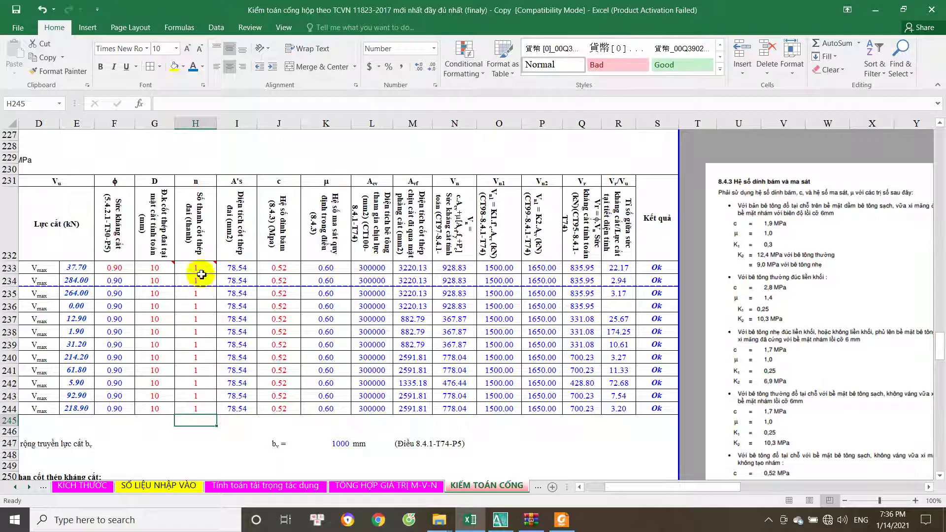
- Switch to the AutoCAD drawing and examine the stirrup positions in section 1-1 and the side wall reinforcement elevation
left_click(506, 522)
scroll(284, 308, "down", 5)
scroll(320, 265, "up", 6)
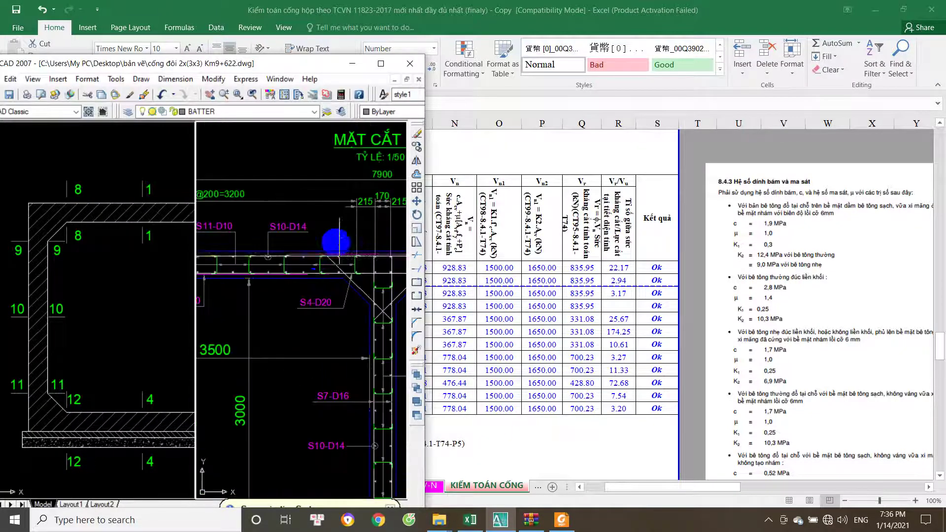
scroll(321, 269, "down", 5)
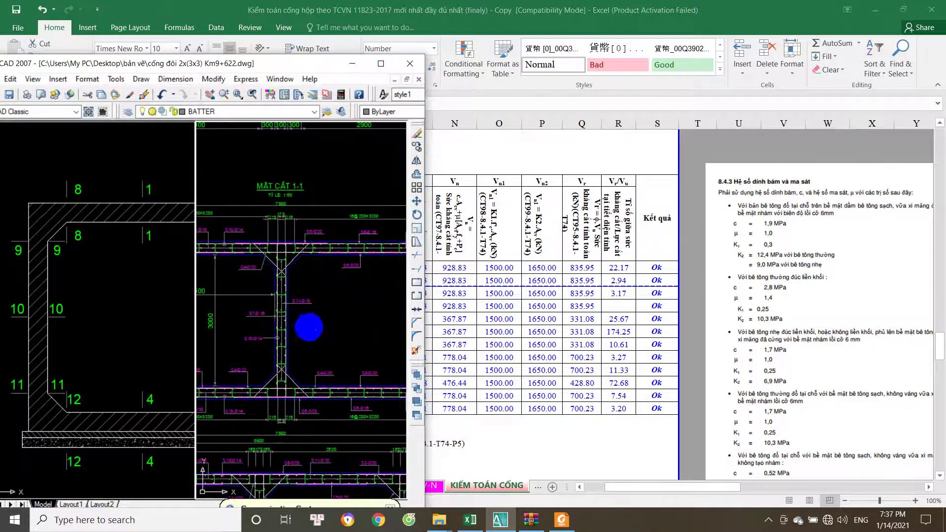
scroll(290, 328, "down", 2)
scroll(267, 305, "up", 5)
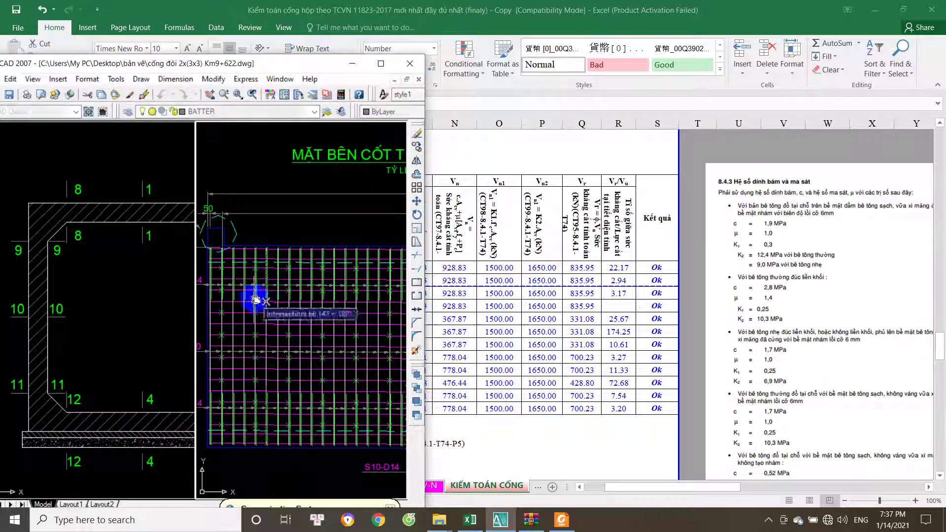
scroll(267, 316, "up", 3)
- Measure the horizontal spacing between adjacent stirrup rows in the side wall elevation with a linear dimension
type("dli")
key("Return")
scroll(274, 281, "up", 3)
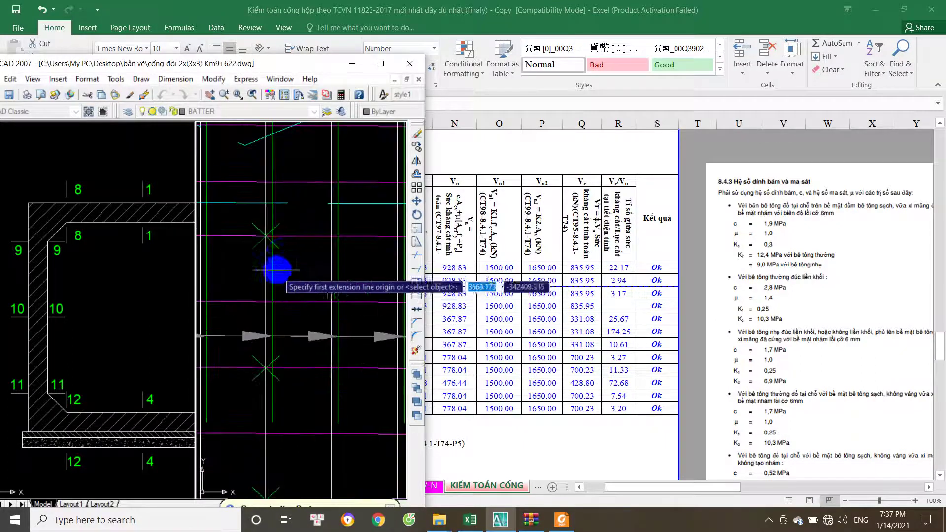
left_click(231, 298)
left_click(266, 296)
scroll(337, 254, "down", 3)
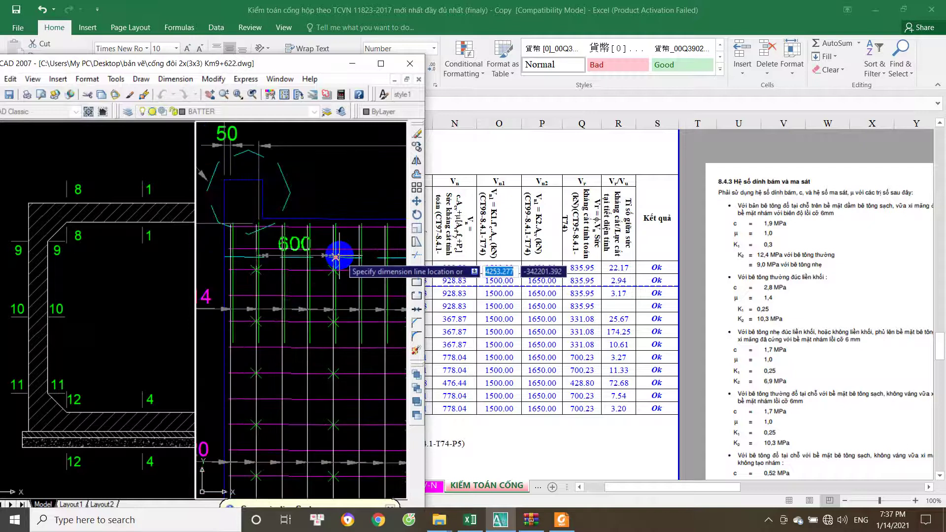
scroll(336, 231, "down", 2)
scroll(252, 246, "up", 2)
- Try to measure the height of the side wall elevation beside its overall vertical dimension with a linear dimension
scroll(252, 246, "down", 4)
scroll(221, 275, "up", 5)
left_click(267, 165)
left_click(267, 422)
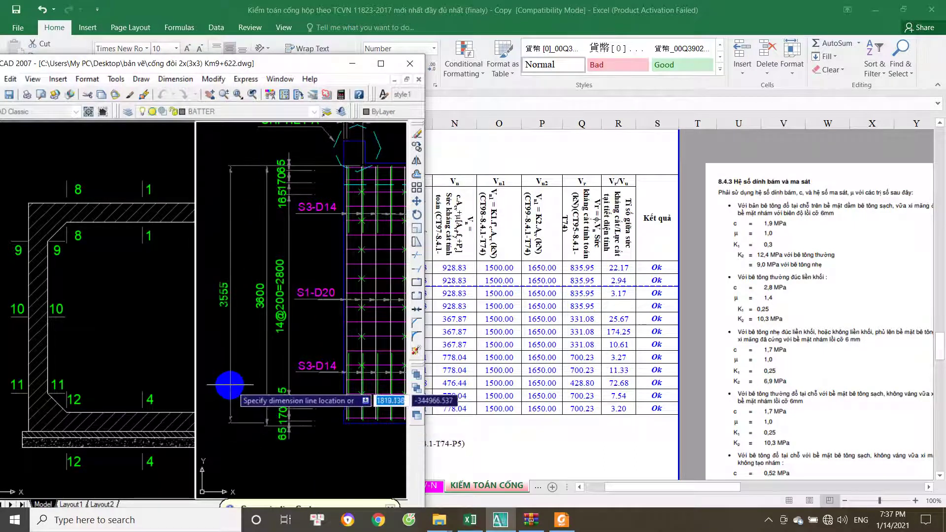
key("Escape")
- Measure the height of the side wall reinforcement elevation, from bottom to top, with a linear dimension
scroll(246, 389, "up", 2)
key("Return")
left_click(277, 444)
scroll(222, 148, "down", 2)
scroll(281, 217, "up", 2)
left_click(298, 202)
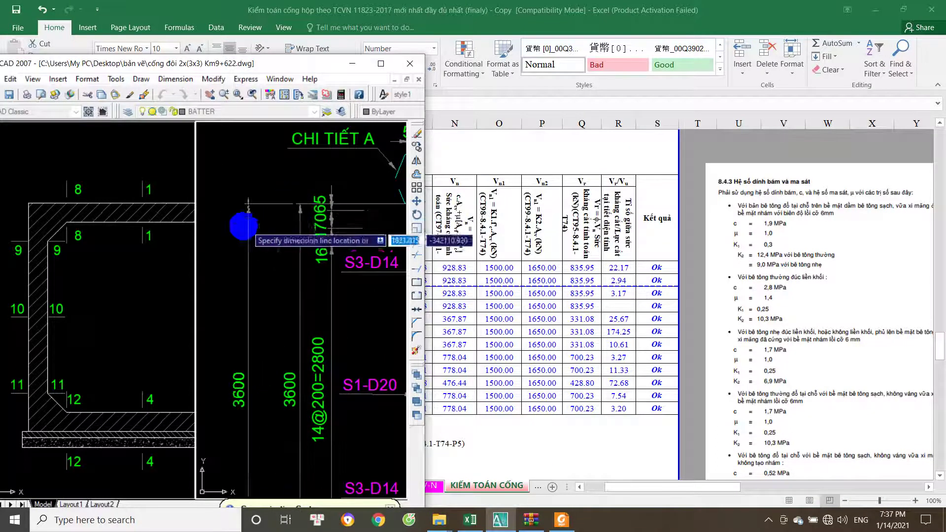
scroll(246, 246, "down", 3)
- Switch to the Excel workbook and set the stirrup count n to 2 for all twelve sections in H233 to H244
key("alt+Tab")
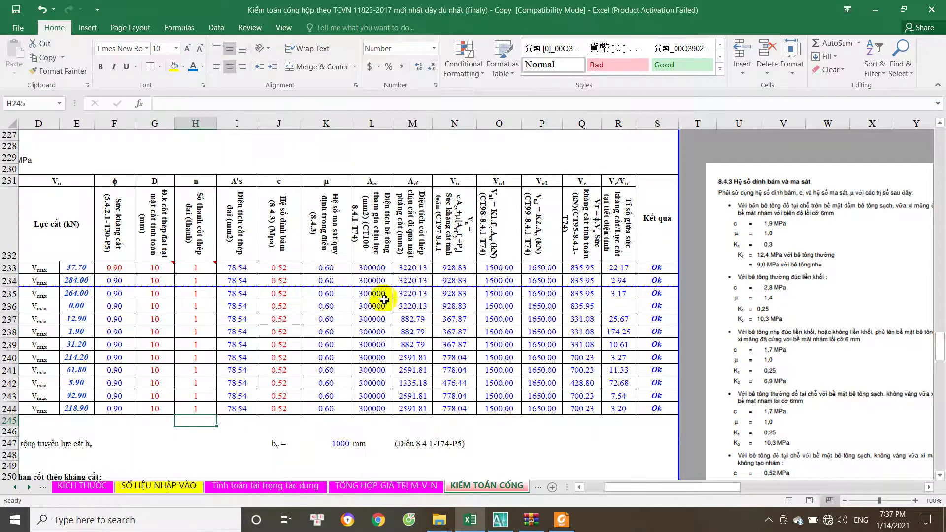
left_click(201, 268)
type("2")
key("Return")
left_click_drag(216, 274, 222, 408)
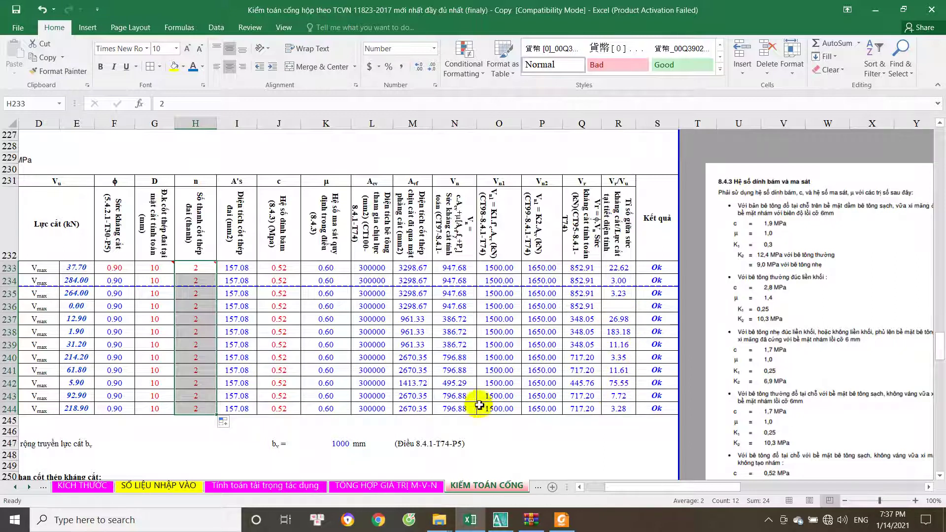
- Switch to the AutoCAD drawing and examine the stirrup arrangement in the wall and slabs of the culvert cross-section
left_click(500, 519)
scroll(249, 262, "down", 3)
scroll(274, 258, "up", 4)
scroll(315, 252, "up", 4)
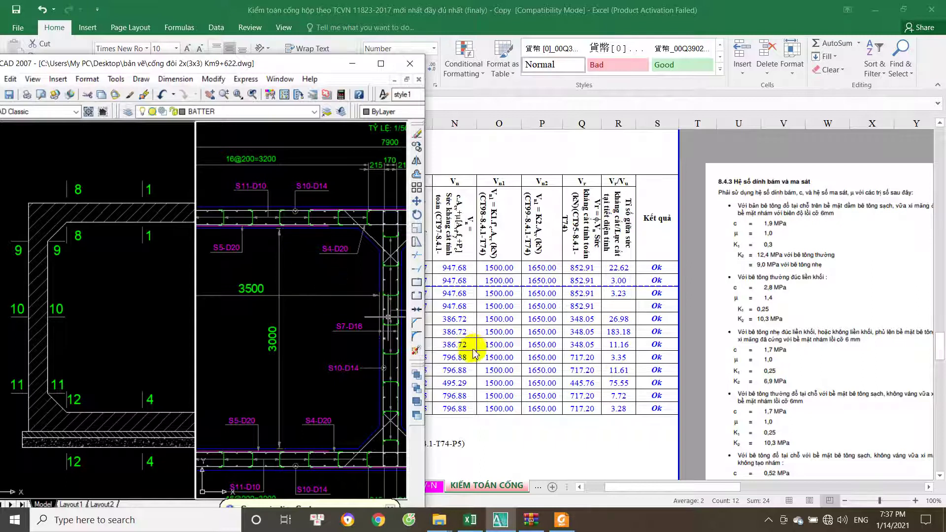
left_click_drag(327, 290, 333, 270)
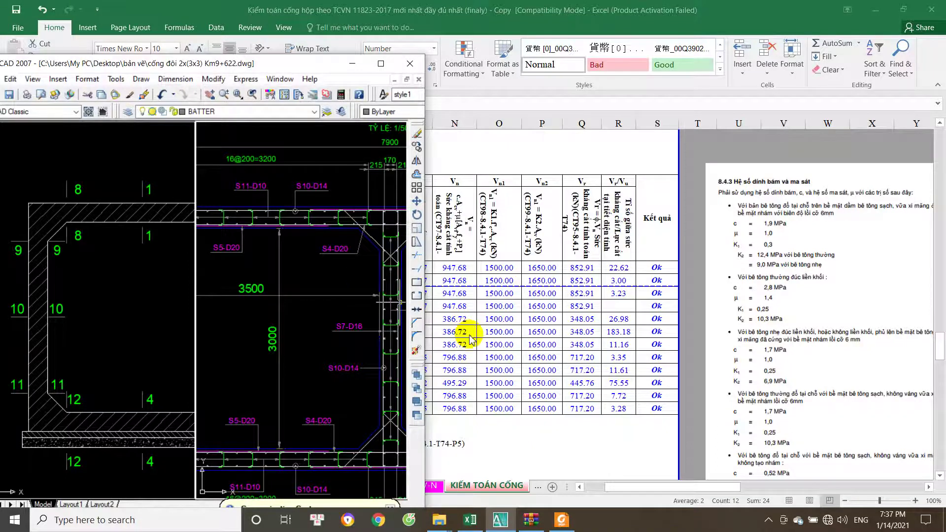
- Switch back to the Excel workbook and check the available options for the cohesion coefficient c in J233
key("alt+Tab")
scroll(465, 338, "down", 3)
scroll(310, 336, "up", 3)
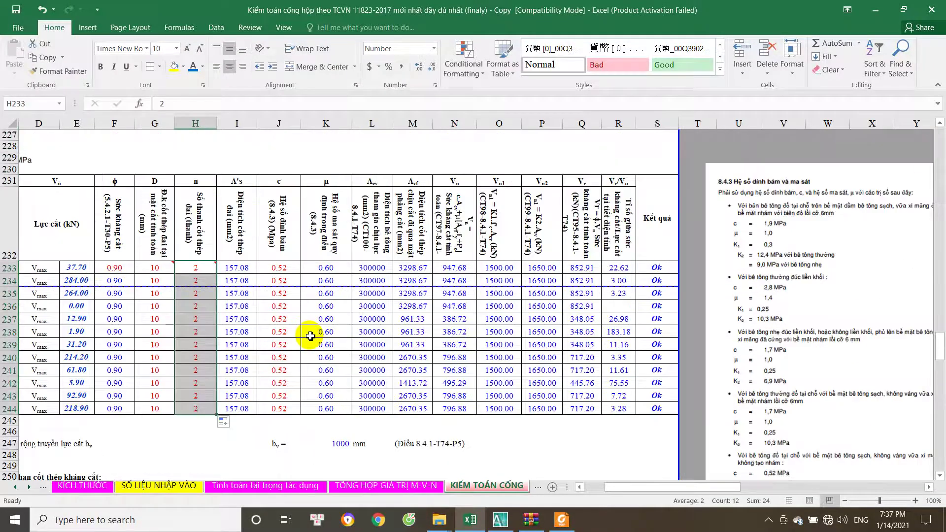
left_click(287, 270)
left_click(307, 269)
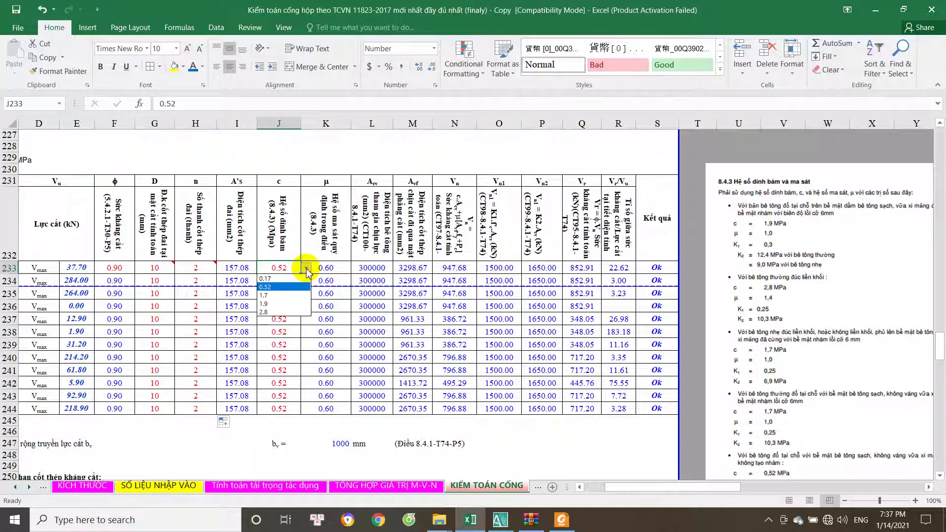
left_click(289, 271)
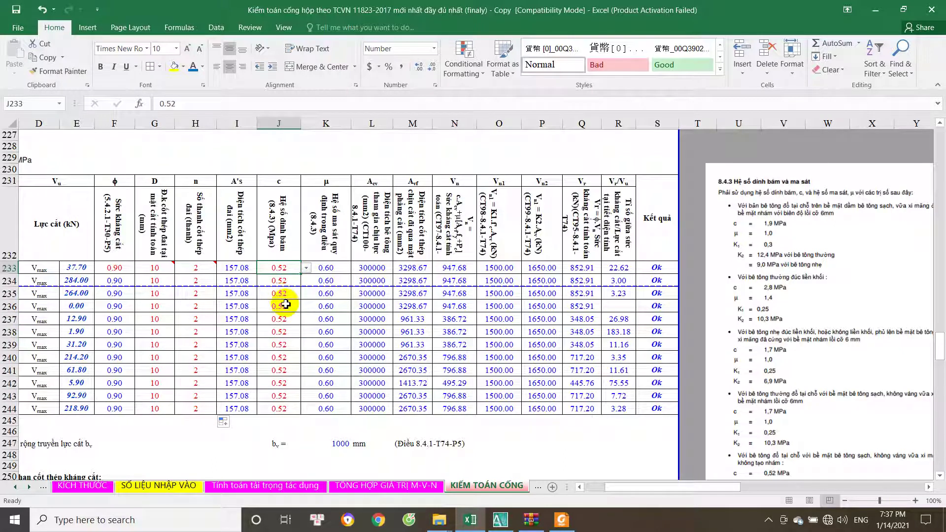
- Compare the table's c and μ columns with the clause 8.4.3 coefficients c, μ, K1 and K2 listed above the table
scroll(287, 304, "up", 4)
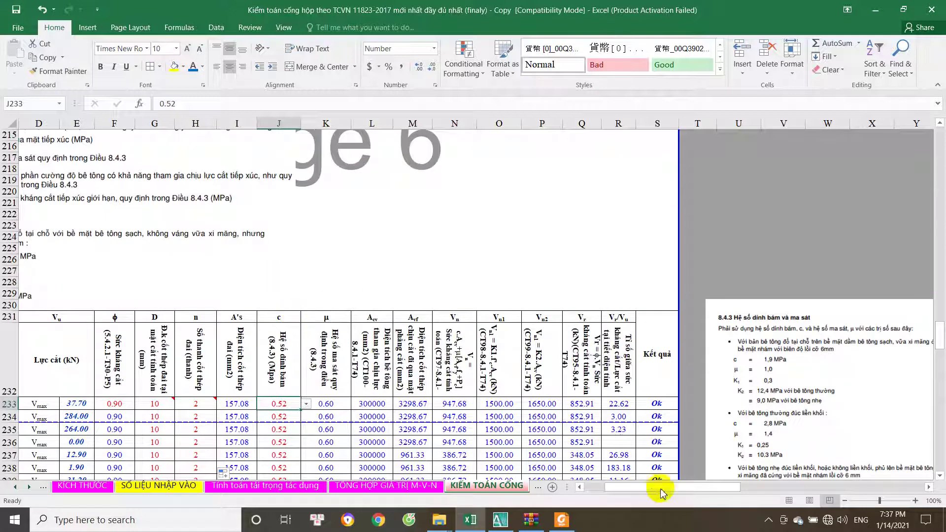
left_click_drag(660, 488, 641, 489)
scroll(191, 310, "up", 2)
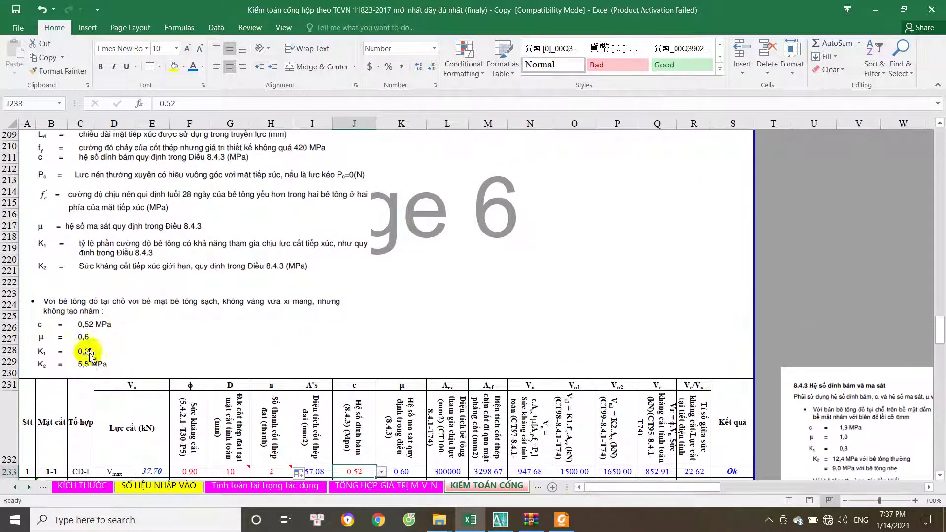
scroll(85, 363, "down", 3)
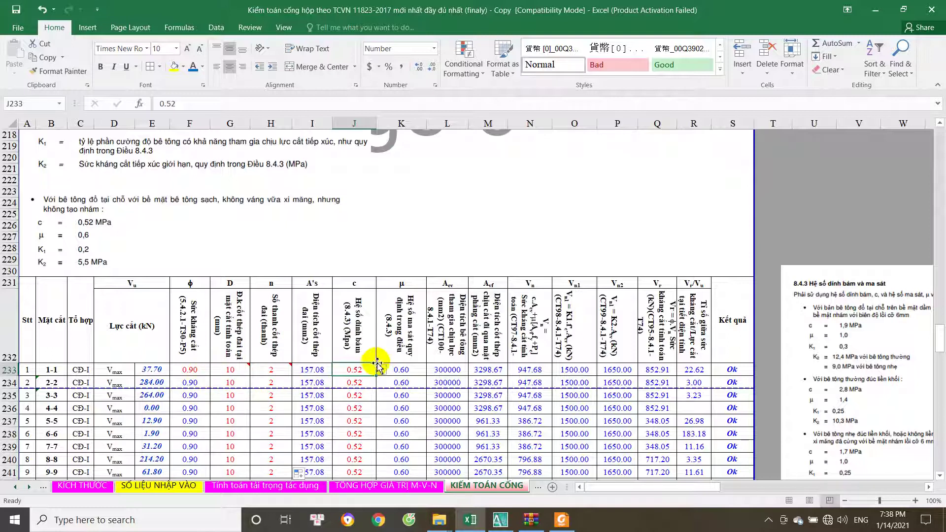
scroll(276, 345, "up", 3)
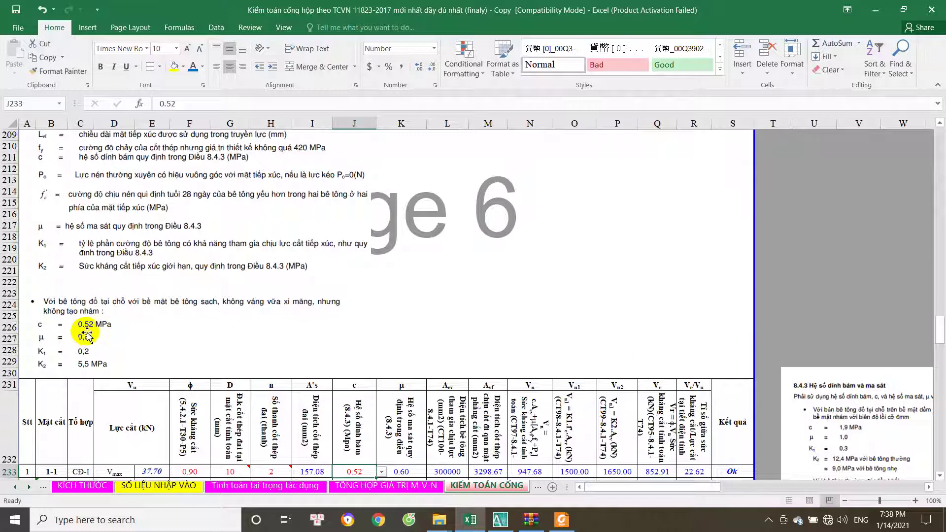
scroll(157, 340, "down", 2)
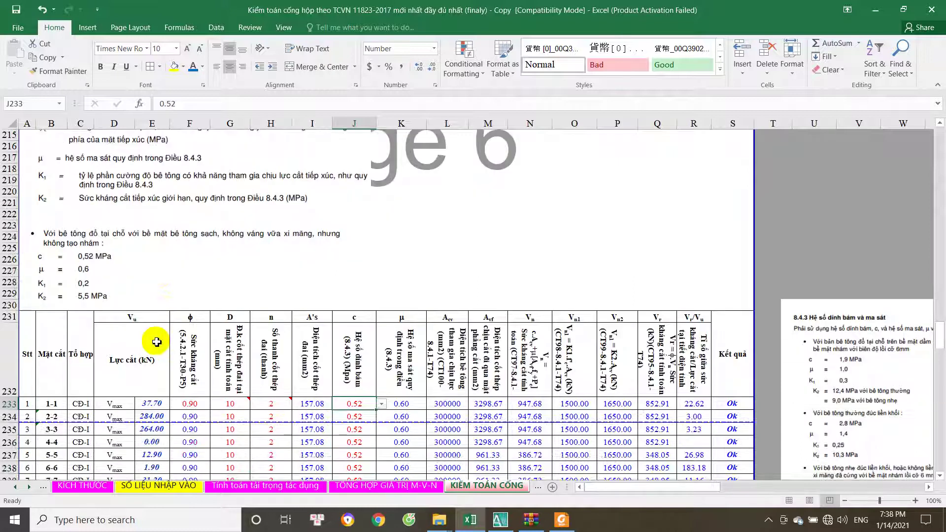
- Go to the maximum stirrup spacing check in section IV and inspect the result formula for section 1-1 in P269
scroll(157, 342, "down", 6)
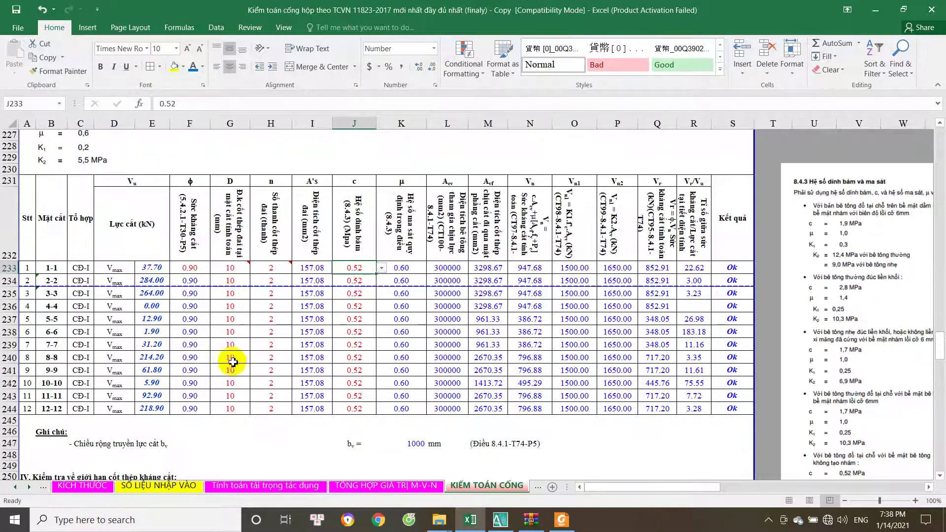
scroll(235, 366, "down", 6)
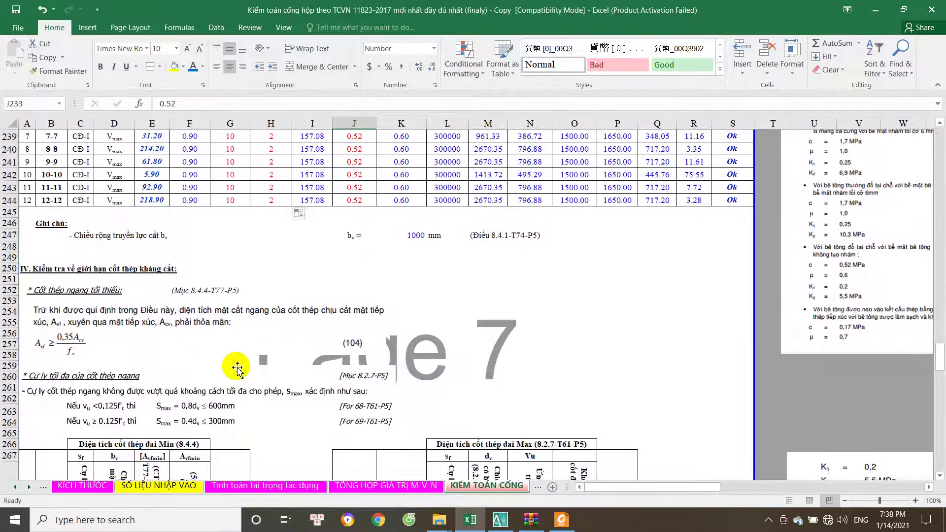
scroll(238, 367, "down", 3)
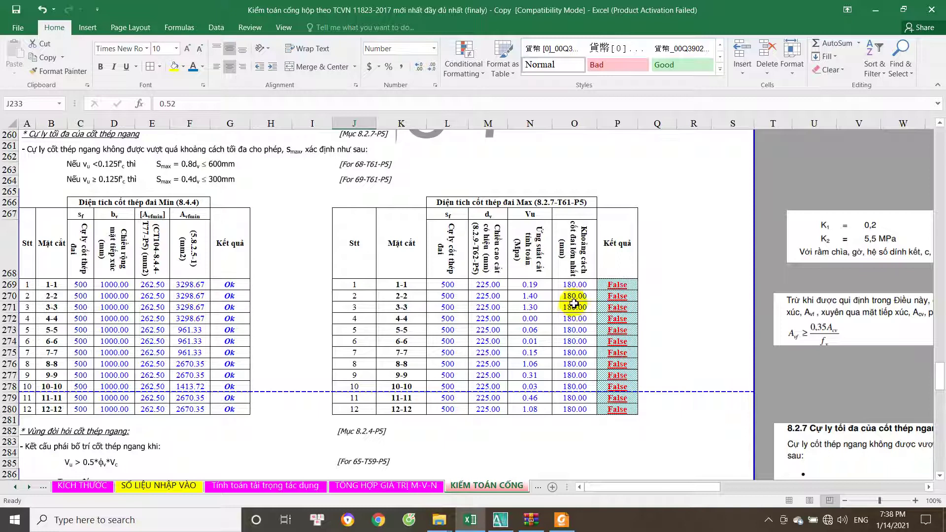
left_click(574, 286)
left_click(615, 284)
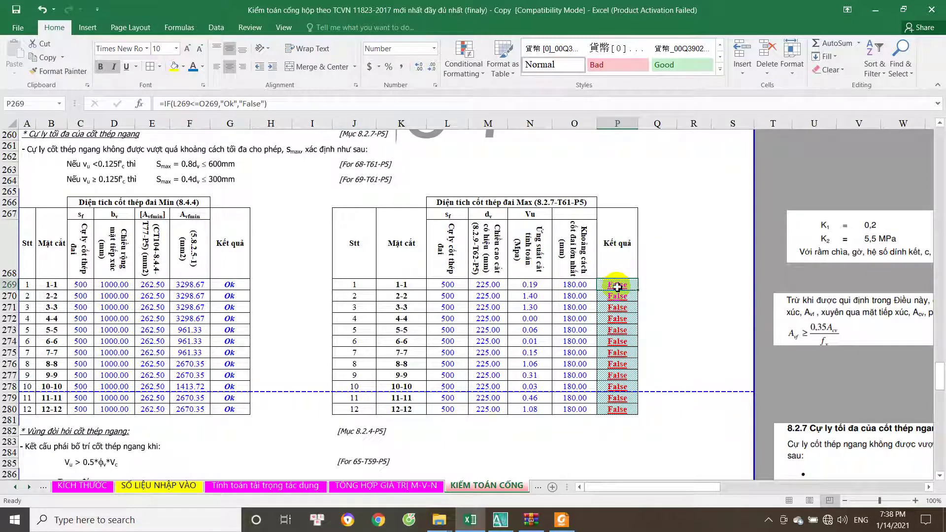
double_click(616, 285)
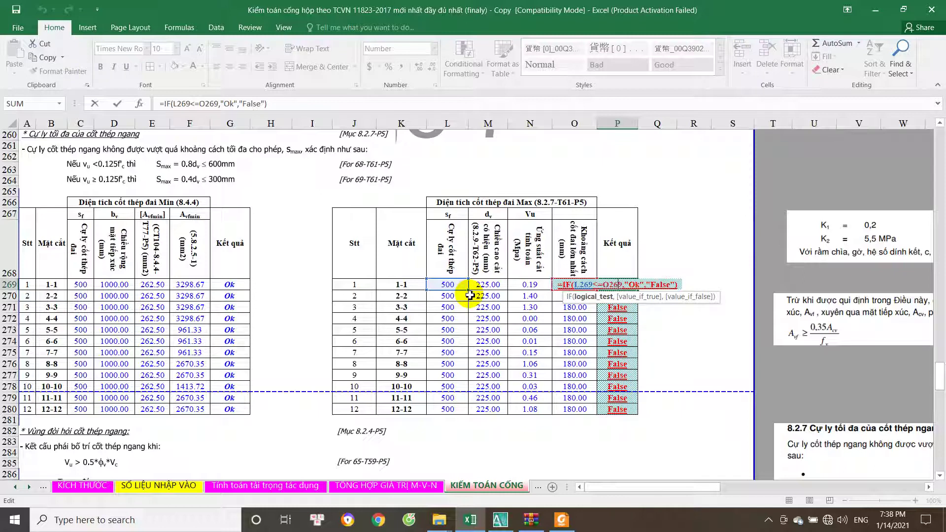
- Inspect the stirrup spacing formula in L269 of the maximum spacing table, leaving it unedited
left_click(448, 285)
double_click(447, 285)
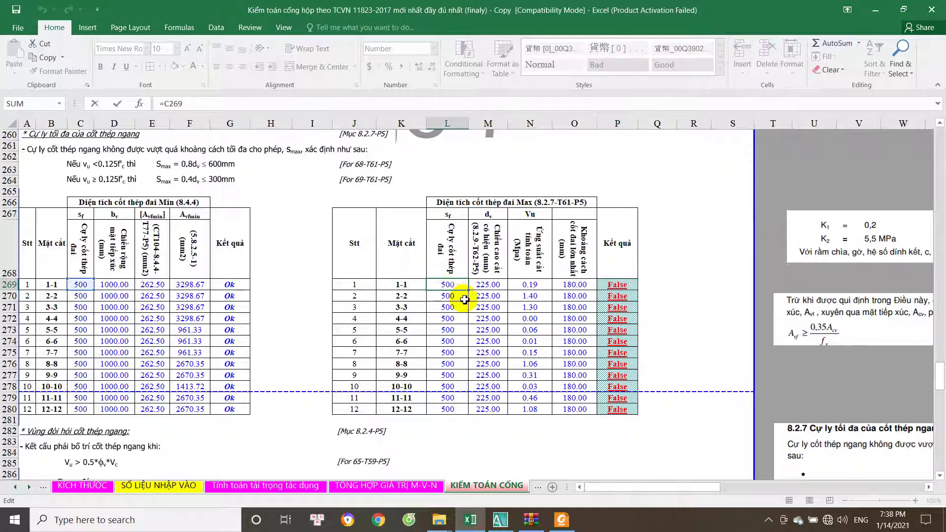
scroll(464, 300, "up", 7)
scroll(464, 299, "up", 7)
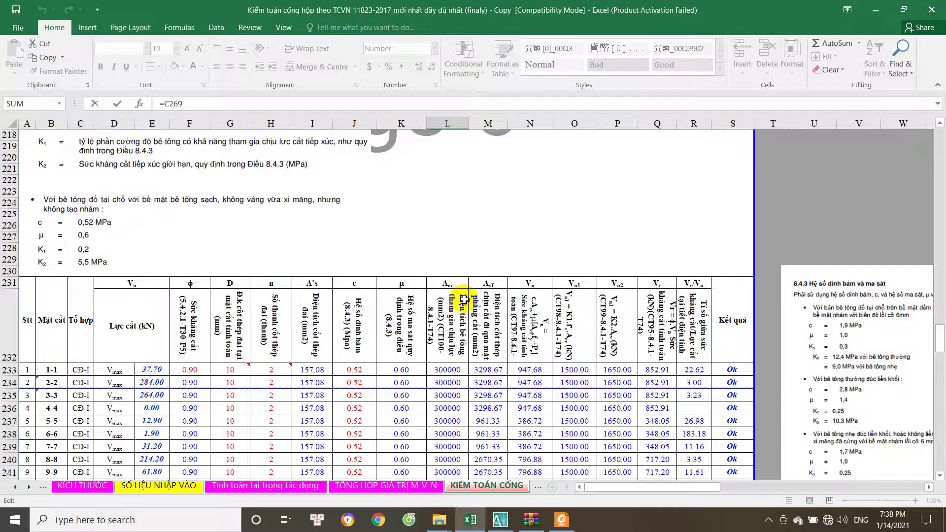
scroll(464, 299, "down", 14)
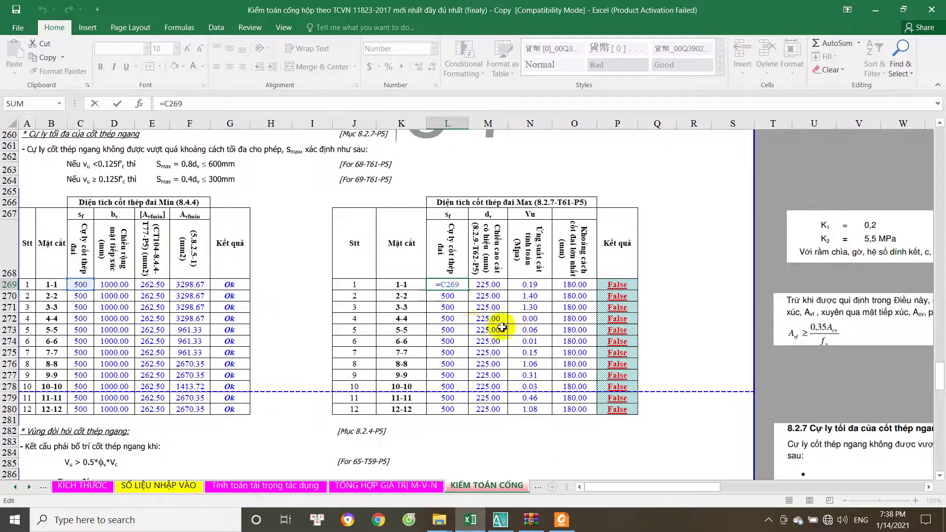
key("Escape")
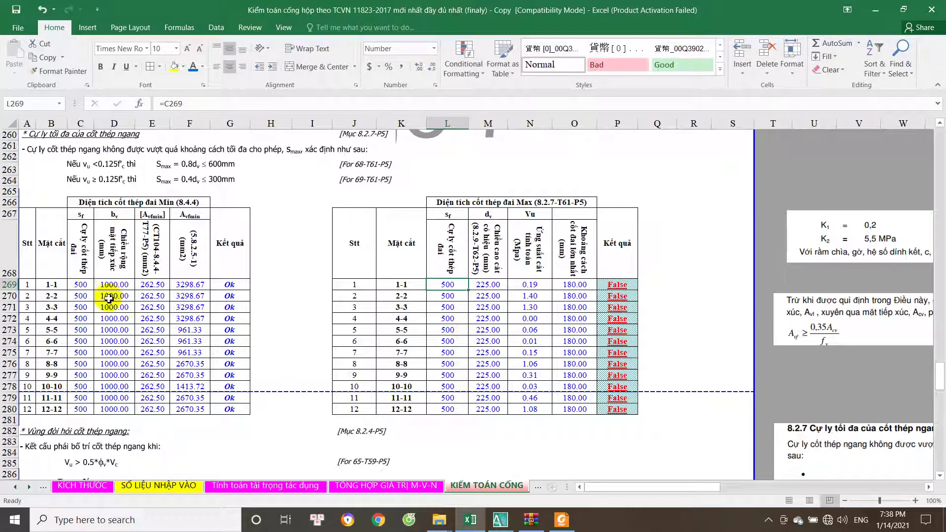
- Inspect the stirrup spacing formula in C269 and the cells it references in the interface shear table
double_click(80, 284)
scroll(113, 330, "up", 2)
scroll(113, 329, "up", 9)
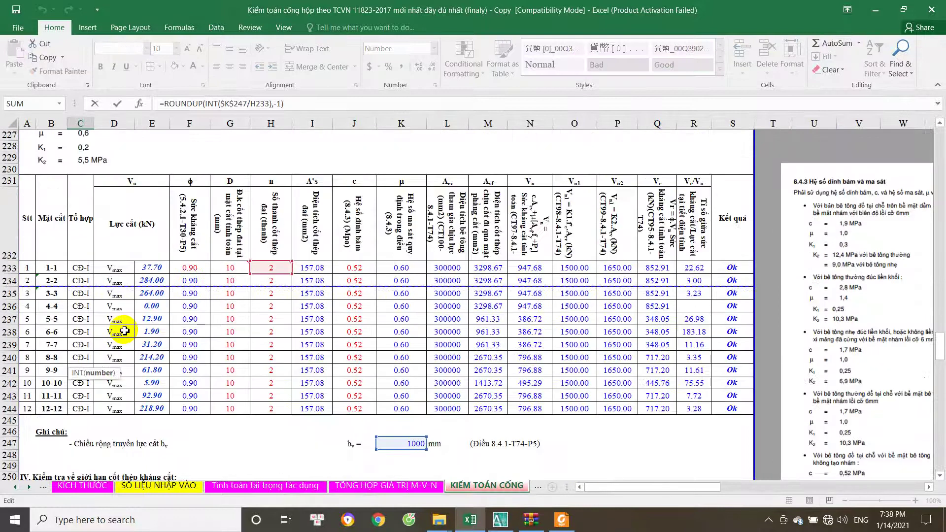
scroll(124, 331, "down", 10)
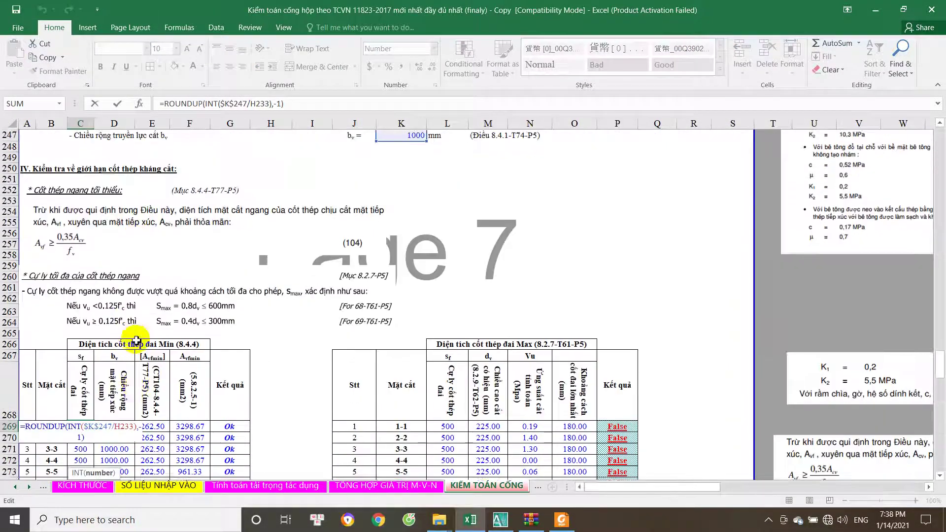
key("Escape")
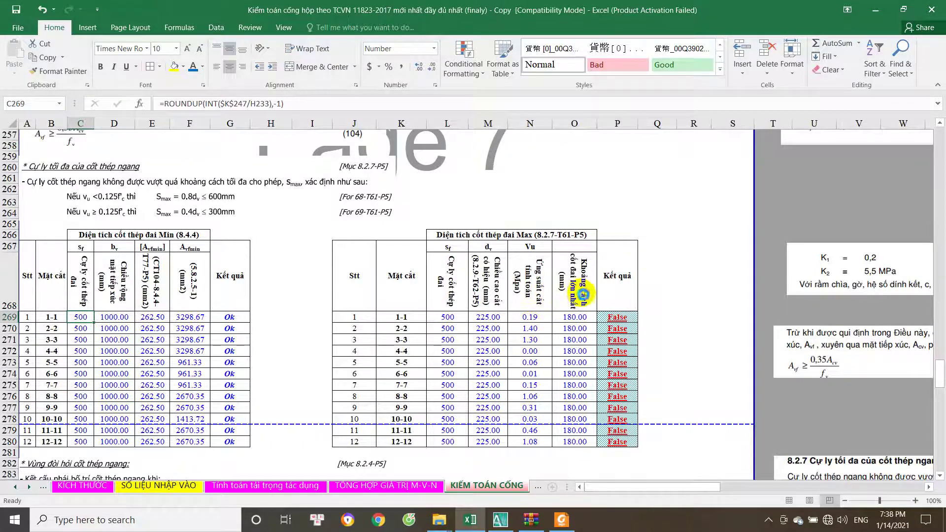
- Inspect the maximum allowed stirrup spacing formula for section 1-1 in O269
double_click(582, 317)
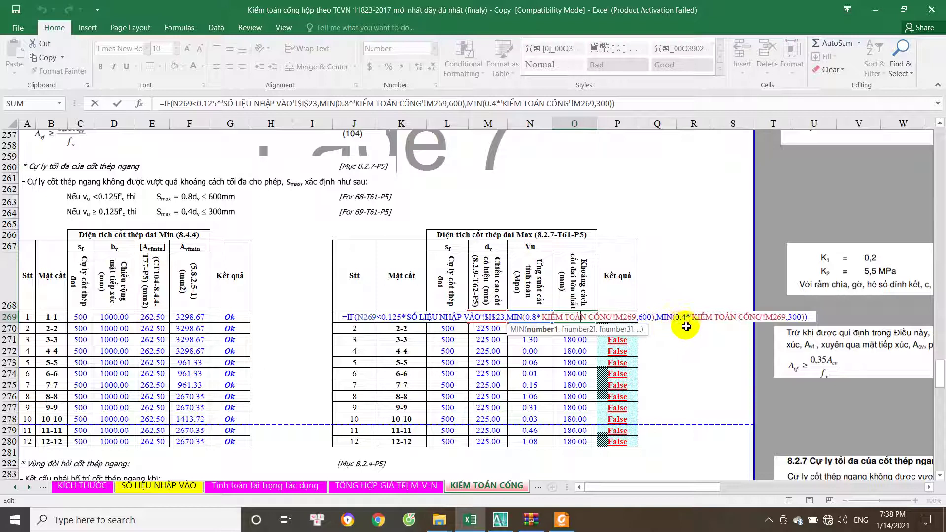
key("Escape")
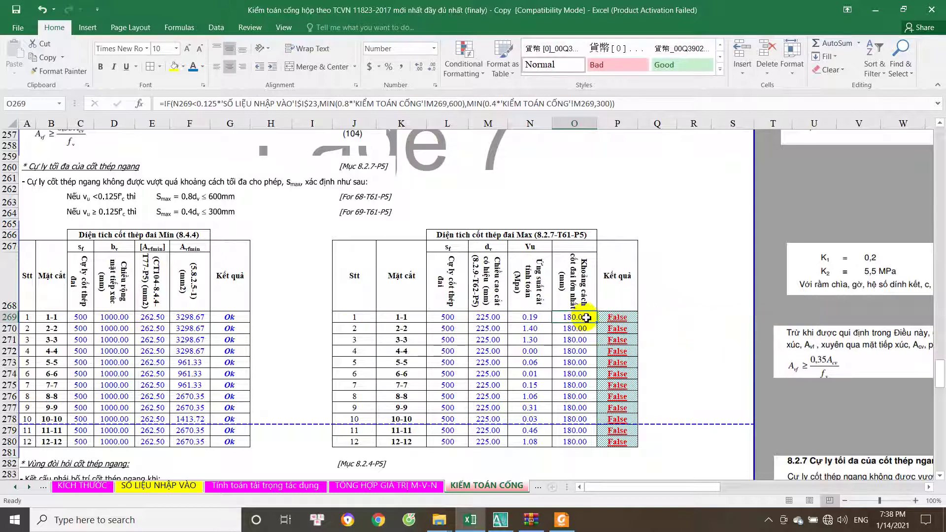
double_click(586, 317)
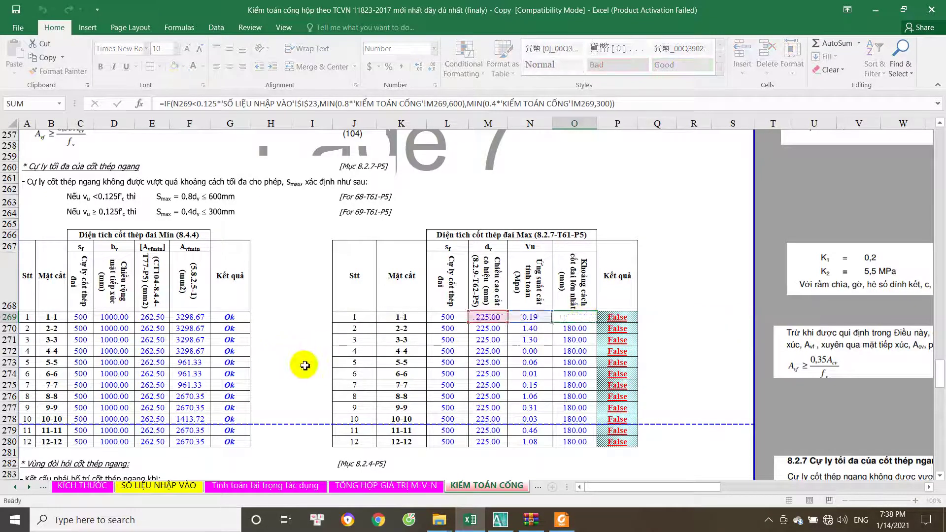
key("Escape")
- Select the stirrup count in H233 of the interface shear table and switch to the AutoCAD drawing to examine the stirrups
scroll(304, 365, "up", 5)
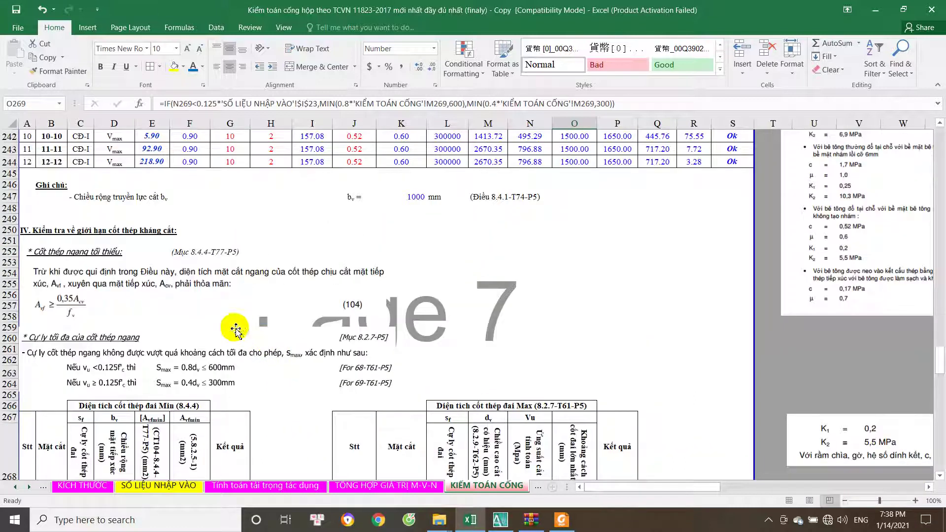
scroll(235, 329, "up", 6)
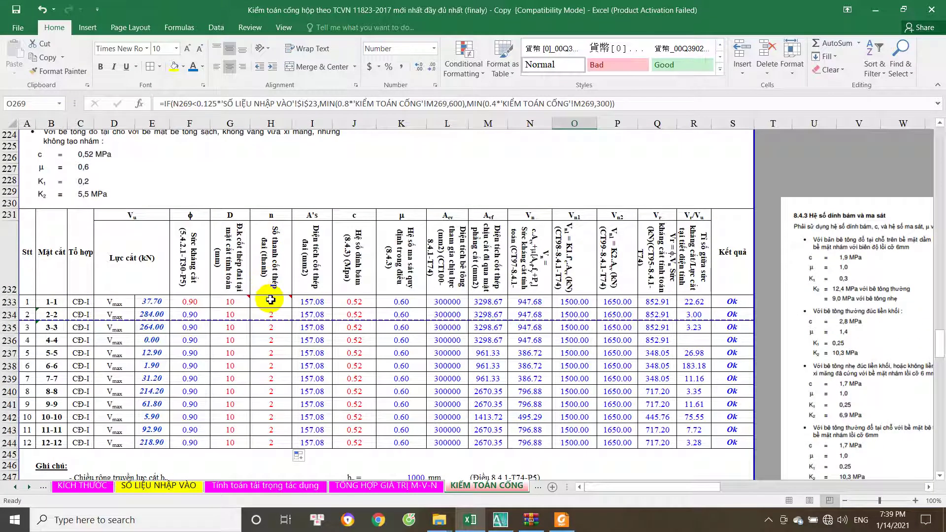
left_click(270, 299)
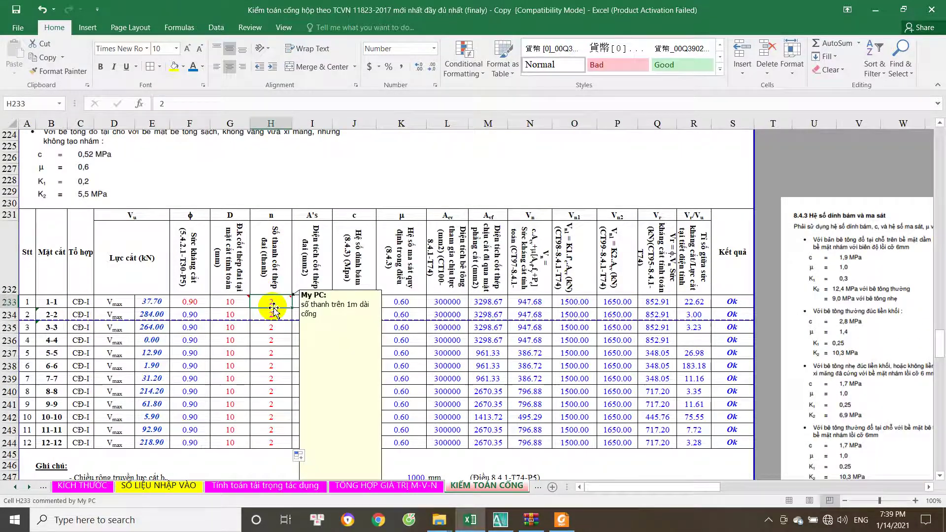
left_click(500, 519)
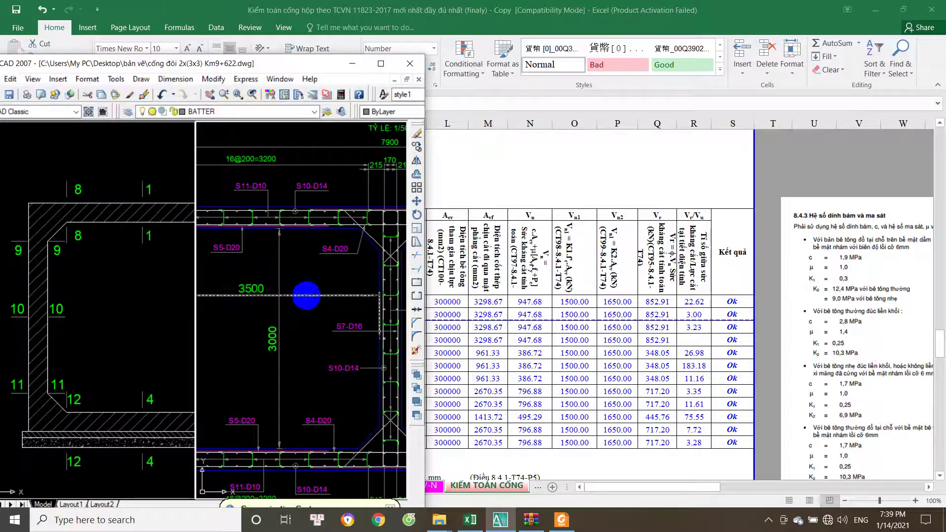
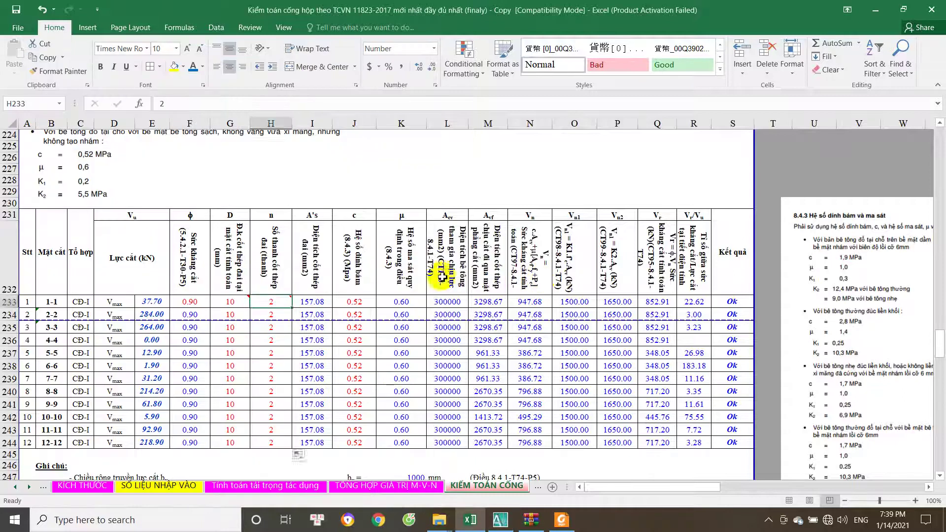
- Try a stirrup count of 6 for section 1-1 in H233 and check the stirrup spacing tables
left_click(536, 276)
scroll(336, 312, "up", 2)
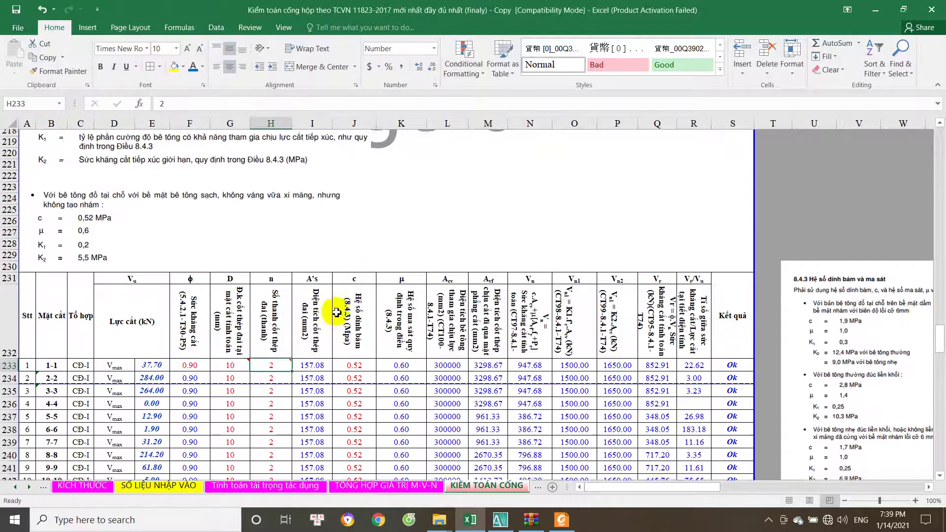
scroll(336, 312, "down", 3)
mouse_move(286, 272)
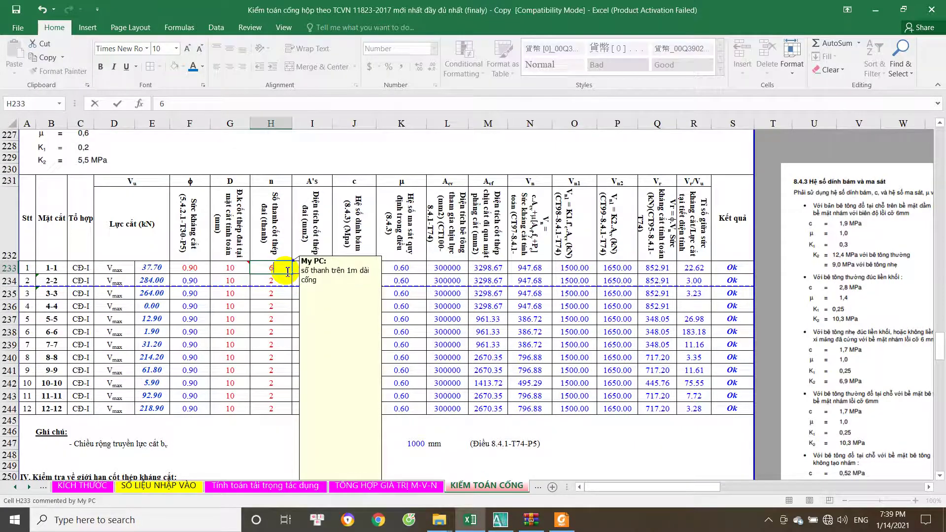
left_click(278, 280)
scroll(280, 283, "down", 4)
scroll(280, 284, "down", 2)
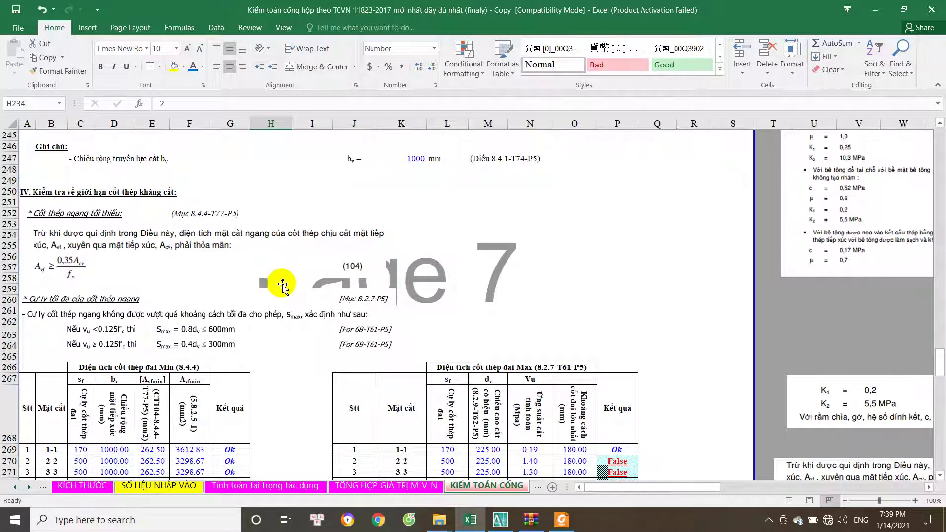
- Try a stirrup count of 5 for section 1-1 in H233 and check its maximum spacing result
scroll(282, 285, "up", 6)
left_click(263, 266)
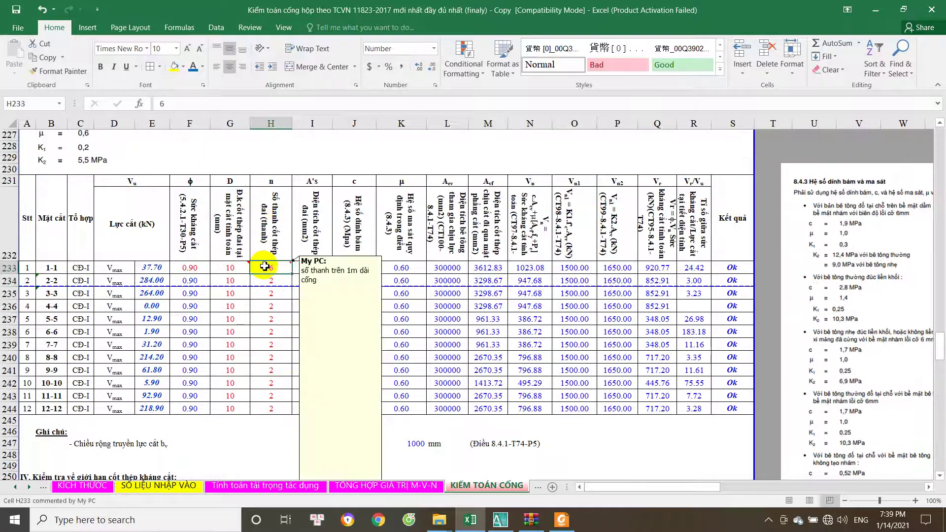
left_click(275, 280)
scroll(281, 289, "down", 6)
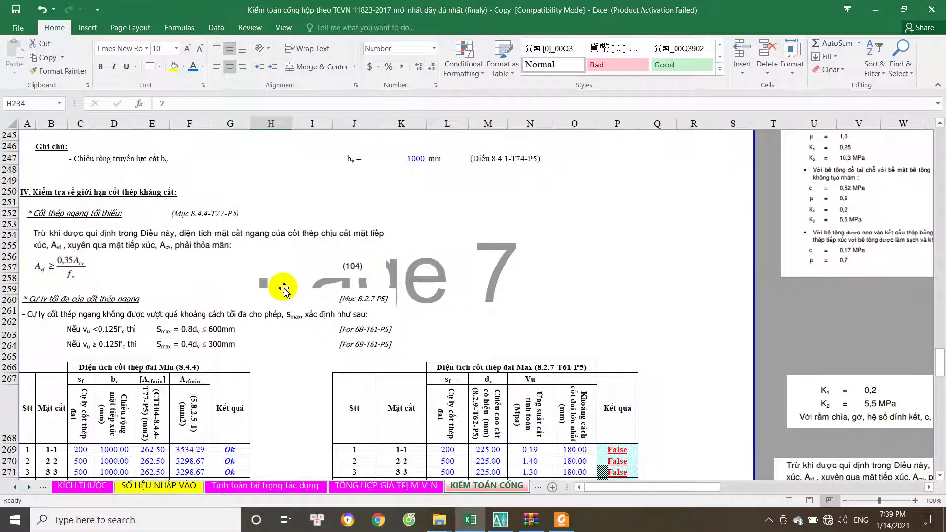
scroll(285, 289, "down", 1)
scroll(284, 287, "up", 4)
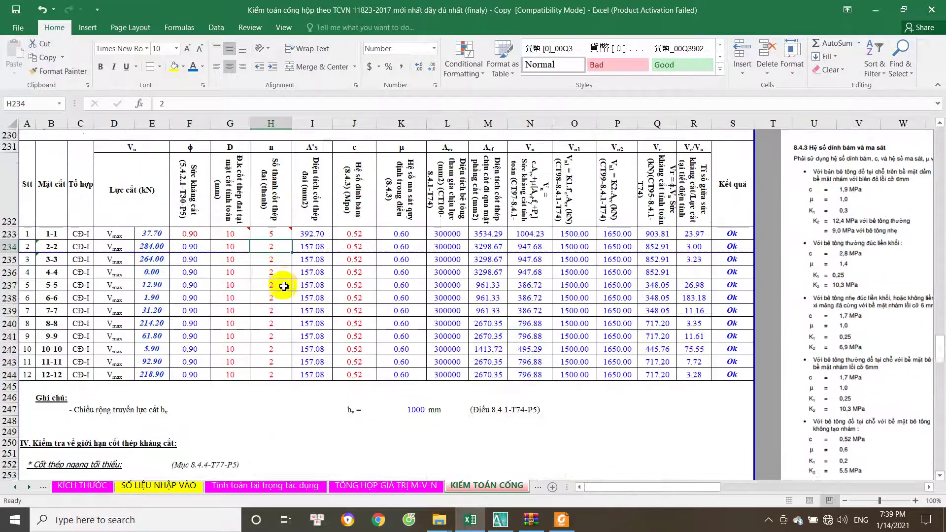
- Set the stirrup count in H233 to 6 and fill it down to H244 for all twelve sections
left_click(237, 302)
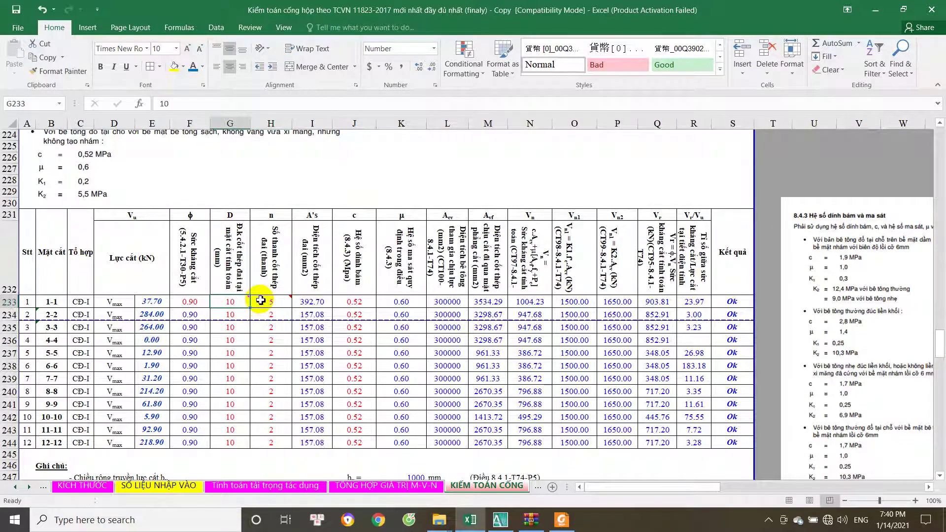
left_click(270, 302)
type("6")
key("ctrl+Return")
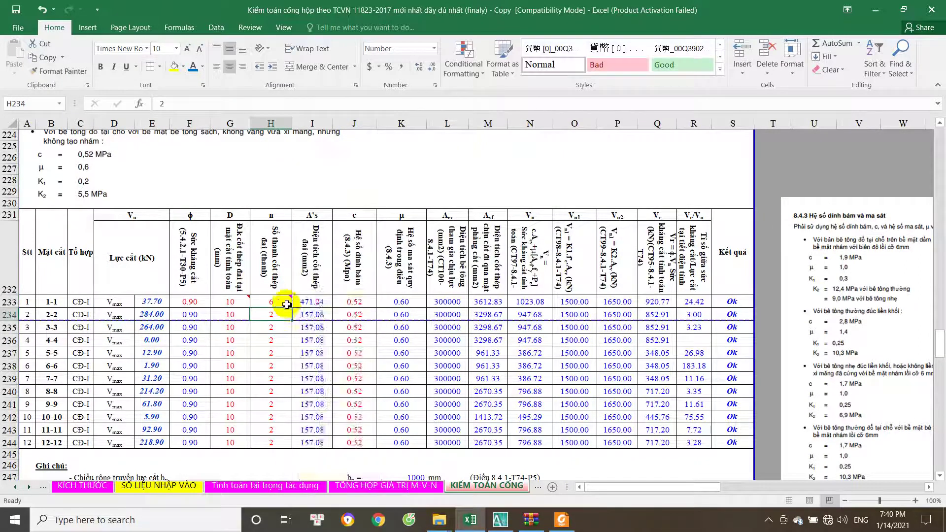
left_click_drag(294, 309, 283, 442)
- Review the stirrup spacing tables, the stirrup requirement table and the crack control table, including the section 1-1 check formula in P338
scroll(295, 419, "down", 12)
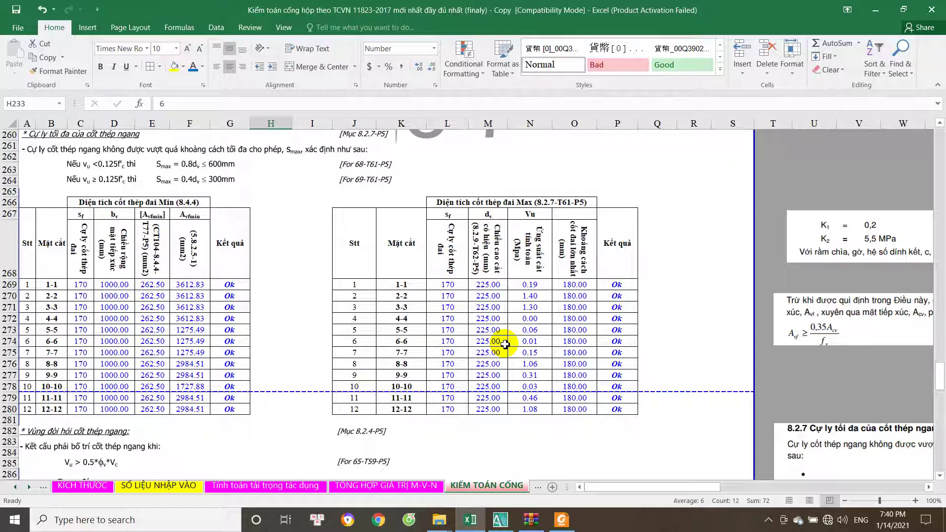
scroll(398, 352, "up", 5)
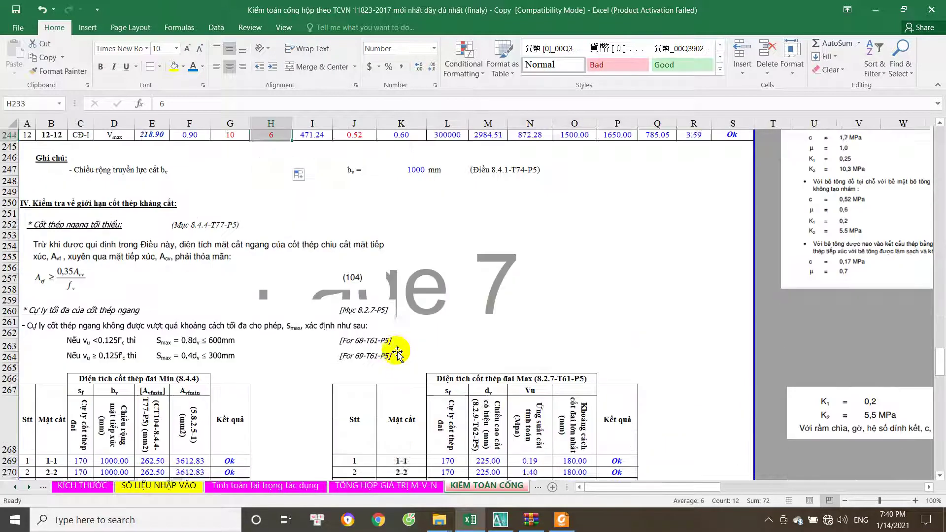
scroll(398, 352, "up", 6)
scroll(397, 350, "down", 15)
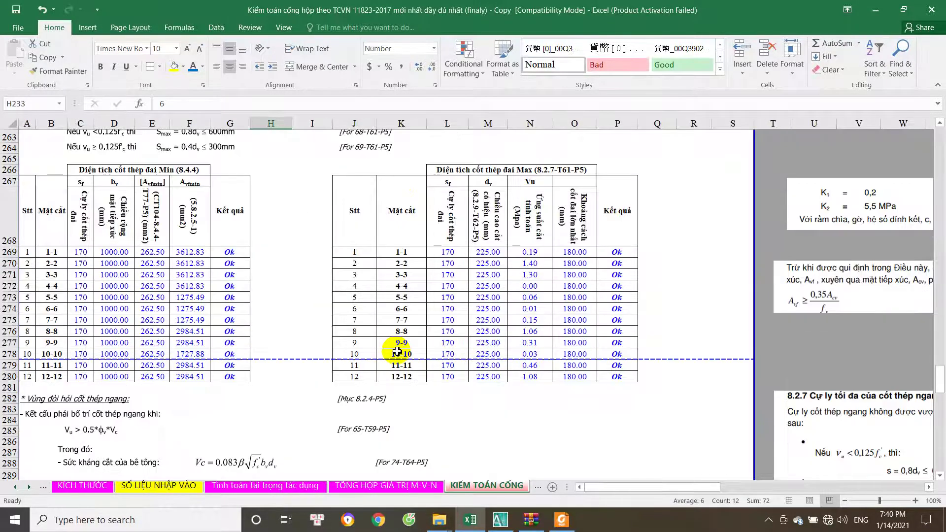
scroll(320, 335, "down", 5)
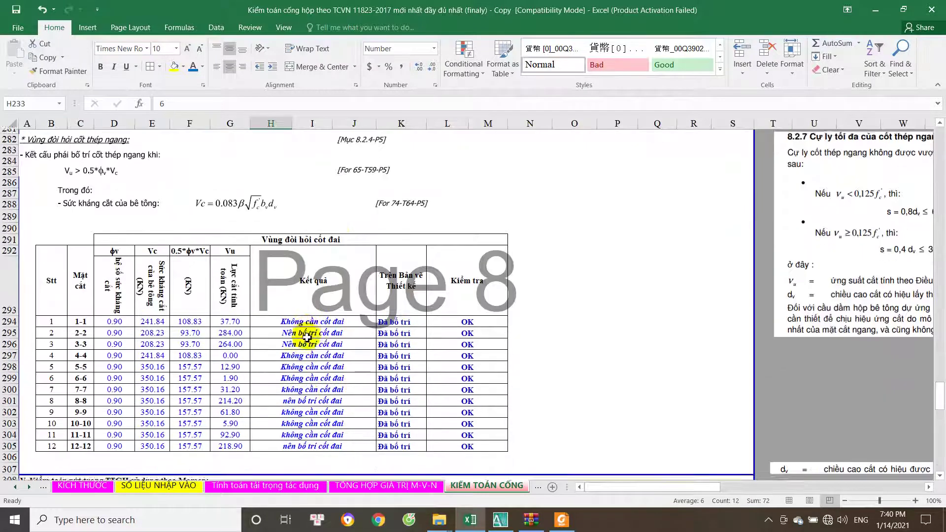
scroll(300, 286, "down", 12)
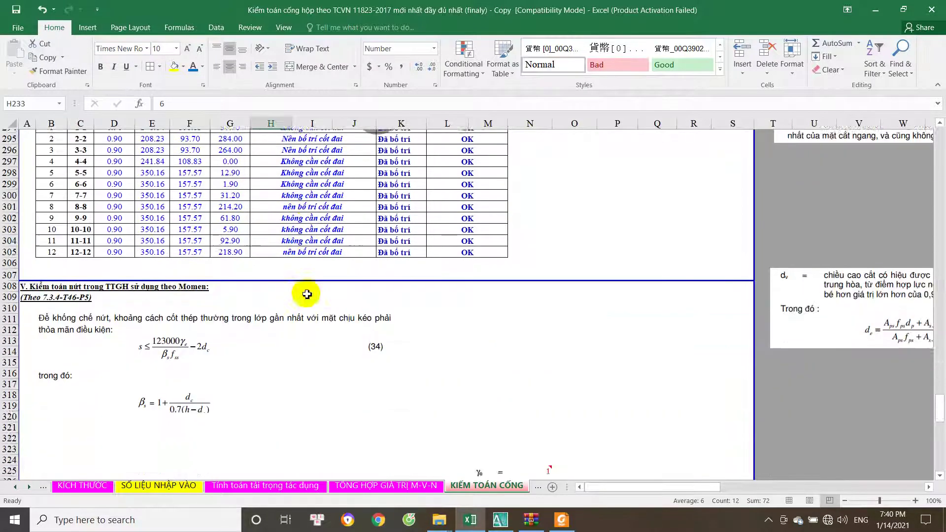
scroll(306, 297, "down", 4)
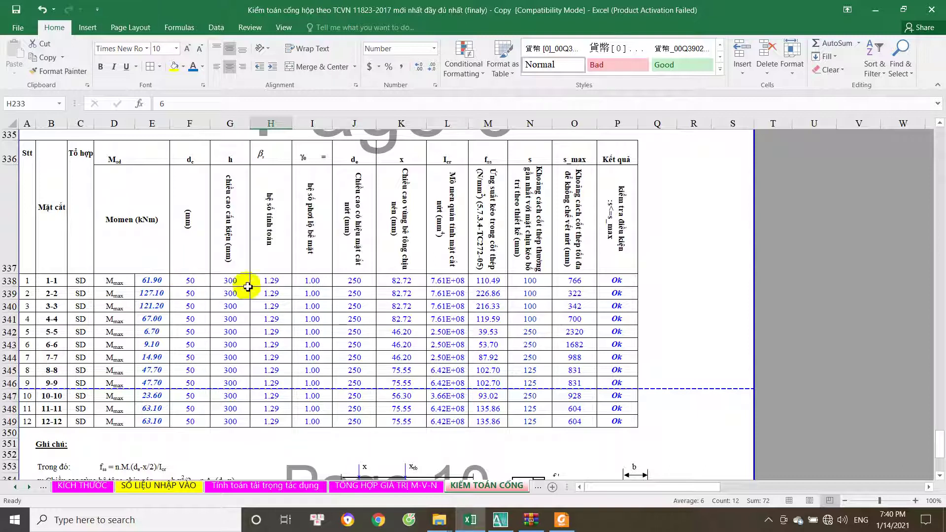
left_click(607, 281)
scroll(447, 328, "down", 2)
scroll(447, 328, "up", 2)
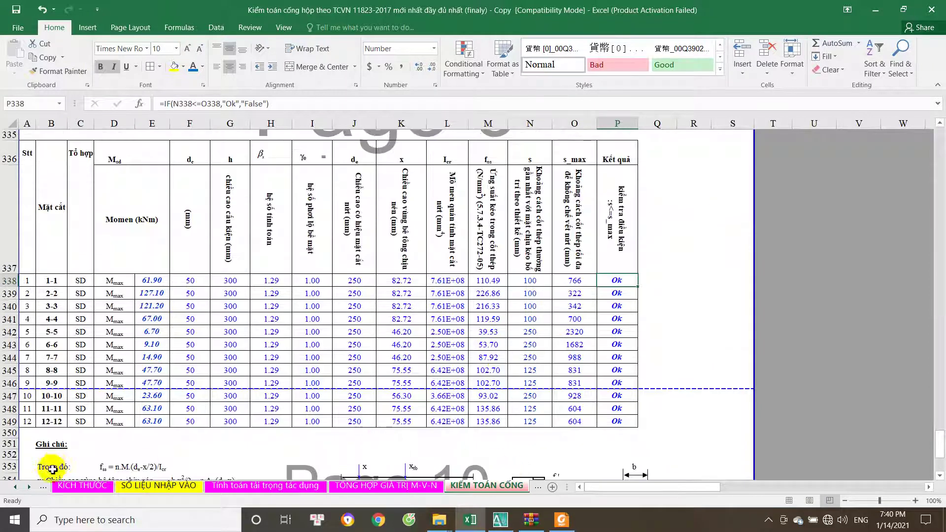
- View the phục lục sheet with the spring coefficients and return to the KIỂM TOÁN CỐNG sheet
left_click(29, 487)
left_click(482, 486)
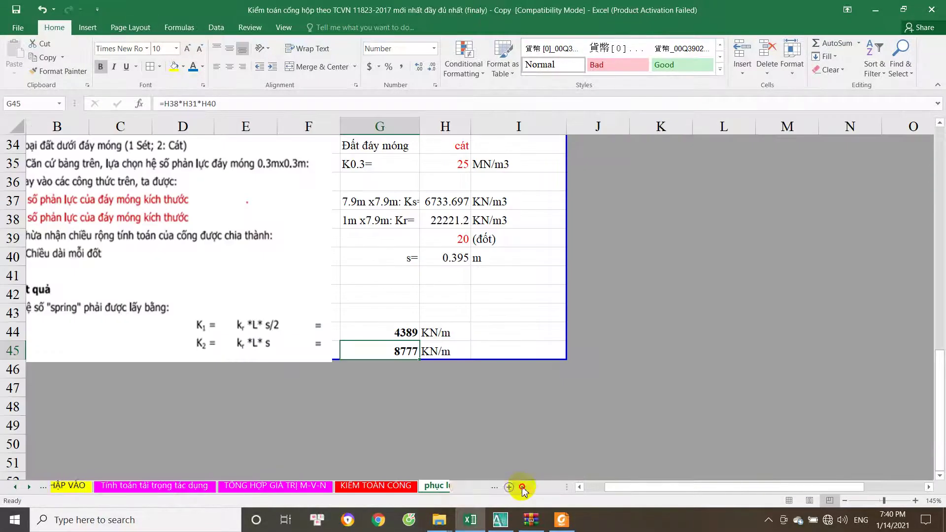
left_click(517, 487)
left_click(396, 486)
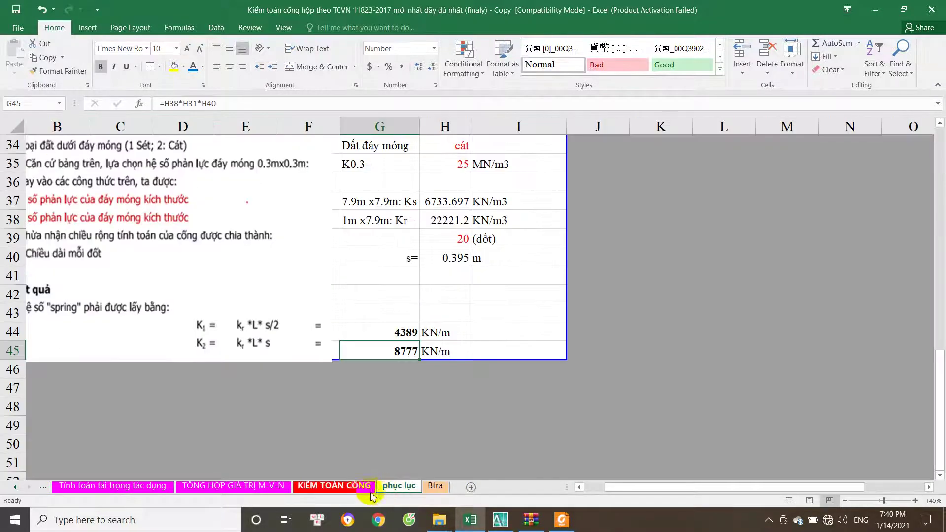
left_click(334, 486)
- Go back to the maximum stirrup spacing table and open the allowed spacing formula in O269 to examine its limits
scroll(635, 378, "down", 2)
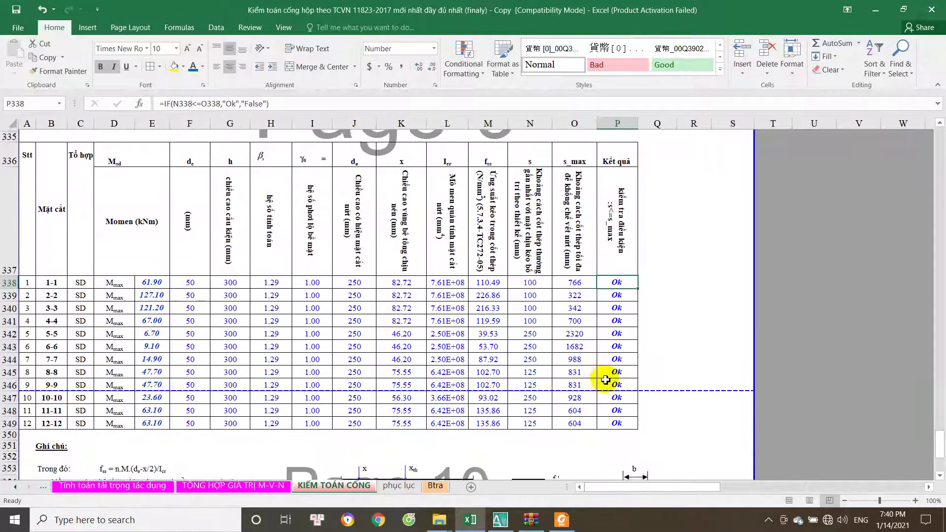
scroll(537, 408, "up", 16)
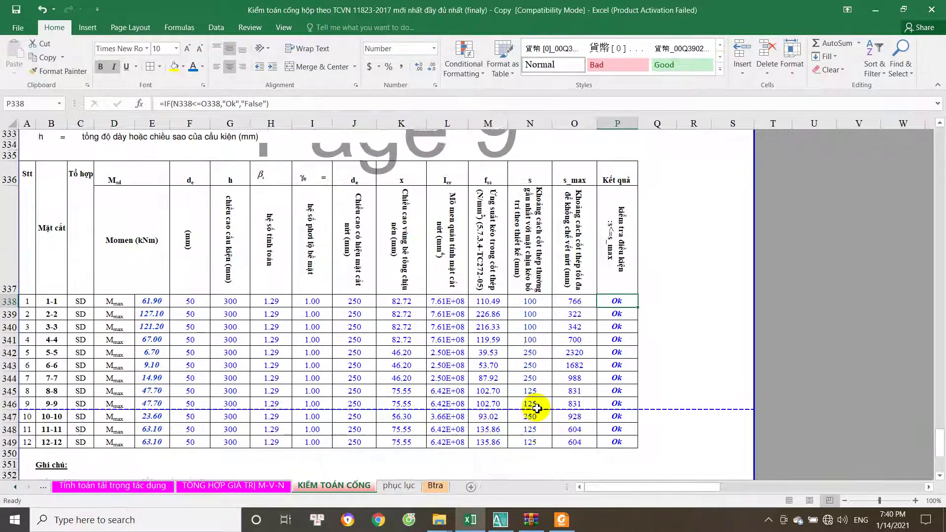
scroll(519, 396, "up", 13)
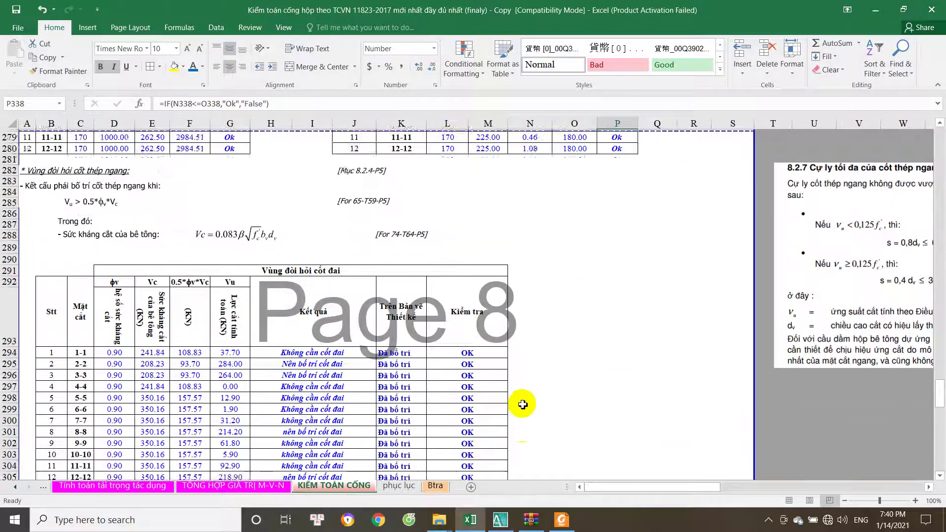
scroll(522, 404, "up", 4)
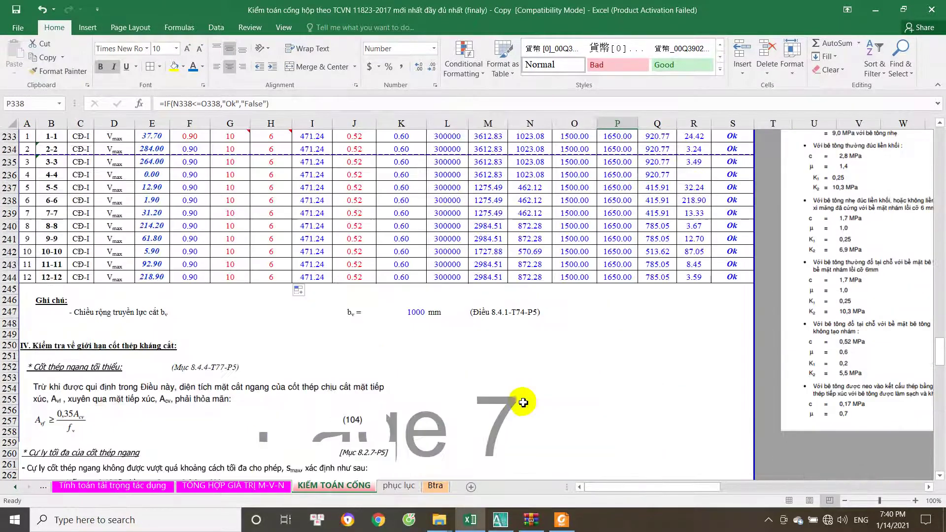
scroll(525, 404, "down", 4)
scroll(151, 259, "down", 2)
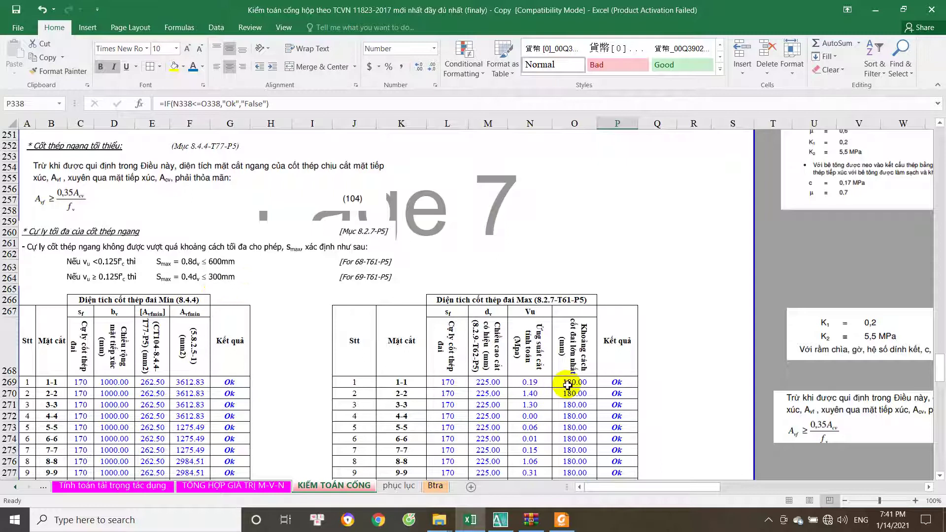
double_click(567, 384)
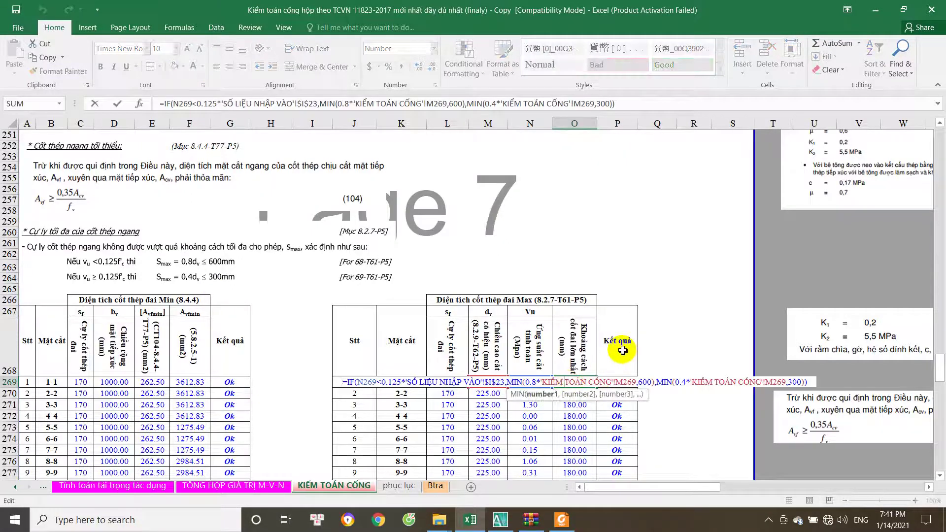
scroll(622, 350, "up", 4)
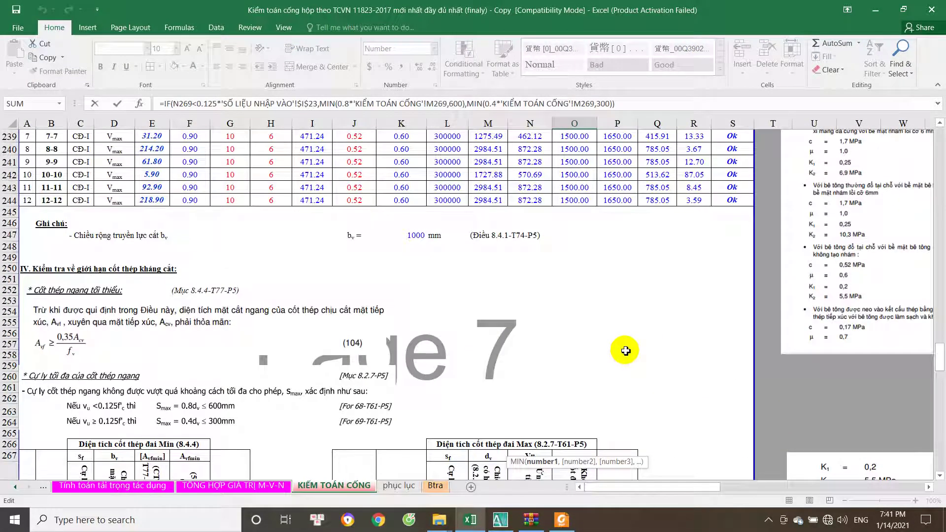
scroll(625, 351, "down", 4)
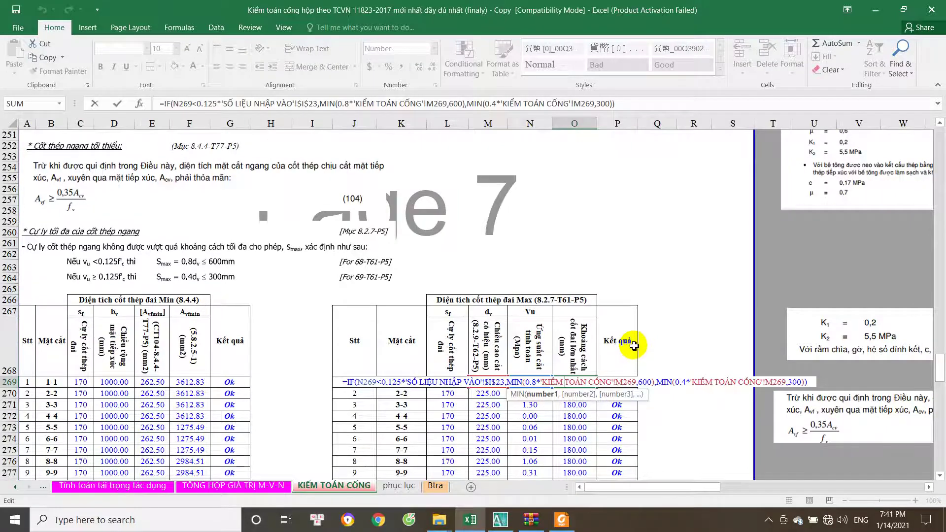
- Compare the O269 formula with the interface shear table and the earlier shear resistance calculation, leaving the formula unedited
scroll(633, 346, "up", 11)
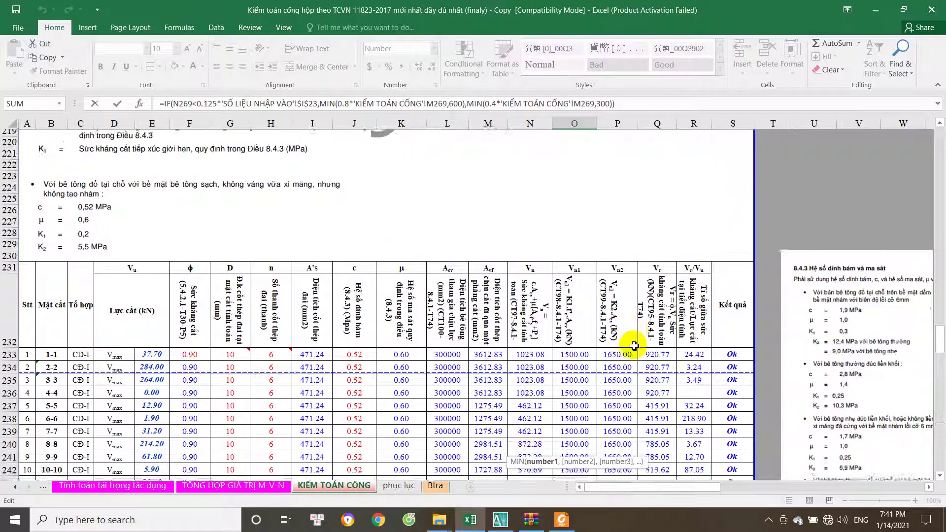
scroll(633, 346, "down", 6)
scroll(634, 345, "up", 7)
scroll(633, 345, "down", 8)
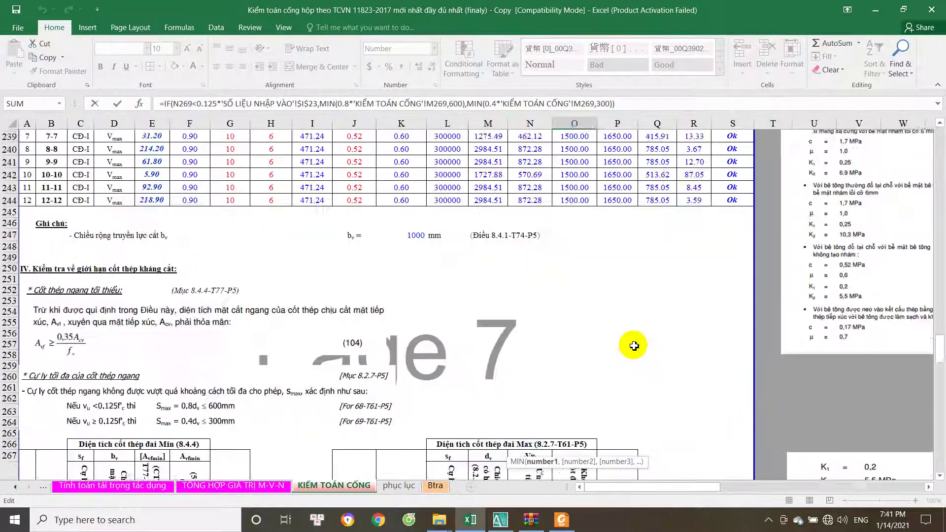
scroll(633, 346, "down", 5)
scroll(633, 346, "up", 20)
scroll(634, 346, "up", 13)
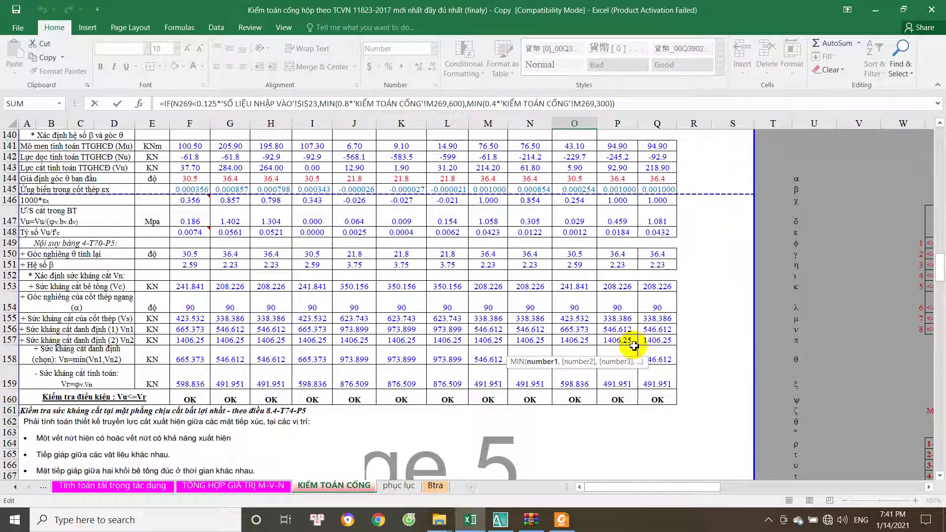
scroll(633, 345, "up", 7)
scroll(634, 346, "down", 9)
scroll(634, 346, "up", 9)
scroll(634, 345, "up", 8)
scroll(633, 346, "down", 20)
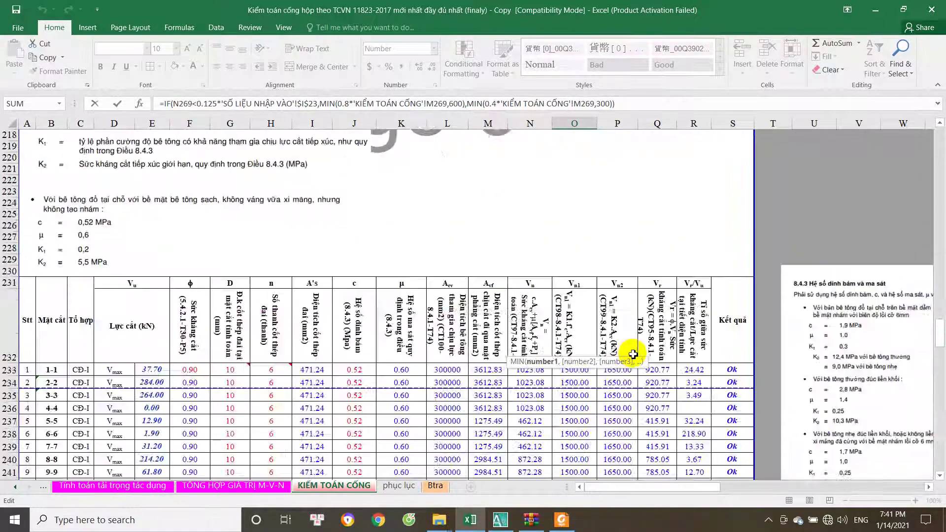
scroll(633, 354, "down", 11)
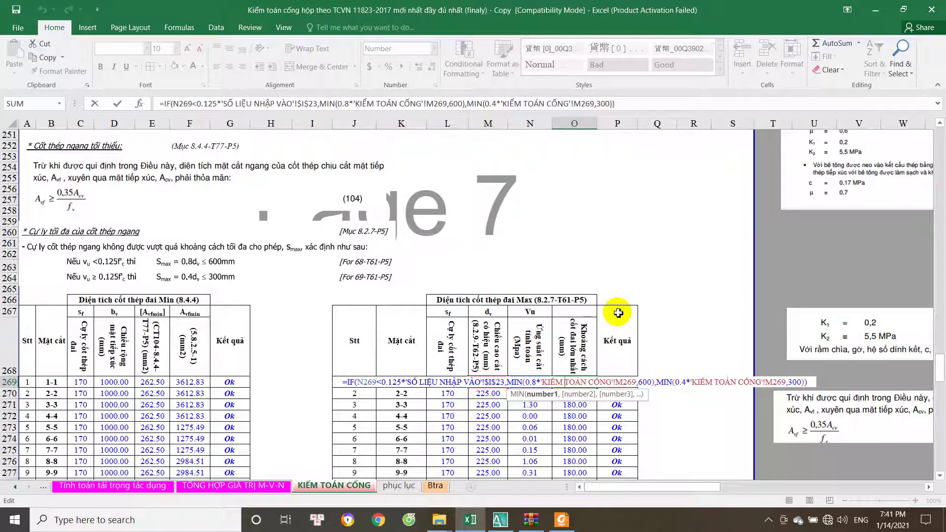
scroll(618, 313, "down", 1)
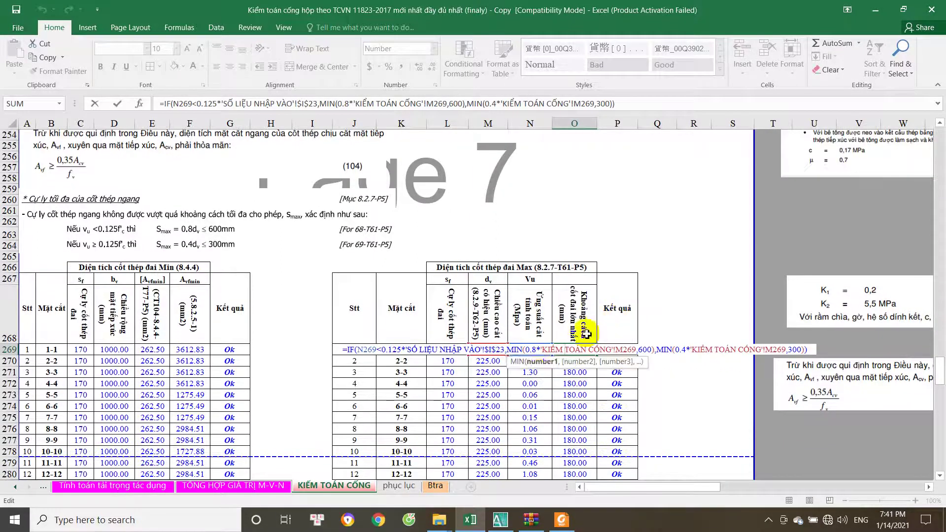
key("ctrl+Return")
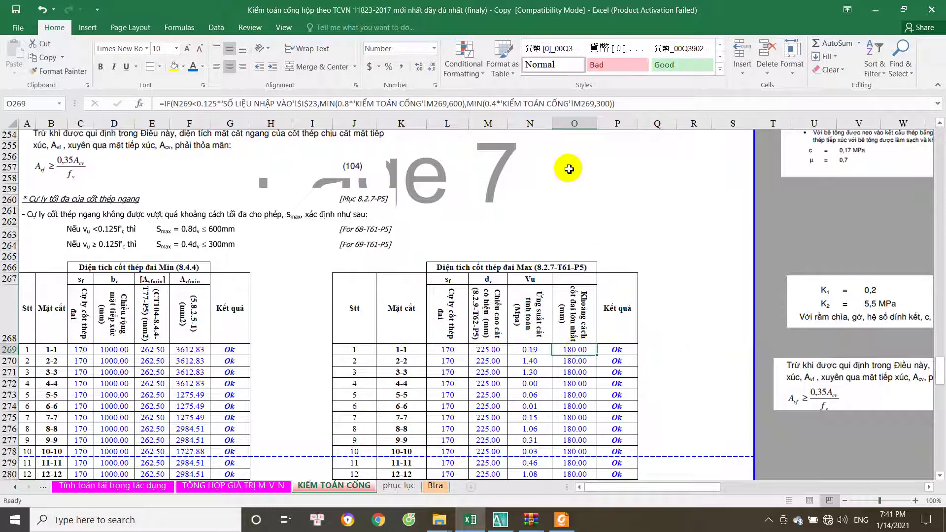
- Inspect the shear stress formula for section 1-1 in N269 and its referenced shear width cell, leaving it unedited
double_click(544, 347)
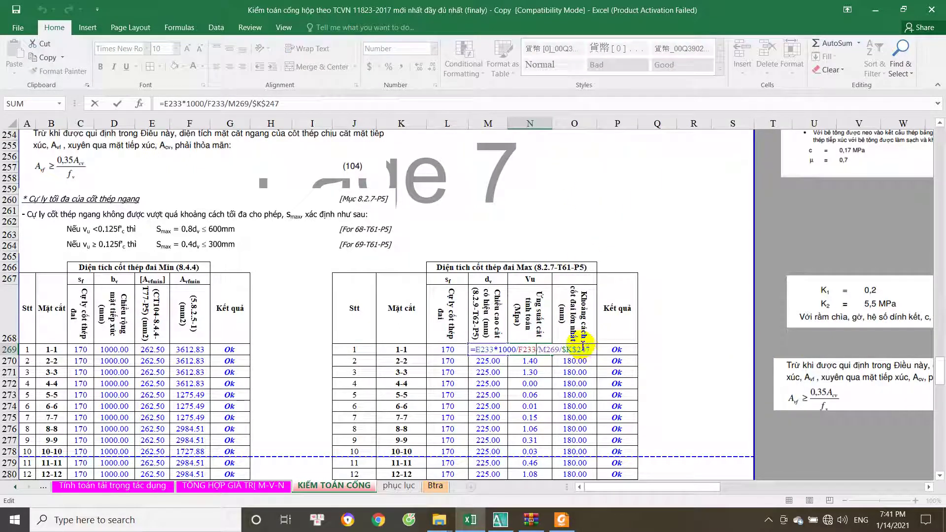
scroll(577, 344, "up", 3)
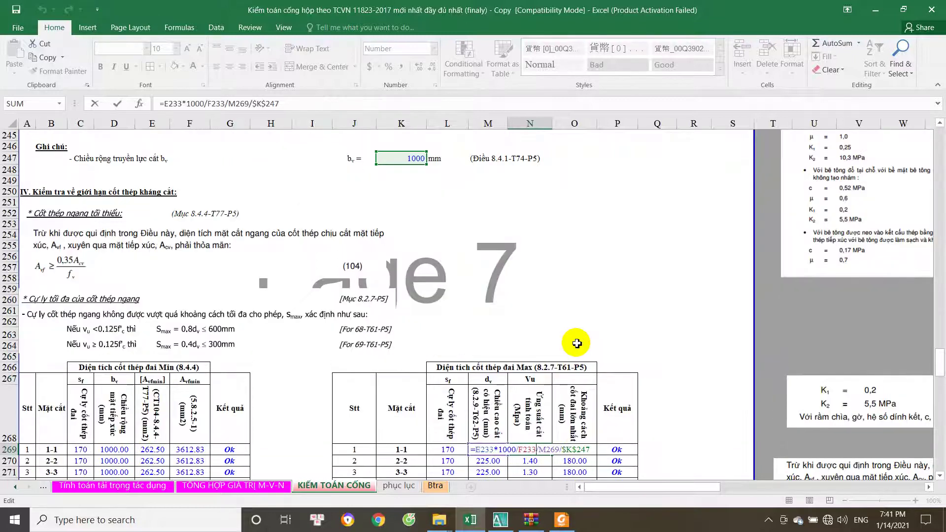
key("Escape")
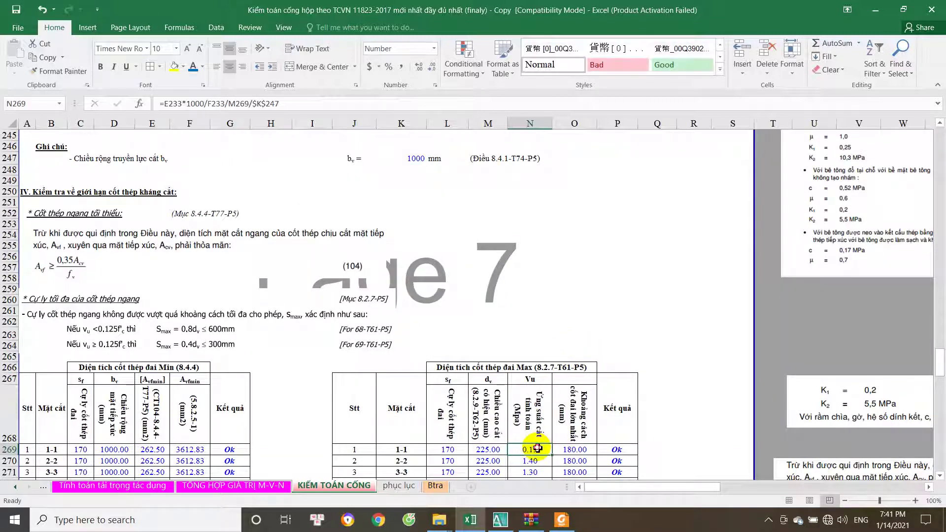
- Open the shear stress formula in N269 and compare its inputs with the interface shear table and section shear resistance table, leaving it unedited
double_click(537, 448)
scroll(521, 396, "up", 10)
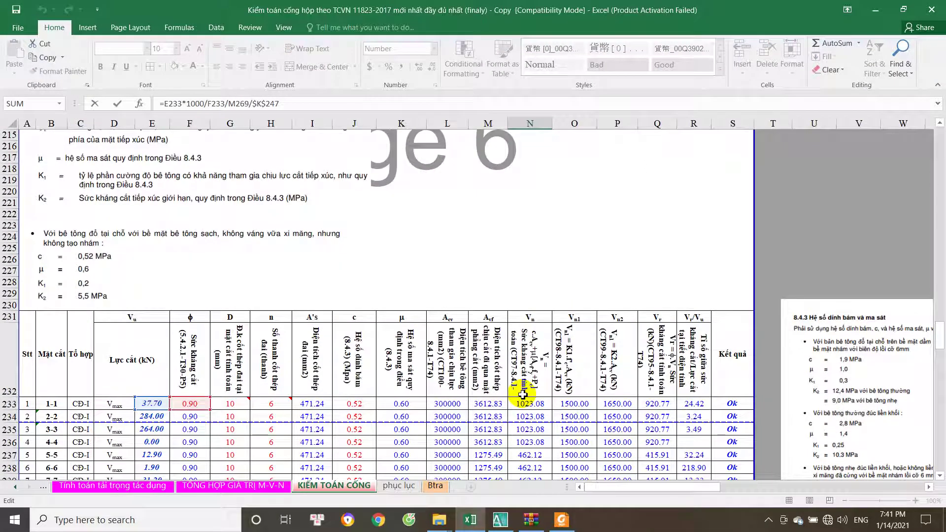
scroll(522, 394, "up", 20)
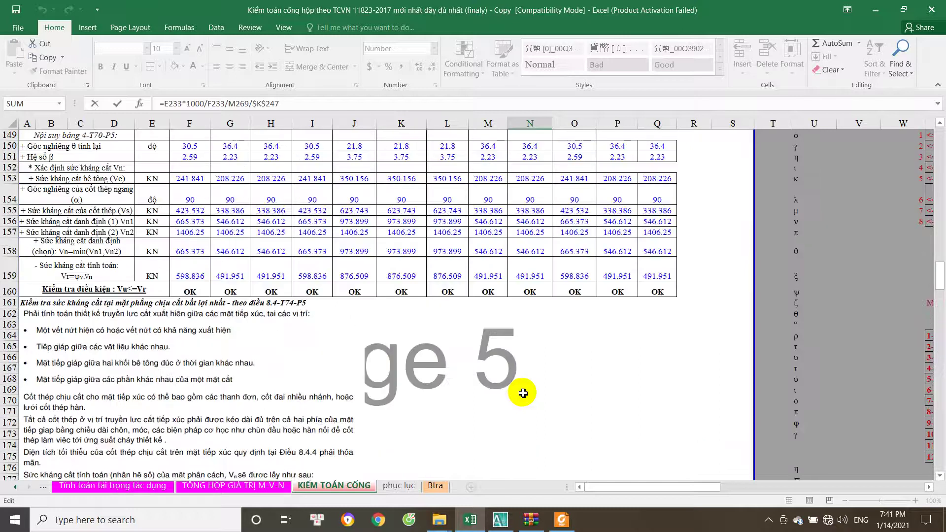
scroll(523, 393, "up", 7)
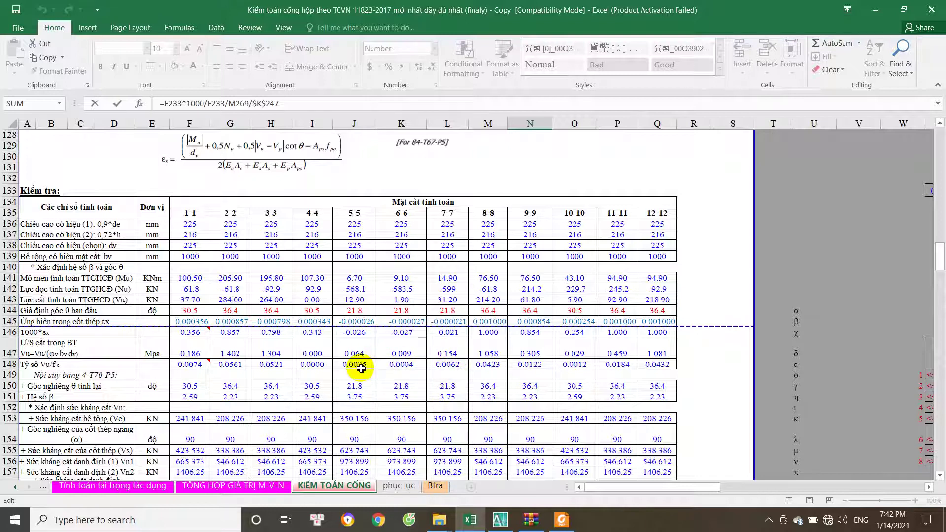
scroll(361, 368, "down", 1)
scroll(367, 372, "down", 20)
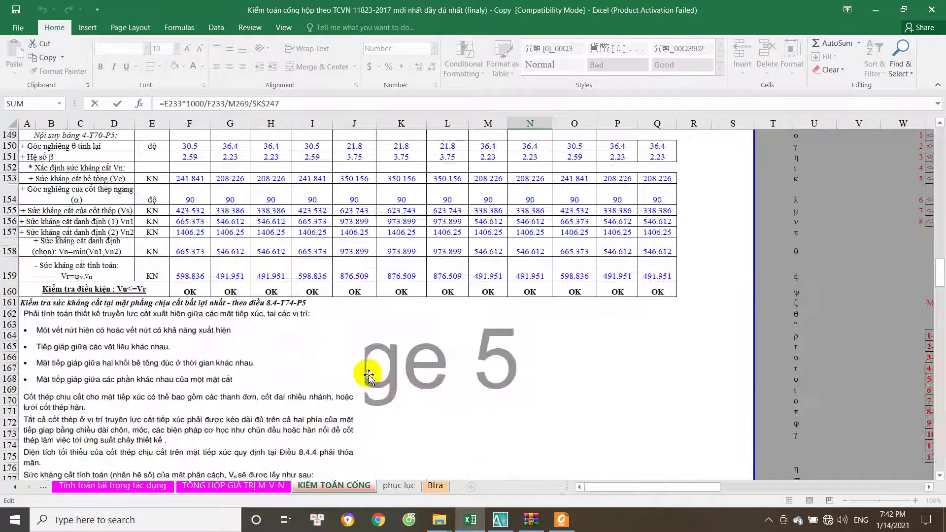
scroll(380, 374, "down", 10)
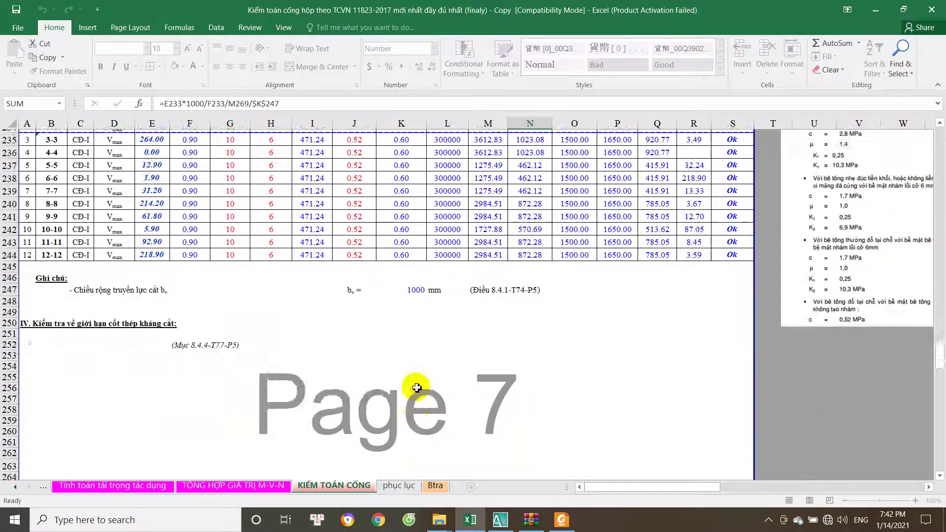
key("Escape")
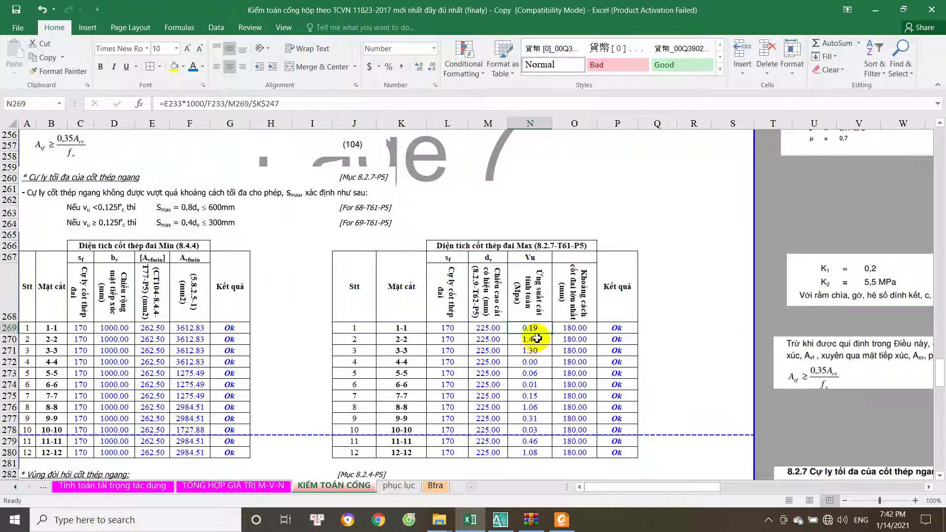
- Reopen the N269 formula and trace it against the stress row Vu/(φv.bv.dv) and the shear width in K247, leaving it unedited
double_click(539, 329)
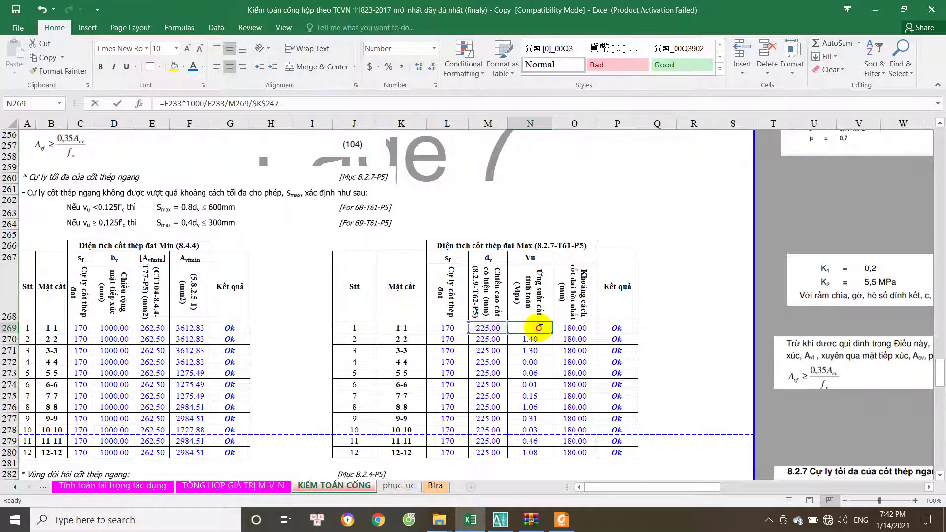
scroll(286, 369, "up", 20)
scroll(185, 328, "up", 18)
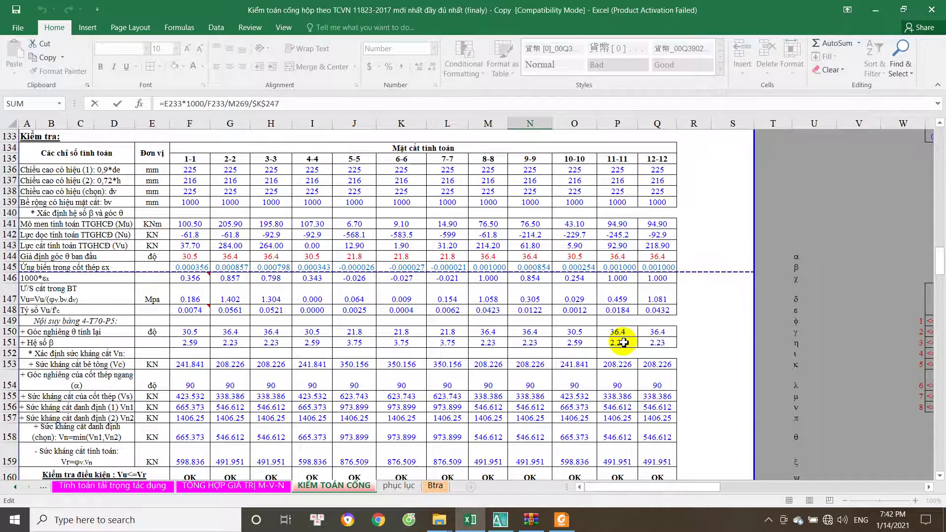
scroll(606, 345, "down", 20)
scroll(603, 354, "down", 8)
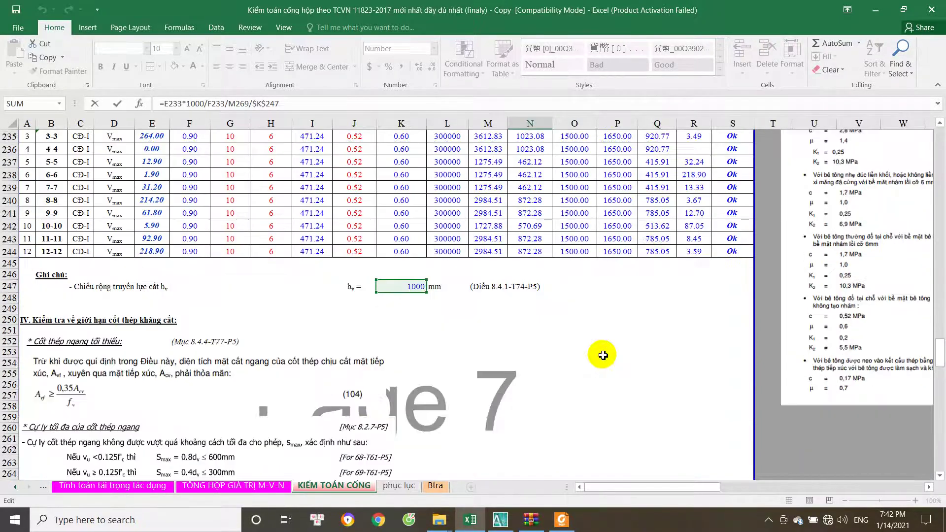
scroll(602, 357, "down", 11)
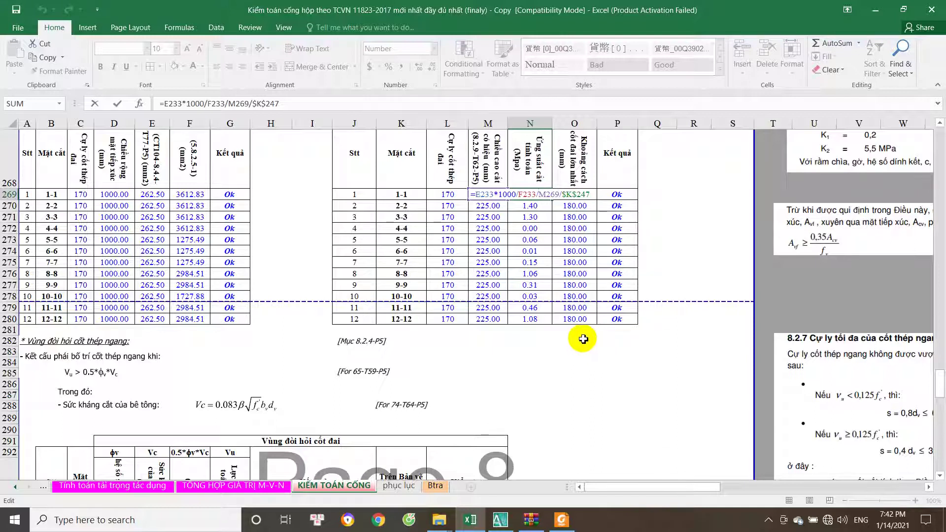
scroll(584, 339, "up", 20)
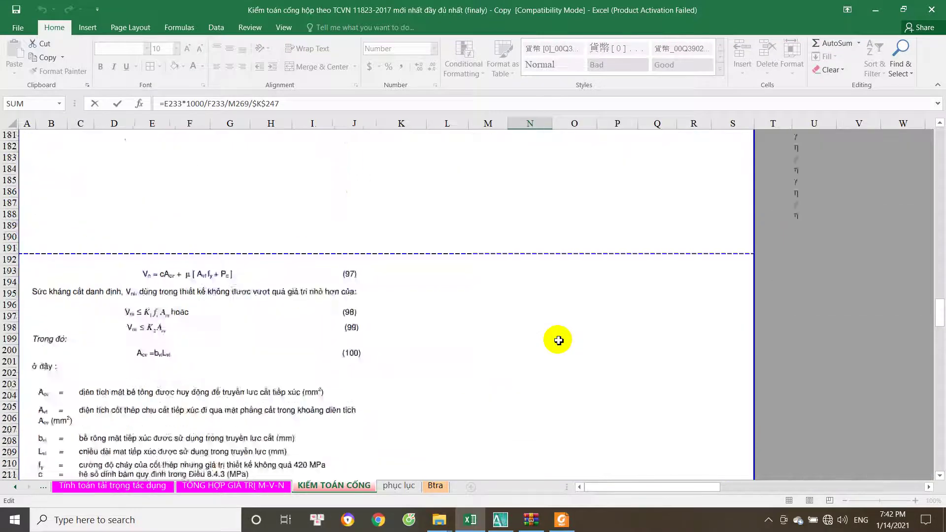
scroll(558, 340, "up", 15)
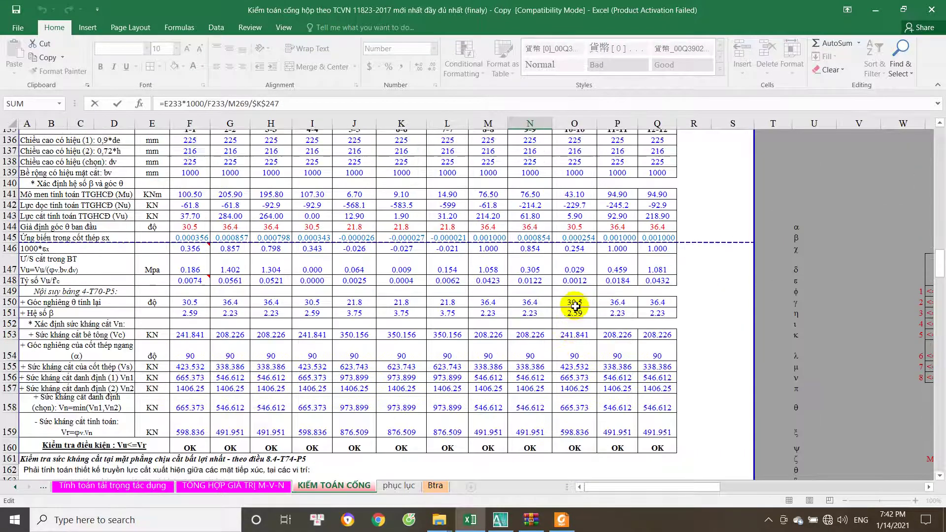
scroll(575, 305, "up", 4)
scroll(572, 316, "down", 3)
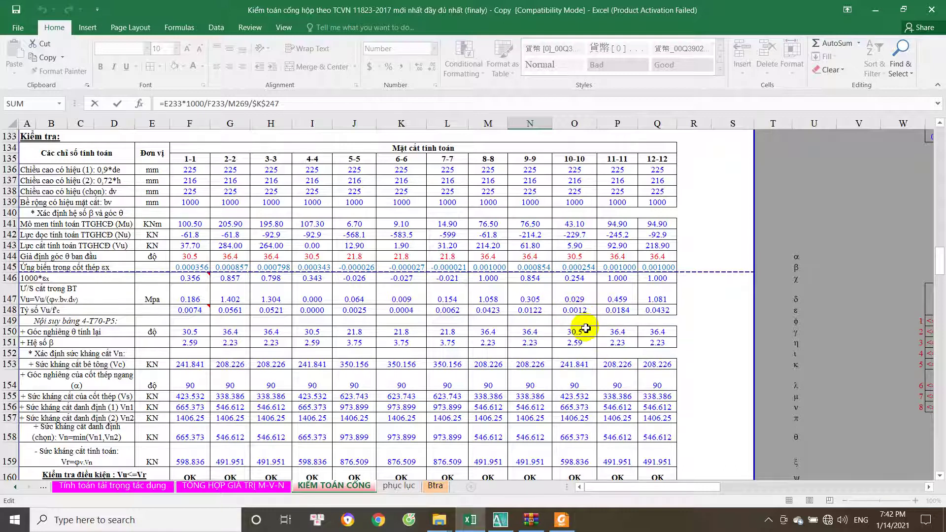
scroll(586, 329, "down", 20)
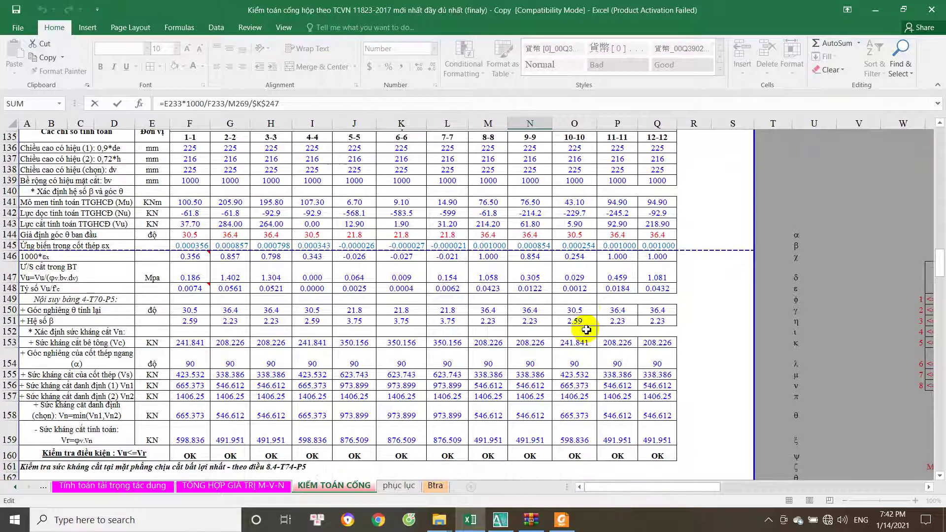
scroll(589, 334, "down", 7)
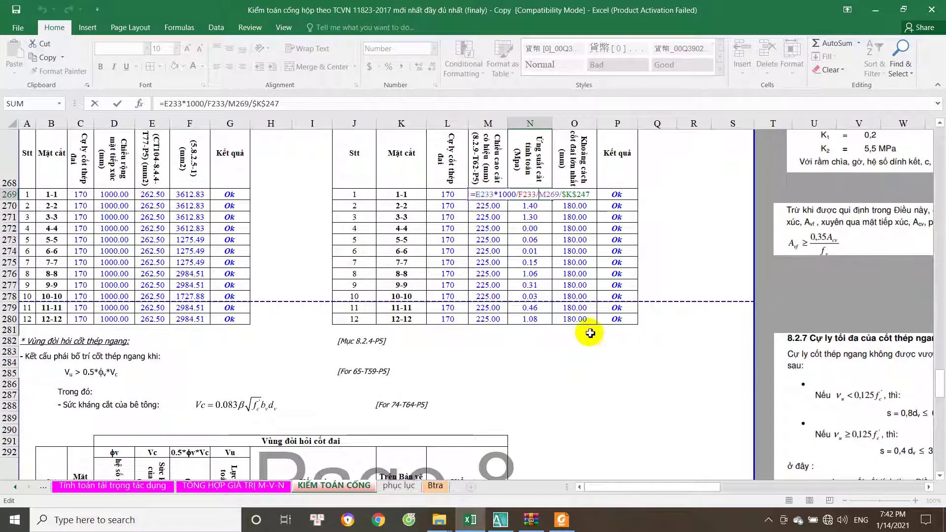
key("Escape")
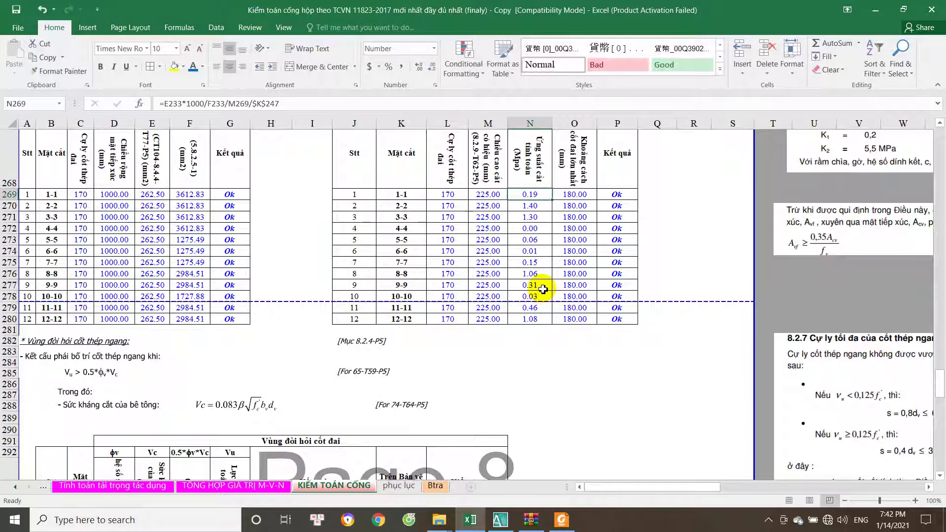
- Return to the maximum stirrup spacing table and review the section 1-1 shear stress formula against the spacing conditions above it
scroll(540, 264, "up", 1)
scroll(540, 264, "up", 5)
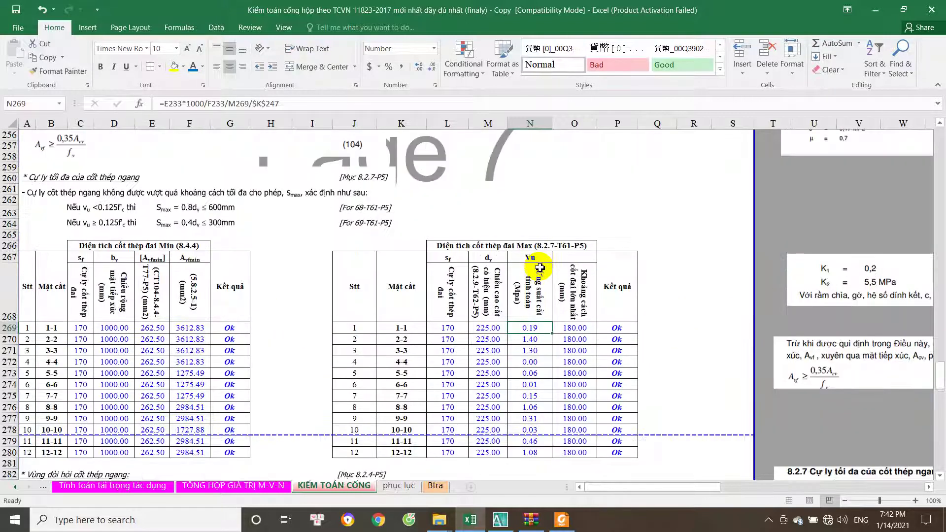
scroll(556, 288, "down", 2)
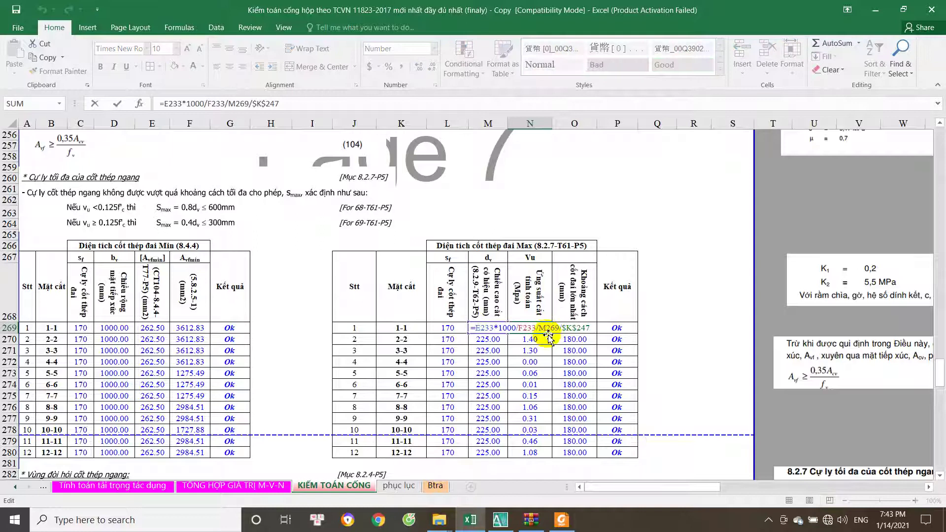
key("Escape")
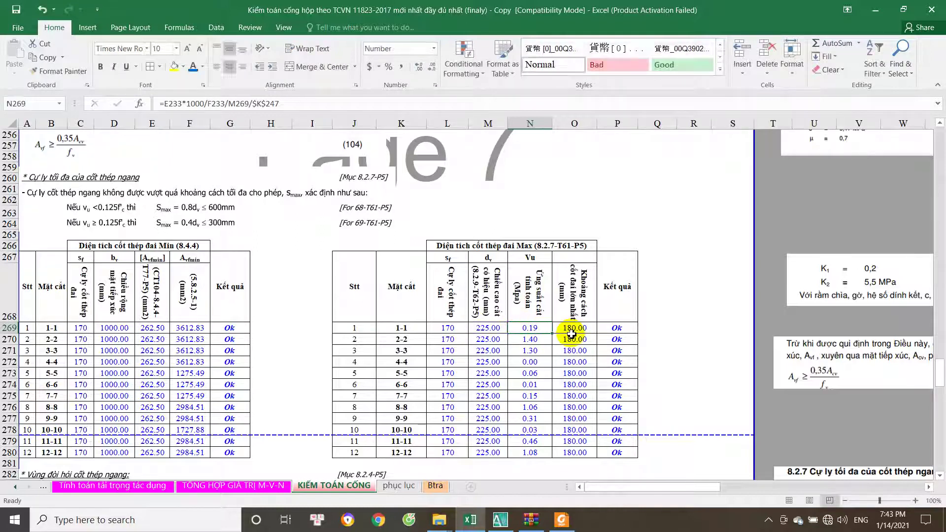
- Examine the IF condition and the 0.8 times effective depth branch of the allowed spacing formula in O269, leaving it unedited
double_click(571, 329)
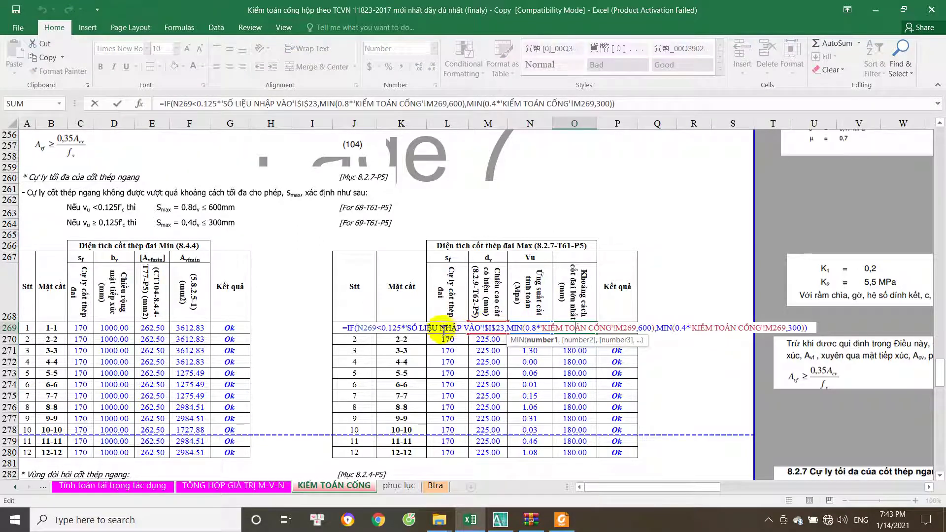
left_click_drag(411, 329, 533, 332)
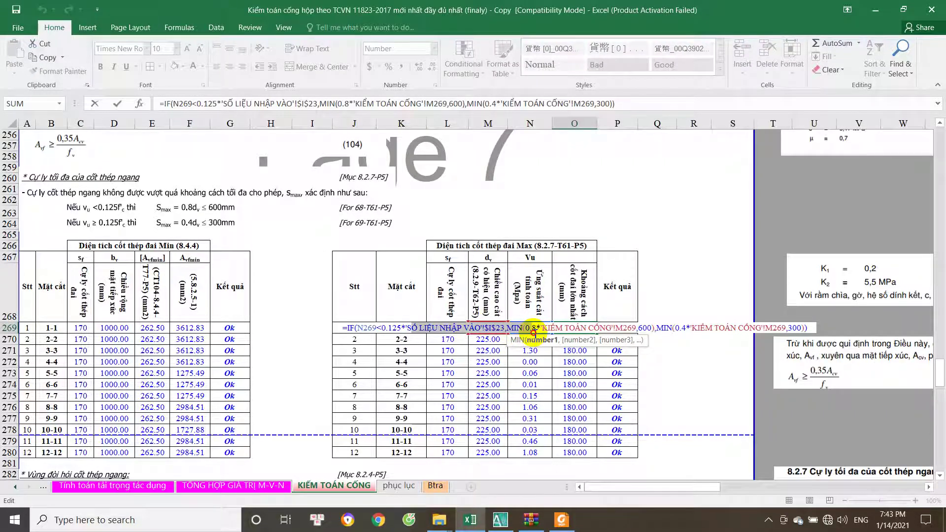
left_click(513, 329)
left_click_drag(513, 329, 551, 330)
left_click(551, 331)
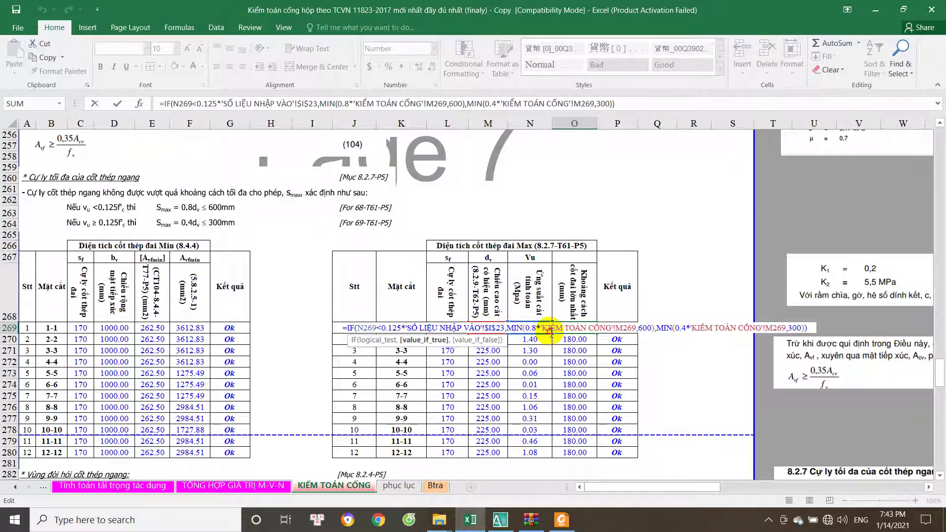
key("Escape")
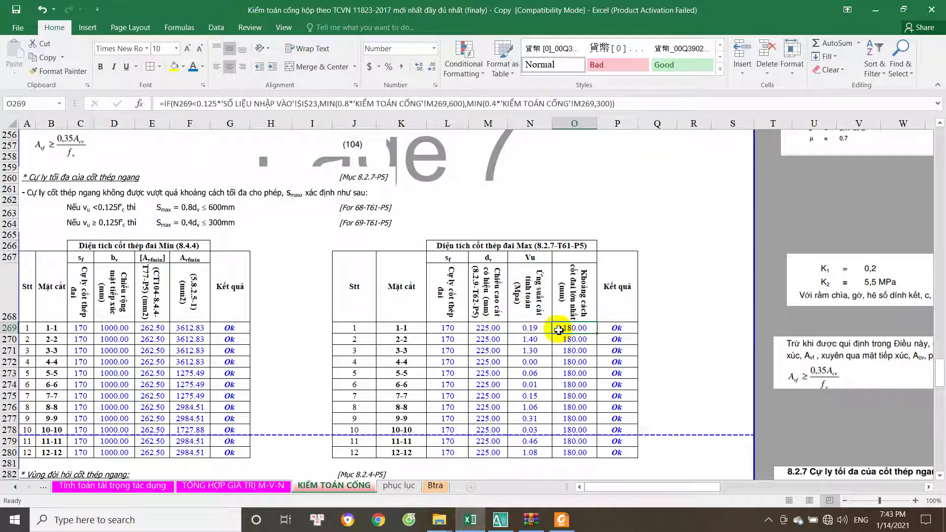
- Check the allowed spacing with a temporary =0.8*M269 calculation in P264, inspect its reference and clear the cell
left_click(610, 225)
type("=0.8*")
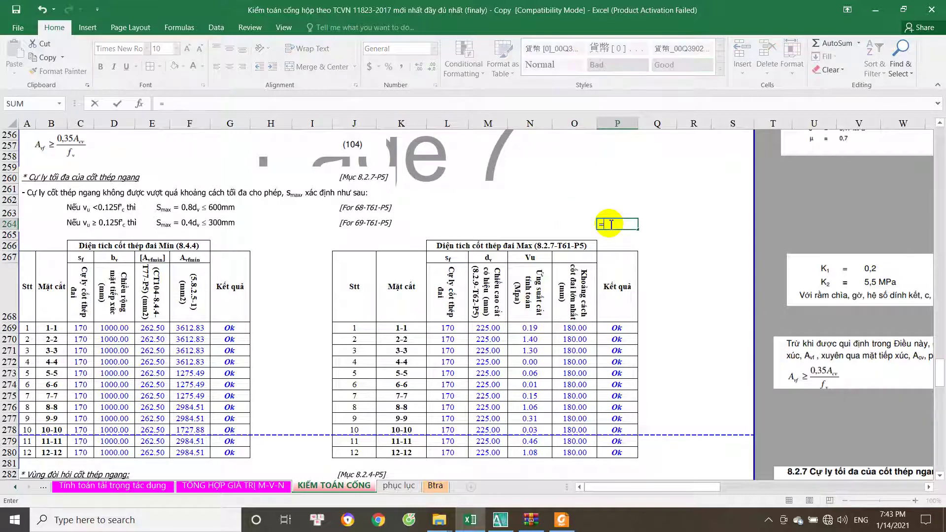
left_click(475, 328)
key("Return")
double_click(635, 224)
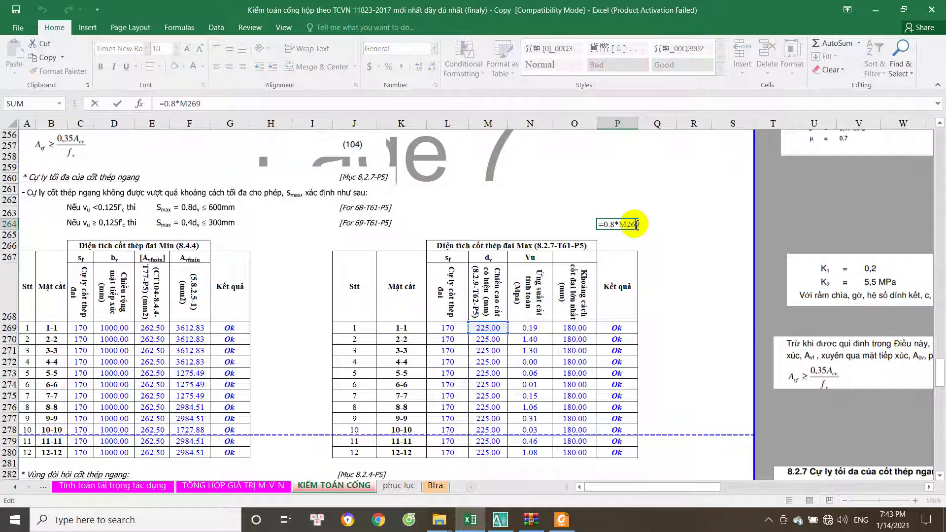
double_click(635, 225)
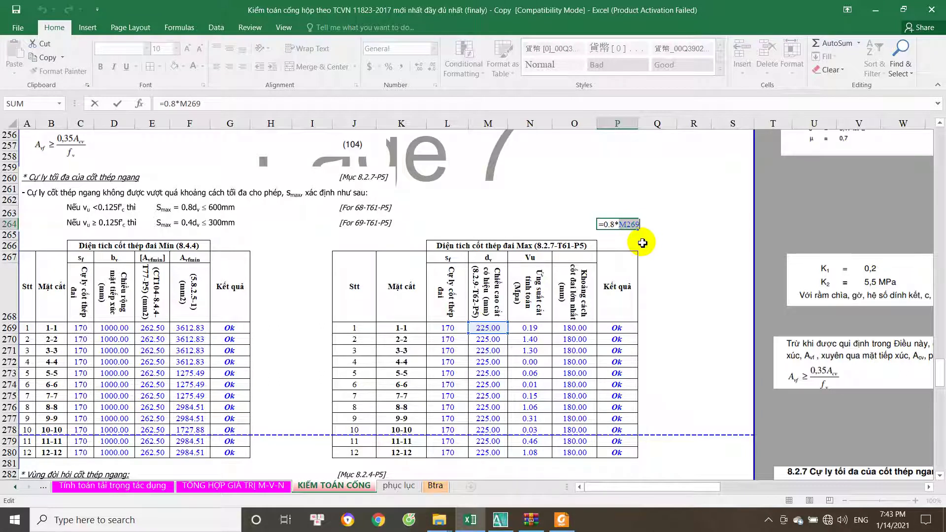
key("Escape")
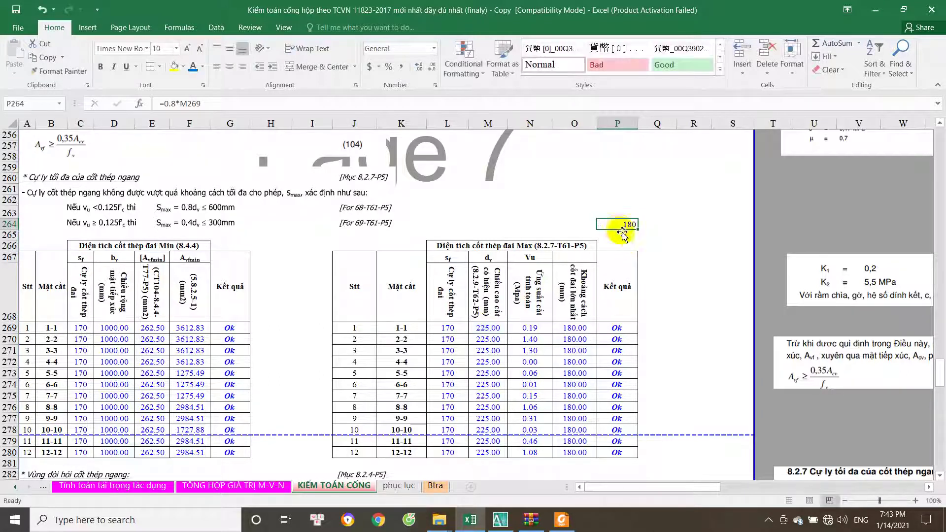
key("Delete")
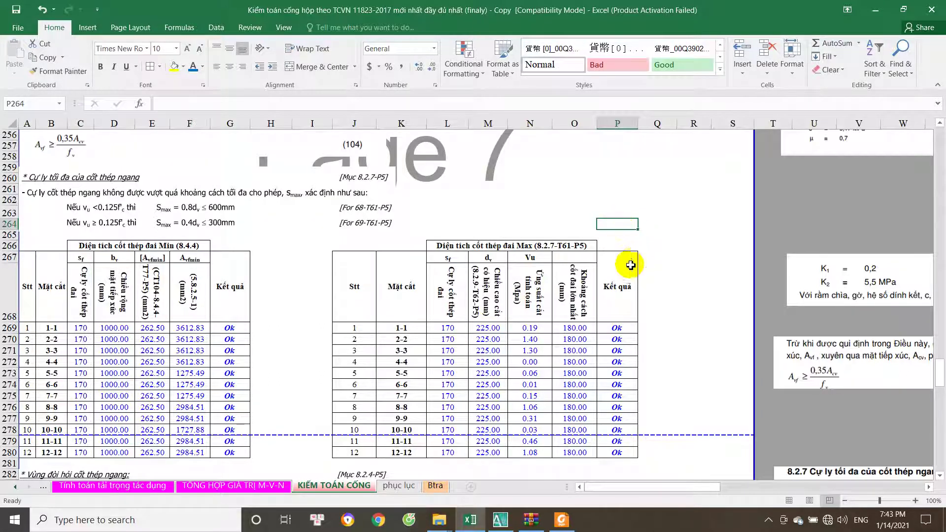
- Select the section 2-2 result in P270, switch to the TCVN 11823-5 PDF in Foxit Reader and look up clause 8.2.7 from page 61
left_click(612, 343)
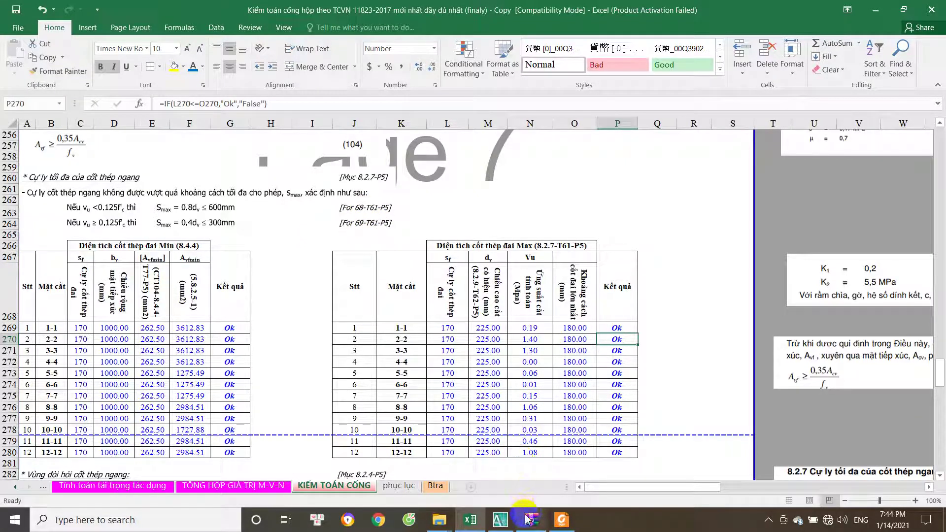
left_click(554, 522)
left_click(427, 499)
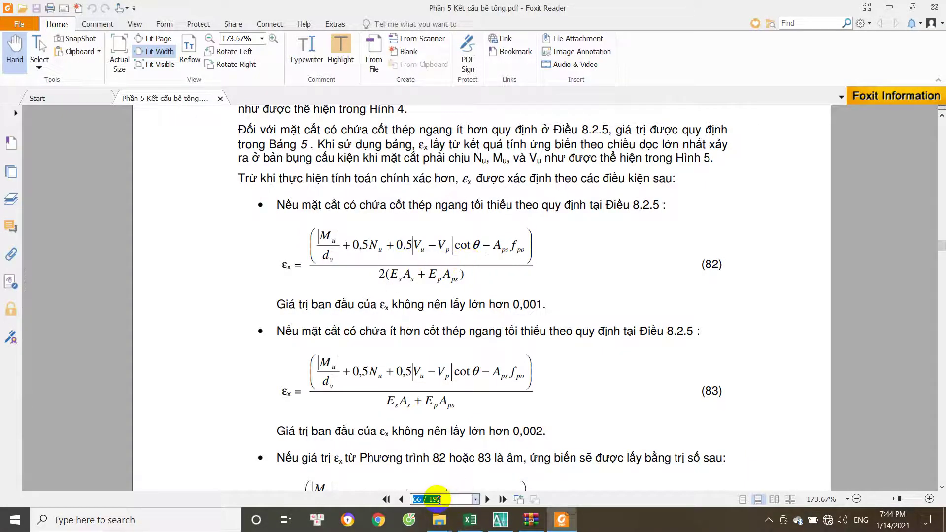
type("61")
key("Return")
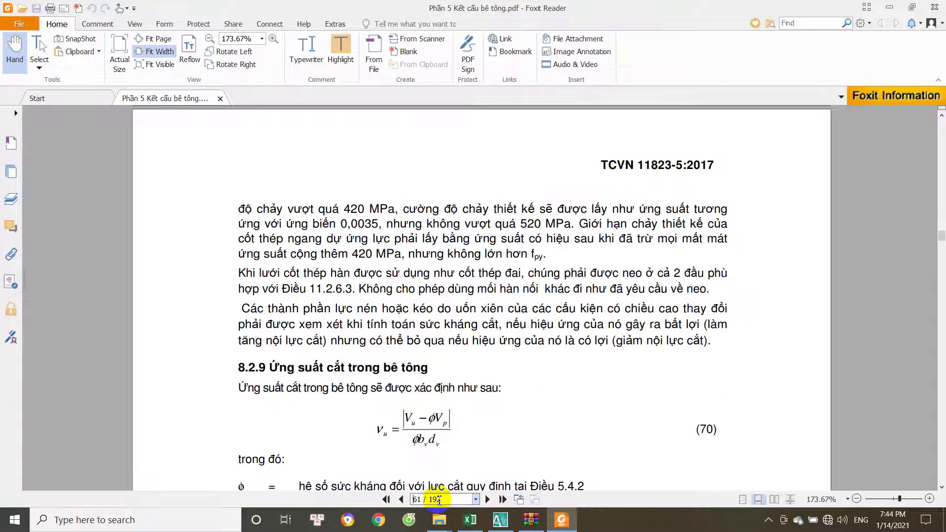
scroll(286, 379, "down", 8)
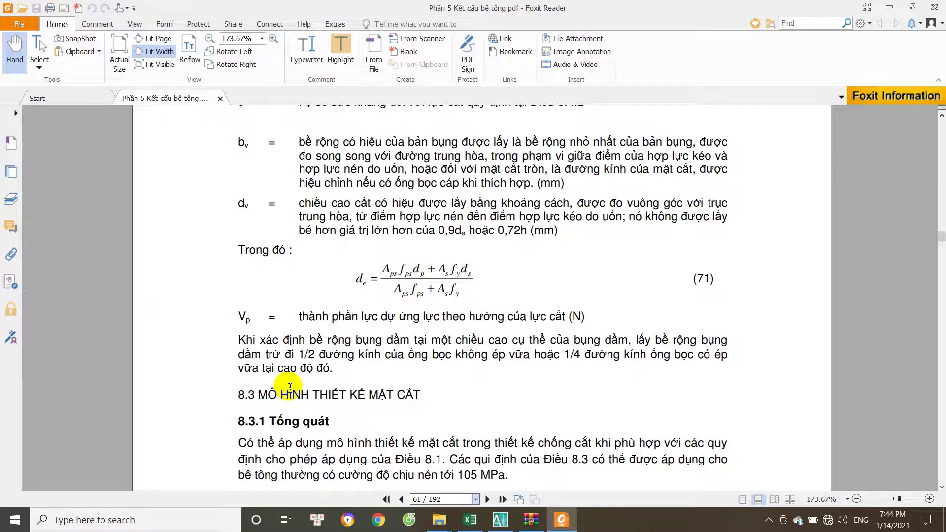
scroll(291, 391, "up", 10)
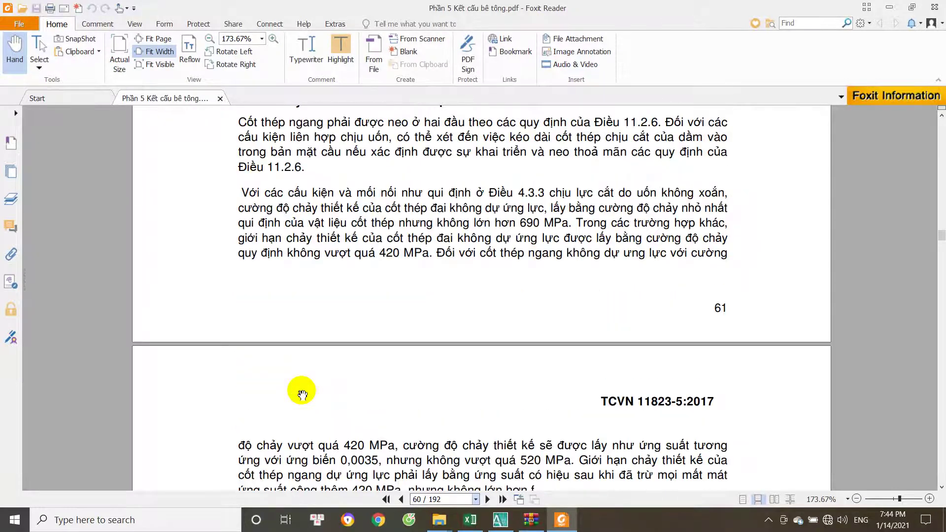
scroll(301, 394, "up", 5)
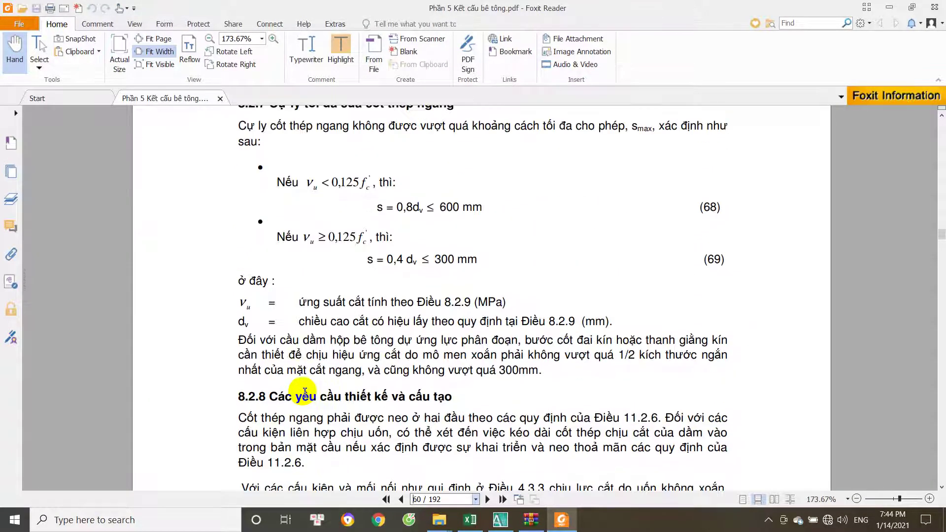
scroll(305, 393, "up", 2)
scroll(305, 393, "up", 3)
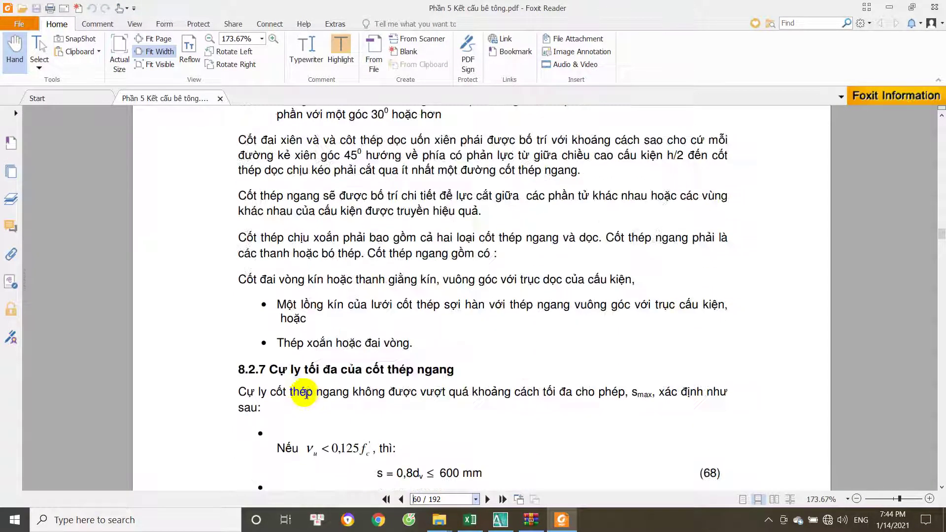
- Read clause 8.2.7 on maximum transverse reinforcement spacing, covering equations 68 and 69 and the definitions of their variables
scroll(308, 393, "down", 3)
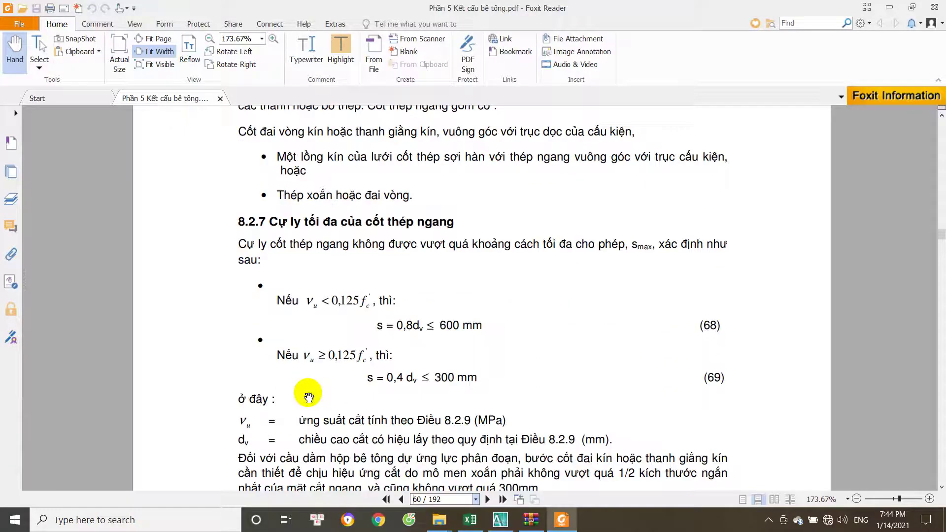
scroll(309, 397, "down", 2)
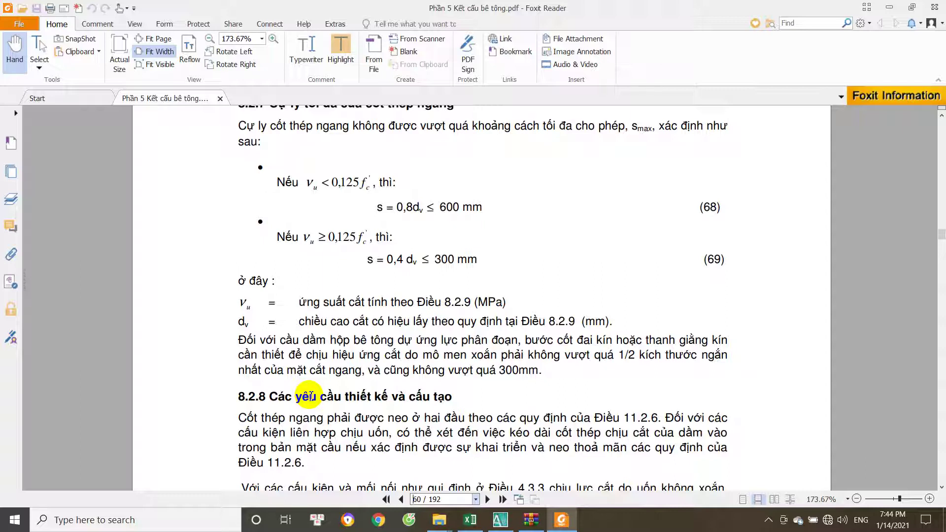
scroll(309, 396, "up", 1)
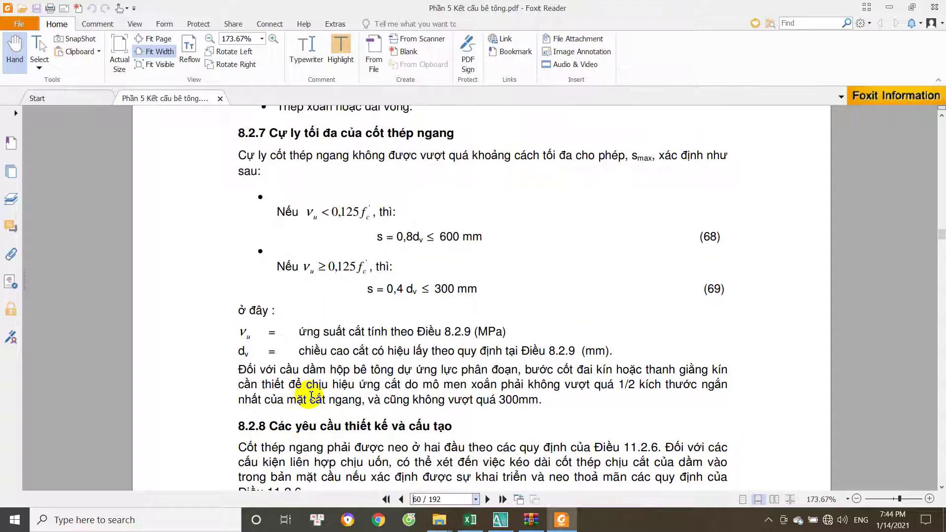
- Look back through the preceding clauses from 8.2.6 to 7.6 for related transverse reinforcement requirements, and return to clause 8.2.7
scroll(309, 396, "up", 15)
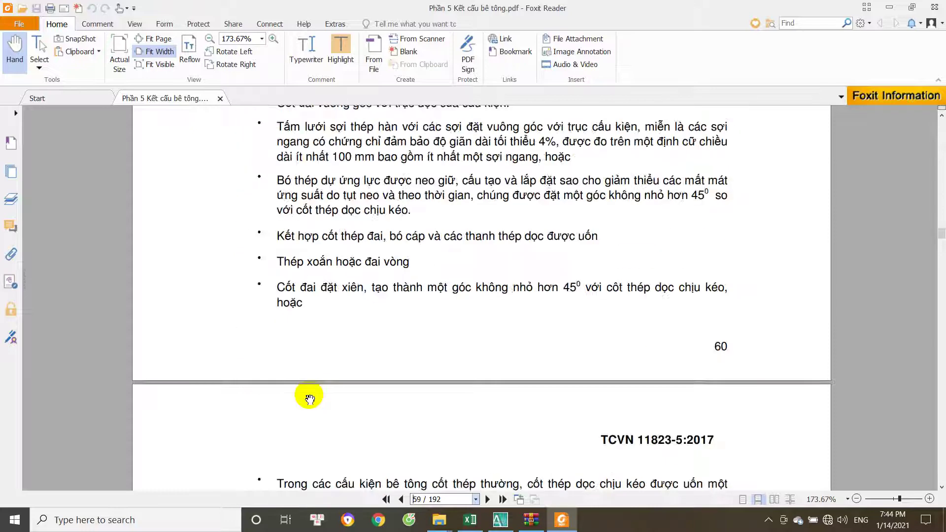
scroll(309, 395, "up", 15)
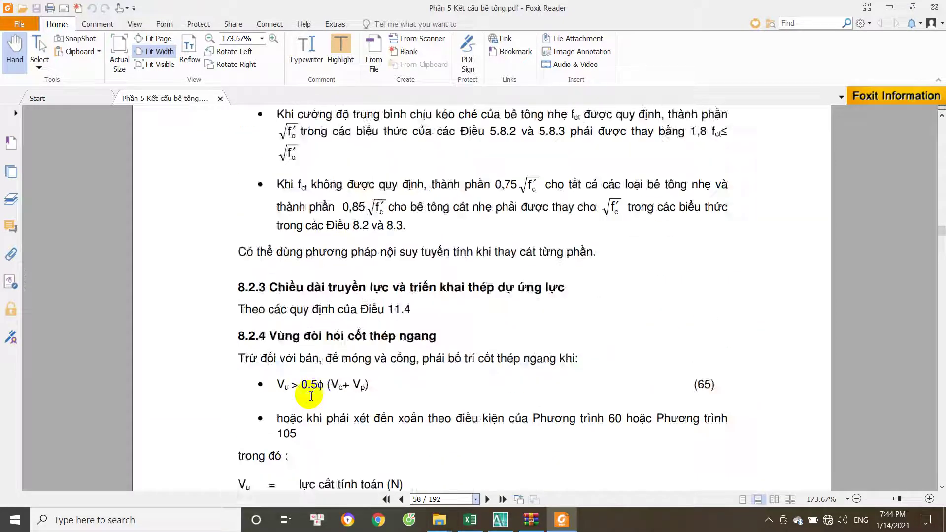
scroll(309, 398, "up", 15)
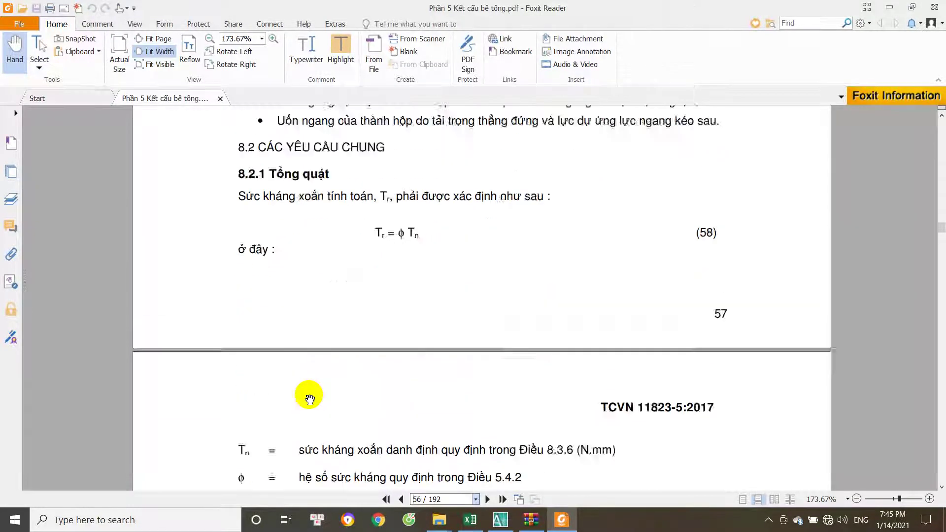
scroll(311, 397, "up", 12)
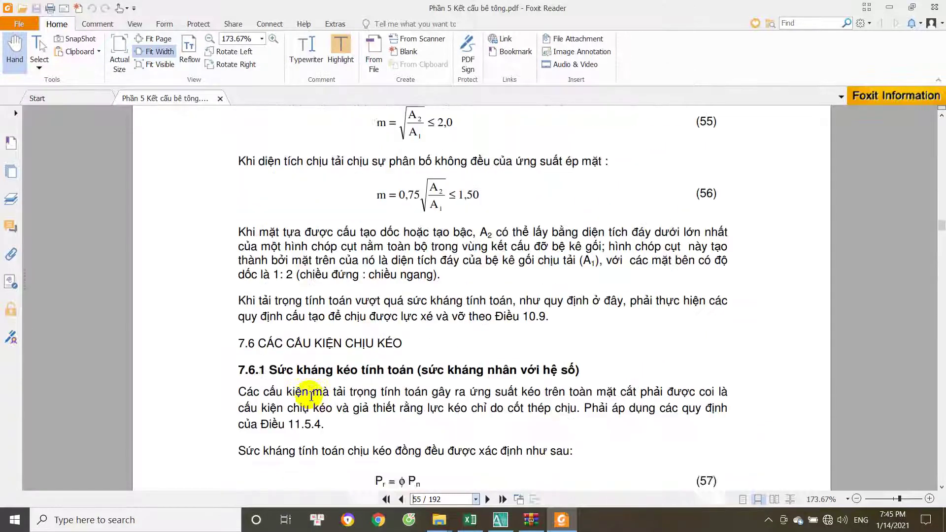
scroll(310, 389, "down", 8)
scroll(309, 408, "down", 20)
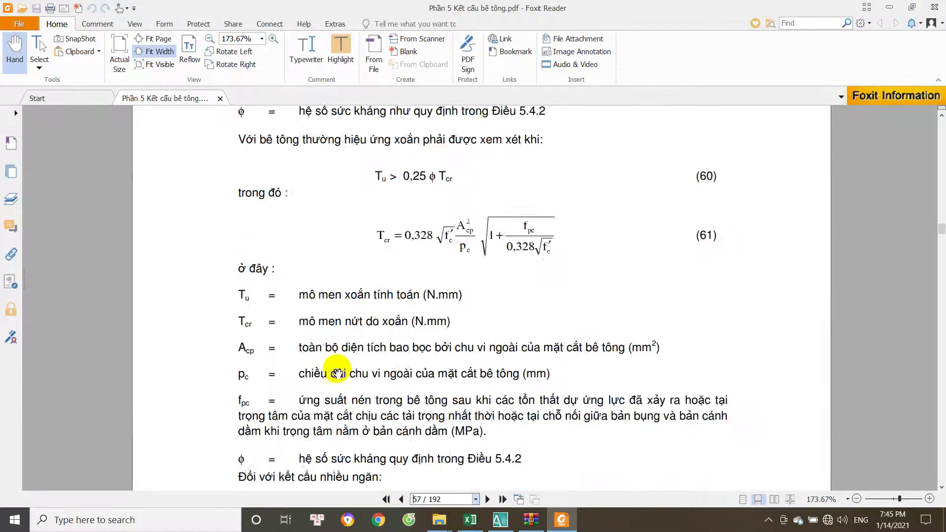
scroll(343, 371, "down", 15)
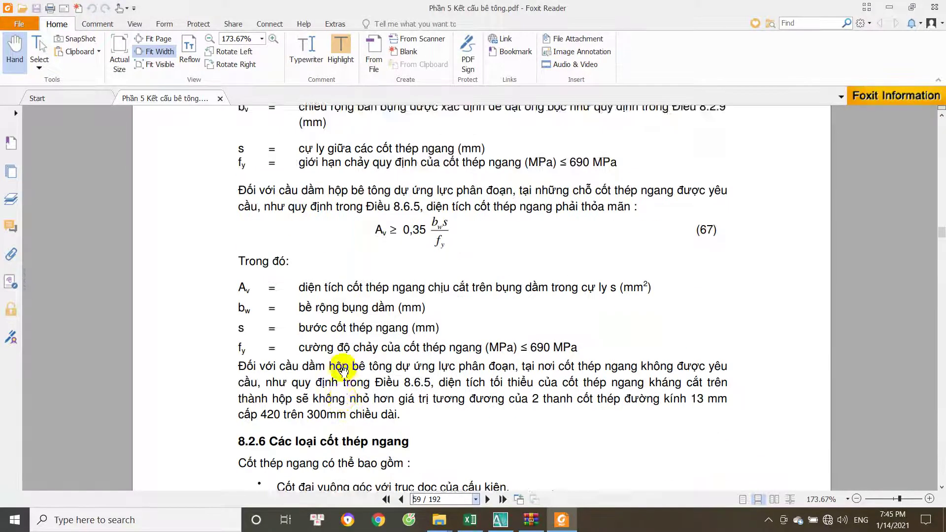
scroll(343, 371, "down", 8)
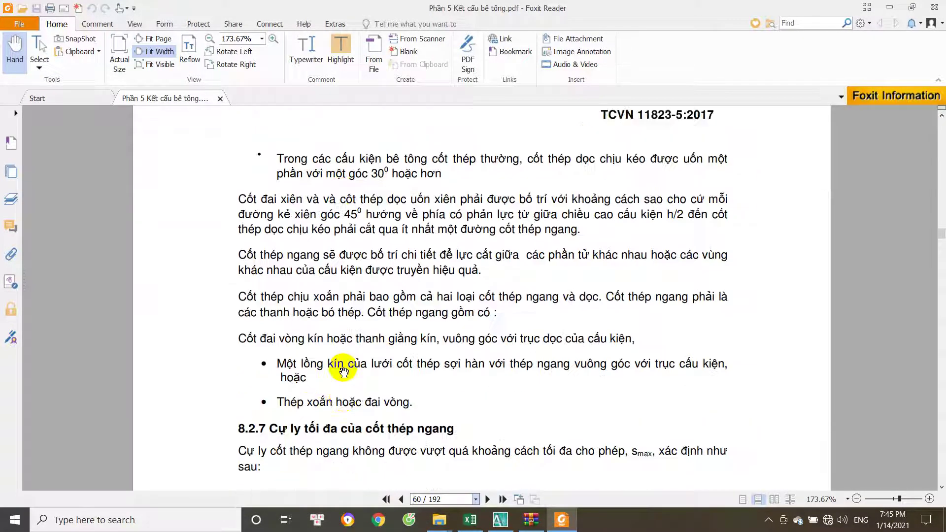
- Review the permitted transverse reinforcement types in clause 8.2.6 and continue through its detailing rules to the heading of clause 8.2.7
scroll(345, 367, "up", 10)
scroll(345, 366, "down", 3)
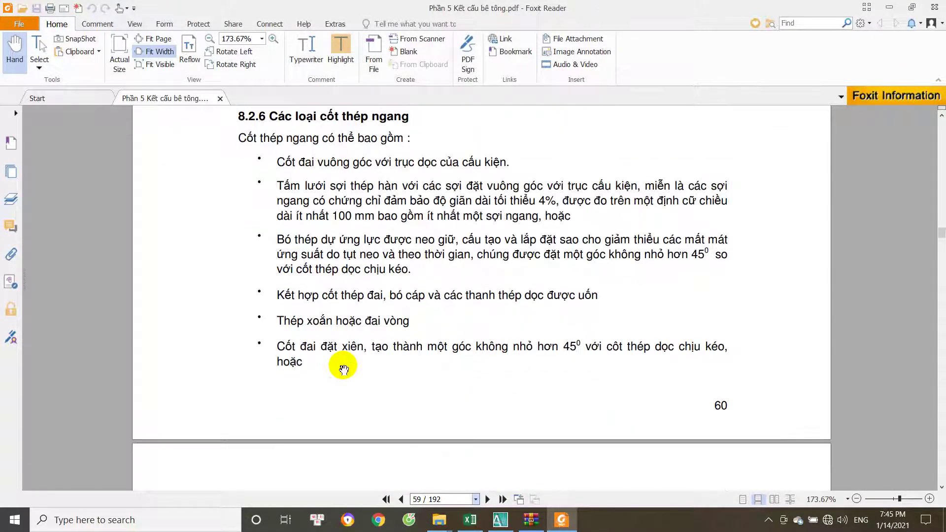
scroll(343, 369, "down", 2)
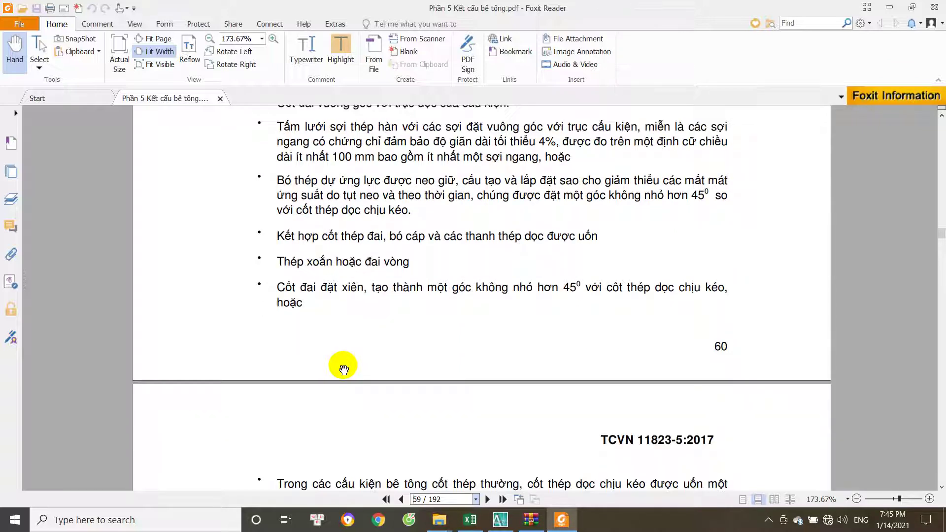
scroll(343, 370, "down", 11)
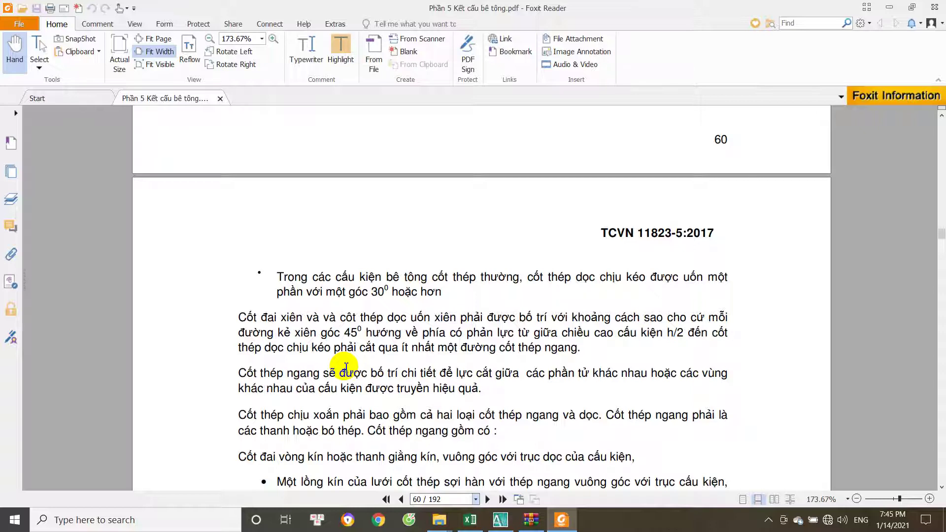
scroll(346, 367, "down", 3)
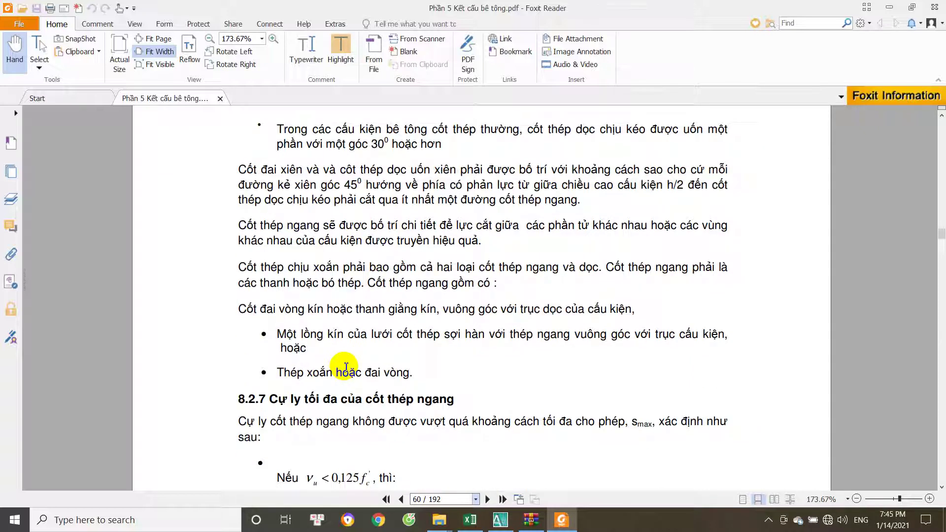